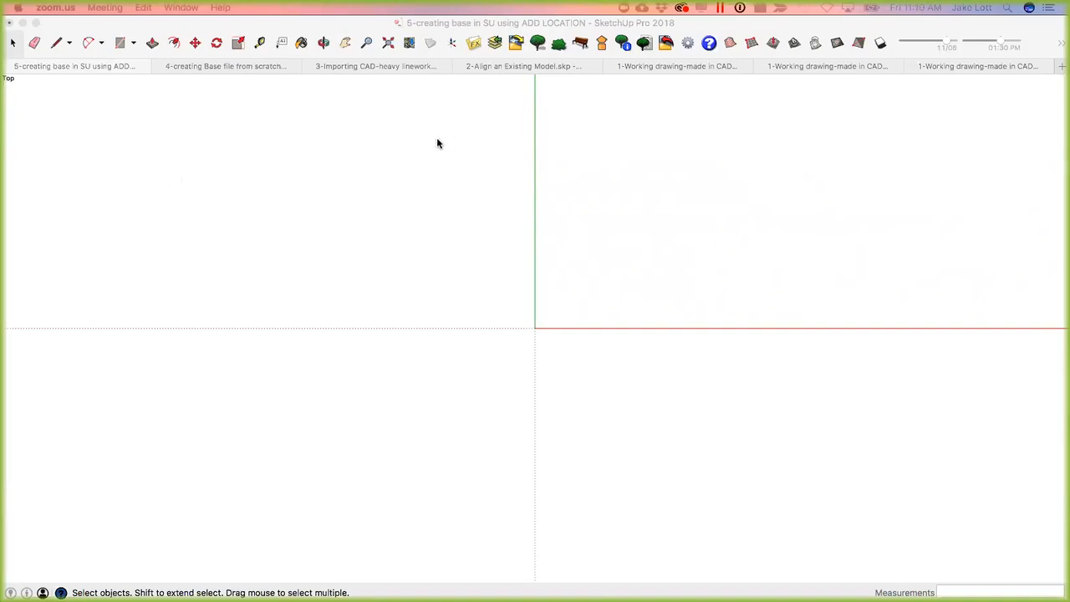
Open Add Location and frame the aerial map on the Whitecourt Healthcare Centre site between 47 St, Sunset Blvd and Highway 43.
left_click(408, 44)
left_click(409, 44)
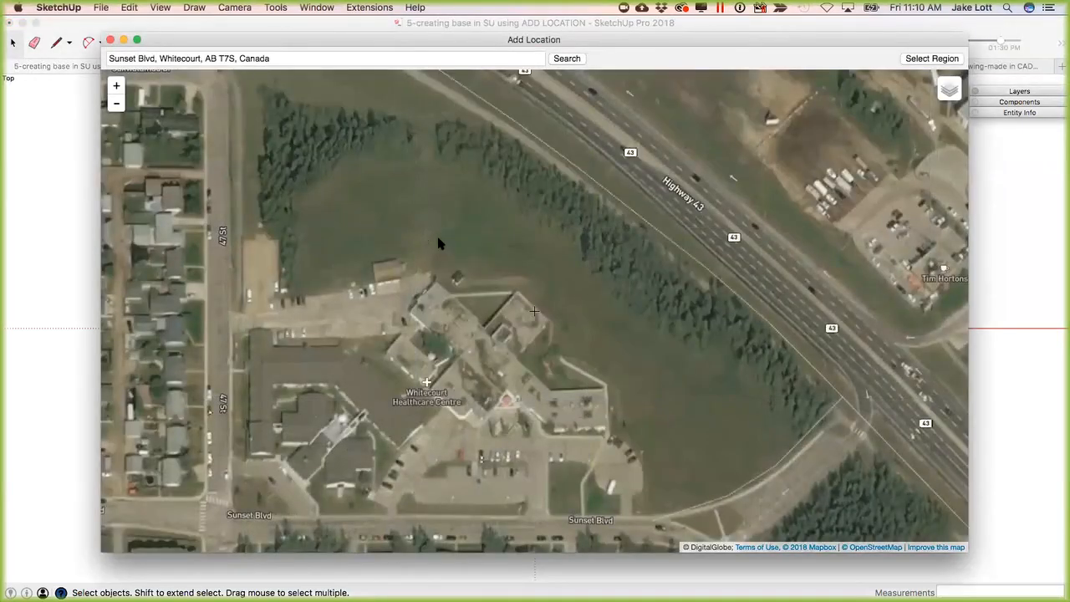
left_click_drag(418, 311, 413, 313)
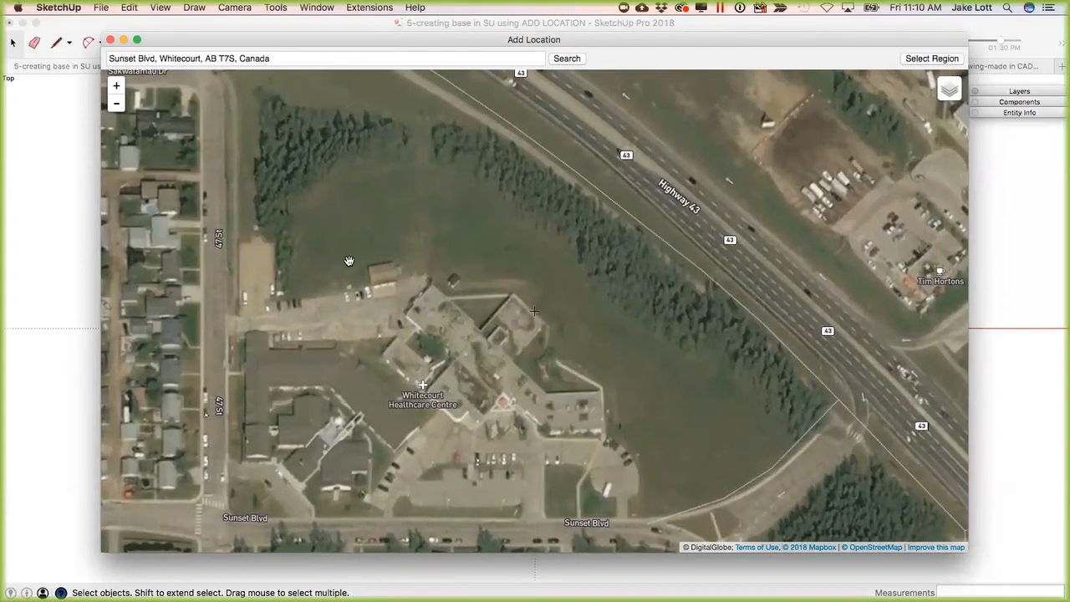
left_click_drag(500, 332, 451, 320)
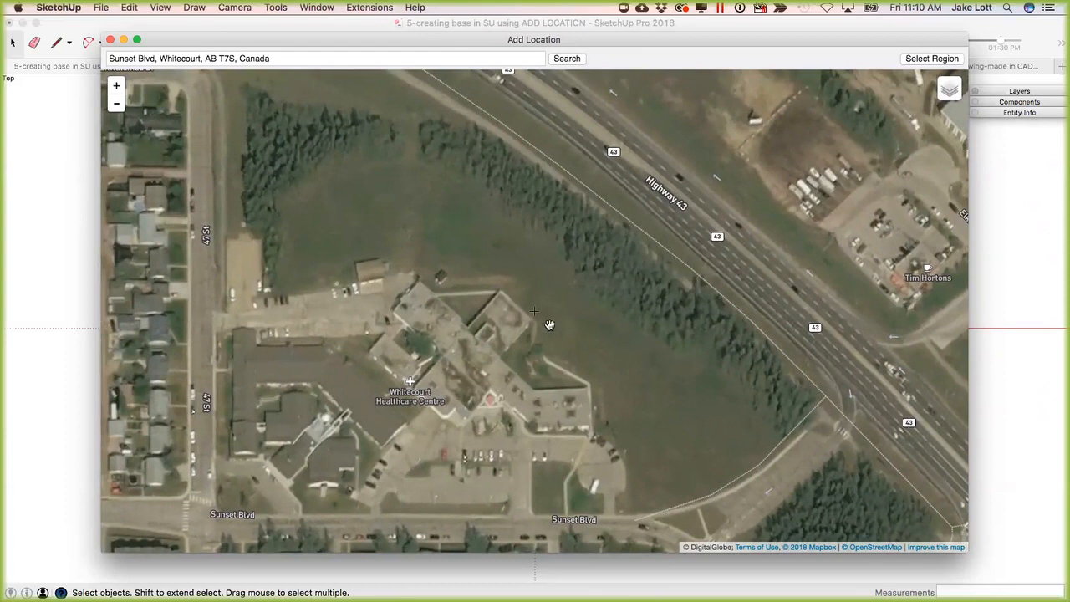
mouse_move(339, 311)
left_mouse_down()
mouse_move(370, 327)
mouse_move(360, 307)
left_mouse_up()
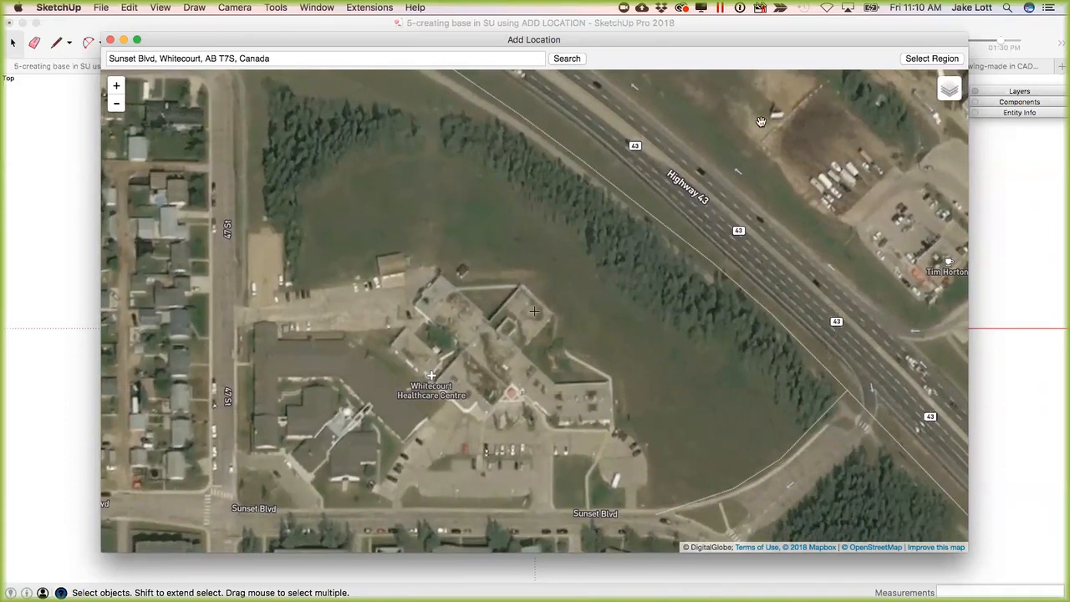
Select a map region fitted from 47 St to Highway 43, including Sunset Blvd, and grab it into the model.
left_click(930, 58)
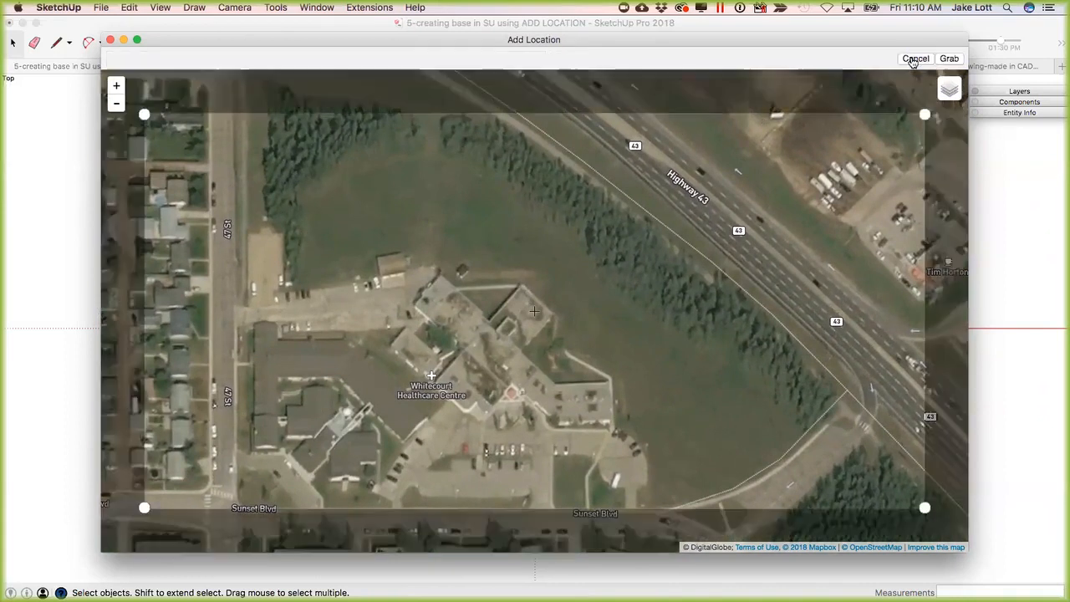
mouse_move(649, 367)
left_mouse_down()
mouse_move(643, 379)
mouse_move(651, 353)
left_mouse_up()
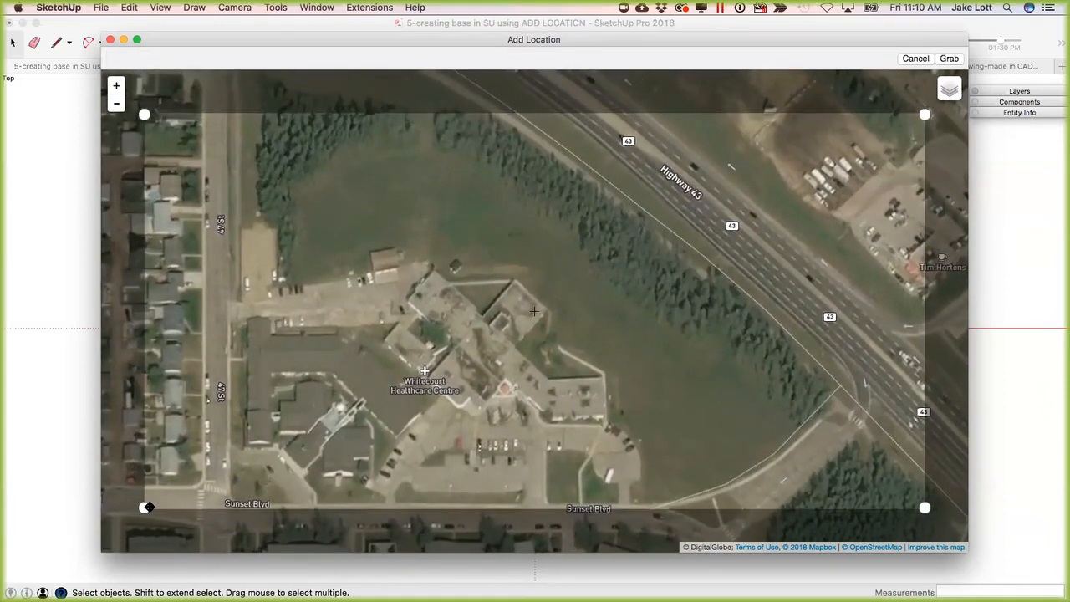
left_click_drag(146, 507, 206, 535)
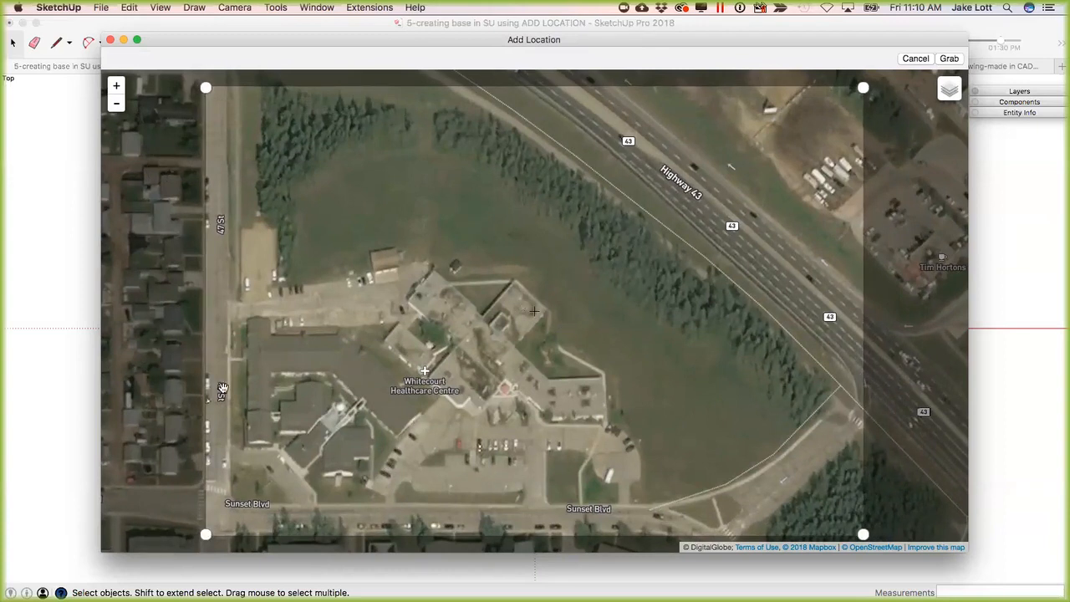
left_click(950, 59)
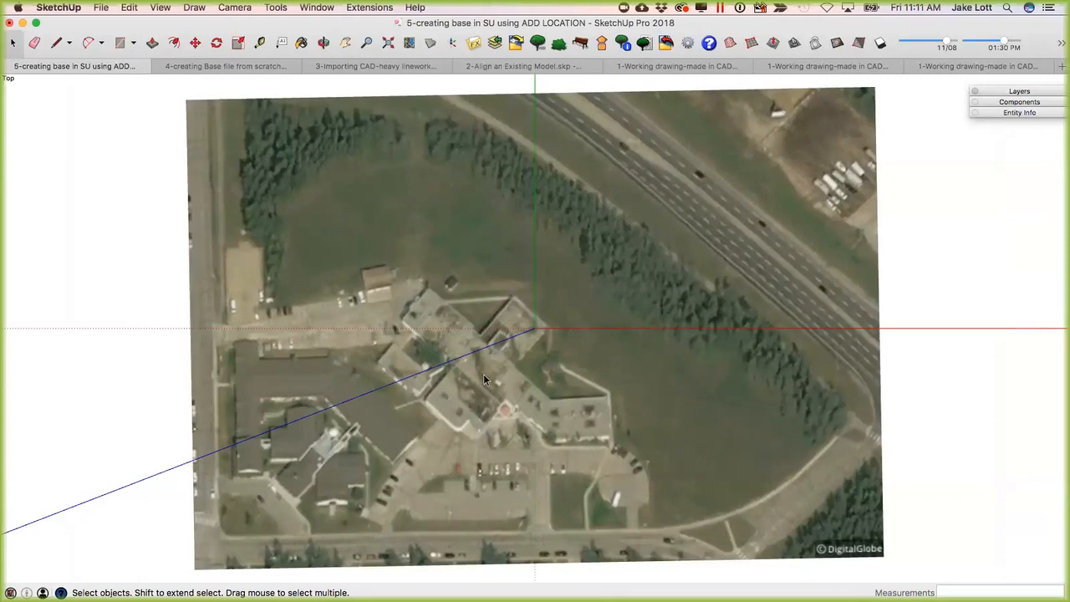
Examine the imported site imagery, switching it to 3D terrain and back to the flat snapshot.
middle_click_drag(397, 468, 197, 318)
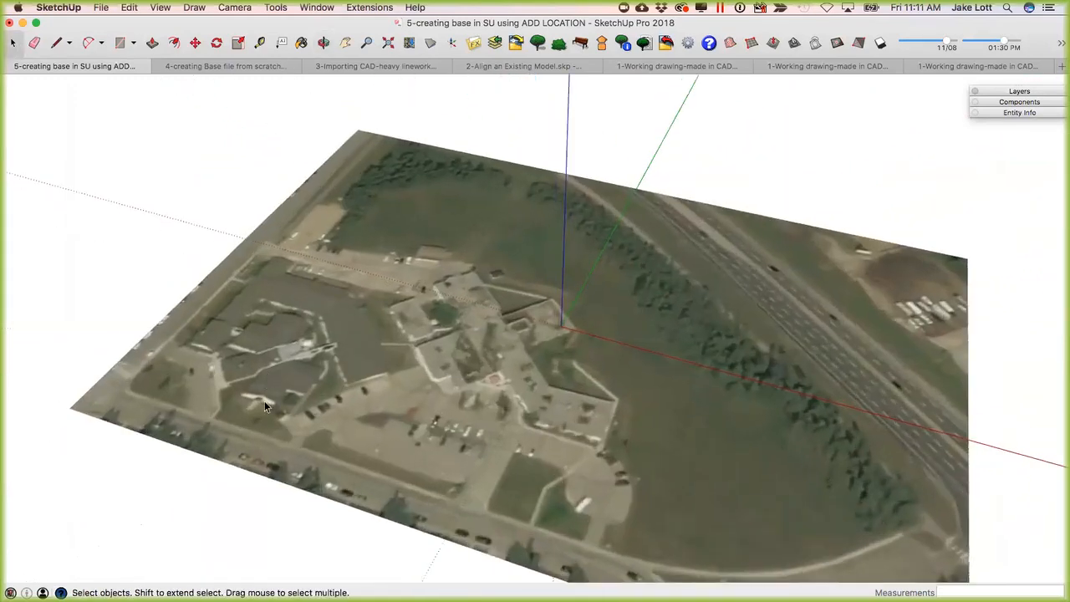
scroll(330, 367, "up", 5)
middle_click_drag(310, 444, 454, 378)
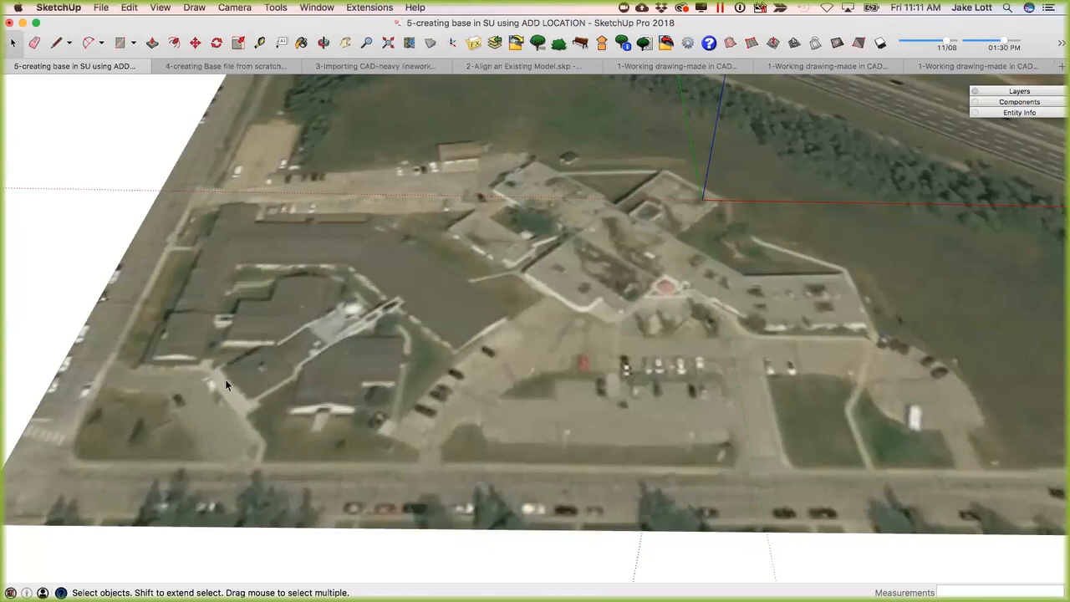
scroll(299, 345, "down", 5)
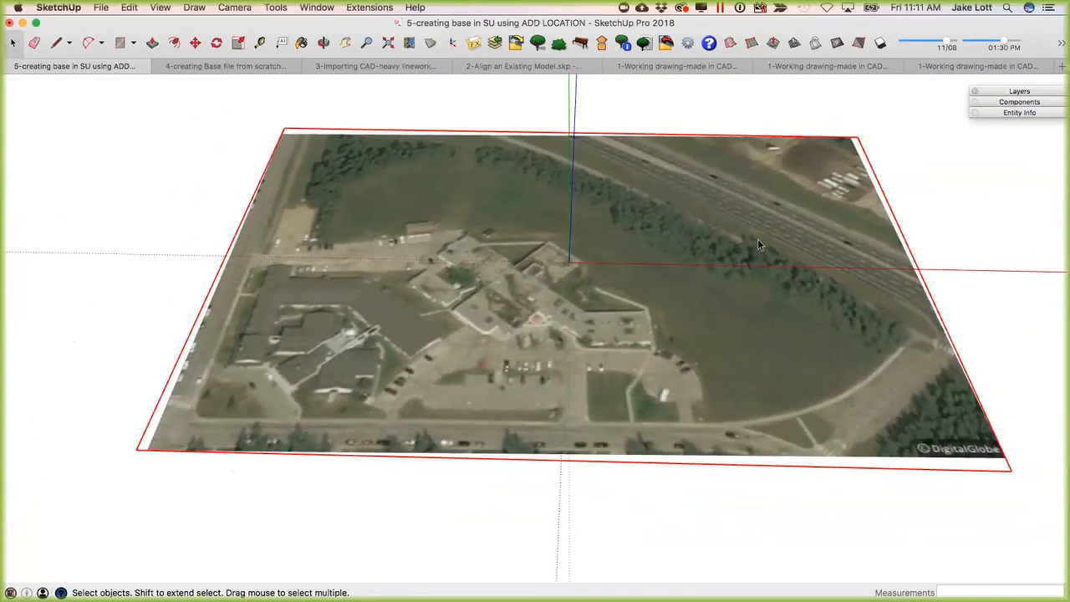
middle_click_drag(526, 289, 436, 125)
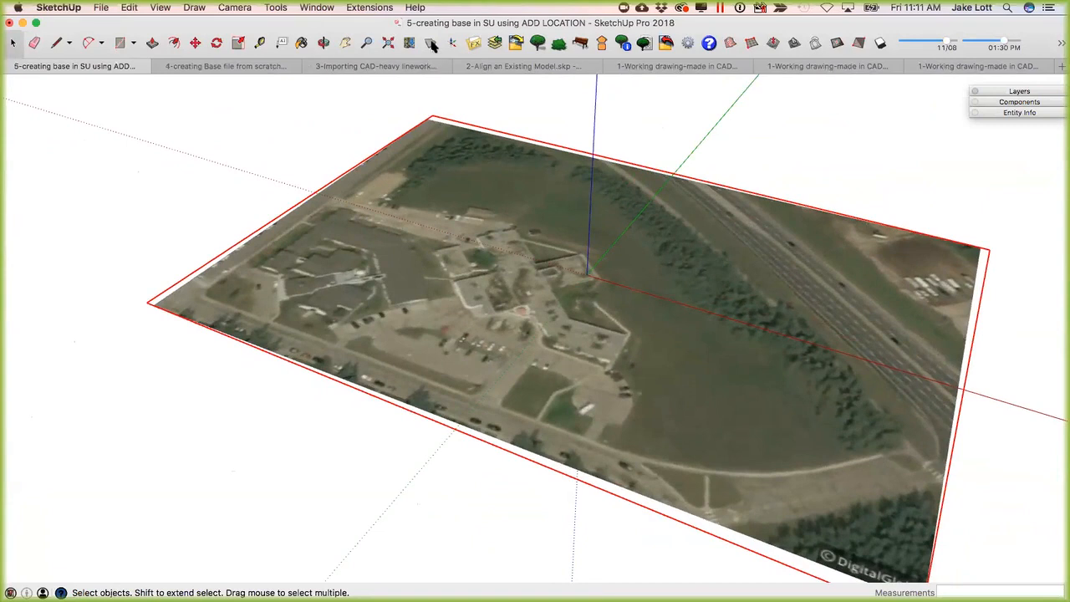
left_click(433, 46)
middle_click_drag(688, 411, 721, 356)
scroll(725, 300, "up", 3)
scroll(291, 243, "down", 4)
middle_click_drag(292, 243, 584, 372)
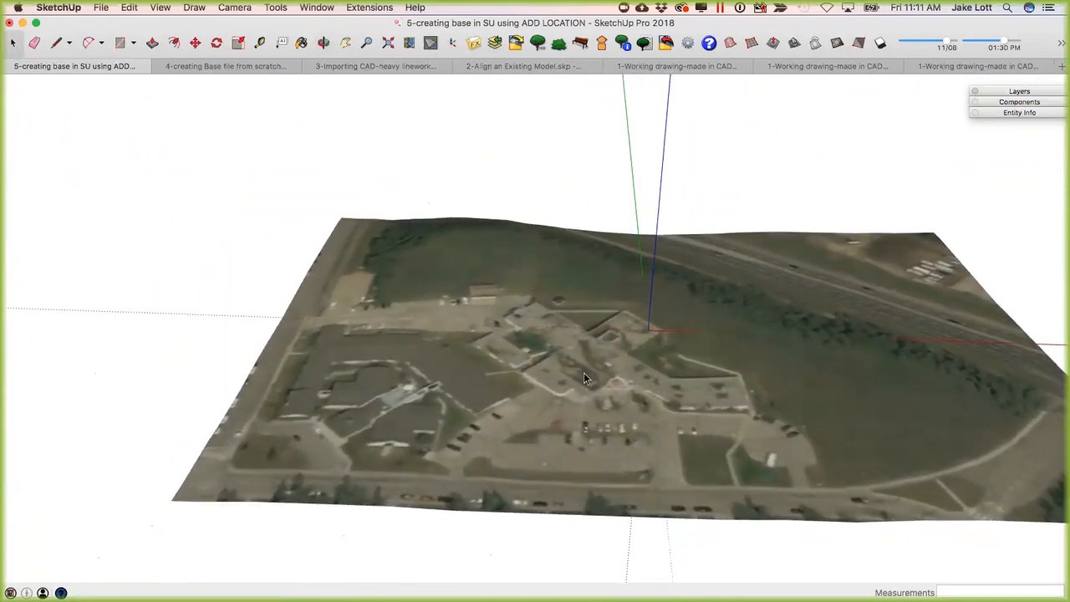
left_click(431, 42)
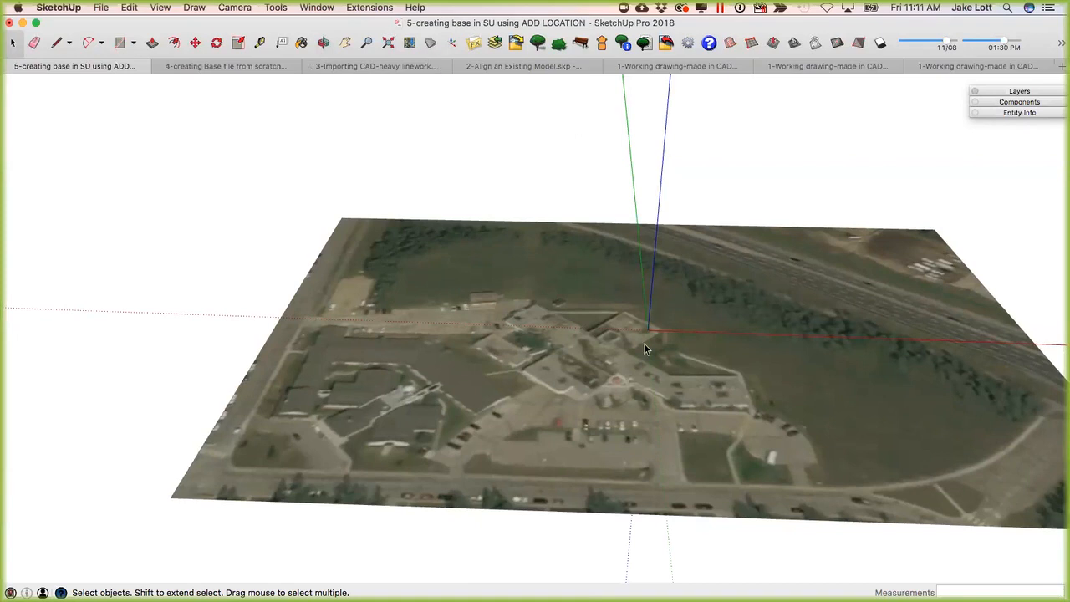
With the Line tool, trace the building's outer edge along 47 St, about 210 feet long, and the wing's short south end.
middle_click_drag(541, 388, 329, 403)
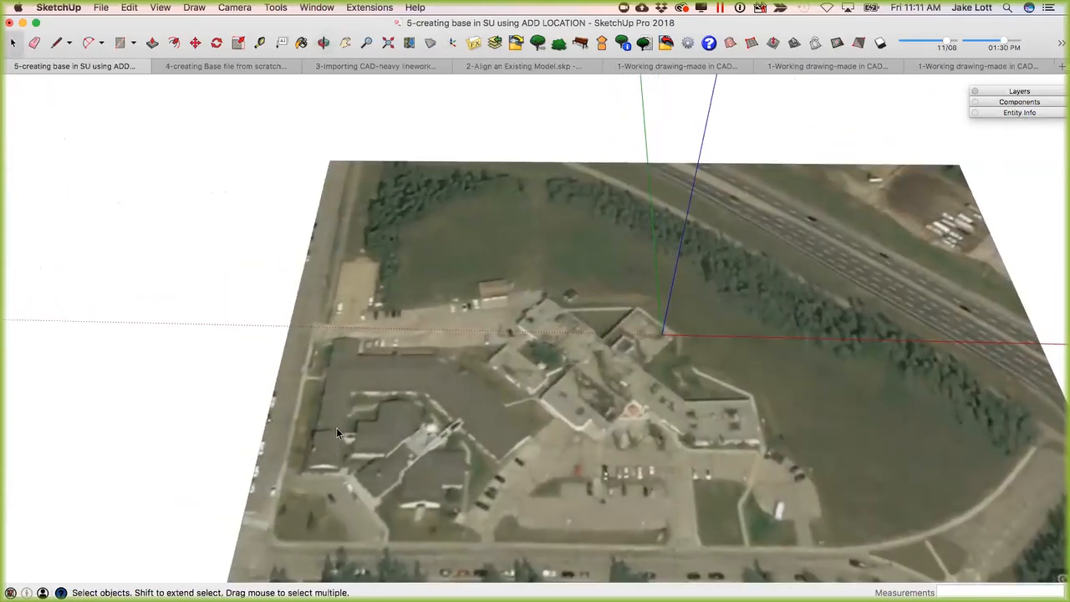
scroll(335, 387, "up", 5)
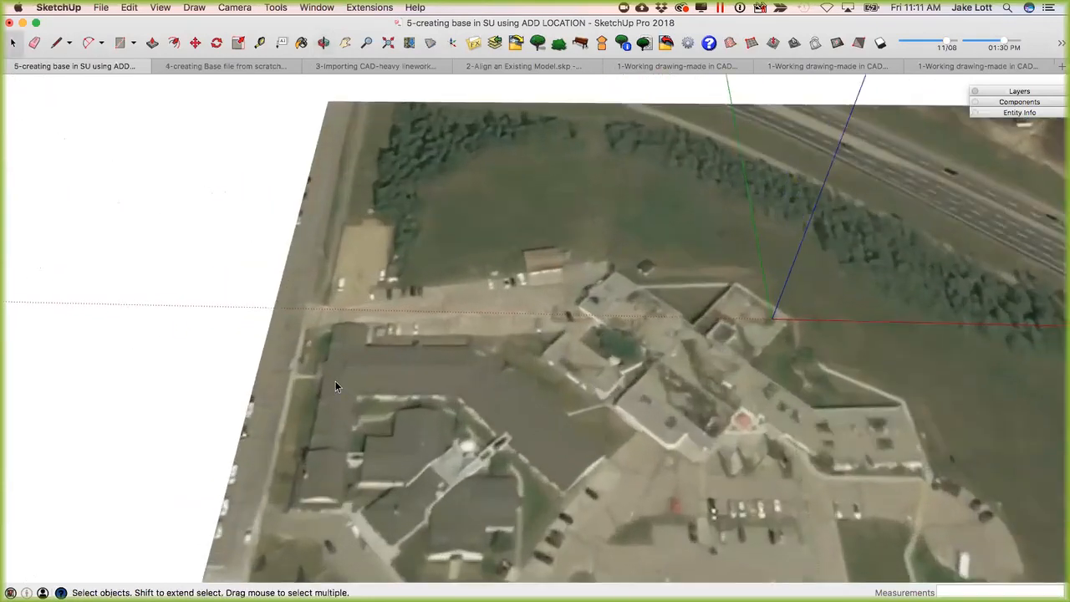
key("l")
scroll(329, 319, "up", 3)
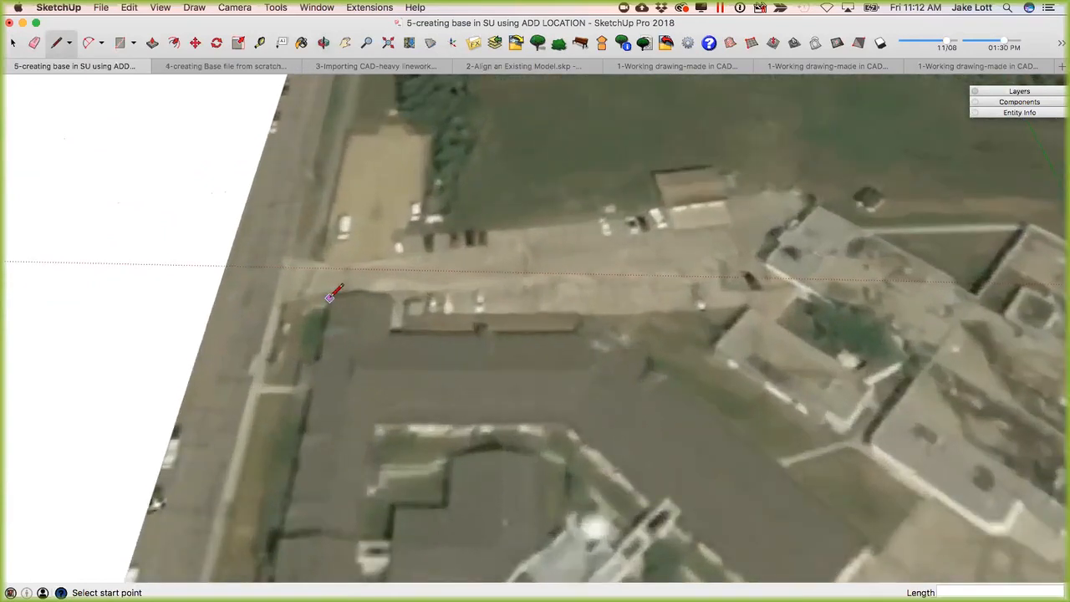
left_click(329, 311)
scroll(314, 435, "down", 2)
scroll(305, 449, "down", 1)
middle_click_drag(270, 546, 363, 329, "shift")
scroll(372, 328, "up", 2)
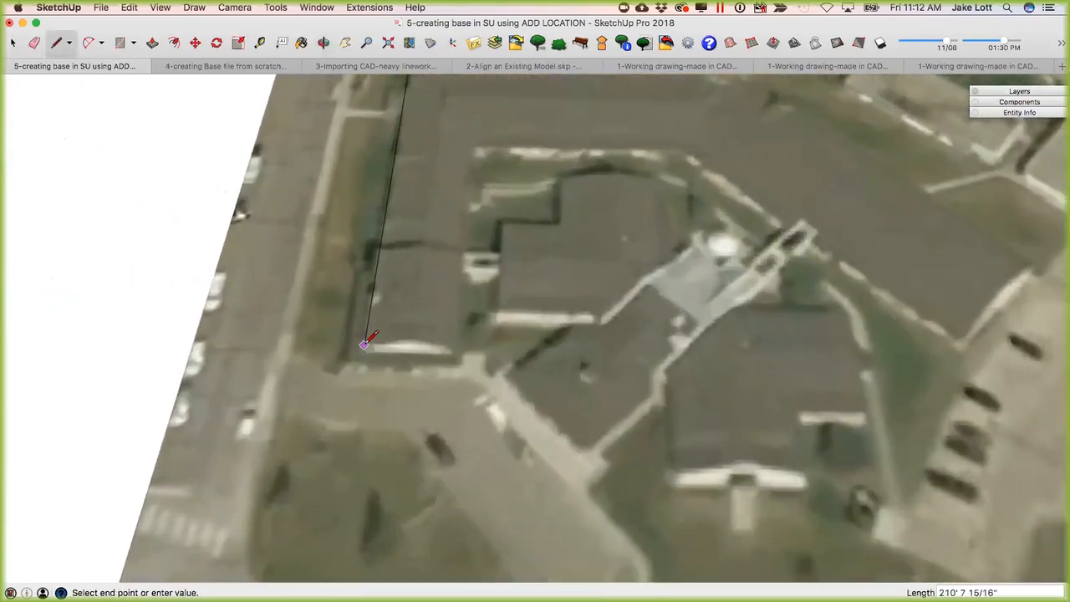
left_click(362, 343)
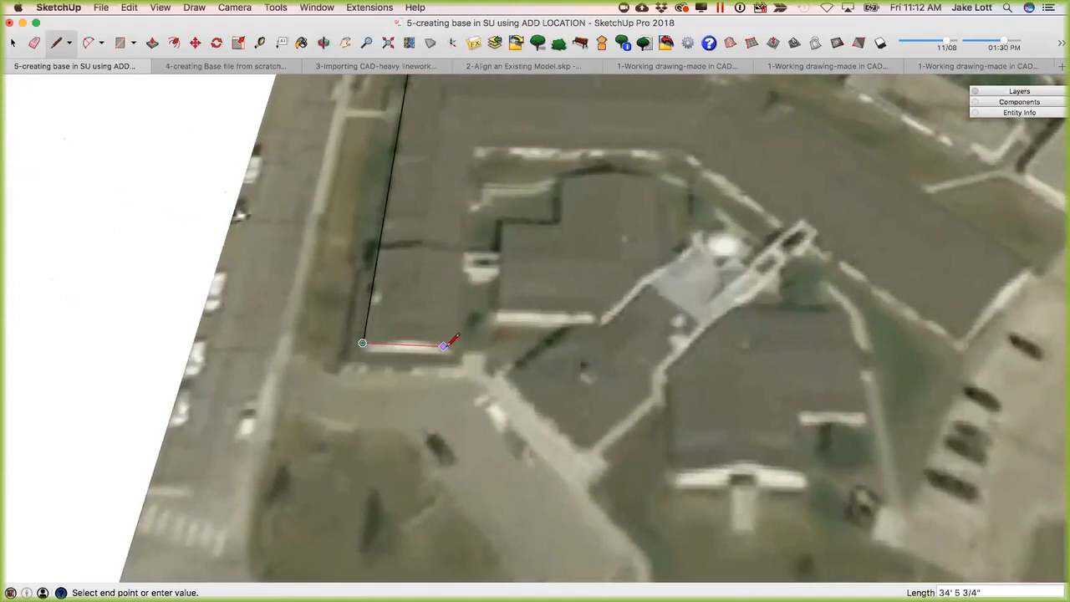
left_click(452, 343)
Trace the courtyard side of the roof: the wing's inner edge, a perpendicular edge of about 107 feet, and the diagonal edge.
scroll(452, 343, "down", 2)
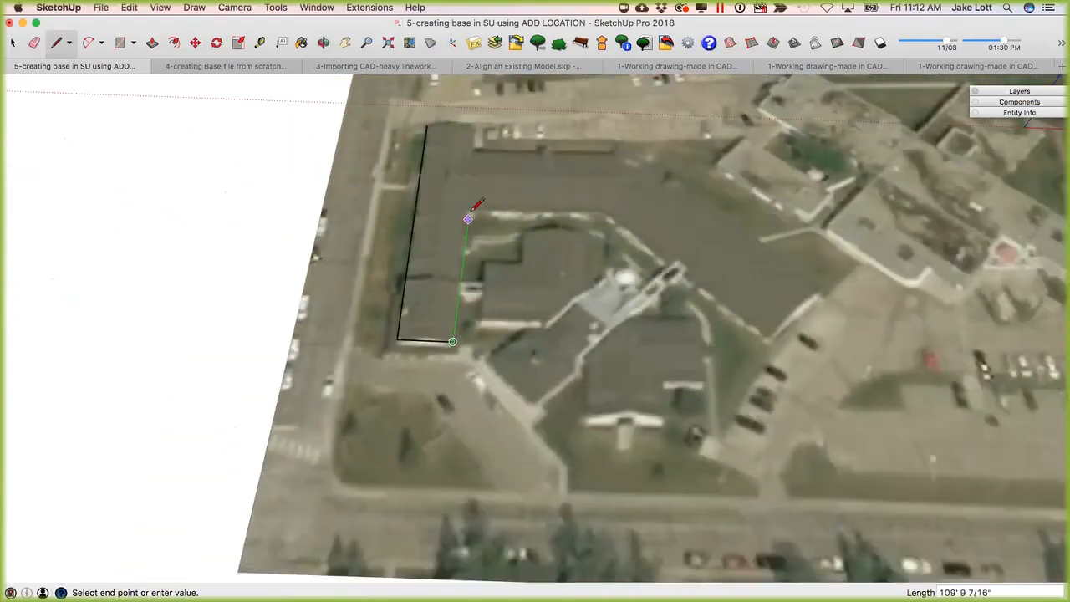
scroll(465, 259, "up", 3)
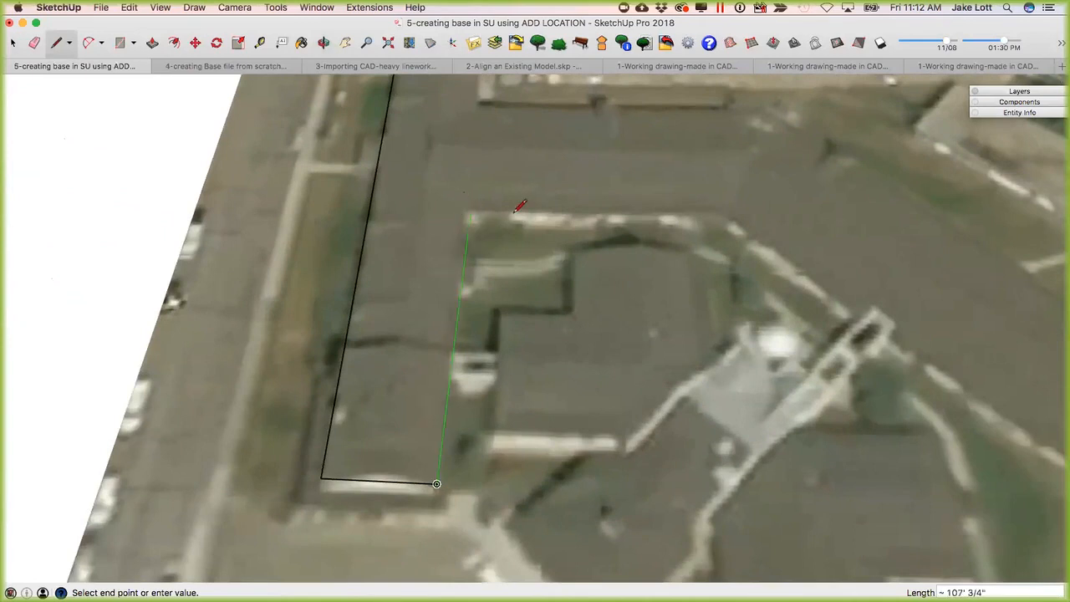
scroll(469, 226, "down", 3)
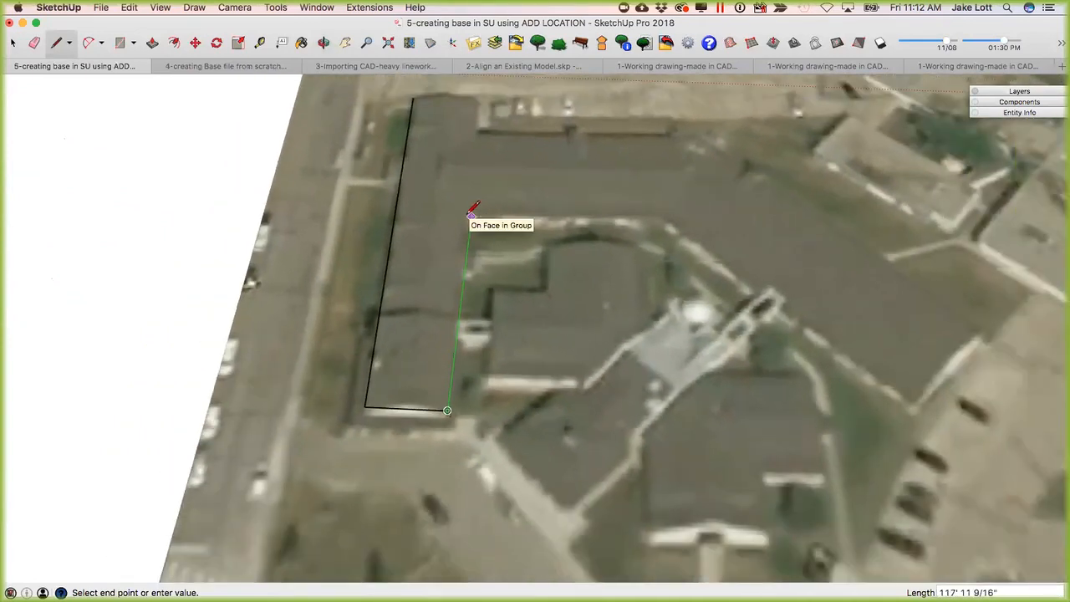
scroll(470, 214, "up", 2)
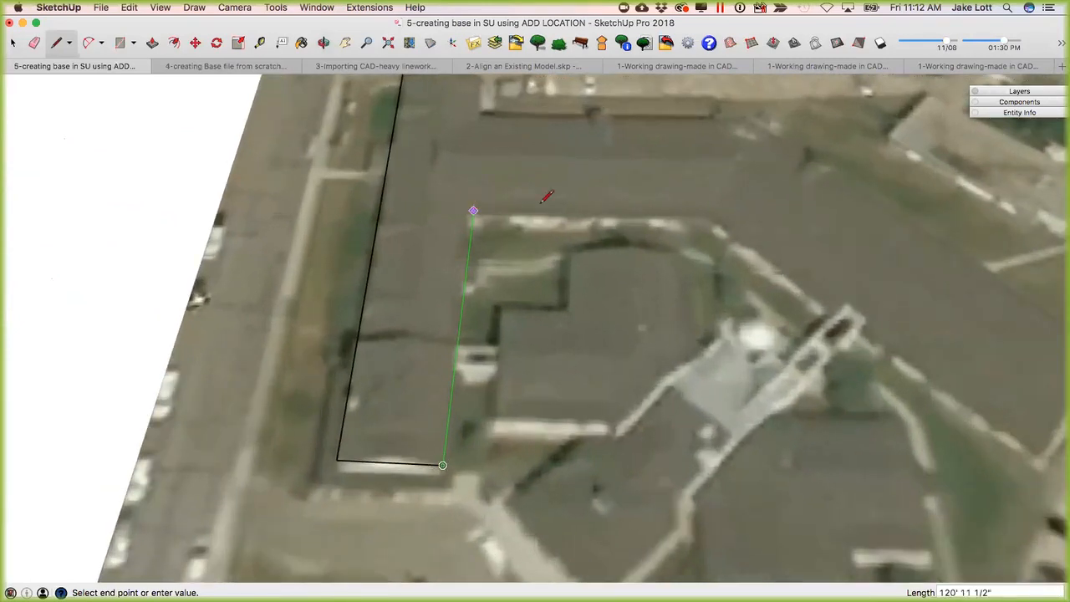
scroll(456, 213, "up", 3)
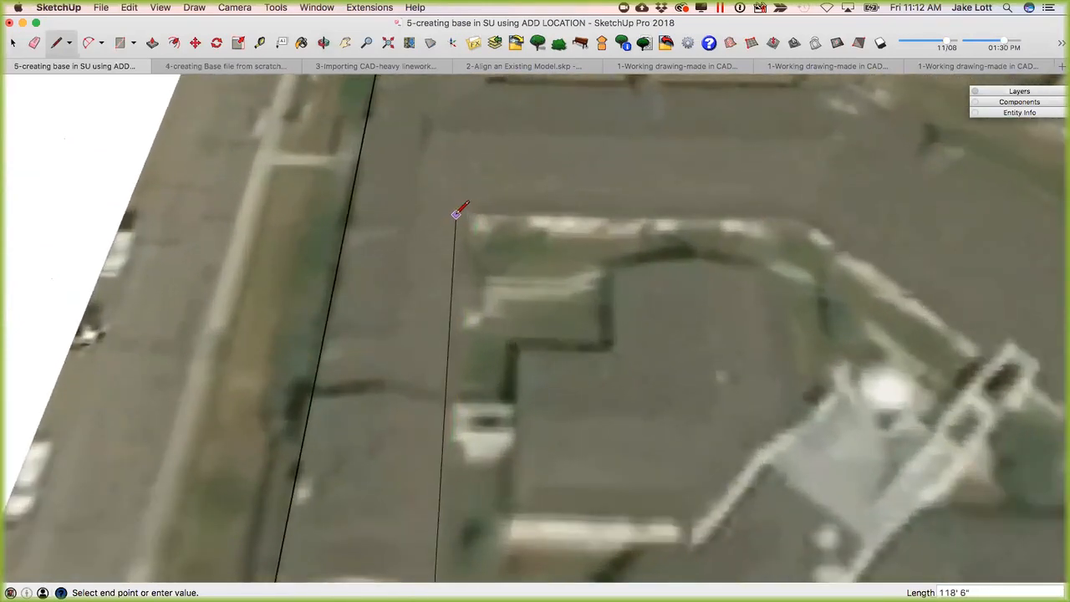
scroll(459, 215, "up", 2)
left_click(467, 214)
scroll(502, 215, "down", 4)
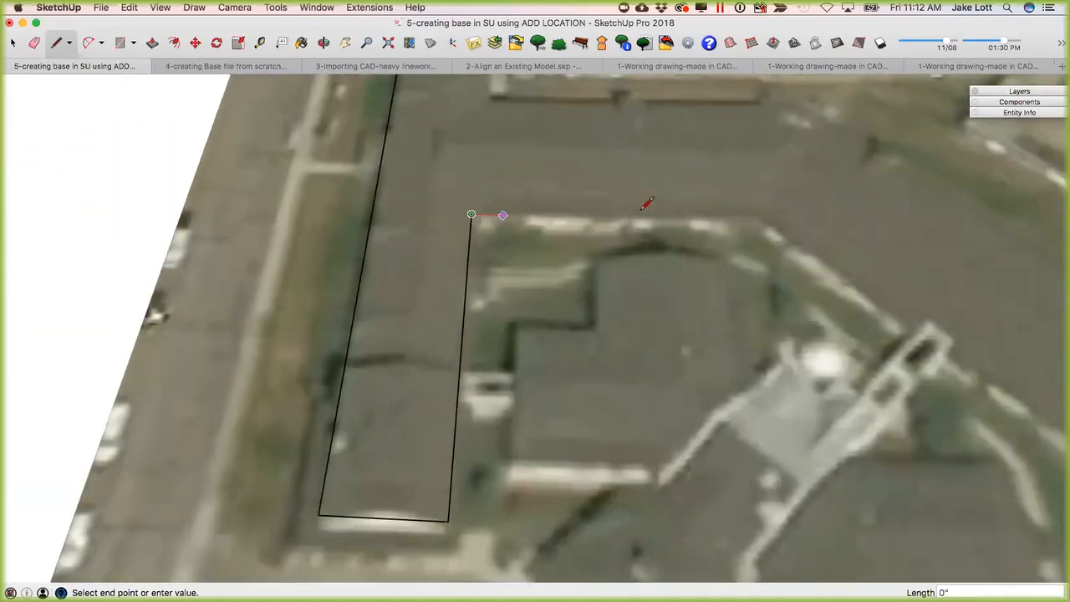
scroll(757, 211, "up", 1)
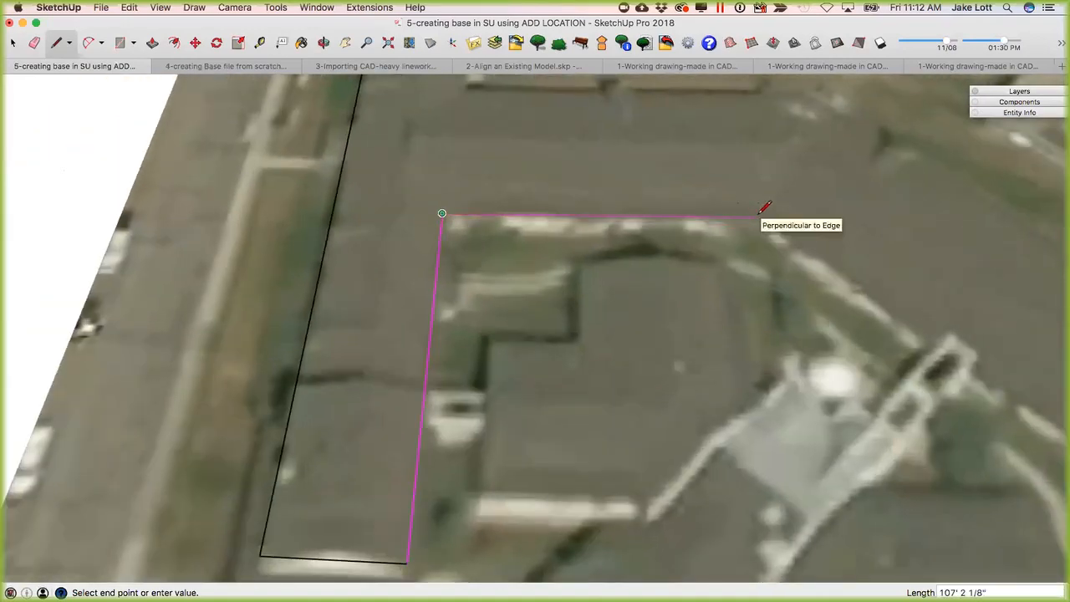
left_click(760, 209)
scroll(848, 268, "down", 5)
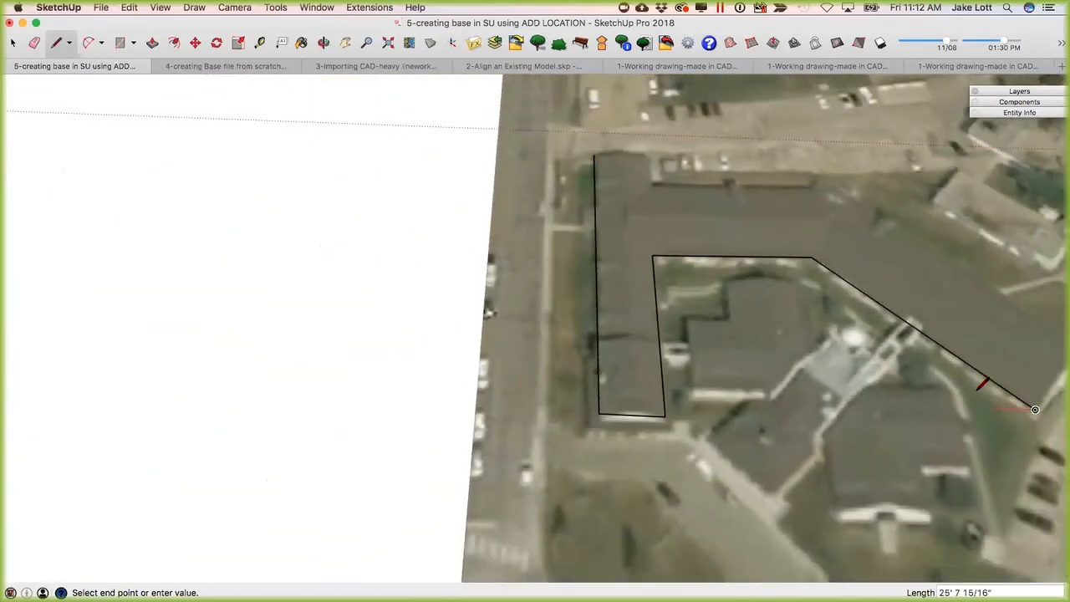
Trace the diagonal wing's end, its outer edge perpendicular to that end, and the straight north edge of the roof.
mouse_move(945, 376)
middle_mouse_down()
mouse_move(638, 382)
mouse_move(796, 356)
middle_mouse_up()
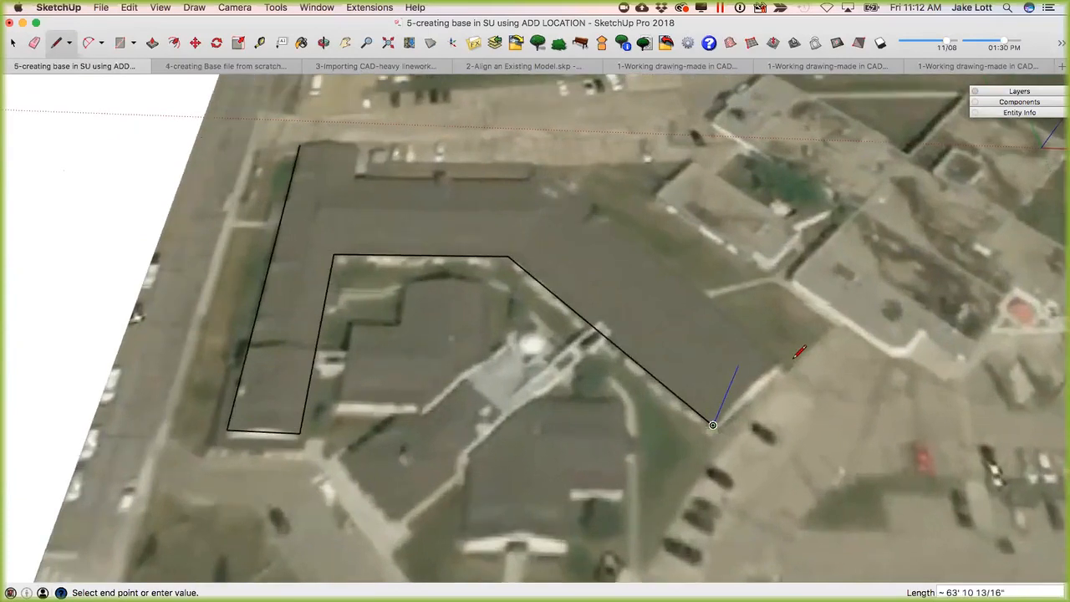
scroll(798, 352, "up", 3)
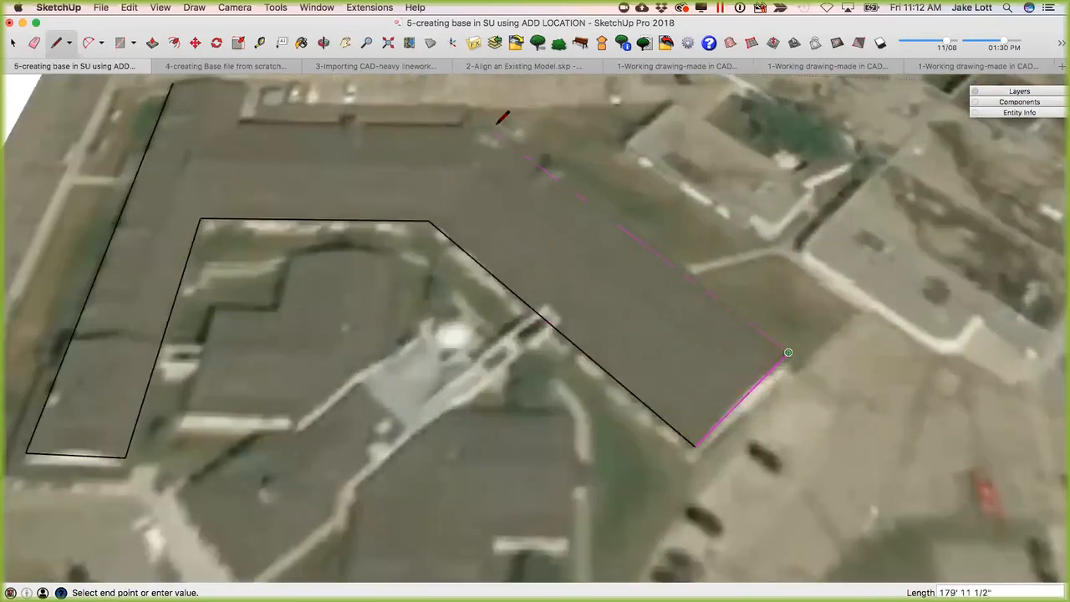
left_click(483, 123)
left_click(243, 119)
Trace the small step at the roof's northwest corner and close the building outline at its starting point.
middle_click_drag(311, 275, 368, 293)
scroll(377, 288, "up", 3)
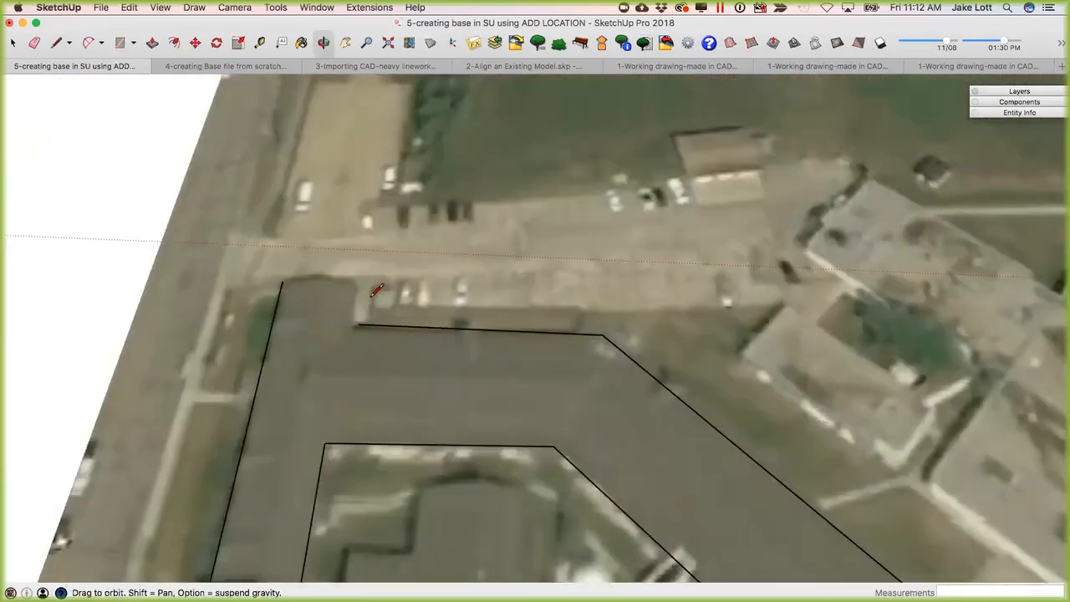
scroll(371, 297, "up", 3)
left_click(378, 299)
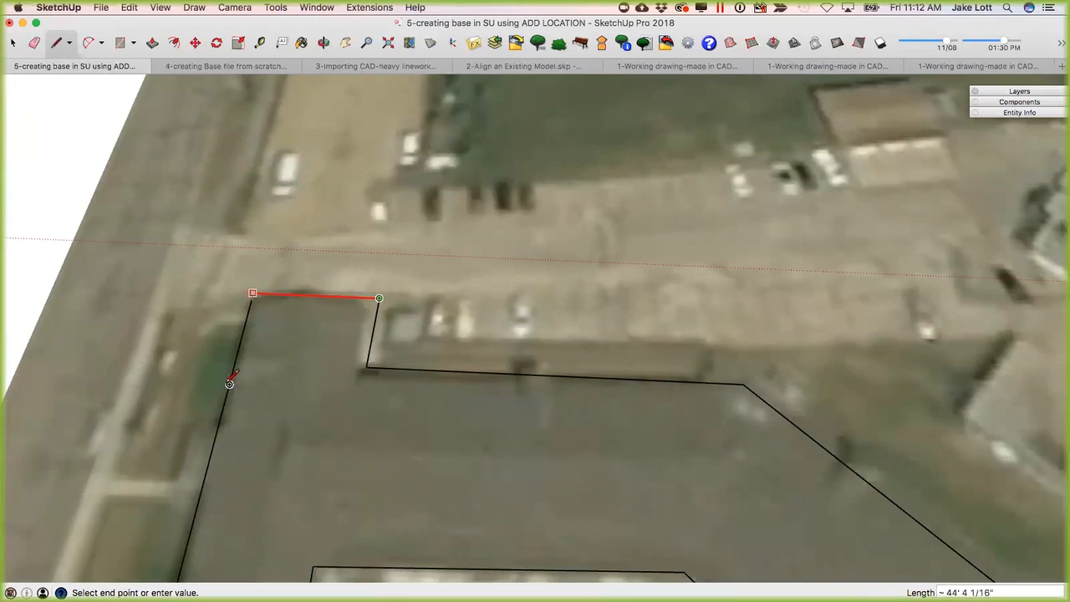
left_click(252, 294)
scroll(253, 294, "up", 4)
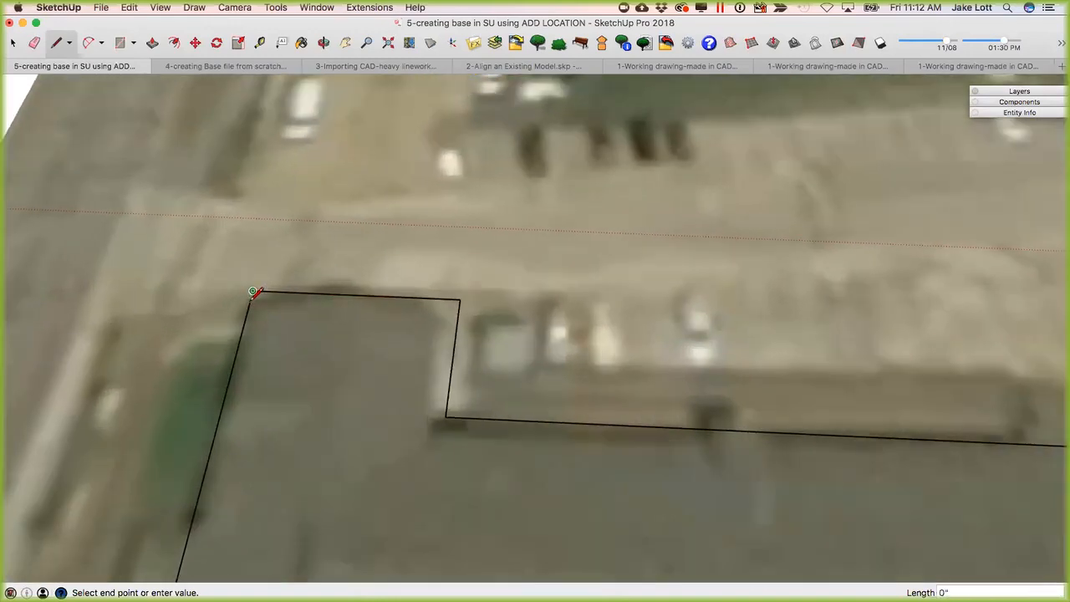
Extrude the traced building footprint upward about 28' 9" with Push/Pull.
scroll(357, 355, "down", 6)
middle_click_drag(430, 459, 423, 349)
key("space")
left_click(419, 350)
left_click(291, 322)
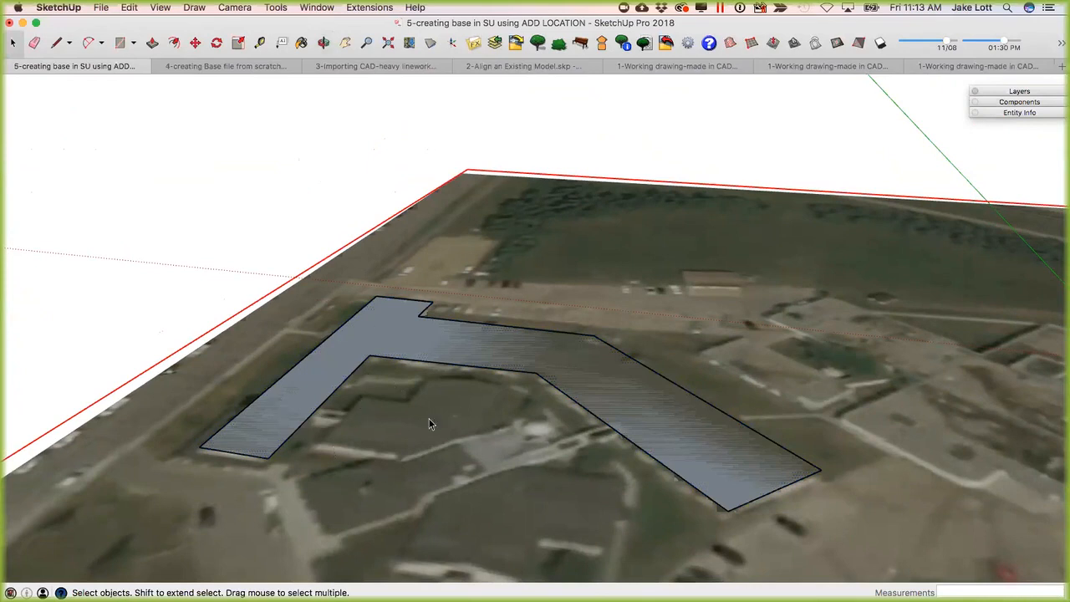
scroll(334, 352, "down", 3)
mouse_move(419, 369)
middle_mouse_down()
mouse_move(394, 350)
mouse_move(377, 355)
middle_mouse_up()
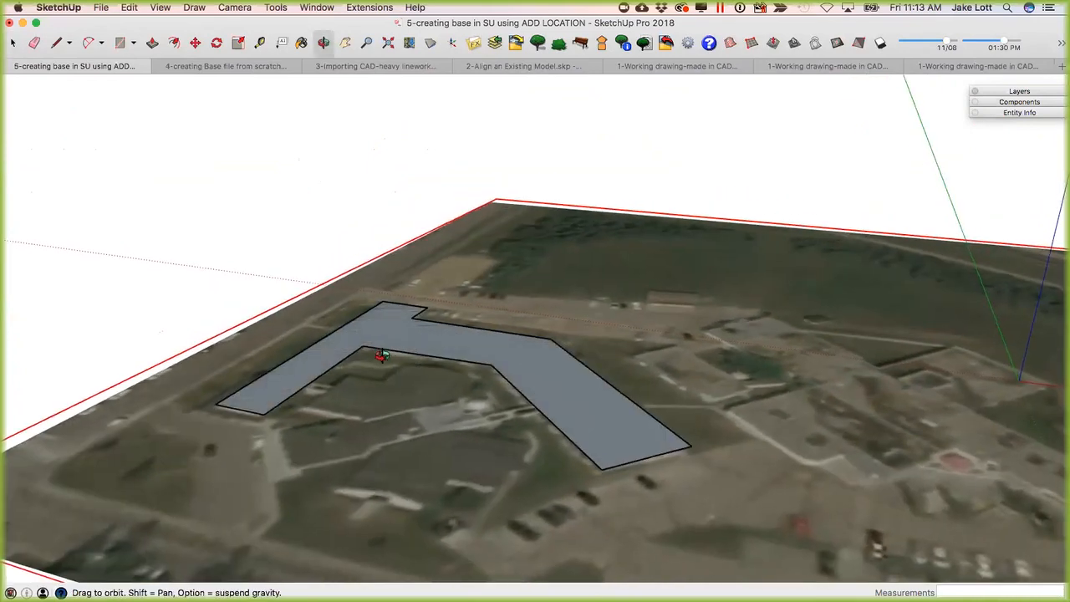
scroll(401, 340, "up", 3)
scroll(402, 339, "up", 2)
key("p")
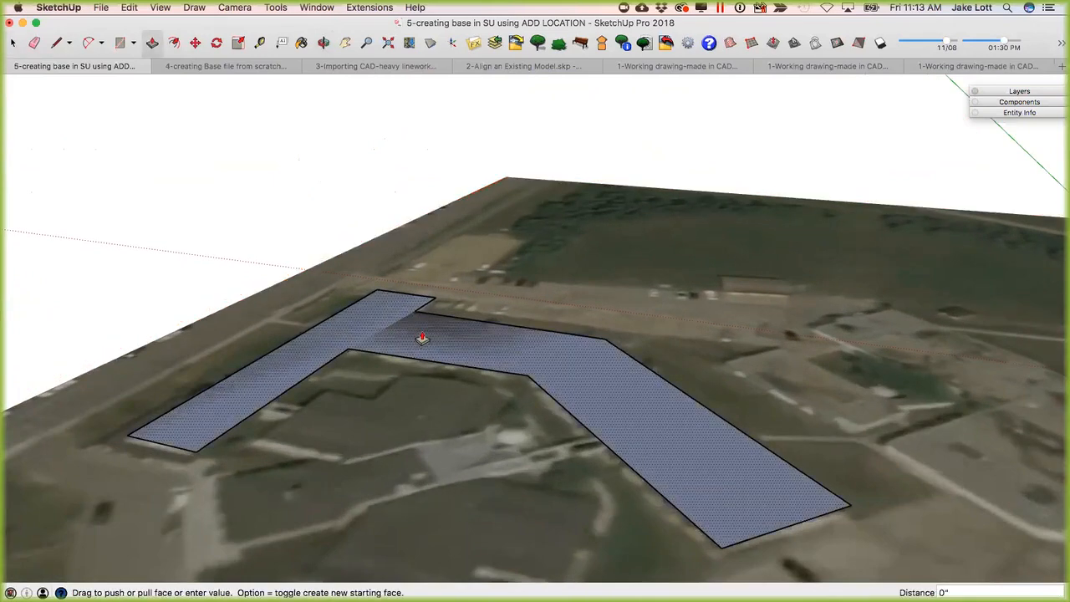
left_click(418, 340)
left_click(425, 292)
middle_click_drag(470, 460, 555, 418)
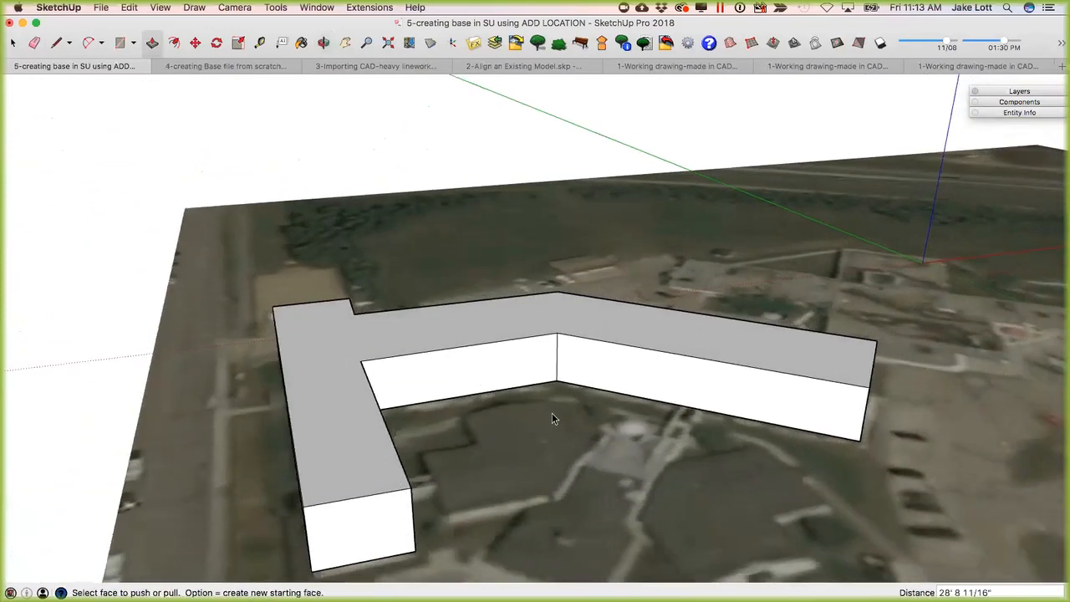
Select the whole extruded building with its connected geometry and make it a group.
key("space")
triple_click(420, 374)
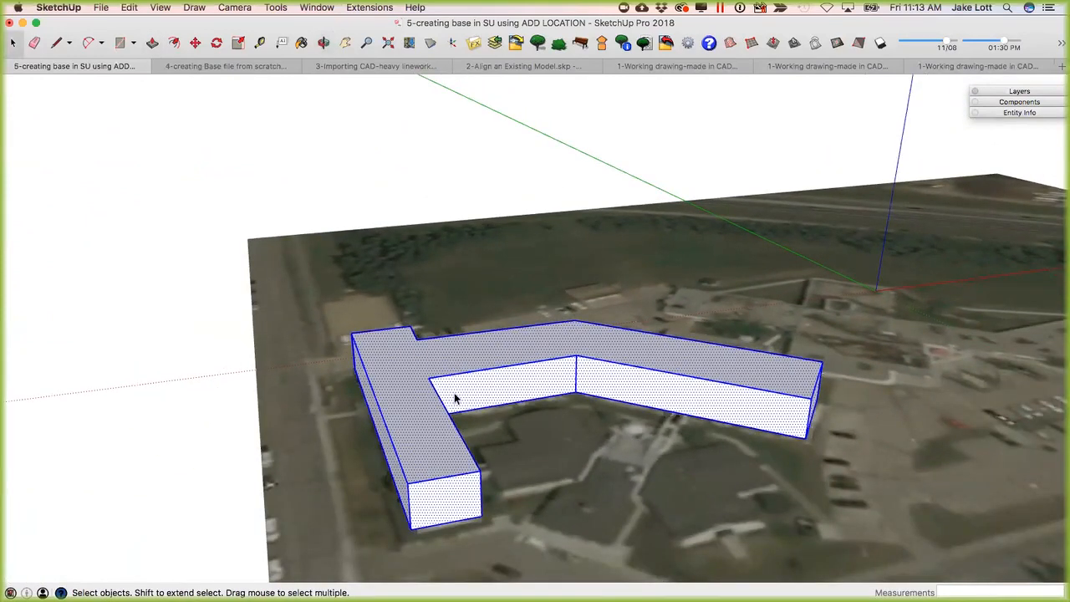
middle_click_drag(637, 415, 531, 373)
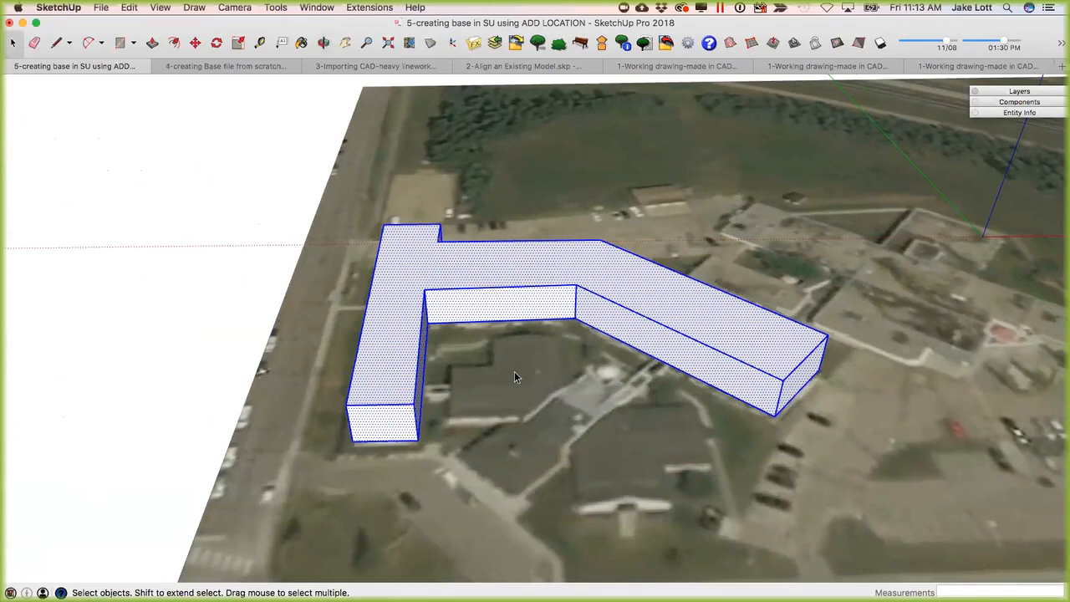
right_click(471, 274)
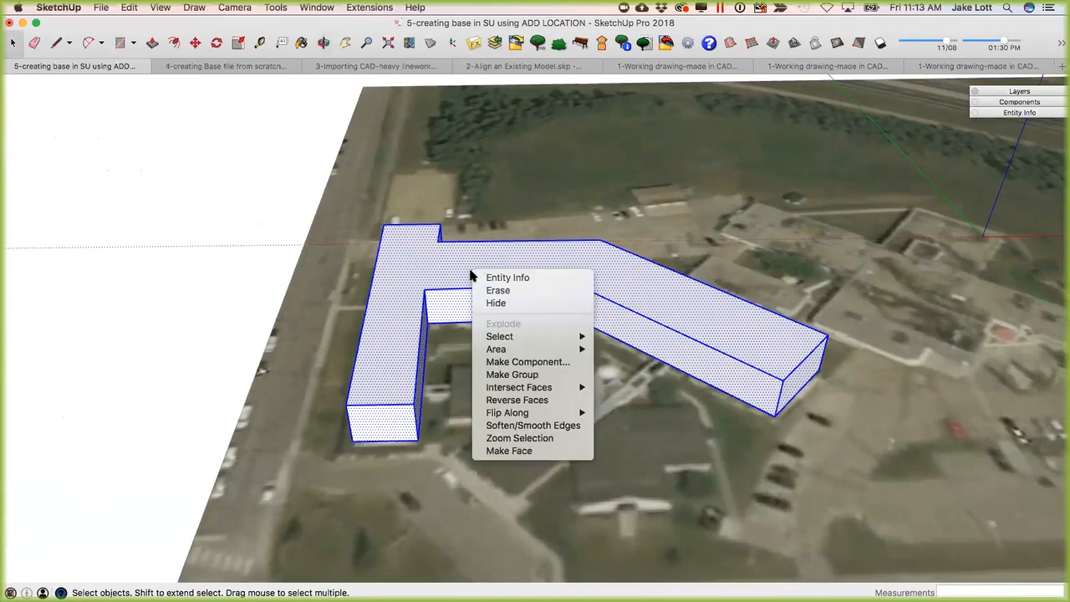
left_click(507, 375)
middle_click_drag(418, 335, 572, 308)
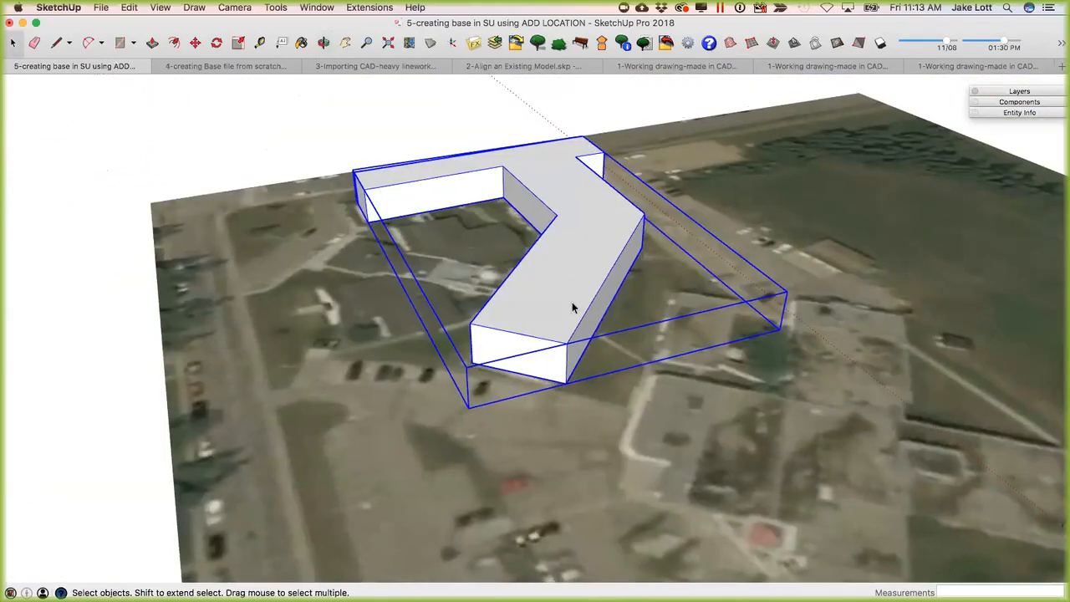
Open the building group and try pulling the diagonal wing's outer side face outward about 28 feet, cancel it, and close the group.
double_click(572, 308)
middle_click_drag(589, 350, 549, 337)
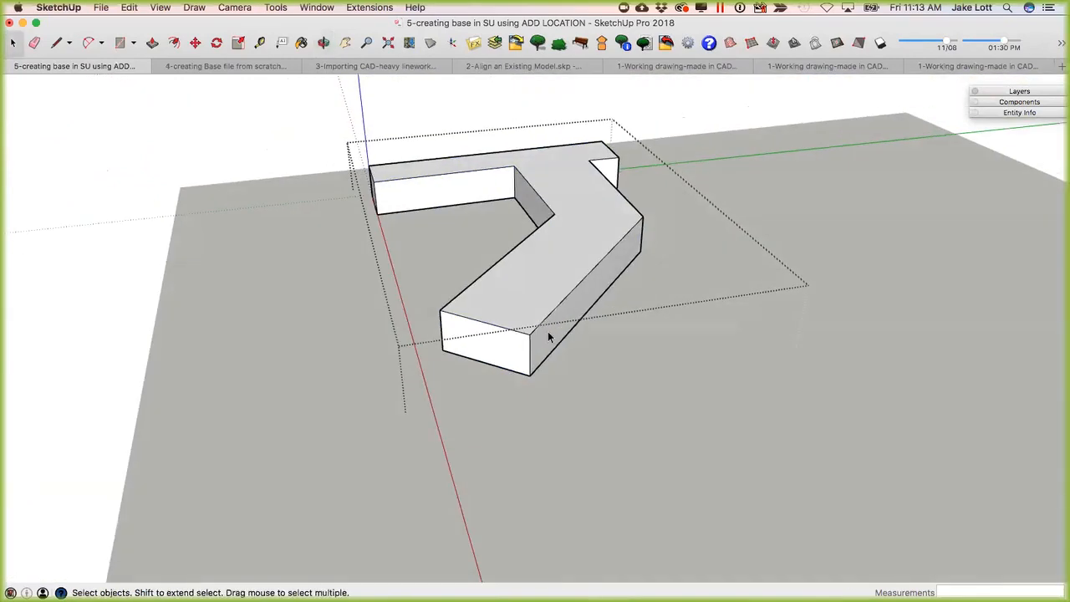
key("p")
left_click(556, 328)
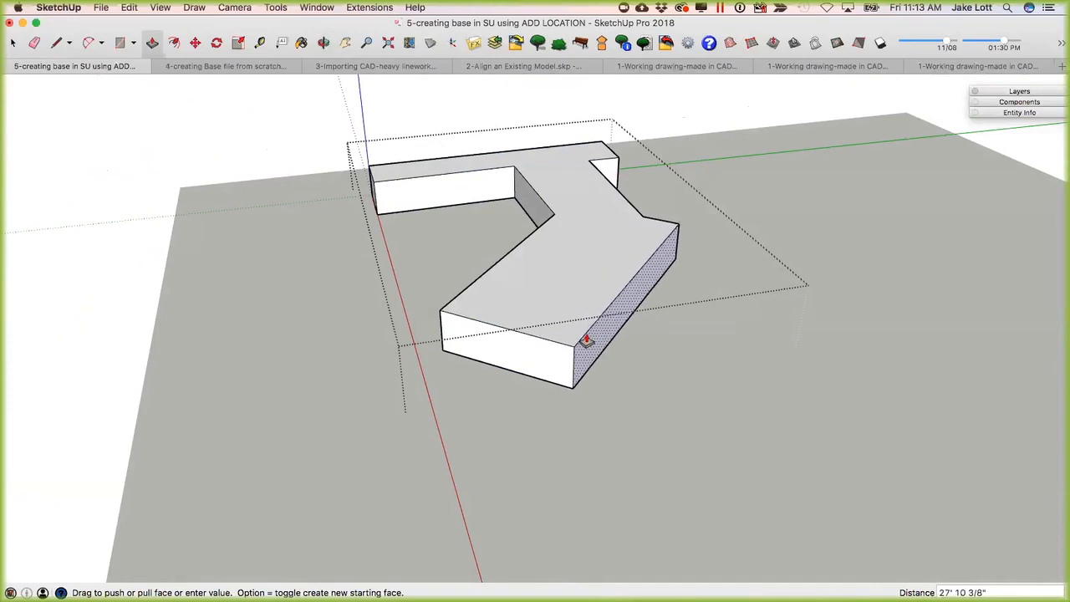
key("Escape")
middle_click_drag(470, 334, 840, 333)
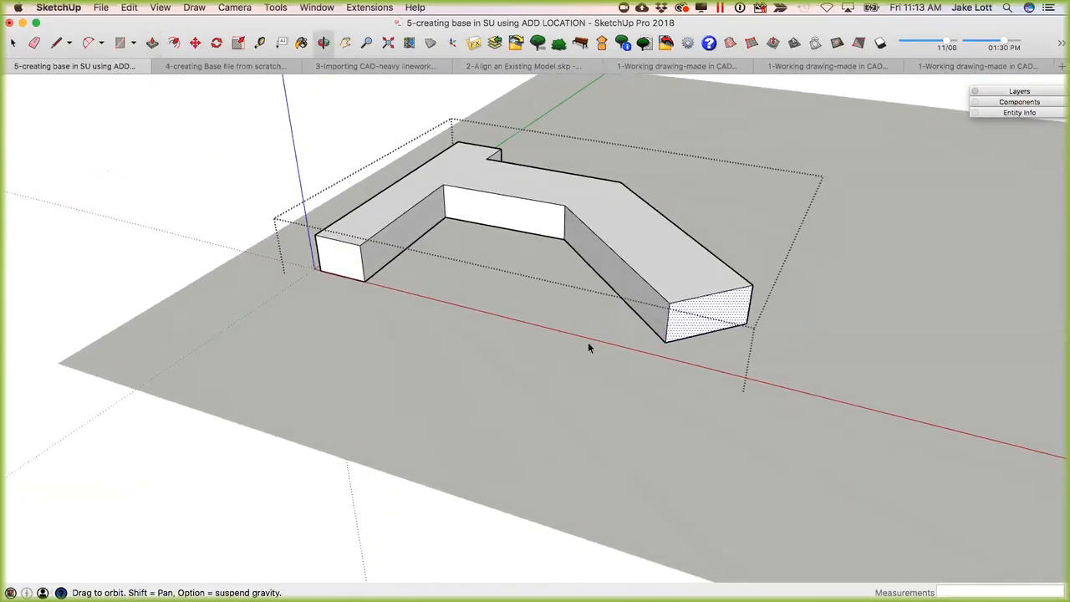
key("space")
left_click(482, 369)
middle_click_drag(530, 381, 617, 388)
Undo the grouping and the extrusion to return to the flat building footprint.
scroll(553, 326, "down", 3)
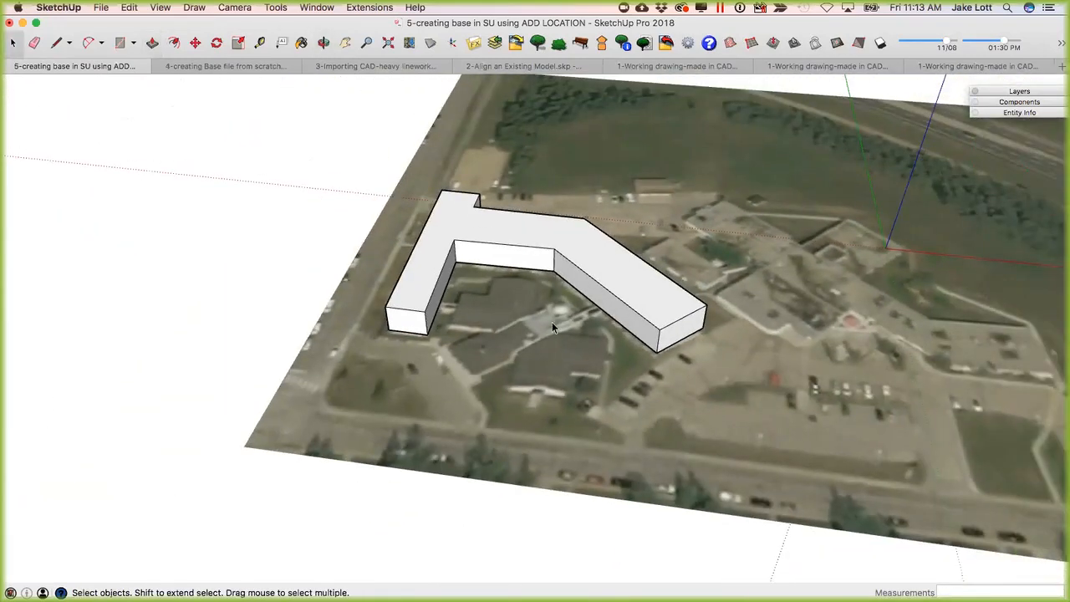
scroll(521, 343, "up", 2)
middle_click_drag(521, 346, 723, 332)
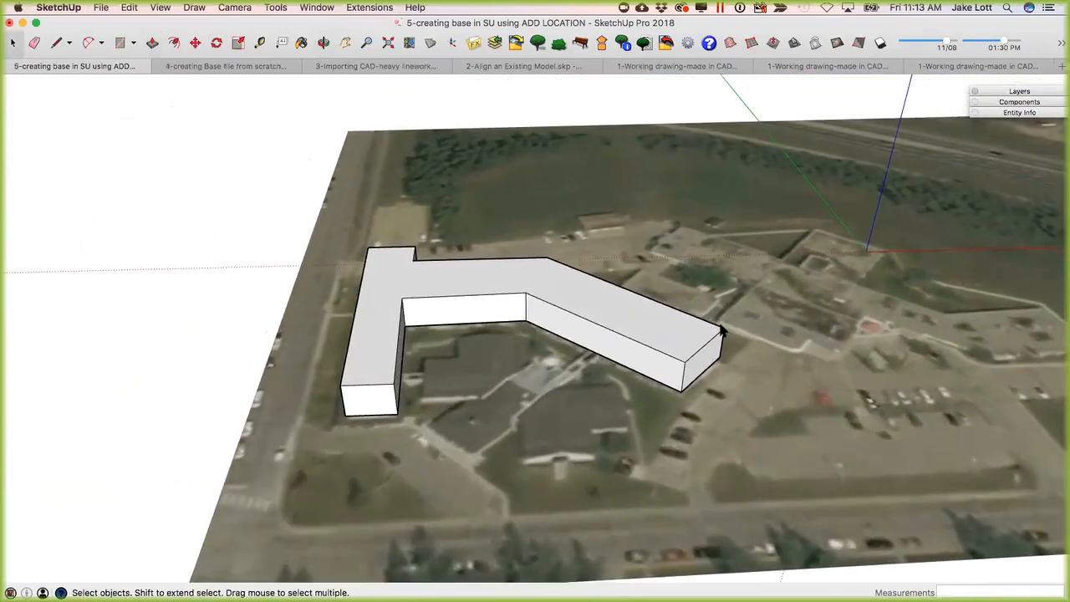
scroll(560, 373, "up", 2)
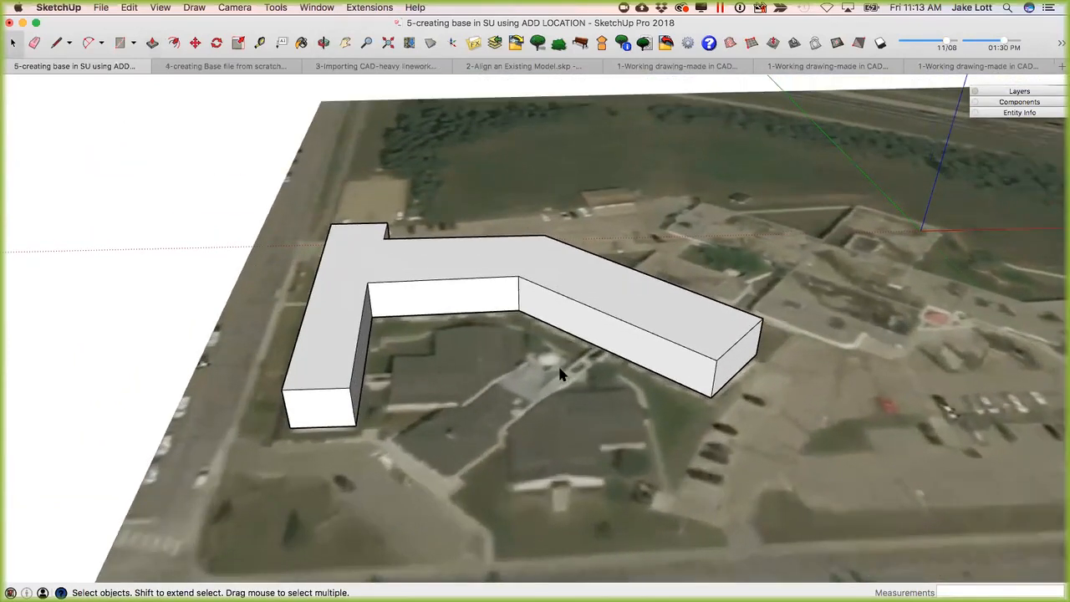
scroll(493, 407, "down", 2)
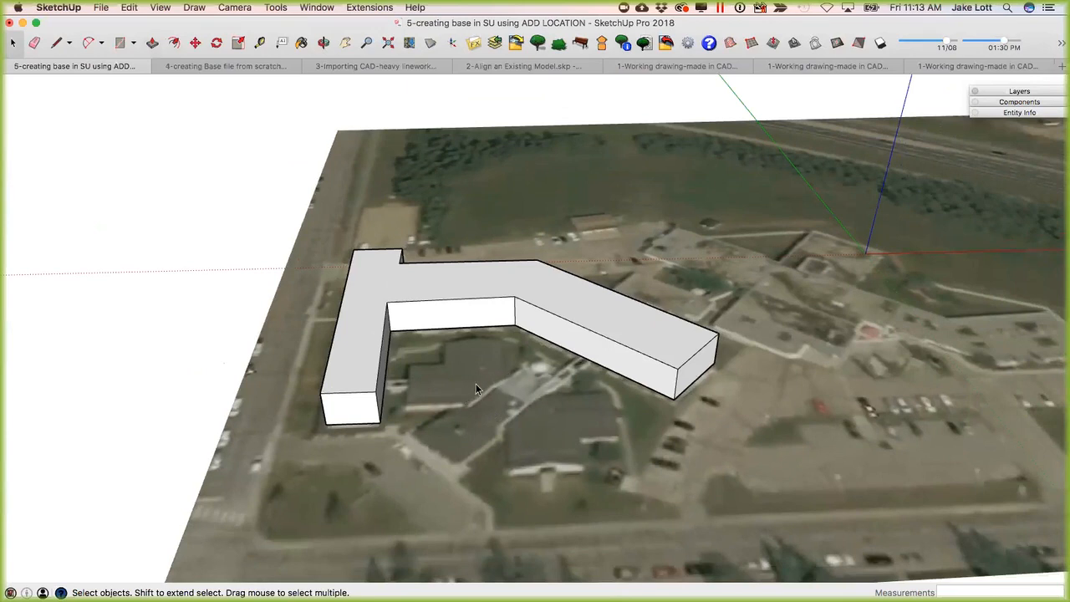
key("super+z")
key("super+shift+z")
key("super+z")
middle_click_drag(531, 348, 460, 370)
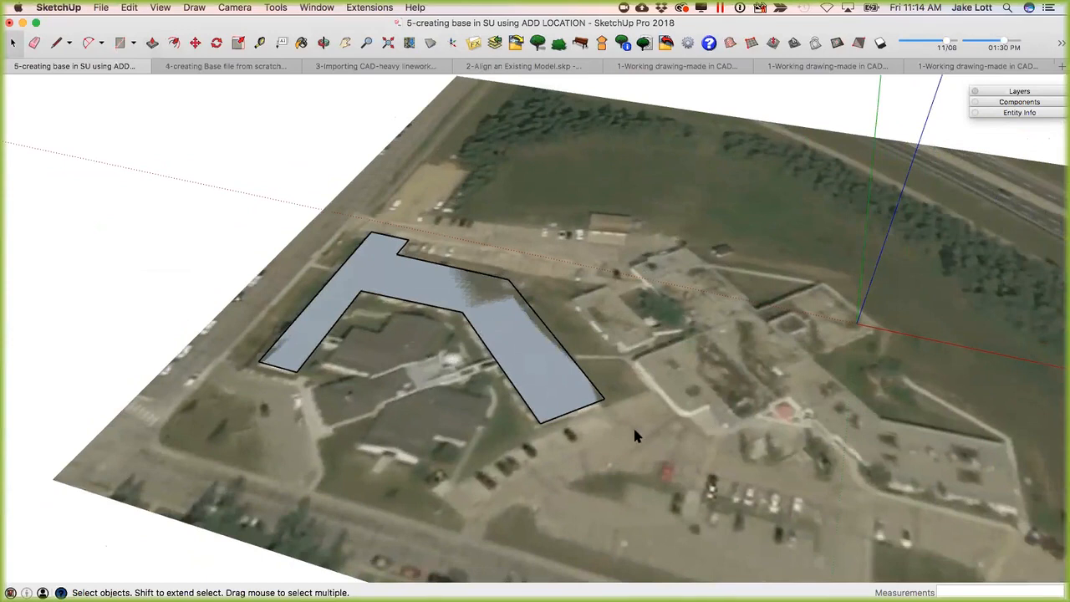
Realign the drawing axes: origin at the corner between the two courtyard roofs, red along the diagonal roof edge, green perpendicular to it.
middle_click_drag(383, 406, 465, 405)
scroll(410, 363, "down", 5)
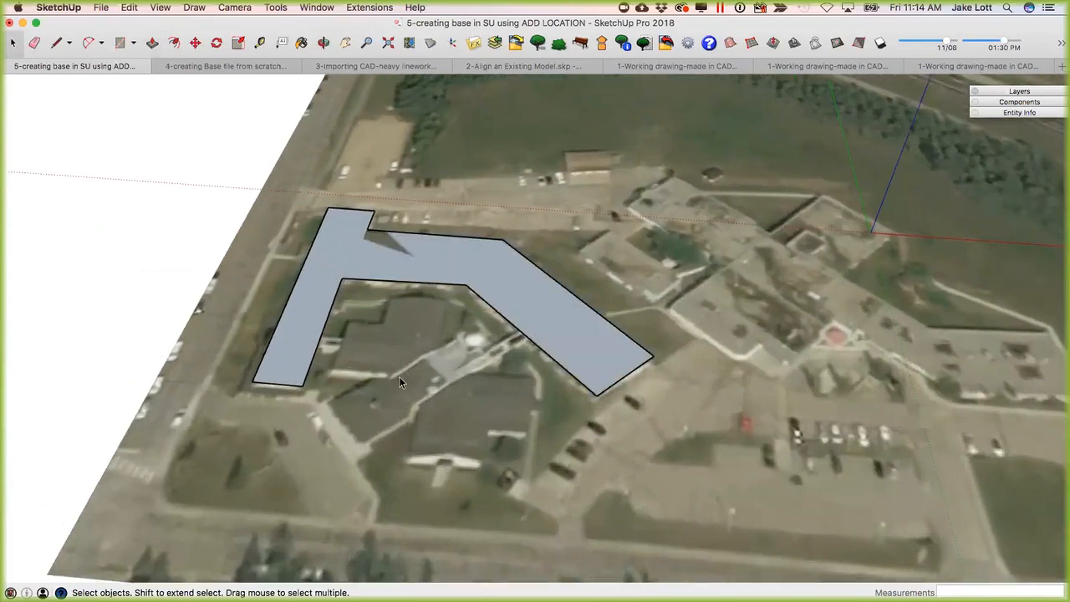
middle_click_drag(393, 386, 376, 416)
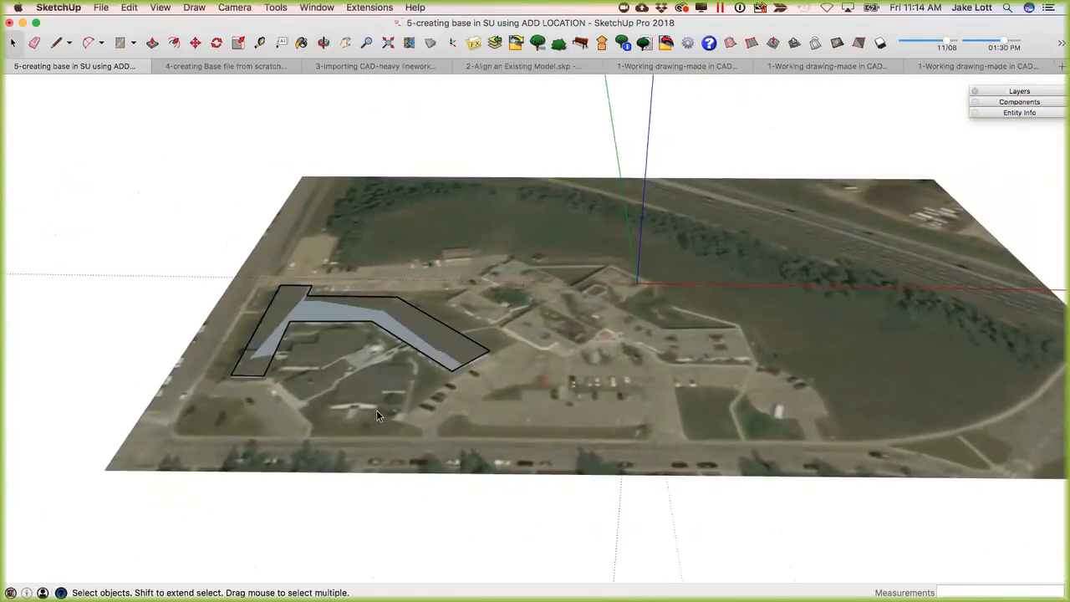
scroll(376, 409, "down", 1)
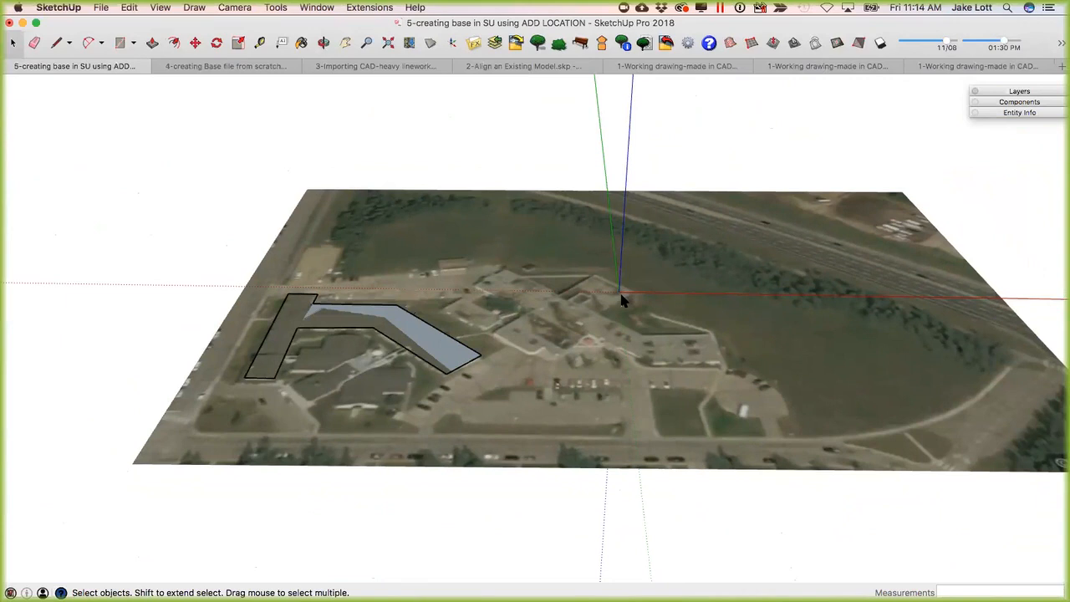
scroll(626, 298, "up", 3)
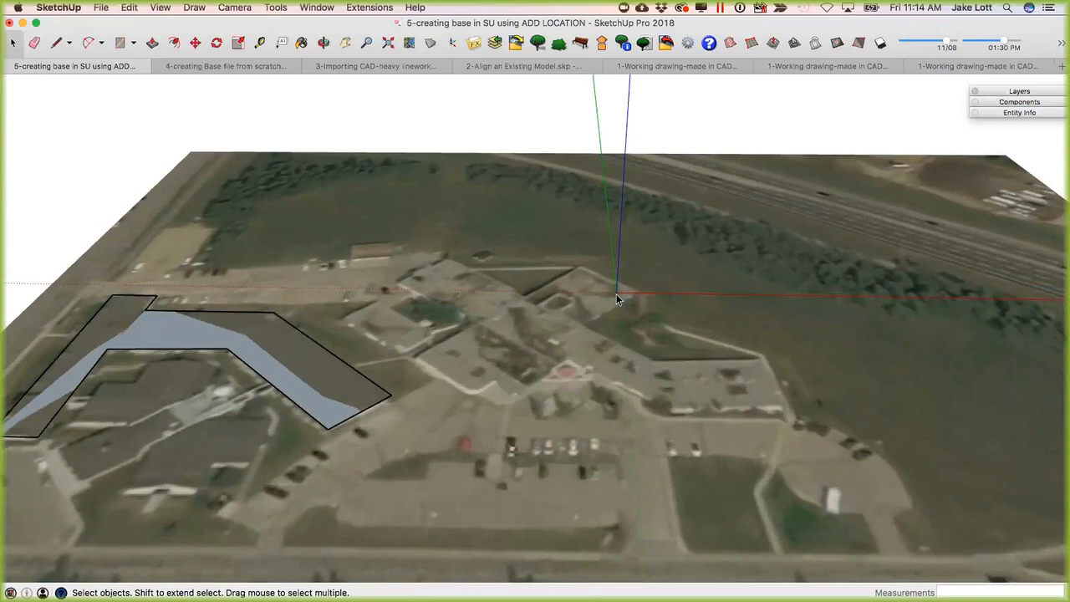
scroll(615, 301, "down", 5)
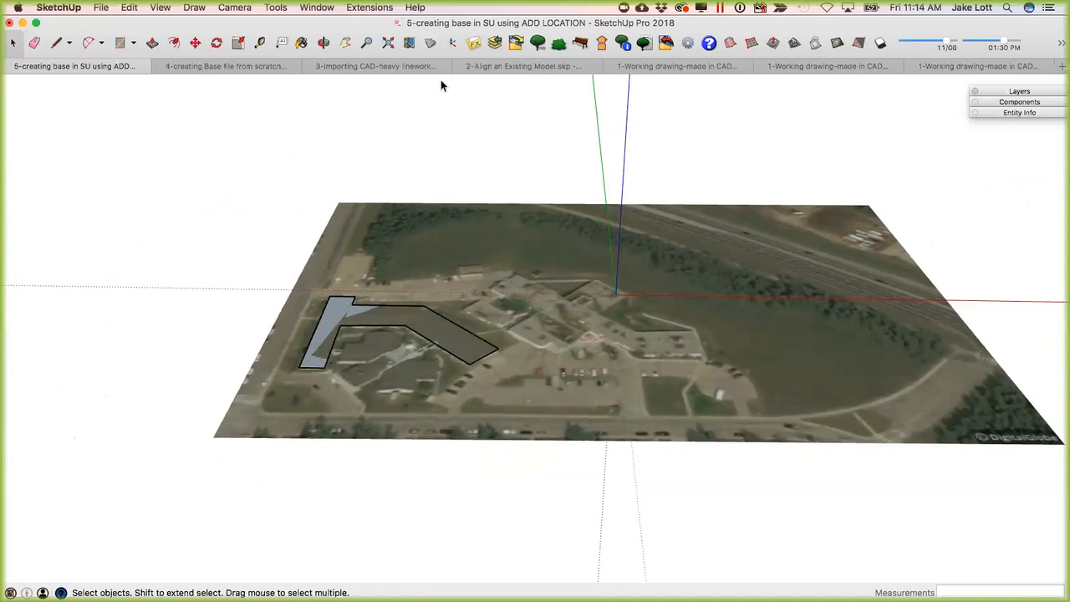
left_click(451, 44)
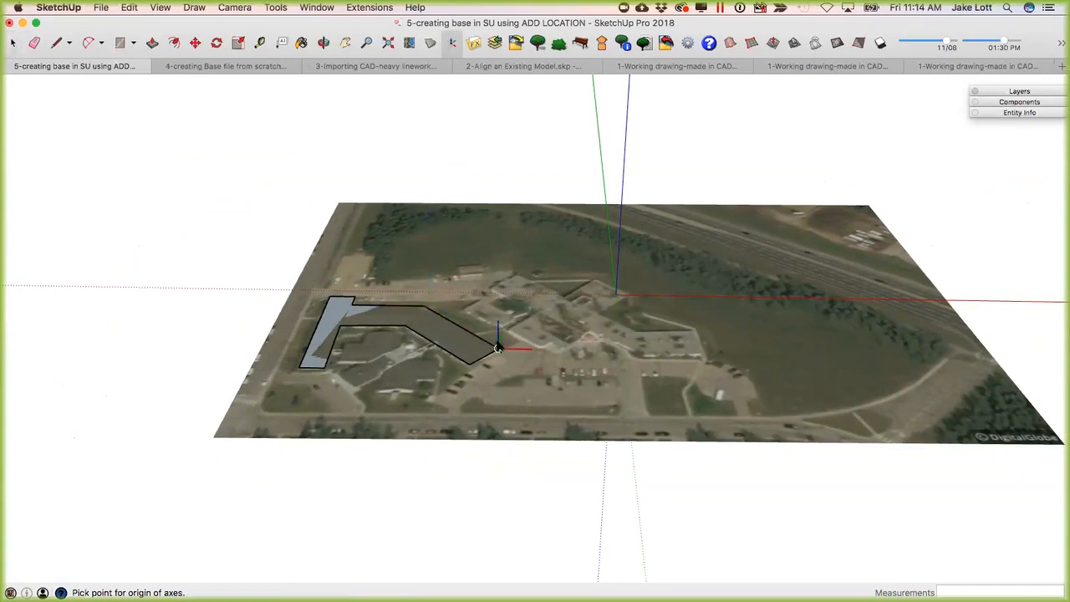
scroll(372, 338, "up", 4)
scroll(360, 333, "up", 8)
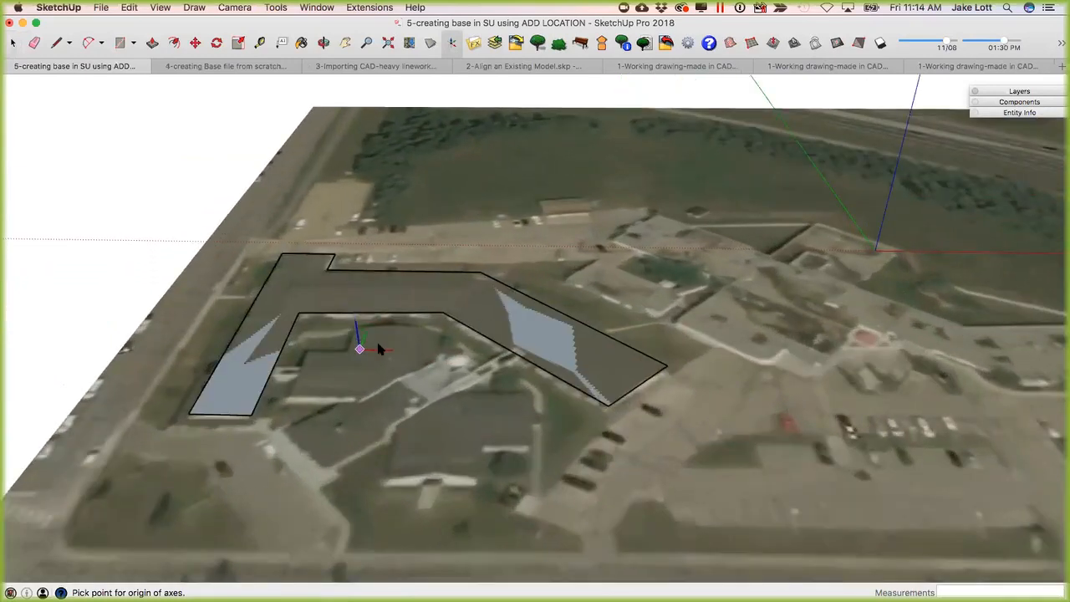
scroll(414, 439, "up", 6)
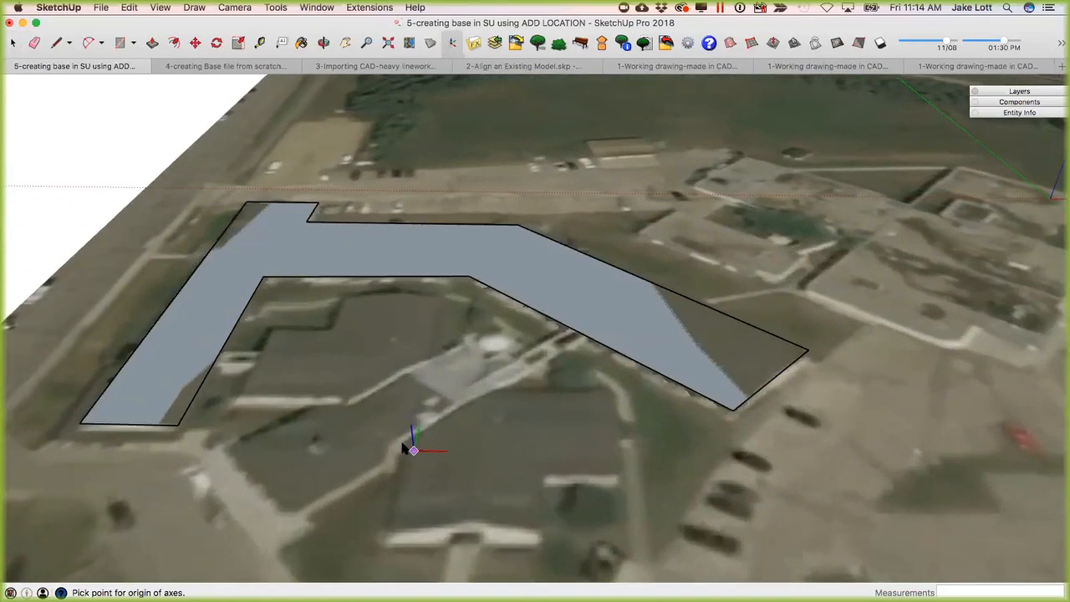
left_click(403, 441)
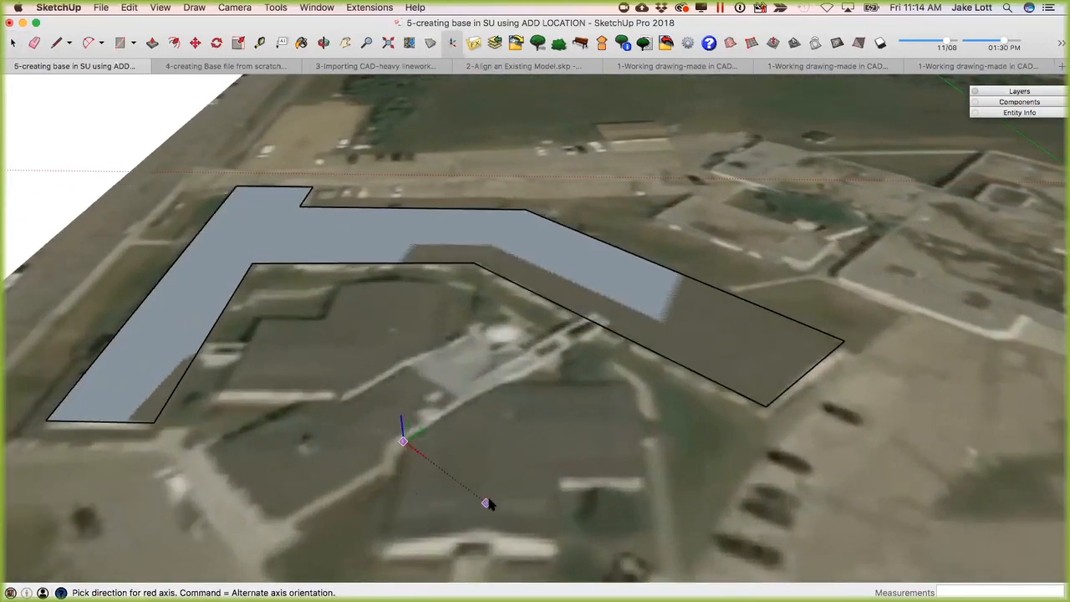
left_click(546, 358)
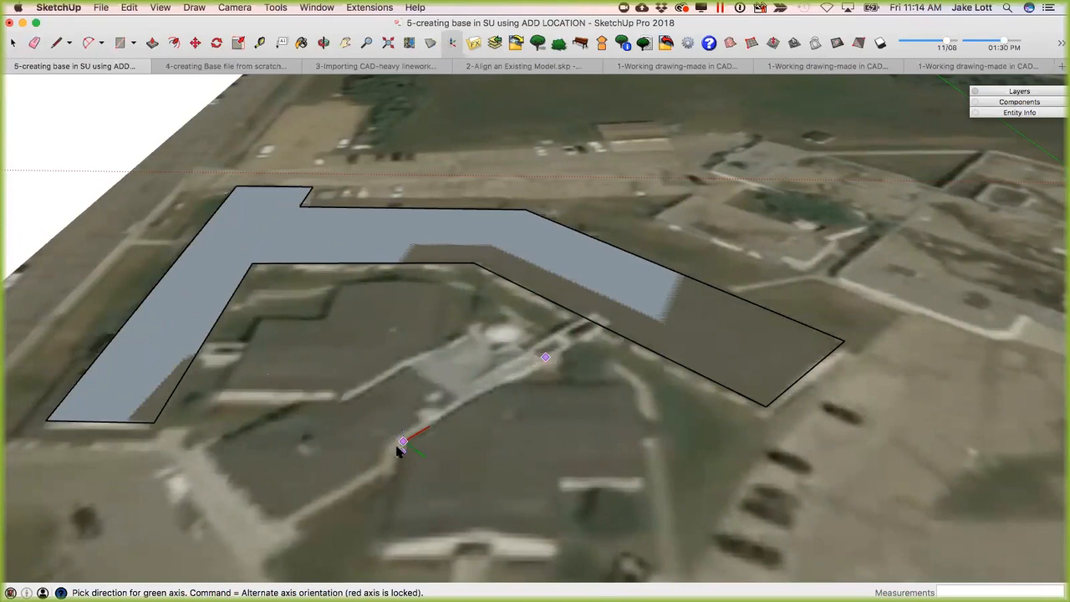
left_click(314, 396)
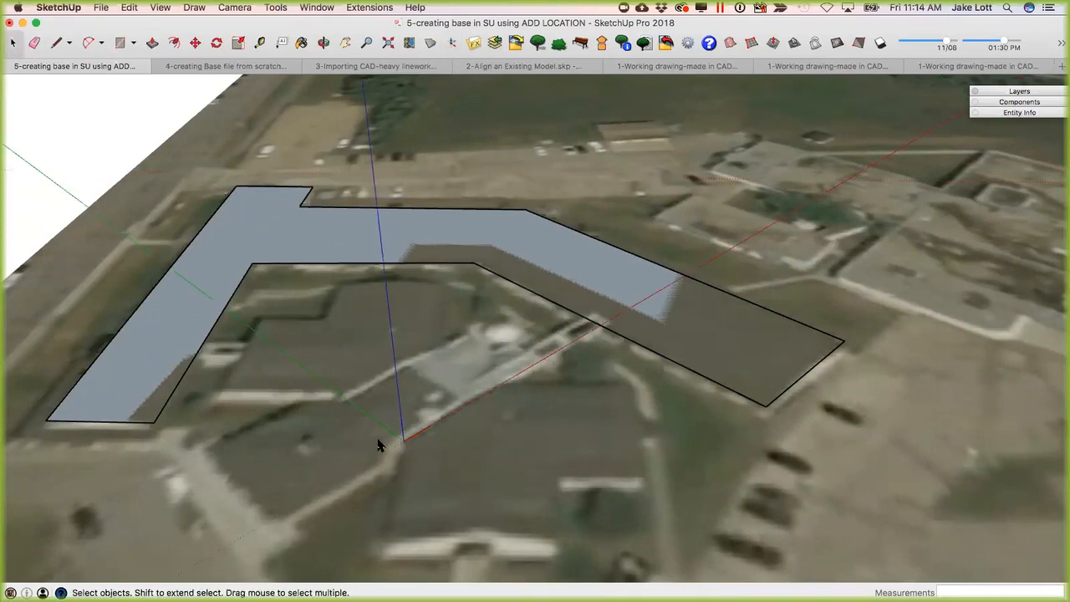
From the new origin, trace the southeast courtyard roof's diagonal edge along the red axis, its north and east edges, and the notch's inner edge.
middle_click_drag(527, 464, 512, 210)
key("l")
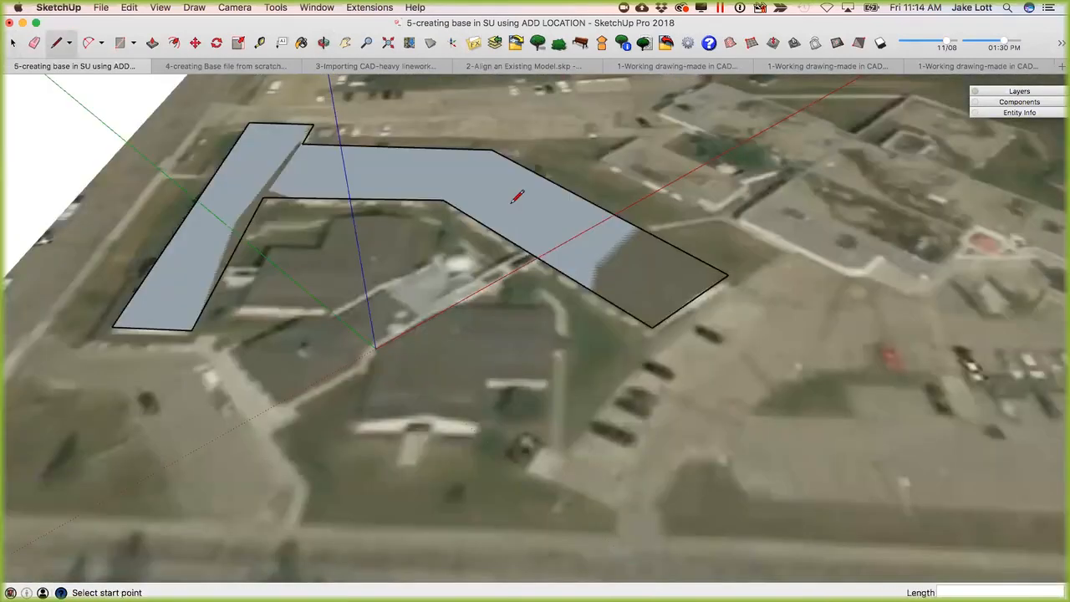
scroll(376, 348, "up", 5)
left_click(375, 348)
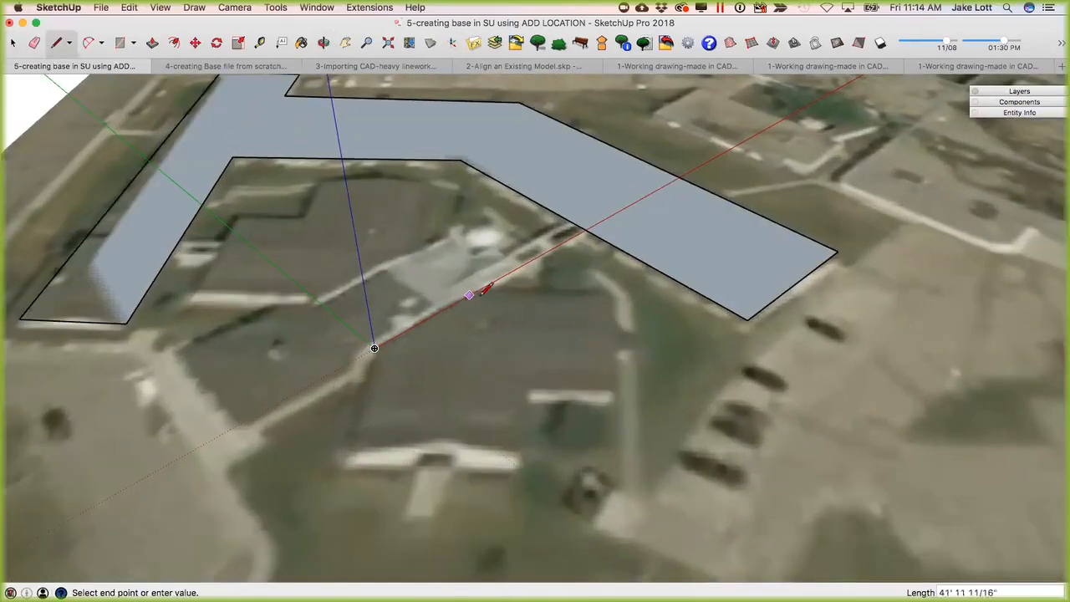
left_click(607, 291)
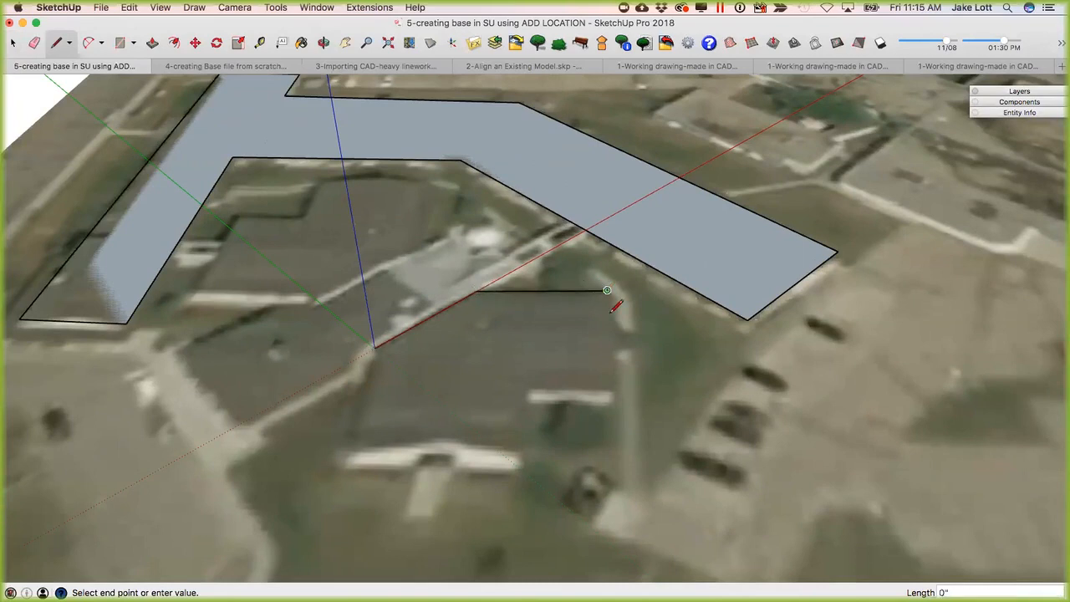
left_click(619, 387)
left_click(524, 388)
Trace the notch's perpendicular edge and the south roof edge, then close the outline at the origin with an edge about 44 feet long.
scroll(521, 453, "up", 3)
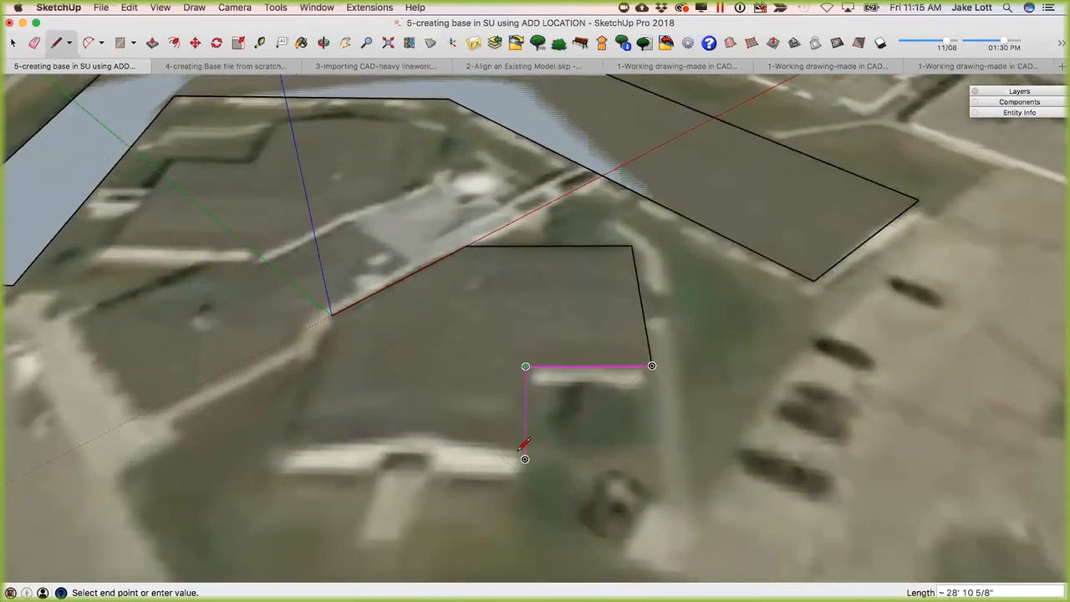
middle_click_drag(525, 441, 580, 393)
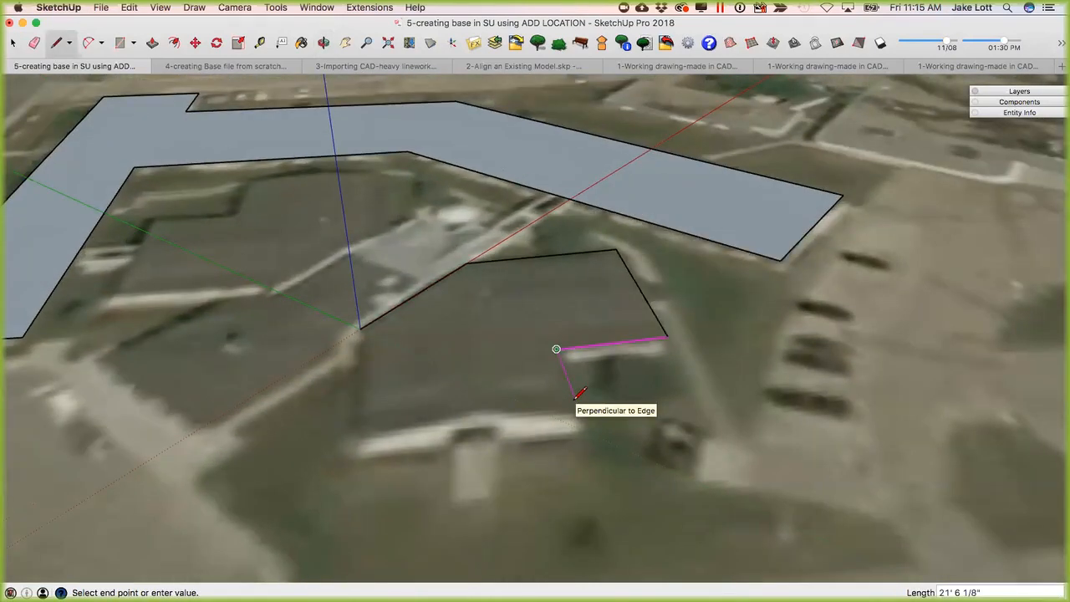
left_click(578, 408)
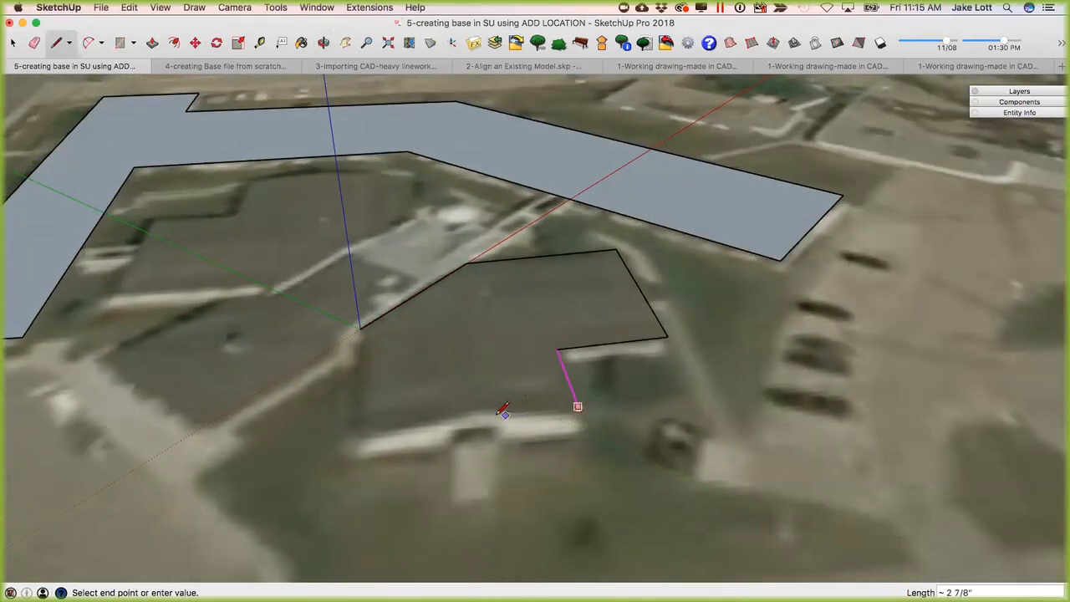
left_click(358, 434)
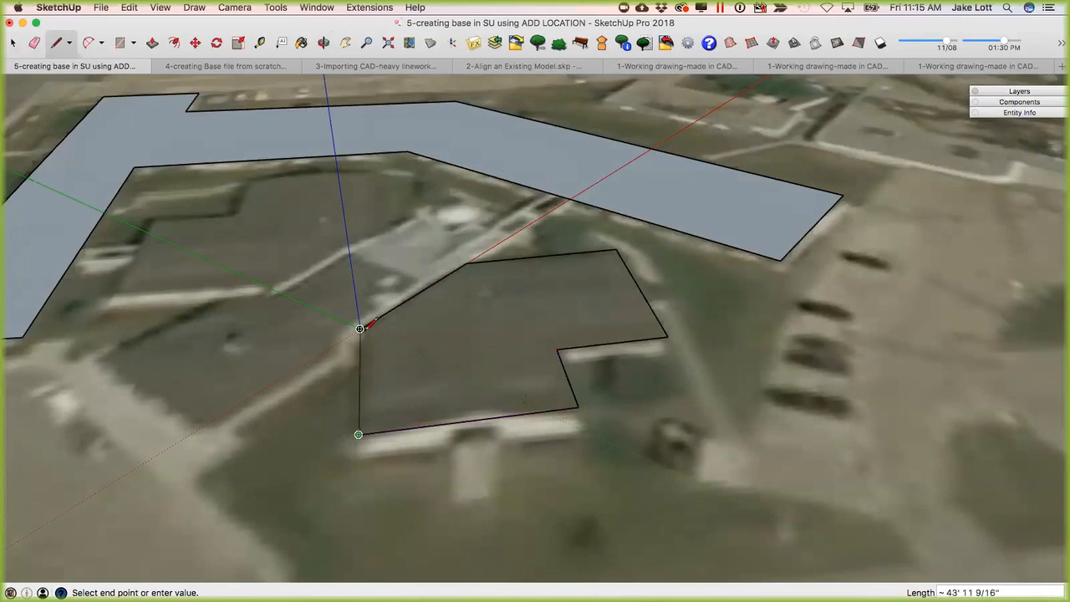
left_click(360, 329)
scroll(410, 355, "down", 5)
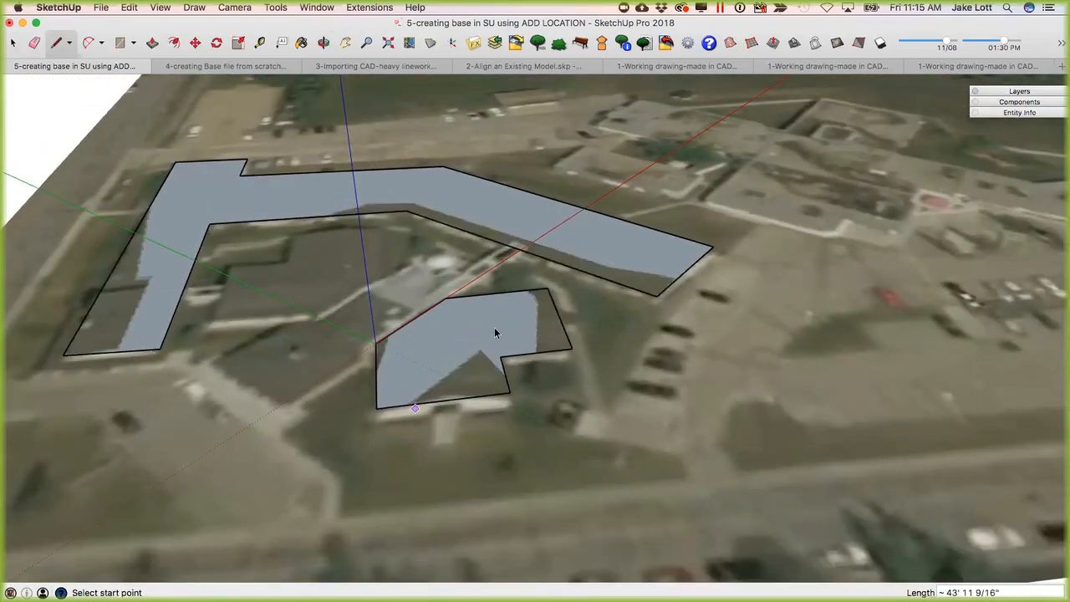
Reset the drawing axes to their default origin and orientation after tracing the southeast courtyard roof.
middle_click_drag(495, 333, 466, 410)
scroll(463, 407, "up", 4)
key("space")
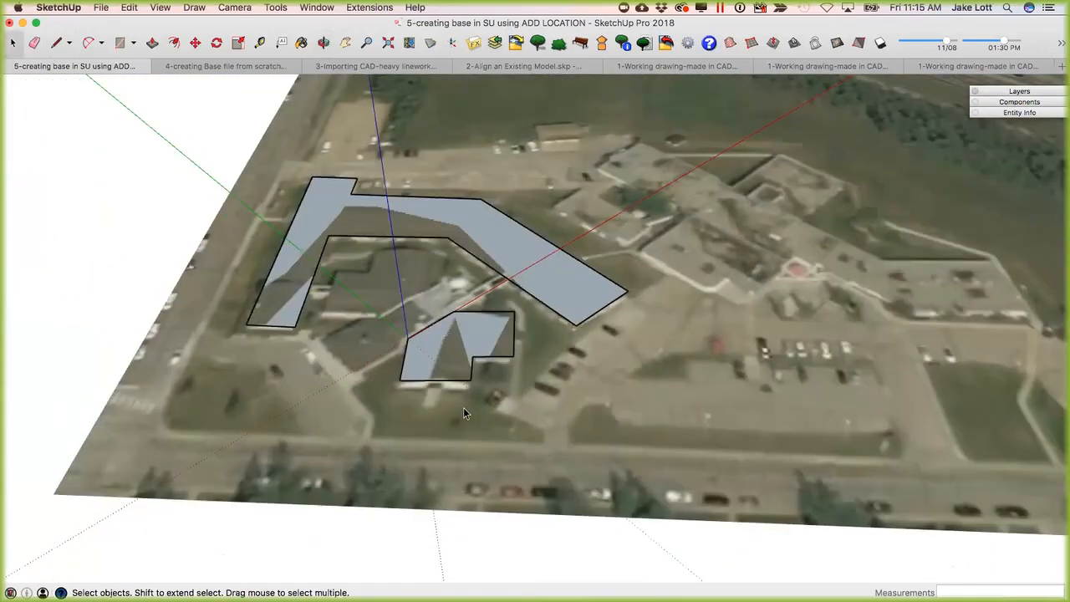
scroll(375, 364, "down", 3)
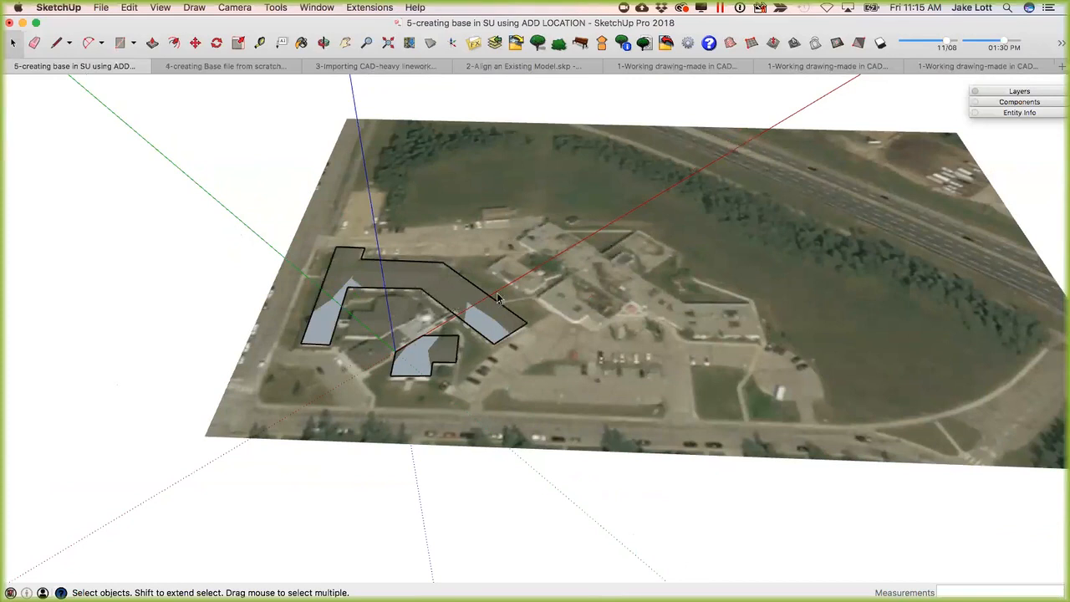
scroll(503, 269, "up", 1)
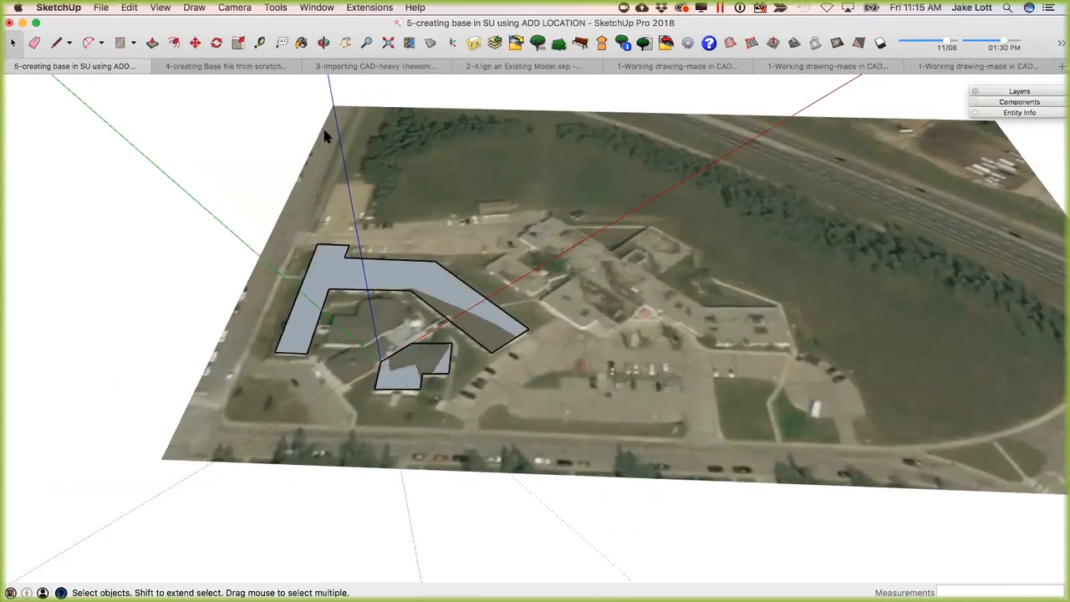
middle_click_drag(379, 328, 170, 264)
middle_click_drag(198, 278, 314, 160)
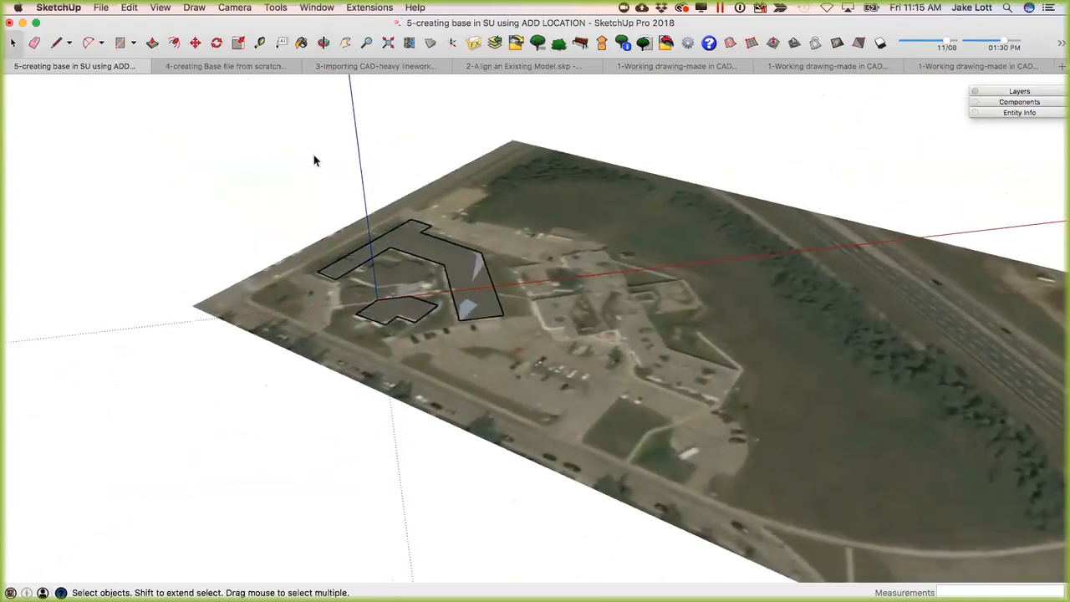
middle_click_drag(350, 274, 267, 239)
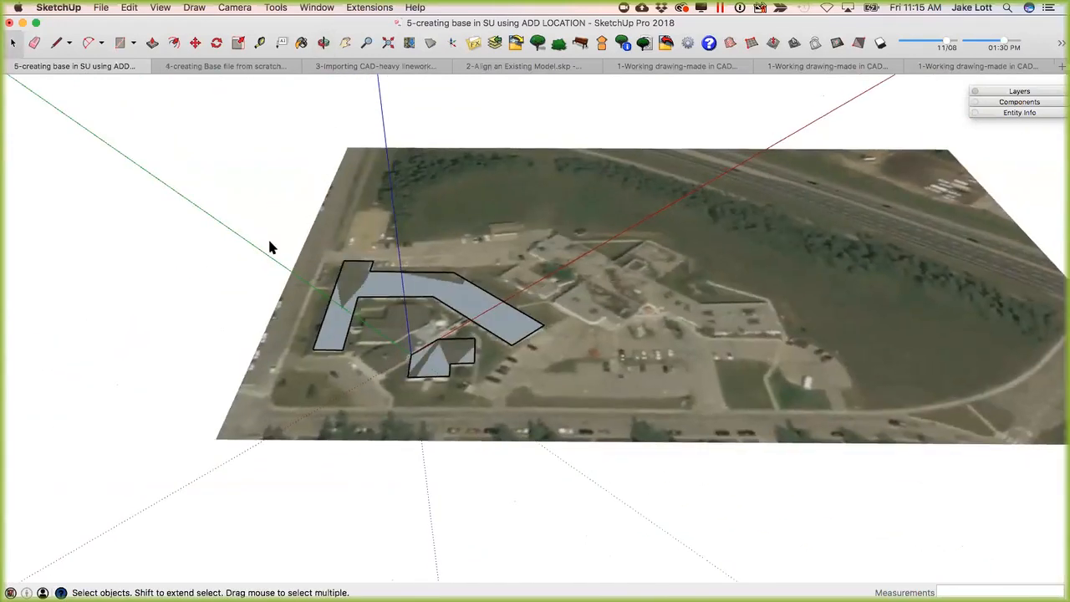
right_click(201, 211)
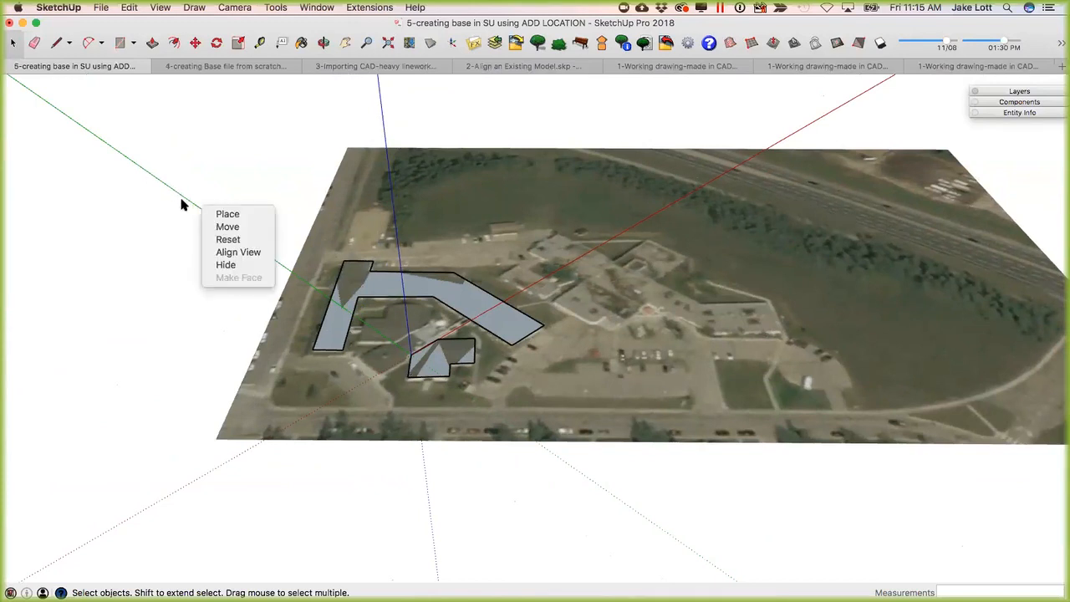
right_click(186, 484)
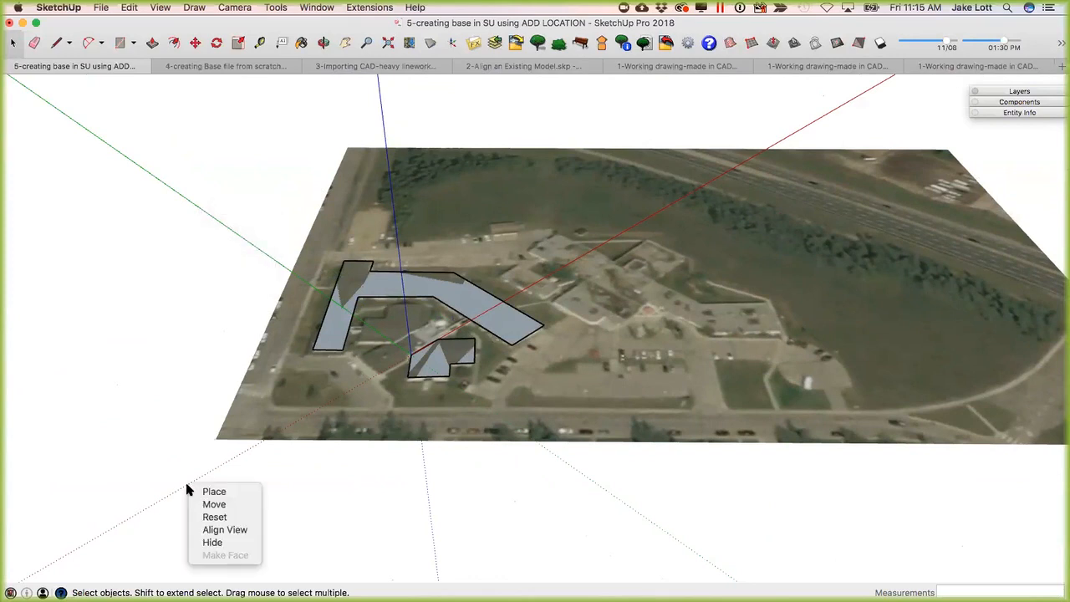
left_click(222, 519)
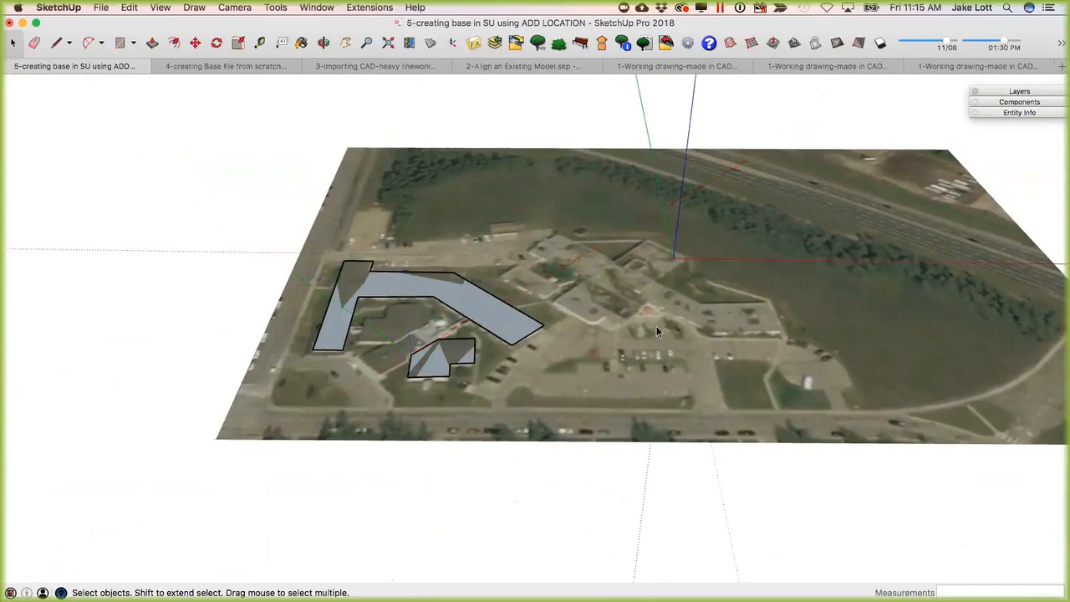
Place the drawing axes on the large central building, with the origin at its roof corner and red along the diagonal roof edge.
middle_click_drag(667, 324, 450, 378)
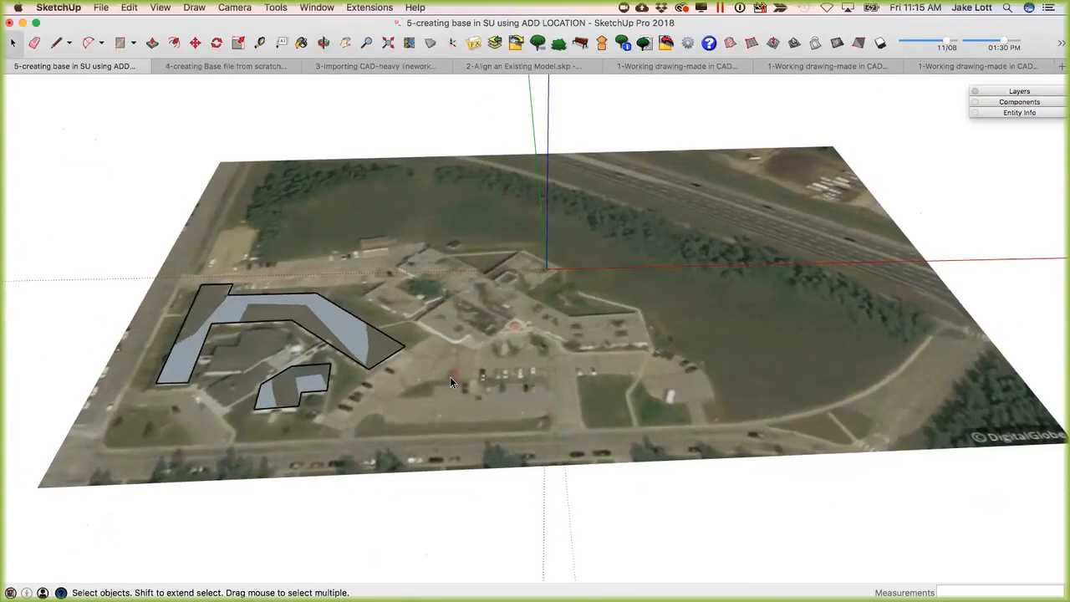
scroll(366, 347, "up", 2)
scroll(418, 355, "down", 2)
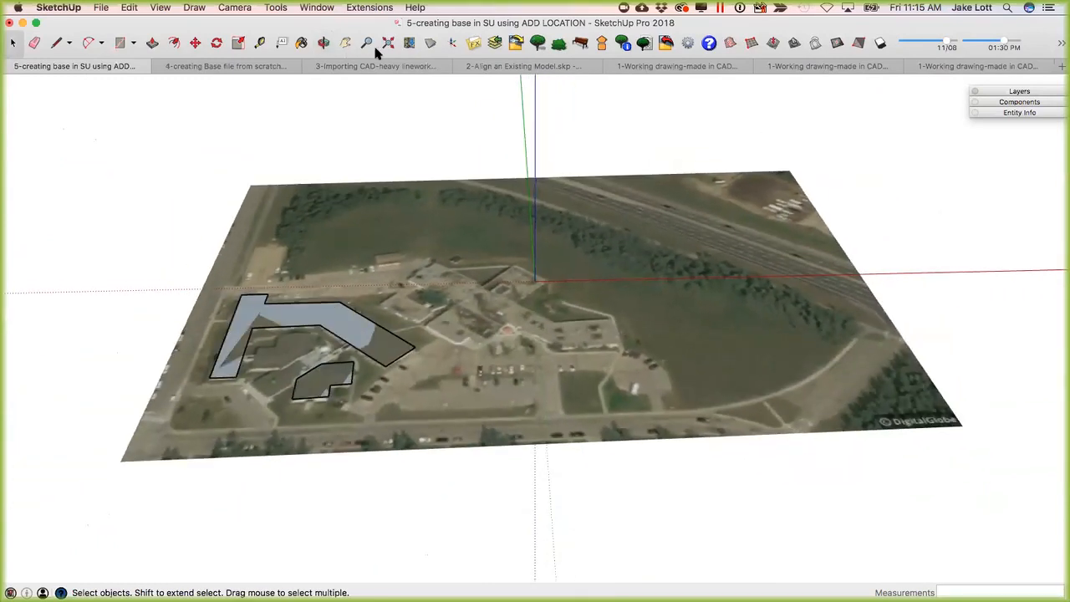
left_click(455, 44)
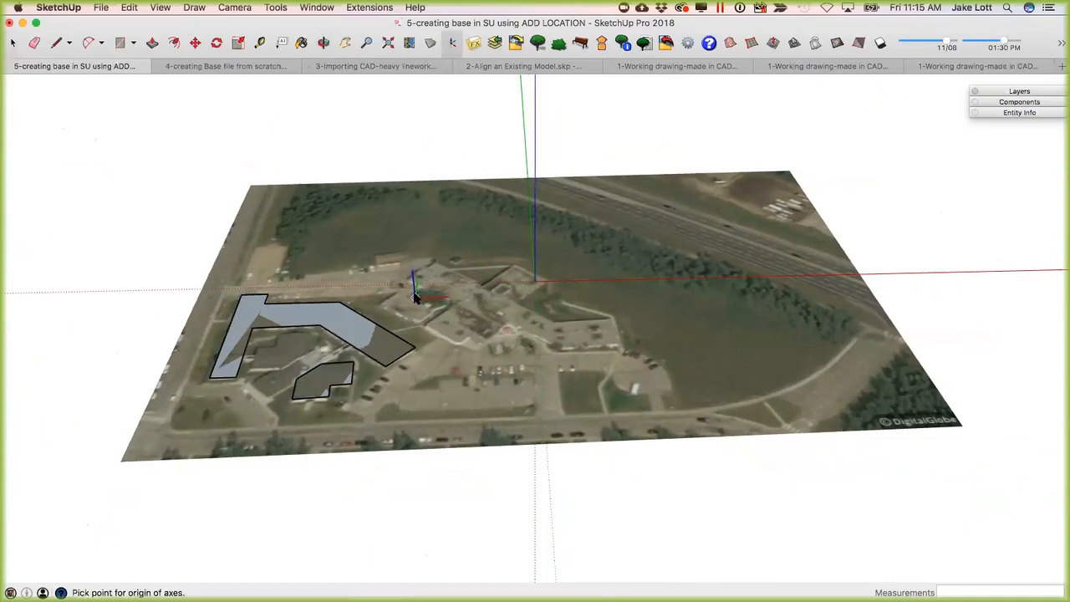
left_click(416, 292)
left_click(450, 315)
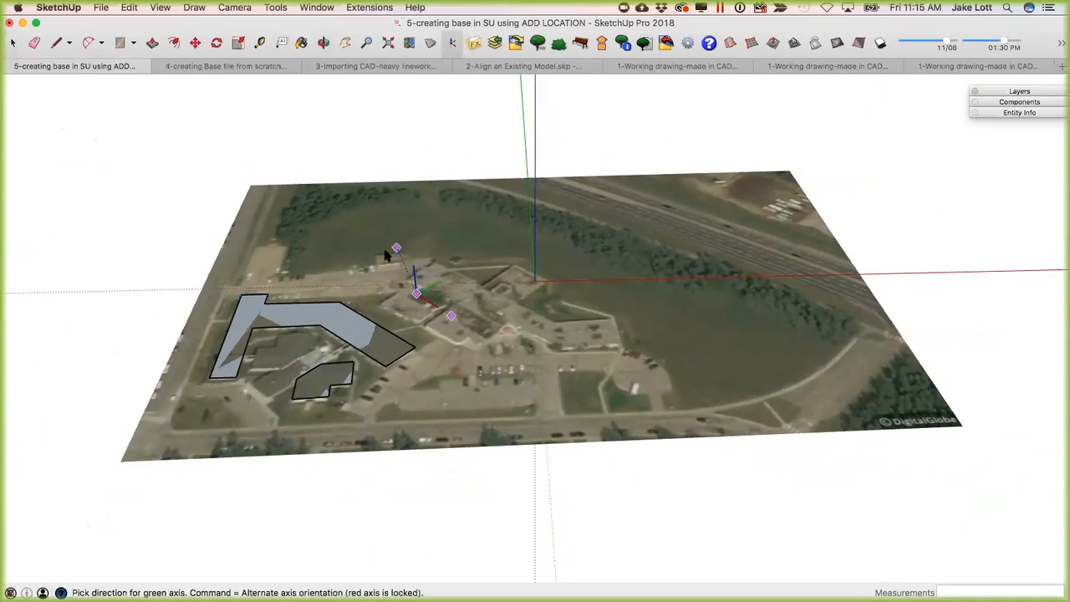
Draw a test rectangle from the new axes origin over the central building and extrude it about 31 feet.
middle_click_drag(187, 280, 512, 364)
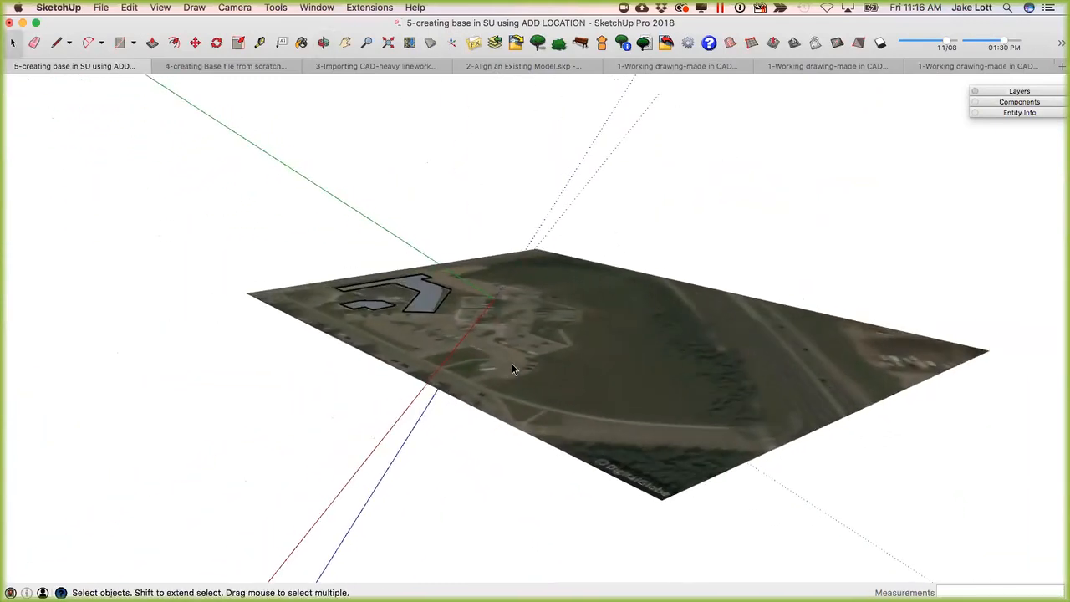
key("r")
left_click(494, 298)
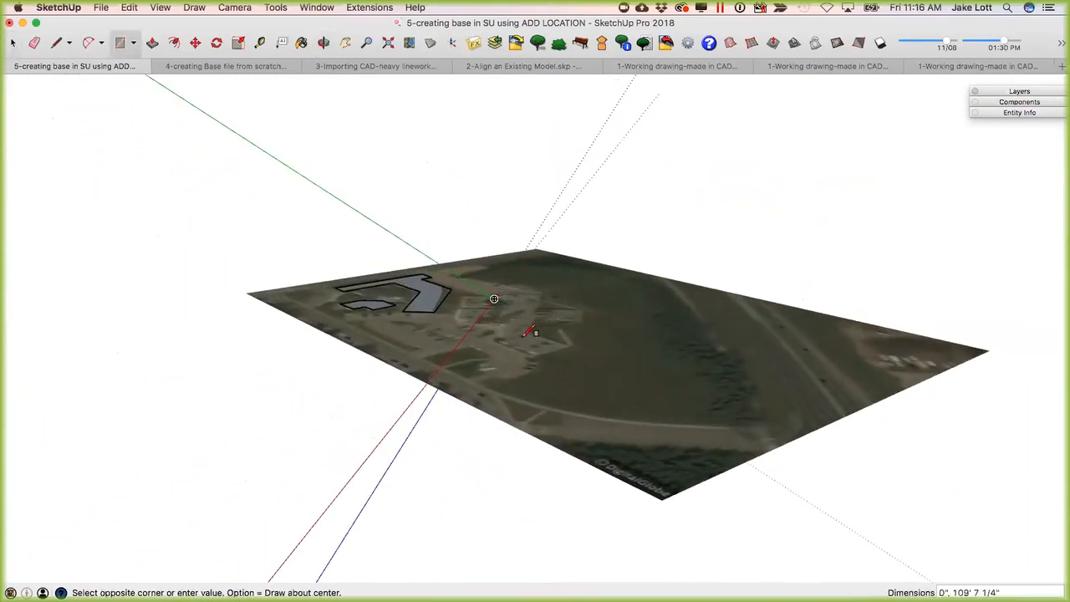
left_click(508, 348)
key("p")
left_click_drag(518, 334, 515, 311)
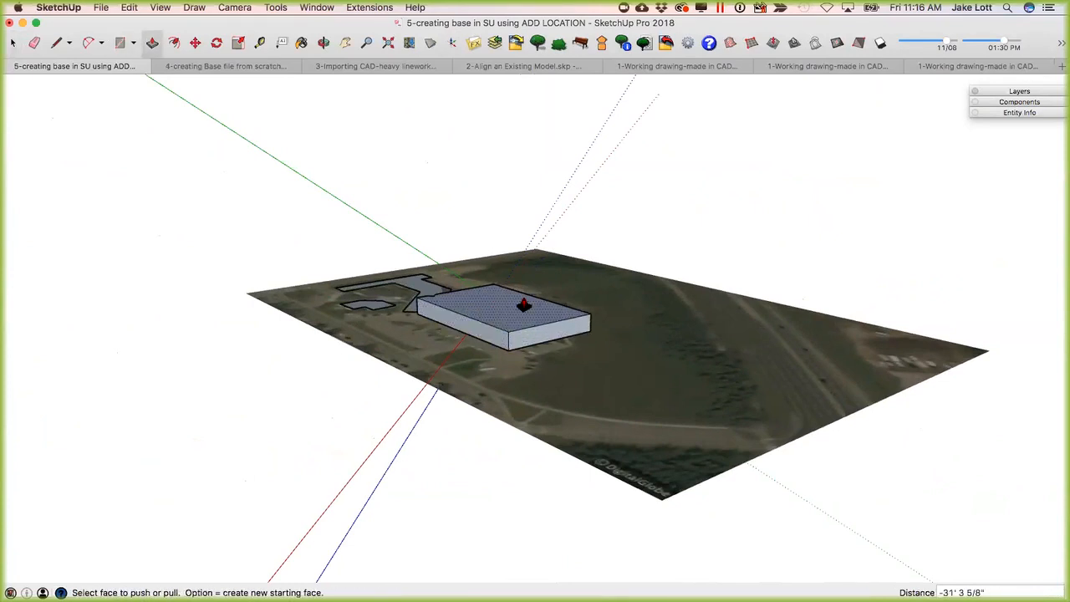
Undo the test extrusion and the rectangle over the central building.
key("super+z")
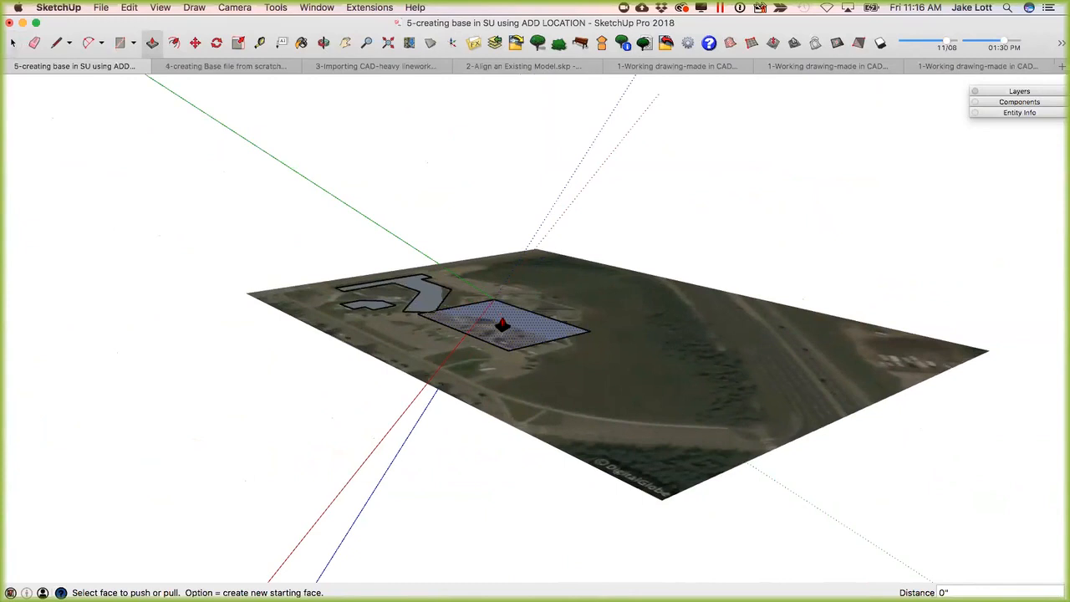
key("super+z")
key("space")
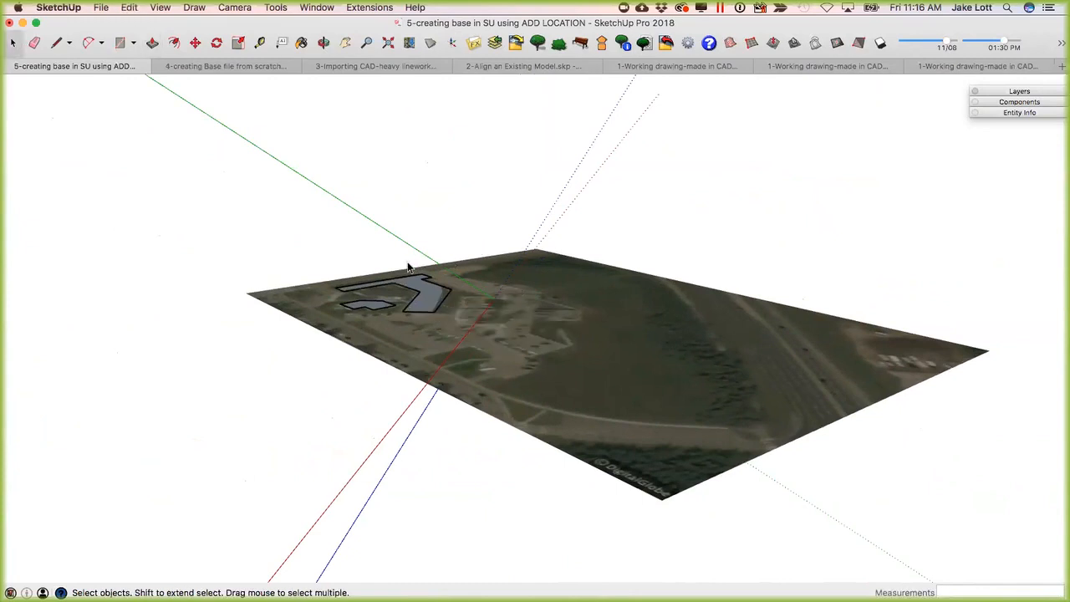
Reset the drawing axes from the central building's corner back to the default position.
right_click(384, 226)
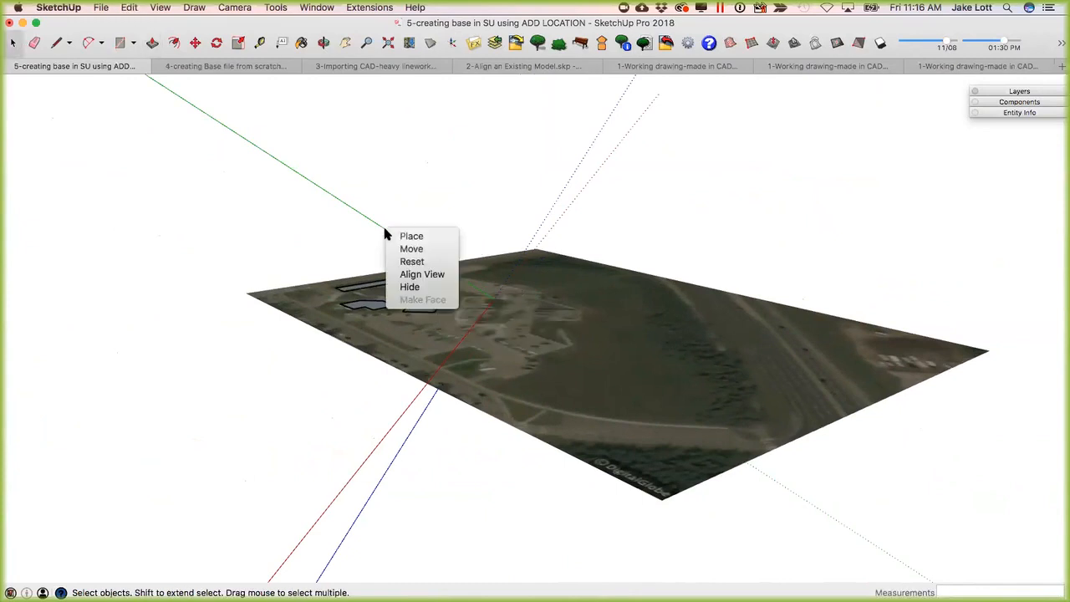
left_click(412, 262)
middle_click_drag(475, 321, 605, 307)
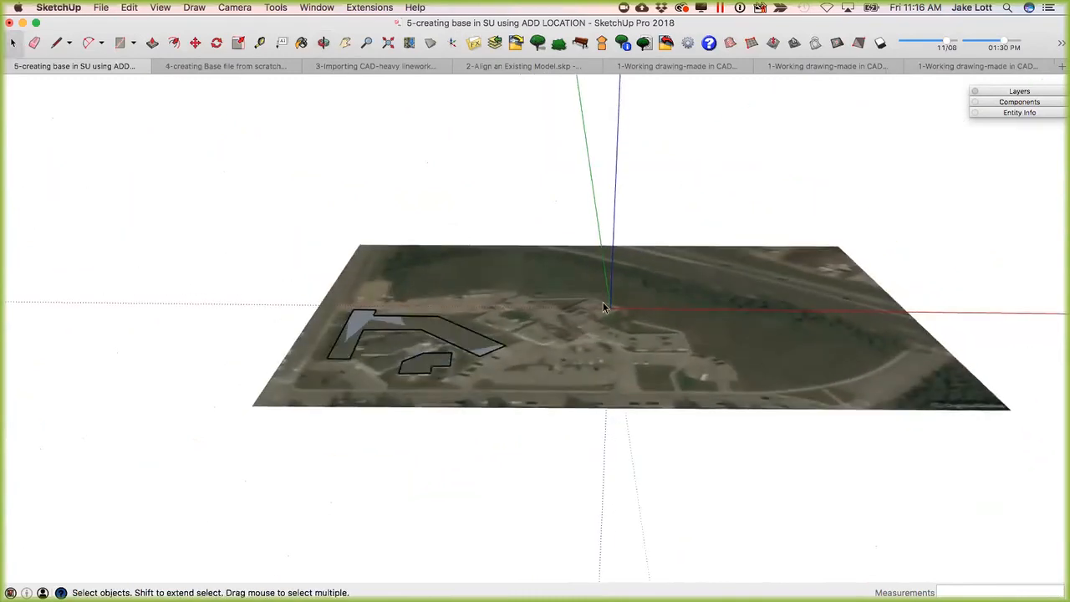
Clear the model by deleting the traced footprints, then unlocking and deleting the geolocated site imagery.
scroll(605, 307, "up", 3)
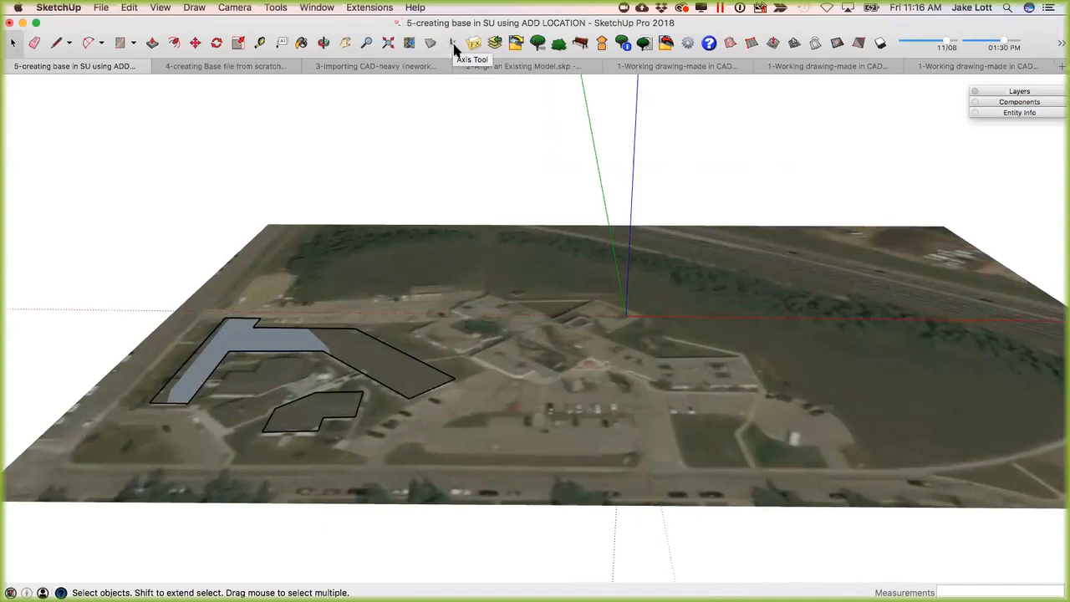
mouse_move(627, 317)
middle_mouse_down()
mouse_move(646, 334)
mouse_move(637, 305)
middle_mouse_up()
scroll(637, 304, "down", 3)
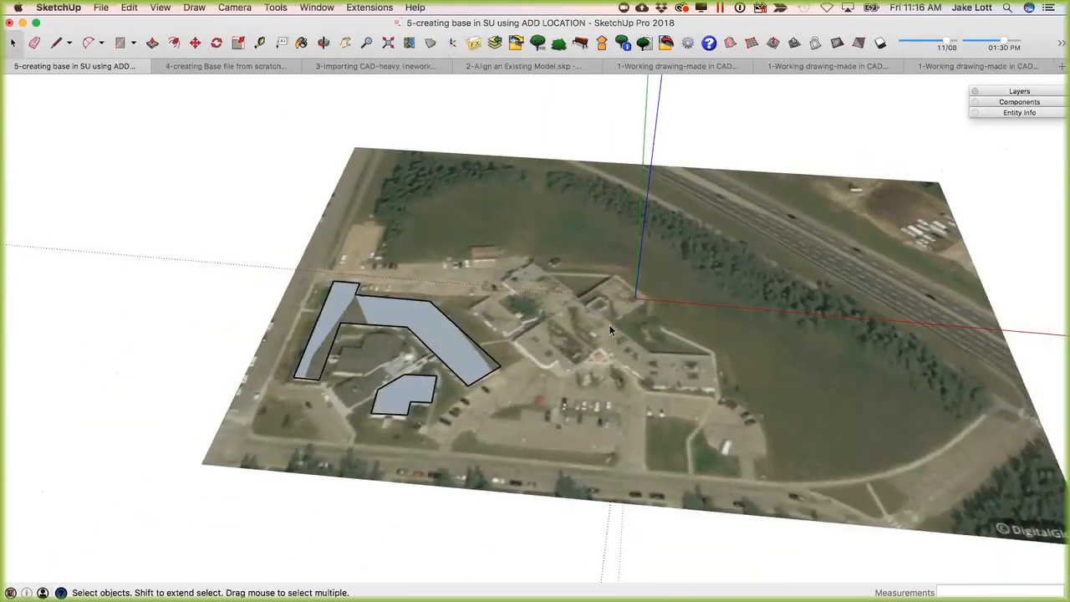
middle_click_drag(610, 329, 566, 361)
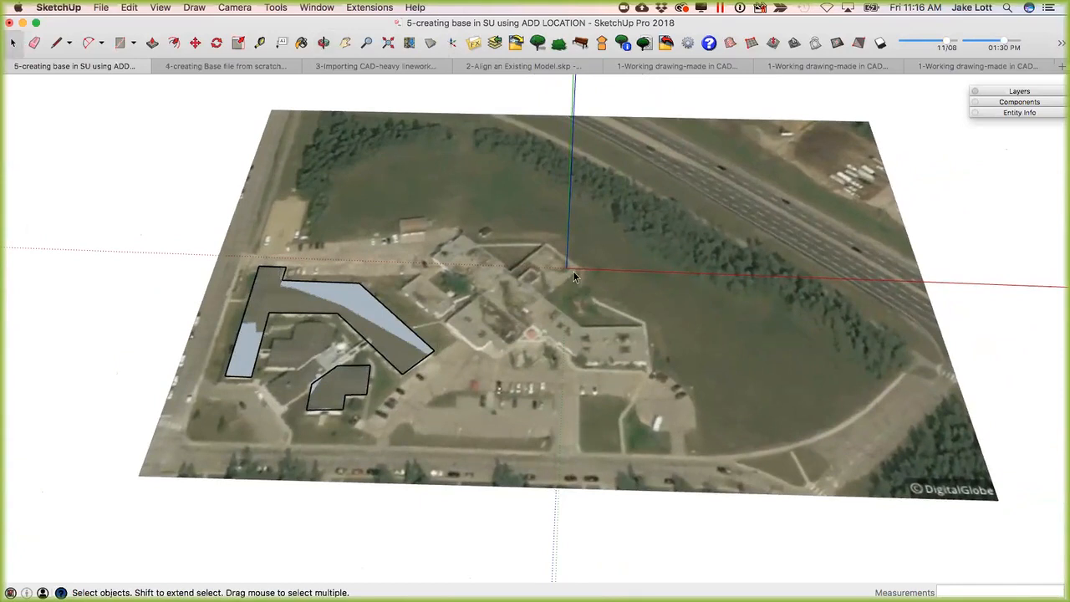
middle_click_drag(592, 275, 505, 335)
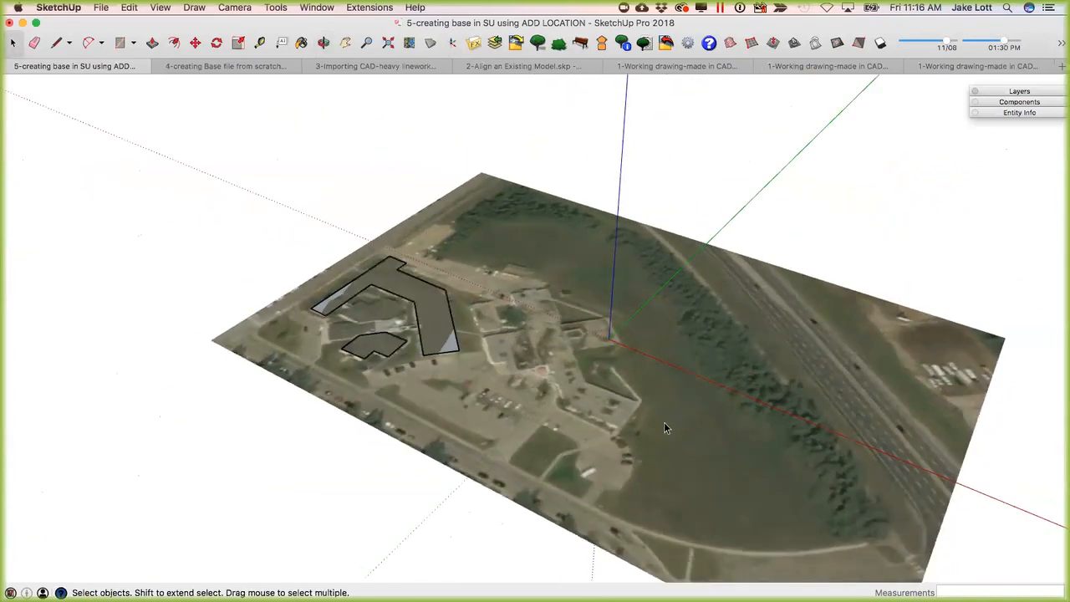
scroll(409, 341, "down", 3)
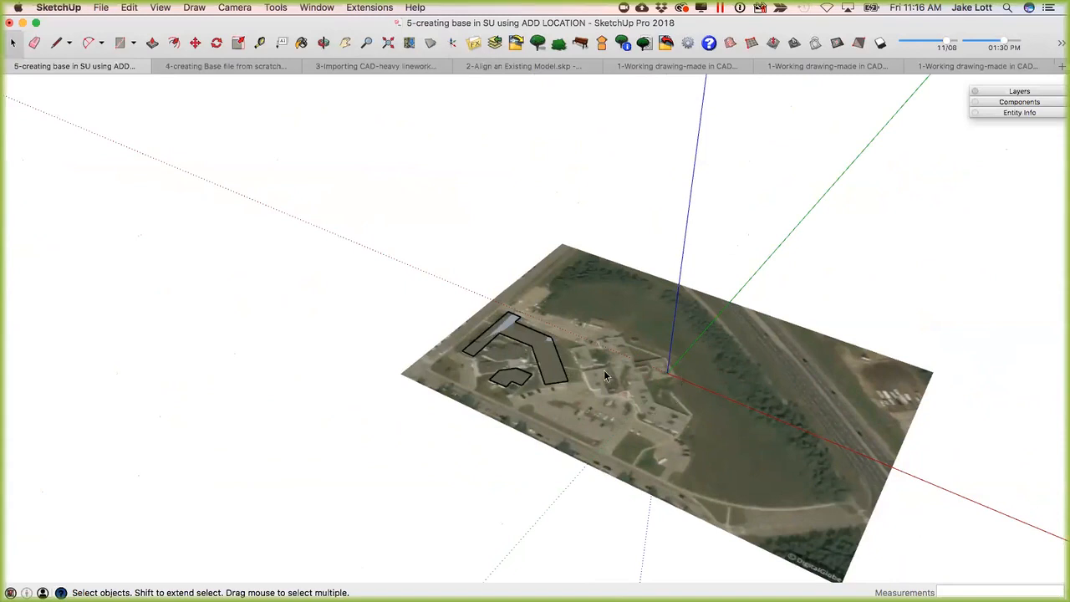
left_click_drag(933, 521, 467, 219)
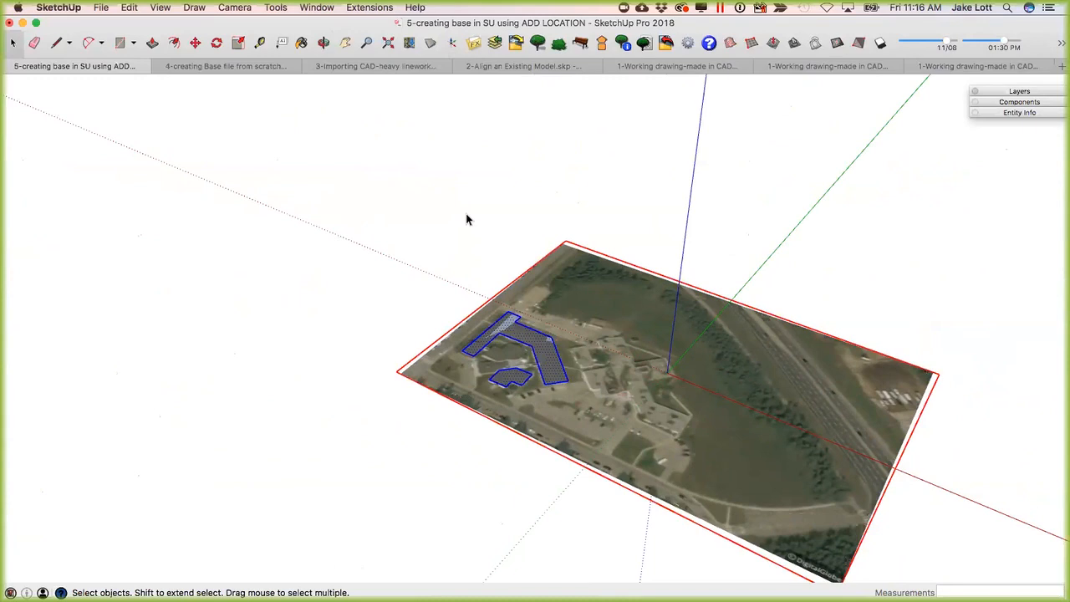
left_click(545, 266)
right_click(589, 299)
left_click(619, 342)
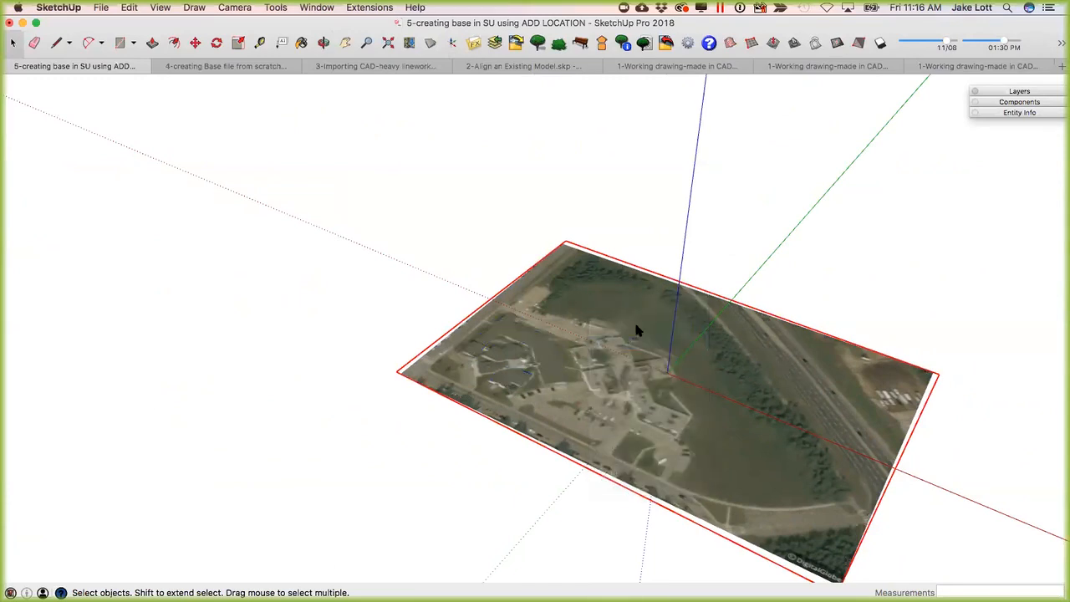
key("Delete")
Bring the saved Google Earth map image into the empty model, placing its lower-left corner at the origin and sizing it on the ground plane.
middle_click_drag(652, 333, 614, 376)
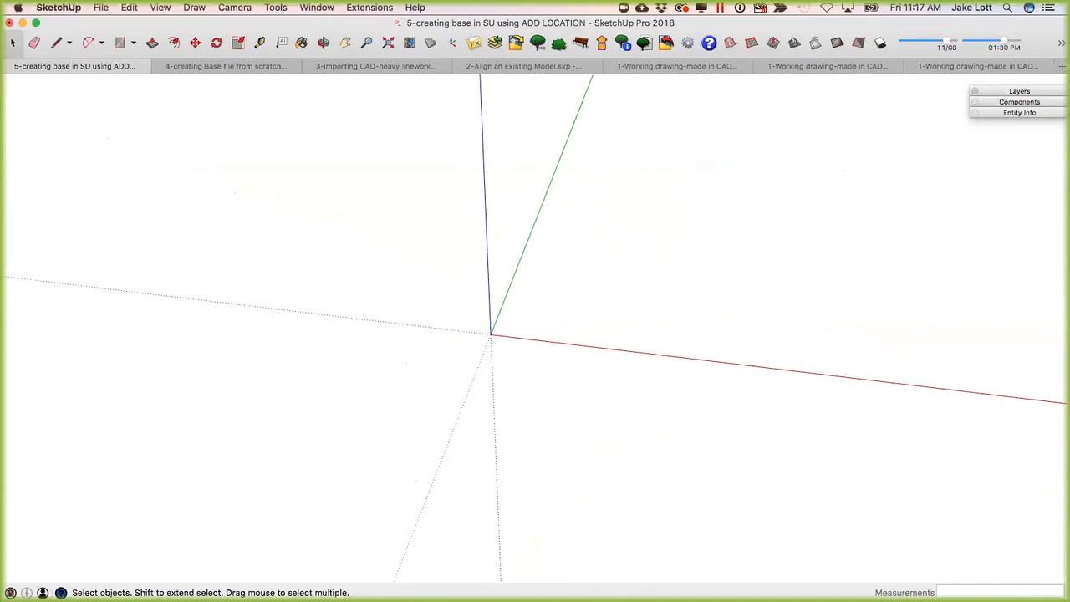
left_click_drag(342, 500, 496, 336)
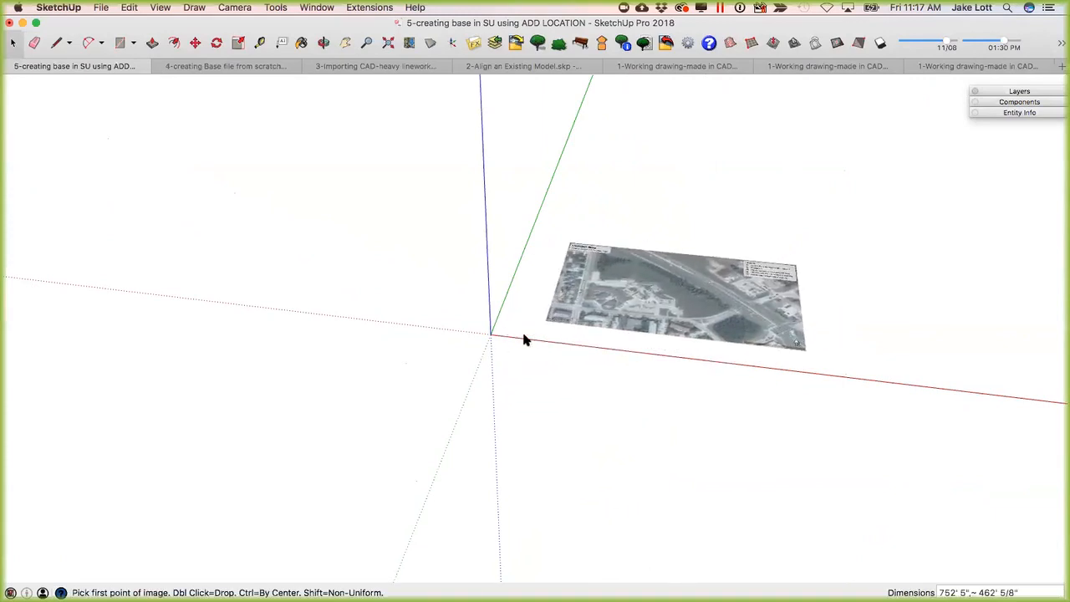
left_click(490, 334)
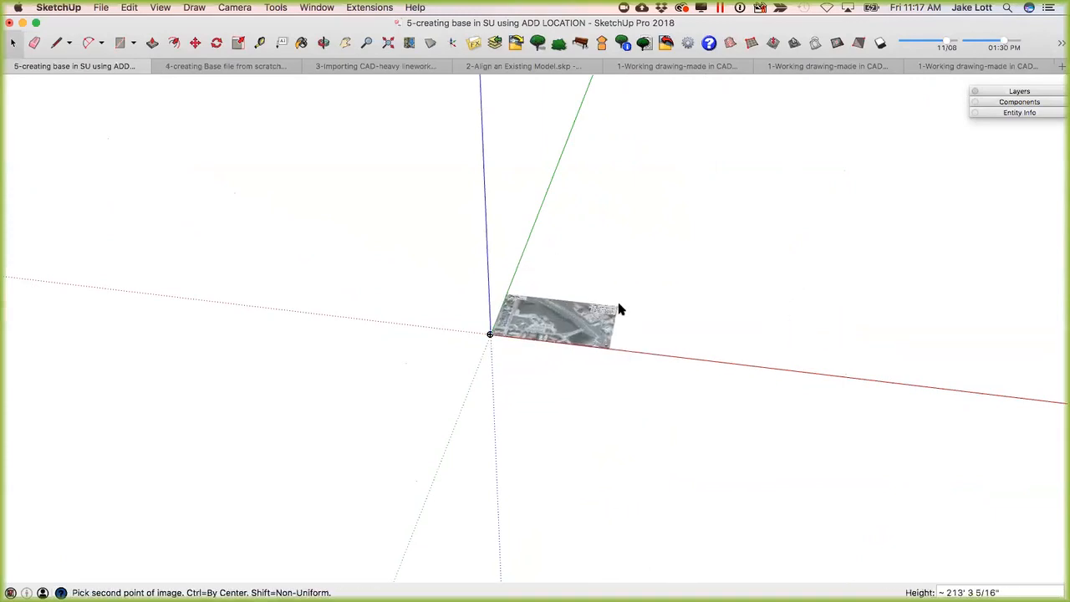
left_click(583, 322)
Examine the imported map image, from its legend and 400 ft scale bar to the building roofs in closer view.
scroll(518, 335, "up", 10)
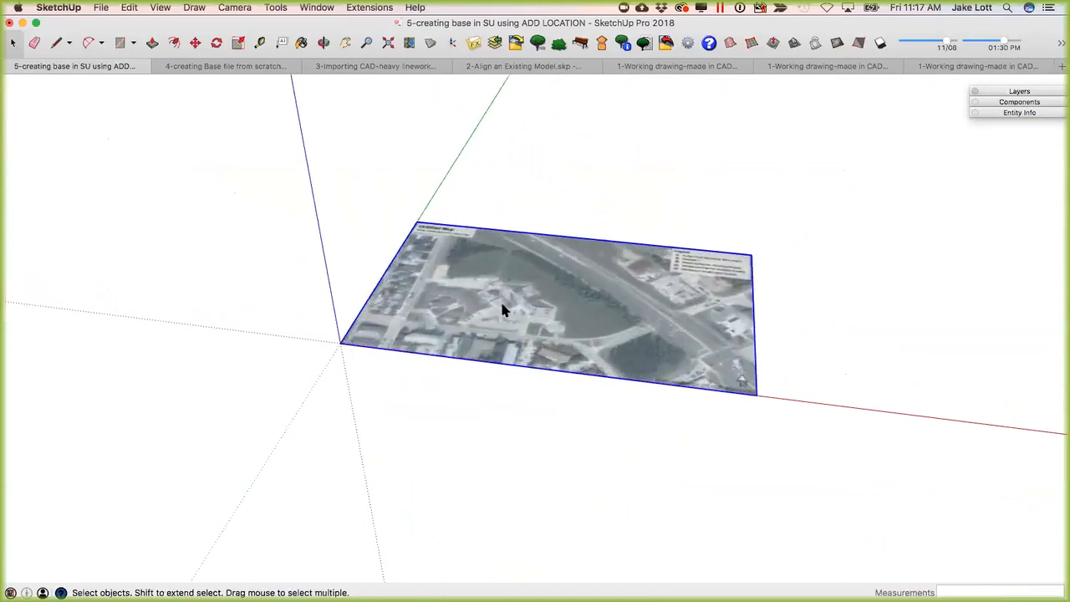
middle_click_drag(426, 331, 342, 330)
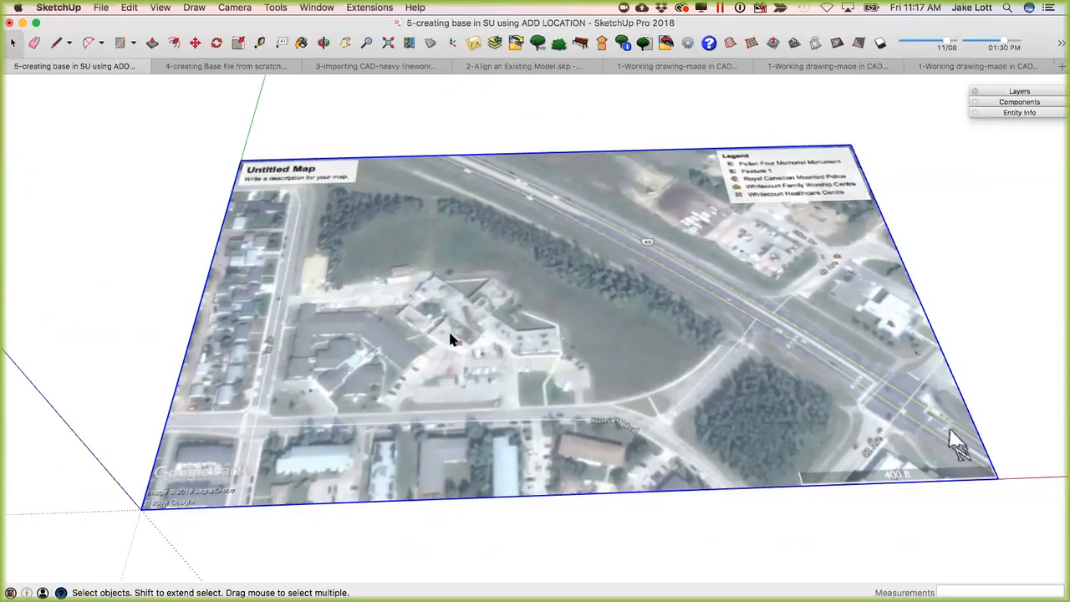
middle_click_drag(624, 432, 582, 426)
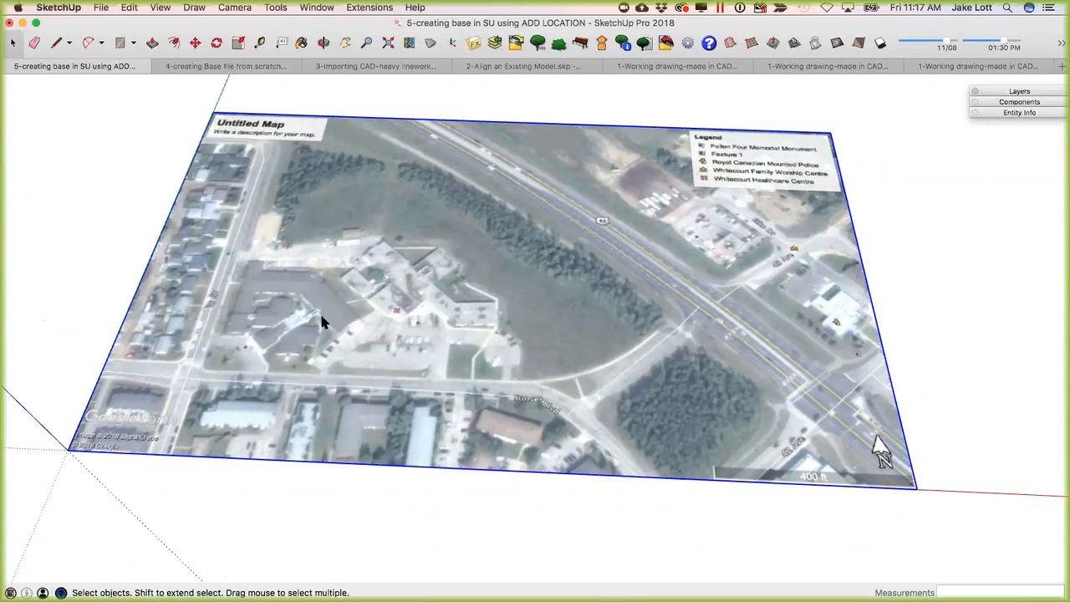
middle_click_drag(505, 393, 247, 290)
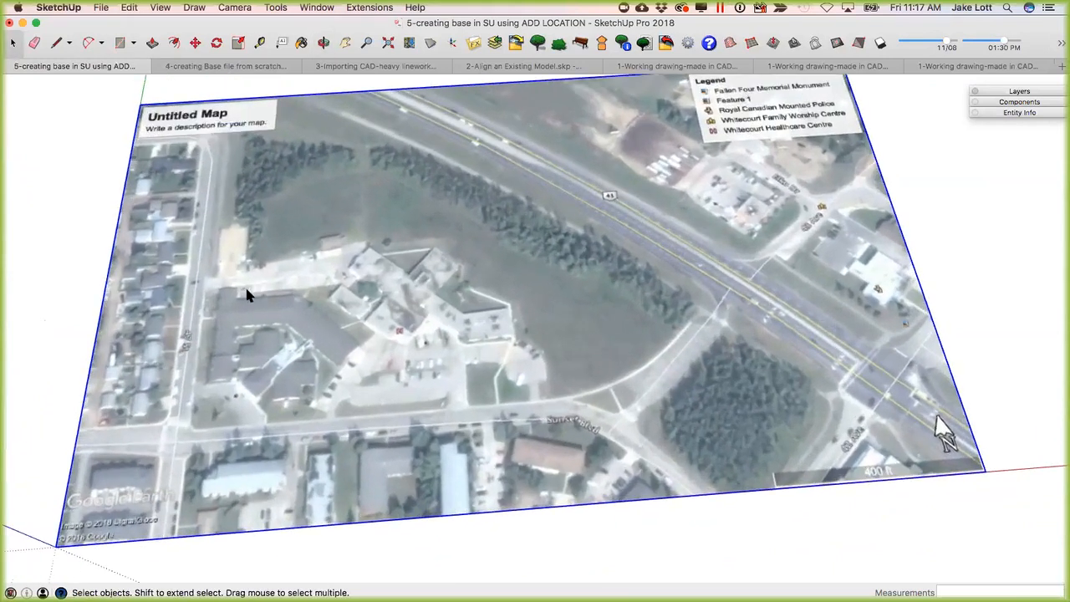
scroll(366, 438, "up", 2)
middle_click_drag(366, 438, 392, 402)
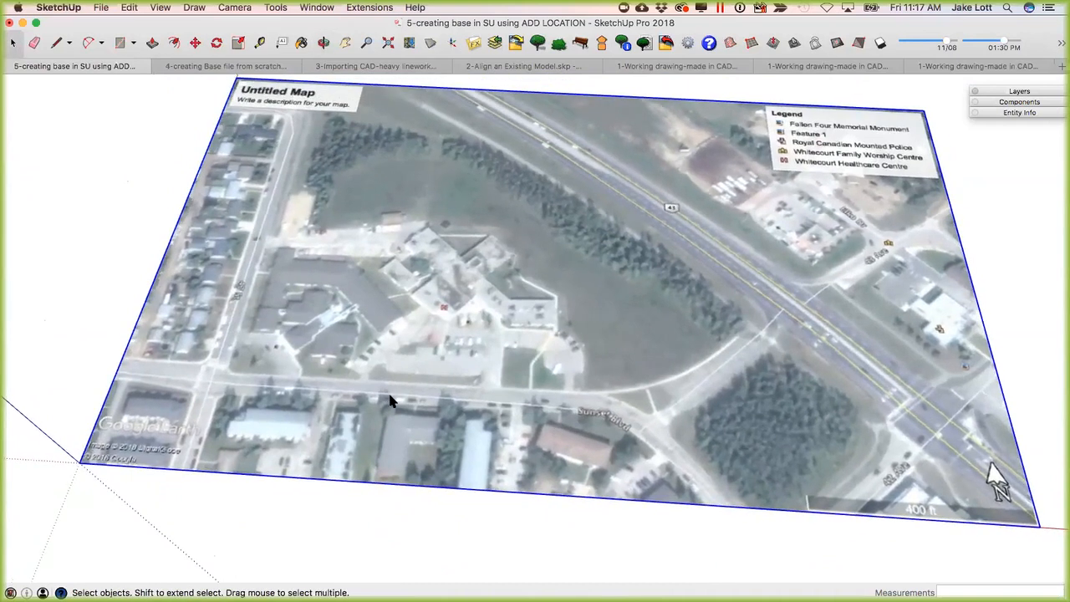
scroll(251, 283, "up", 3)
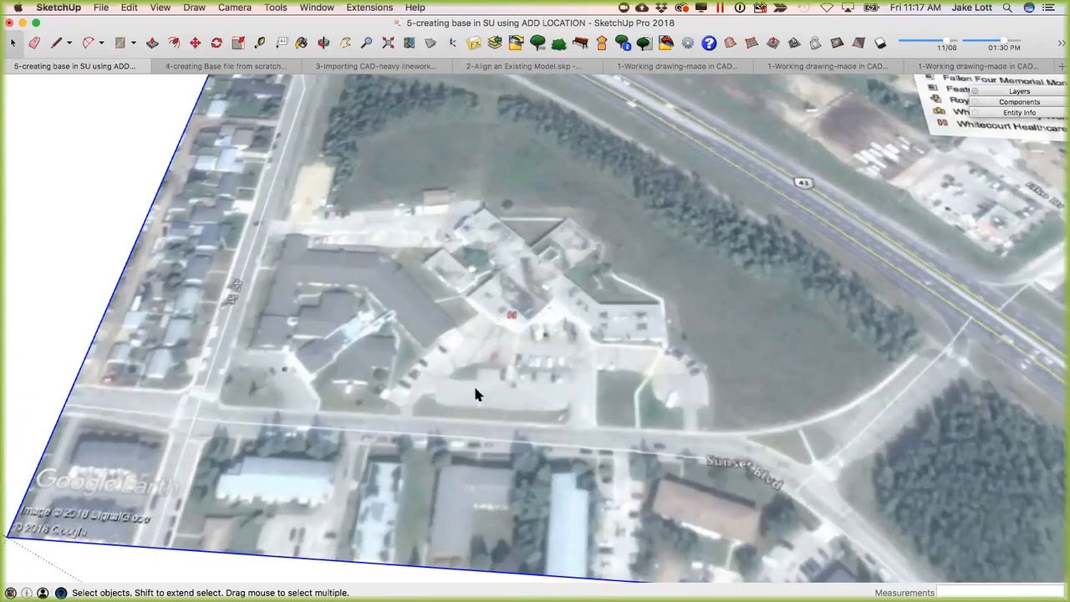
Draw a line over the west end mark of the 400 ft scale bar on the map image.
scroll(475, 391, "down", 5)
scroll(944, 477, "up", 5)
middle_click_drag(883, 493, 558, 427, "shift")
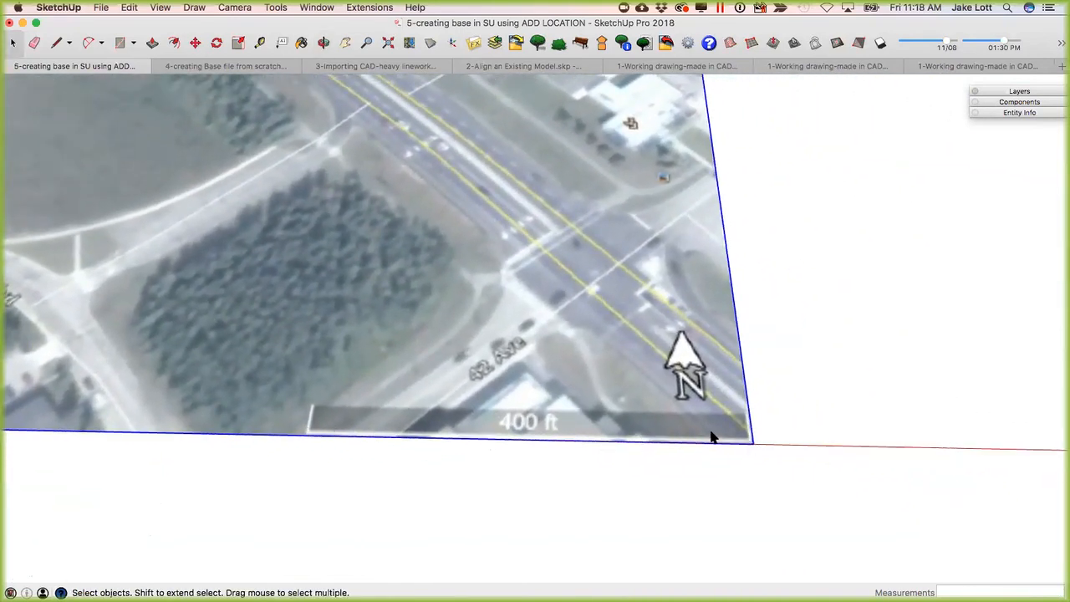
scroll(743, 431, "up", 1)
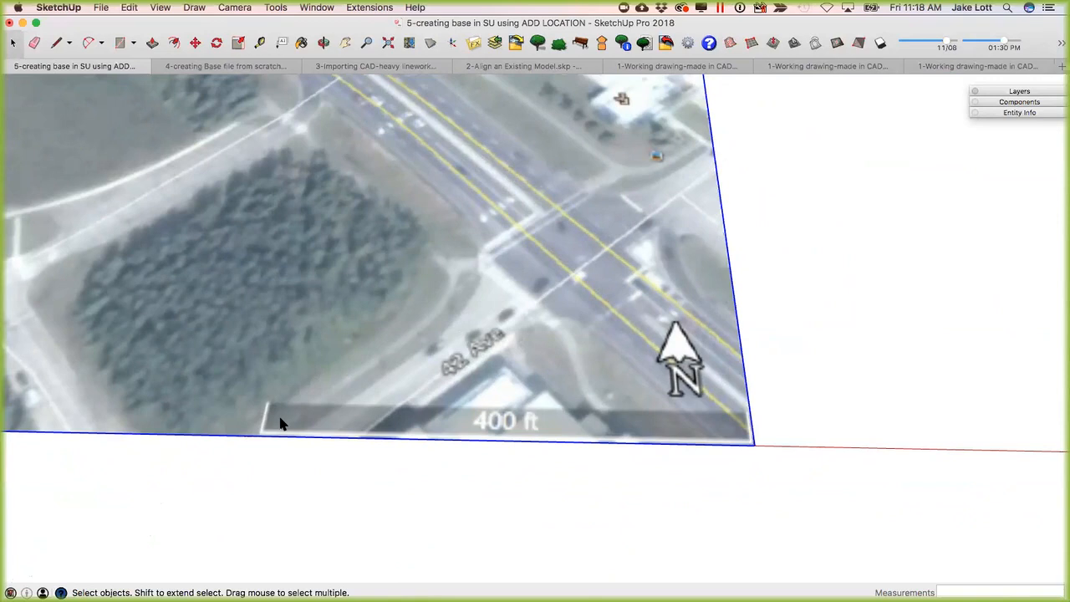
scroll(306, 389, "down", 2)
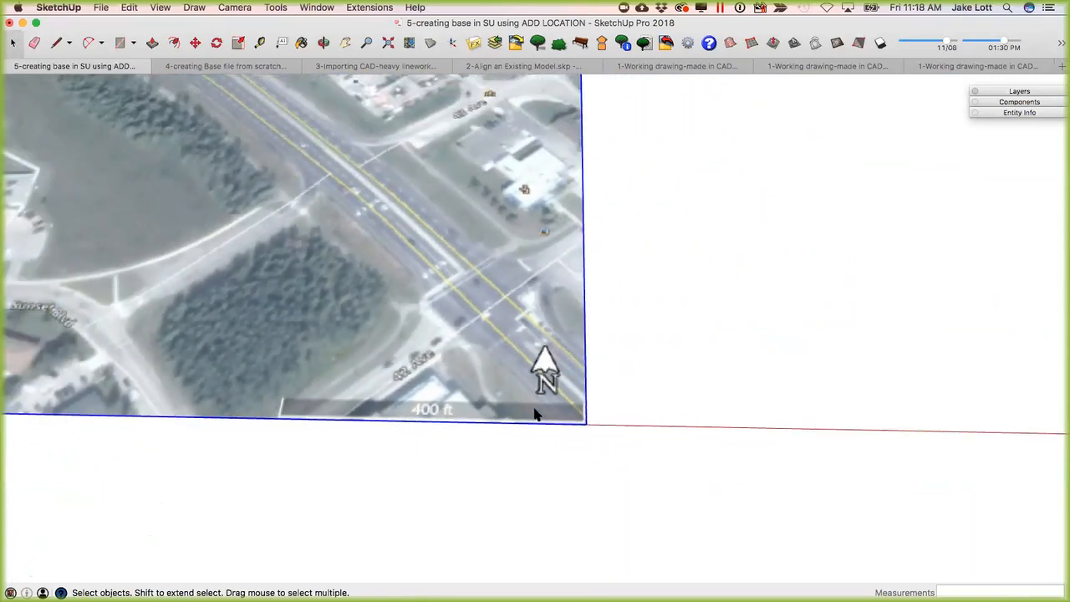
key("t")
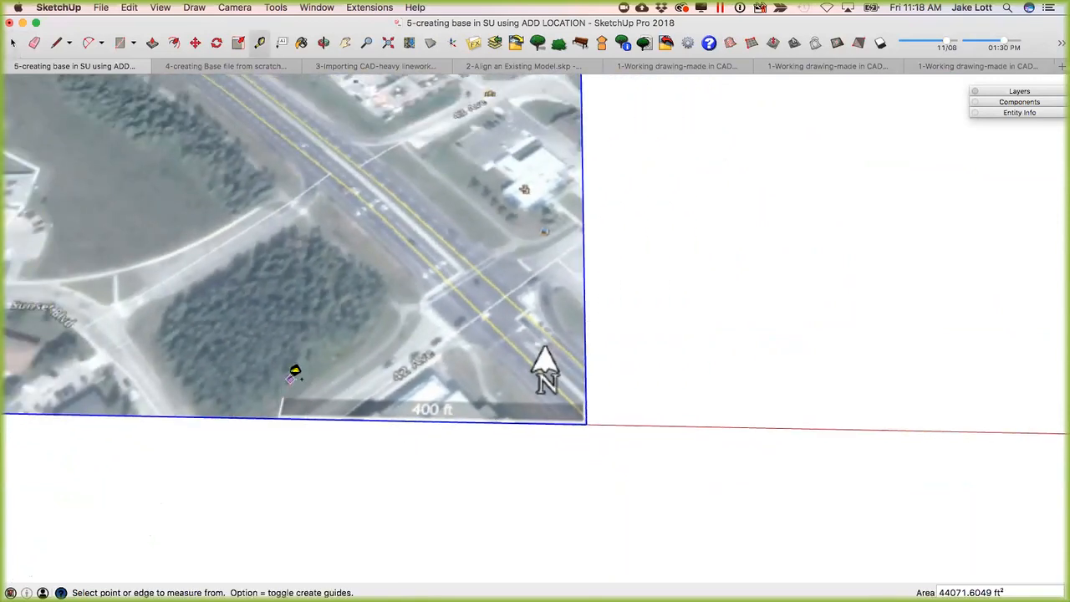
scroll(293, 376, "up", 3)
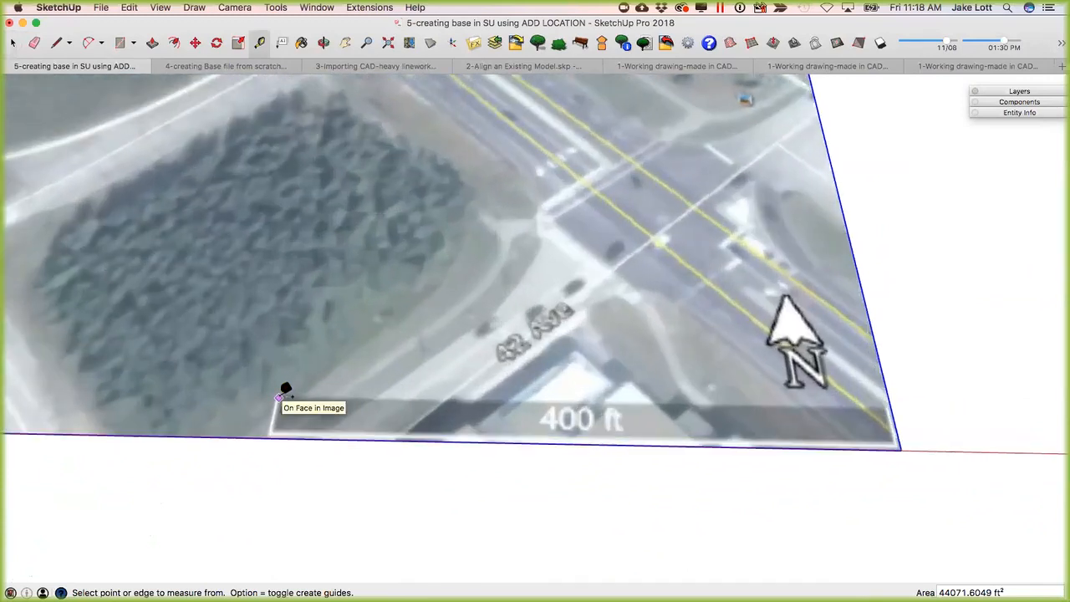
key("l")
scroll(282, 391, "up", 2)
left_click(277, 395)
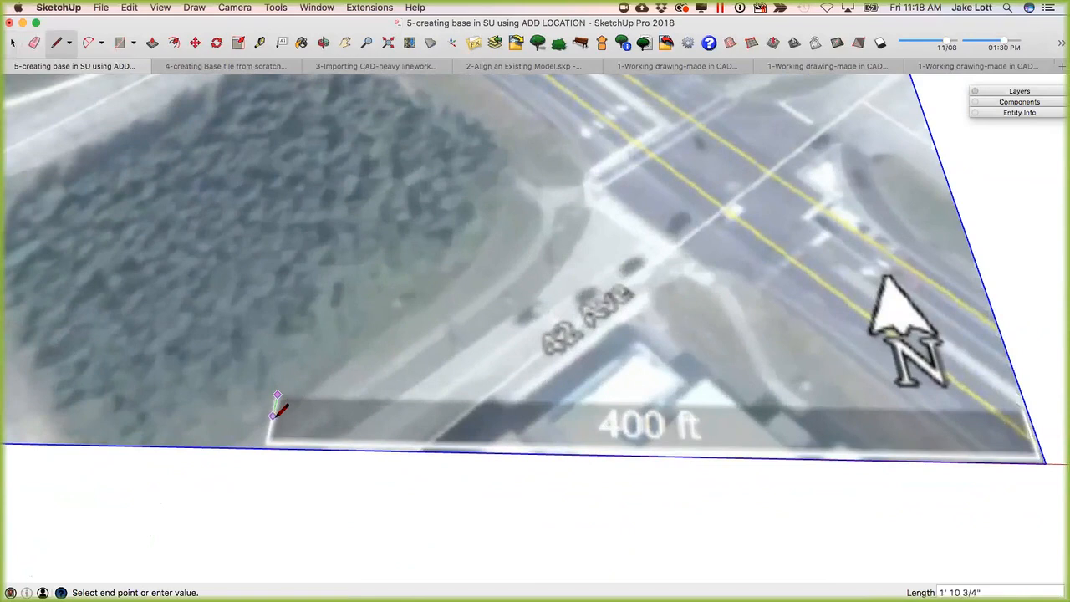
left_click(270, 436)
key("space")
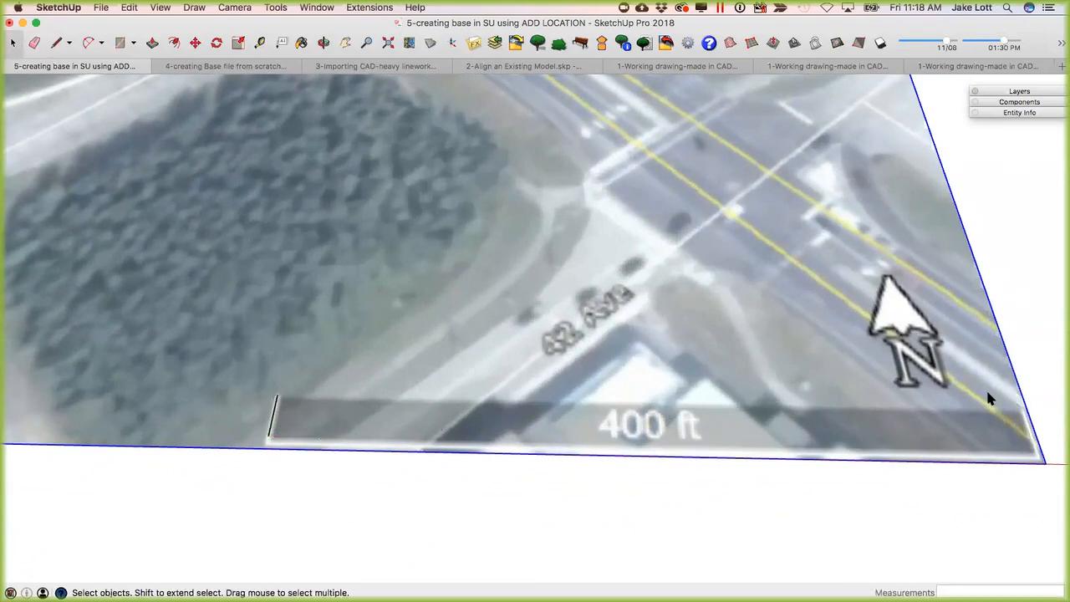
Draw a matching line over the east end mark of the 400 ft scale bar.
key("l")
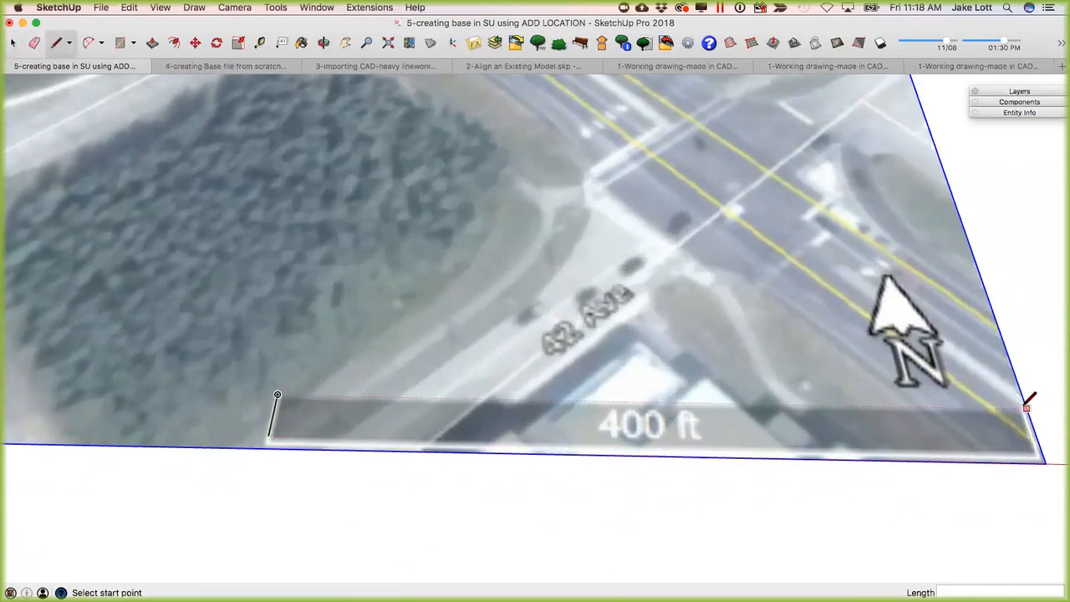
scroll(1022, 403, "up", 1)
scroll(1022, 406, "up", 1)
left_click(1021, 408)
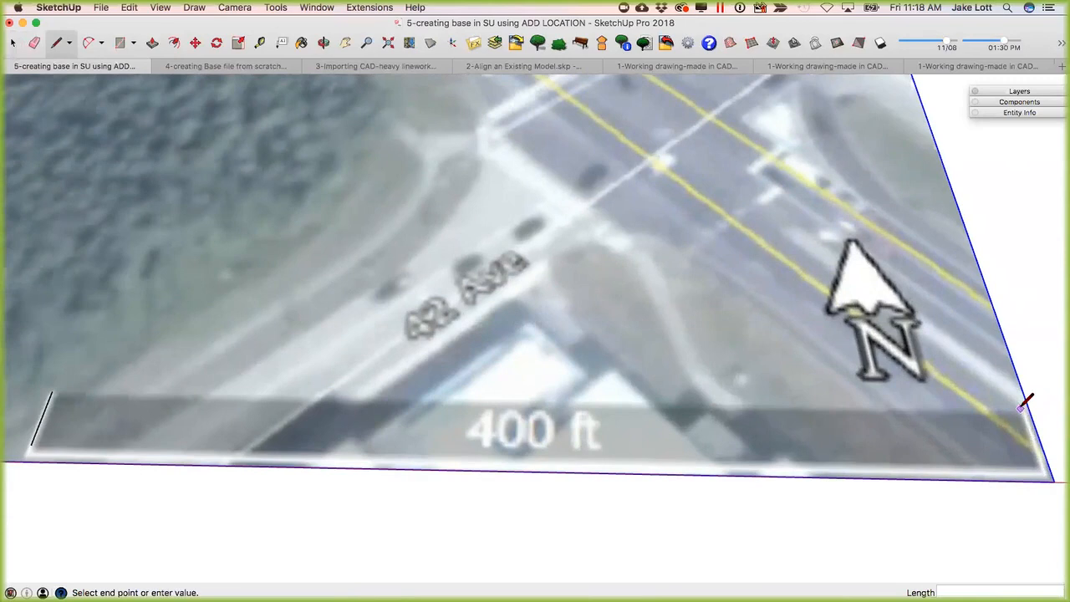
left_click(1040, 465)
key("space")
scroll(882, 412, "down", 2)
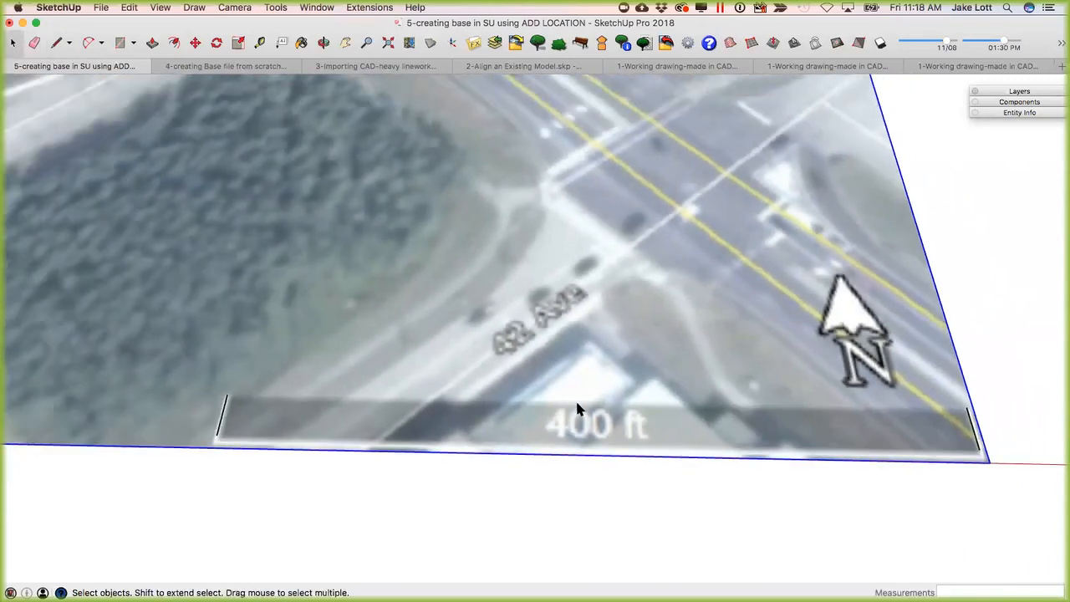
scroll(221, 414, "down", 2)
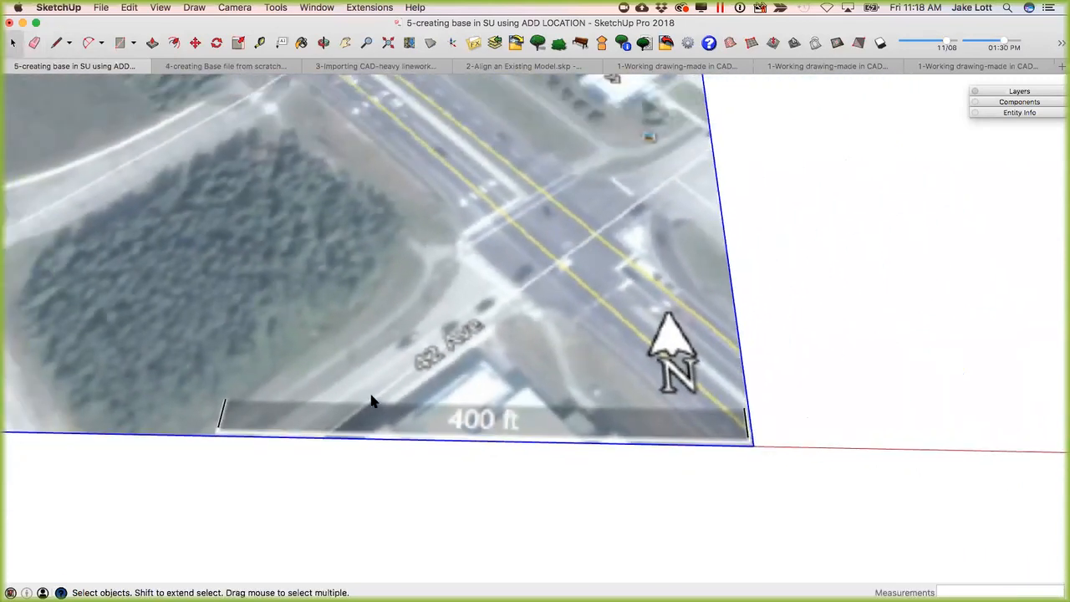
scroll(236, 411, "down", 2)
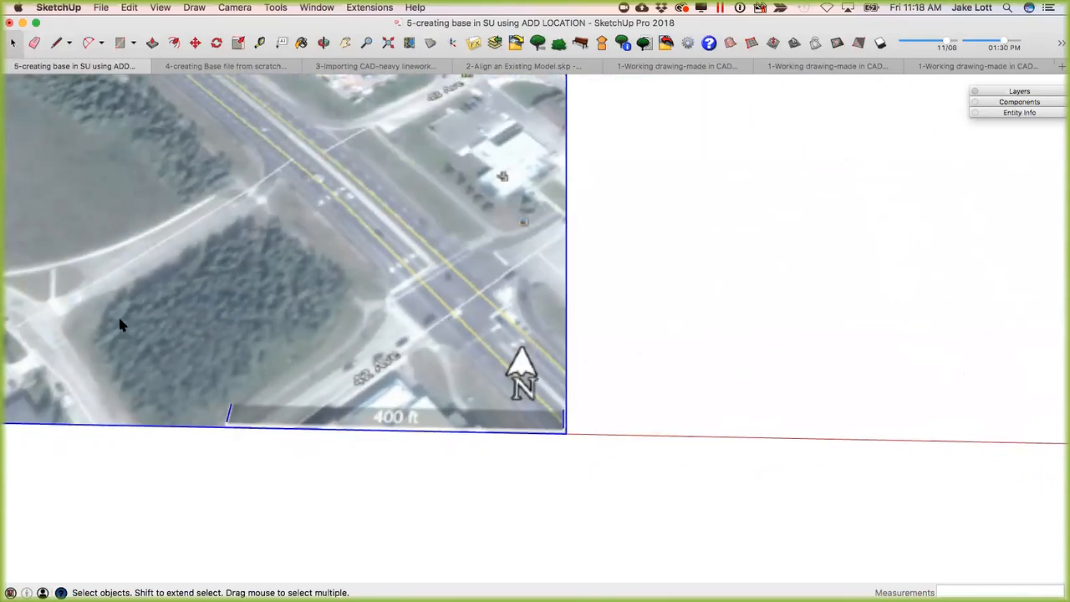
Rescale the whole model with the Tape Measure by measuring between the scale bar's two end marks and setting that distance to 400'.
key("t")
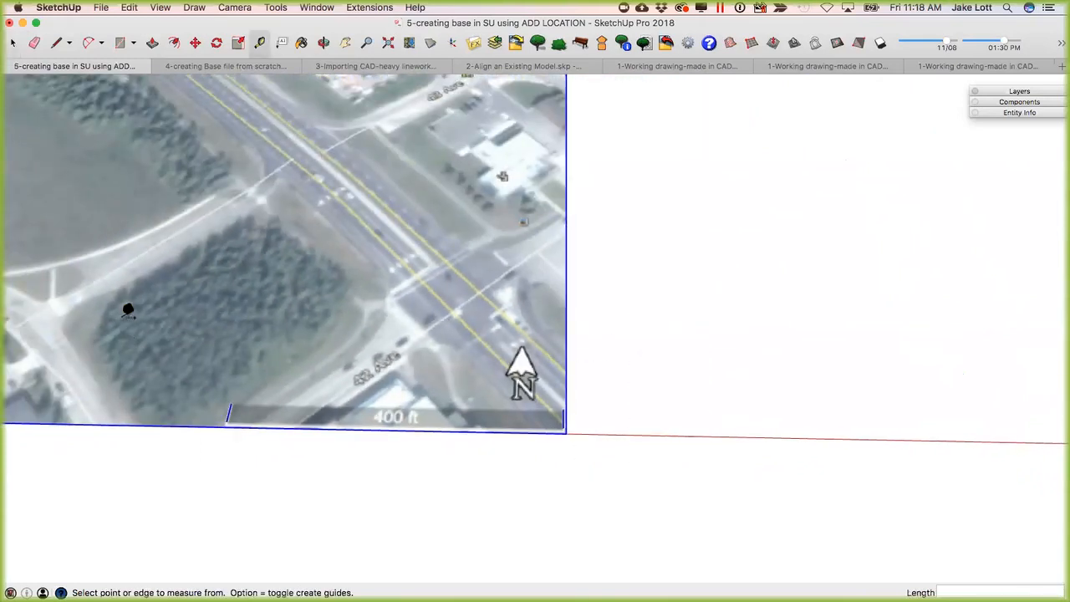
left_click(231, 404)
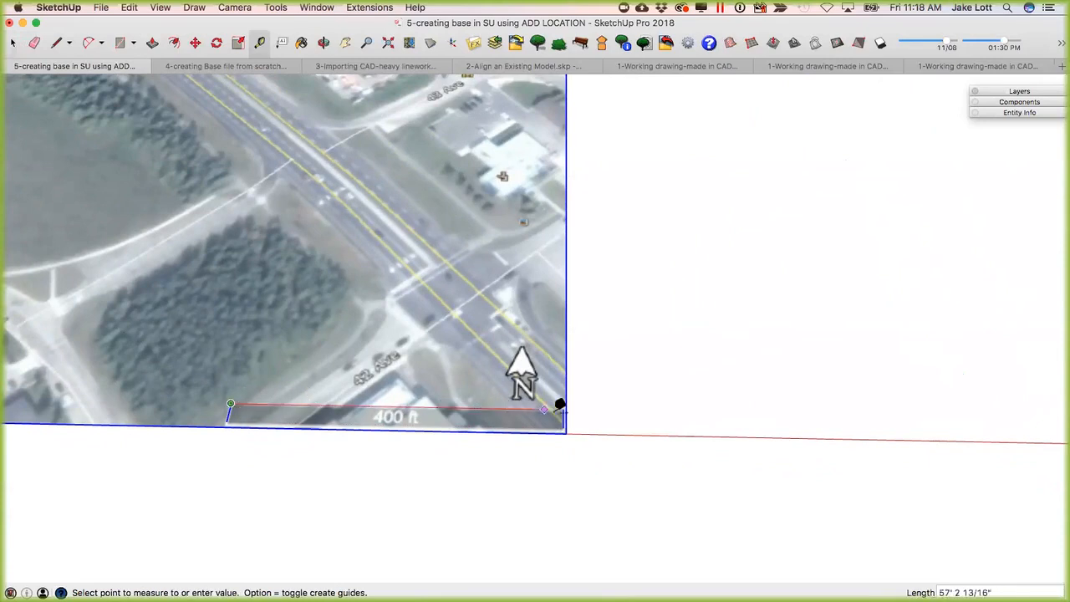
left_click(567, 404)
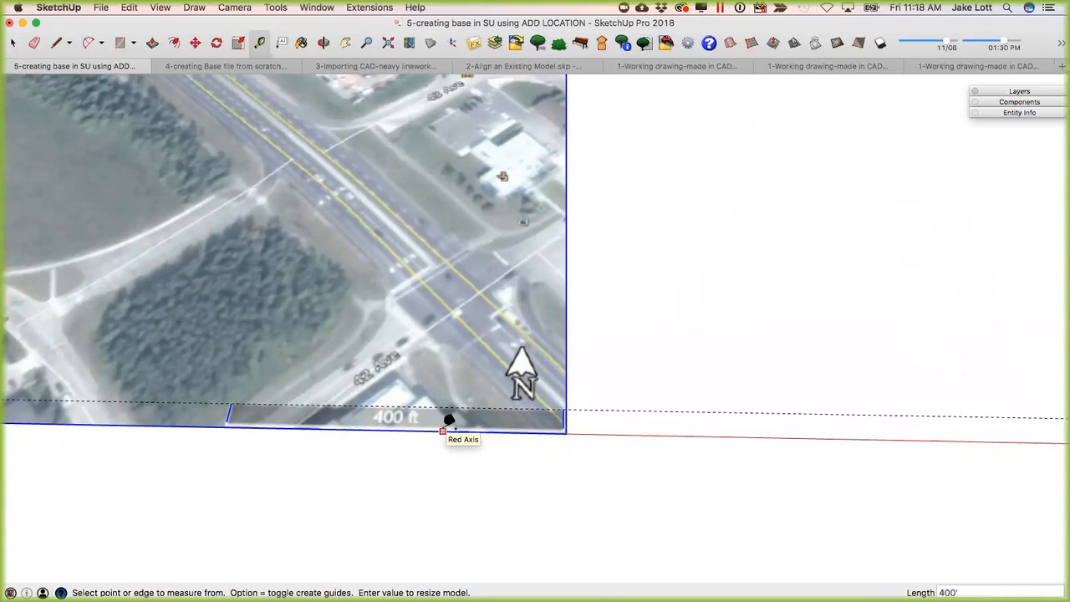
key("Return")
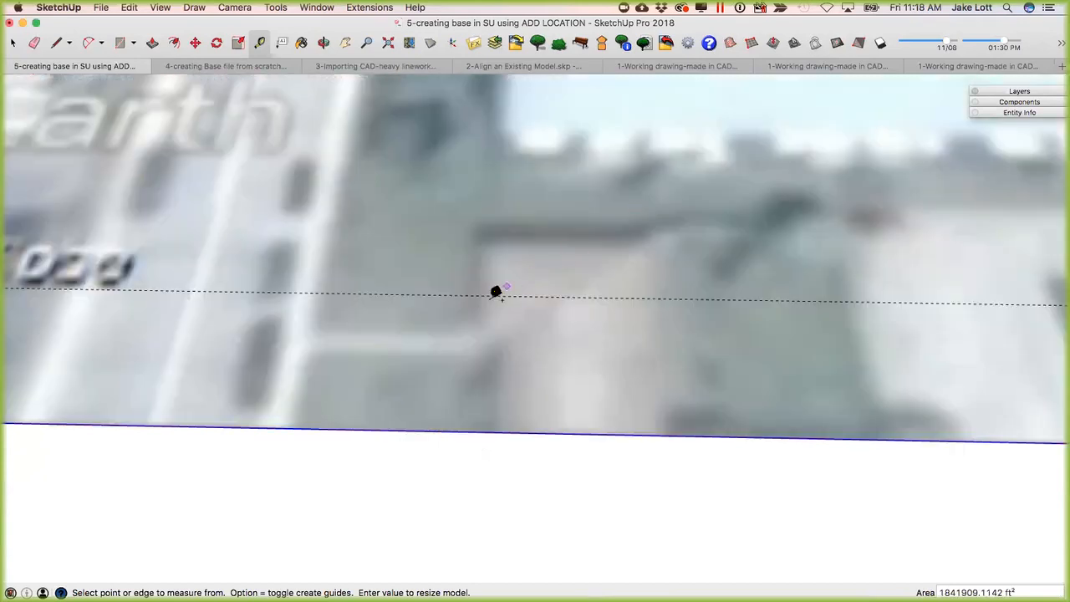
Check the new scale by measuring the width of a parking stall in the lot in front of the hospital.
scroll(485, 296, "down", 6)
scroll(465, 301, "down", 3)
middle_click_drag(628, 258, 451, 381)
key("t")
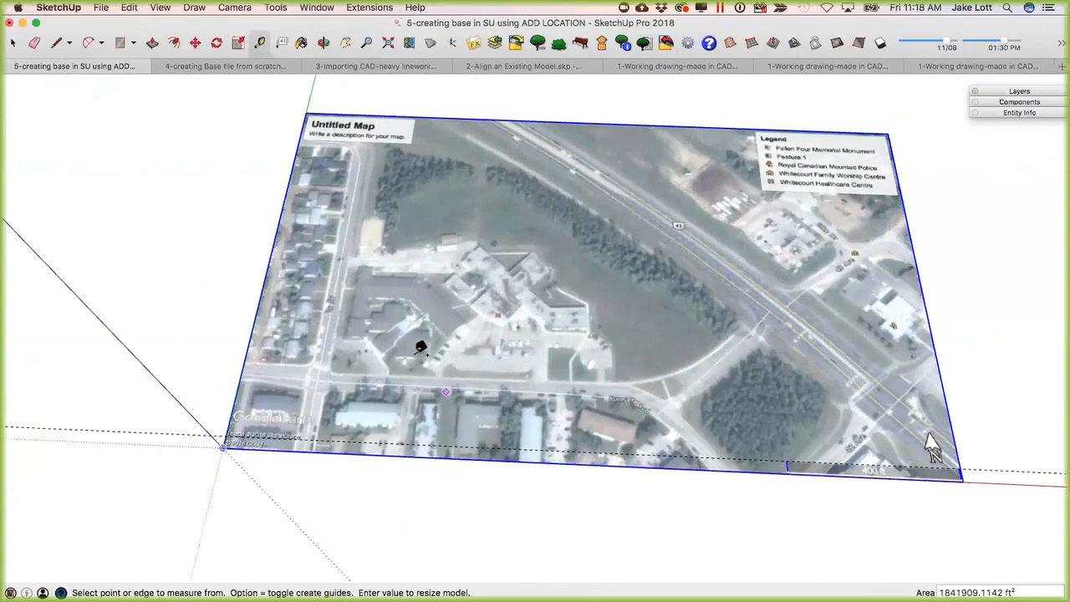
scroll(423, 343, "up", 6)
middle_click_drag(318, 397, 588, 342)
scroll(590, 344, "up", 3)
scroll(590, 345, "up", 5)
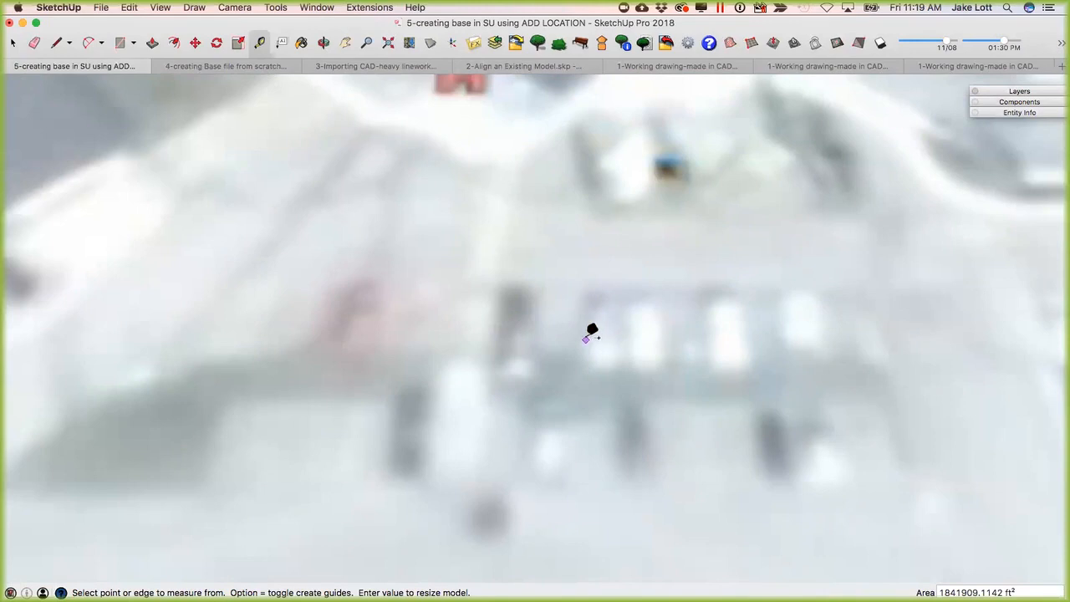
left_click(584, 338)
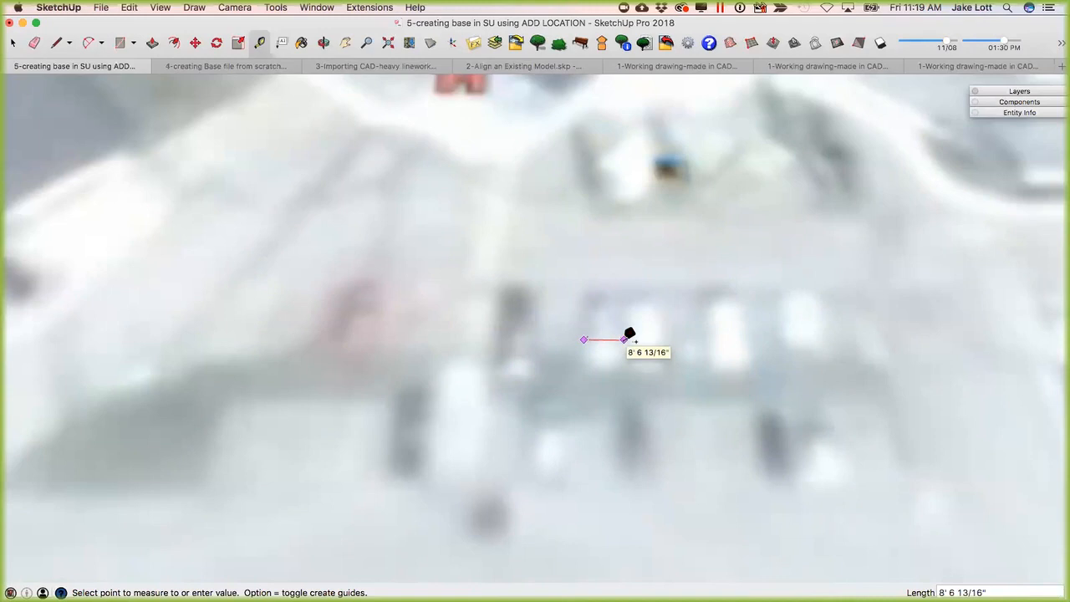
scroll(623, 339, "down", 7)
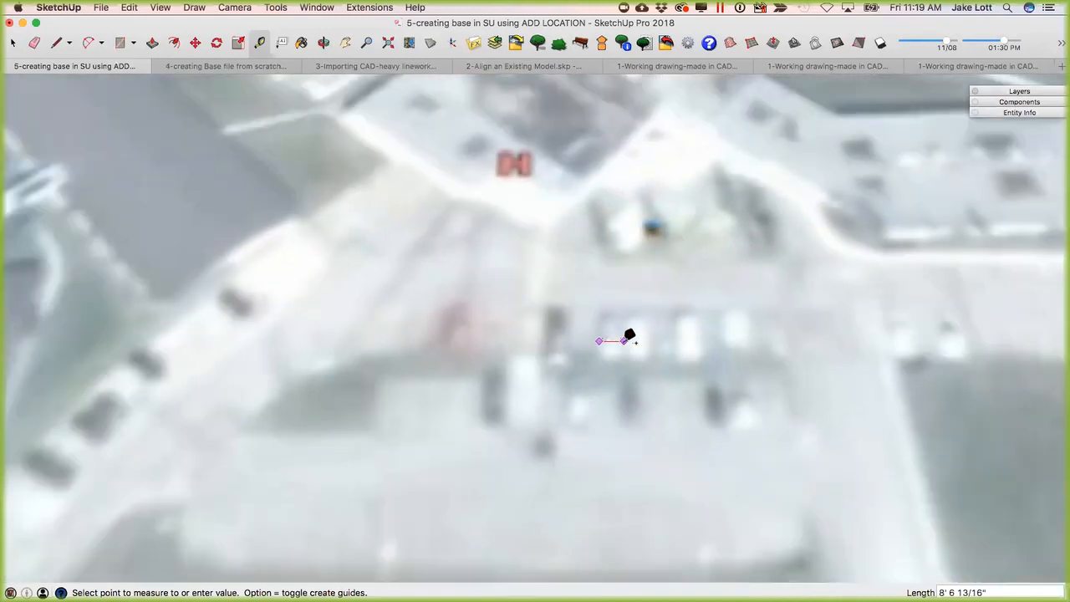
key("Escape")
Measure diagonally from the edge of 47 St across the grey-roofed building to the street south of it.
scroll(730, 395, "down", 1)
middle_click_drag(730, 395, 299, 401)
scroll(298, 398, "down", 2)
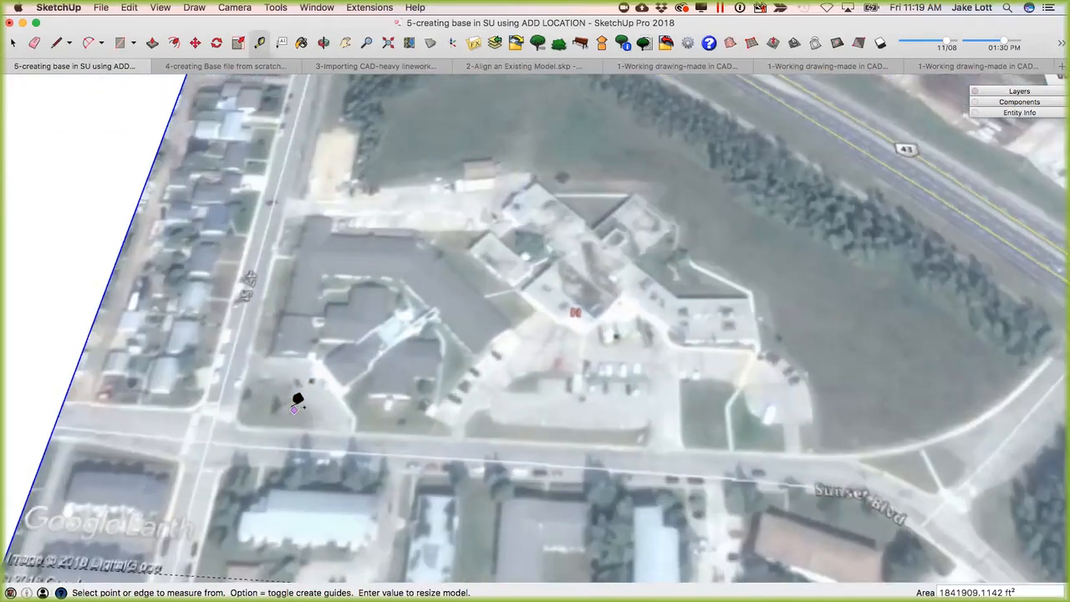
scroll(297, 405, "up", 3)
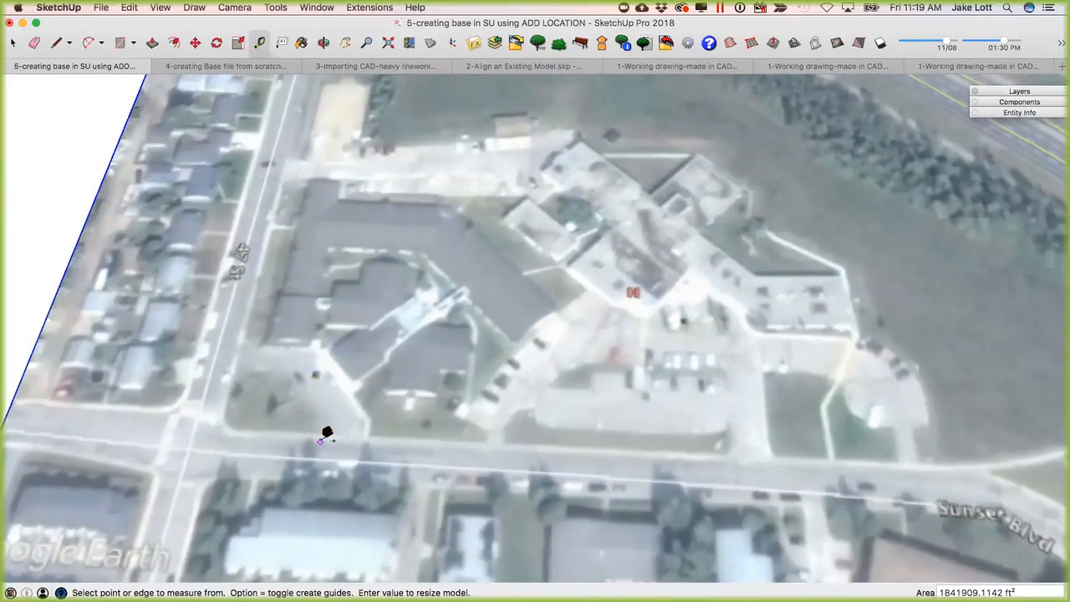
scroll(323, 435, "up", 3)
middle_click_drag(326, 408, 303, 278)
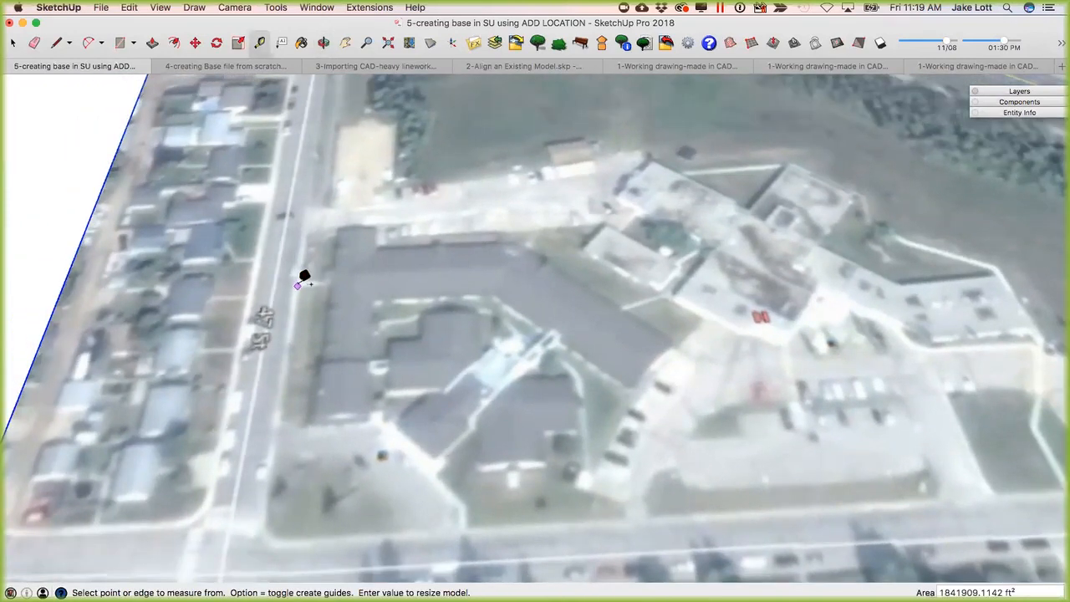
left_click(299, 285)
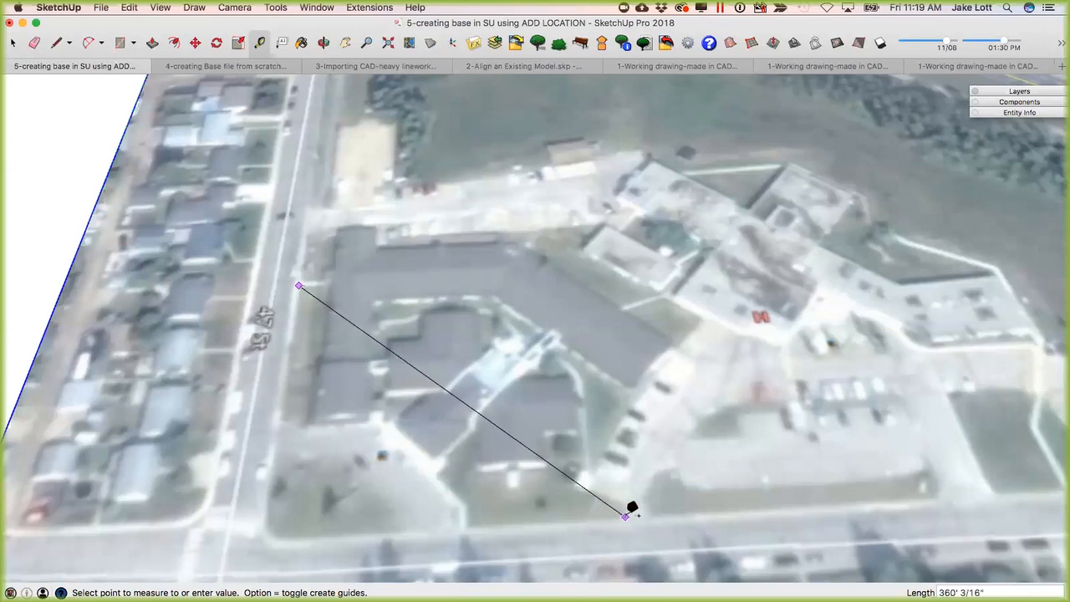
scroll(633, 508, "up", 1)
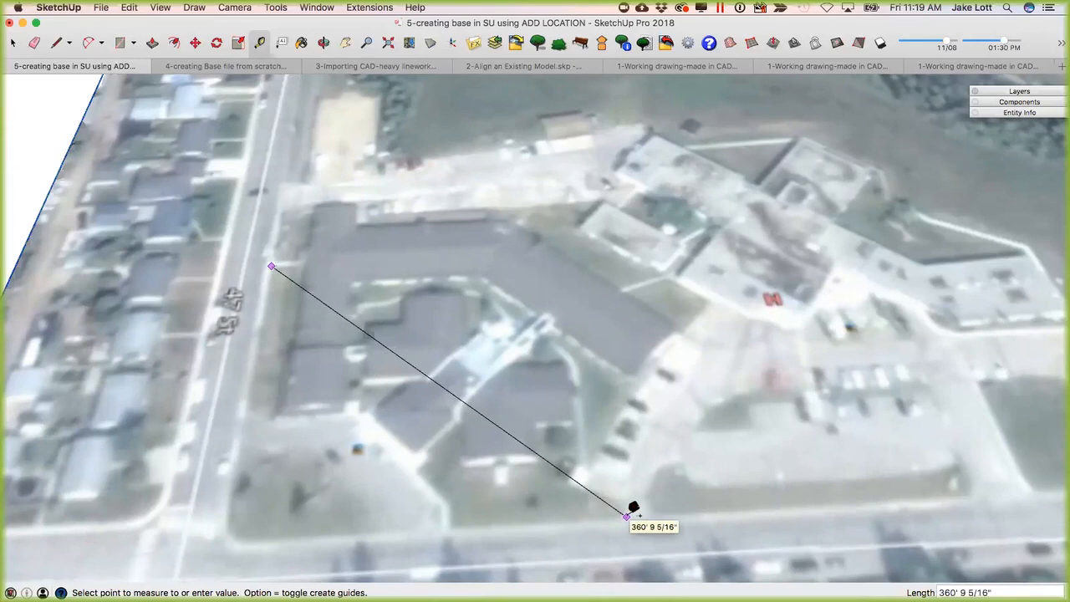
left_click(627, 517)
scroll(568, 471, "down", 5)
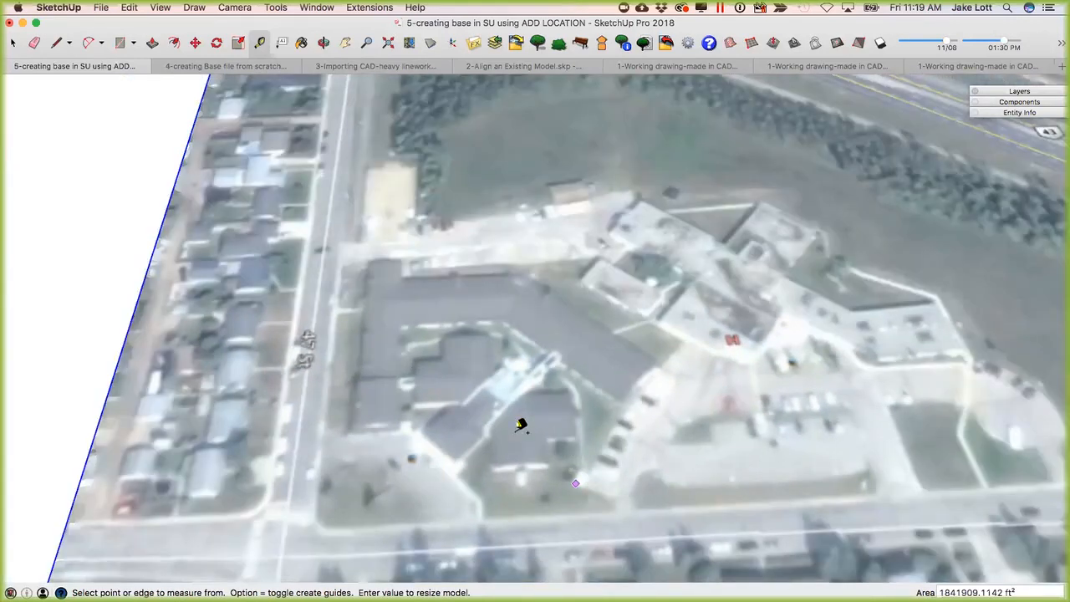
Show the model's layer list and look over the entire rescaled map image.
middle_click_drag(572, 478, 430, 306)
scroll(428, 326, "up", 4)
scroll(429, 326, "up", 2)
scroll(466, 292, "up", 3)
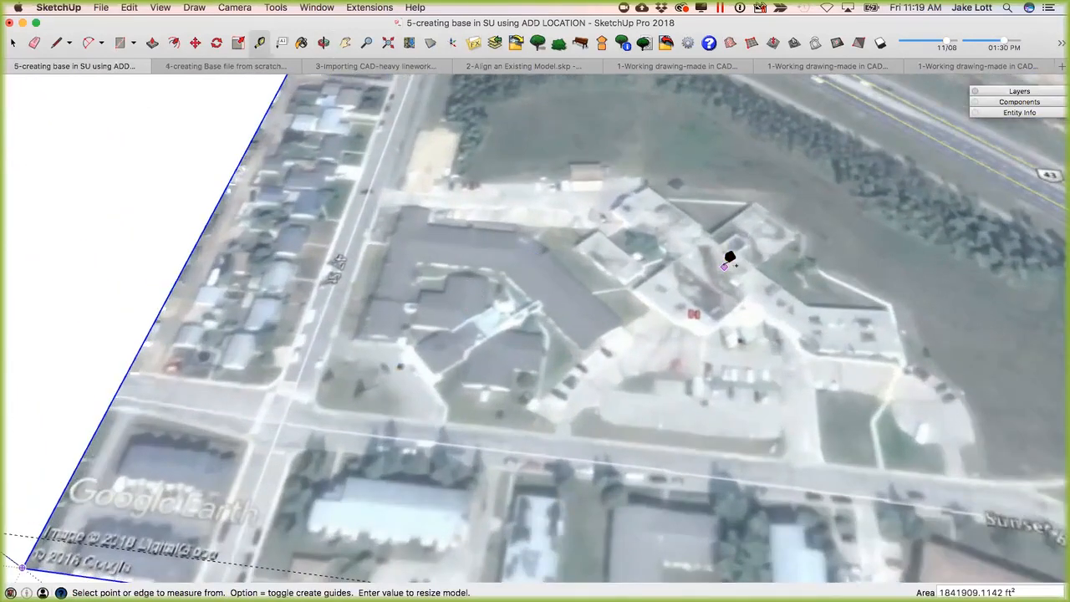
key("space")
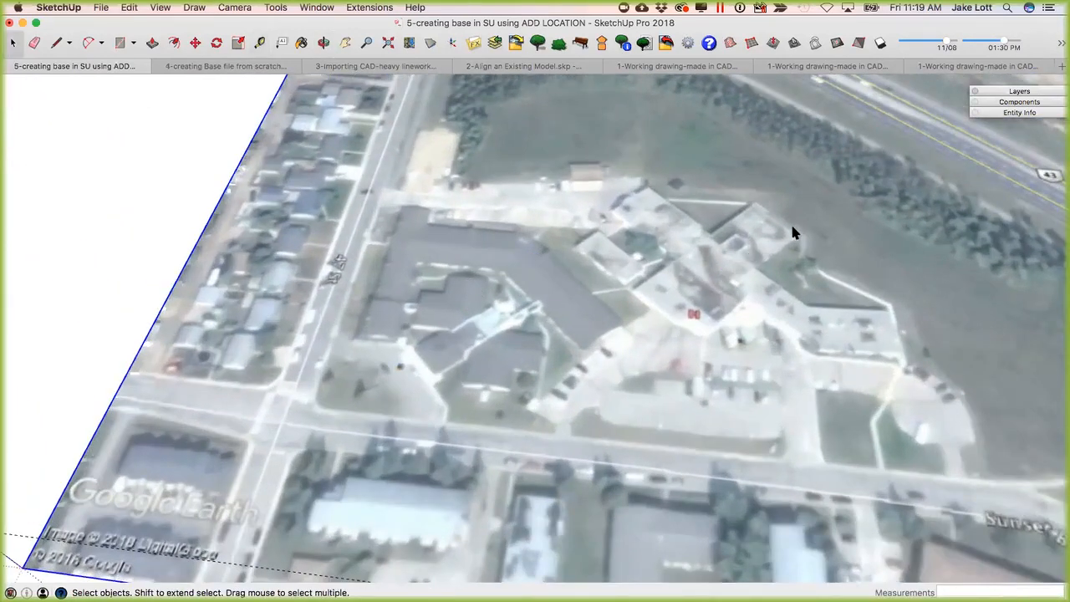
left_click(1011, 92)
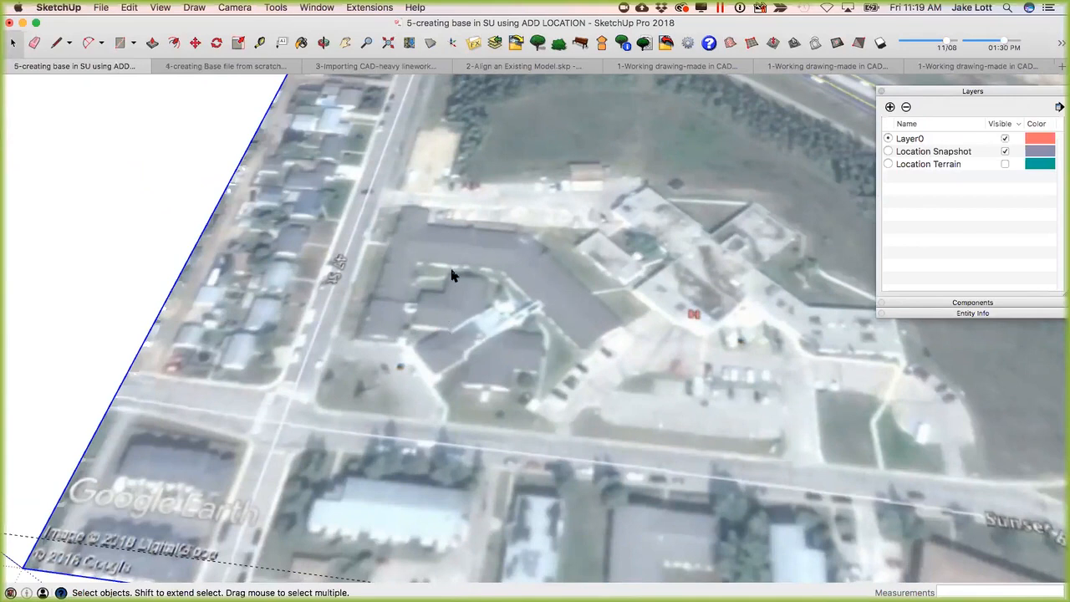
scroll(457, 277, "down", 5)
middle_click_drag(424, 302, 318, 353)
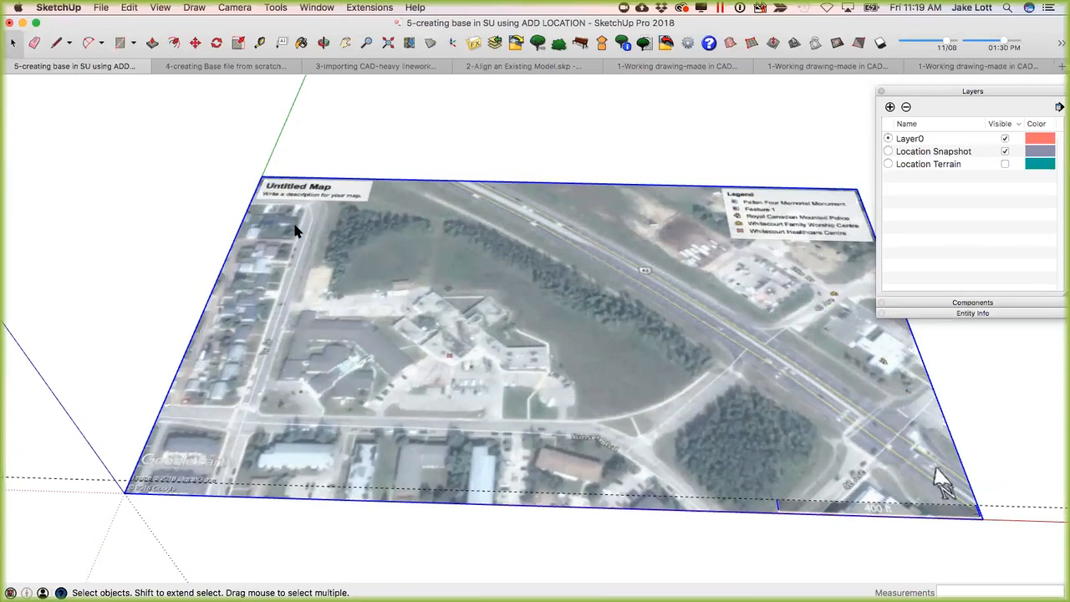
scroll(296, 227, "down", 4)
scroll(297, 228, "up", 4)
middle_click_drag(297, 230, 268, 271)
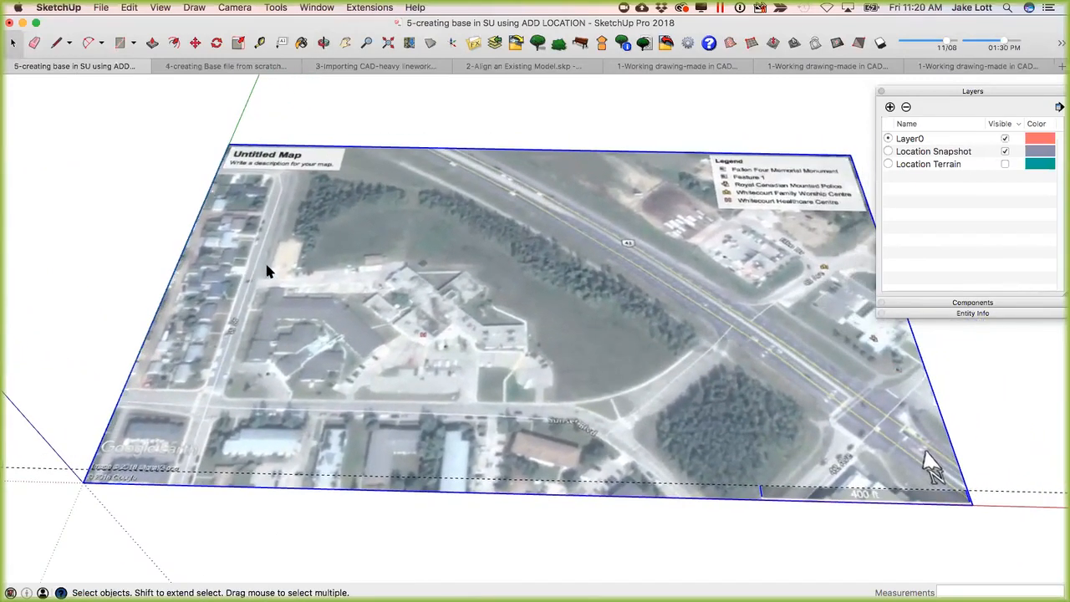
Switch to the model "4-creating Base file from scratch" and examine its ground plane, building masses and curved path.
left_click(193, 66)
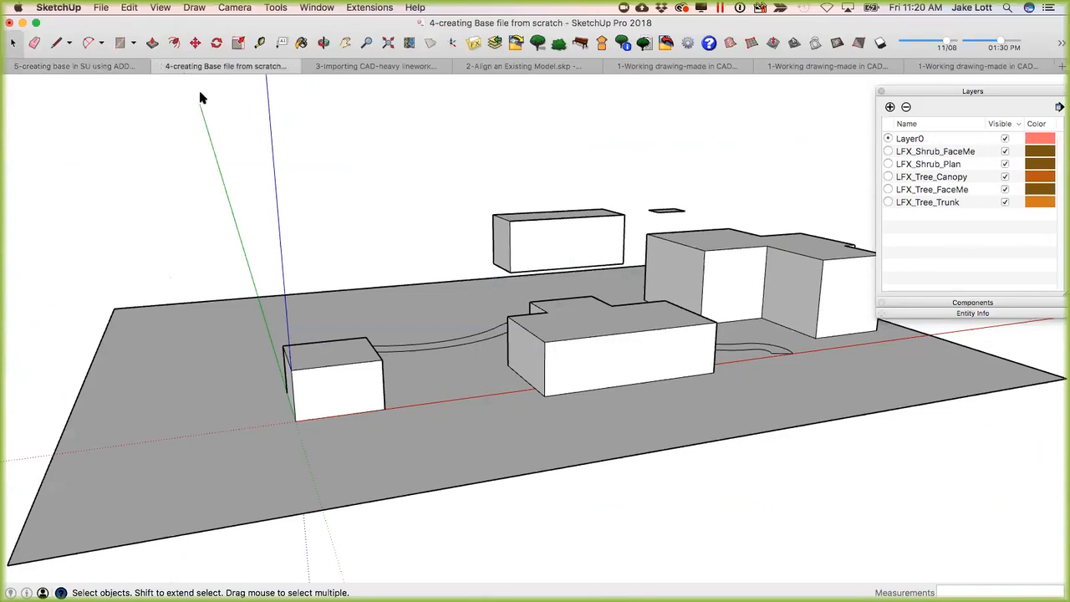
middle_click_drag(429, 339, 164, 171)
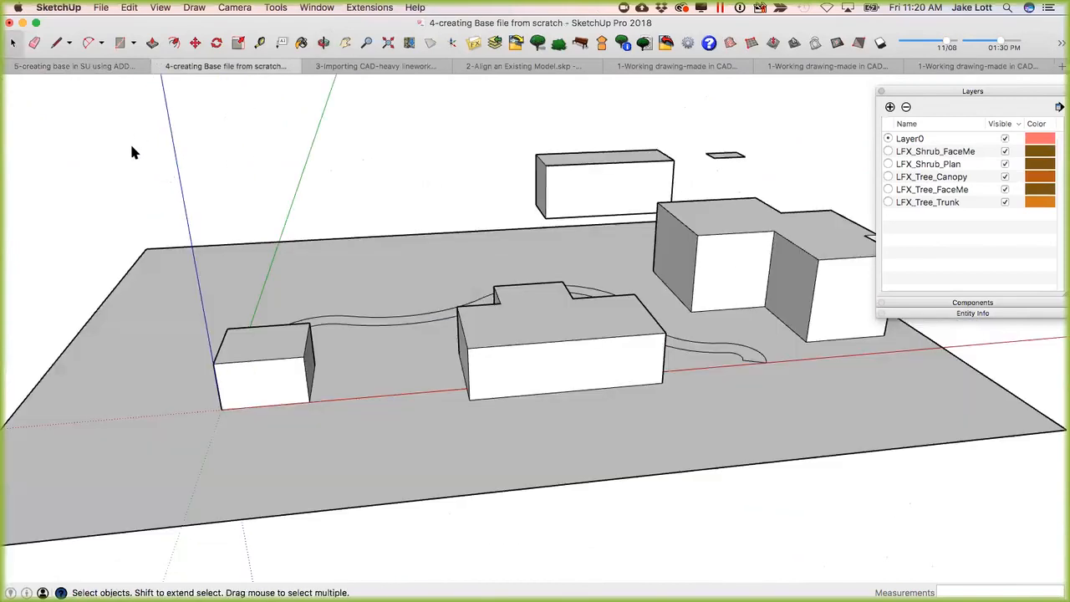
scroll(284, 224, "down", 3)
middle_click_drag(296, 235, 325, 315)
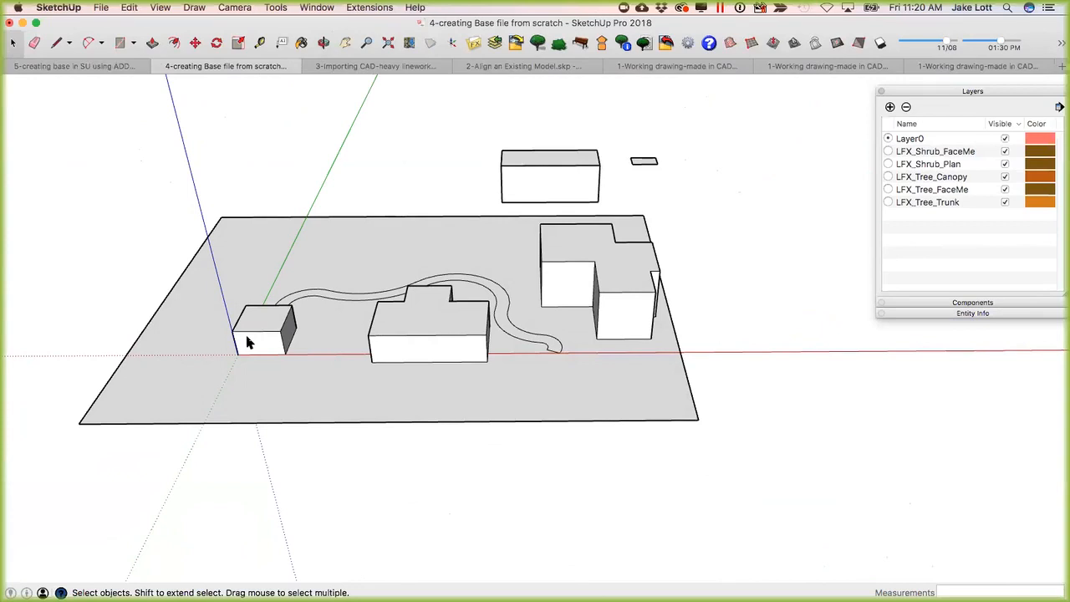
scroll(263, 346, "up", 2)
middle_click_drag(262, 346, 466, 370)
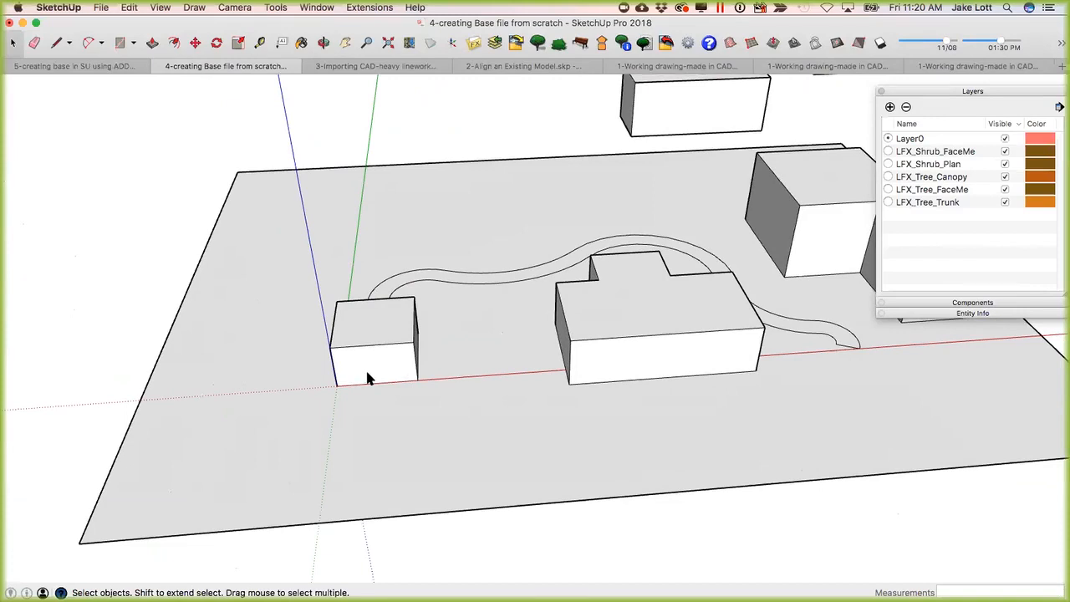
Measure the curved path's width at the bend near the small square building.
middle_click_drag(362, 364, 492, 428)
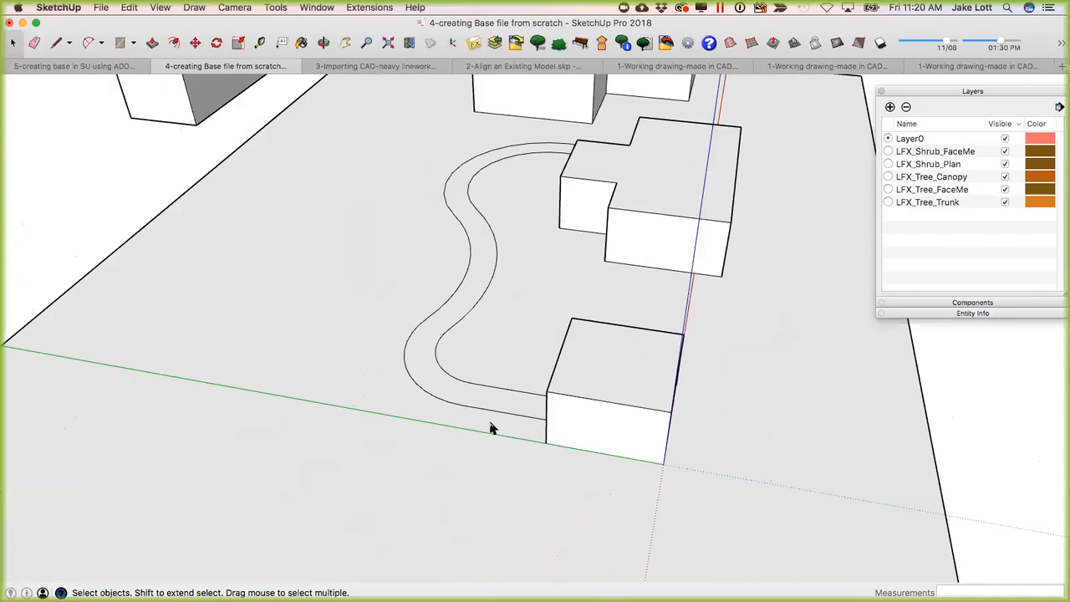
scroll(506, 420, "down", 3)
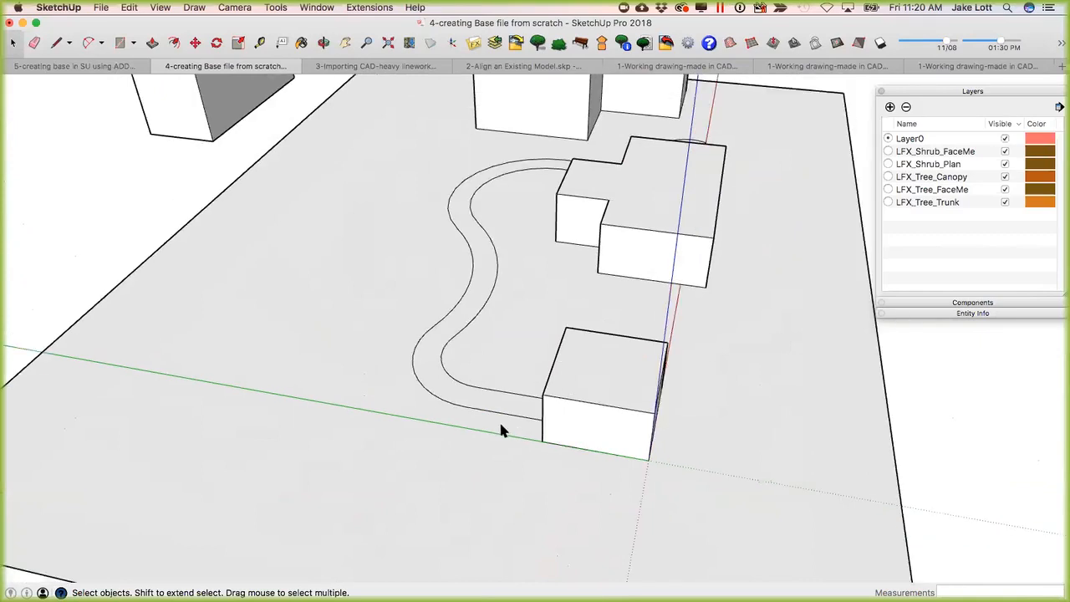
middle_click_drag(423, 413, 449, 375)
scroll(450, 375, "up", 3)
key("t")
scroll(464, 332, "up", 2)
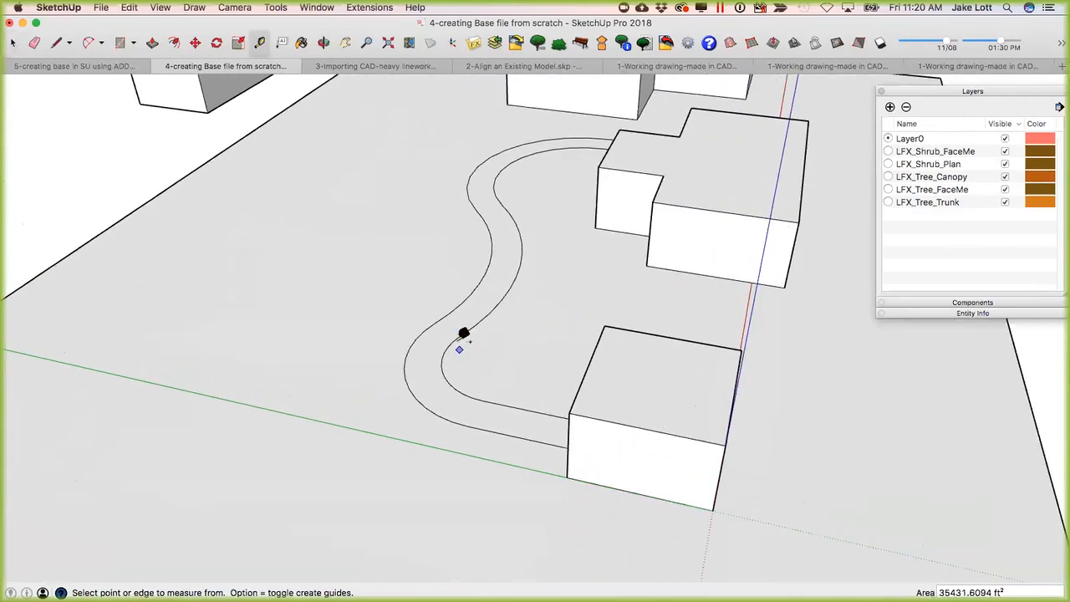
left_click(451, 341)
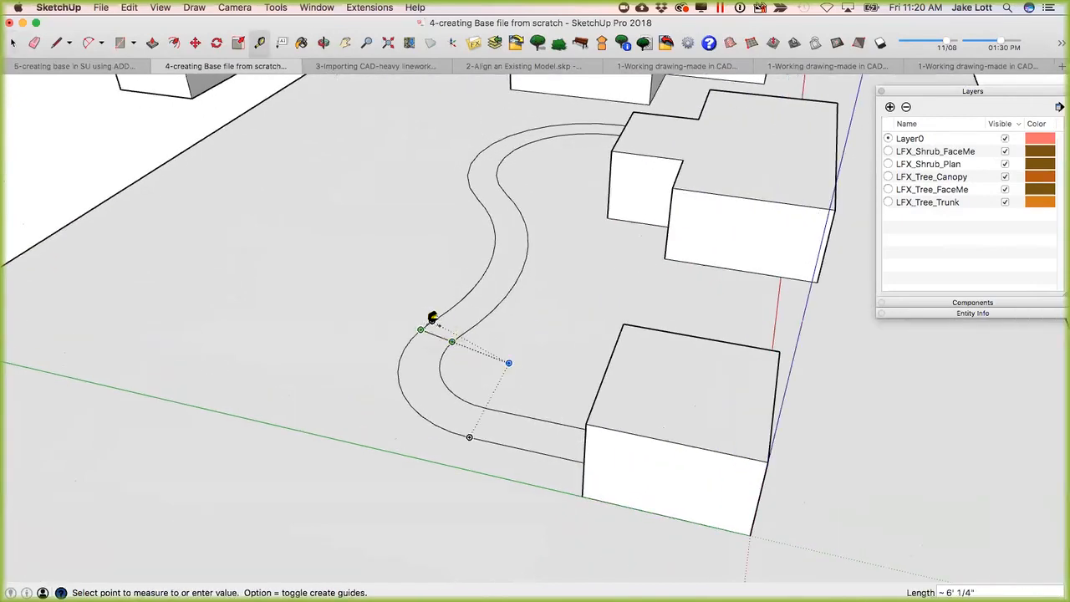
scroll(431, 319, "up", 2)
left_click(420, 330)
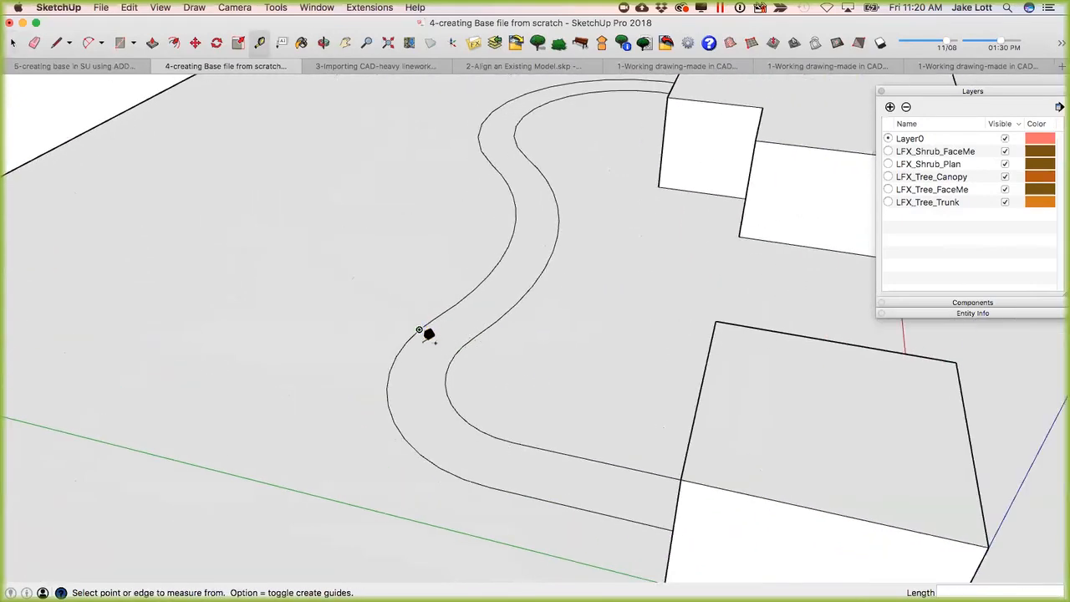
Draw a 50' by 25' rectangle on the open ground plane beyond the curved path, near the plane's far corner.
scroll(422, 332, "down", 5)
middle_click_drag(499, 410, 695, 265)
scroll(695, 265, "down", 2)
middle_click_drag(674, 337, 287, 377)
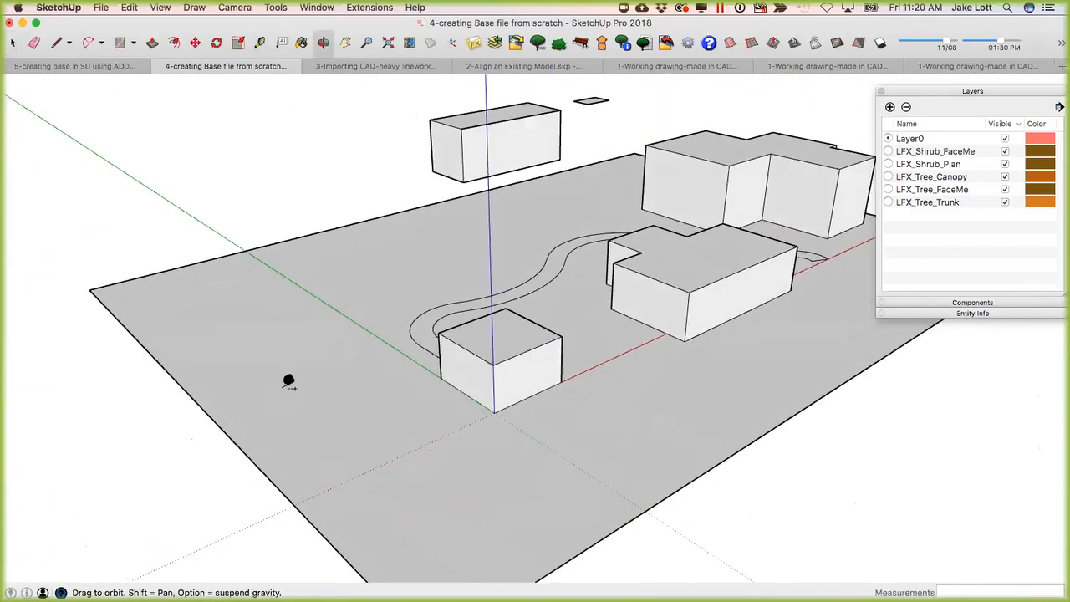
scroll(351, 303, "up", 5)
key("r")
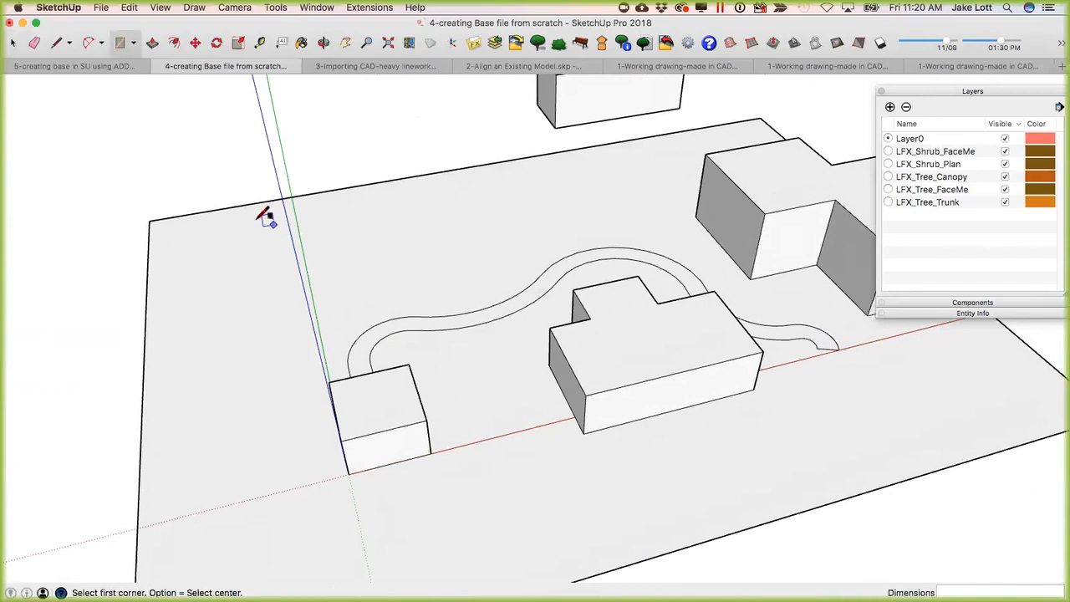
left_click(248, 219)
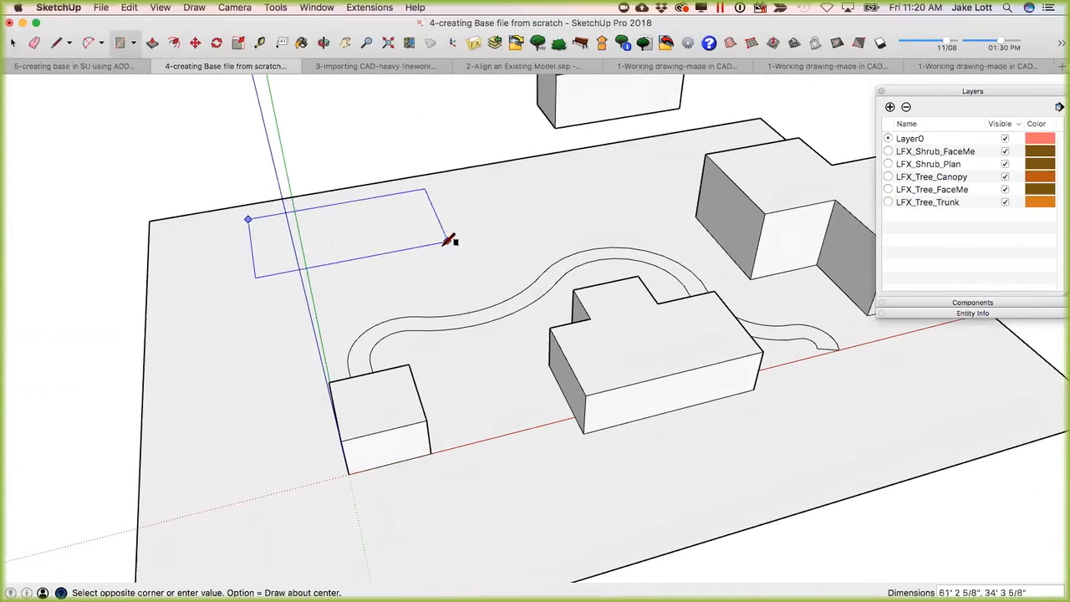
scroll(455, 245, "up", 2)
middle_click_drag(454, 215, 298, 301)
scroll(313, 245, "up", 2)
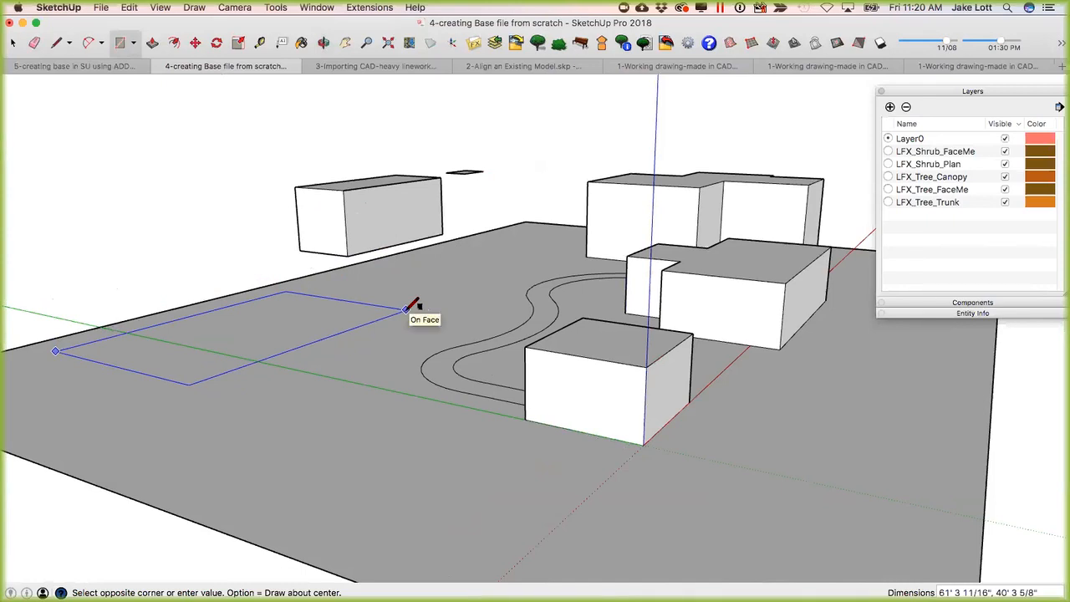
type("50',25'")
key("Return")
Change the new rectangle's dimensions to 25',50' so its long side runs along the green axis.
middle_click_drag(167, 422, 498, 361)
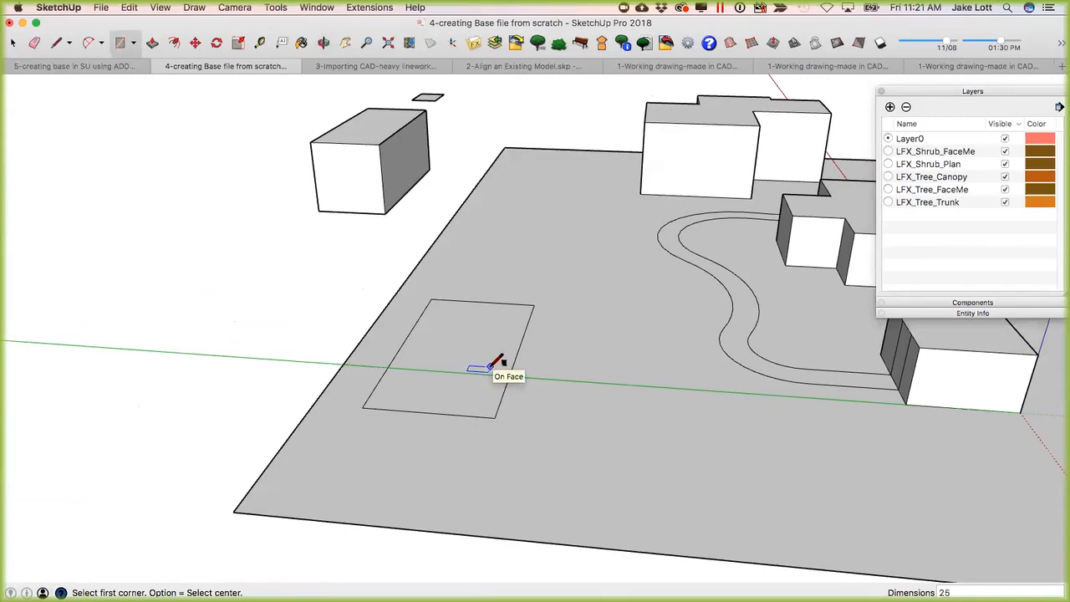
type("25',50'")
key("Return")
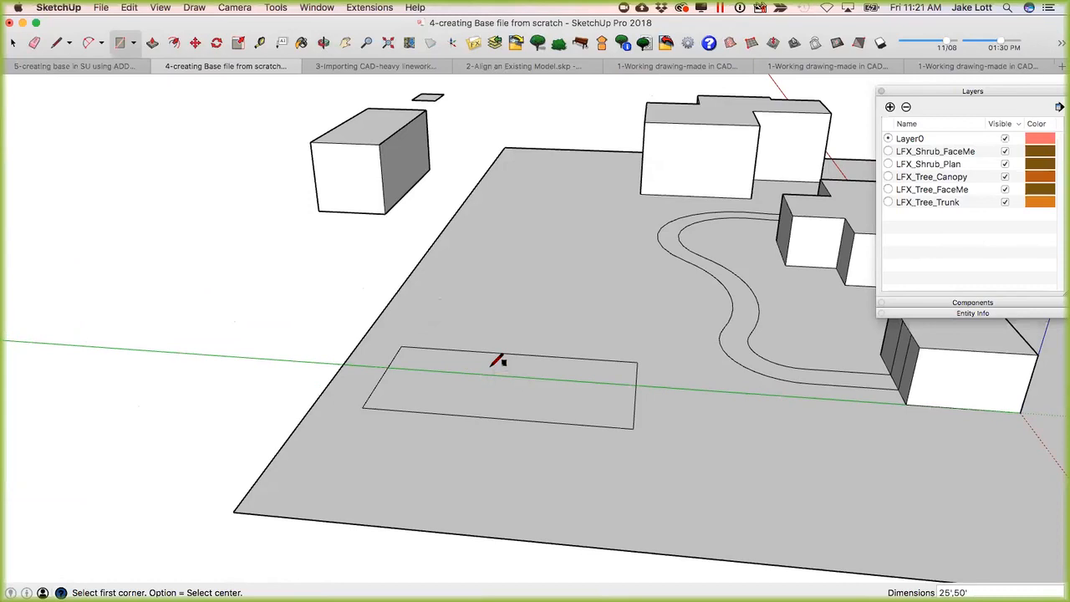
Push/Pull the 25' by 50' rectangle upward into a building mass.
middle_click_drag(604, 381, 574, 359)
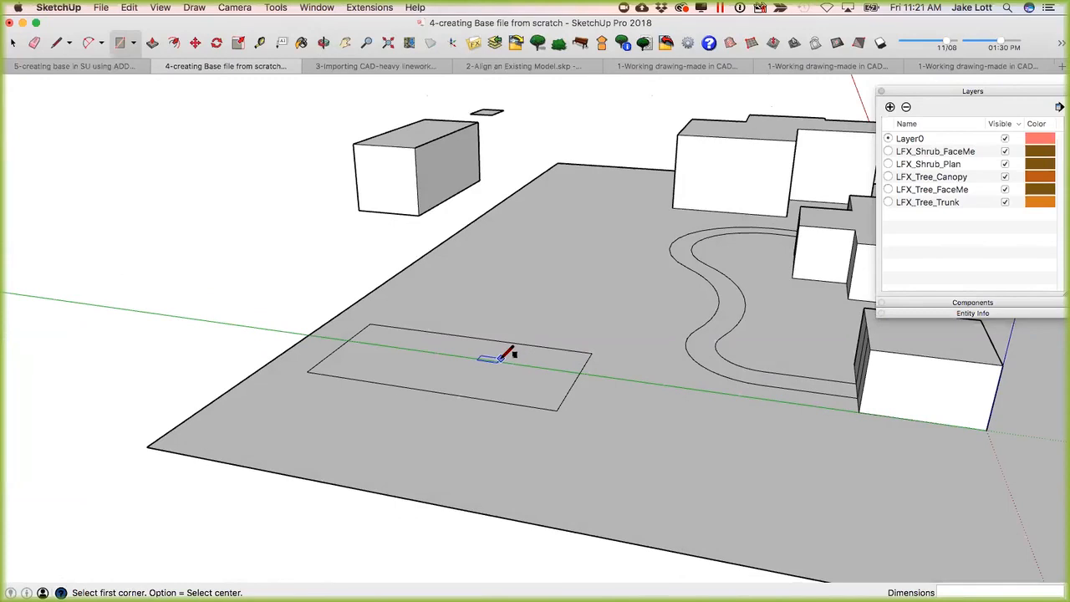
key("p")
left_click_drag(493, 355, 501, 310)
Draw an L-shaped line from the new building's base, about 28' along the green axis and across to the curved path's outer edge.
middle_click_drag(485, 396, 452, 358)
key("l")
scroll(426, 329, "up", 4)
left_click(416, 337)
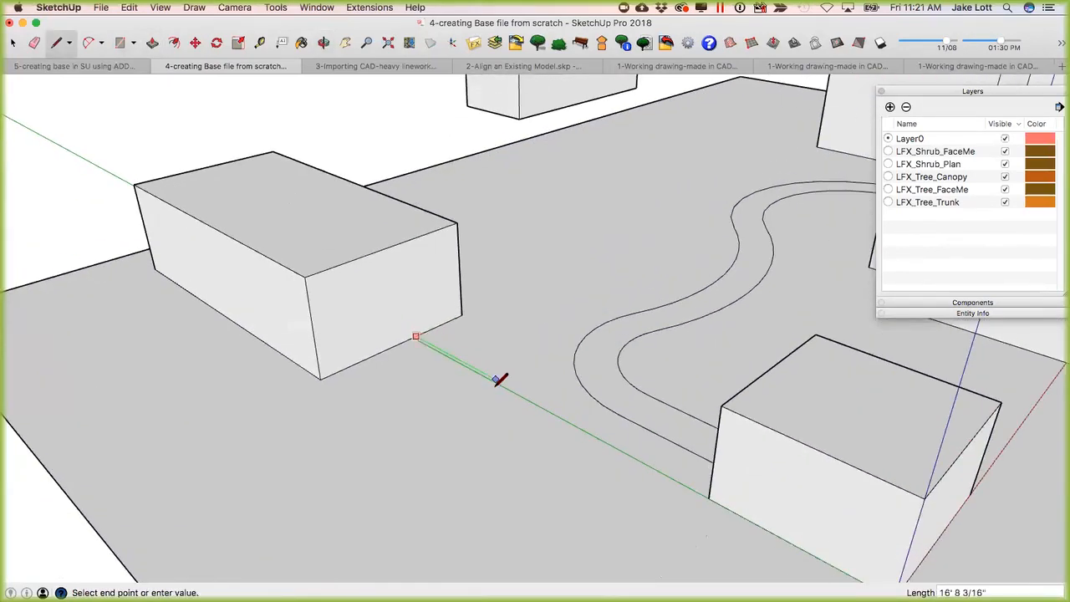
left_click(560, 414)
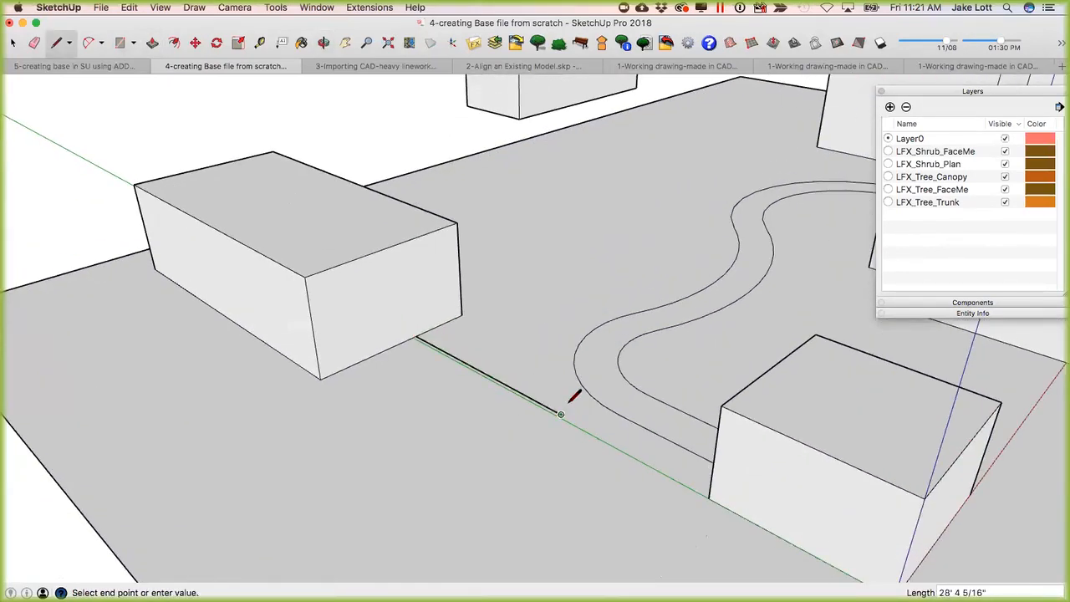
scroll(593, 384, "up", 3)
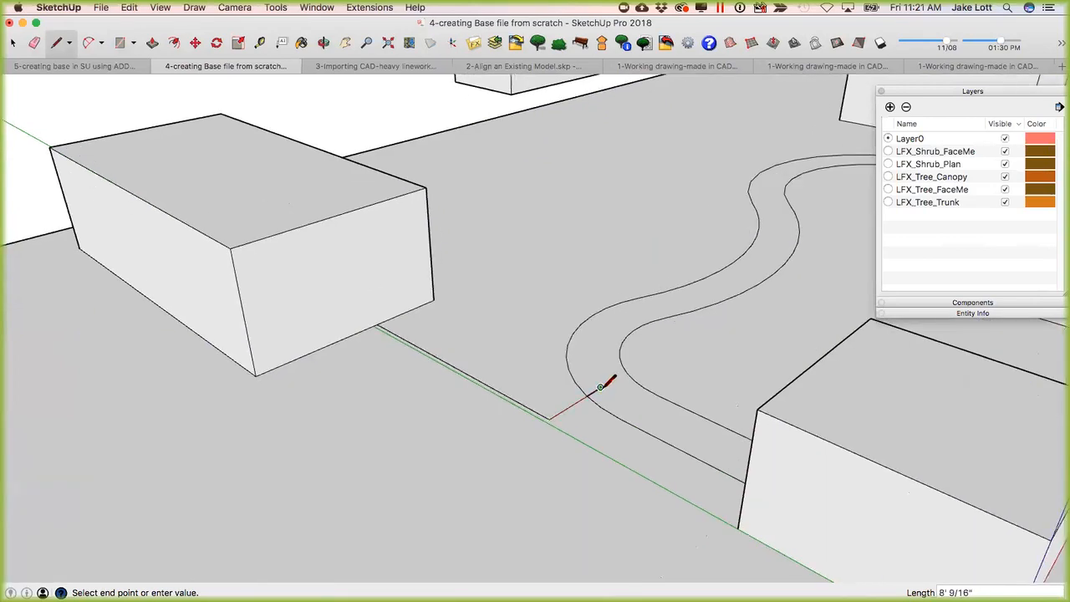
key("e")
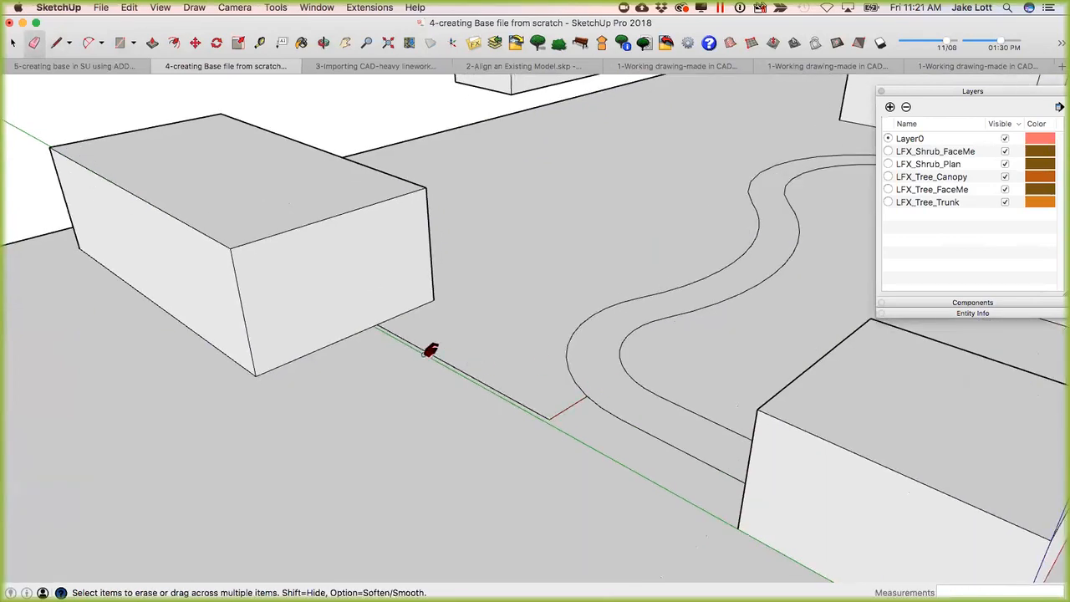
Offset both segments of the L-shaped line by 4' to form the walkway's second edge.
key("space")
left_click(483, 386)
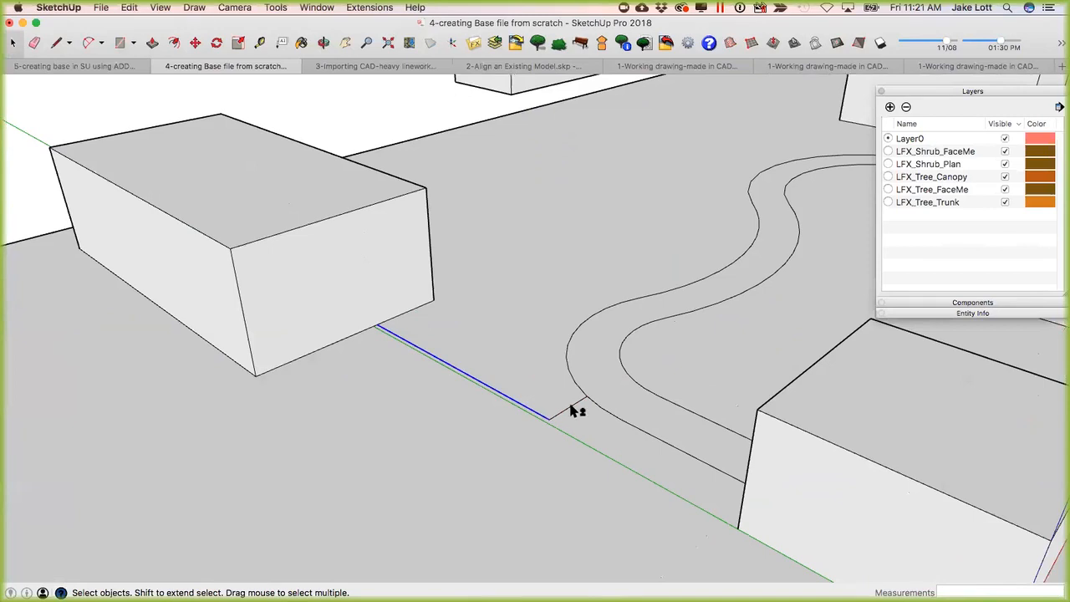
key("f")
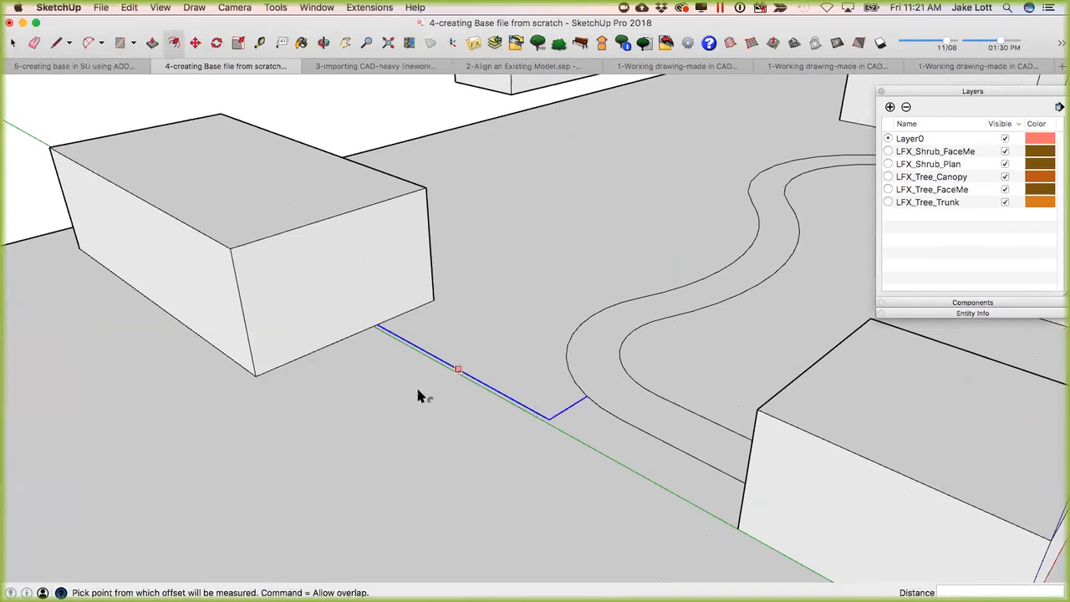
left_click(414, 393)
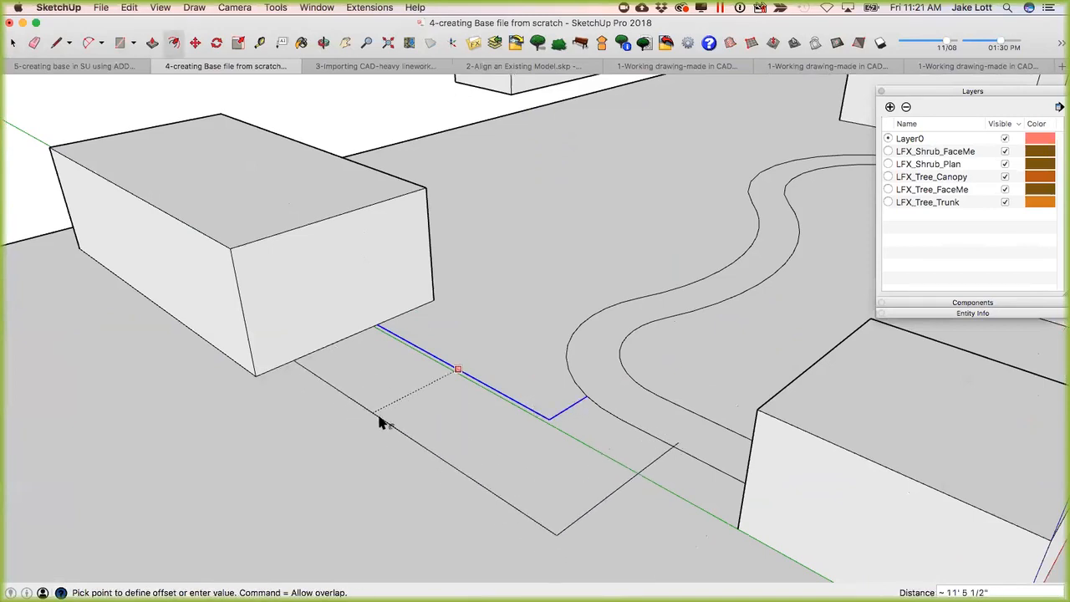
type("4")
key("Return")
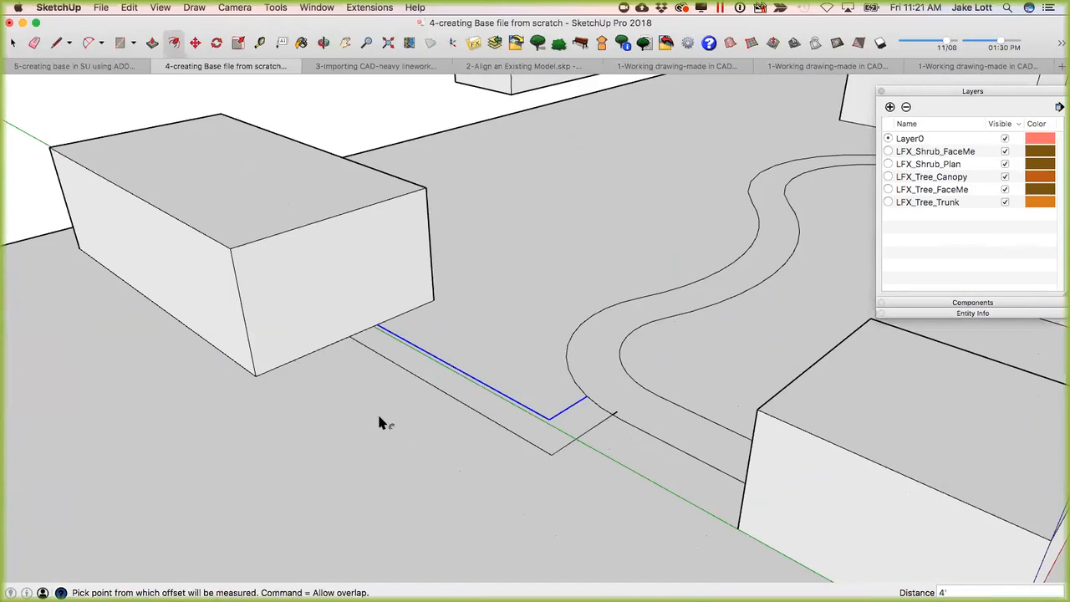
Erase the offset line's overhang and the path edge between the walkway lines to join the walkway to the curved path.
key("e")
scroll(621, 408, "up", 2)
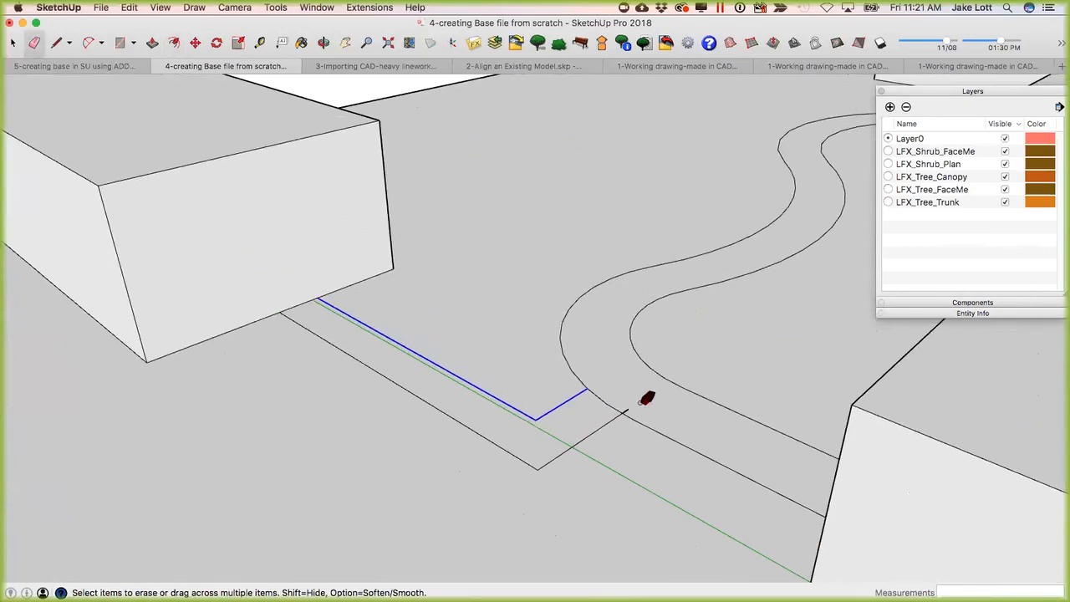
scroll(644, 401, "down", 1)
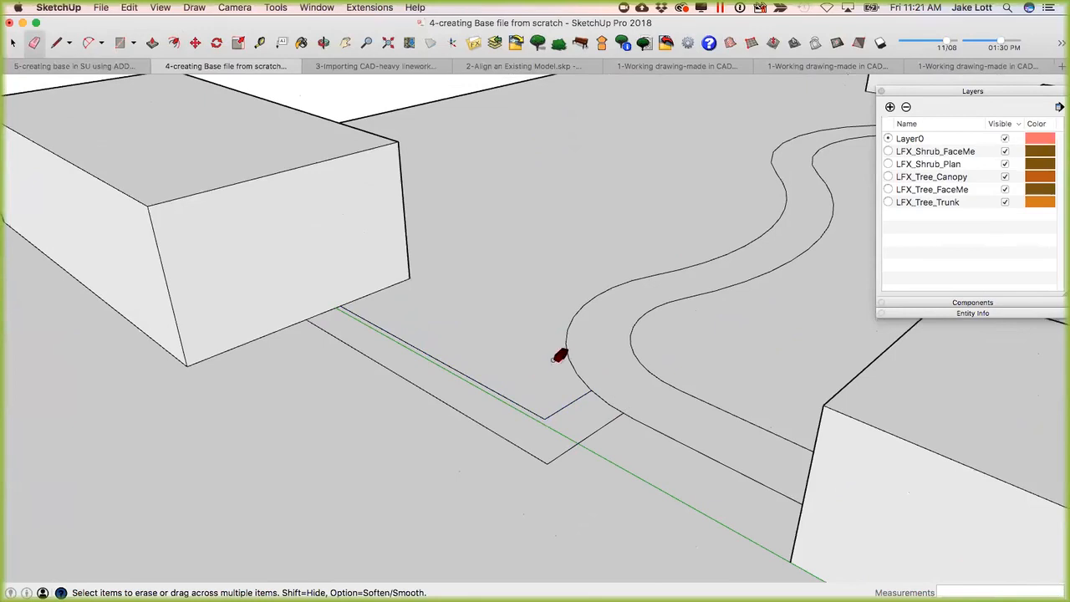
scroll(560, 356, "down", 5)
mouse_move(528, 390)
middle_mouse_down()
mouse_move(507, 432)
mouse_move(334, 375)
mouse_move(445, 418)
mouse_move(671, 376)
mouse_move(697, 382)
mouse_move(478, 382)
mouse_move(619, 432)
mouse_move(248, 401)
mouse_move(571, 437)
mouse_move(771, 427)
mouse_move(621, 306)
mouse_move(544, 346)
mouse_move(613, 314)
mouse_move(626, 351)
mouse_move(437, 416)
mouse_move(609, 380)
middle_mouse_up()
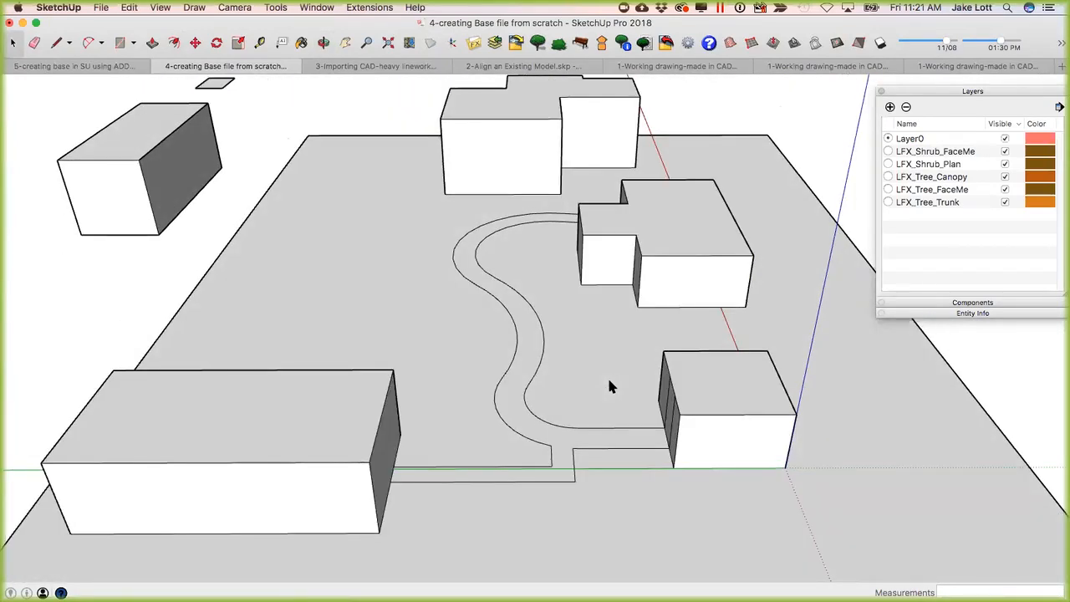
Examine the whole site base from several angles, including the new building and its connecting walkway.
scroll(609, 385, "down", 5)
mouse_move(585, 399)
middle_mouse_down()
mouse_move(502, 365)
mouse_move(493, 374)
middle_mouse_up()
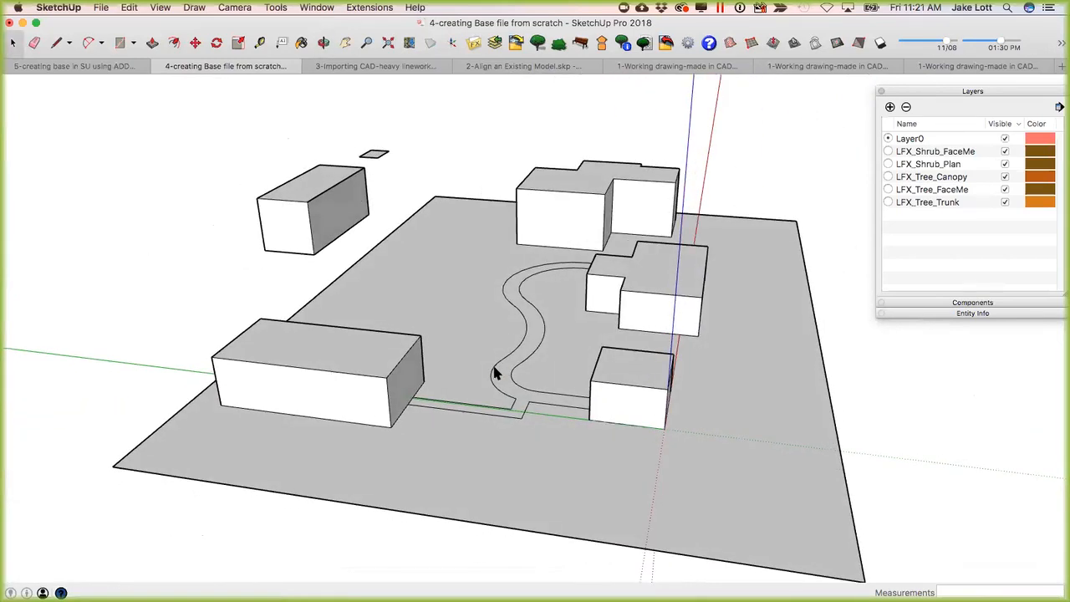
middle_click_drag(519, 376, 529, 437)
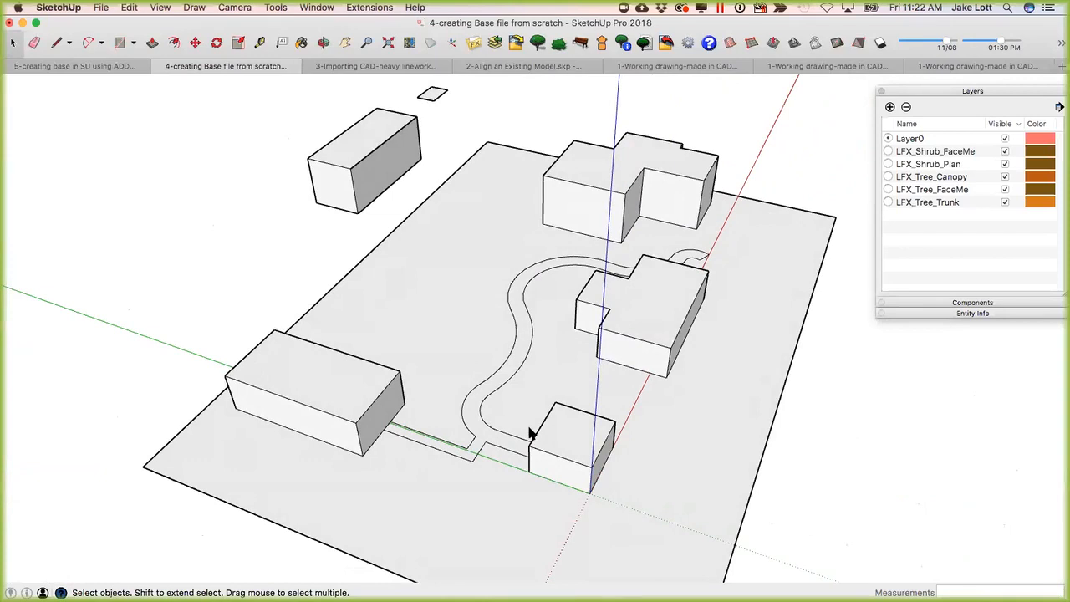
middle_click_drag(645, 331, 373, 335)
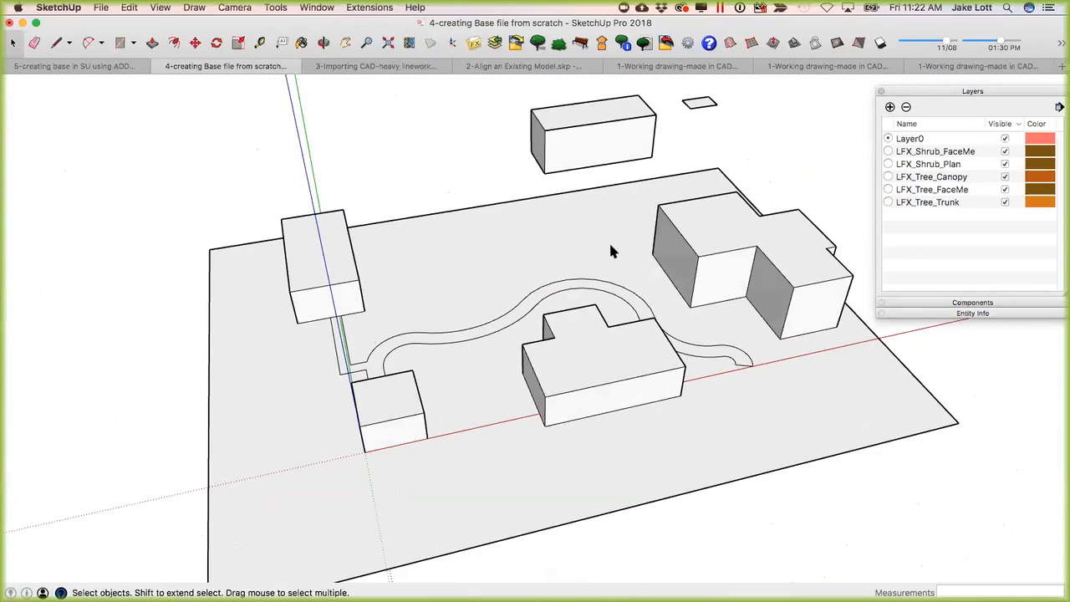
middle_click_drag(466, 257, 468, 213)
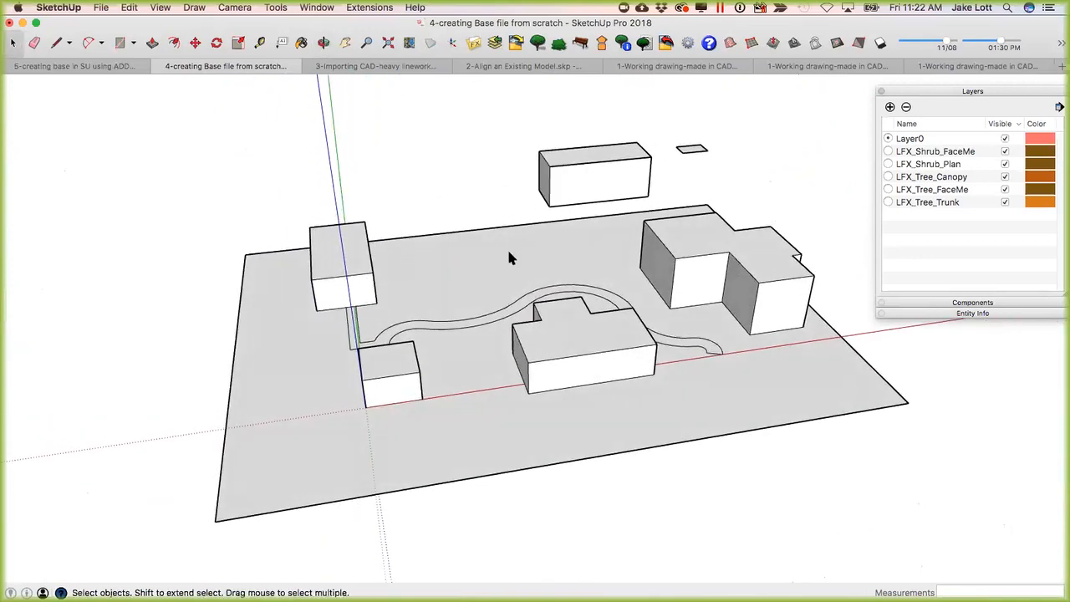
middle_click_drag(461, 399, 521, 344)
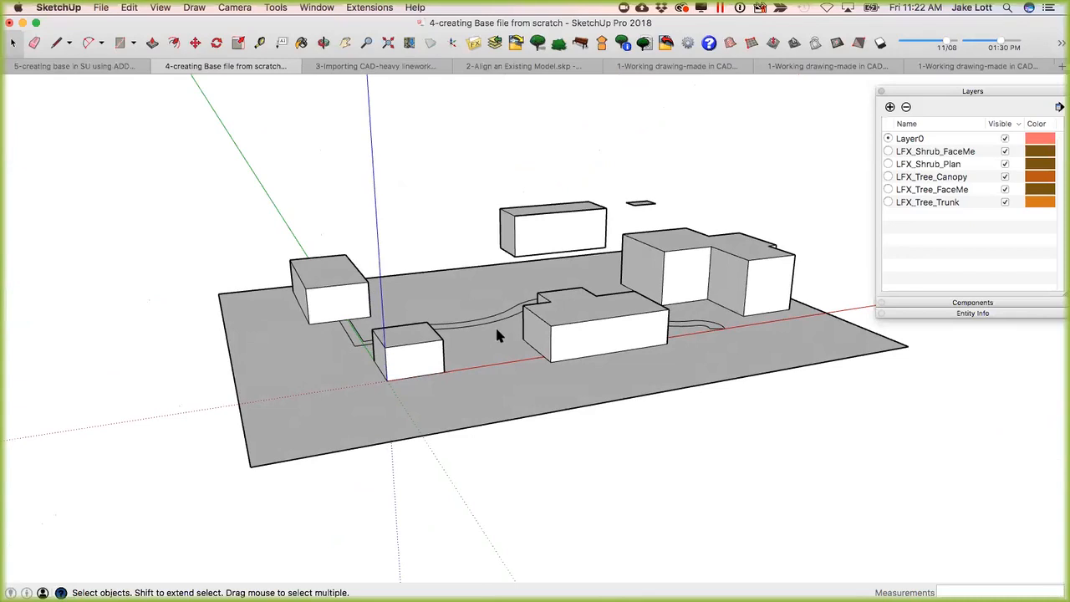
middle_click_drag(548, 305, 429, 341)
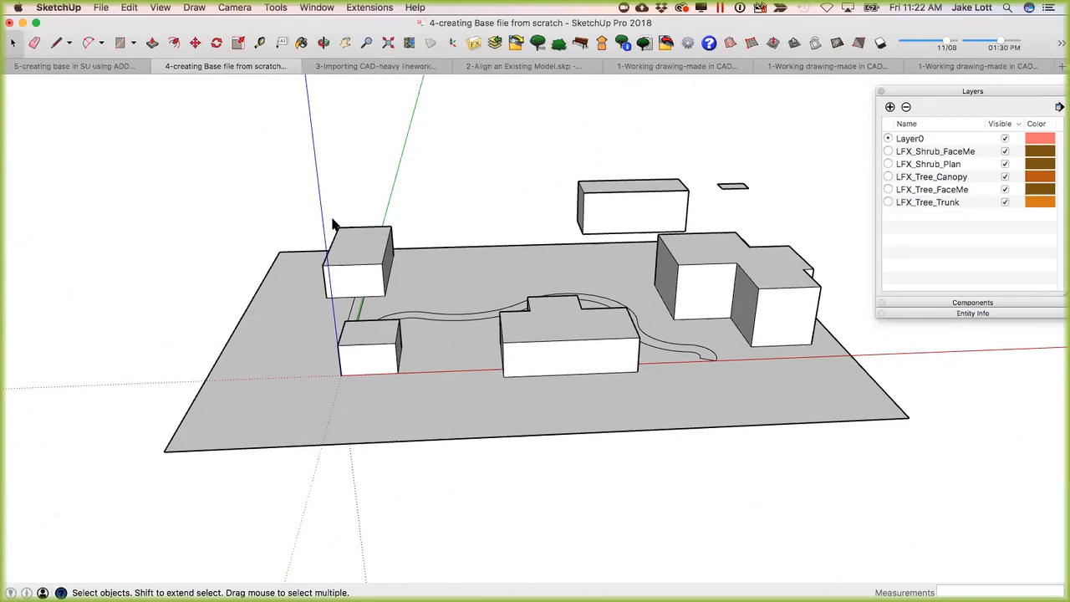
Show the site base in the standard Top view, comparing it with a tilted perspective.
left_click(240, 8)
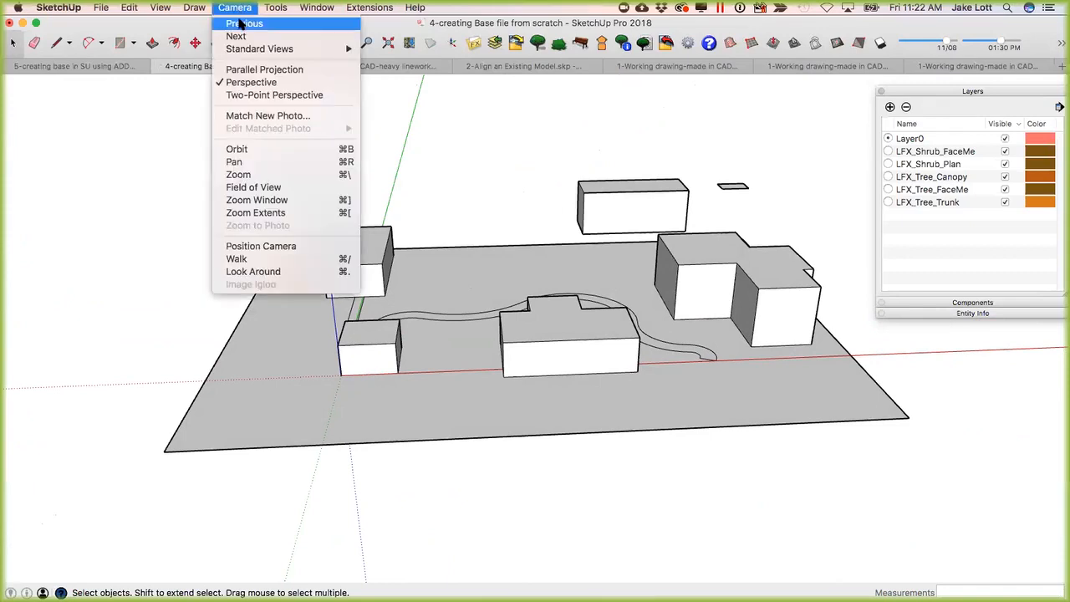
mouse_move(281, 47)
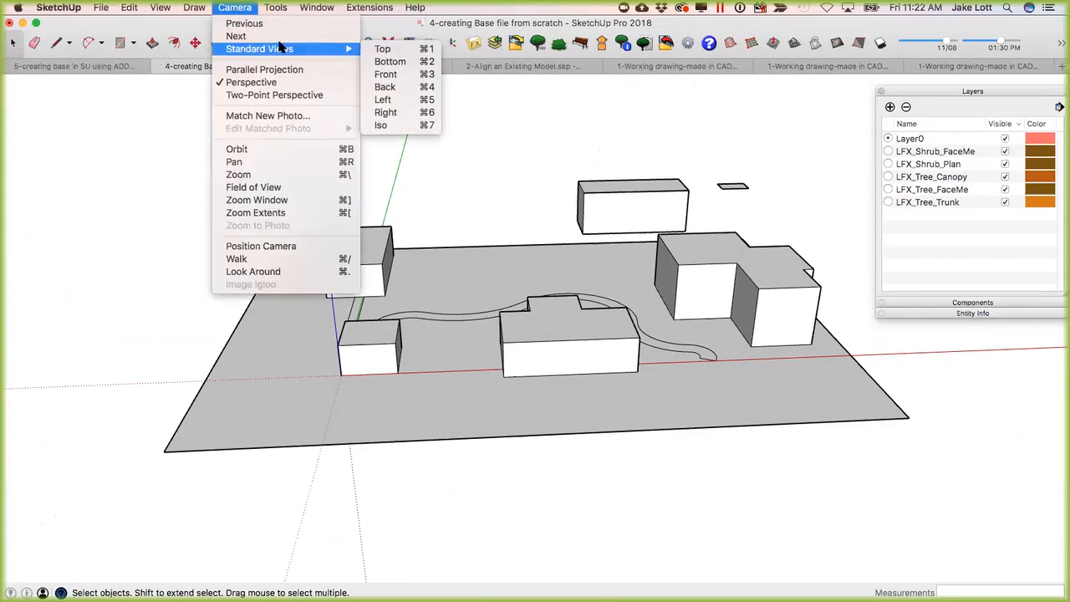
left_click(385, 49)
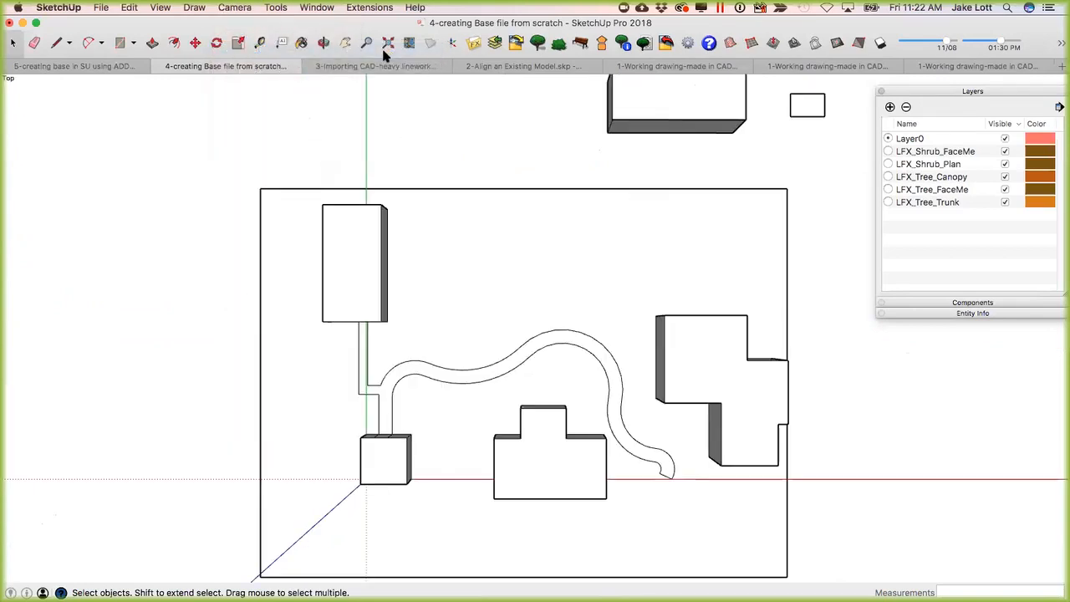
middle_click_drag(427, 473, 431, 126)
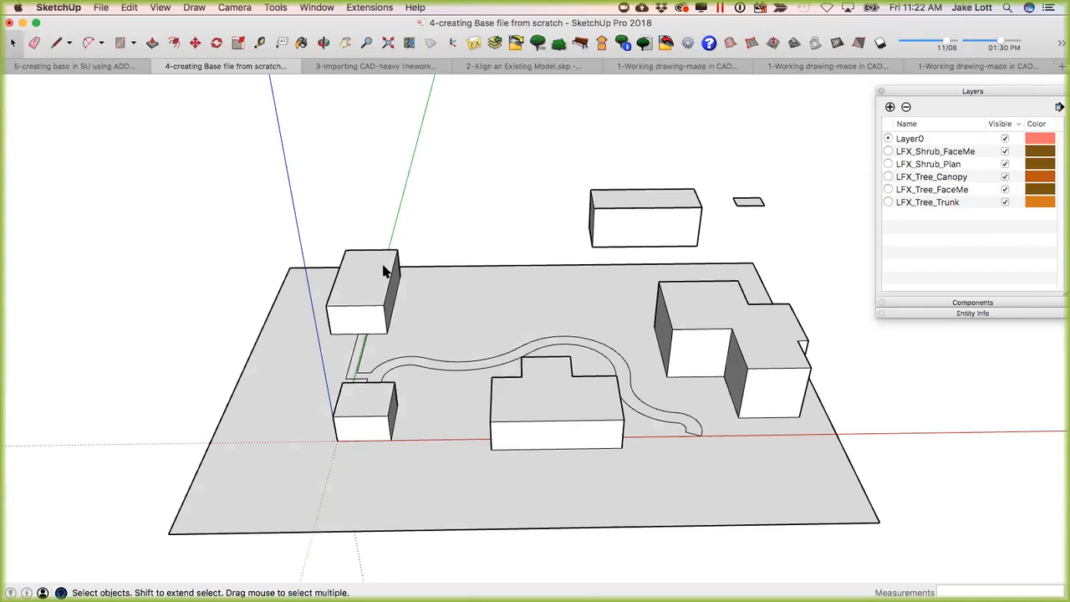
left_click(224, 10)
mouse_move(261, 48)
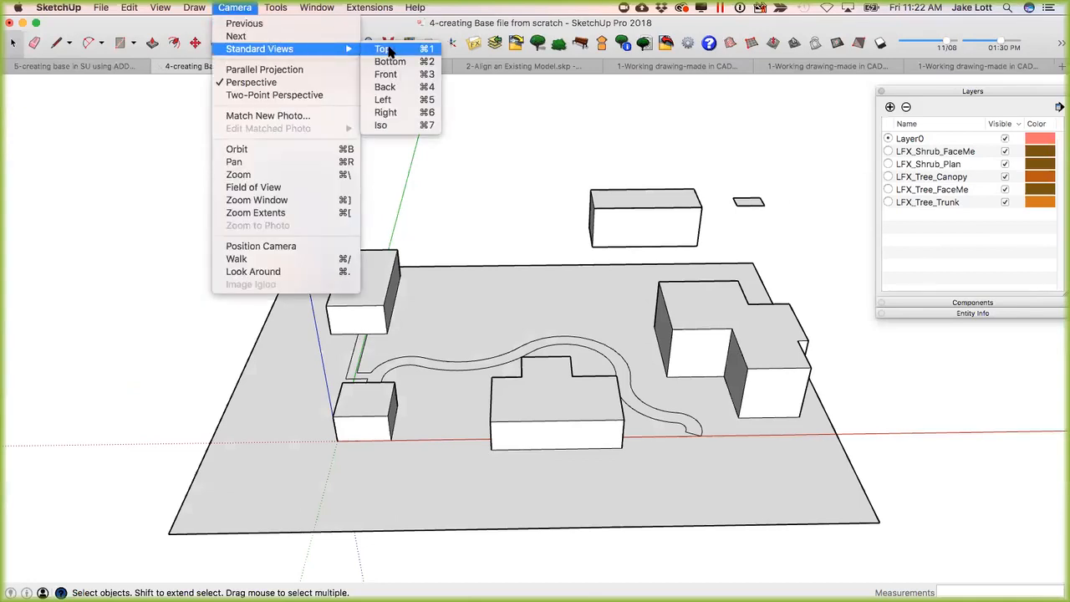
left_click(389, 50)
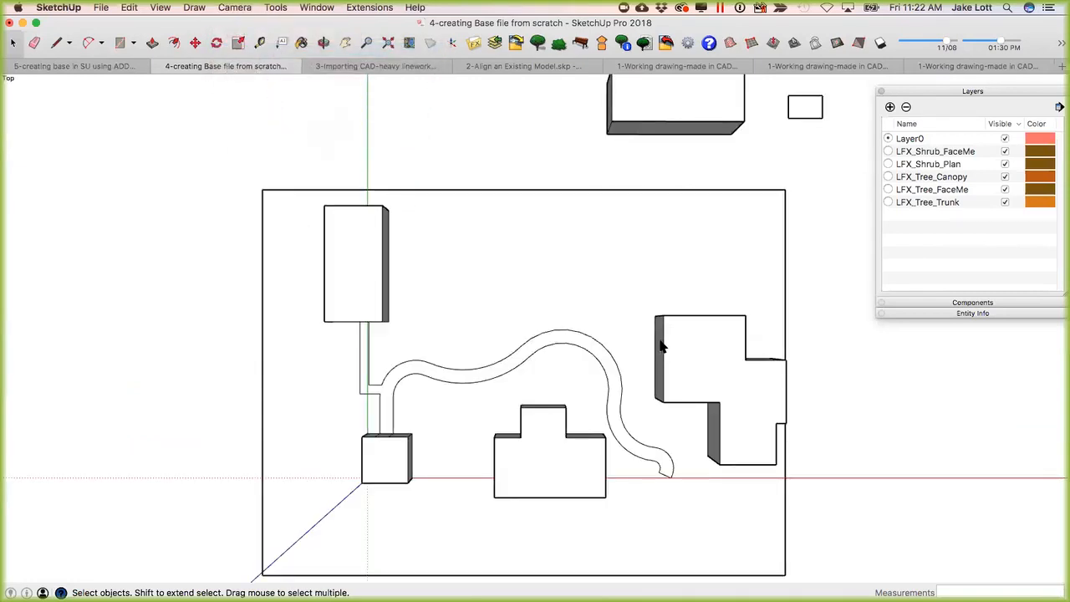
Switch the camera from perspective to Parallel Projection for the Top view of the site base.
scroll(661, 347, "up", 2)
scroll(660, 347, "up", 1)
scroll(487, 433, "down", 1)
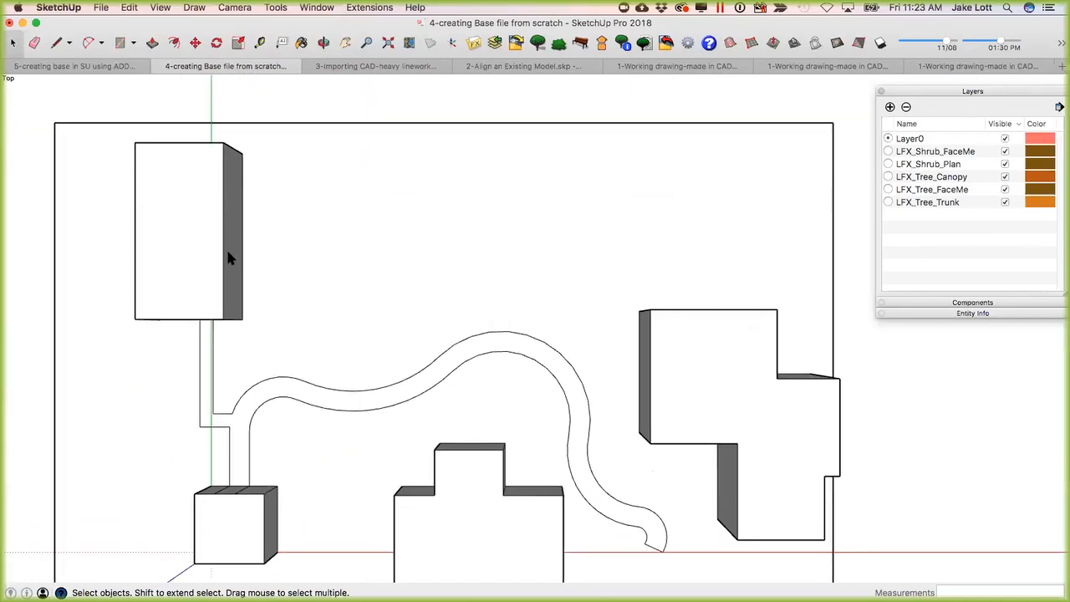
scroll(230, 260, "down", 1)
scroll(231, 260, "down", 1)
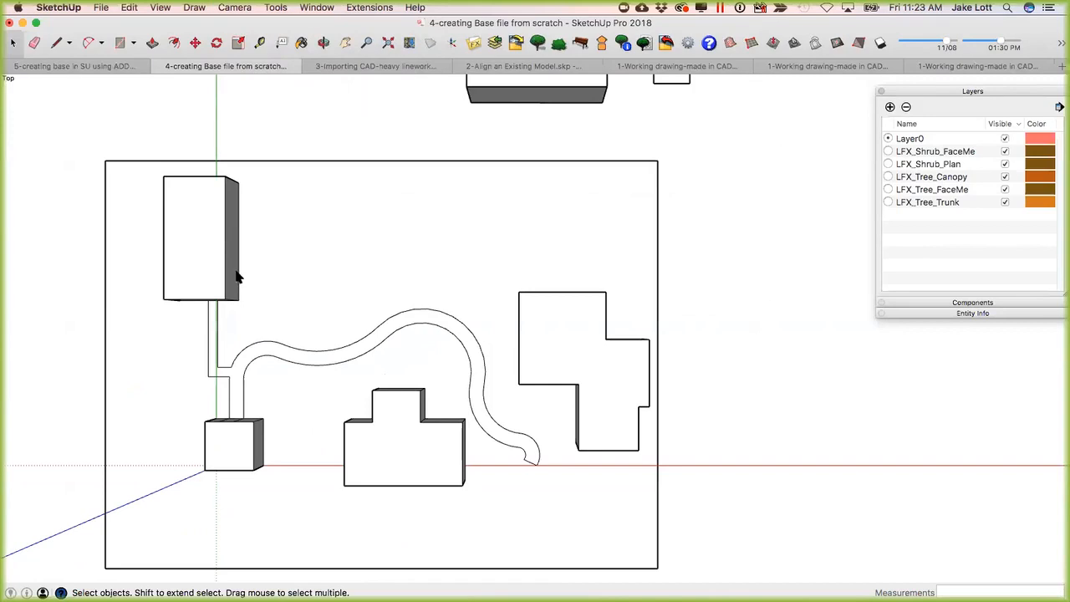
left_click(233, 7)
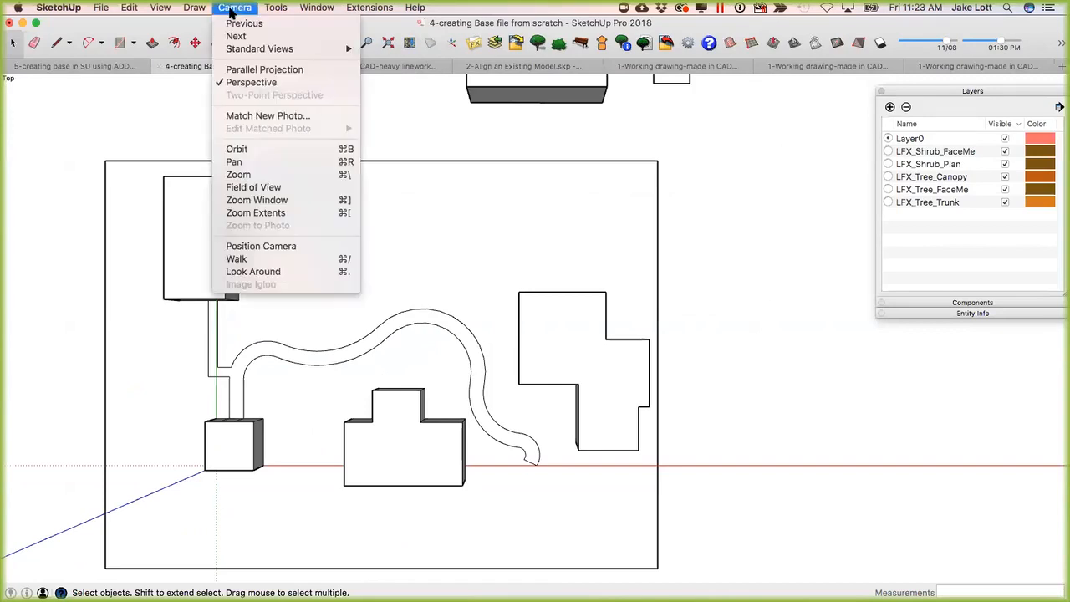
left_click(258, 72)
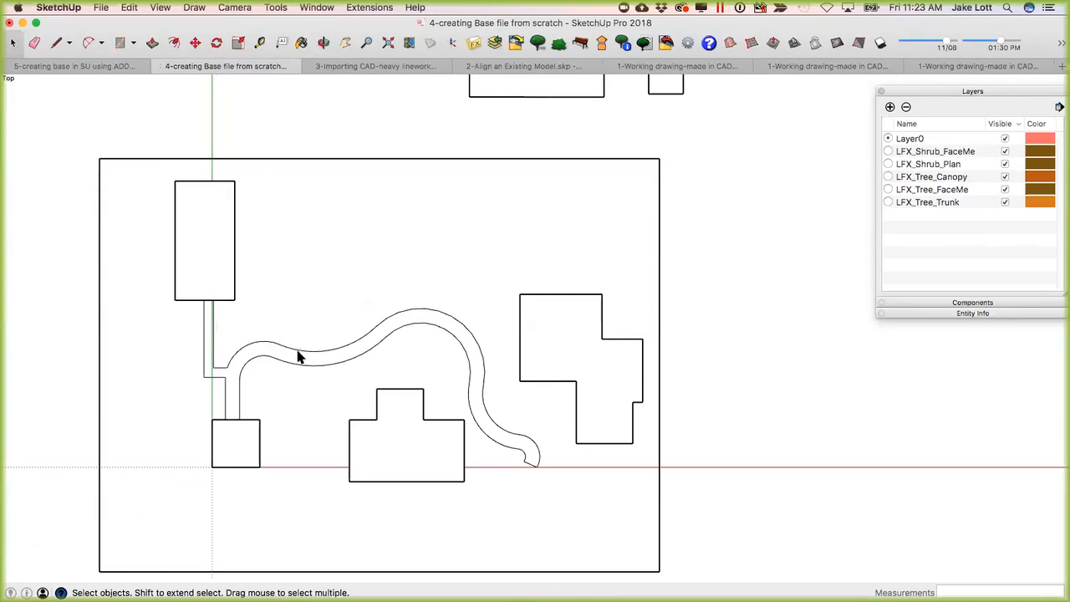
Orbit around the site base in parallel projection and return to the standard Top view.
middle_click_drag(250, 442, 355, 100)
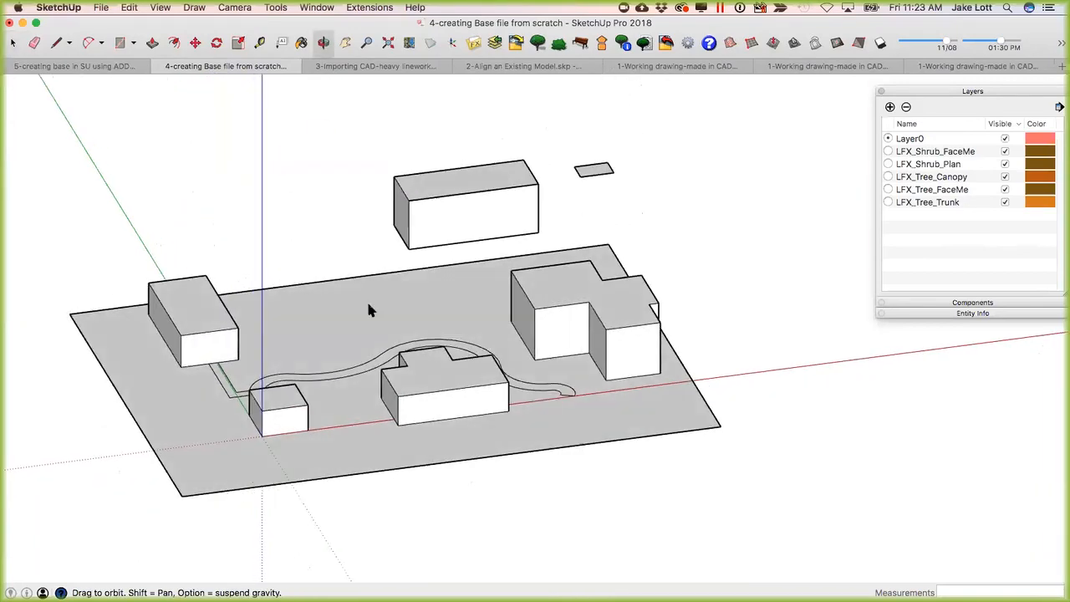
scroll(292, 390, "up", 5)
middle_click_drag(356, 387, 291, 369)
middle_click_drag(731, 252, 406, 334)
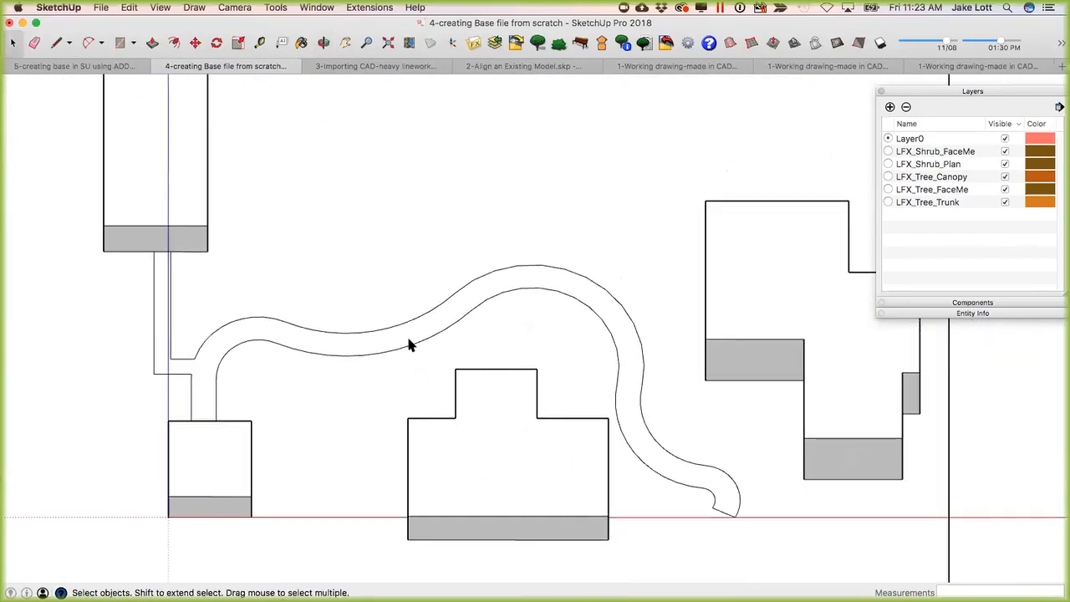
key("super+1")
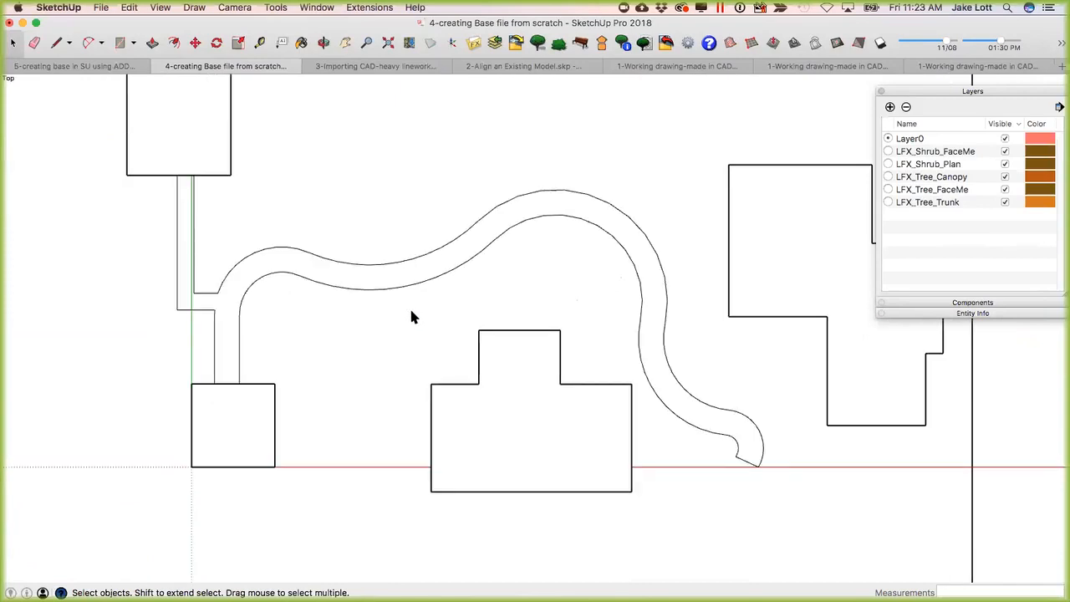
scroll(410, 311, "down", 3)
scroll(411, 311, "down", 1)
scroll(493, 259, "down", 2)
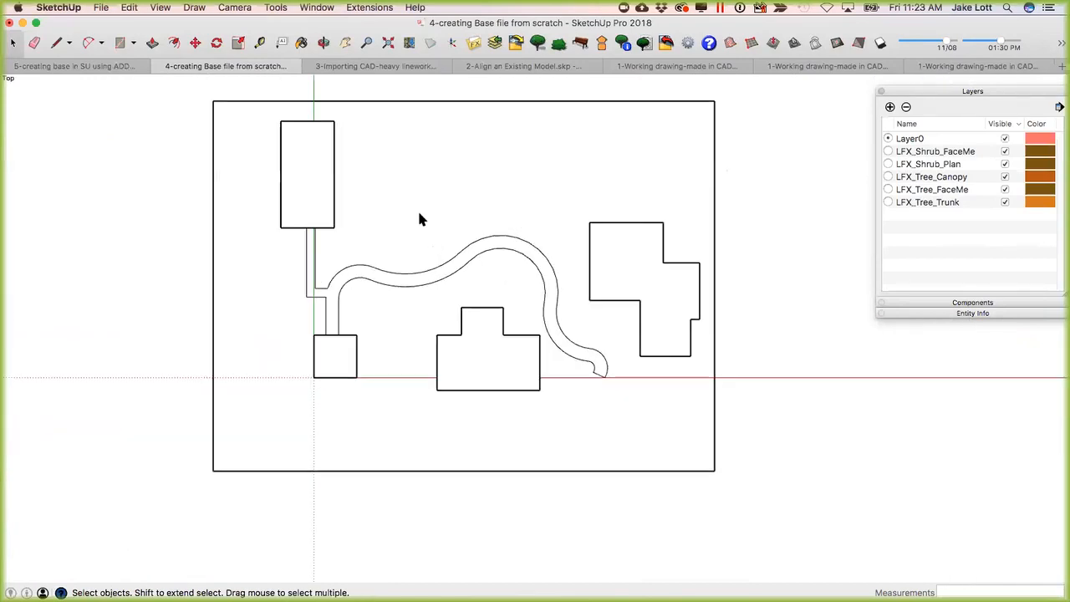
scroll(284, 328, "up", 1)
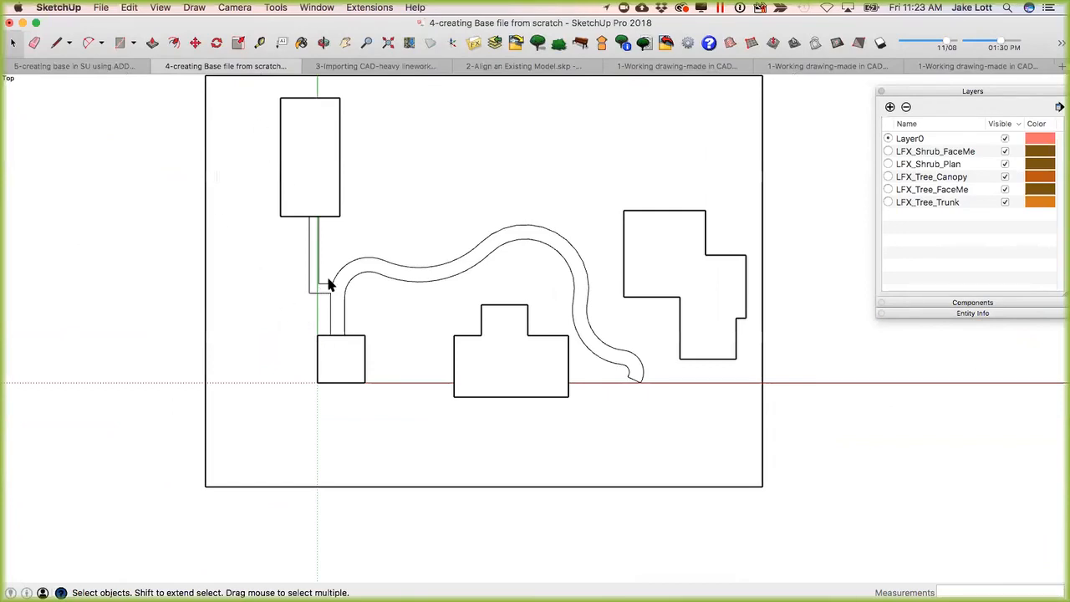
Compare perspective with parallel projection in the Top view, ending in parallel projection with the whole model framed.
middle_click_drag(328, 285, 327, 282)
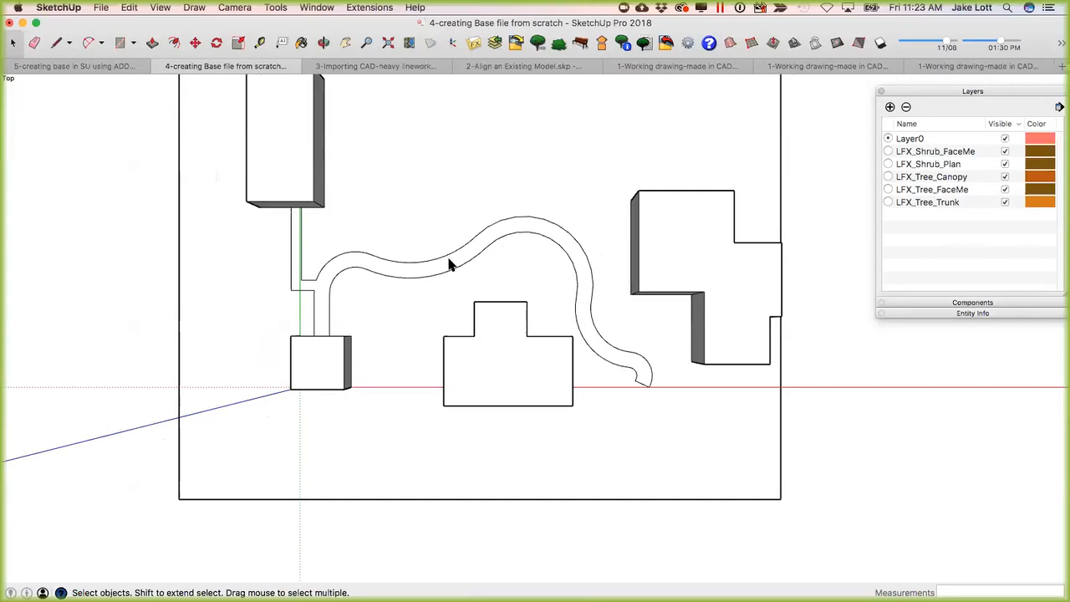
key("shift+p")
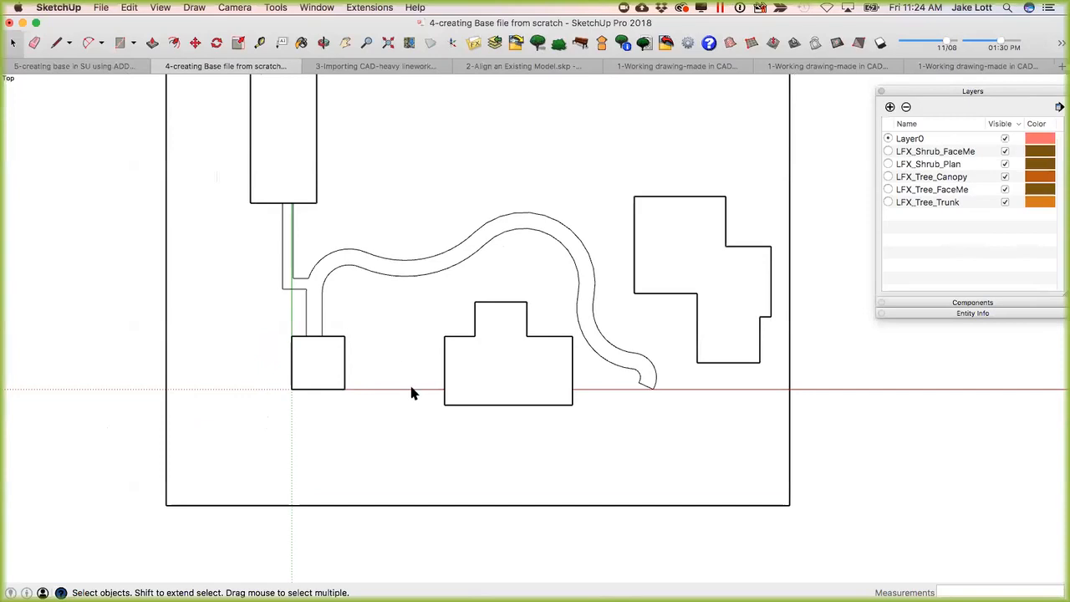
scroll(657, 377, "up", 2)
scroll(671, 279, "down", 2)
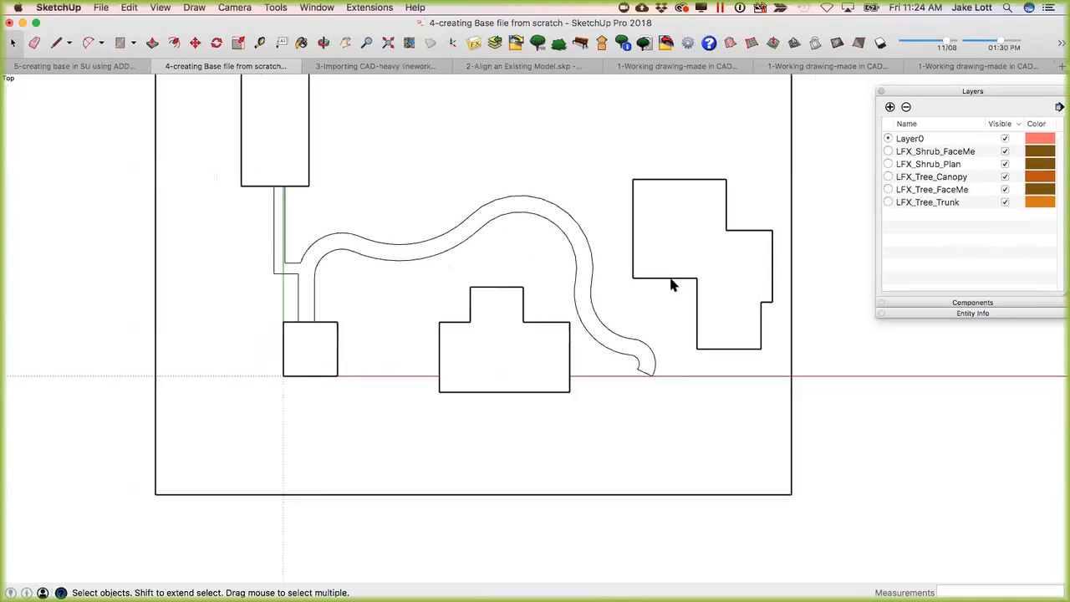
scroll(670, 285, "down", 3)
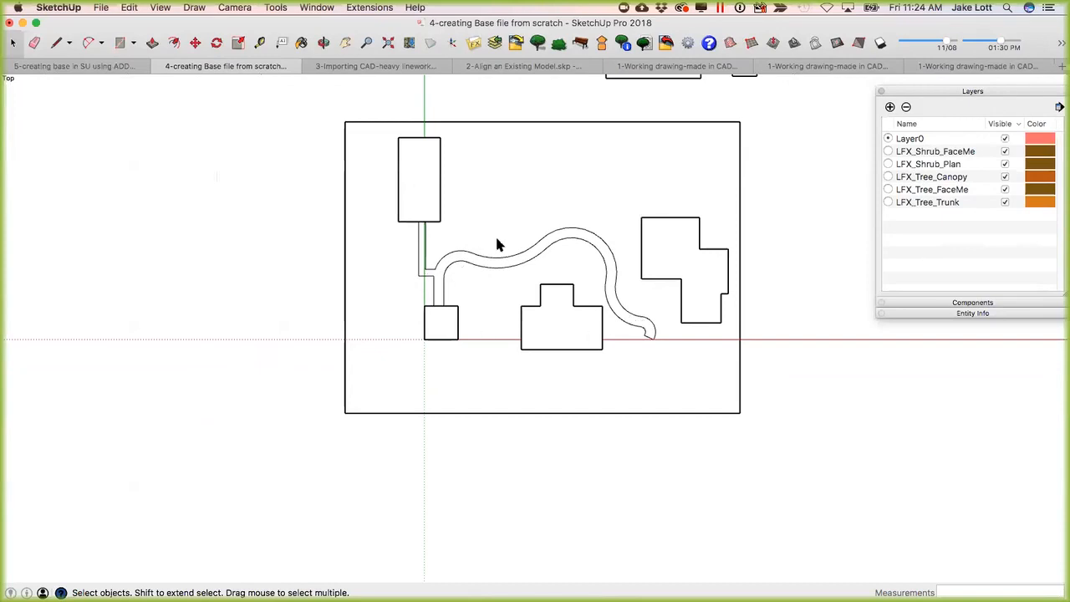
middle_click_drag(454, 262, 449, 297, "shift")
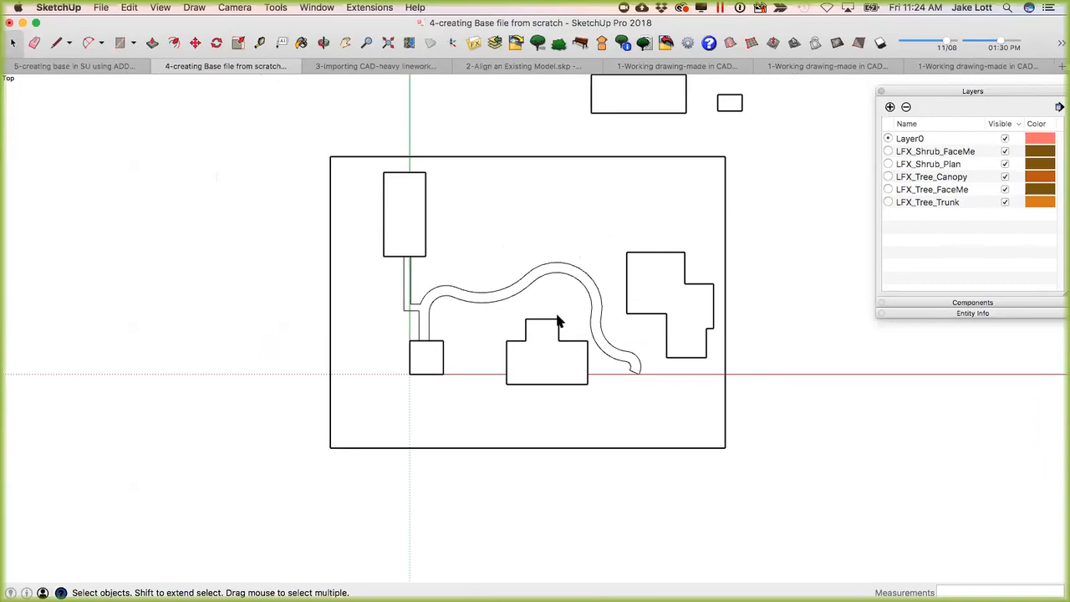
key("super+shift+e")
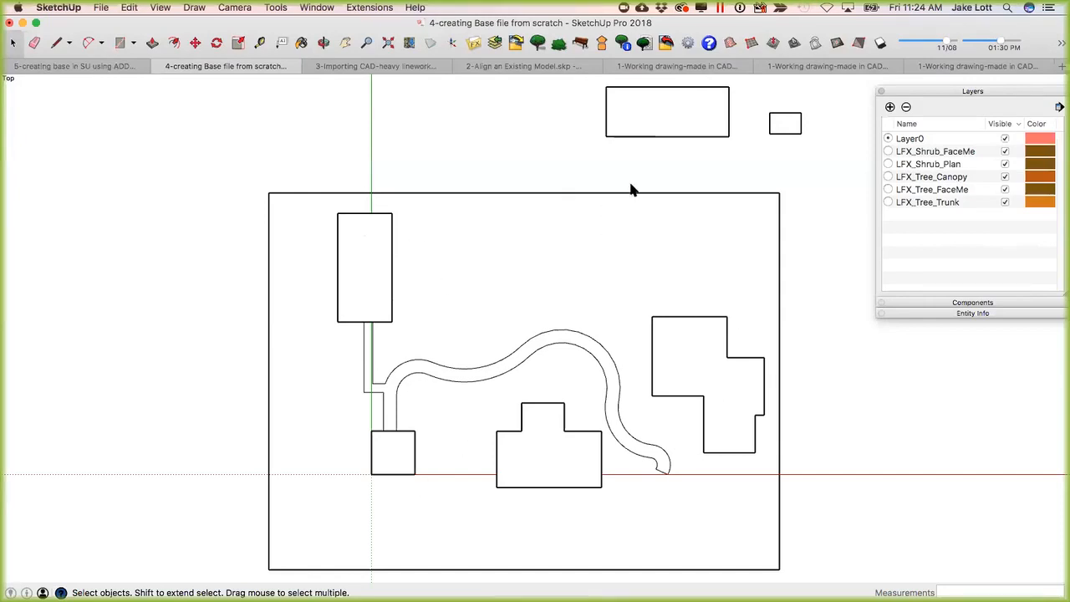
Export the Top view as a 2D AutoCAD DWG file named "4-creating Base file from scratch- linework" on the Desktop.
left_click(100, 8)
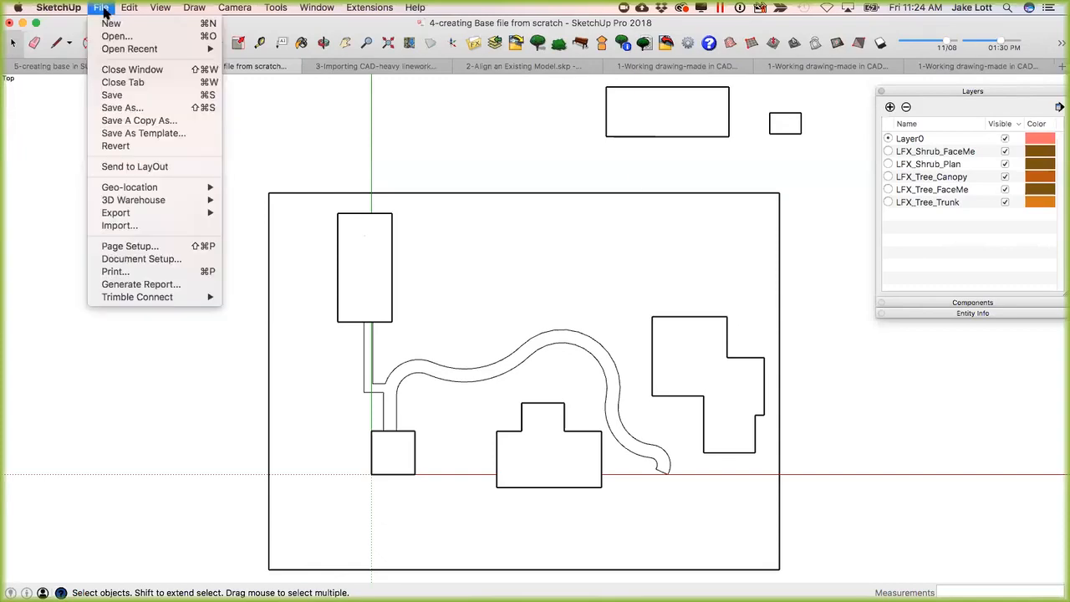
mouse_move(156, 214)
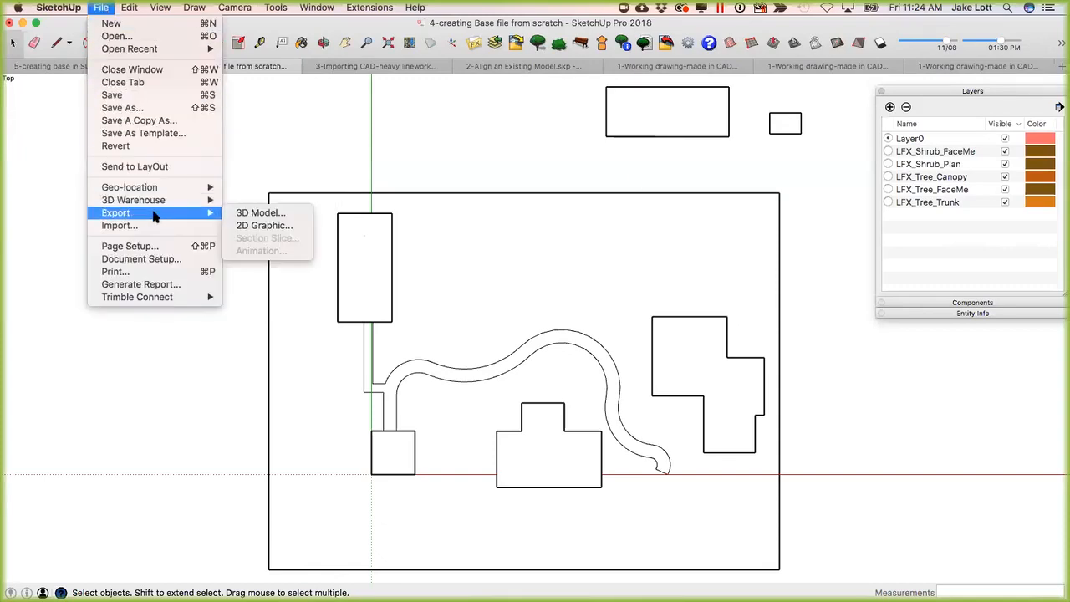
left_click(266, 227)
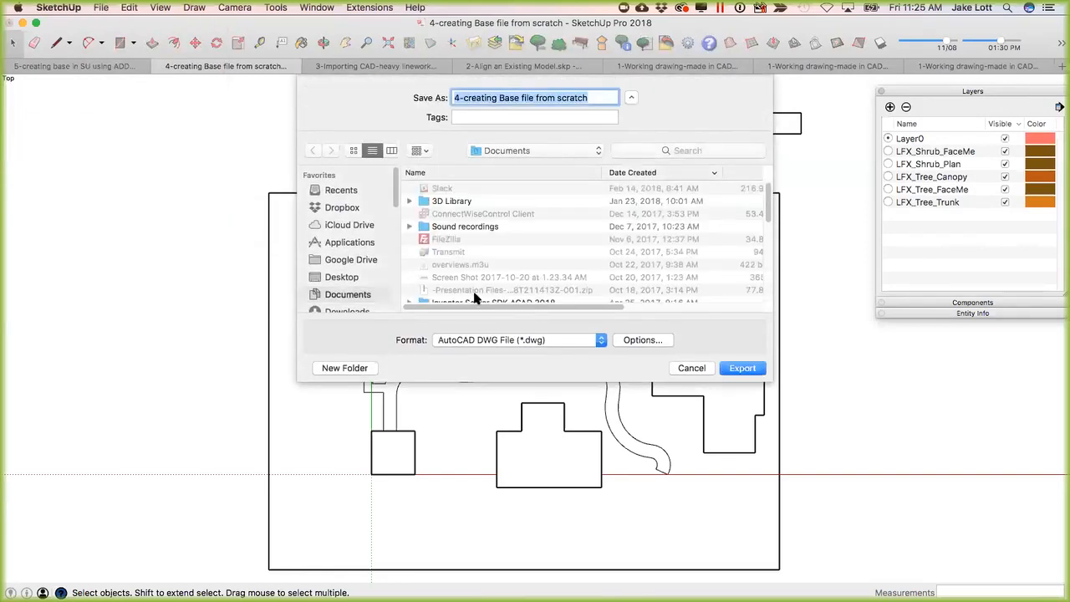
left_click(601, 342)
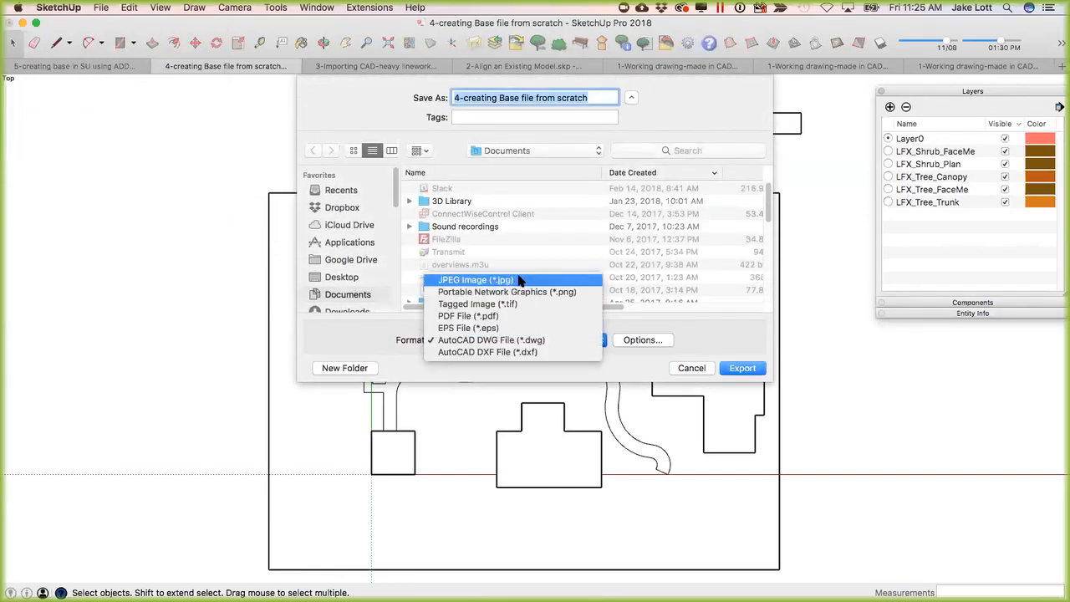
left_click(469, 340)
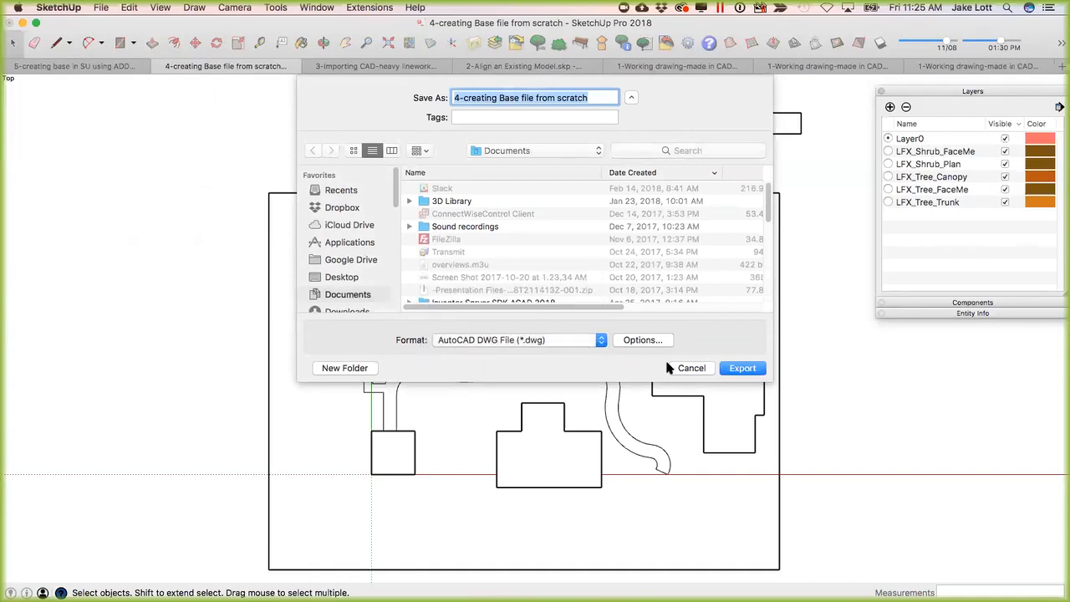
left_click(329, 278)
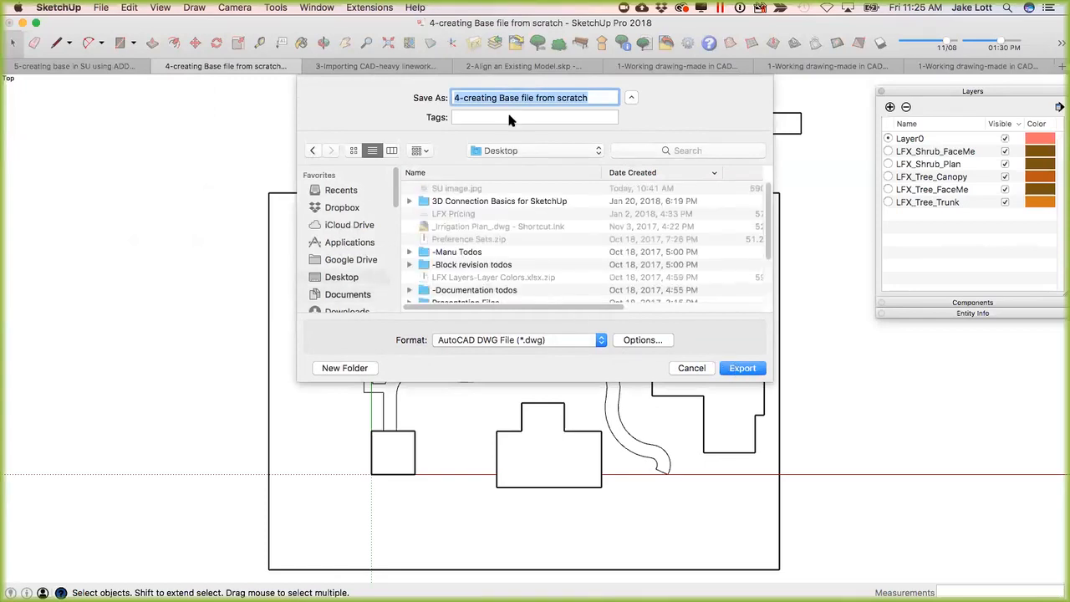
left_click(590, 97)
type("- linework")
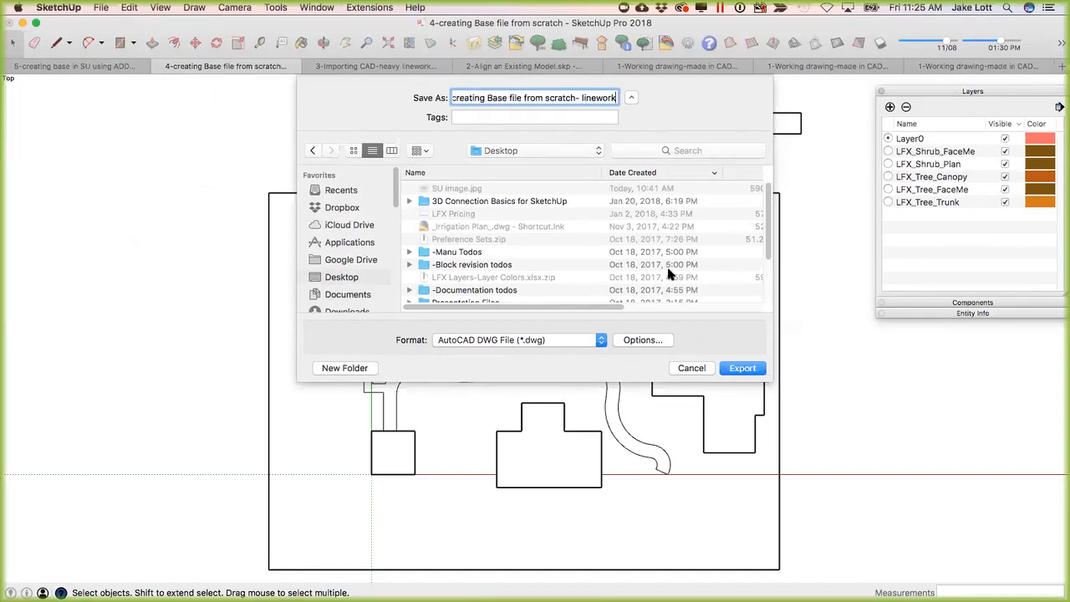
left_click(740, 373)
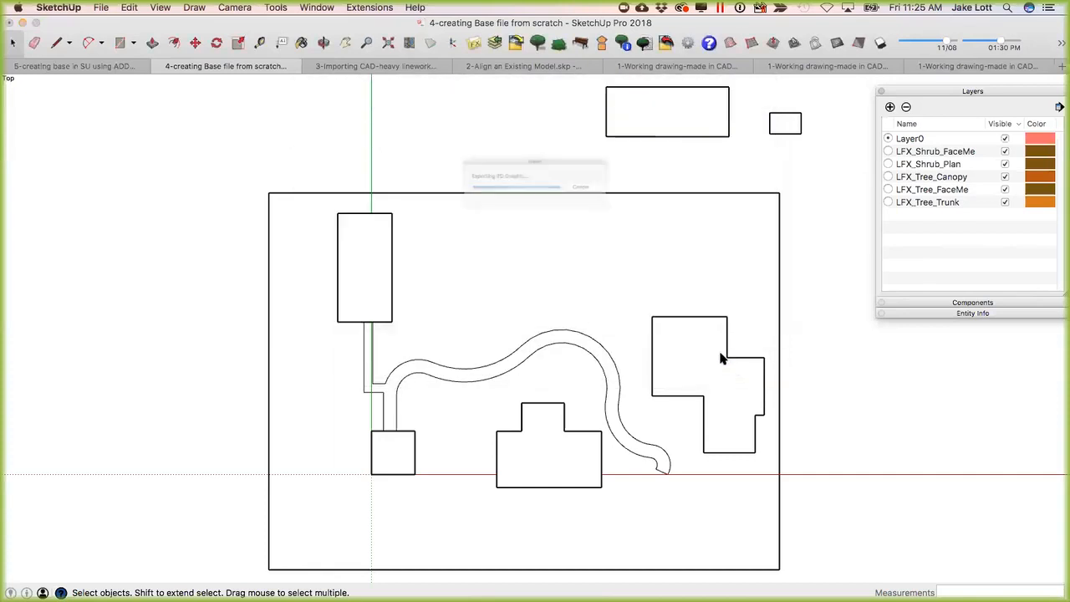
left_click(700, 267)
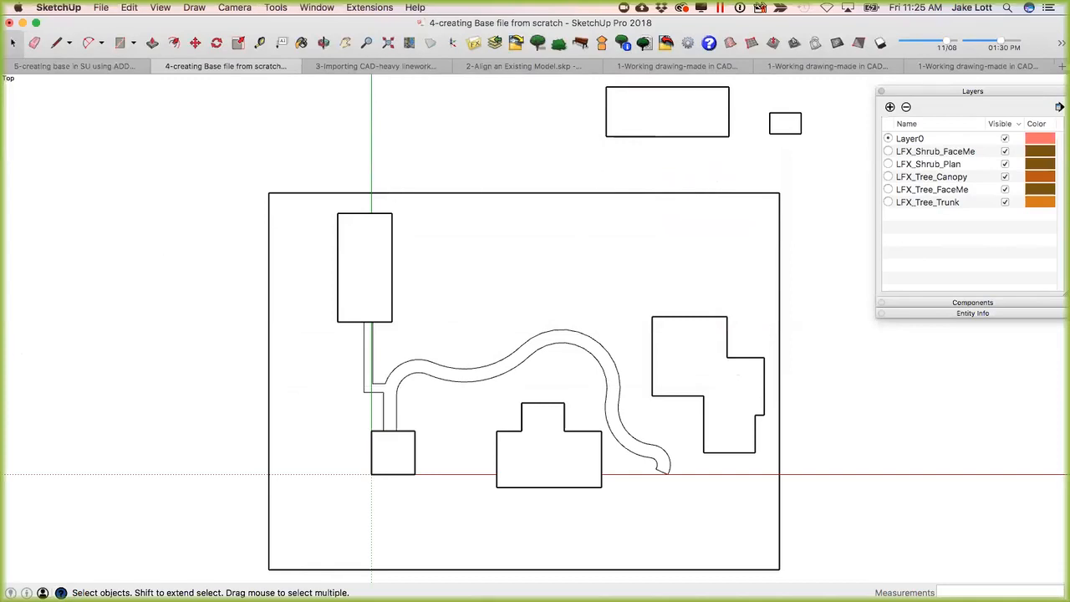
Switch to F/X CAD and open the exported linework DWG, continuing past the missing NLS files and foreign DWG alerts.
key("super+Tab")
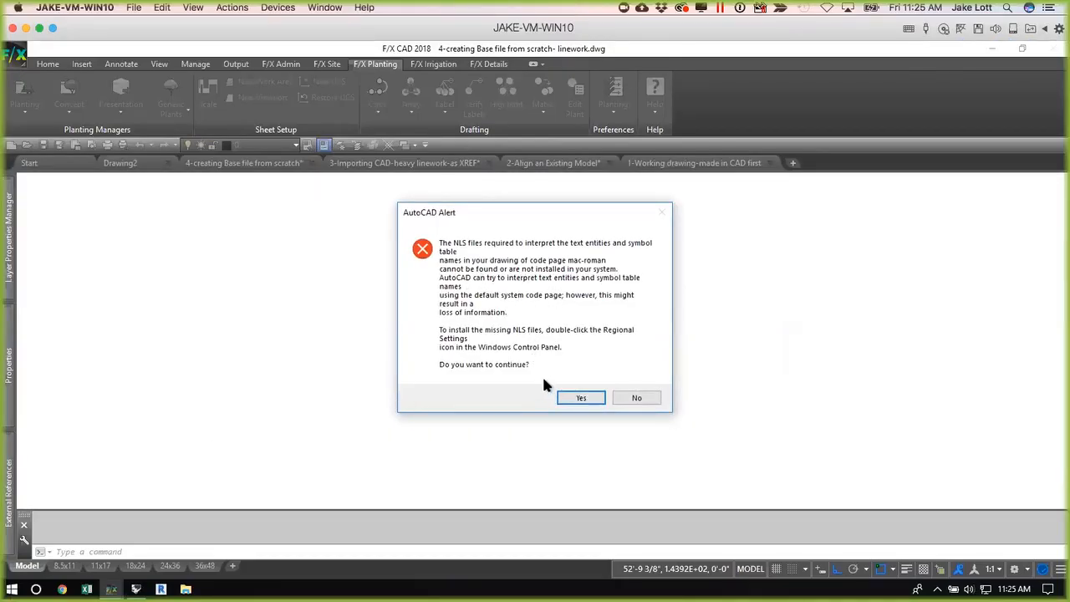
left_click(580, 399)
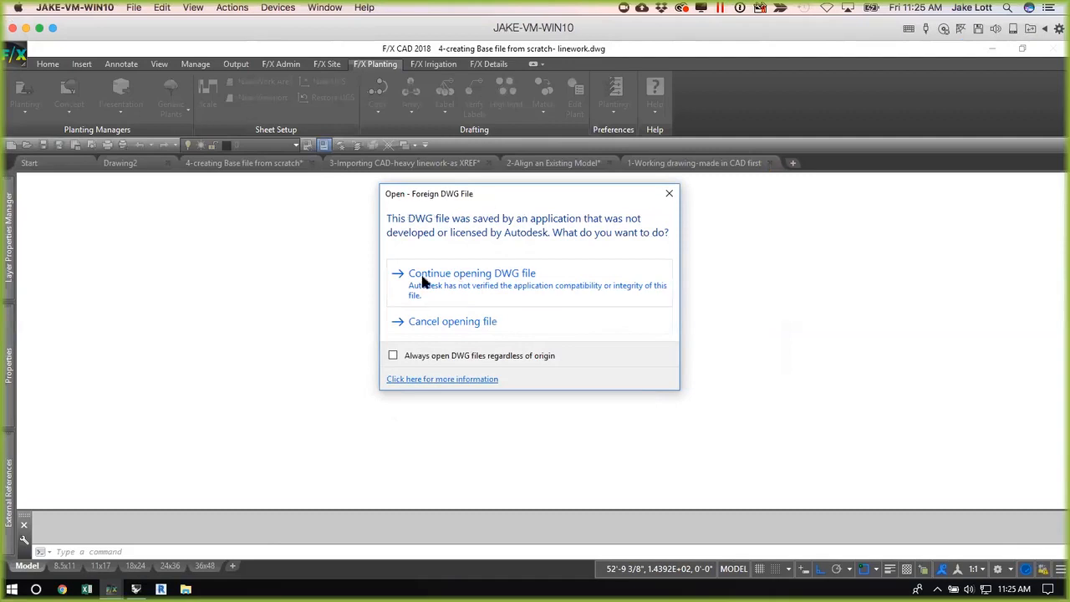
left_click(441, 282)
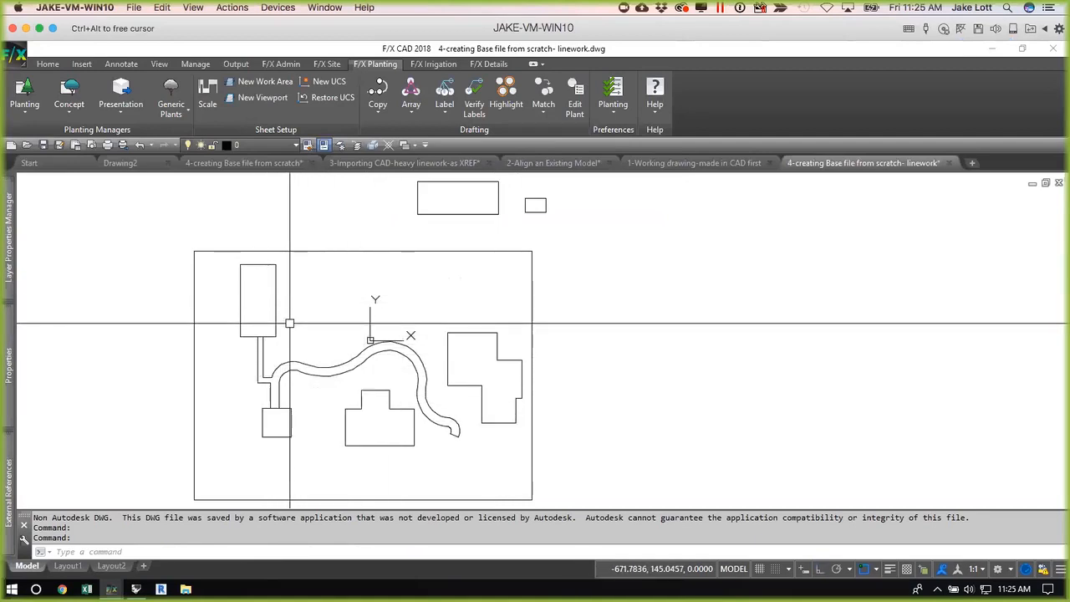
middle_click_drag(318, 343, 349, 345)
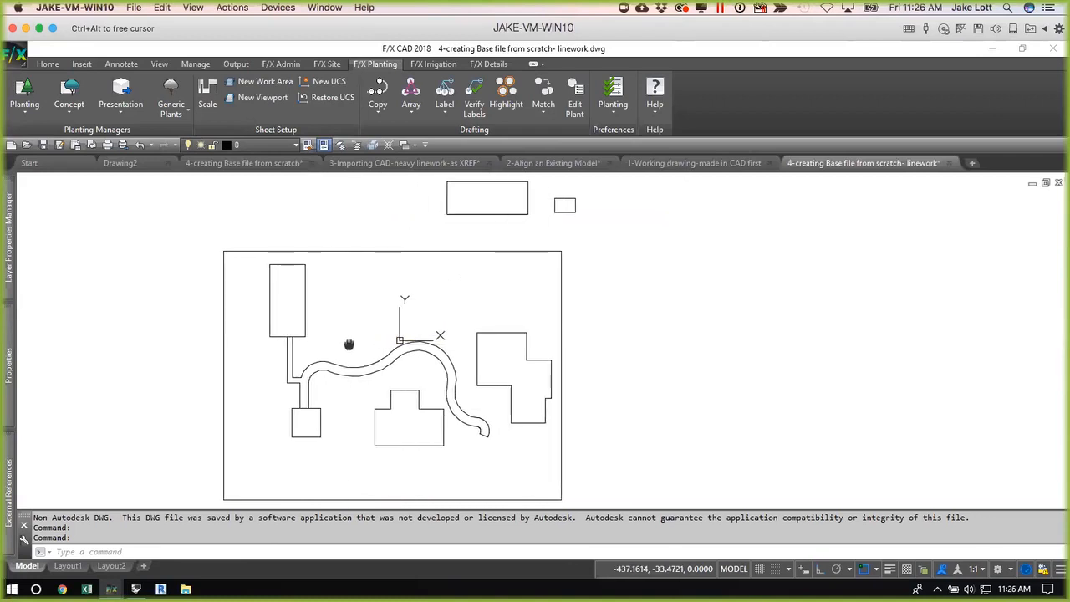
scroll(341, 339, "down", 3)
scroll(333, 333, "up", 5)
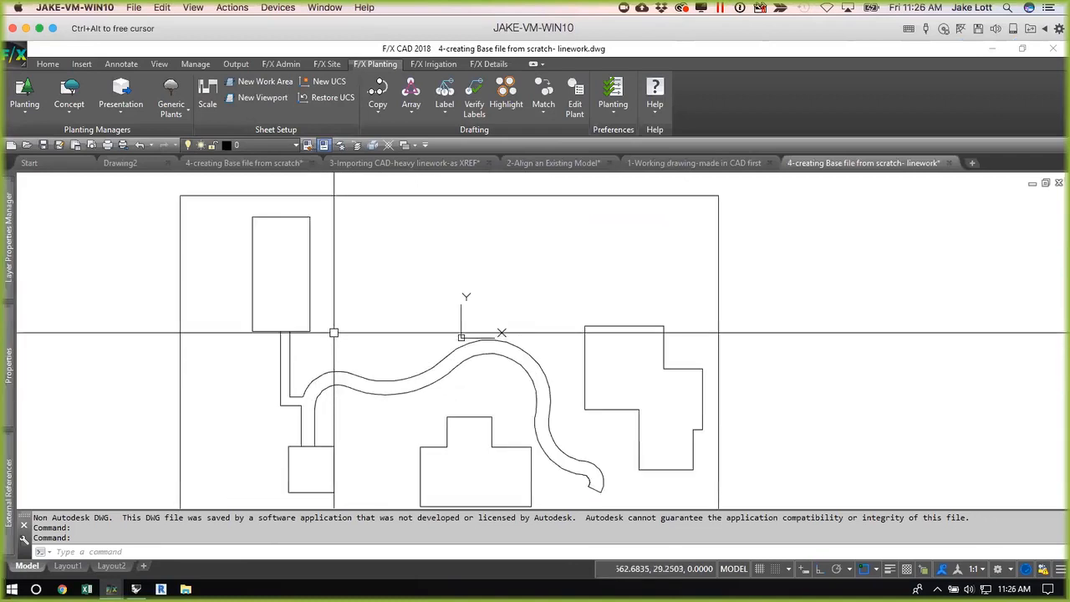
Select the two long edges of the rectangular building one at a time to examine its exported linework.
left_click(253, 239)
left_click(220, 229)
left_click(220, 229)
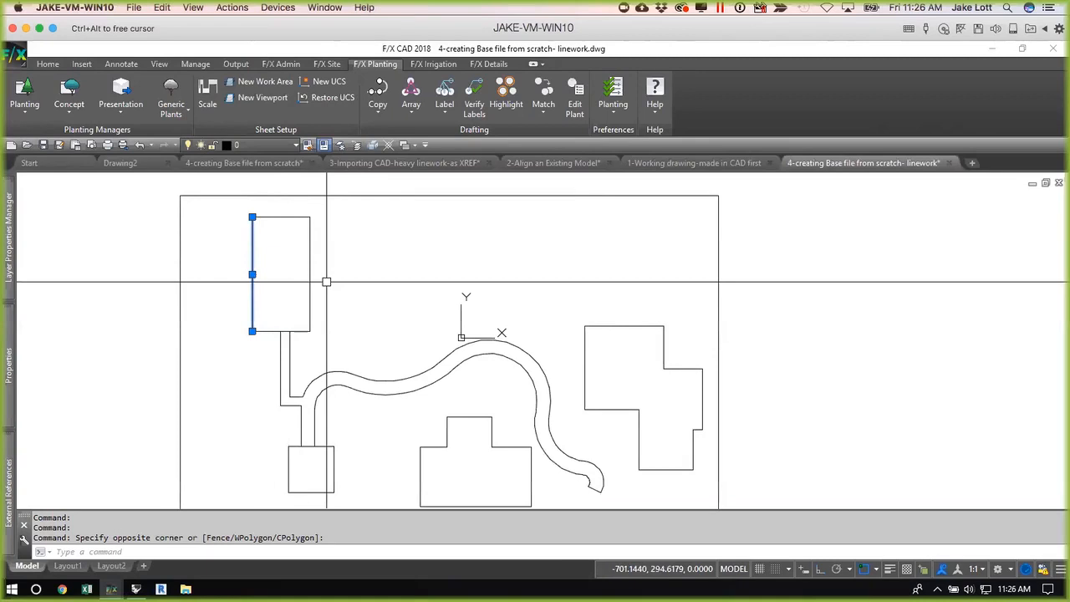
key("Escape")
left_click(309, 271)
key("Escape")
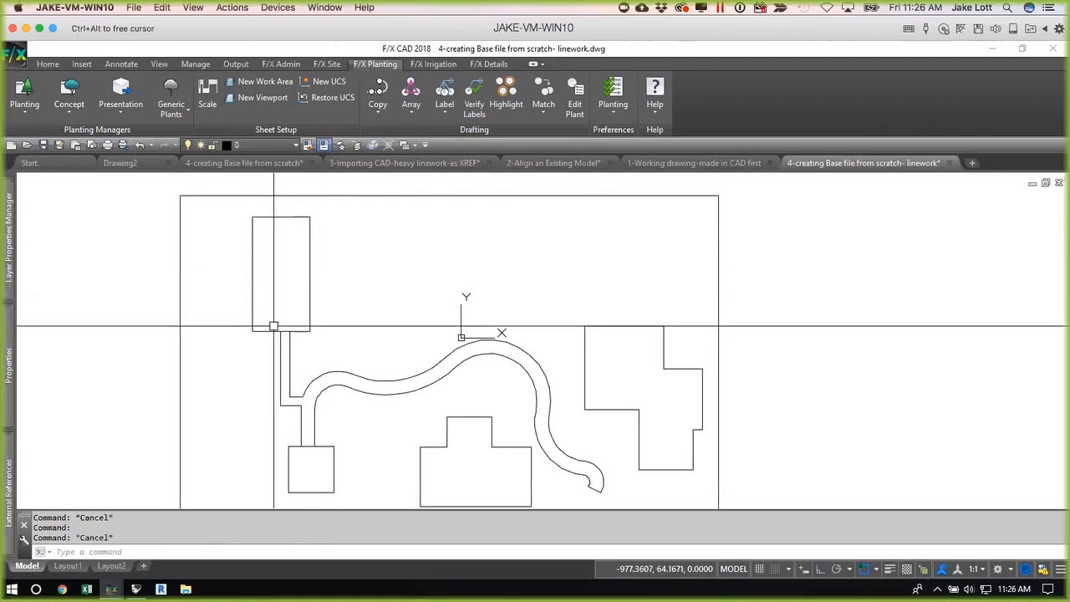
Select successive segments along the curved path's outer edge to examine how the curve was exported, clearing the selection after checking.
left_click(311, 382)
scroll(347, 371, "up", 3)
left_click(347, 369)
scroll(322, 366, "up", 2)
left_click(323, 368)
left_click(301, 375)
left_click(357, 365)
key("Escape")
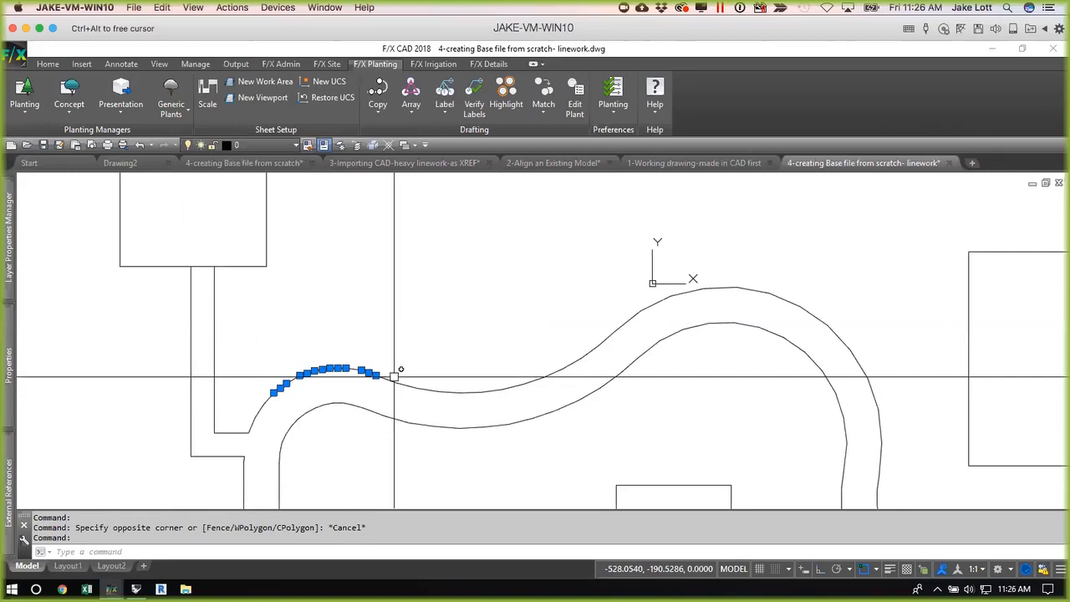
left_click(422, 388)
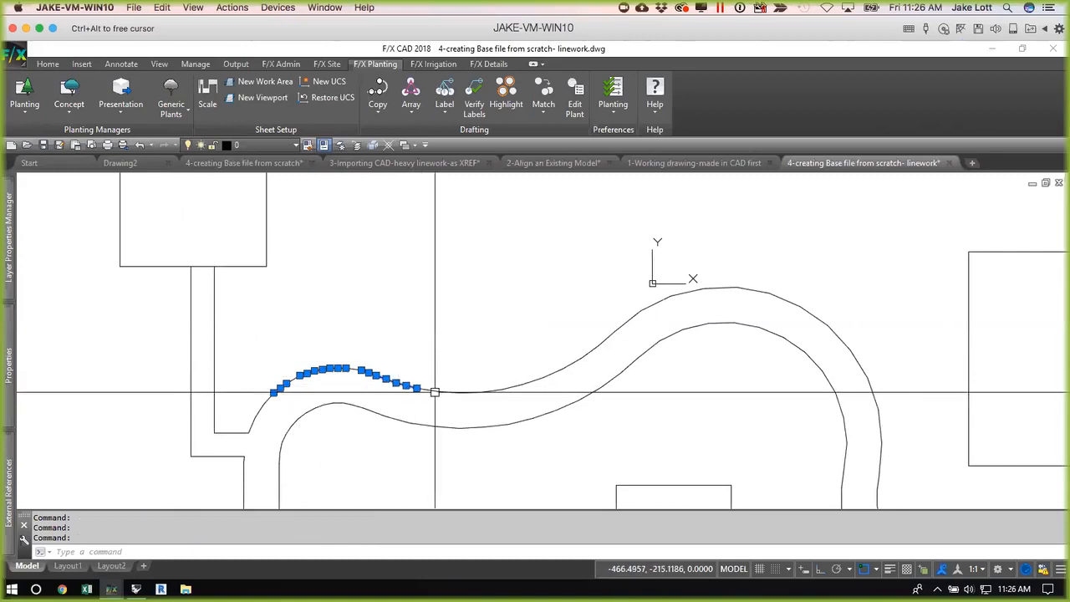
key("Escape")
left_click(442, 389)
left_click(502, 390)
left_click(534, 380)
left_click(571, 365)
left_click(607, 339)
mouse_move(607, 339)
key("Escape")
Check the upper edge of the T-shaped building by selecting it, and clear the selection.
scroll(604, 332, "down", 5)
middle_click_drag(521, 321, 466, 386)
left_click(538, 395)
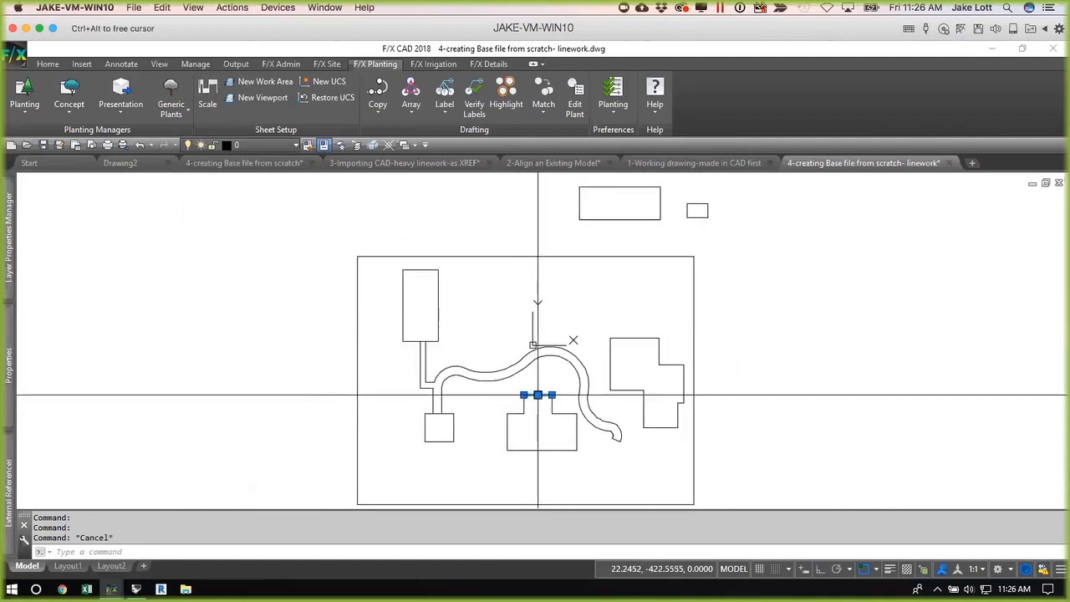
key("Escape")
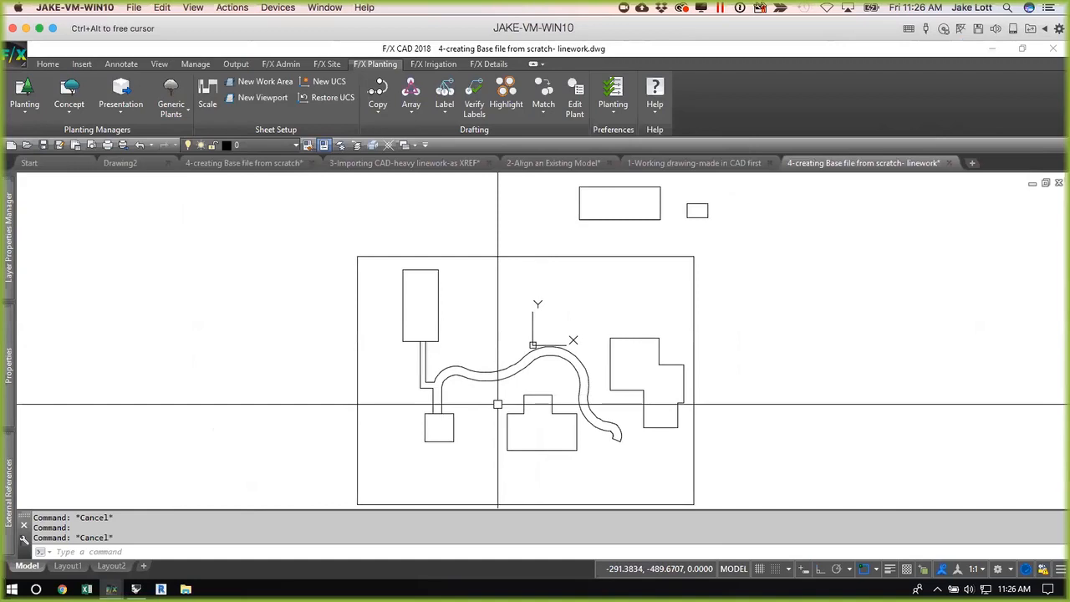
Join the curved path's exported segments with SUPERJOIN, starting from its lower edge, and clear the selection after checking it.
type("superj")
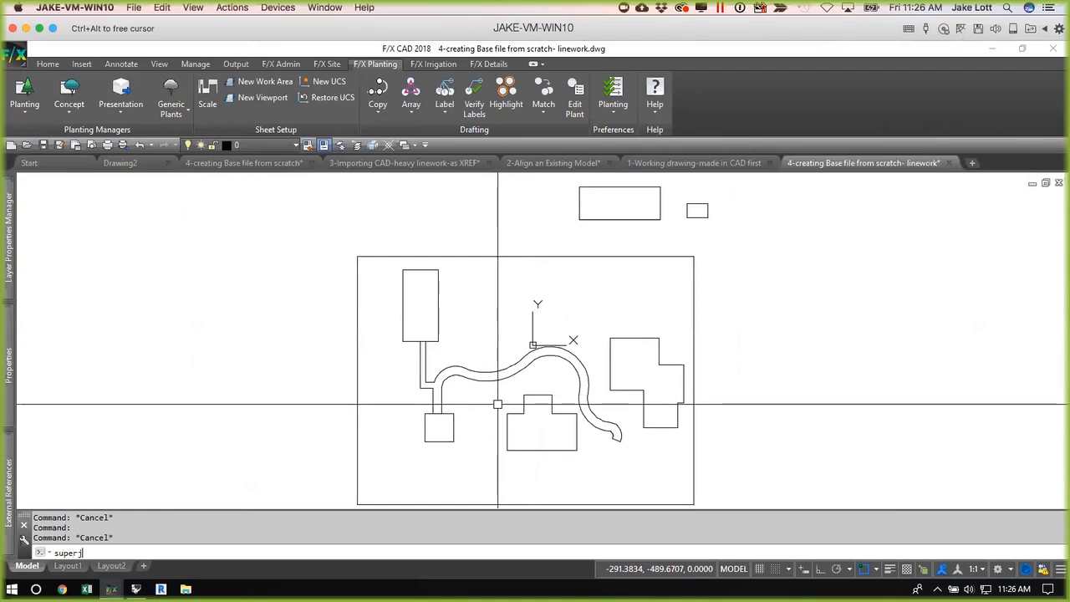
key("Return")
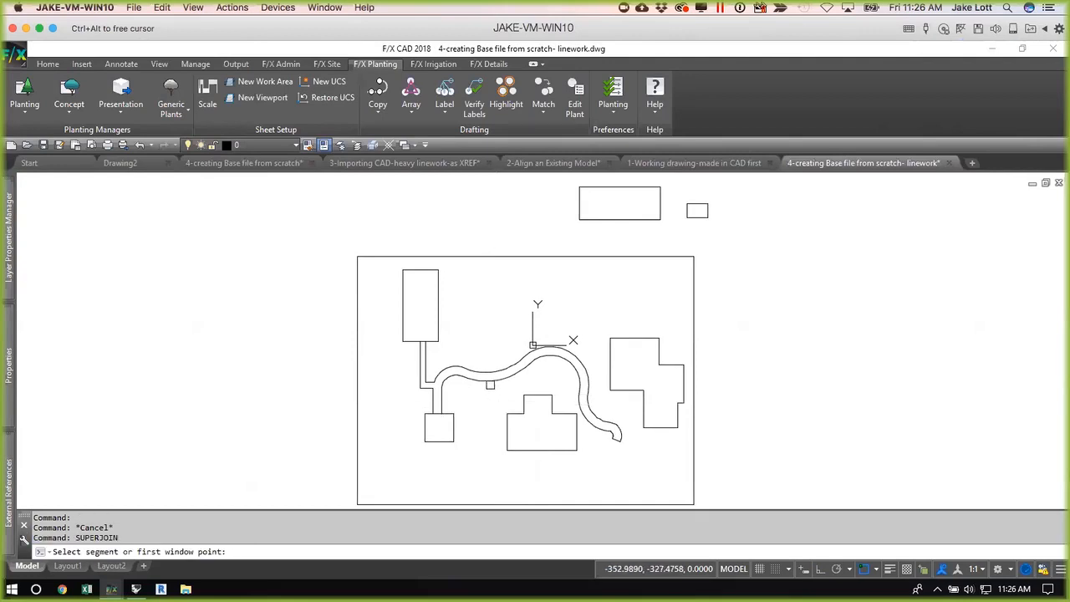
left_click(490, 383)
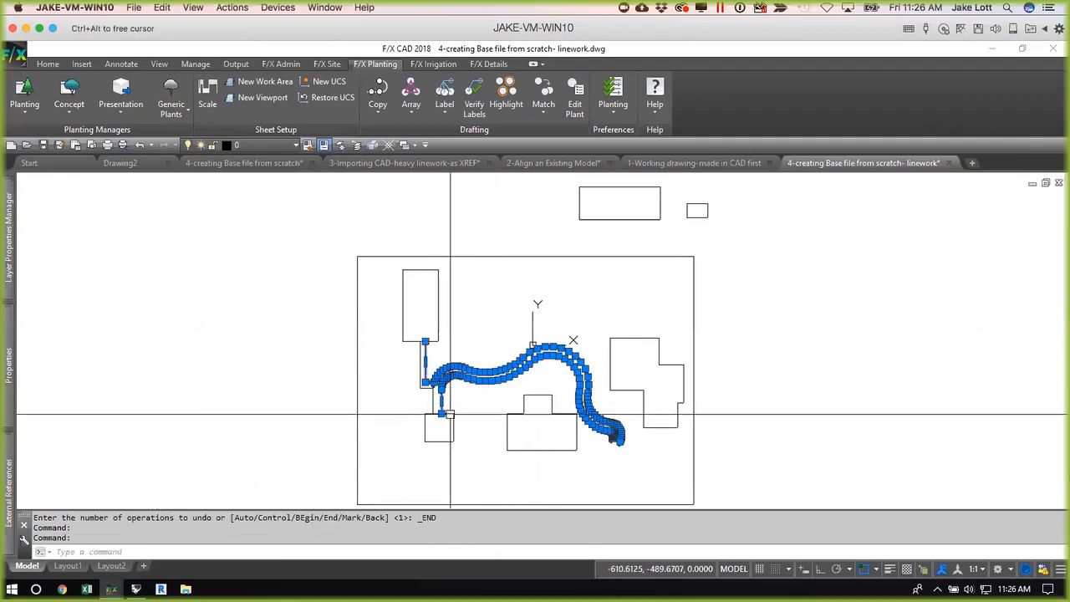
scroll(458, 428, "up", 2)
scroll(521, 424, "up", 2)
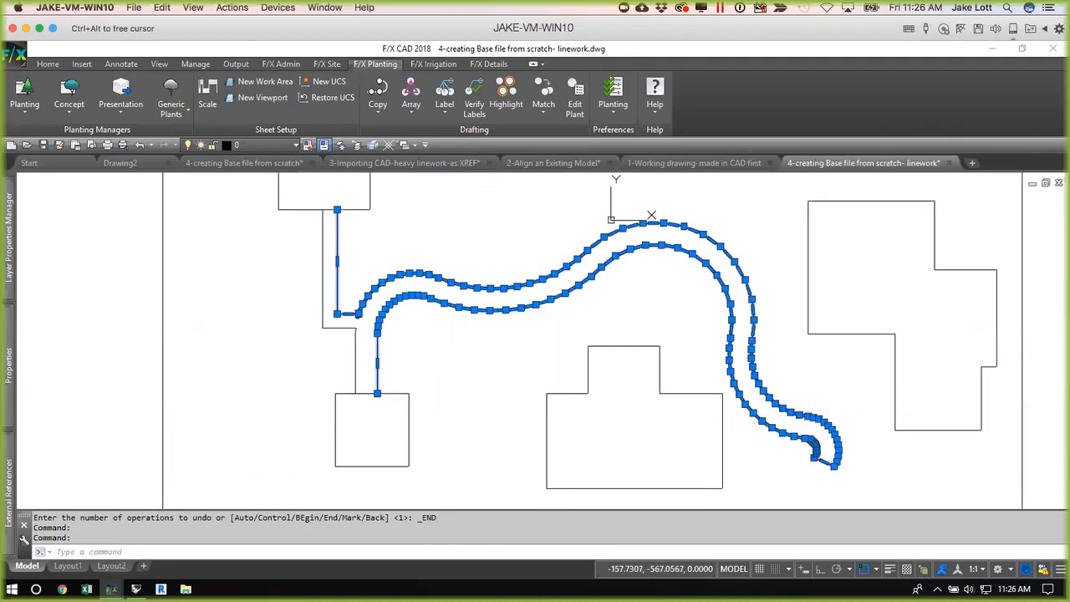
key("Escape")
Check the outlines of the T-shaped, small square and stepped buildings by selecting them, and clear the selection.
left_click(546, 426)
scroll(402, 418, "down", 2)
left_click(404, 407)
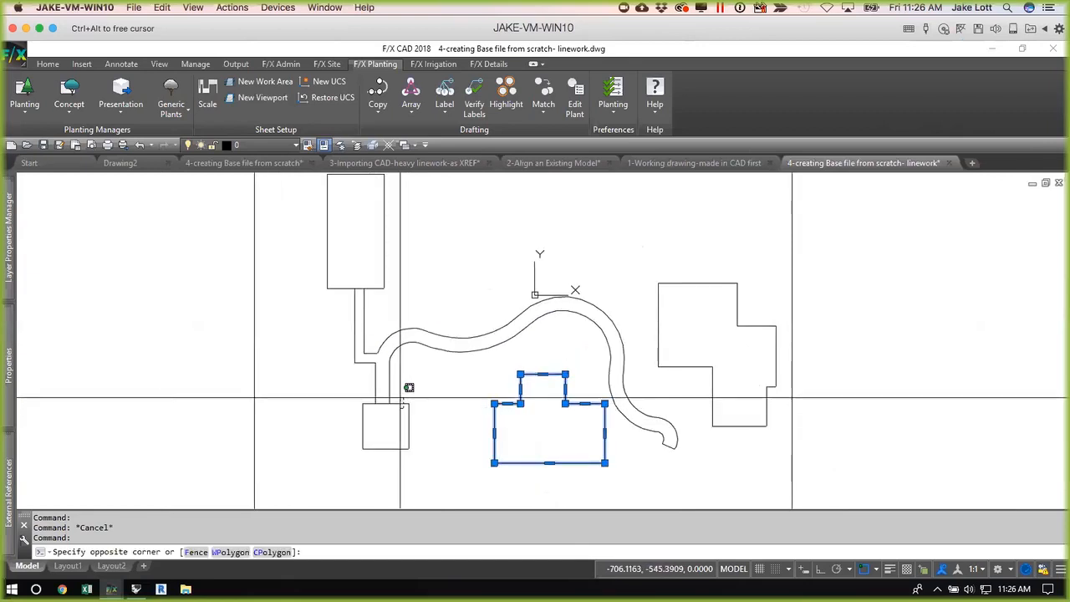
key("Escape")
left_click(400, 398)
left_click(397, 410)
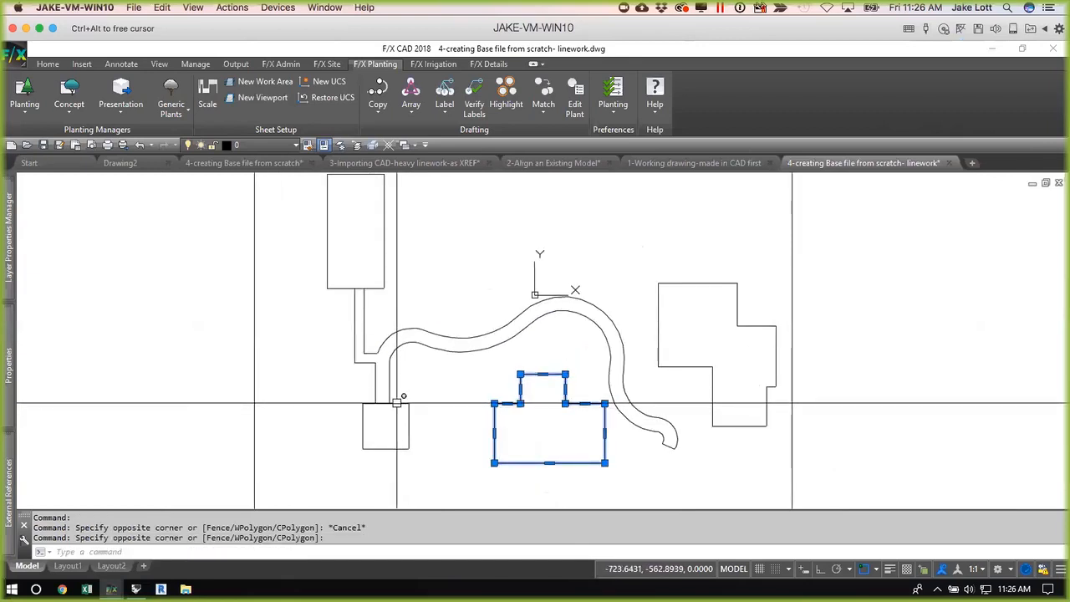
key("Escape")
scroll(611, 341, "down", 2)
middle_click_drag(607, 343, 592, 368)
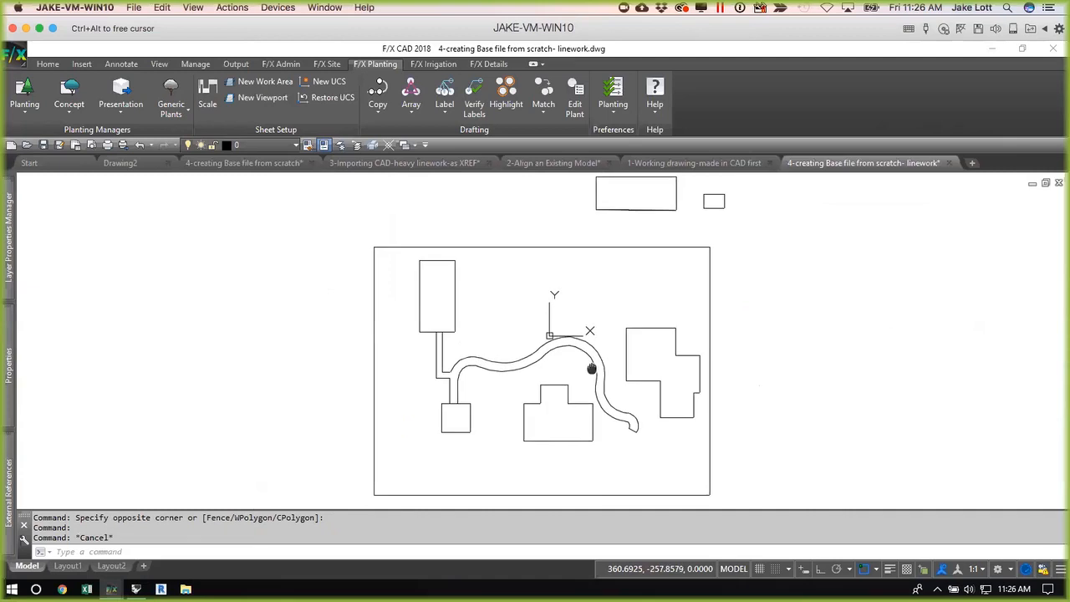
left_click(635, 328)
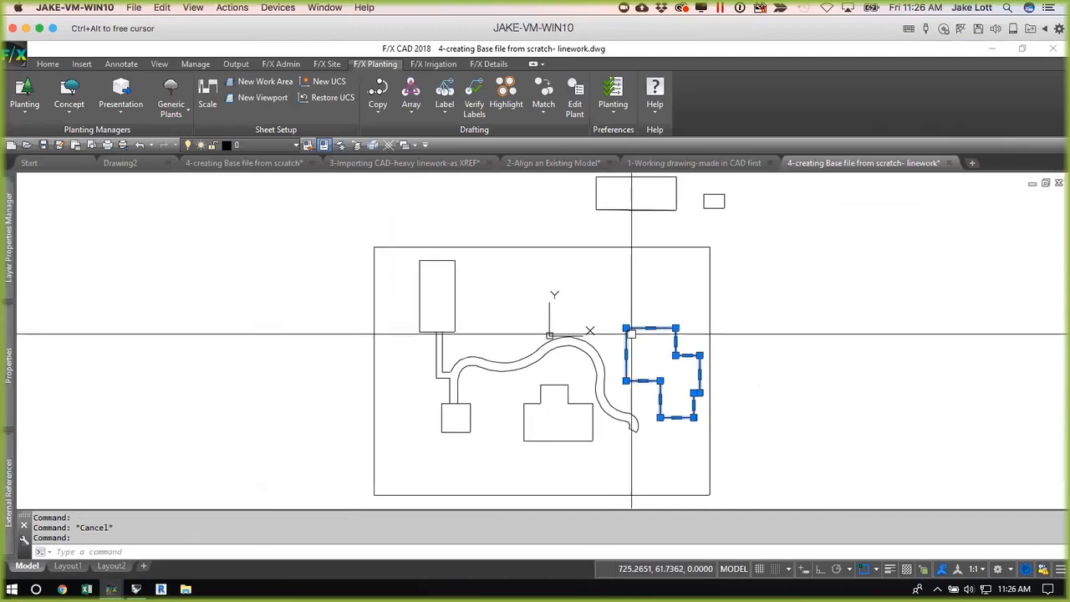
key("Escape")
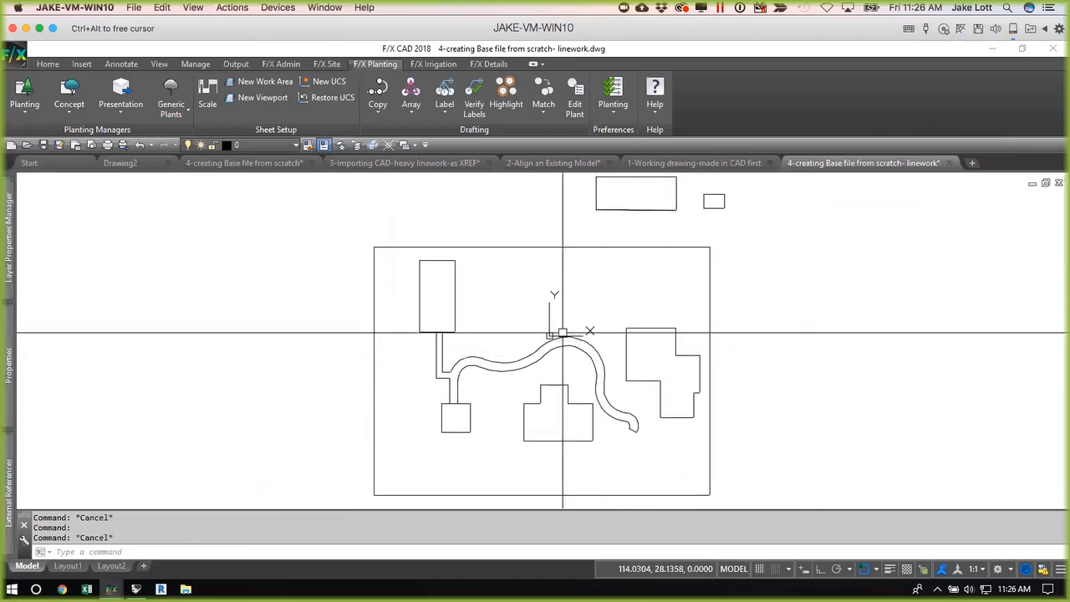
Examine the junction where the straight walkways meet the curved path, and return to an overview of the whole site linework.
scroll(458, 361, "up", 4)
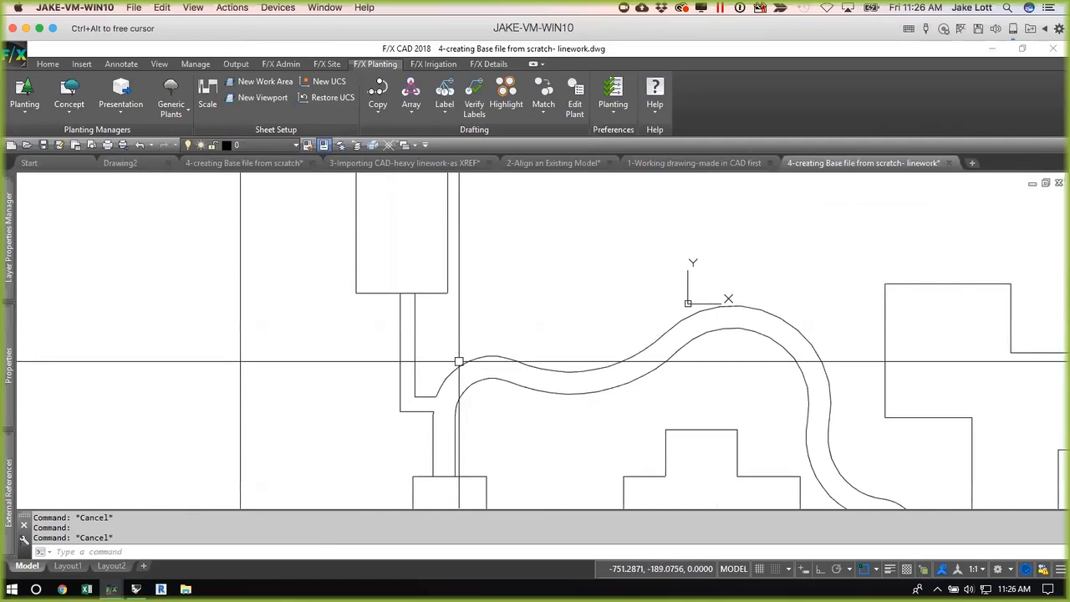
left_click(420, 411)
scroll(434, 408, "up", 2)
scroll(434, 408, "up", 3)
scroll(435, 407, "down", 3)
key("Escape")
scroll(505, 332, "down", 2)
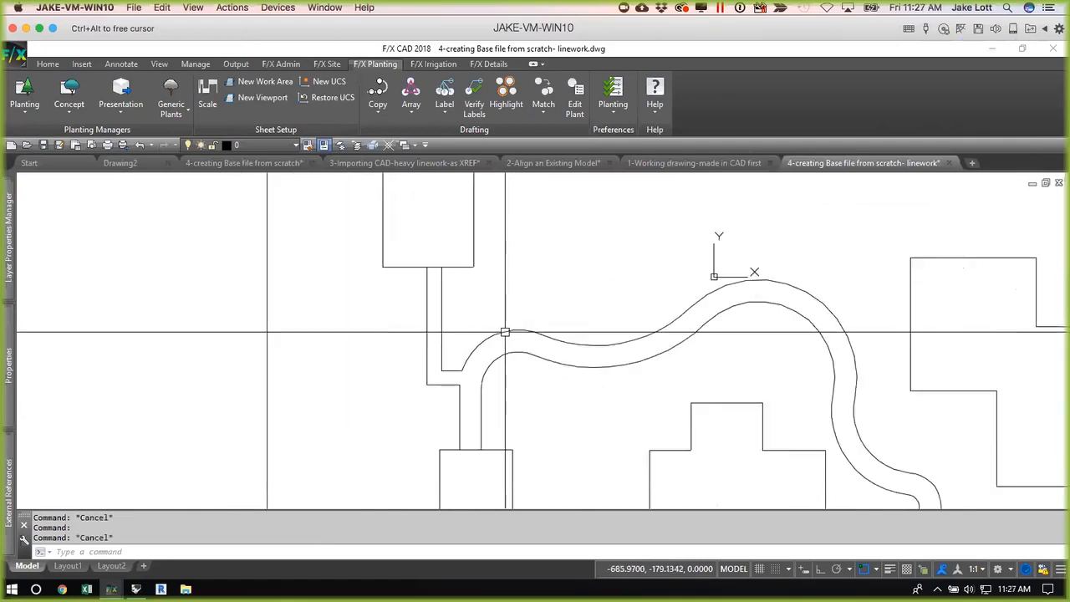
scroll(777, 292, "down", 5)
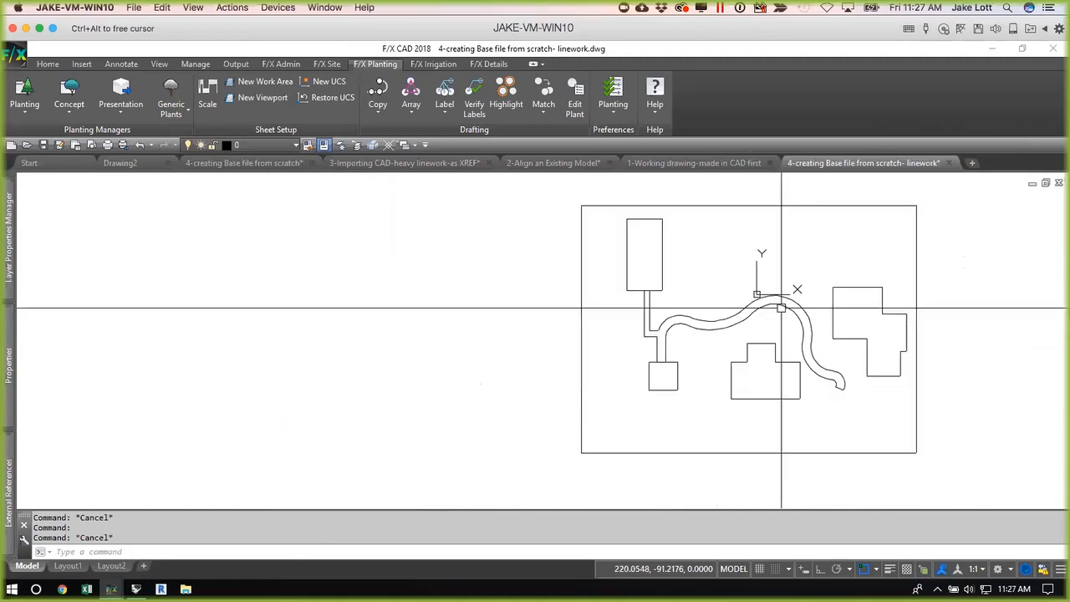
middle_click_drag(756, 347, 664, 391)
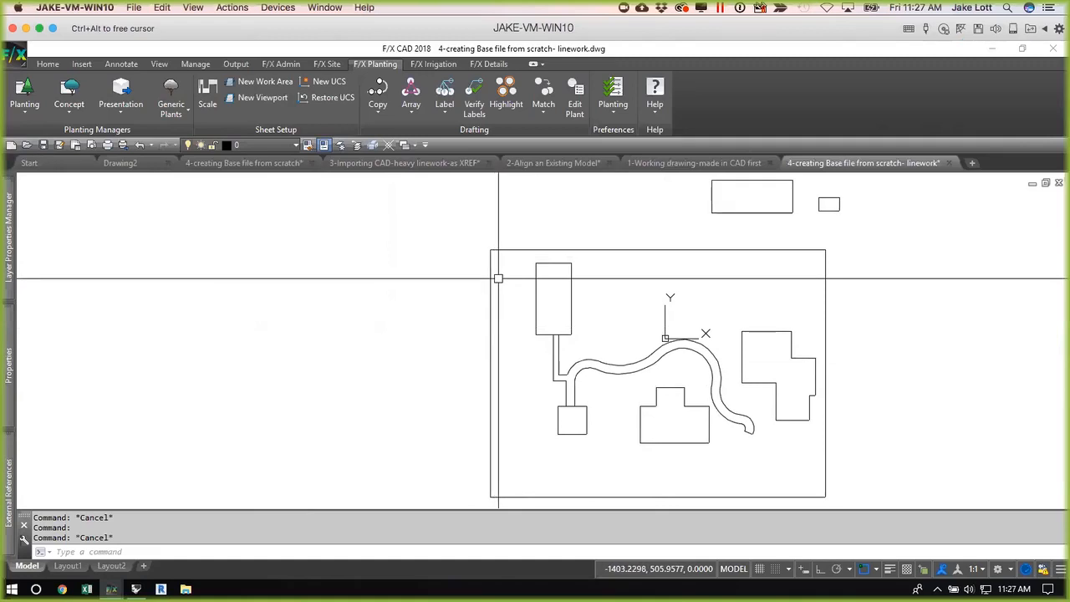
key("Escape")
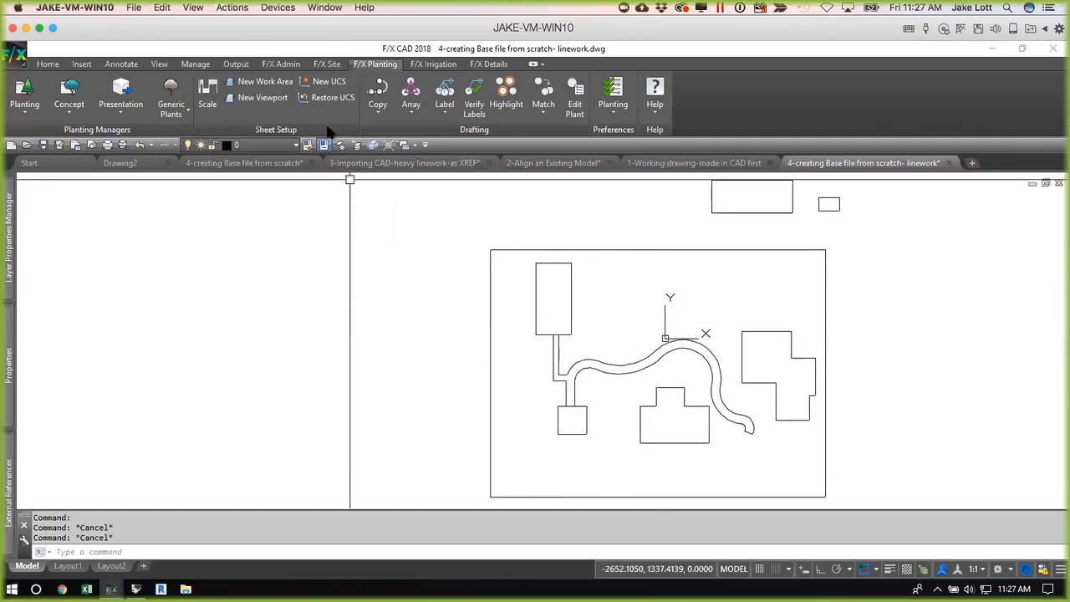
Review the Land F/X project list, highlighting the 3D Connection Basics For SketchUp project, and close it without opening a project.
left_click(283, 65)
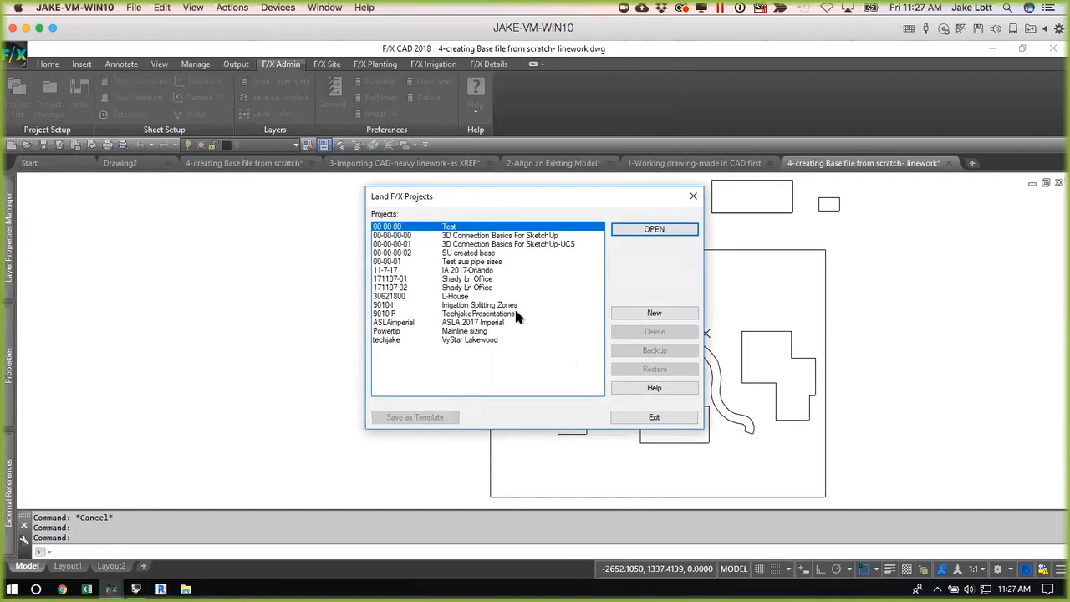
left_click(507, 237)
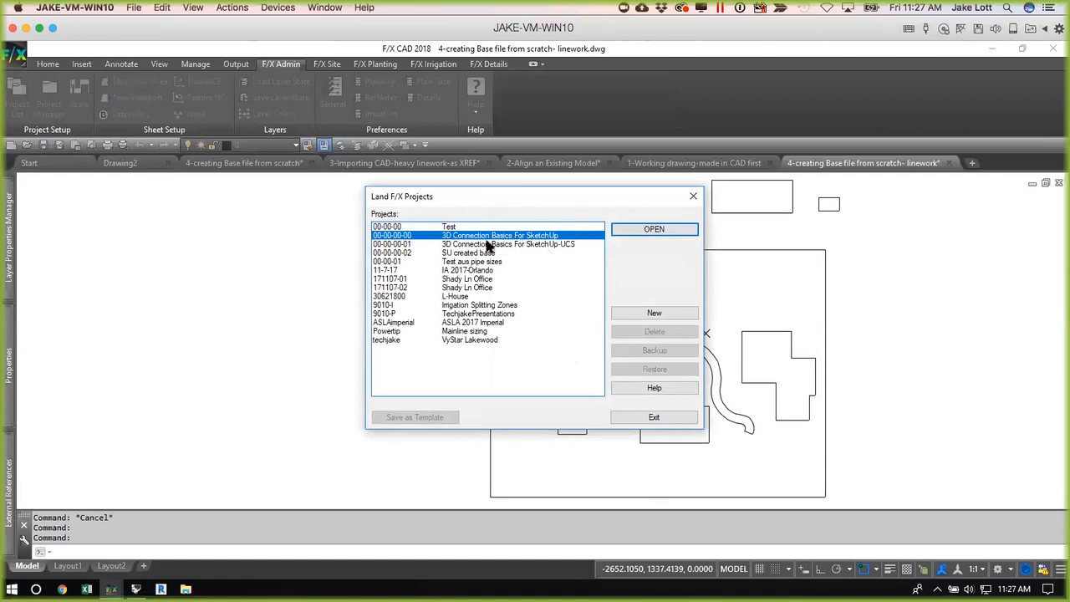
left_click(692, 196)
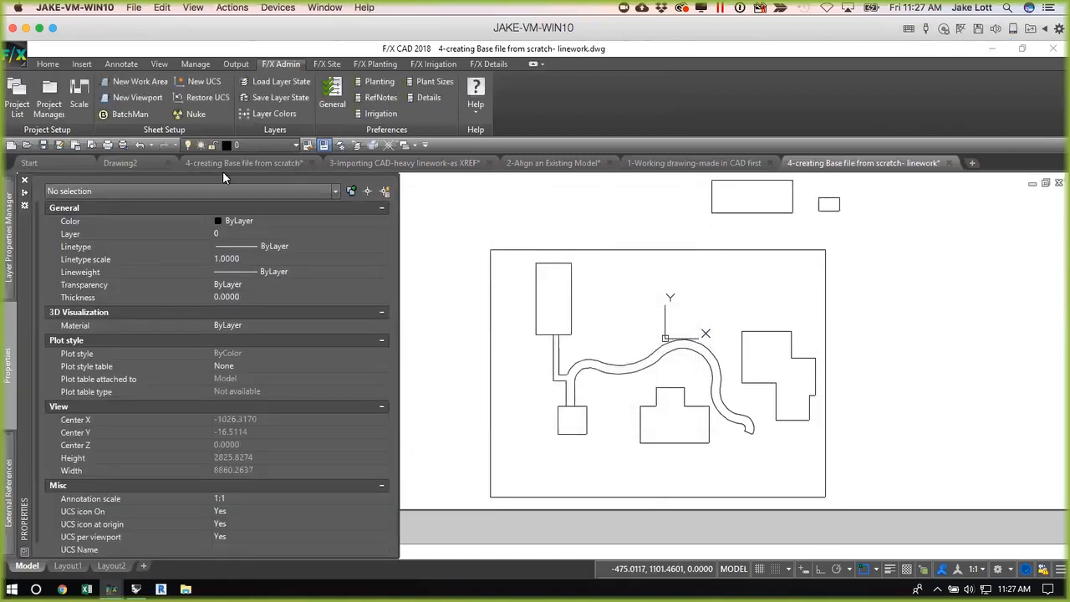
Switch to the planted drawing 4-creating Base file from scratch and check its assigned project in the Project Manager.
left_click(234, 164)
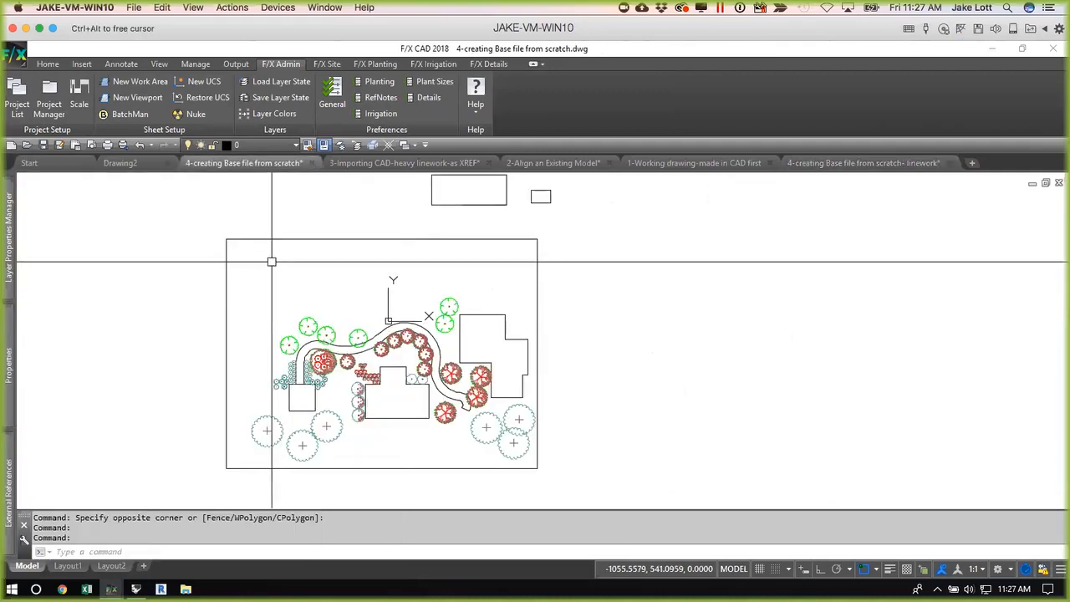
scroll(387, 391, "up", 2)
middle_click_drag(384, 397, 486, 408)
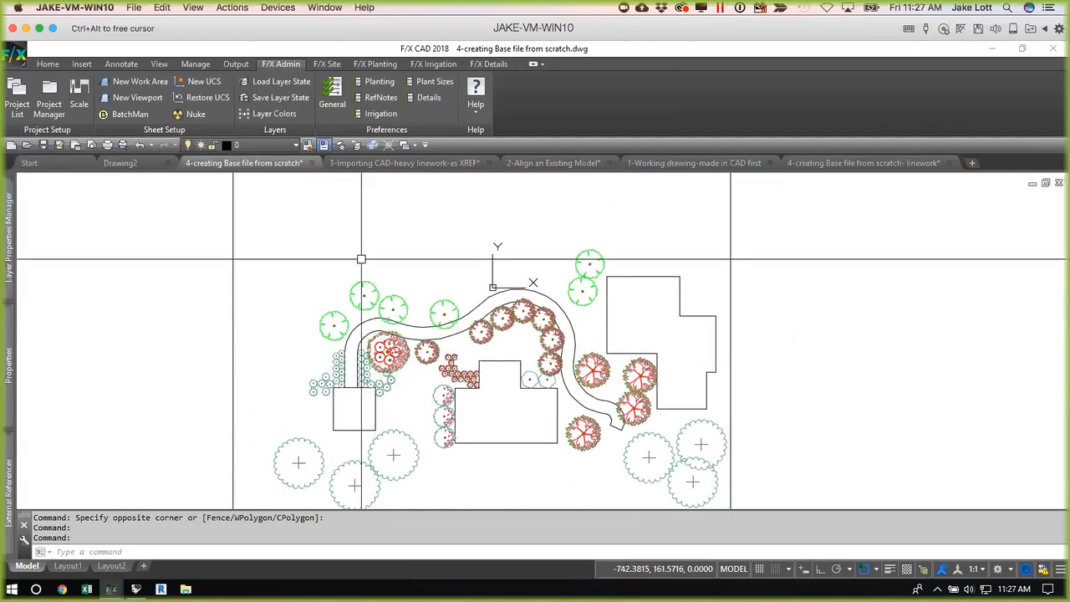
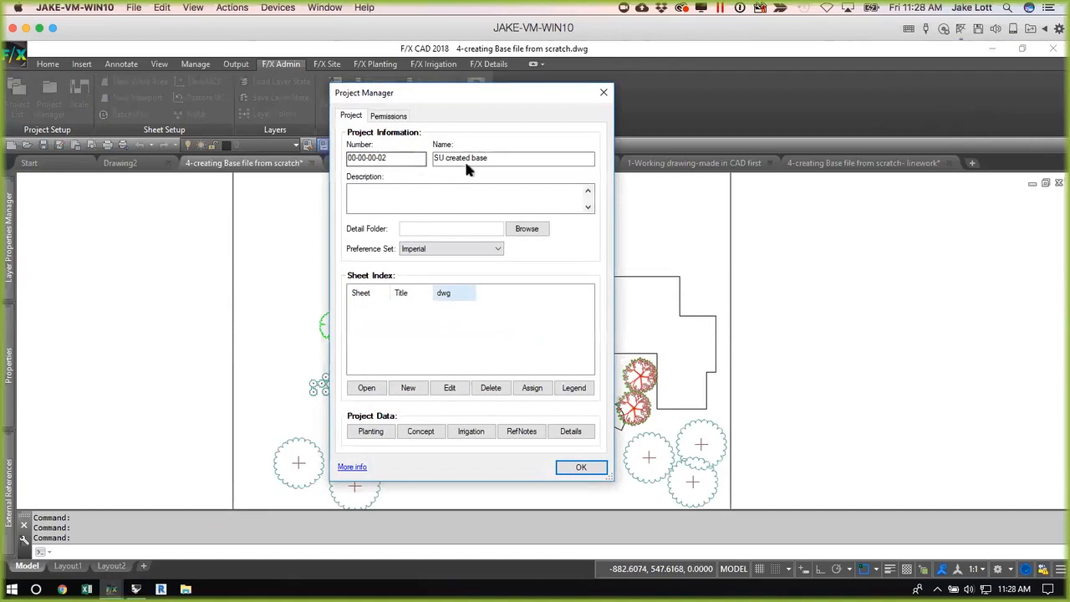
left_click(577, 469)
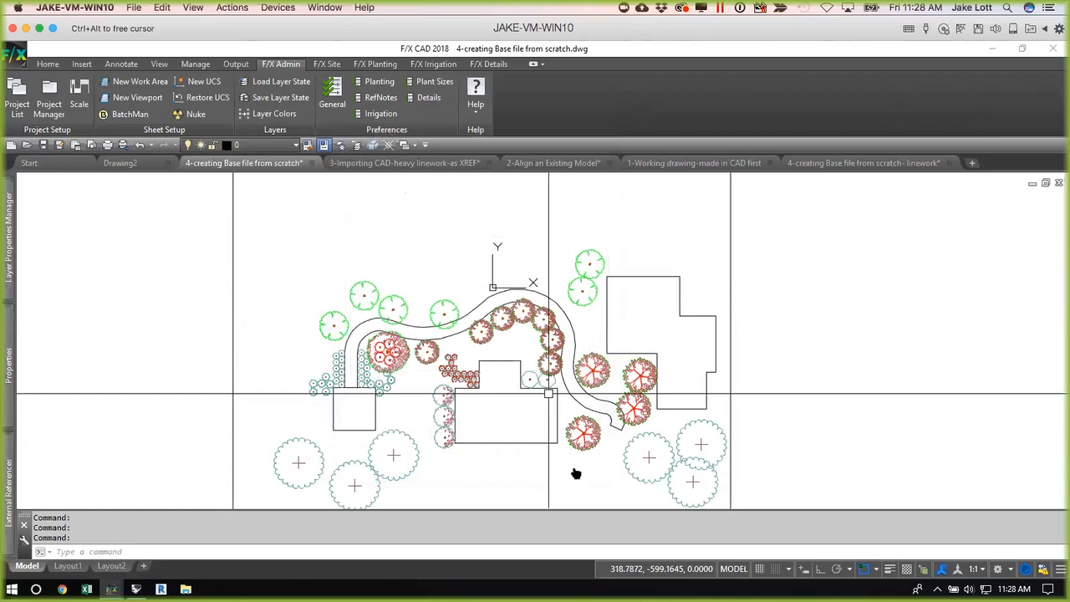
Switch to SketchUp and select the SU created base project in the Land F/X project list, closing the list.
key("super+Tab")
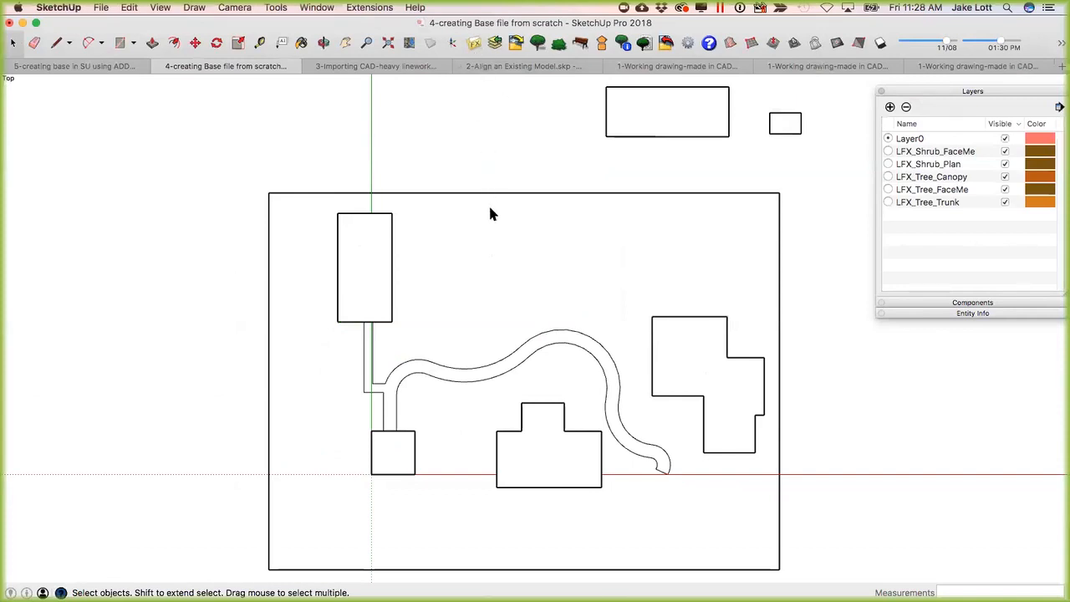
left_click(474, 44)
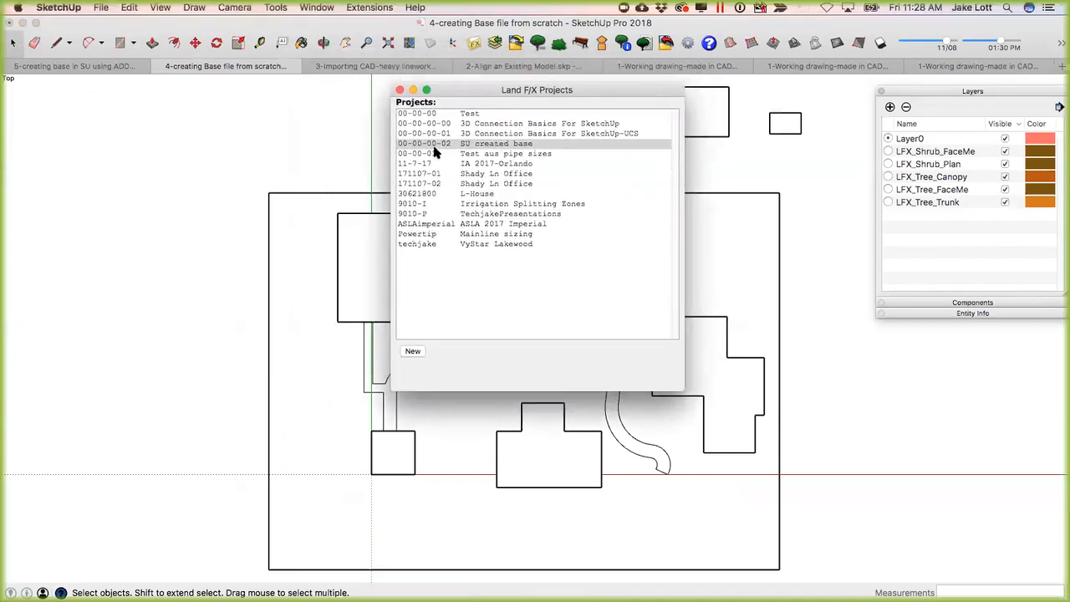
left_click(436, 144)
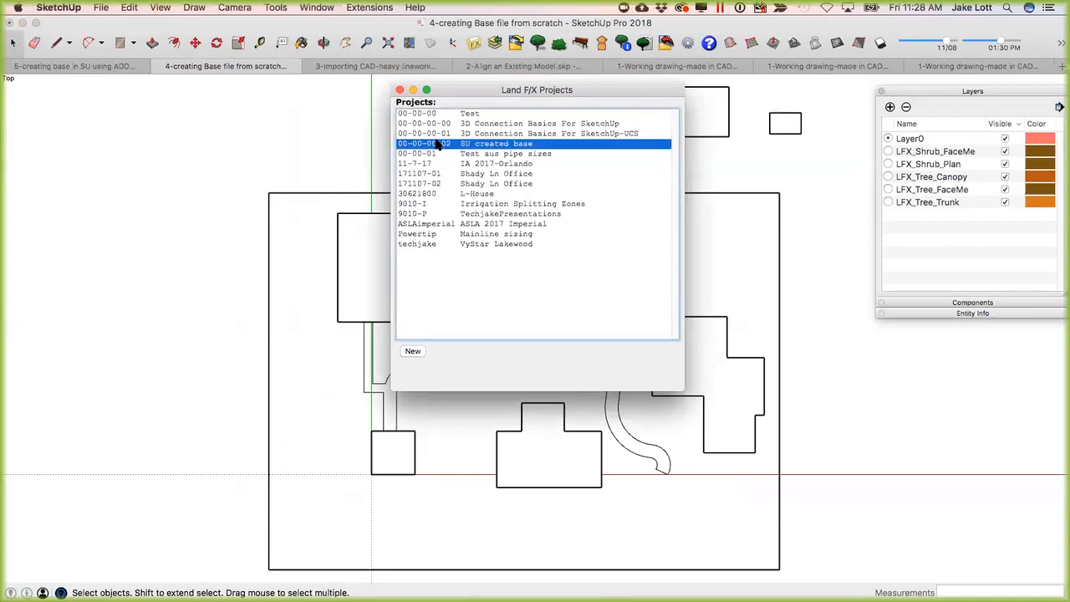
left_click(400, 91)
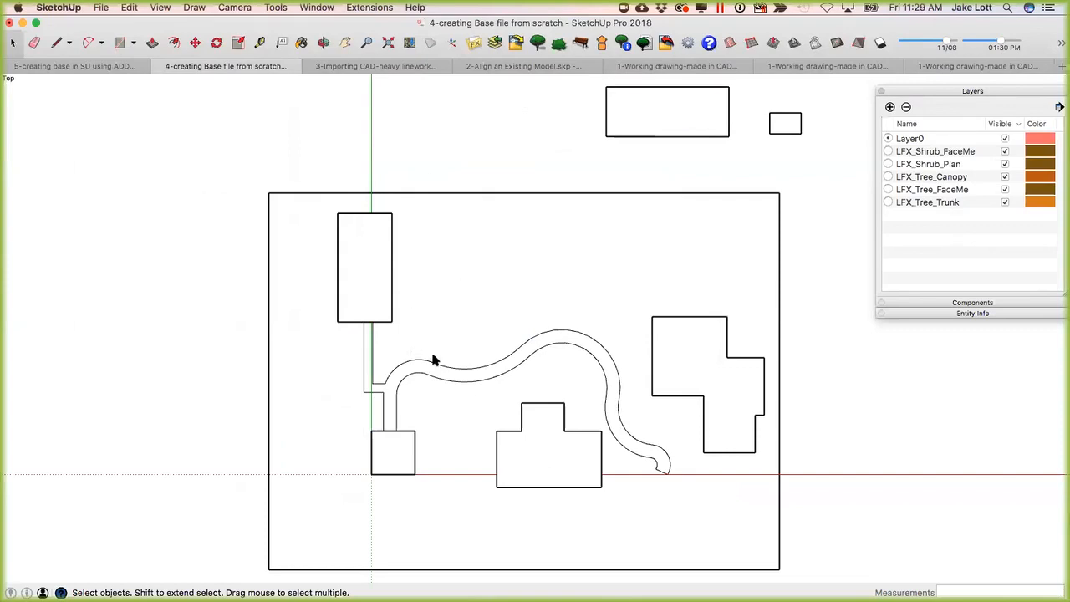
Return to F/X CAD and export the drawing's plant placement to SketchUp with the SketchUp Connection's Export Design option, acknowledging completion.
key("super+Tab")
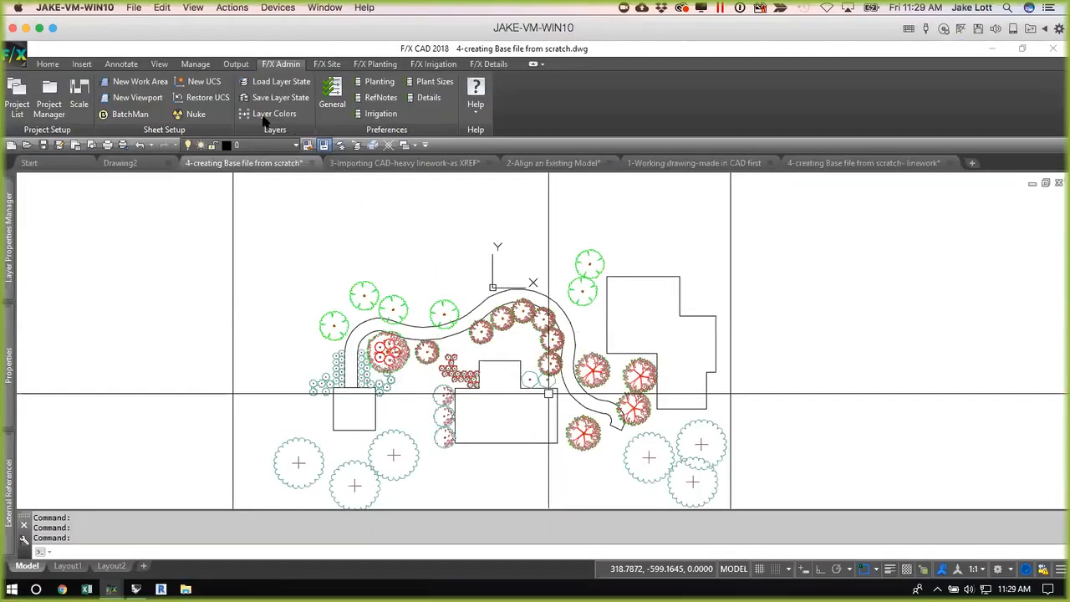
left_click(374, 64)
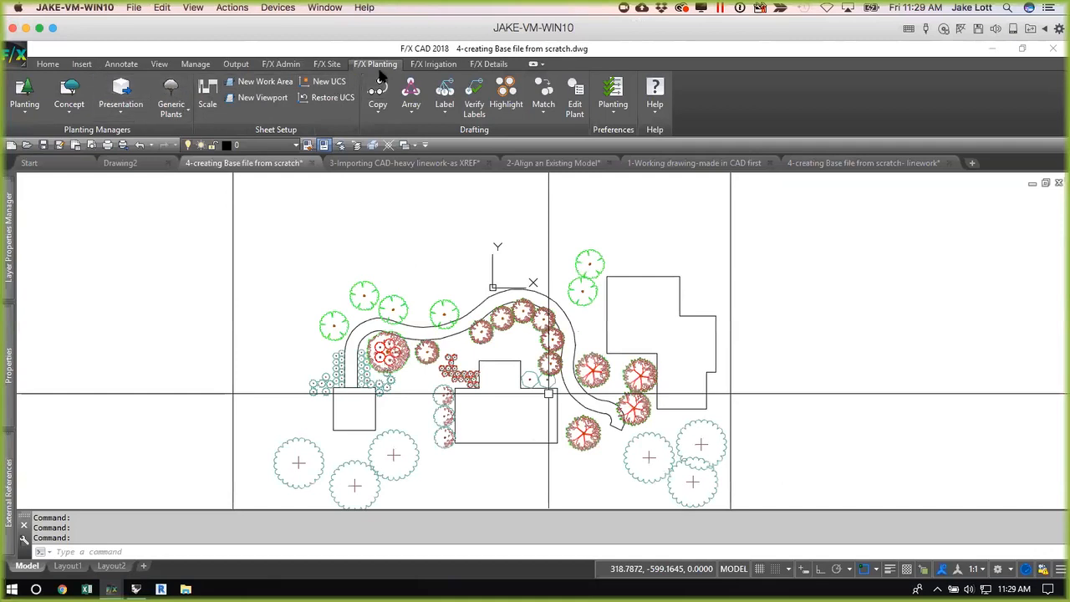
left_click(121, 102)
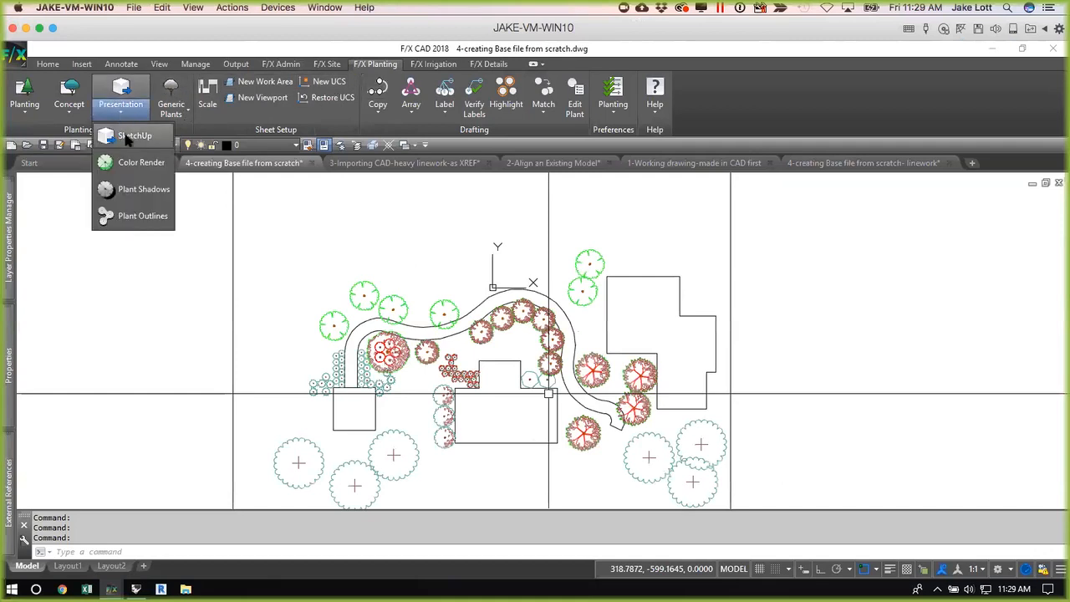
left_click(126, 138)
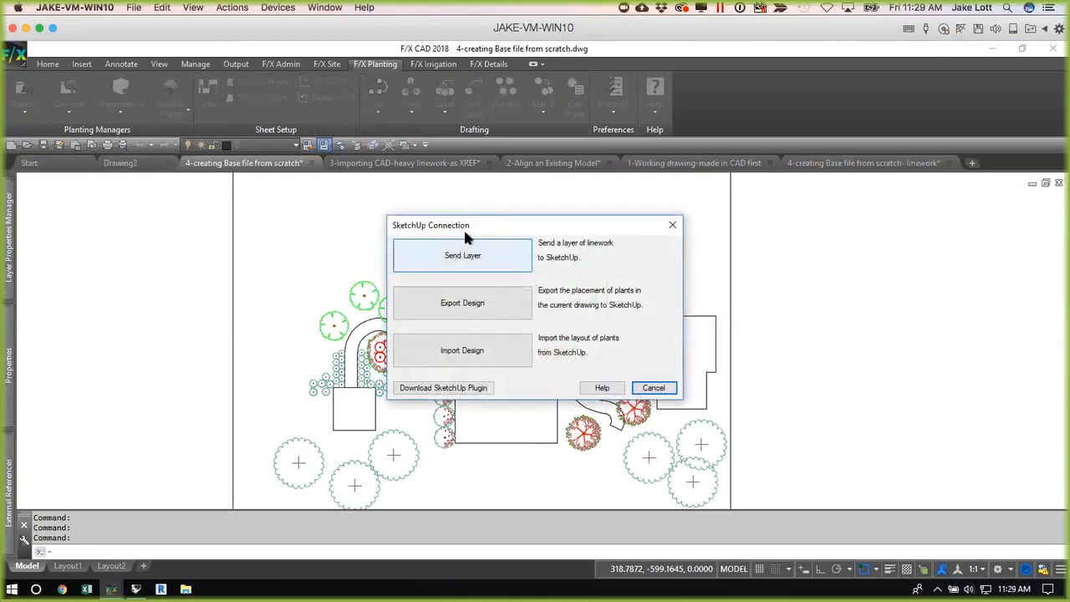
left_click_drag(463, 225, 621, 206)
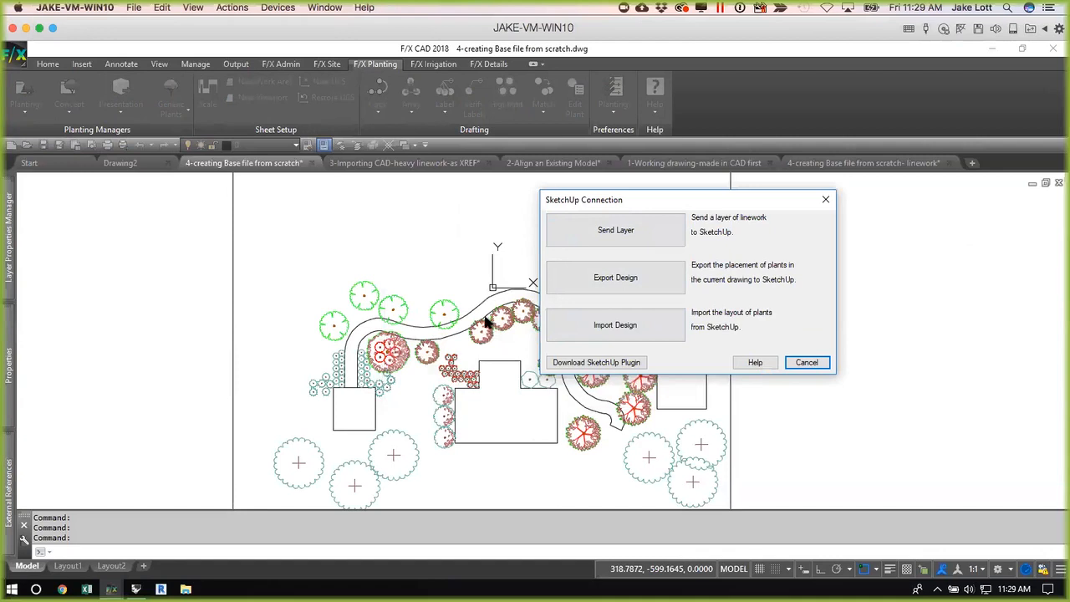
left_click(600, 282)
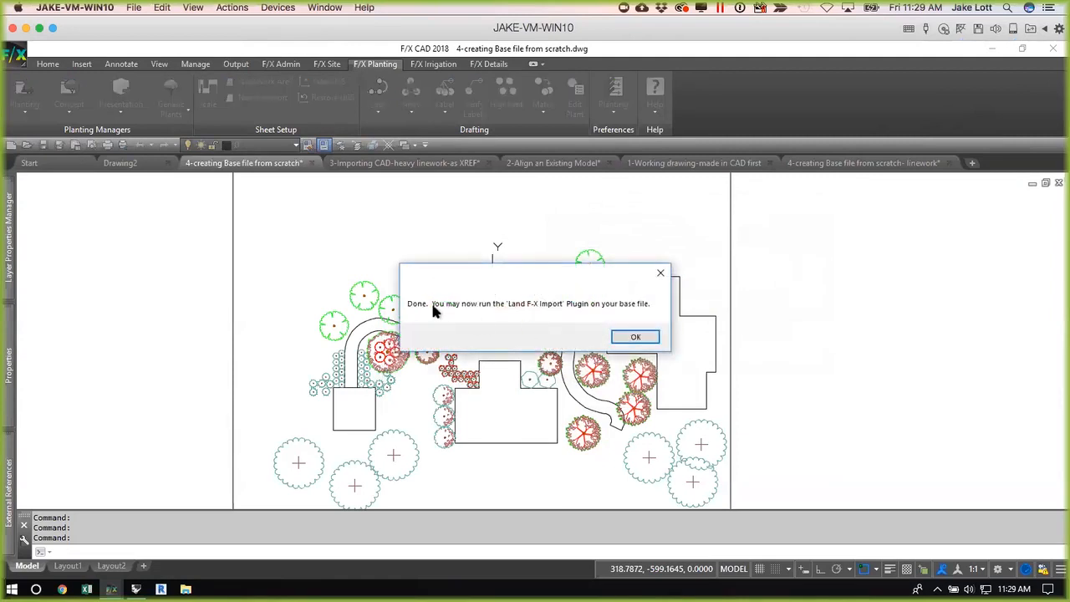
left_click(636, 337)
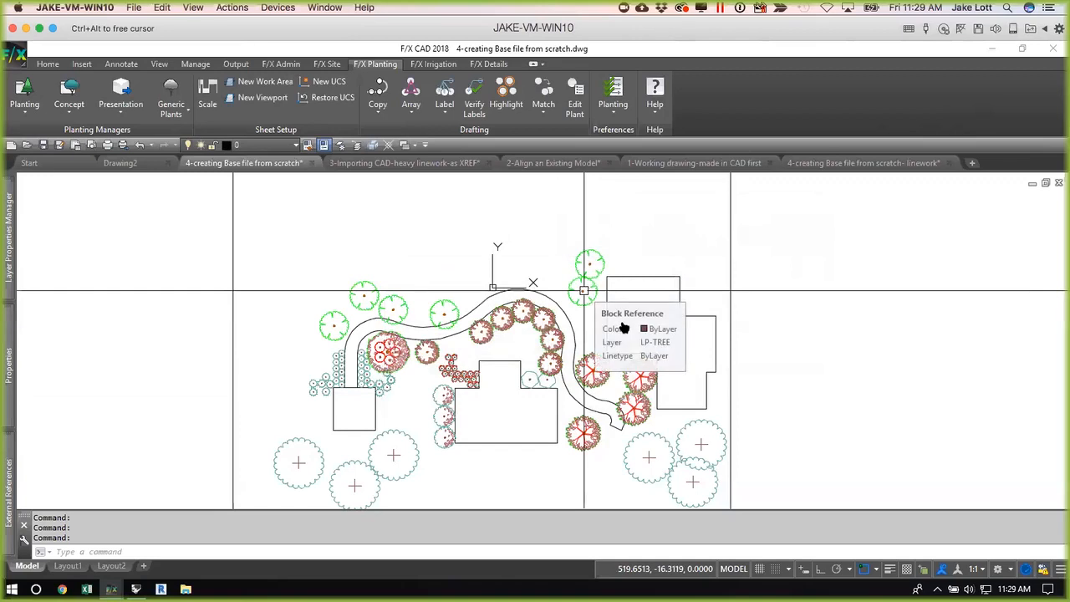
Switch to SketchUp, browse Conifer and Evergreen components for a plant in the Land F/X import, and import the planting design.
key("super+Tab")
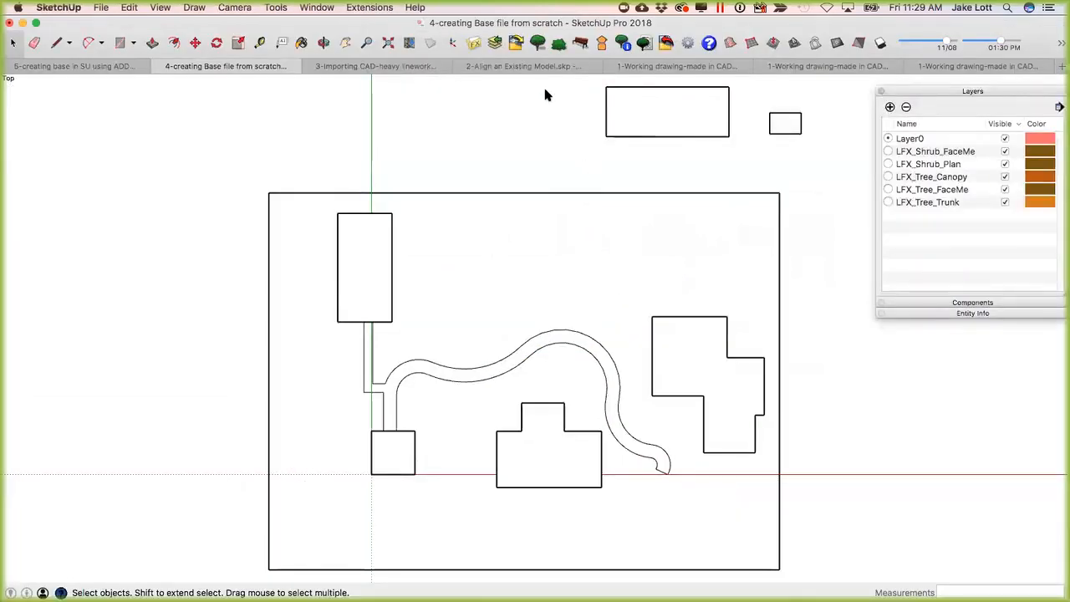
left_click(516, 43)
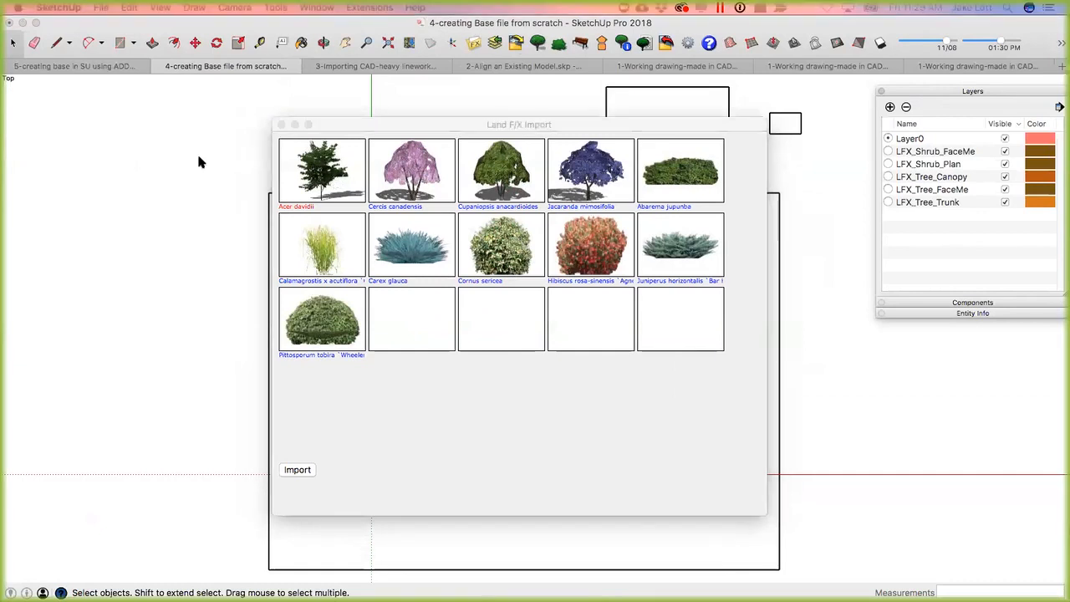
left_click_drag(14, 216, 536, 193)
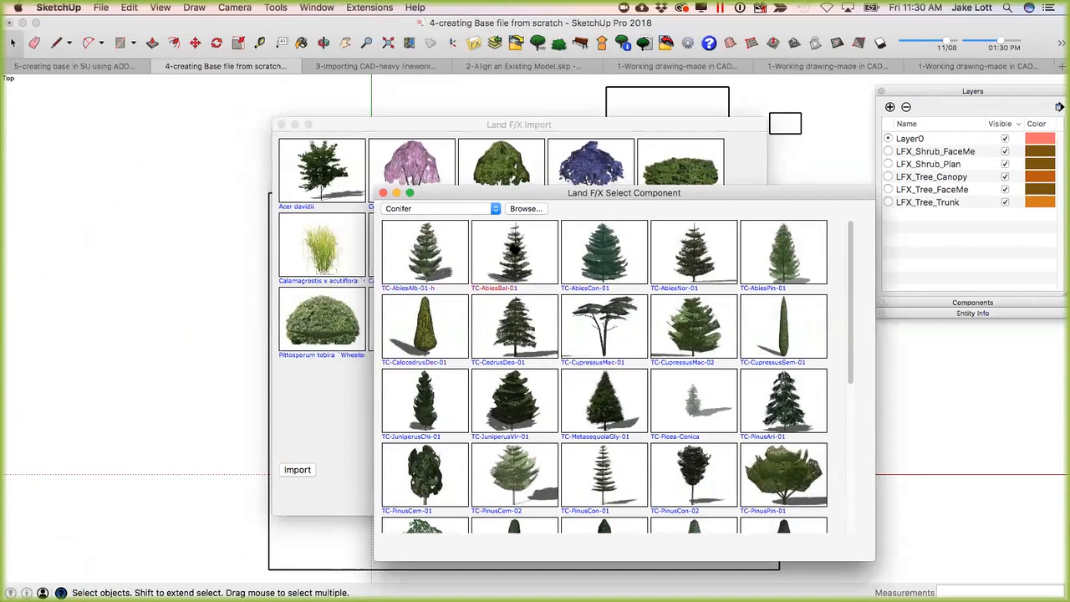
left_click(495, 209)
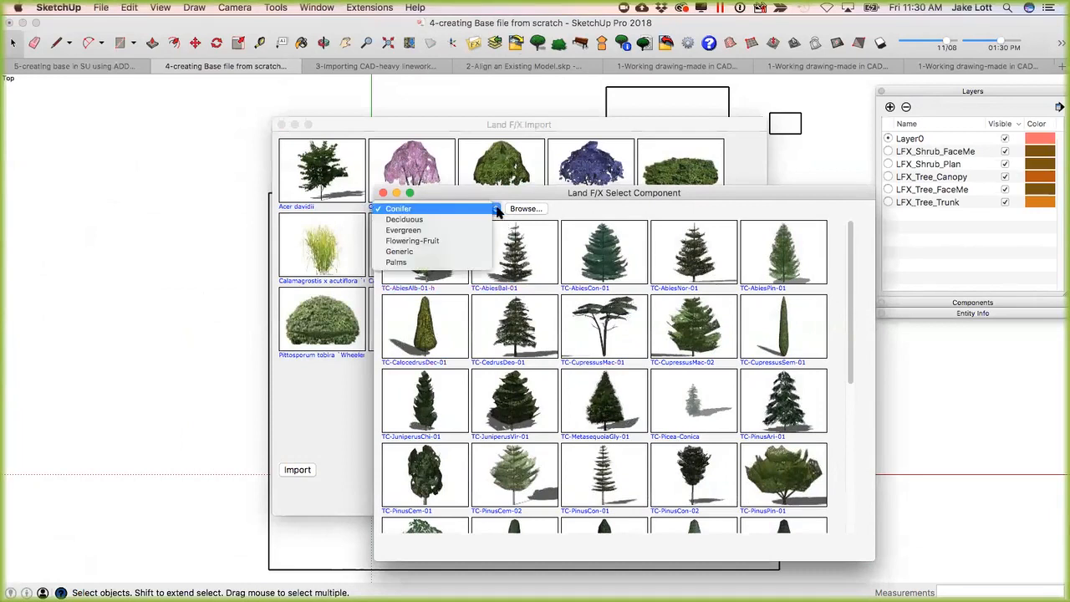
left_click(436, 230)
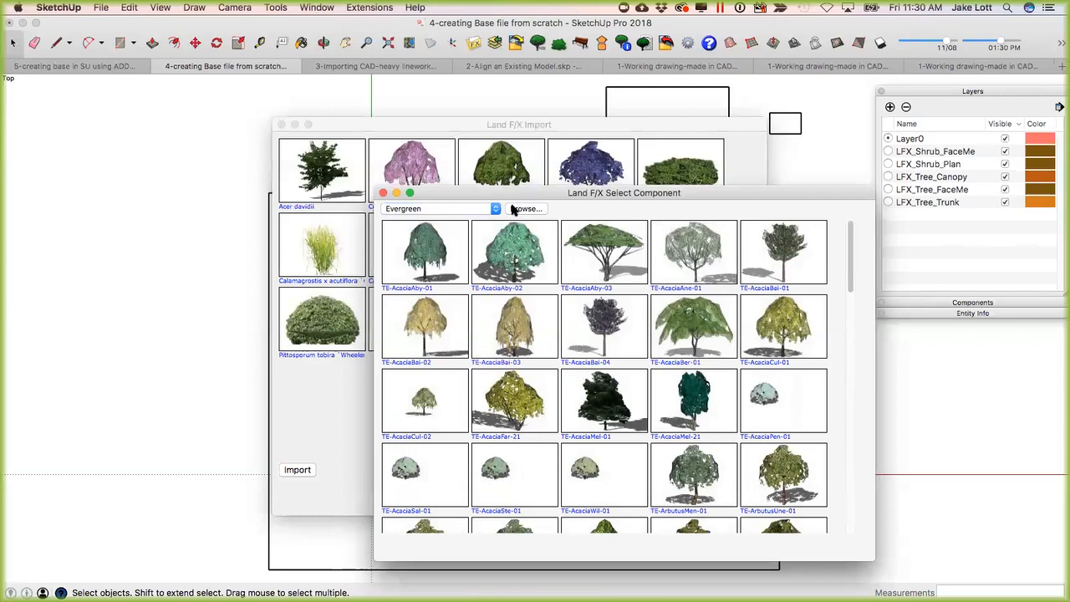
left_click(383, 193)
left_click(297, 471)
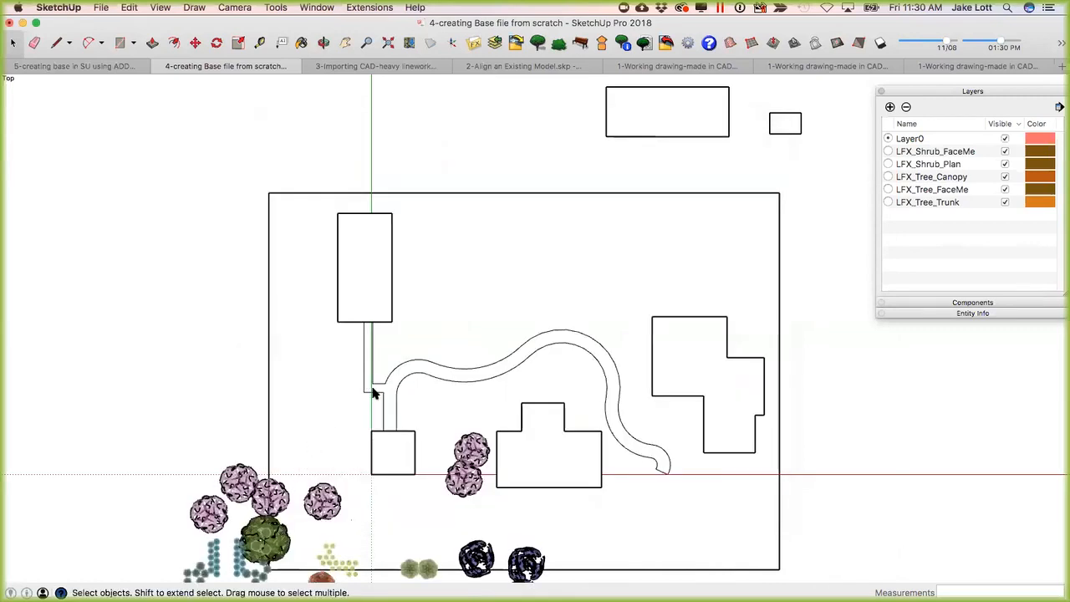
Examine how the imported plants sit relative to the buildings, path and origin, comparing them with the F/X CAD drawing.
scroll(372, 401, "down", 3)
middle_click_drag(376, 465, 376, 376)
scroll(382, 294, "up", 5)
scroll(365, 368, "up", 3)
scroll(368, 372, "up", 1)
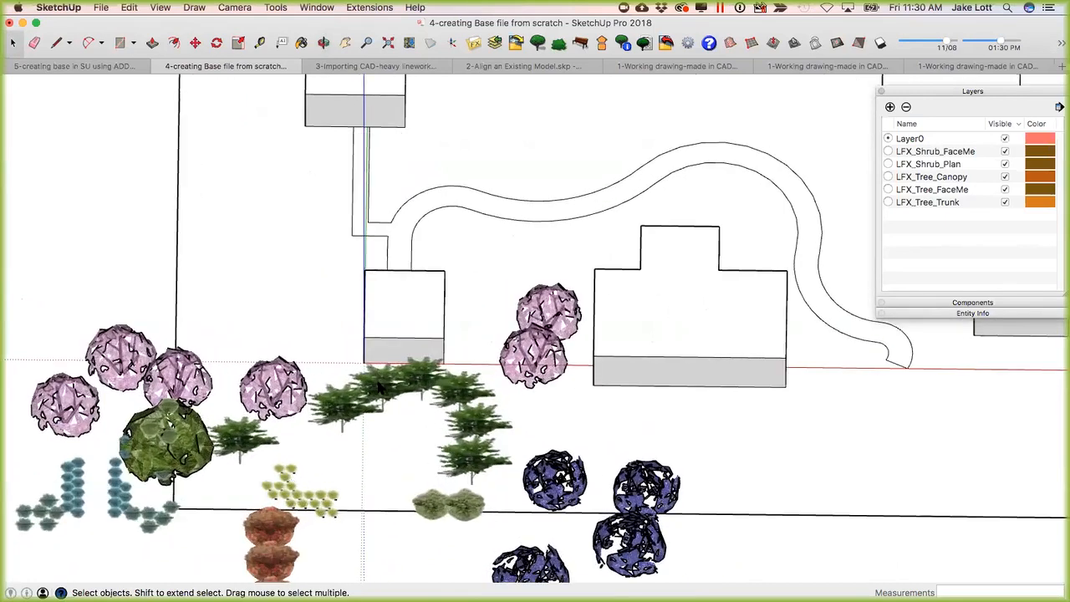
scroll(376, 380, "down", 3)
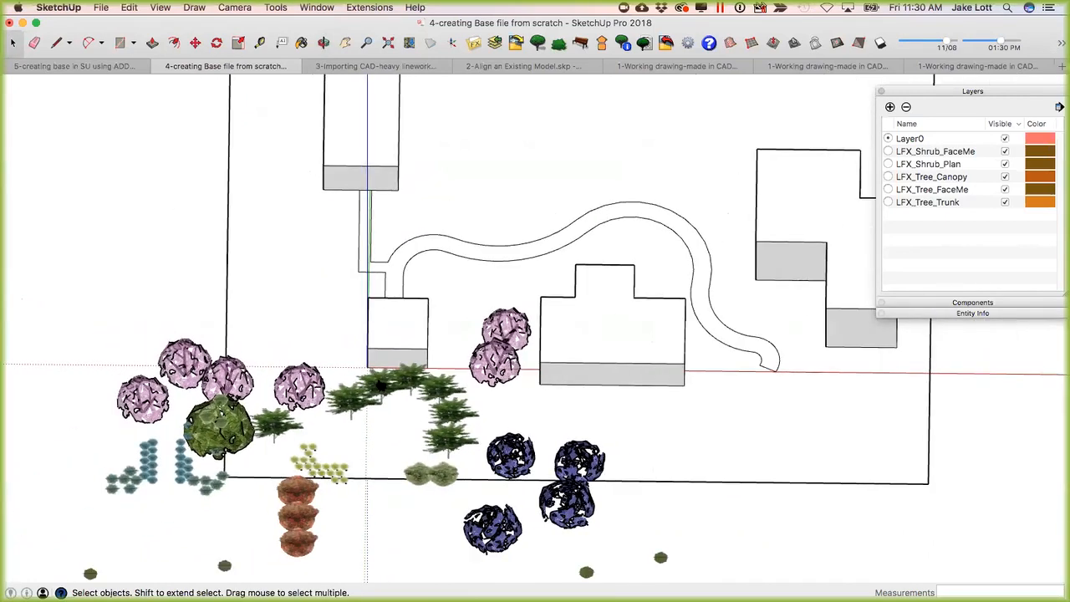
key("super+Tab")
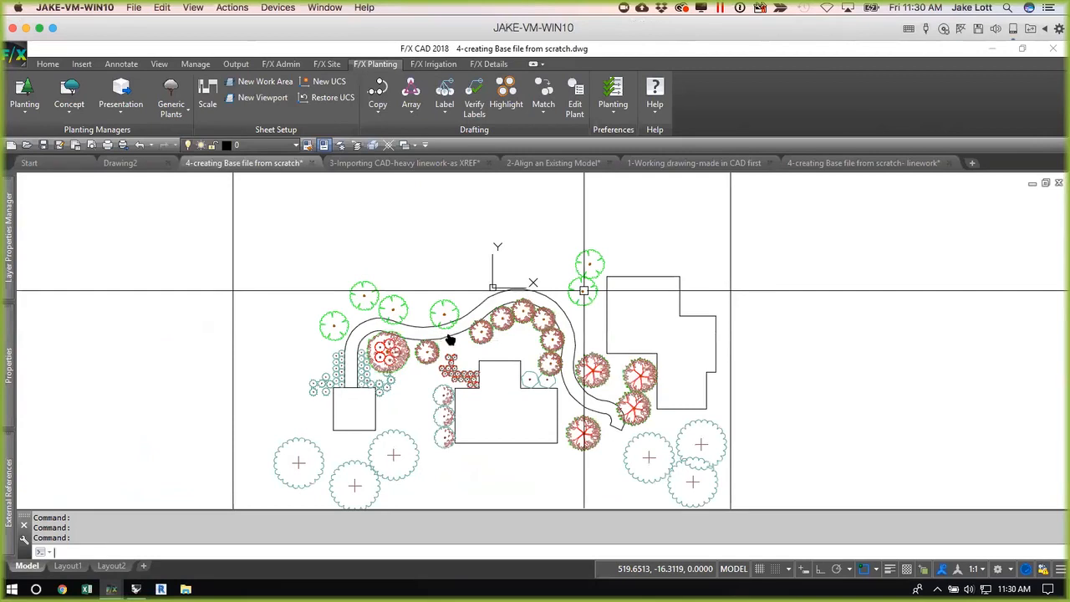
key("super+Tab")
scroll(483, 327, "down", 5)
mouse_move(485, 331)
middle_mouse_down()
mouse_move(491, 342)
mouse_move(585, 335)
mouse_move(768, 367)
mouse_move(862, 322)
middle_mouse_up()
scroll(732, 368, "up", 5)
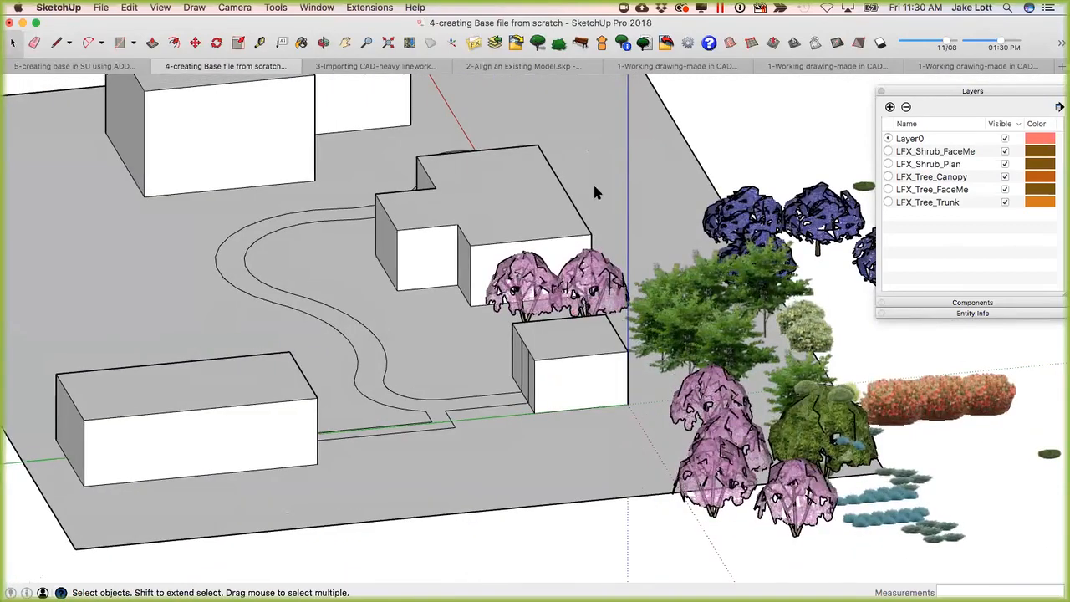
Align the model axes to the front face of the large stepped building.
right_click(694, 515)
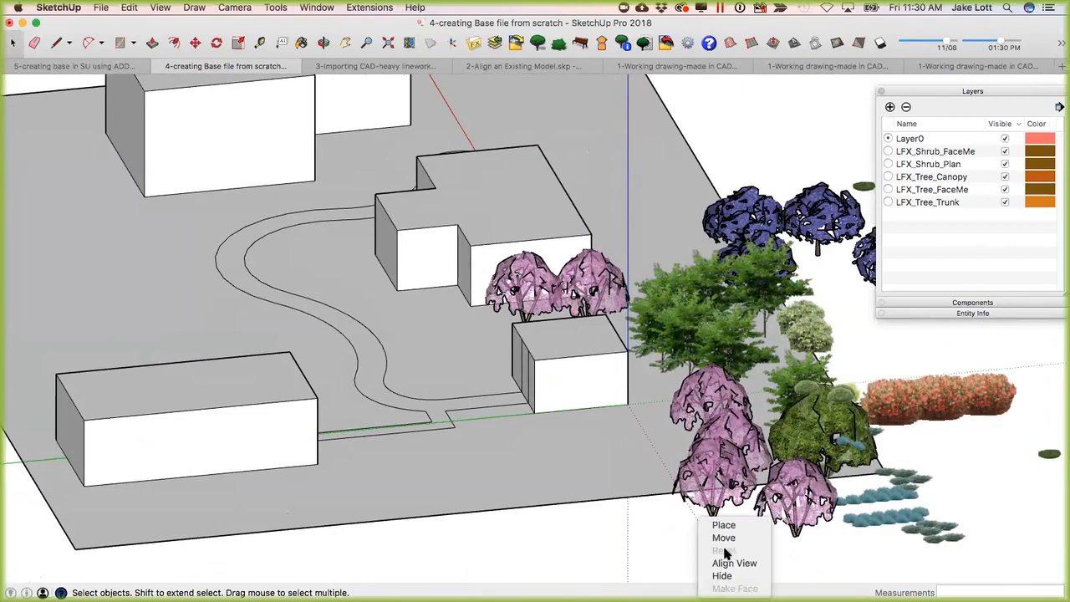
left_click(386, 341)
scroll(398, 311, "down", 2)
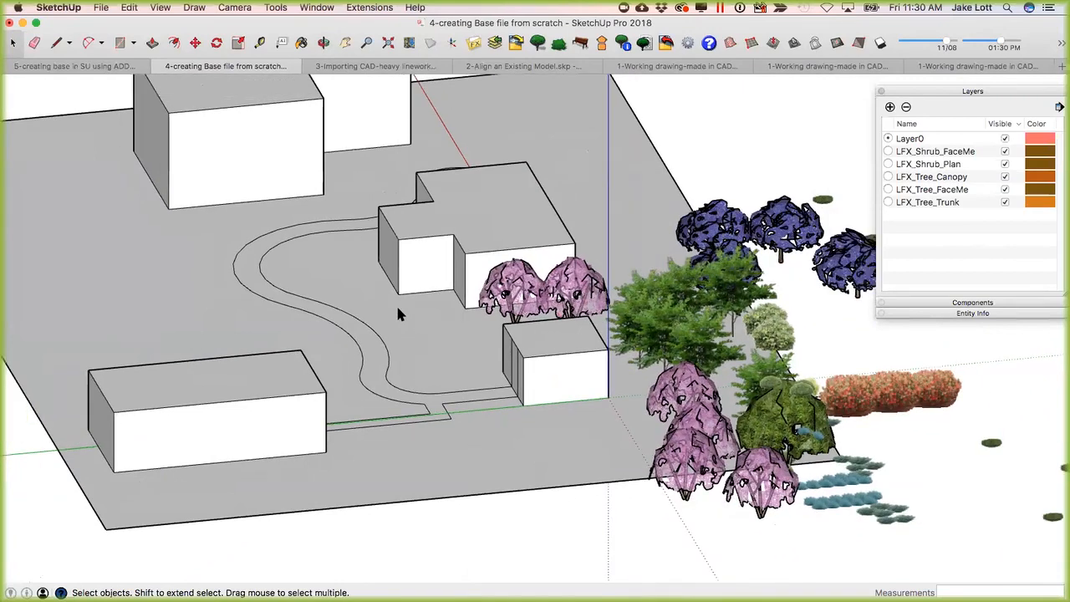
left_click(263, 171)
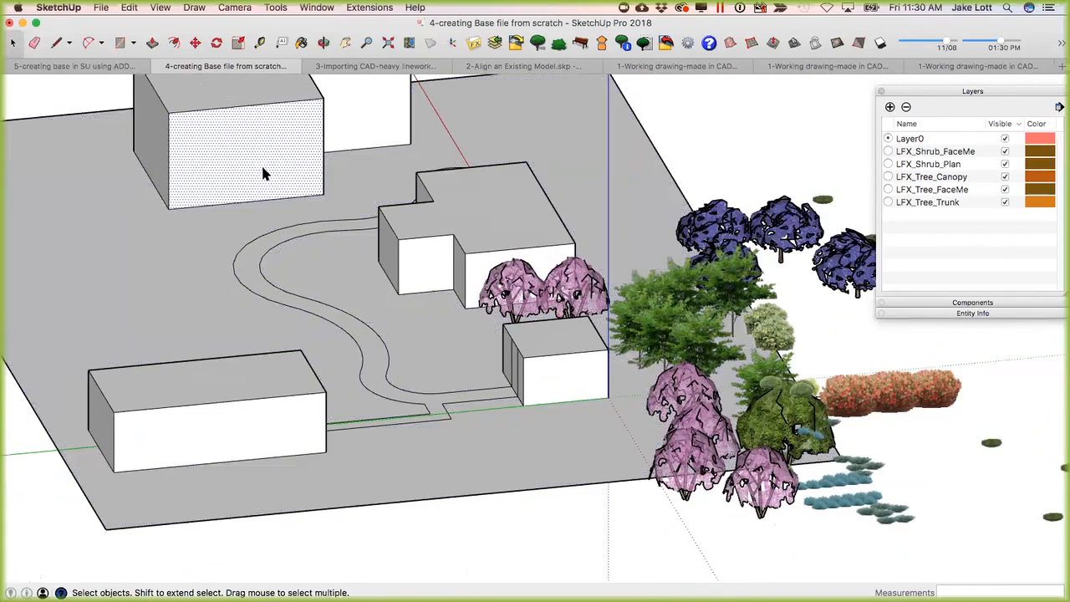
right_click(263, 169)
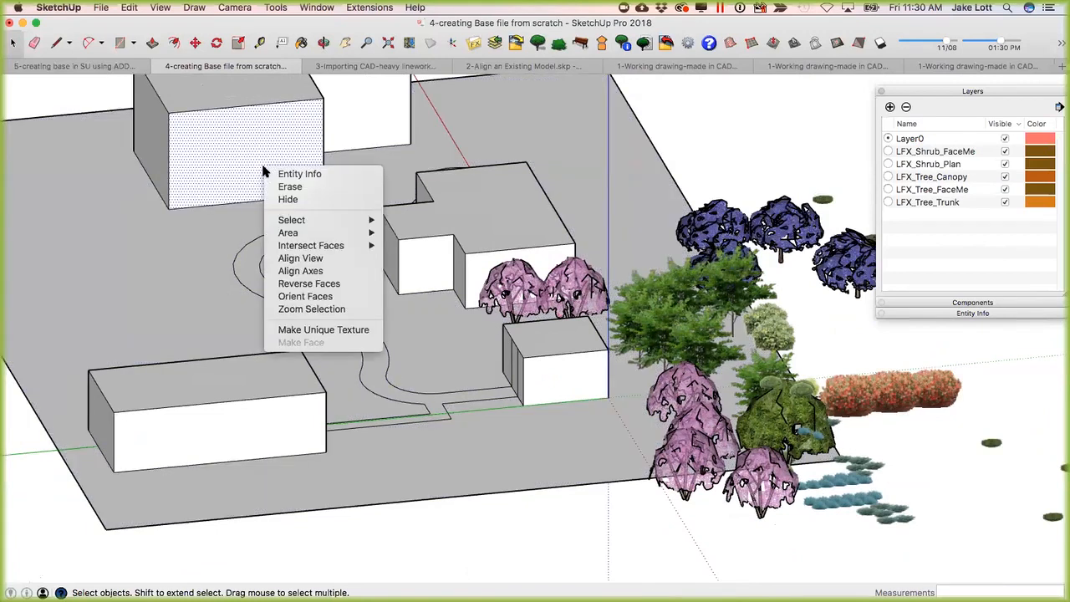
left_click(301, 271)
key("o")
left_click_drag(97, 269, 299, 428)
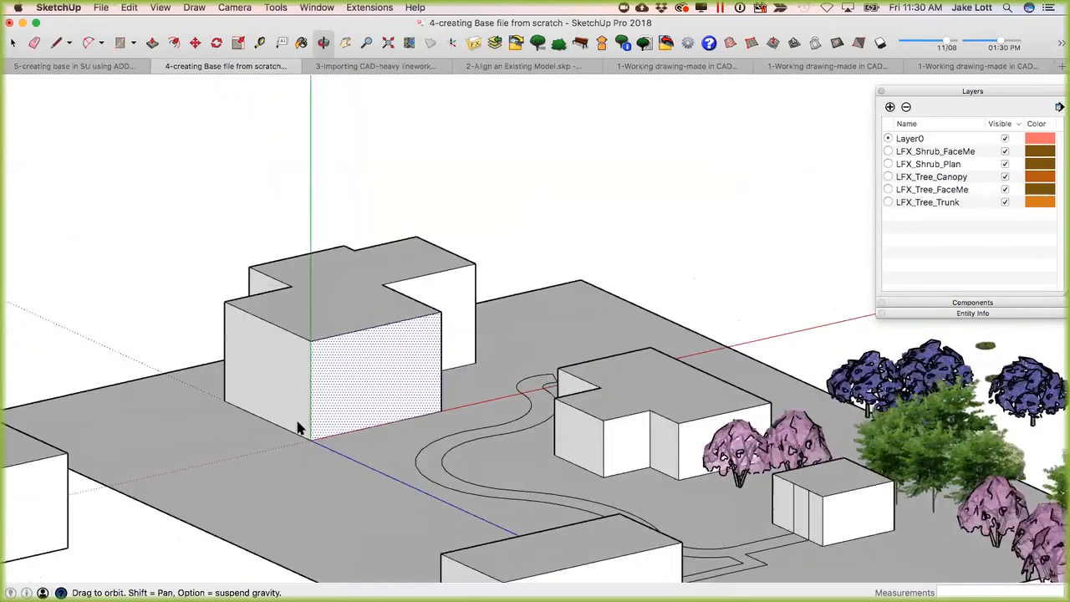
key("space")
scroll(310, 444, "down", 5)
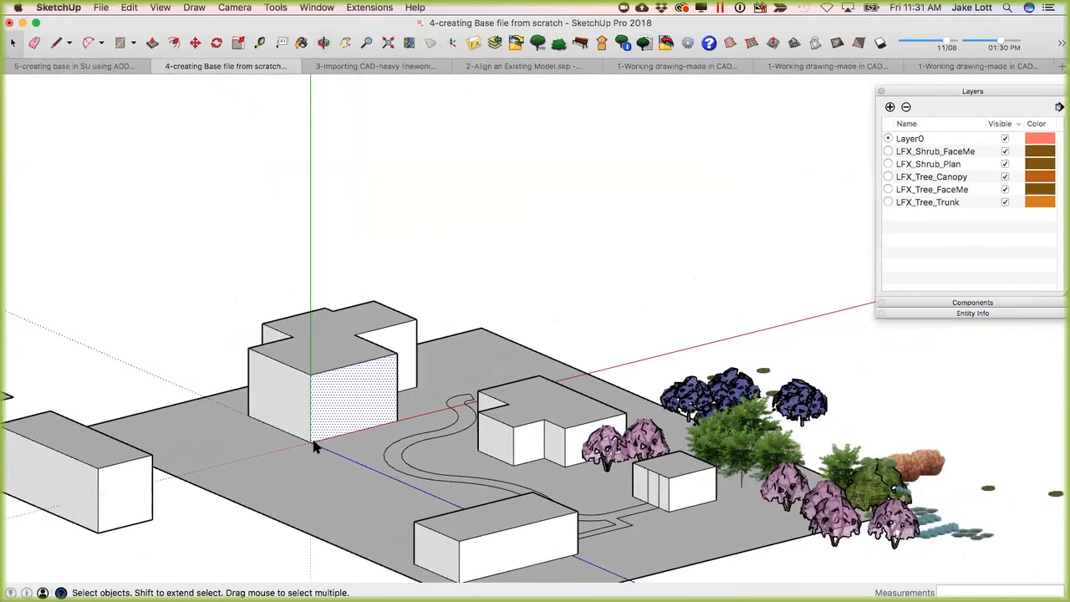
Reset the model axes to the default origin at the corner of the small square building.
right_click(621, 359)
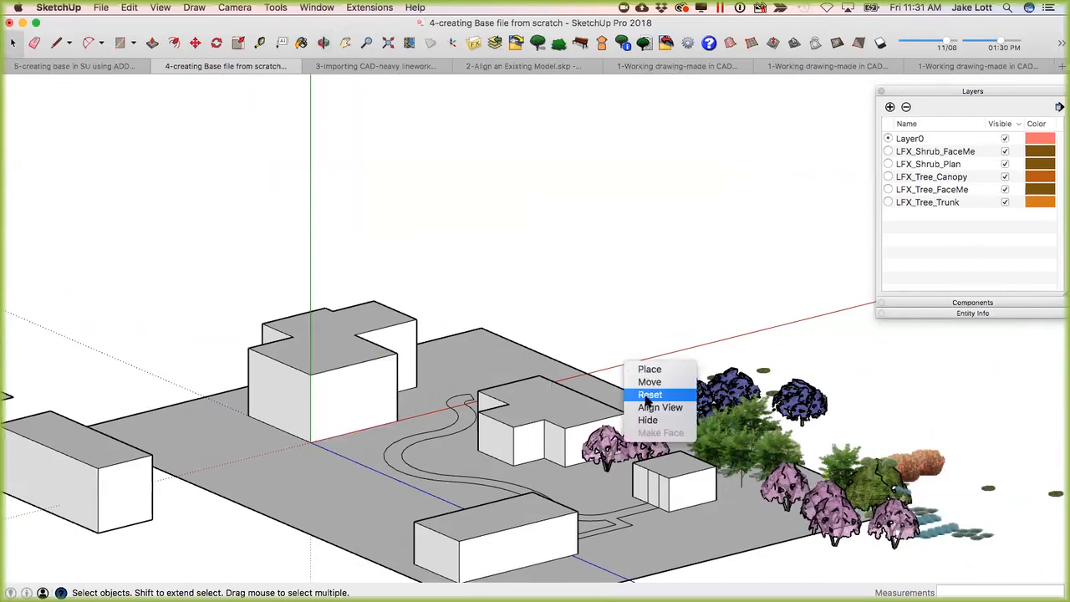
left_click(649, 394)
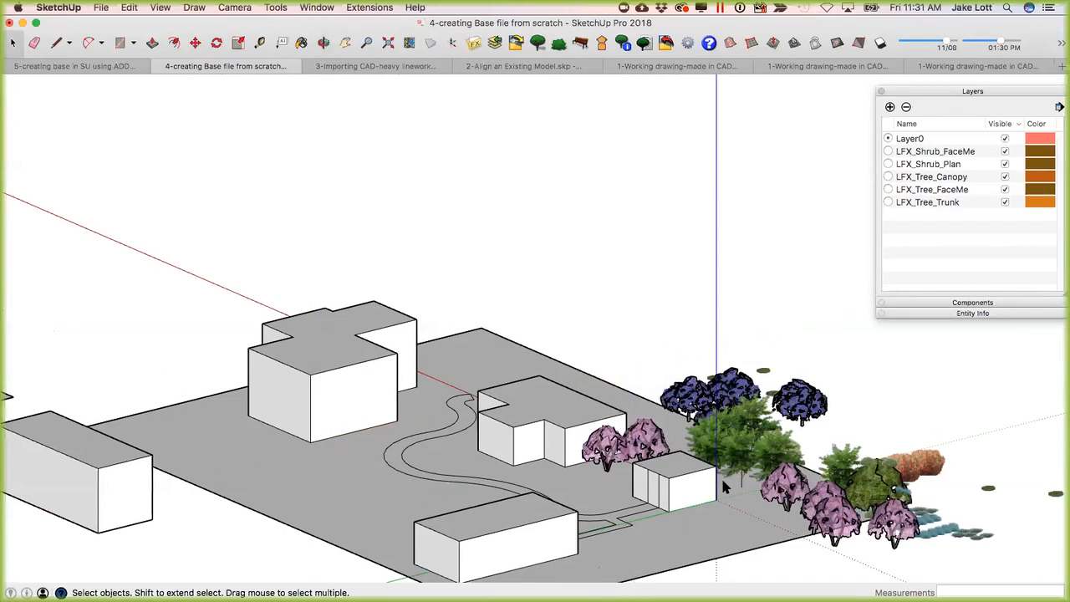
scroll(721, 476, "up", 2)
middle_click_drag(677, 506, 558, 425)
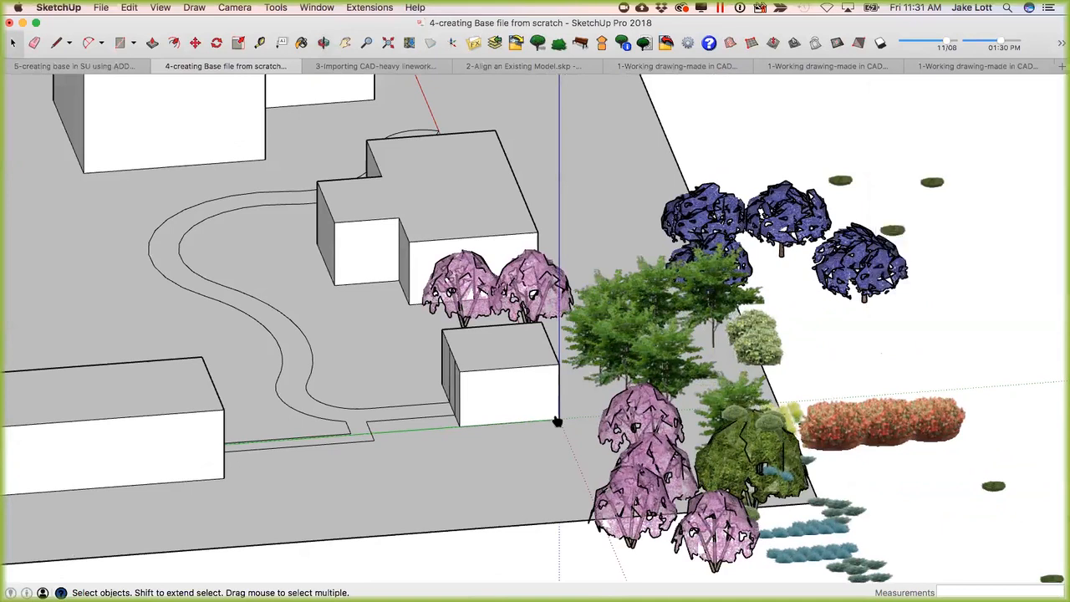
Switch to F/X CAD and create a new UCS named SketchUp with its origin at the small square building's lower-left corner, X axis horizontal.
key("super+Tab")
left_click(338, 434)
key("Escape")
key("Escape")
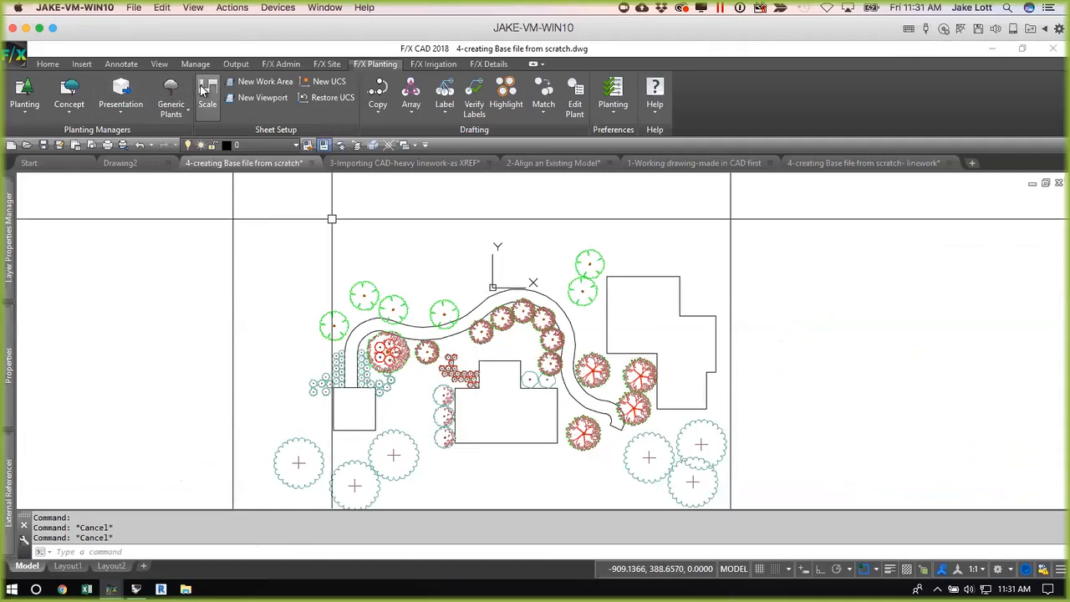
left_click(324, 83)
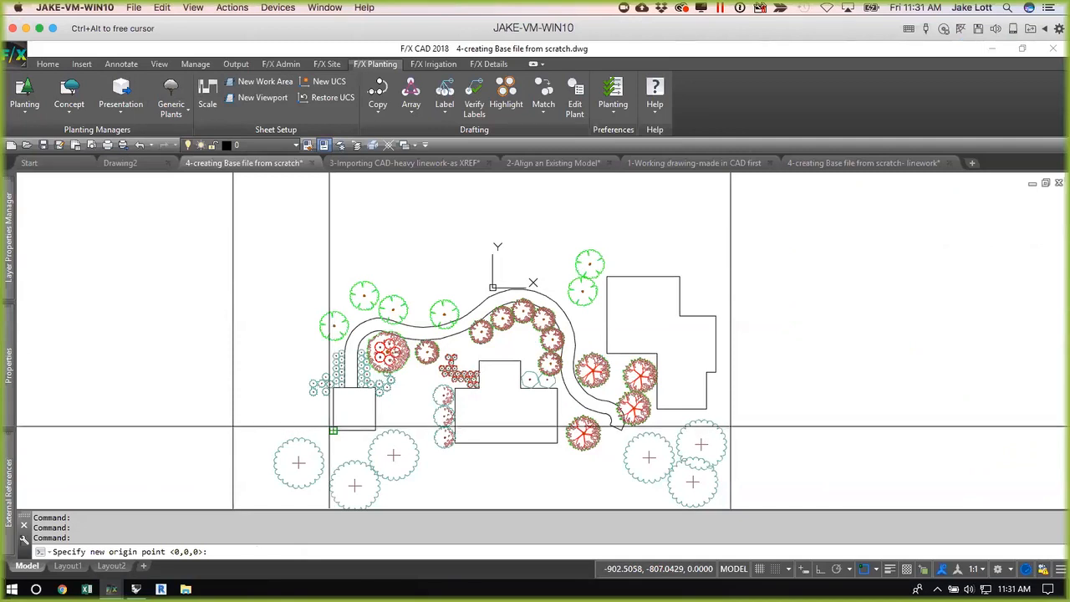
left_click(332, 431)
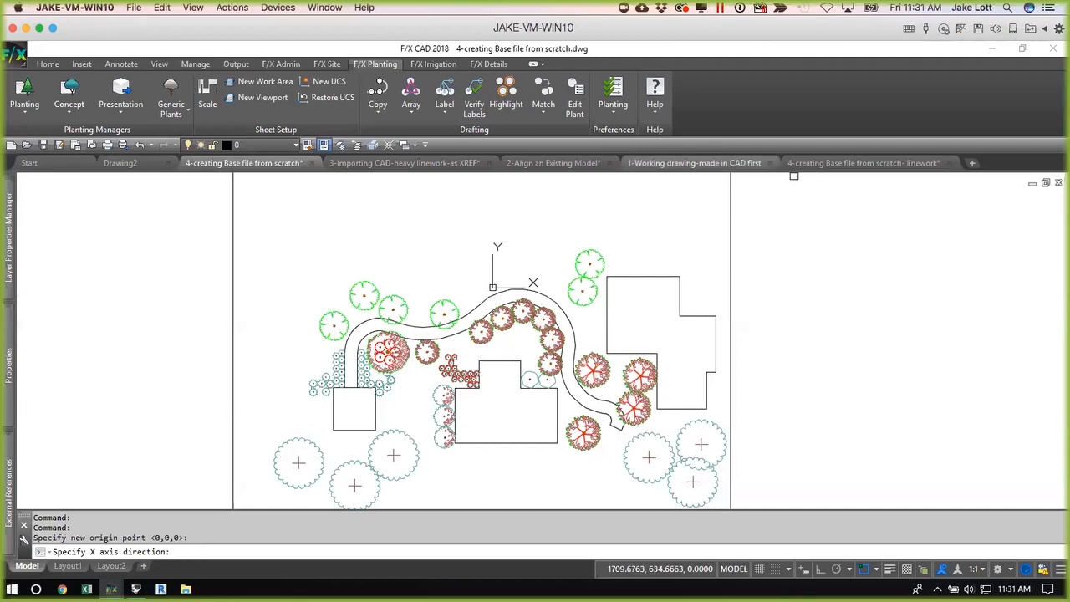
left_click(363, 417)
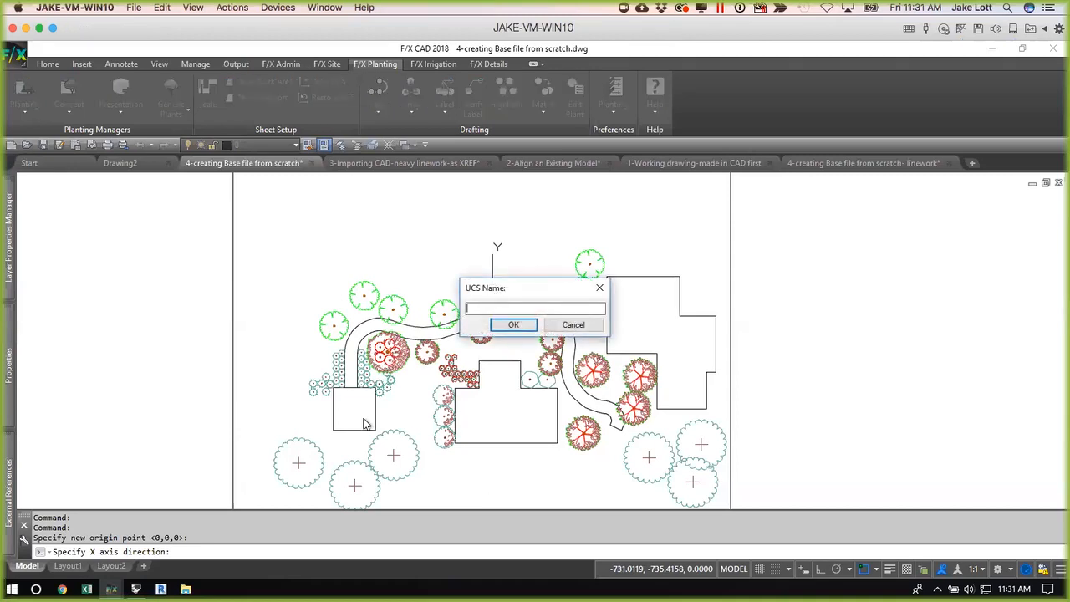
left_click(488, 309)
type("SketchU")
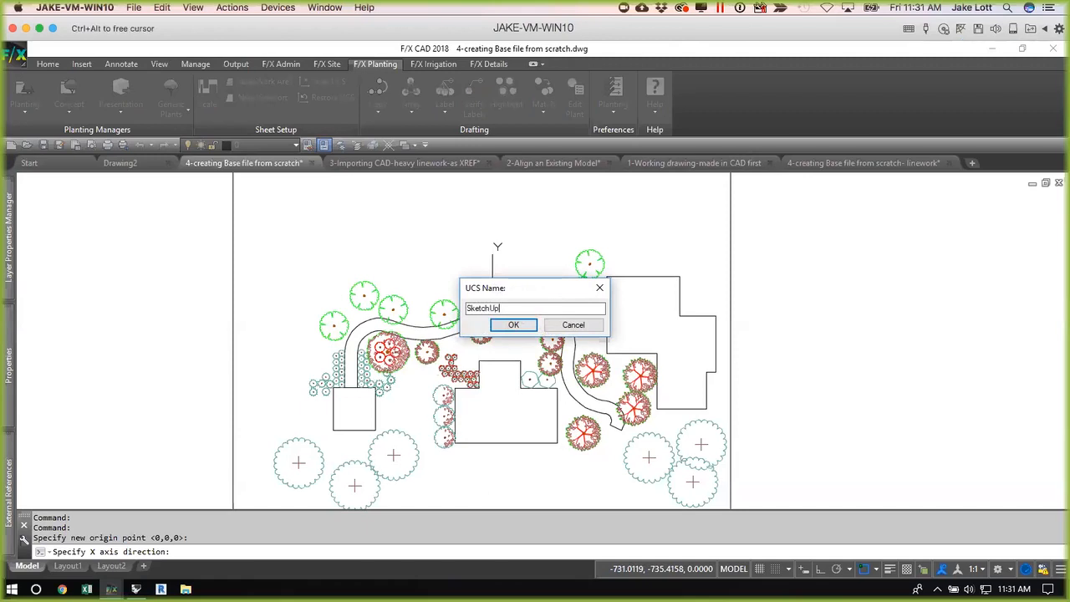
type("p")
left_click(513, 326)
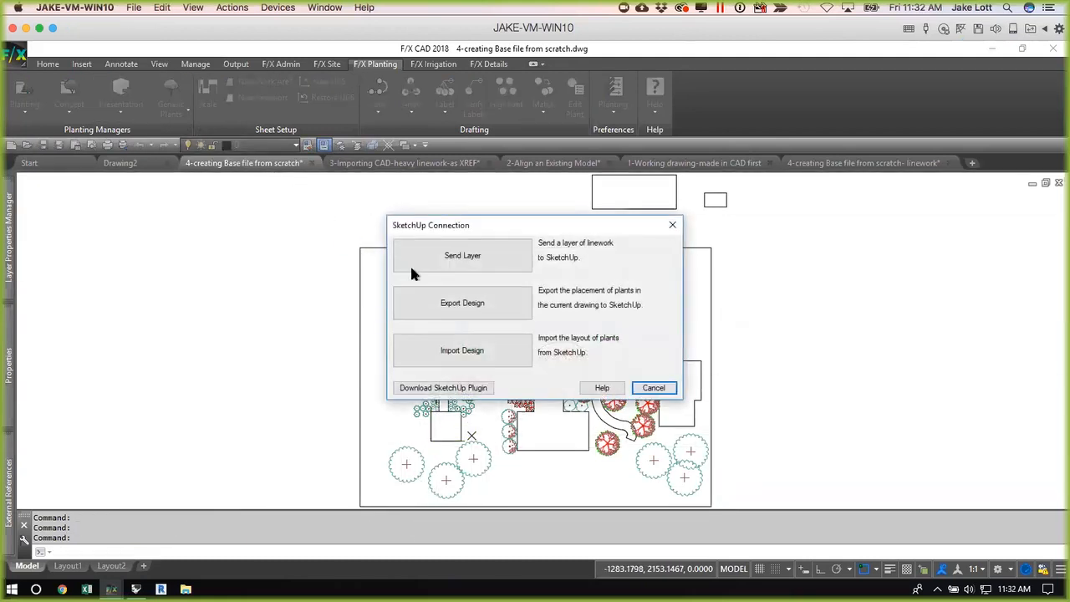
Export the drawing's plant placement again with the SketchUp Connection's Export Design option and return to the SketchUp model.
left_click(460, 308)
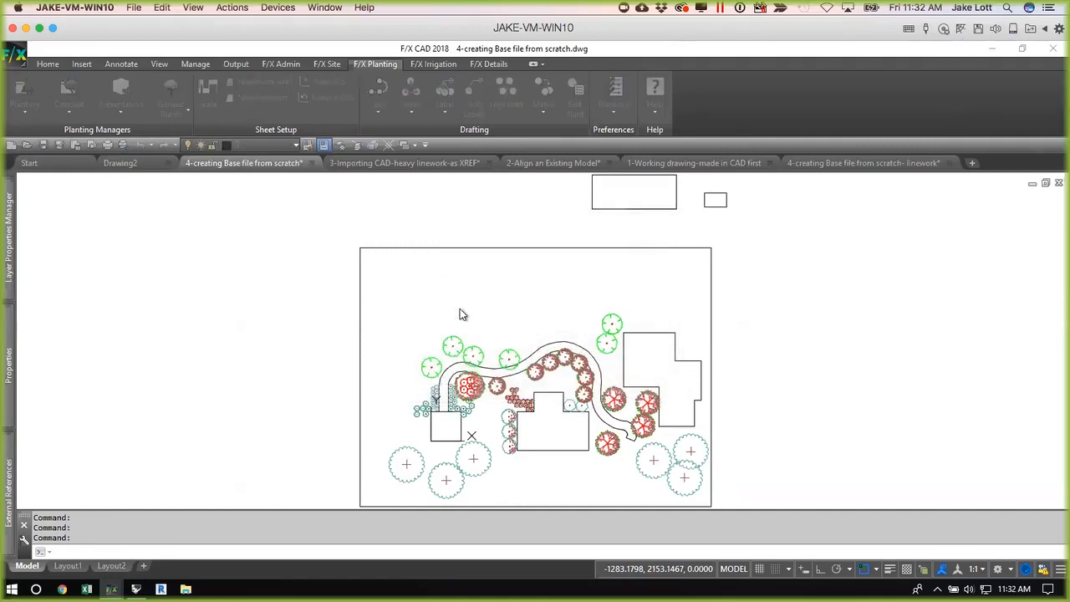
left_click(632, 335)
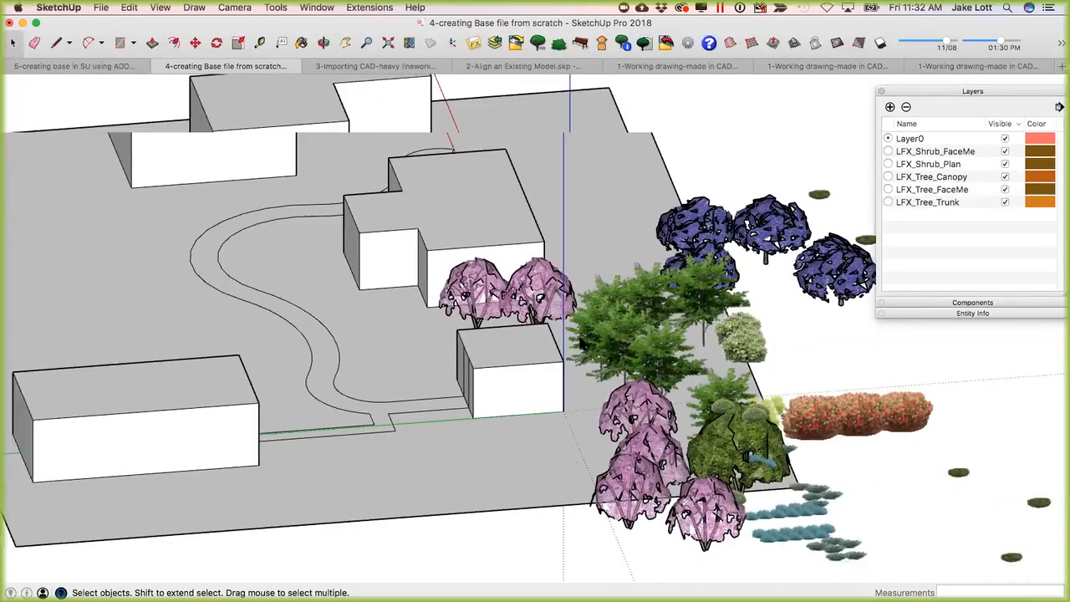
scroll(603, 343, "down", 3)
middle_click_drag(603, 344, 335, 319)
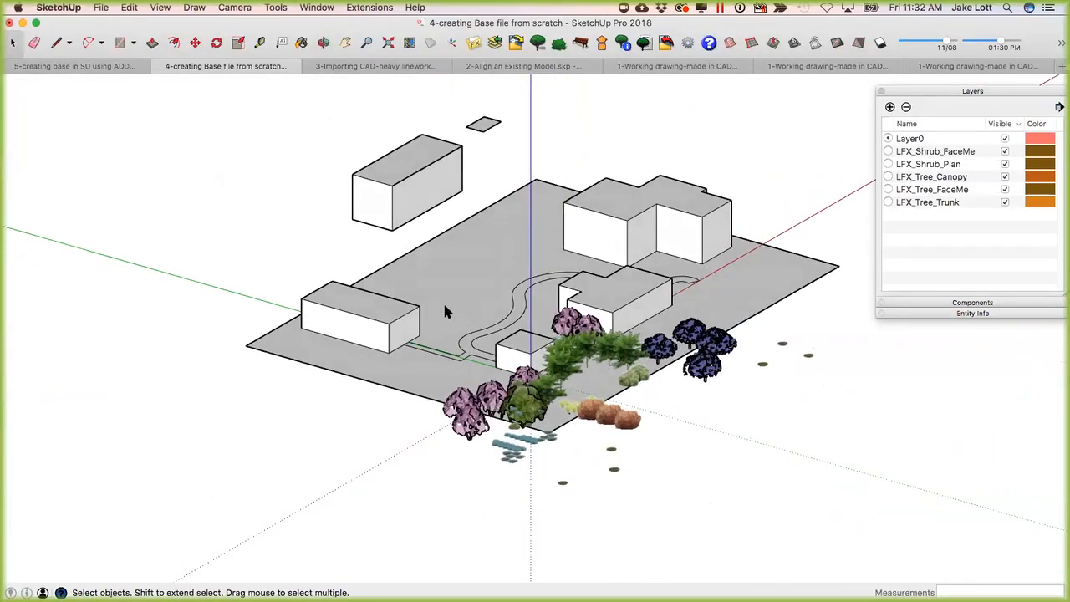
scroll(444, 311, "up", 1)
scroll(589, 394, "up", 4)
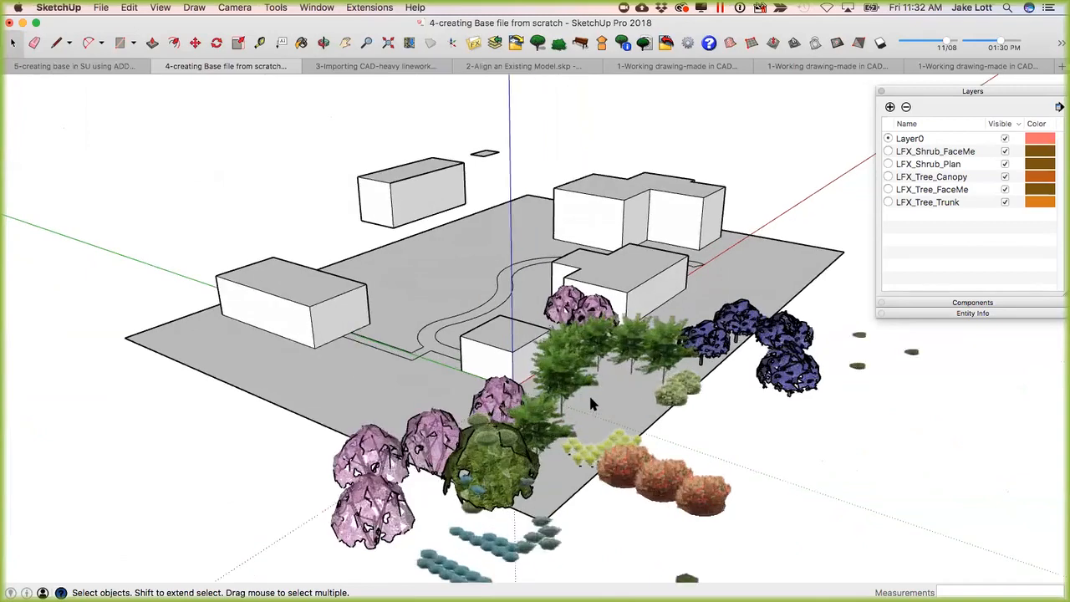
middle_click_drag(448, 381, 499, 351)
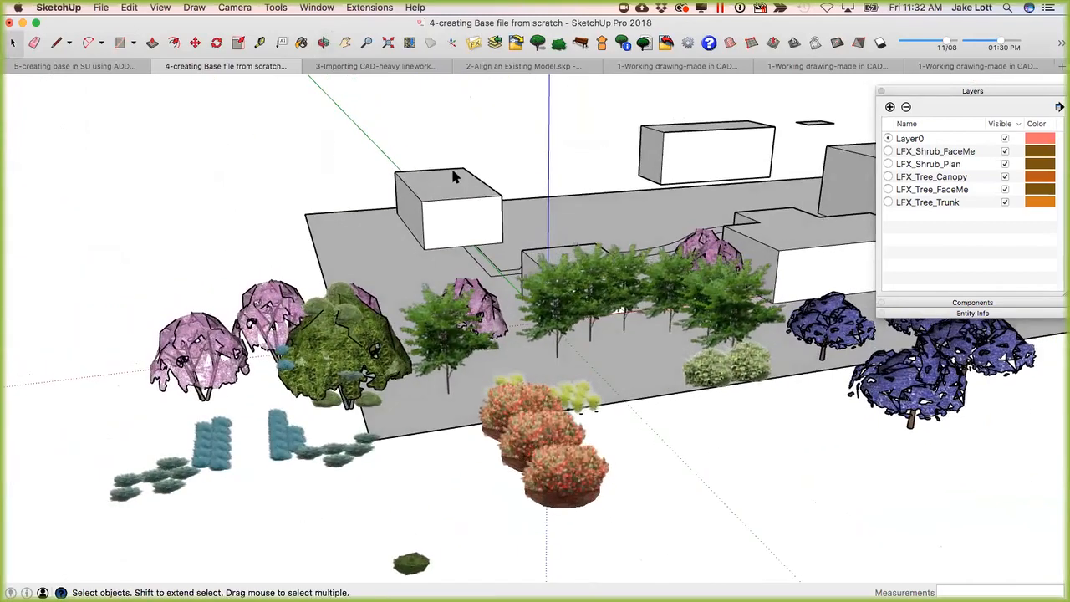
Re-import the planting design through Land F/X, deleting the existing plant objects first, and inspect the plants around the buildings.
left_click(516, 42)
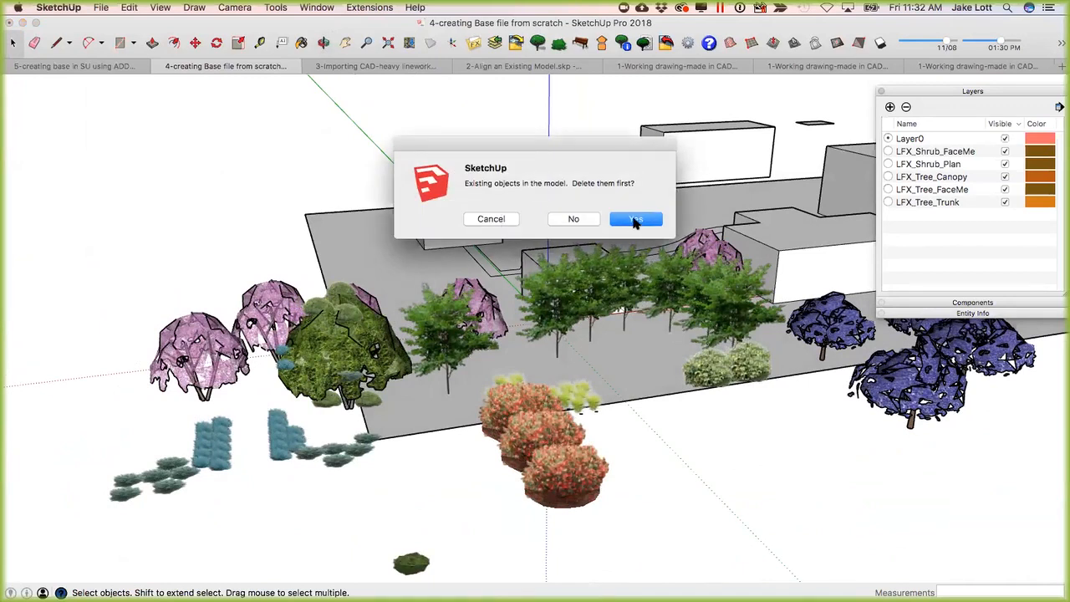
left_click(636, 224)
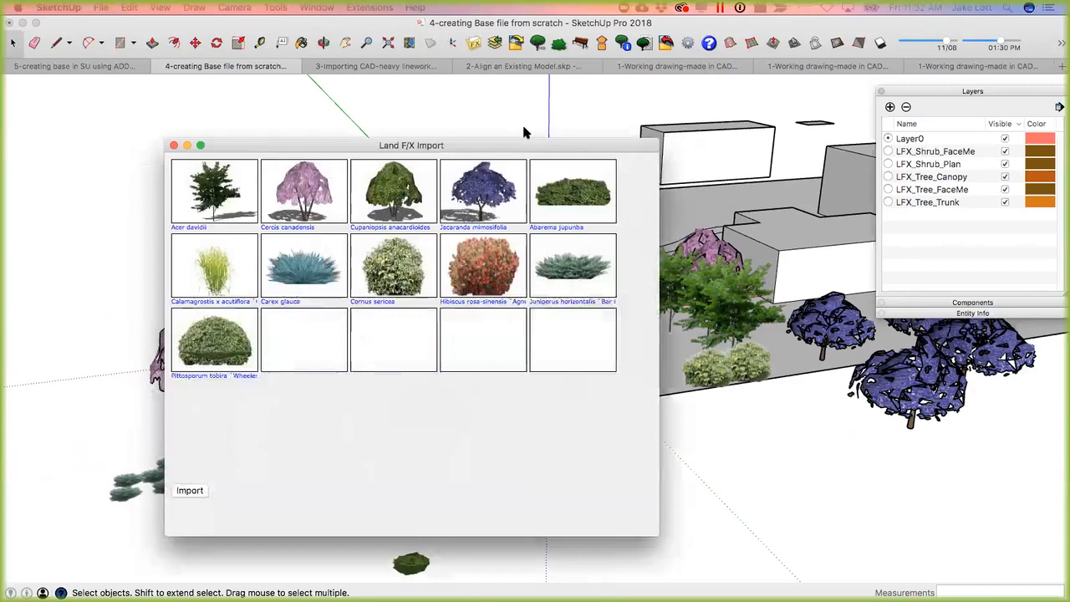
left_click(238, 471)
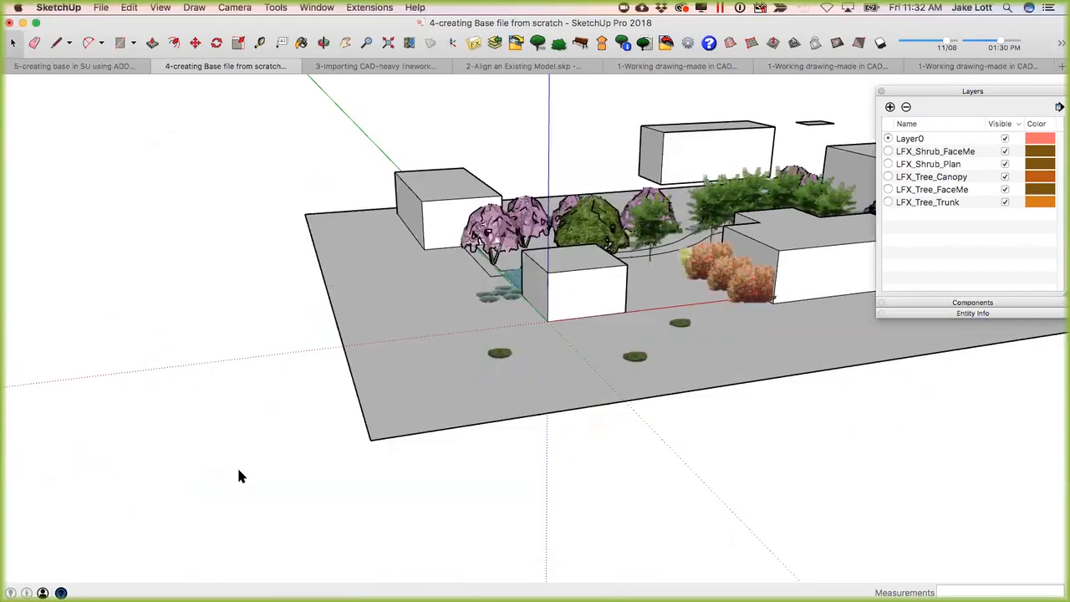
mouse_move(617, 313)
middle_mouse_down()
mouse_move(550, 344)
mouse_move(538, 401)
mouse_move(761, 396)
mouse_move(655, 349)
mouse_move(437, 383)
mouse_move(574, 454)
mouse_move(580, 446)
mouse_move(276, 422)
mouse_move(539, 443)
middle_mouse_up()
scroll(437, 383, "up", 3)
scroll(541, 456, "down", 2)
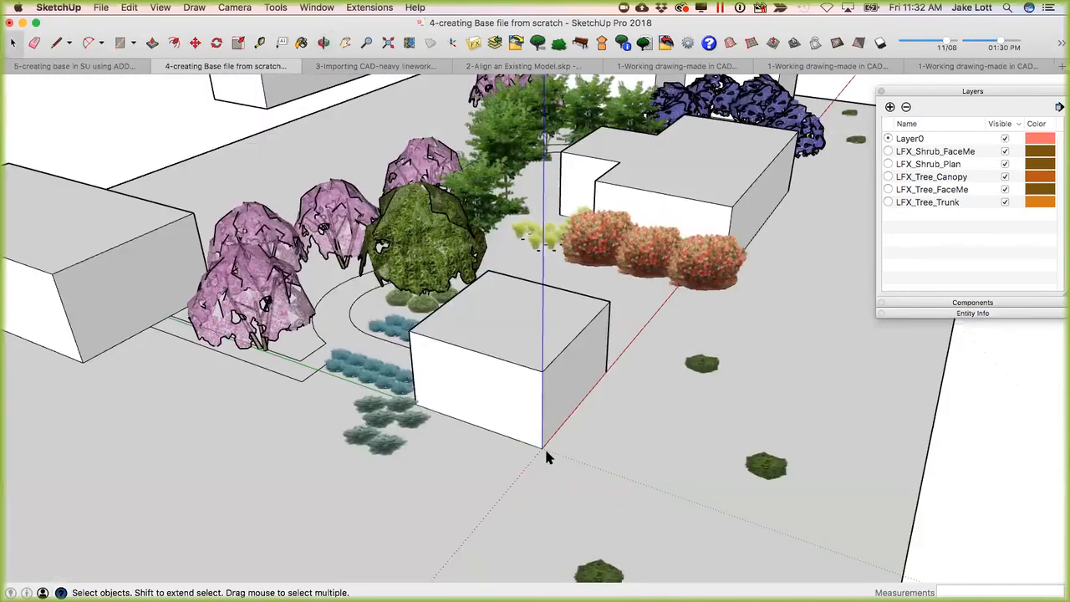
mouse_move(609, 382)
middle_mouse_down()
mouse_move(757, 414)
mouse_move(728, 399)
mouse_move(547, 390)
mouse_move(448, 349)
mouse_move(442, 358)
mouse_move(764, 389)
mouse_move(262, 389)
mouse_move(652, 349)
mouse_move(672, 329)
mouse_move(677, 351)
mouse_move(627, 353)
middle_mouse_up()
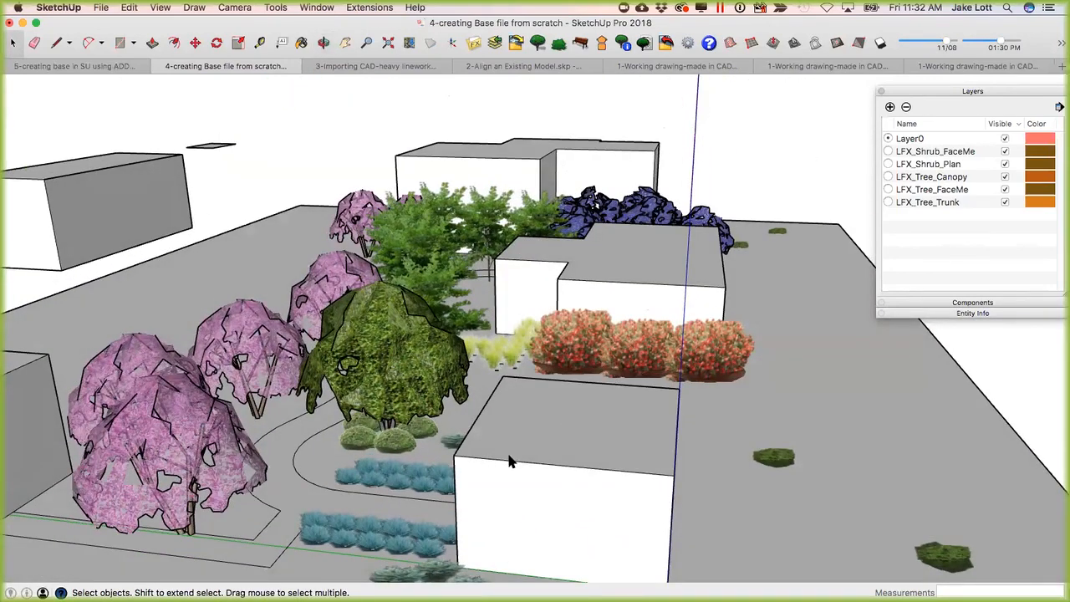
middle_click_drag(507, 471, 426, 217)
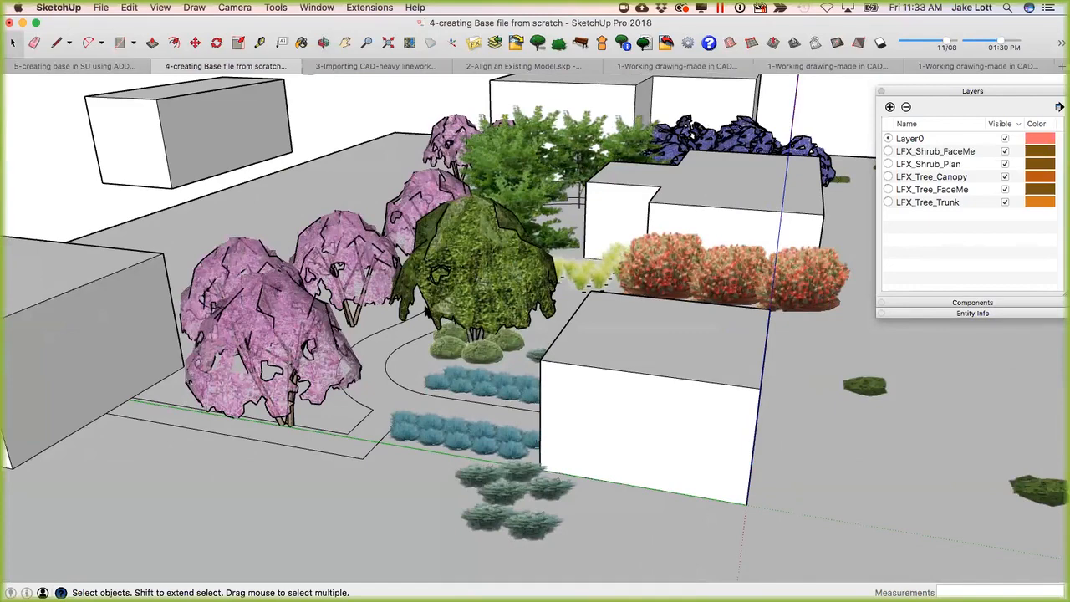
middle_click_drag(405, 348, 474, 320)
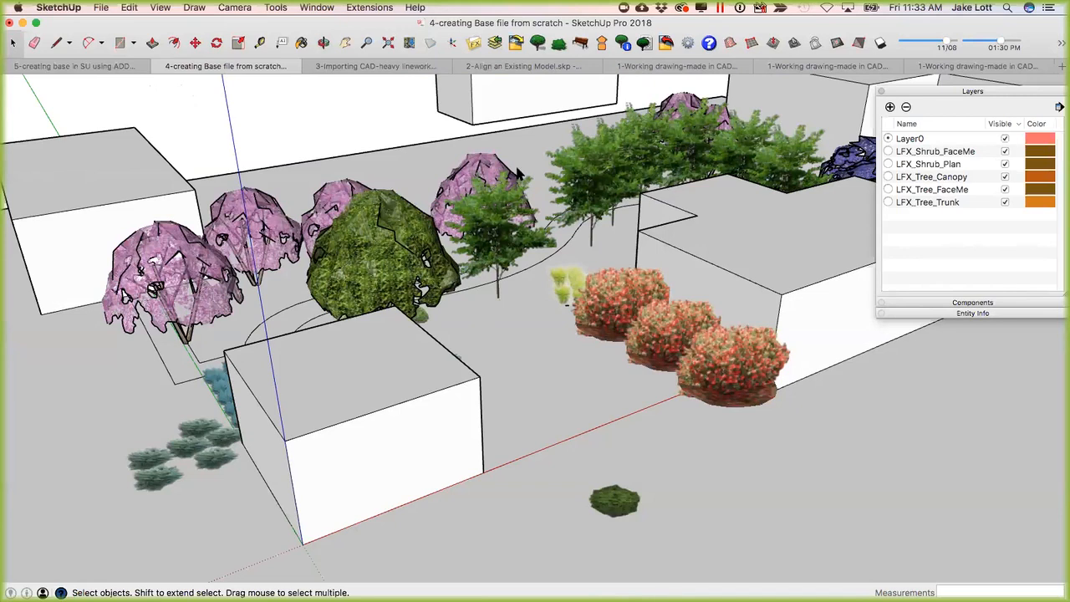
middle_click_drag(347, 329, 507, 263)
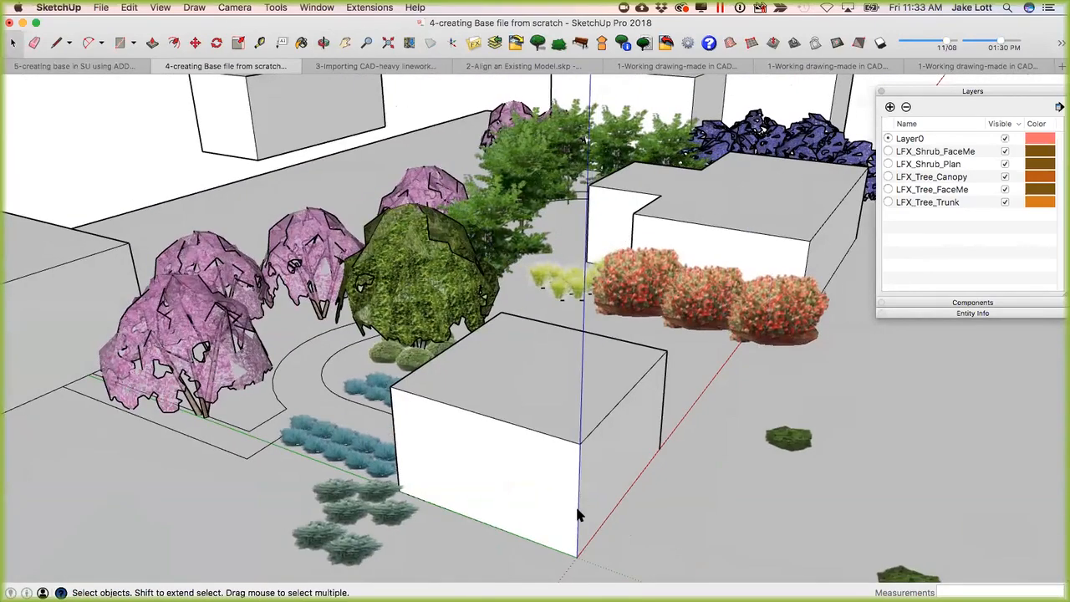
middle_click_drag(576, 505, 477, 380)
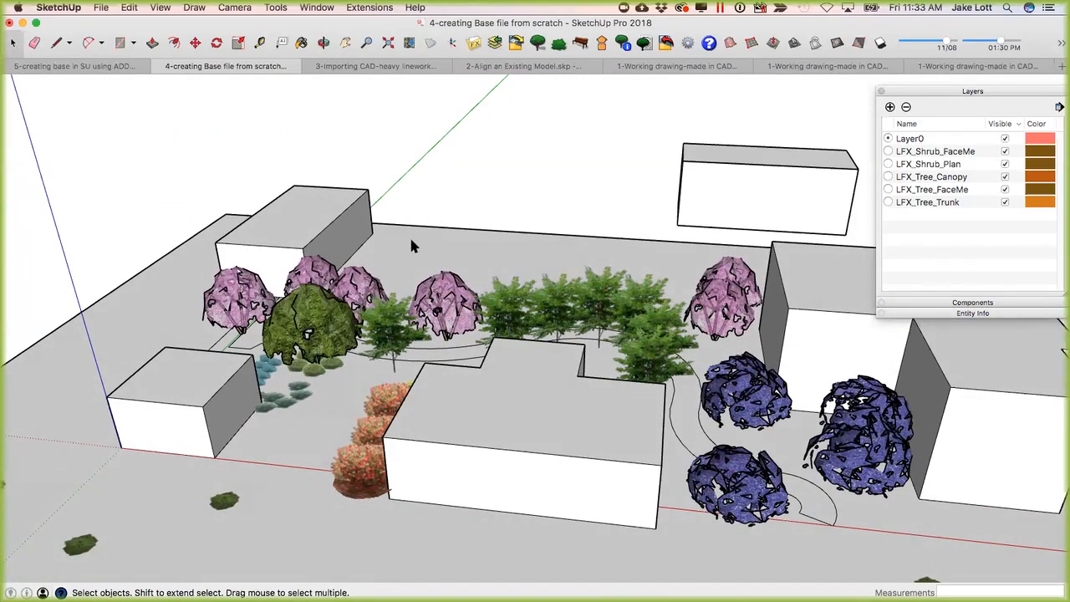
Set the model's length units to Decimal format in feet.
left_click(305, 8)
left_click(326, 115)
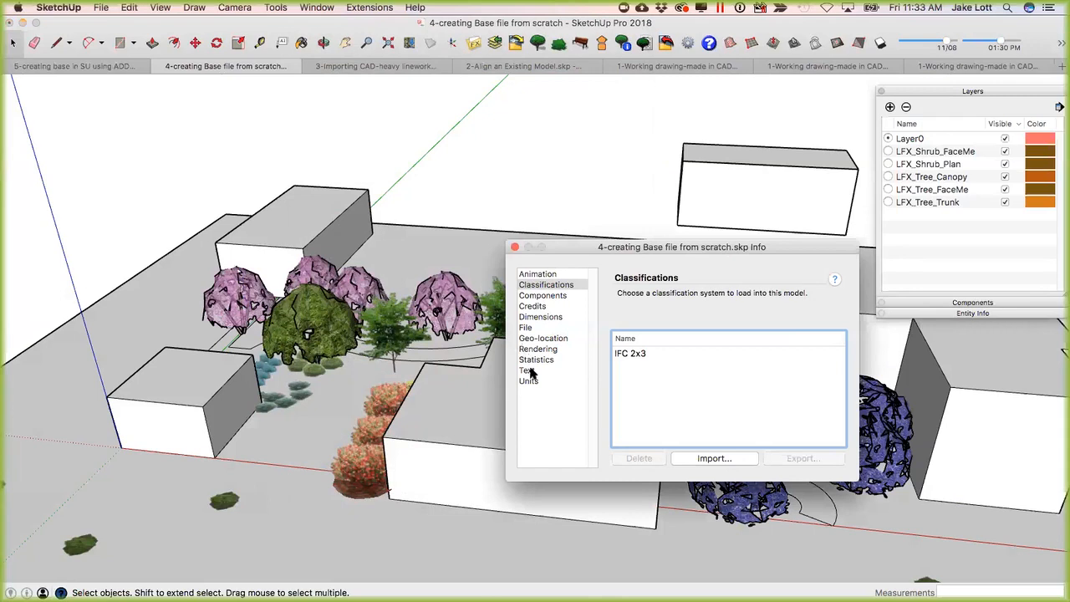
left_click(528, 381)
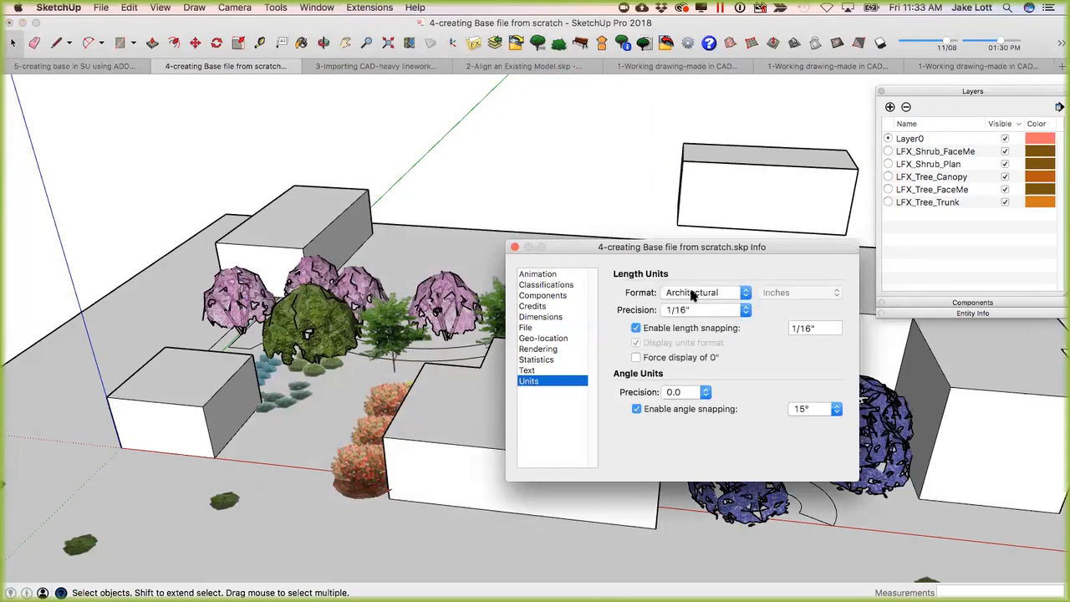
left_click(745, 293)
left_click(740, 304)
left_click(808, 293)
left_click(791, 305)
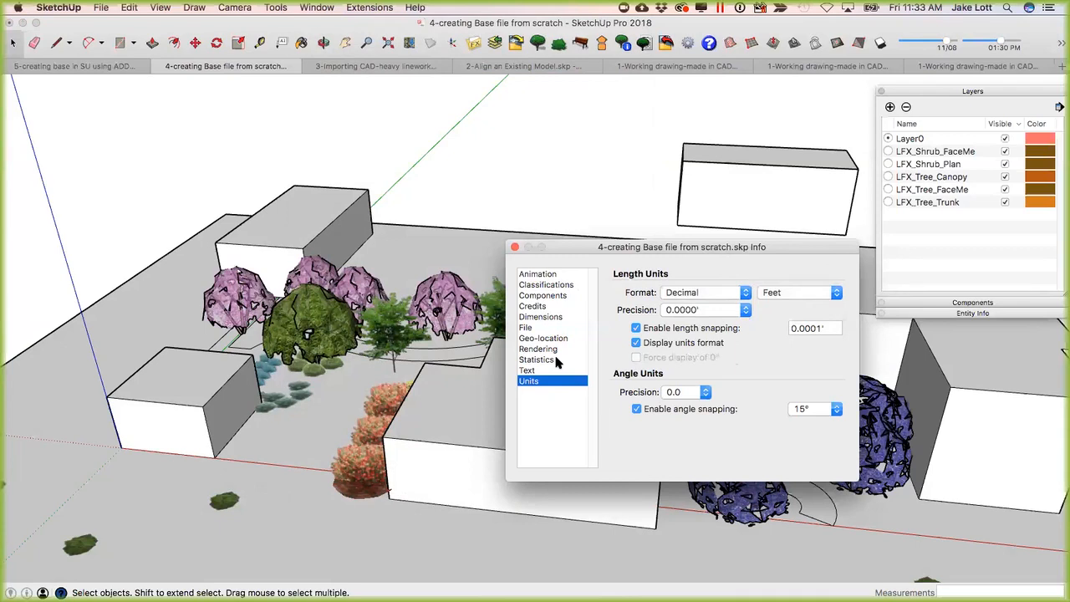
Switch the model's length unit format back to Architectural and close the model information.
left_click(691, 299)
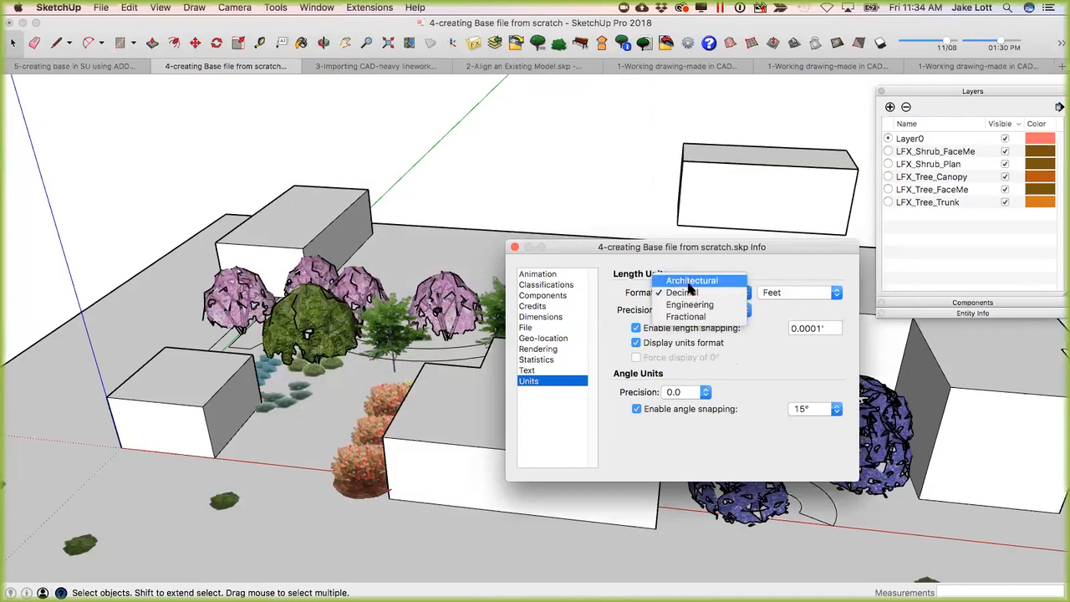
left_click(691, 283)
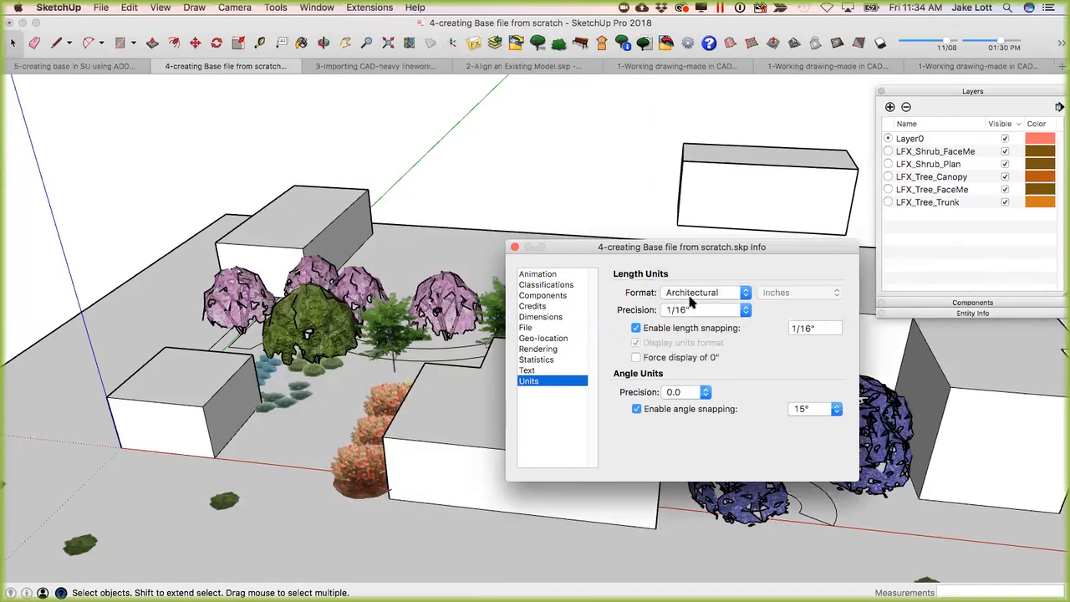
left_click(515, 247)
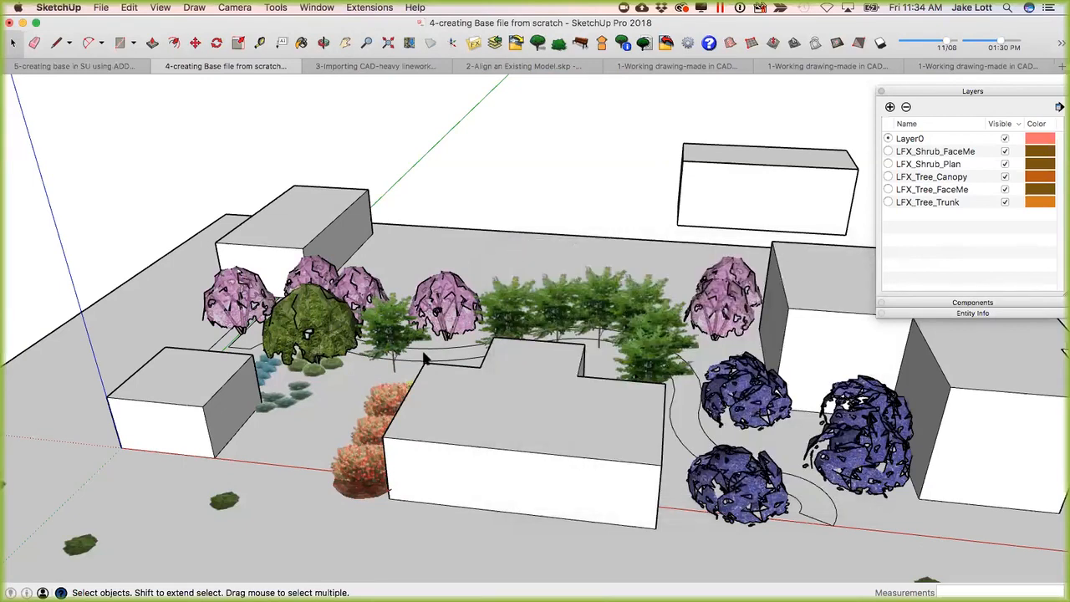
middle_click_drag(403, 392, 623, 373)
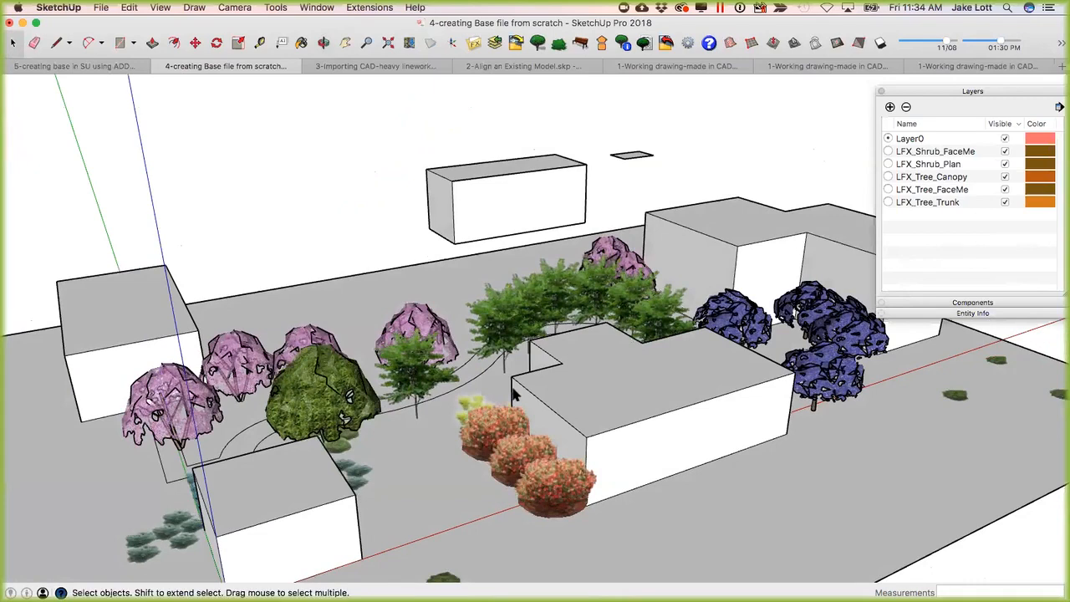
middle_click_drag(517, 394, 460, 412)
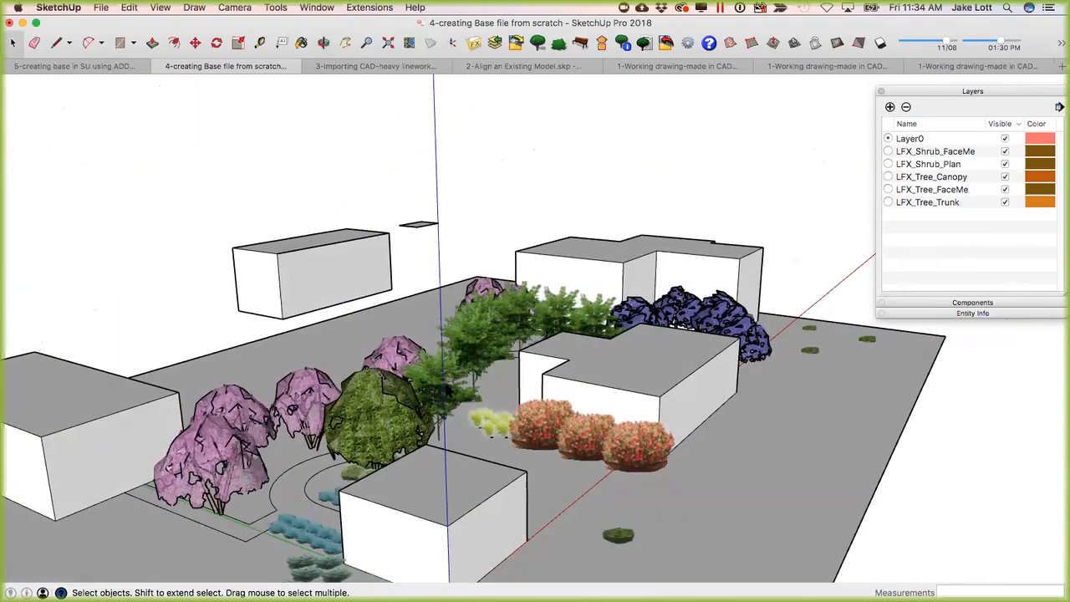
left_click(236, 8)
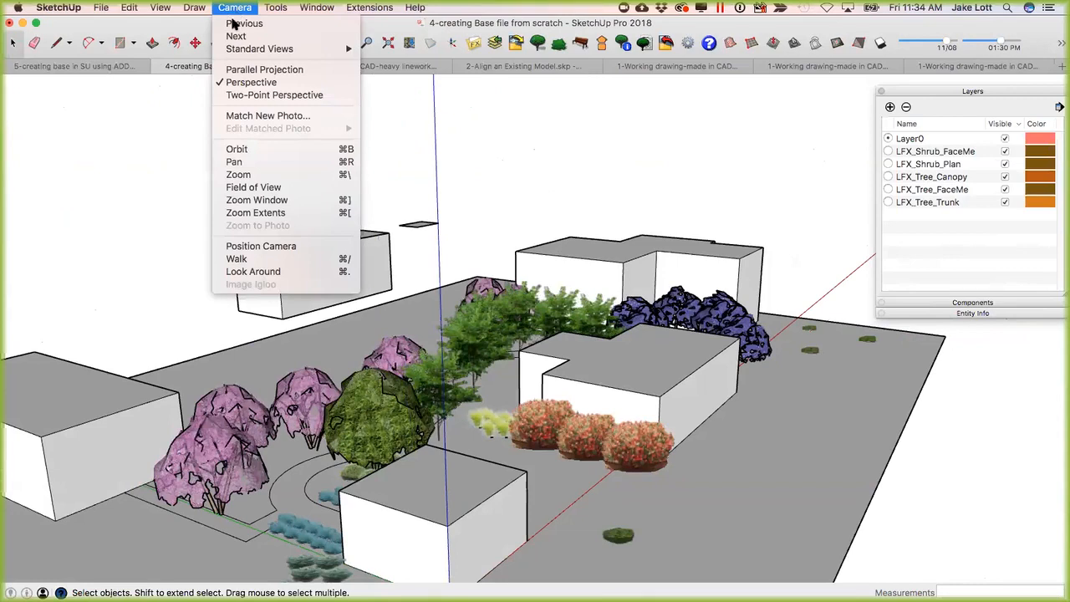
left_click(248, 249)
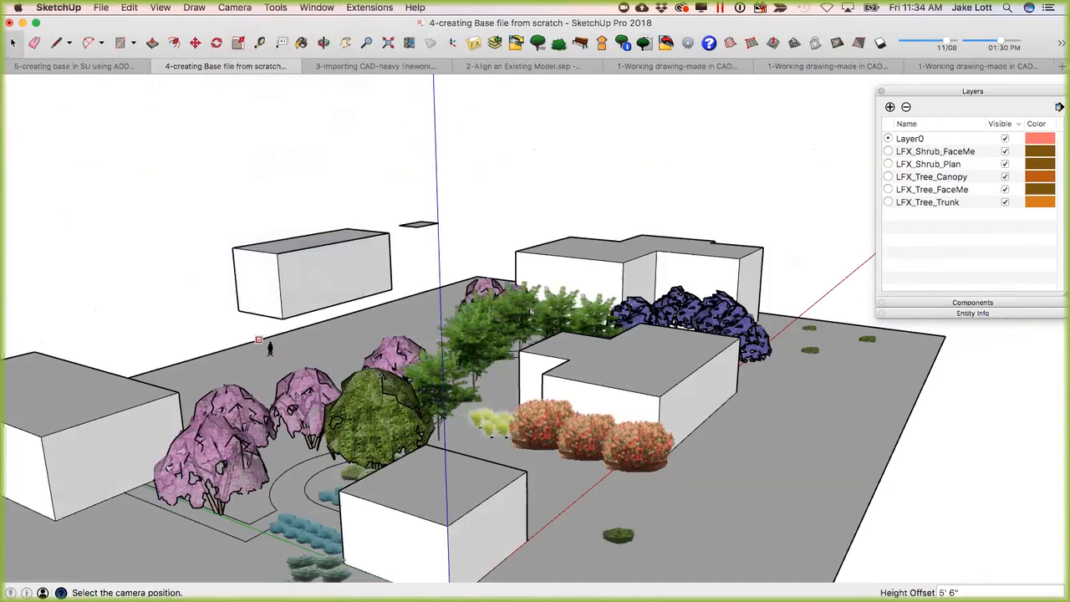
Look through the tools available for toolbar customization, collapsing the Layers list, and close the customization without adding any.
left_click(235, 9)
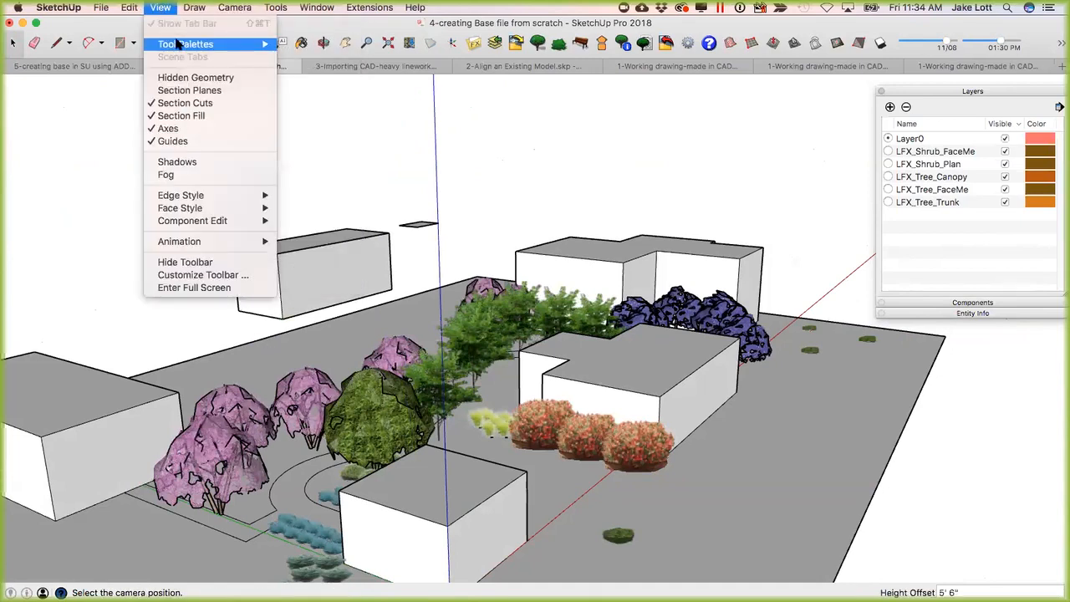
left_click(203, 275)
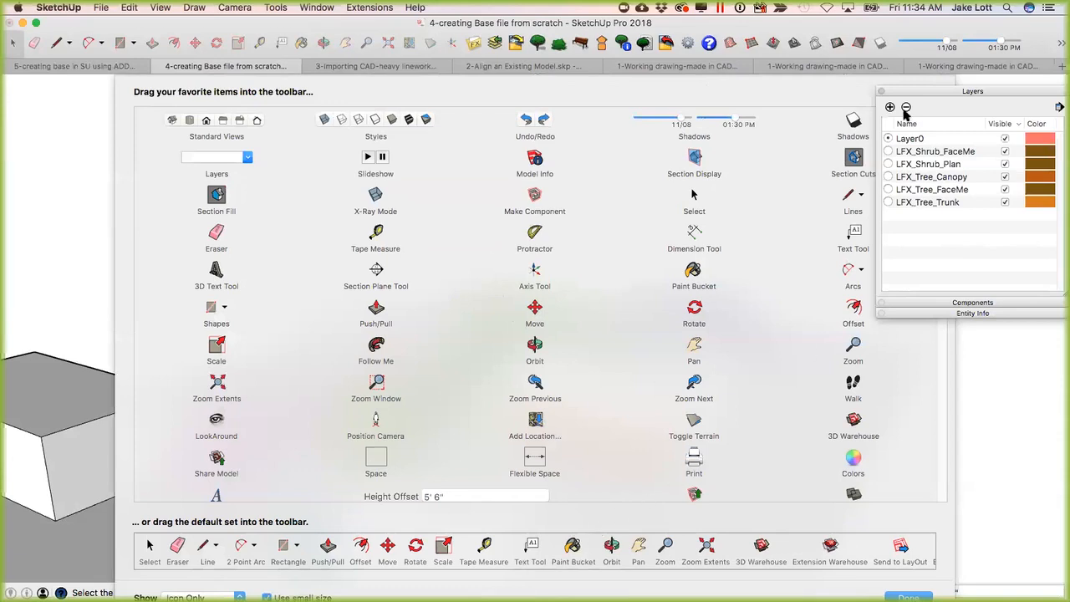
left_click(901, 94)
scroll(716, 203, "down", 3)
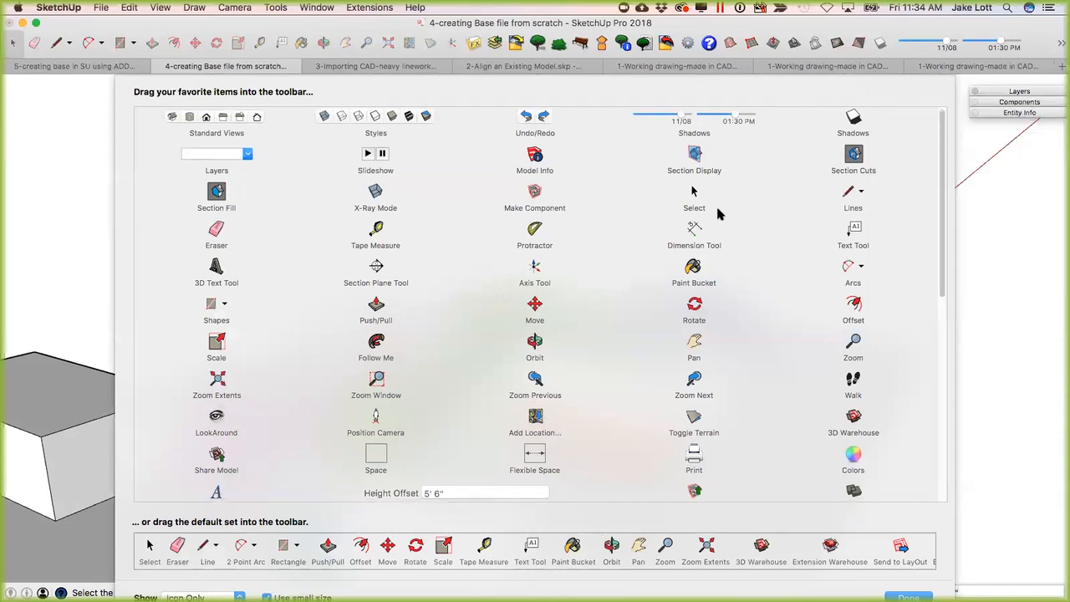
scroll(722, 230, "down", 2)
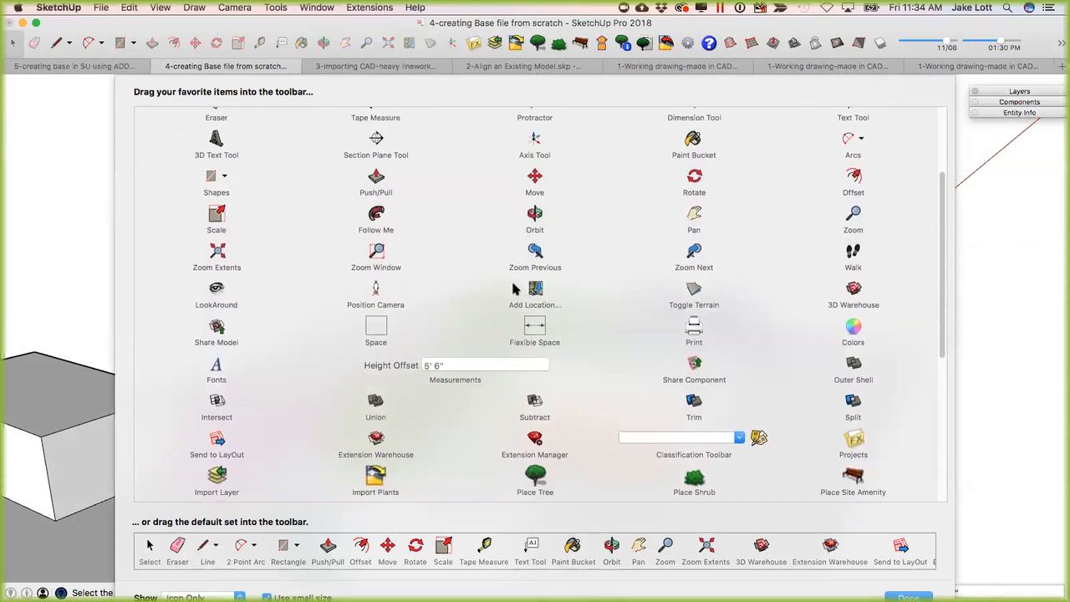
scroll(398, 388, "down", 1)
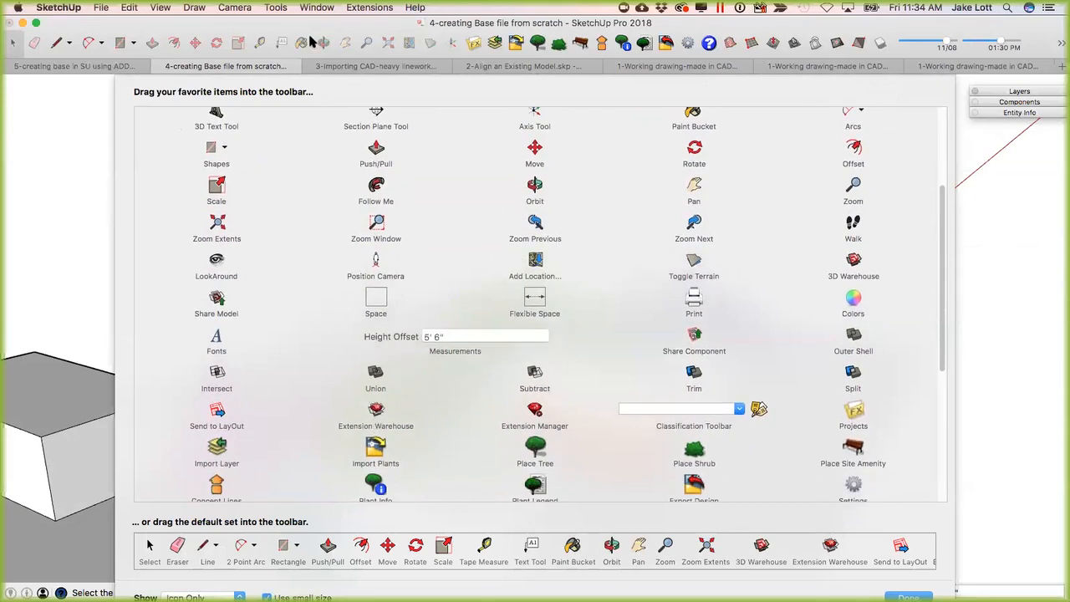
scroll(365, 257, "up", 1)
scroll(320, 286, "up", 5)
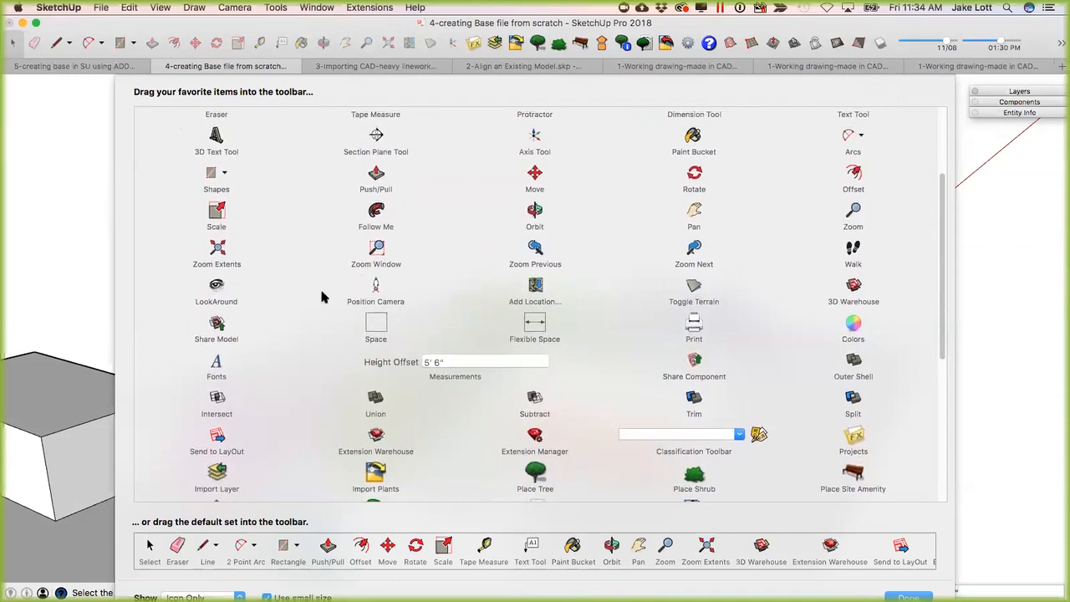
scroll(514, 307, "up", 1)
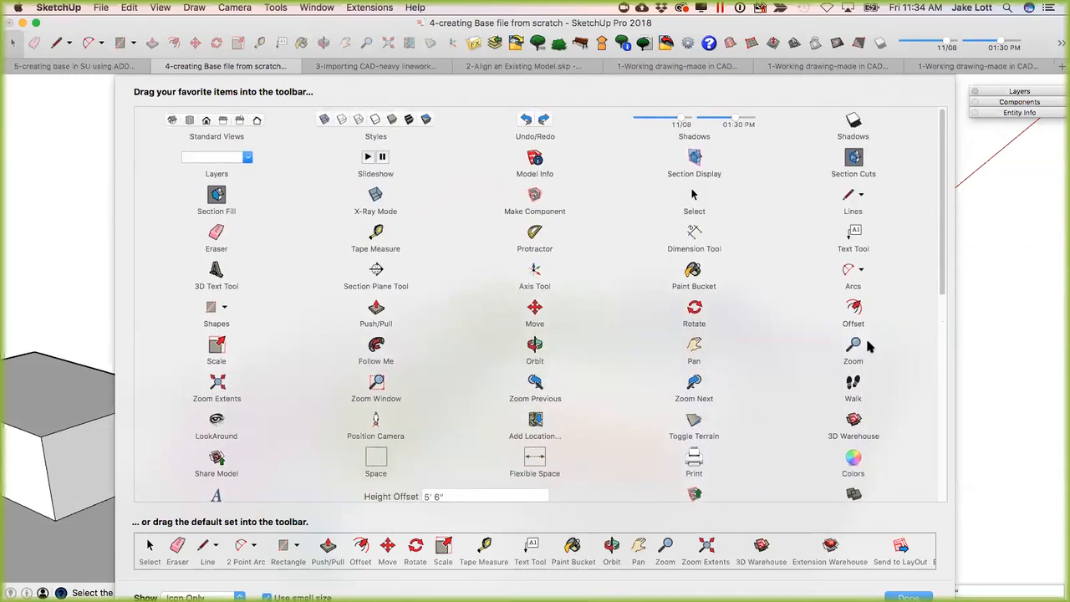
left_click(909, 596)
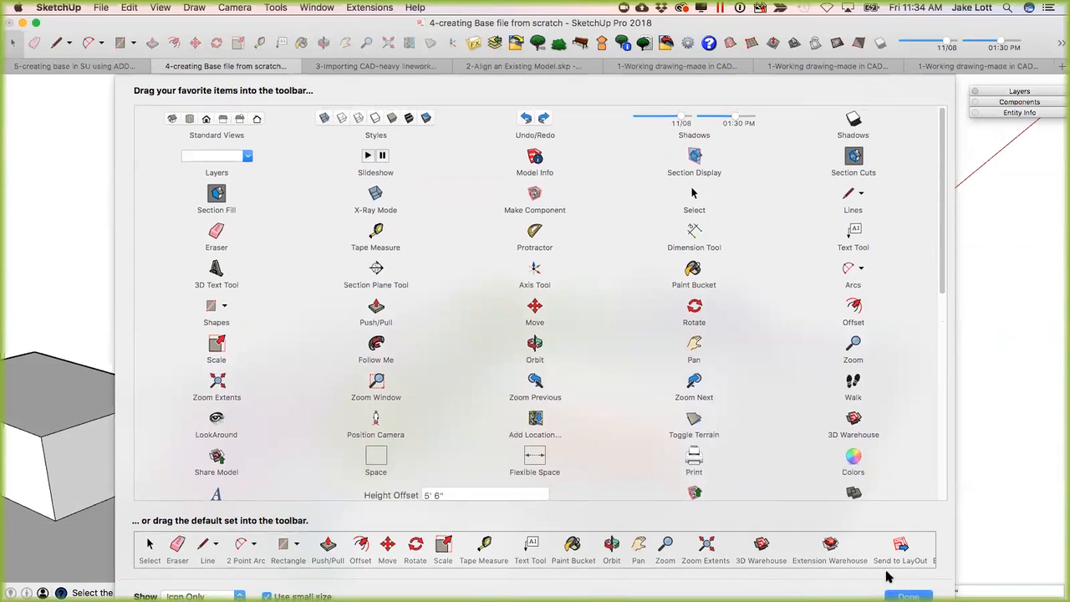
left_click(234, 7)
left_click(226, 247)
left_click_drag(249, 524, 221, 303)
scroll(266, 328, "down", 2)
middle_click_drag(287, 342, 384, 337)
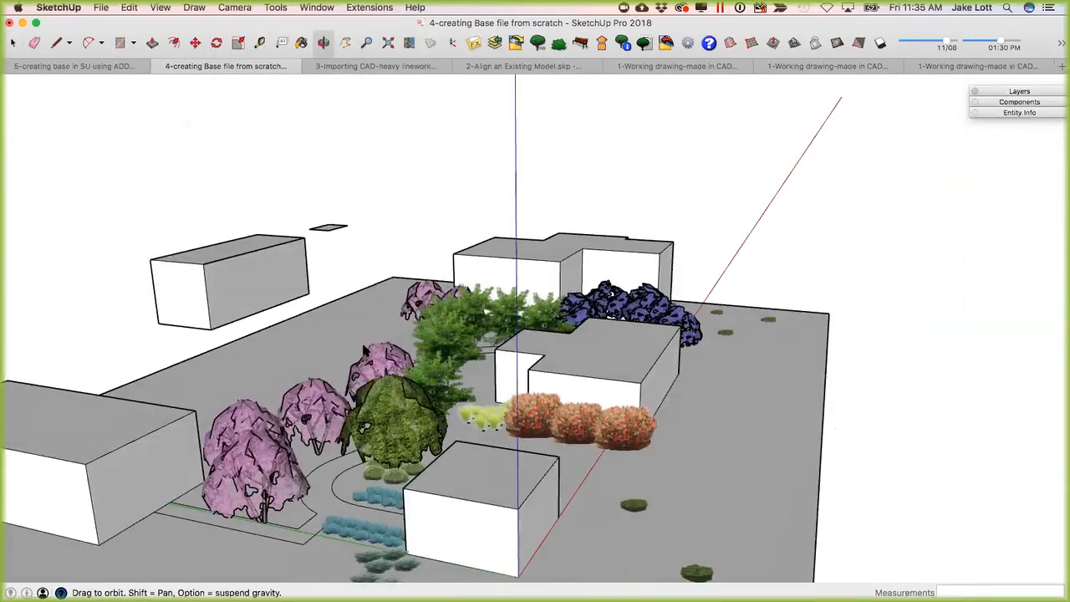
scroll(381, 335, "down", 3)
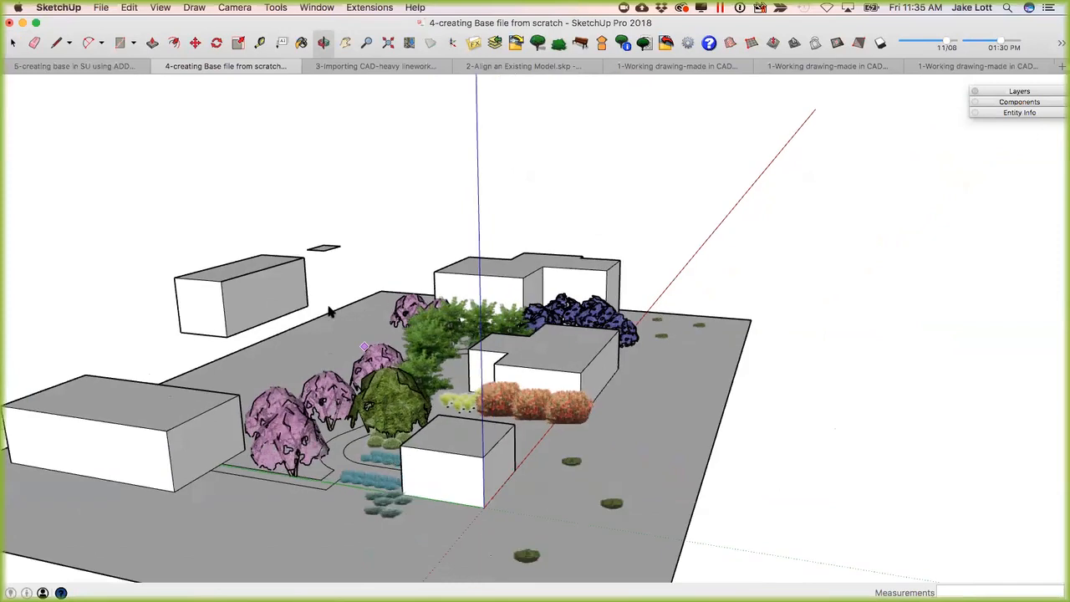
Use Position Camera to place the viewpoint on the curved path between the pink-flowering trees and the blue grass-like shrubs.
left_click(226, 8)
left_click(255, 246)
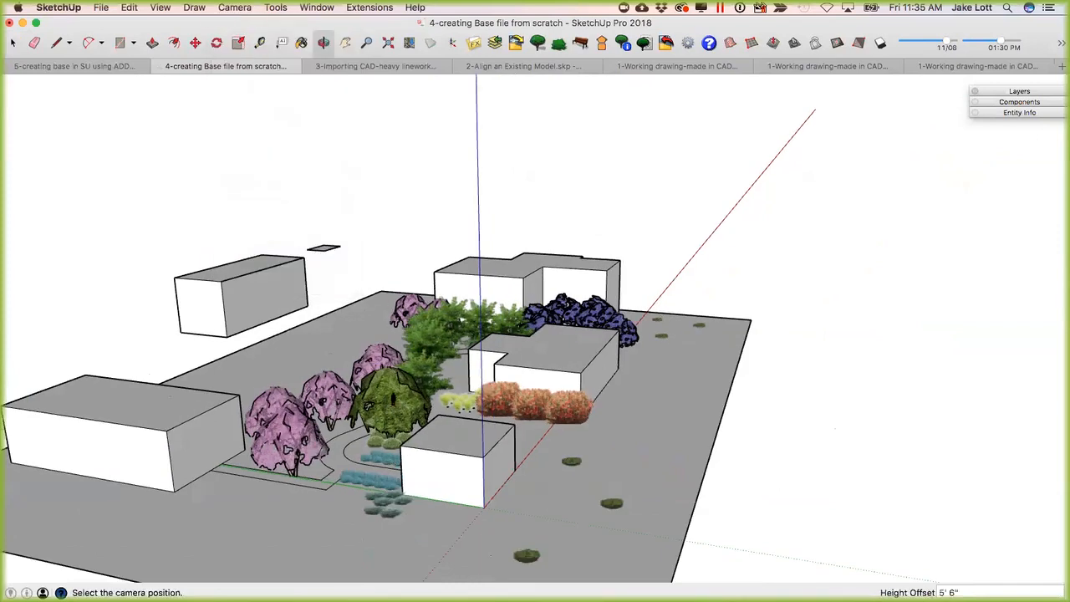
scroll(328, 351, "up", 1)
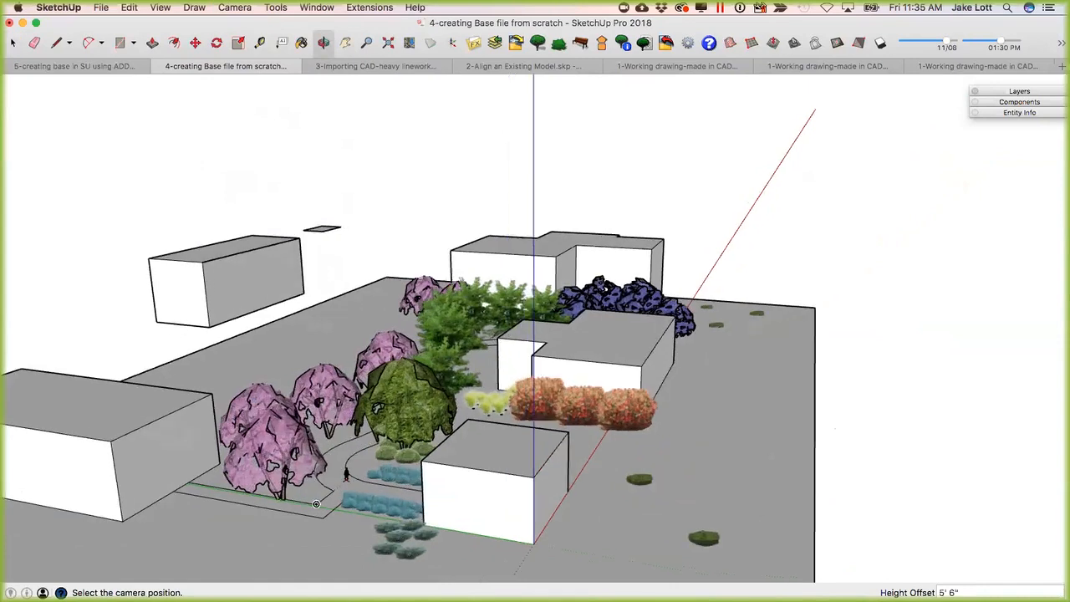
scroll(346, 475, "up", 2)
scroll(343, 483, "up", 1)
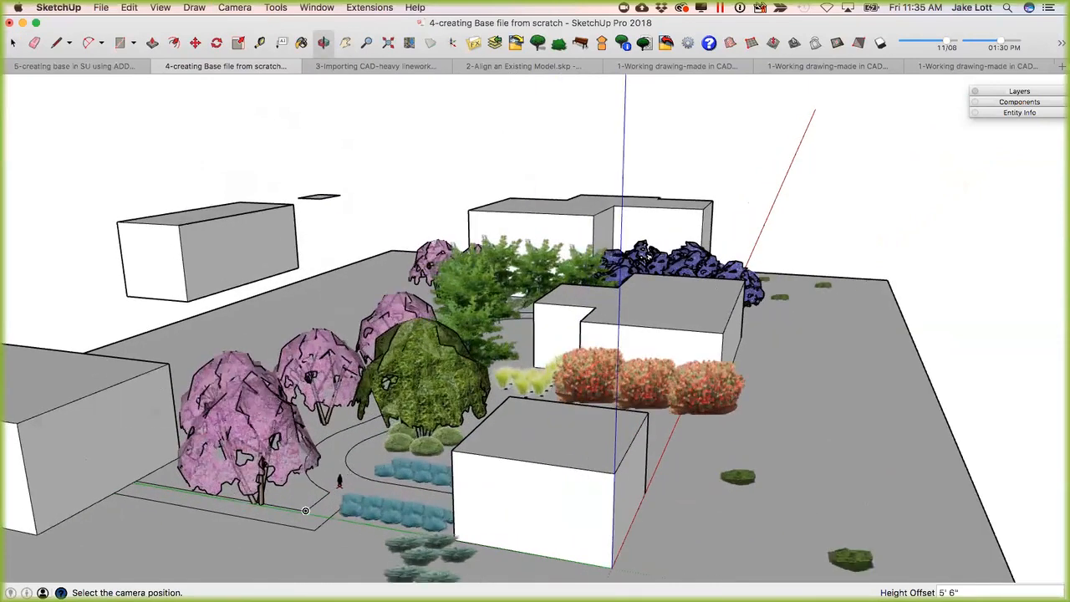
scroll(345, 480, "up", 3)
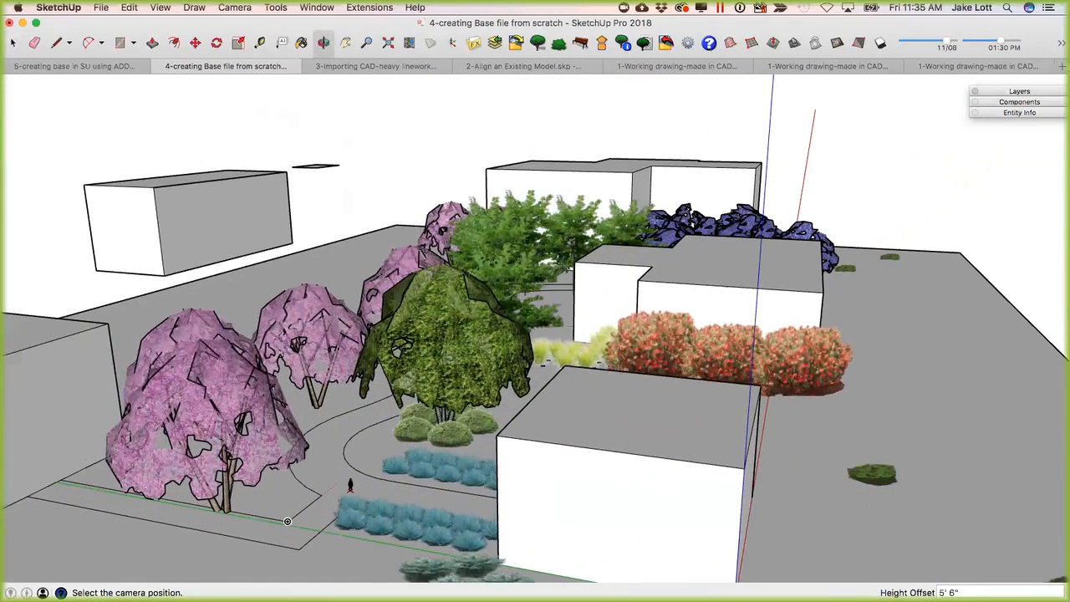
scroll(345, 480, "up", 3)
scroll(344, 482, "up", 4)
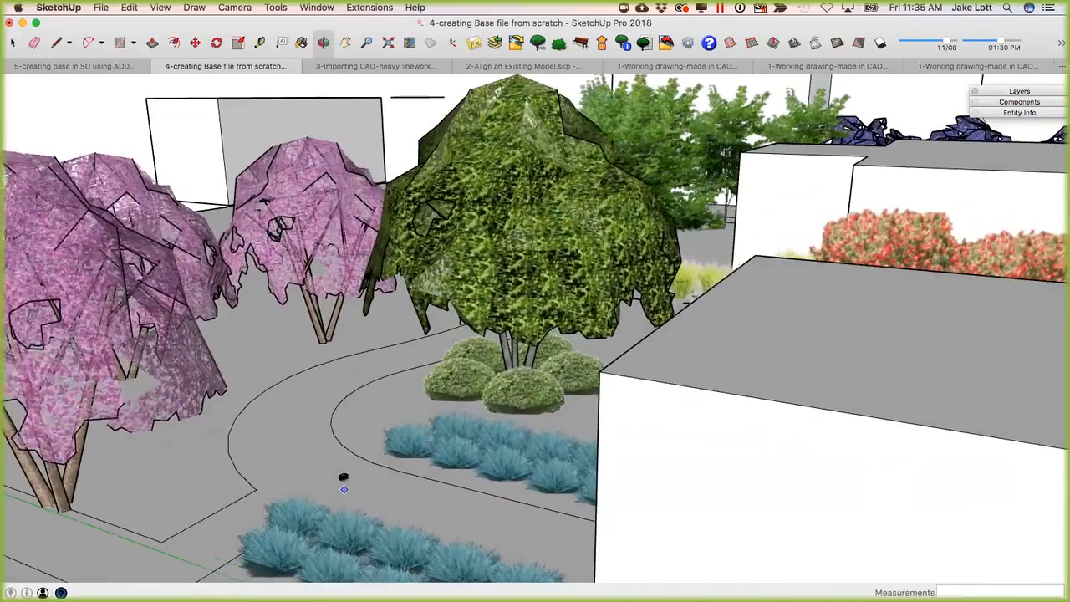
left_click(344, 482)
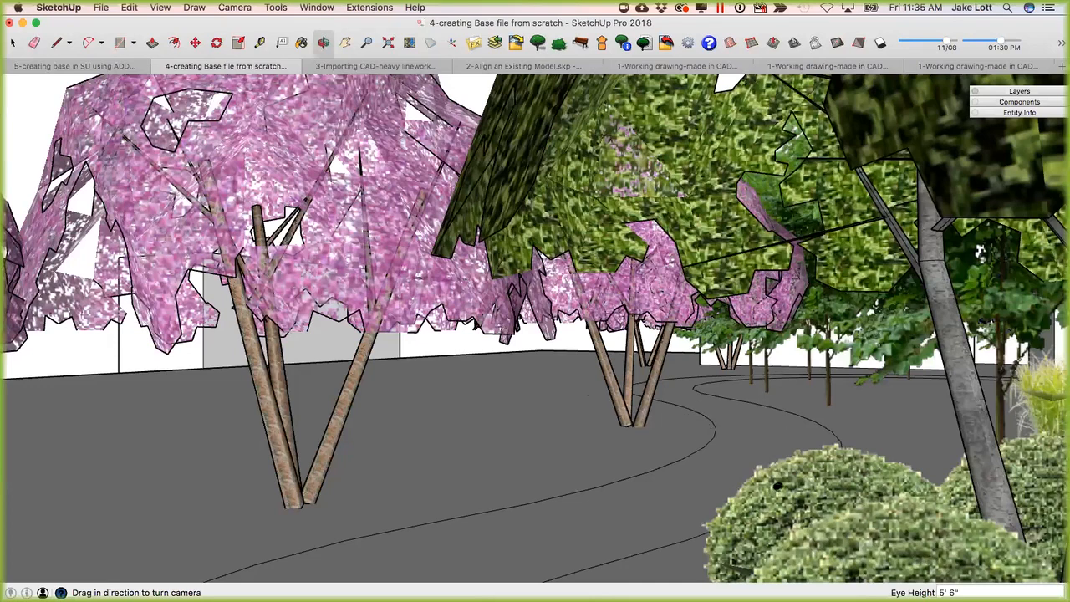
Set the camera's eye height to 4' and look around at the surrounding trees and shrubs.
key("Return")
type("4'")
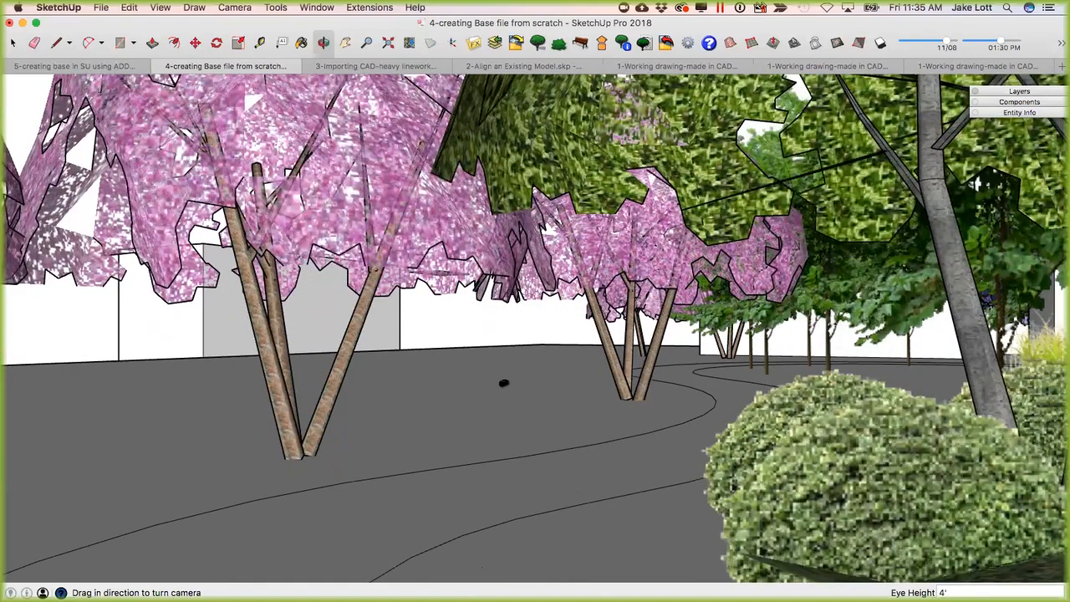
left_click_drag(418, 368, 619, 391)
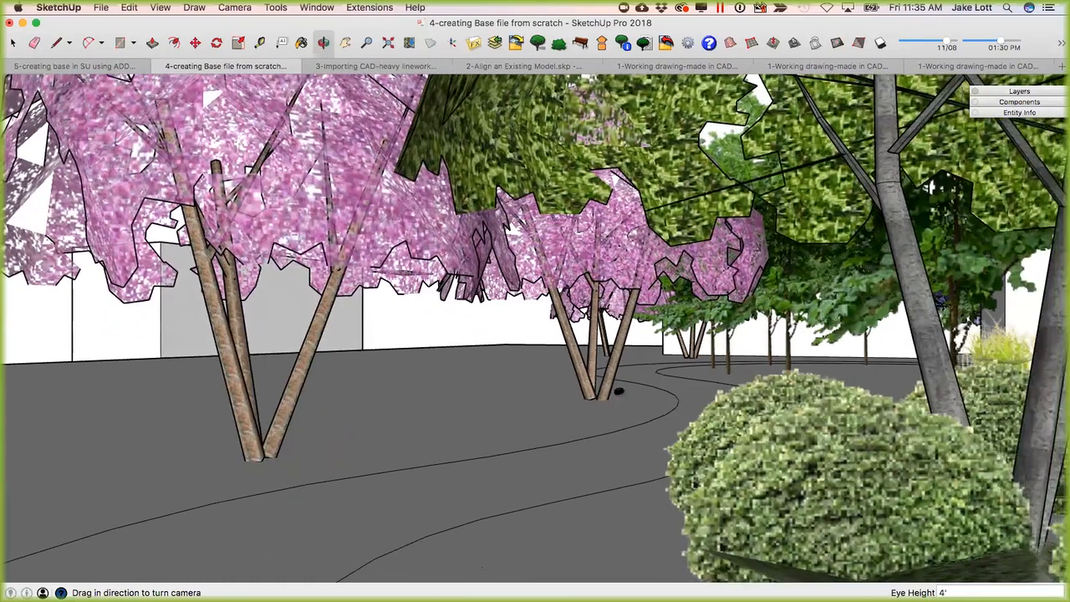
left_click_drag(387, 346, 267, 391)
Switch to the Walk tool and walk along the curved path past the trees towards the yellow-green grasses.
right_click(268, 392)
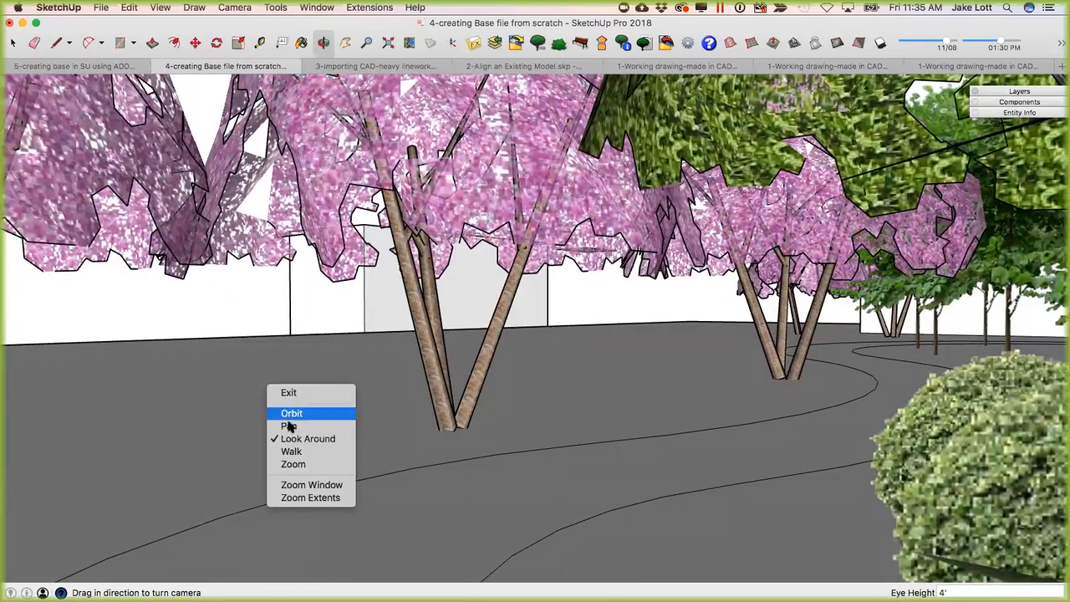
left_click(293, 453)
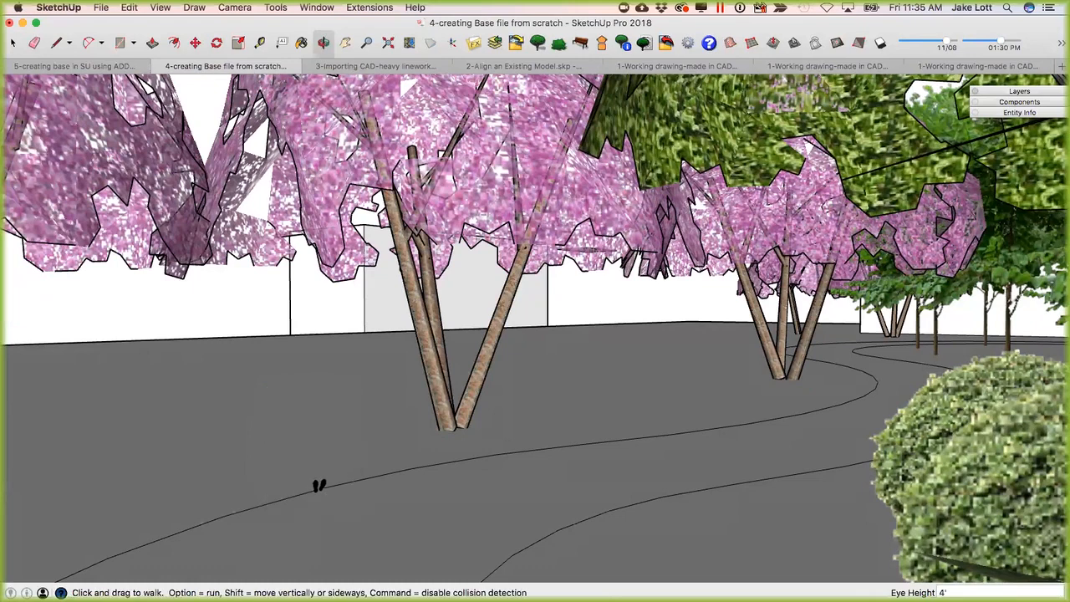
mouse_move(321, 527)
left_mouse_down()
mouse_move(306, 490)
mouse_move(547, 510)
mouse_move(602, 487)
mouse_move(479, 456)
mouse_move(368, 476)
mouse_move(332, 535)
left_mouse_up()
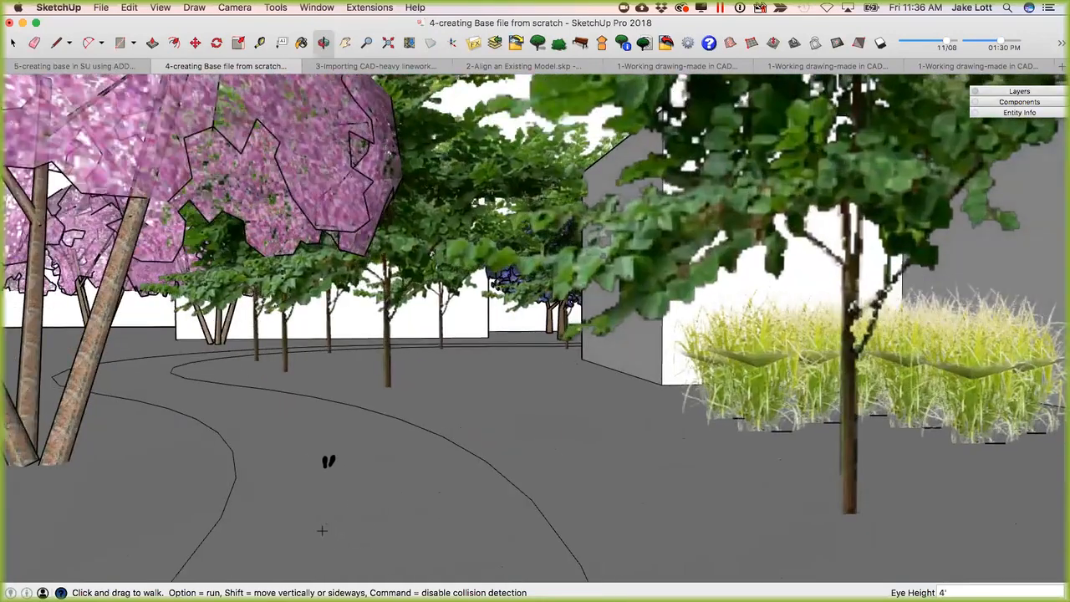
Walk farther along the path past the trees, and orbit out to an elevated view of the whole site.
left_click_drag(530, 409, 510, 414)
left_click_drag(340, 395, 839, 456)
right_click(940, 506)
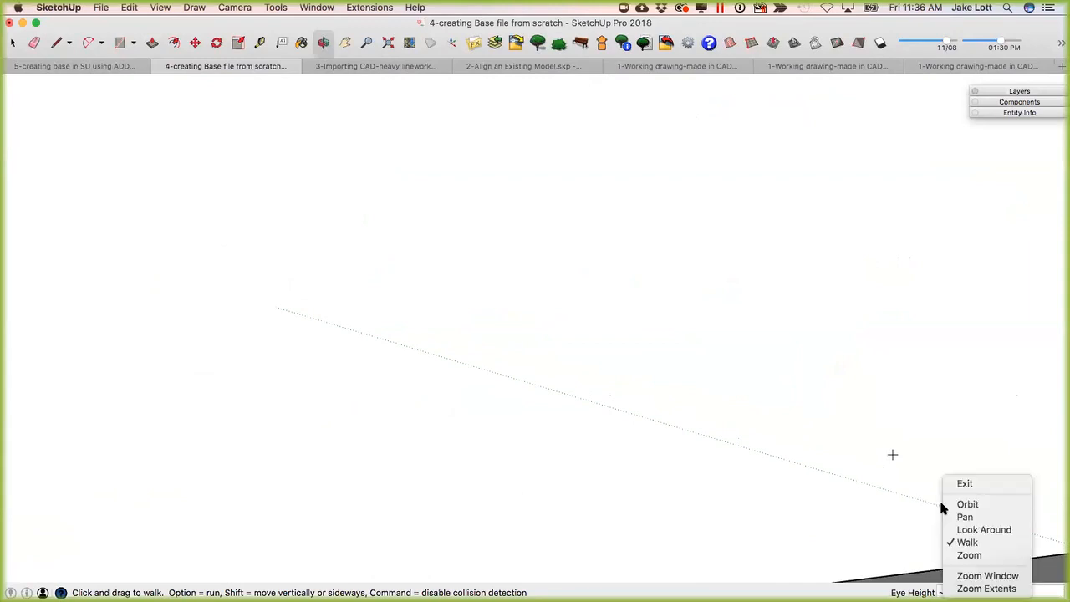
left_click(970, 504)
left_click_drag(964, 544, 443, 329)
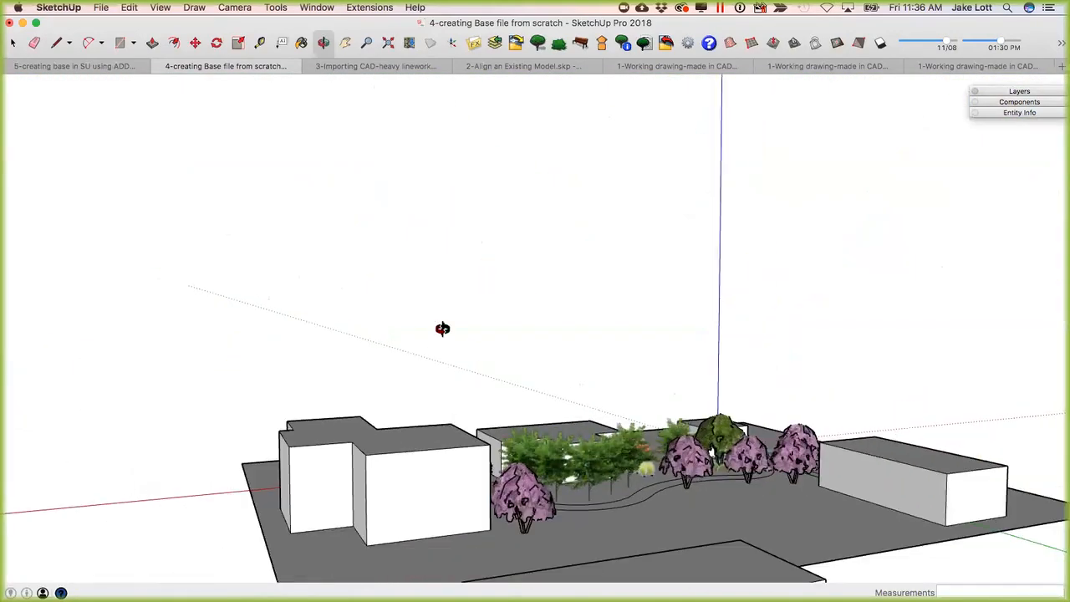
Look around from the elevated viewpoint with Look Around, and walk towards the trees and buildings with Walk.
right_click(620, 510)
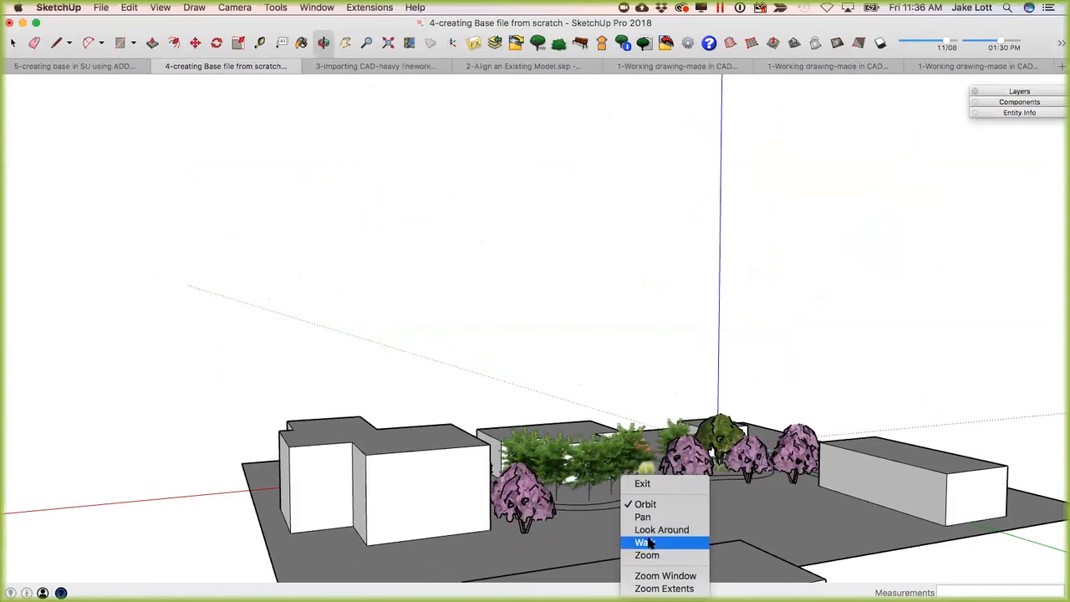
left_click(649, 530)
left_click_drag(641, 521, 792, 418)
right_click(638, 476)
left_click(643, 543)
left_click_drag(711, 504, 742, 353)
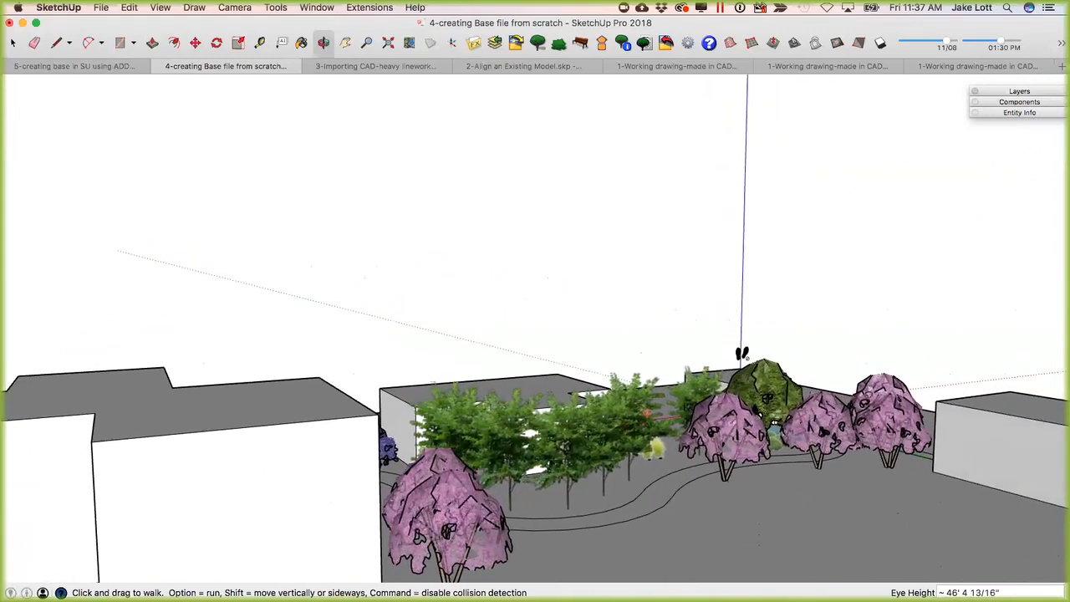
Leave the Walk tool, orbit to the opposite side of the site, and turn on shadows.
middle_click_drag(576, 463, 580, 434)
key("space")
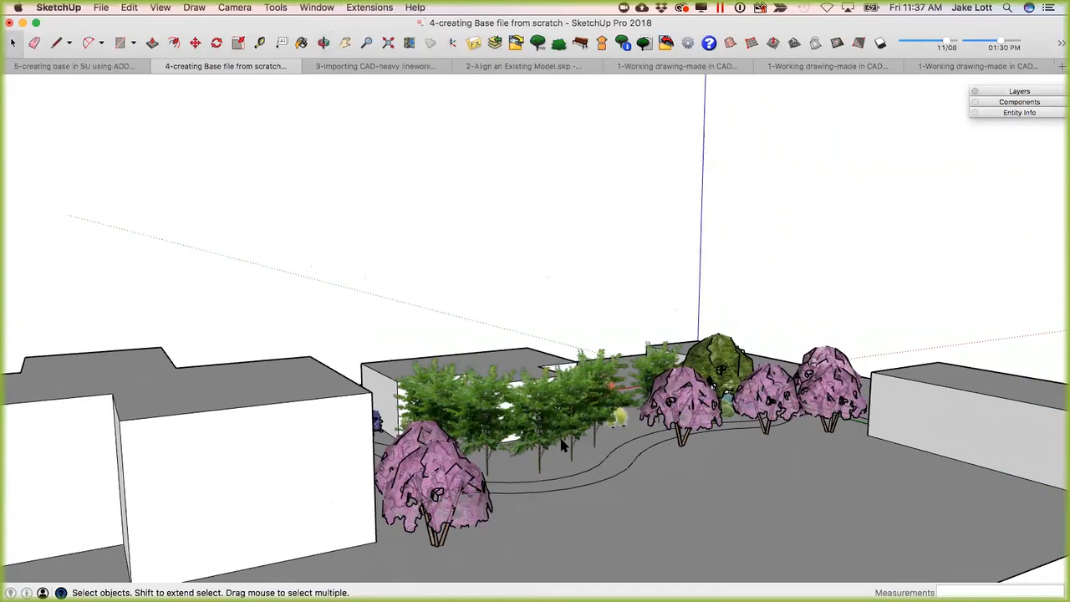
middle_click_drag(897, 410, 795, 71)
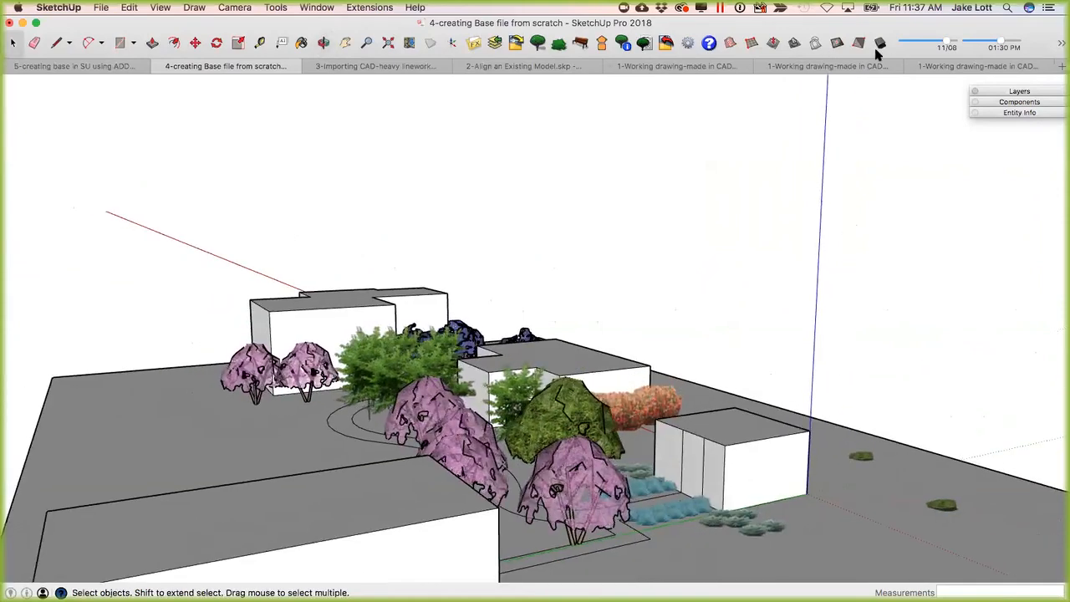
left_click(876, 49)
Frame the start of the curved path between the pink trees and blue grasses, and add it as a scene, saving the style changes as a new style.
middle_click_drag(700, 420, 365, 511)
scroll(339, 484, "up", 6)
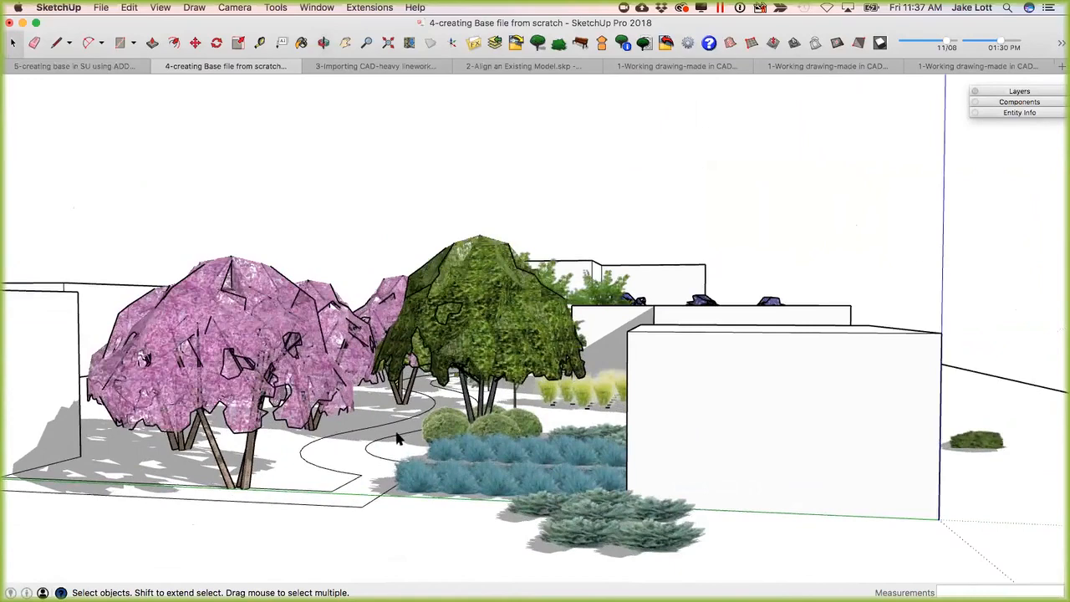
scroll(398, 435, "up", 4)
scroll(448, 419, "up", 4)
middle_click_drag(448, 419, 450, 294)
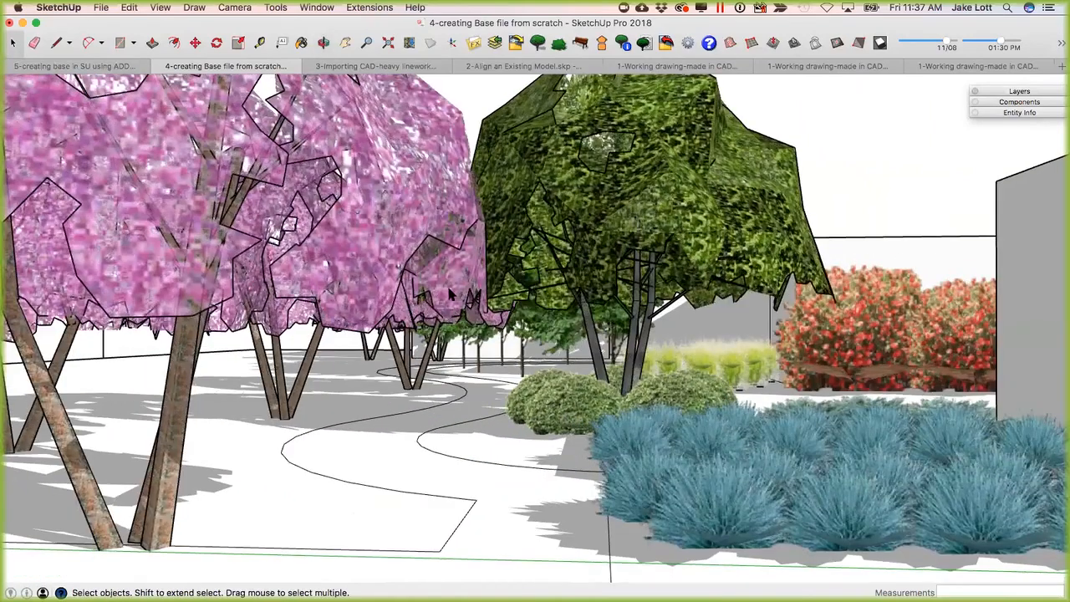
left_click(235, 8)
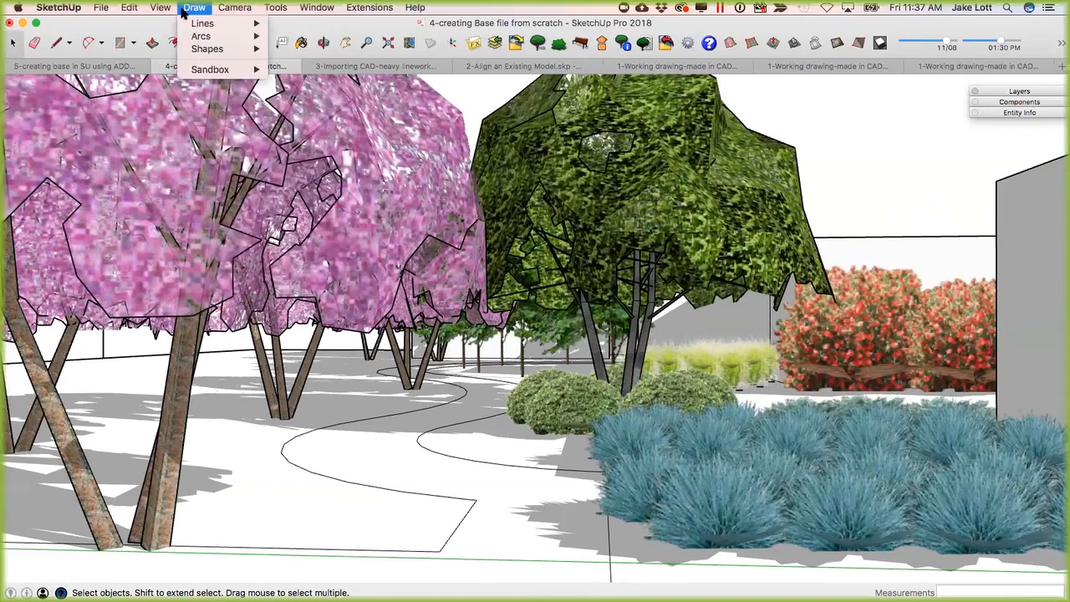
mouse_move(166, 10)
mouse_move(197, 245)
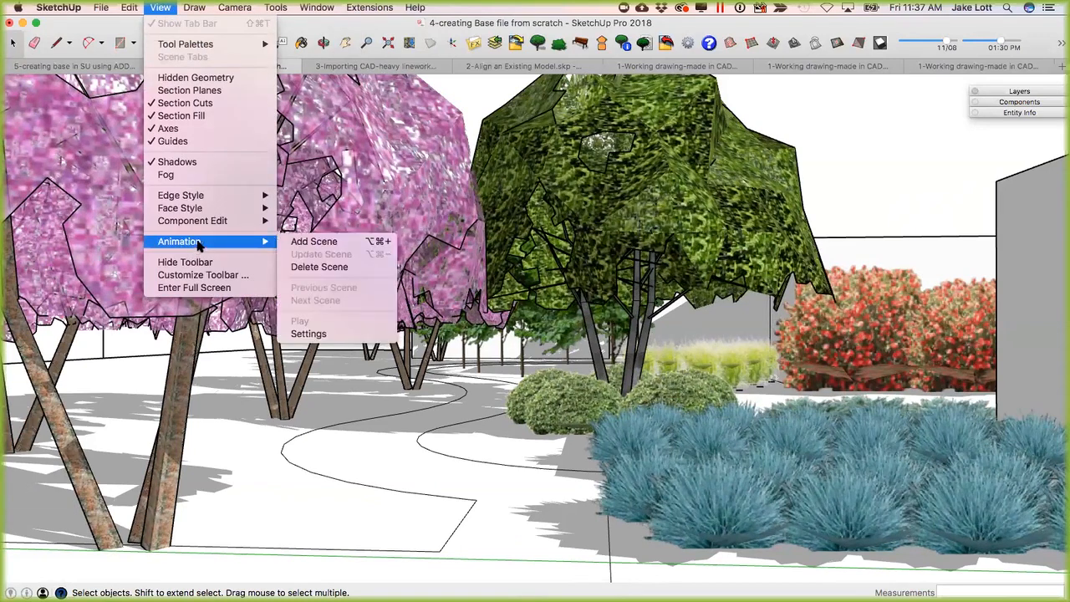
left_click(308, 242)
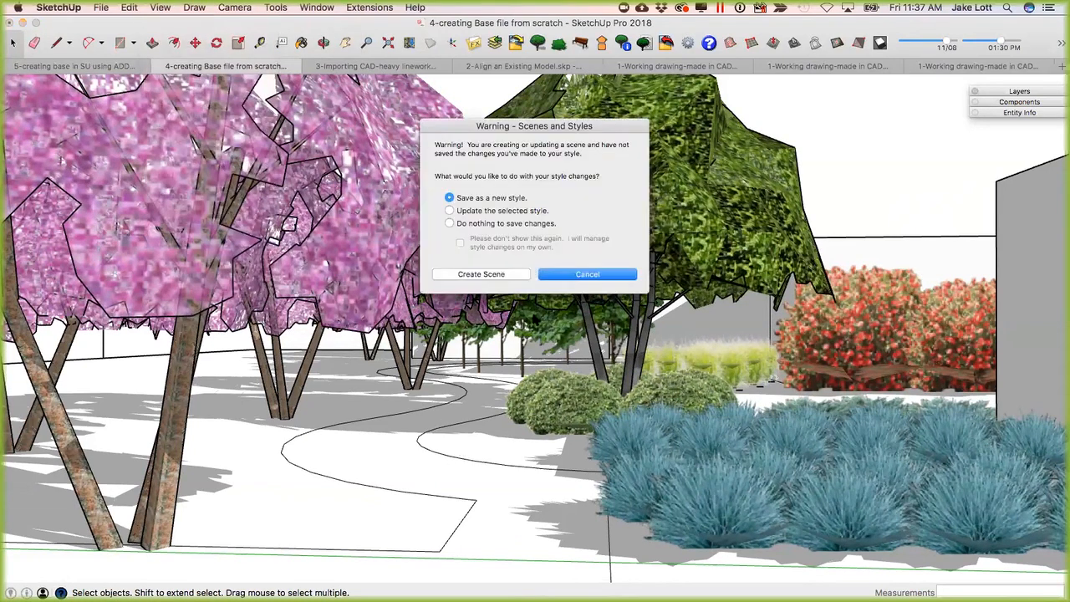
left_click(515, 272)
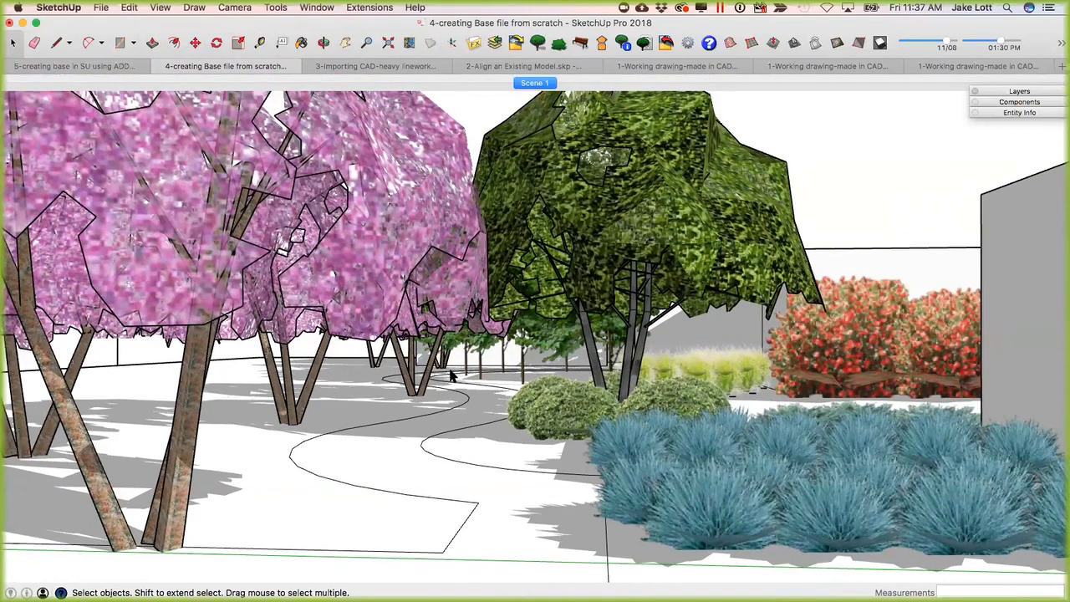
Advance the view along the path to the rounded green shrubs and add a second scene there.
scroll(452, 376, "up", 4)
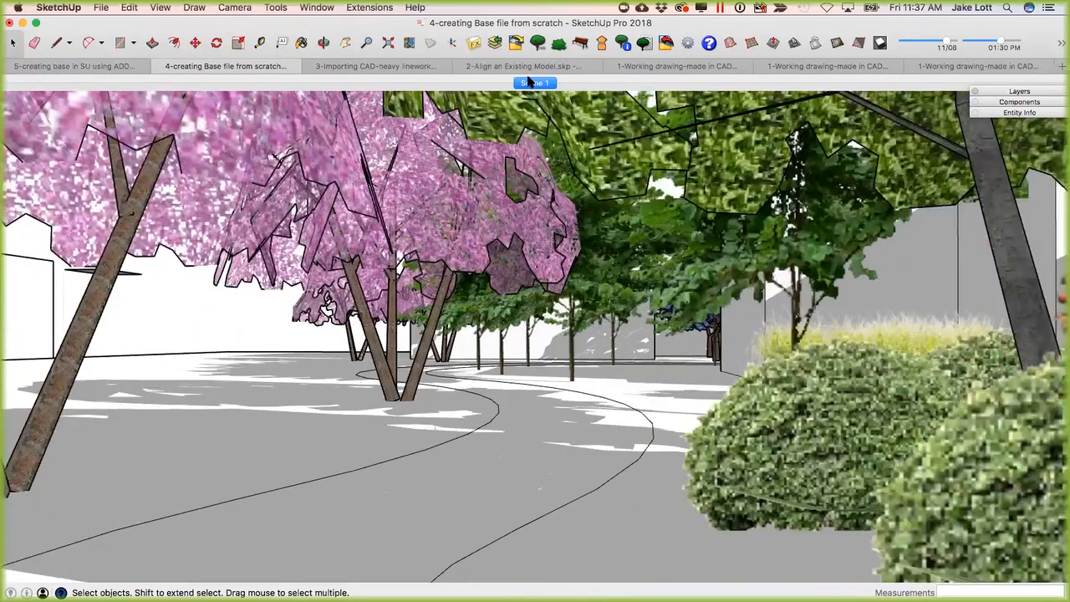
right_click(527, 81)
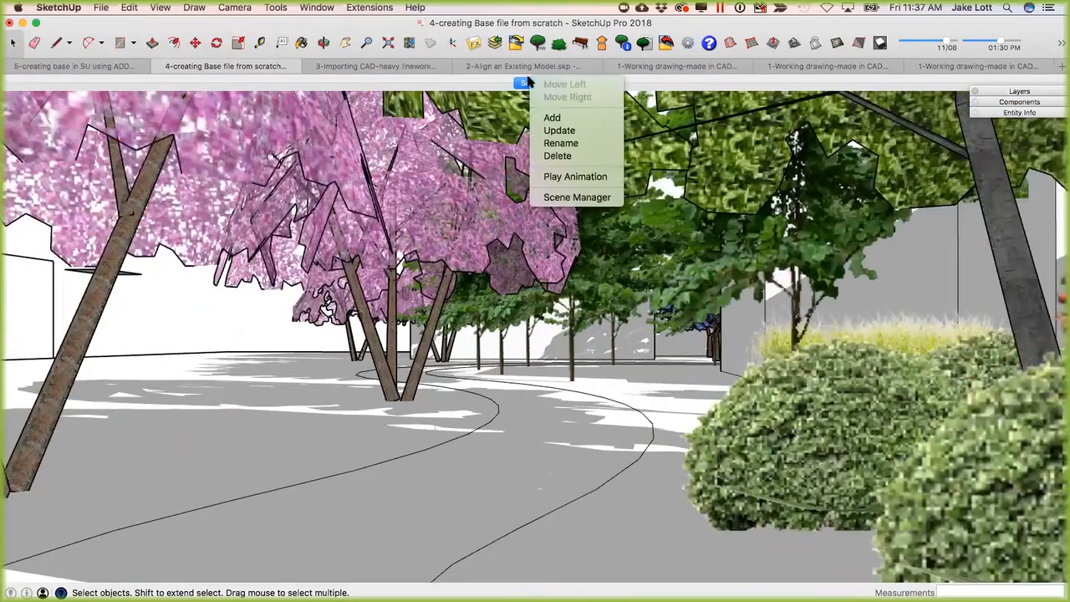
left_click(552, 119)
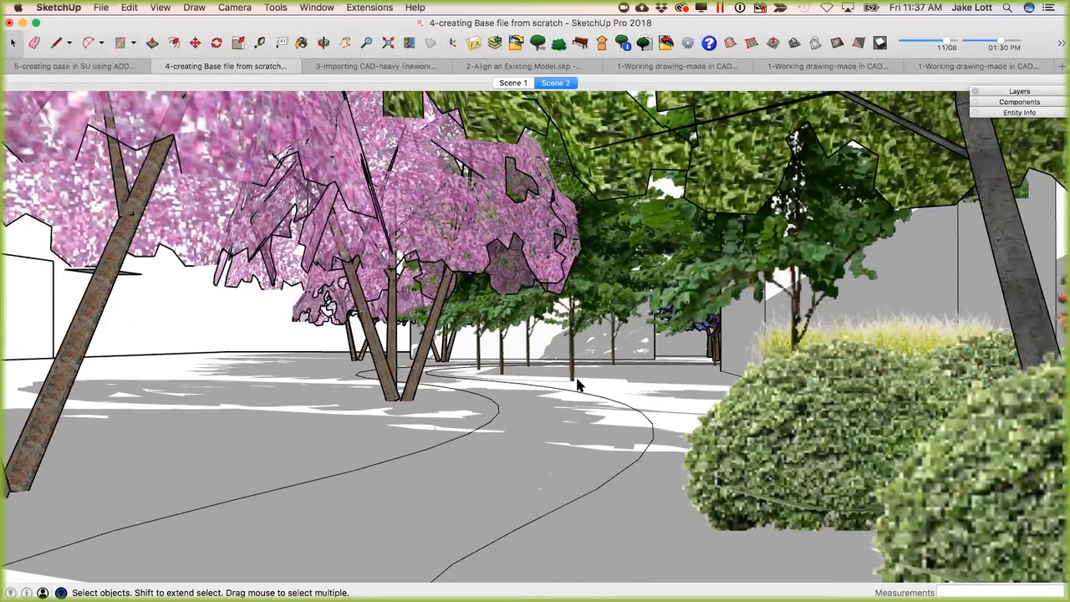
Advance the view past the rounded shrubs to the path's bend near the yellow-green grasses and add a third scene.
scroll(577, 384, "up", 4)
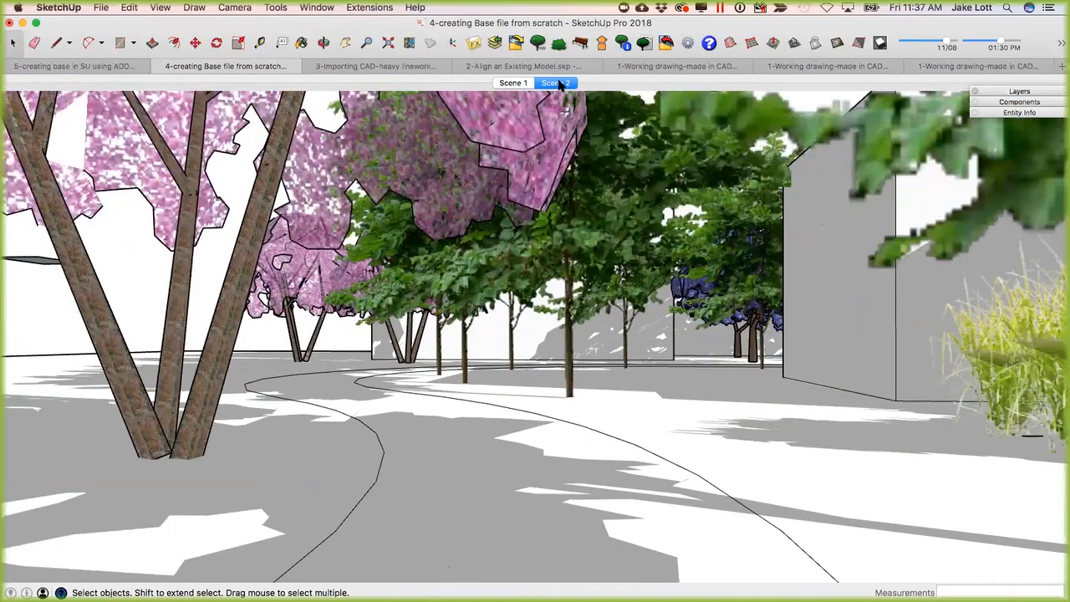
right_click(560, 85)
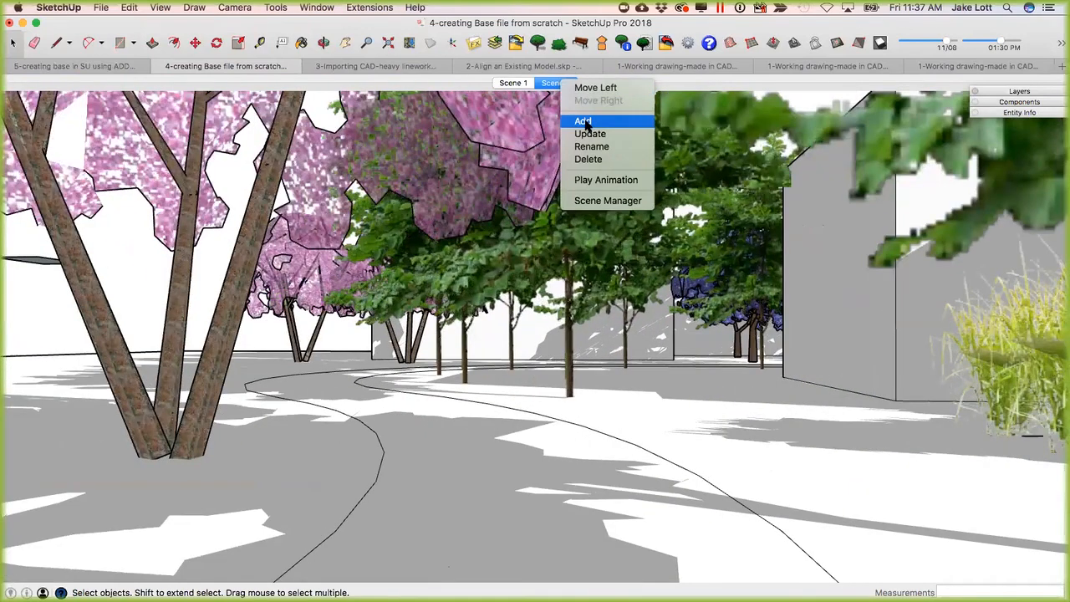
left_click(564, 124)
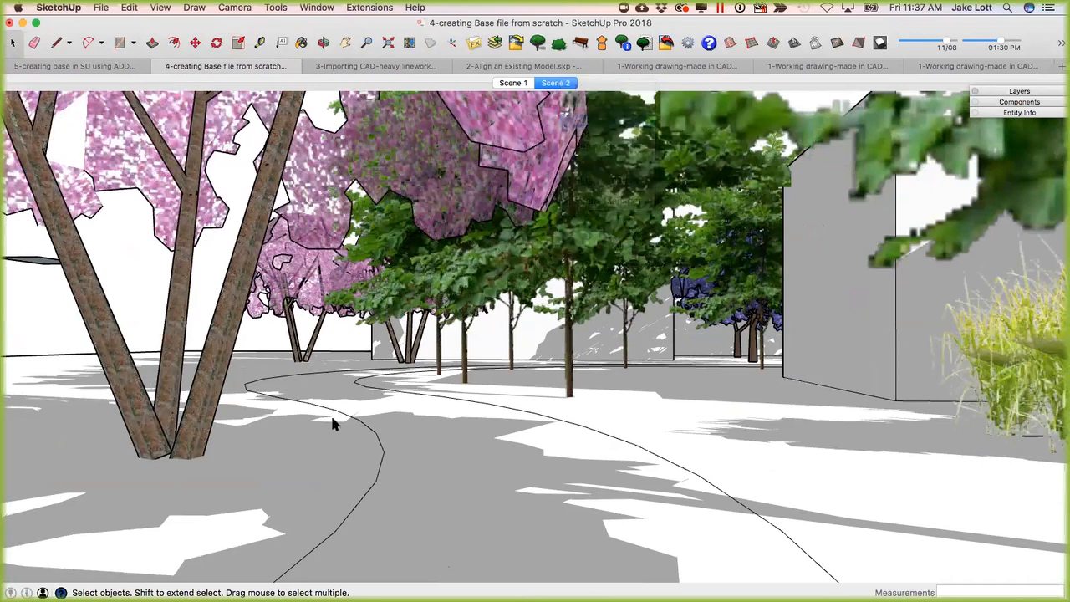
Move the view closer to the row of green trees along the path and add a fourth scene.
scroll(317, 366, "up", 2)
scroll(348, 344, "up", 2)
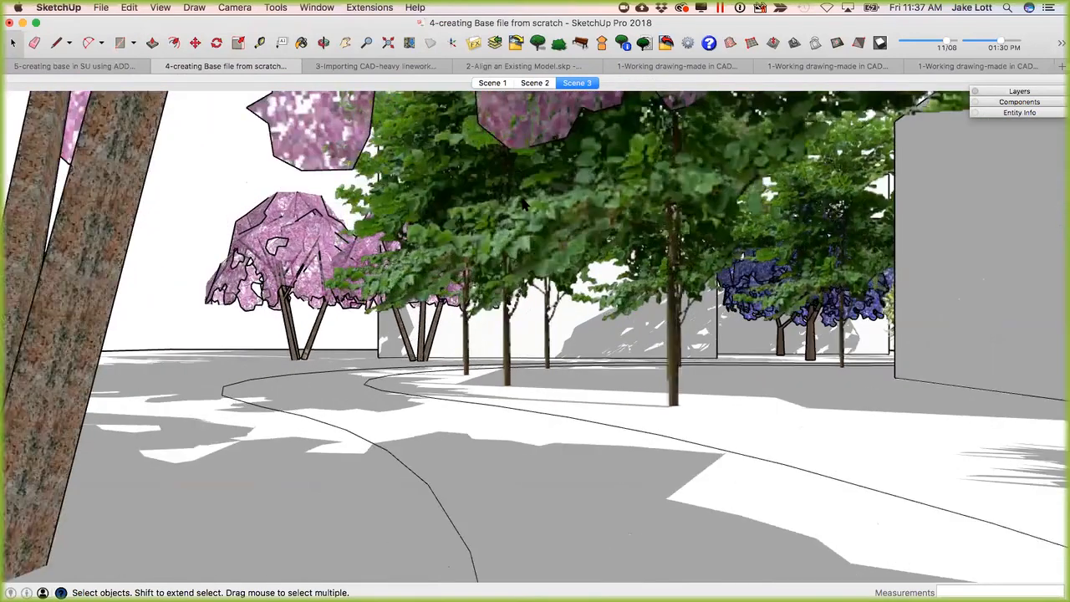
scroll(550, 138, "up", 2)
right_click(579, 84)
left_click(604, 123)
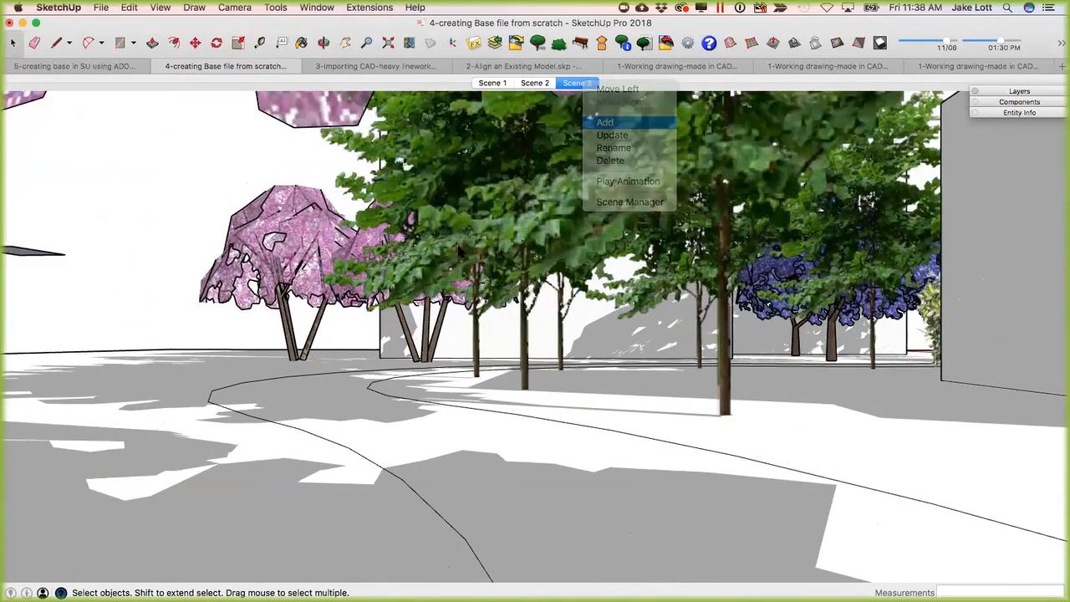
Play through the saved scenes in order from Scene 1 to Scene 4 to check the camera transitions along the path.
left_click(492, 83)
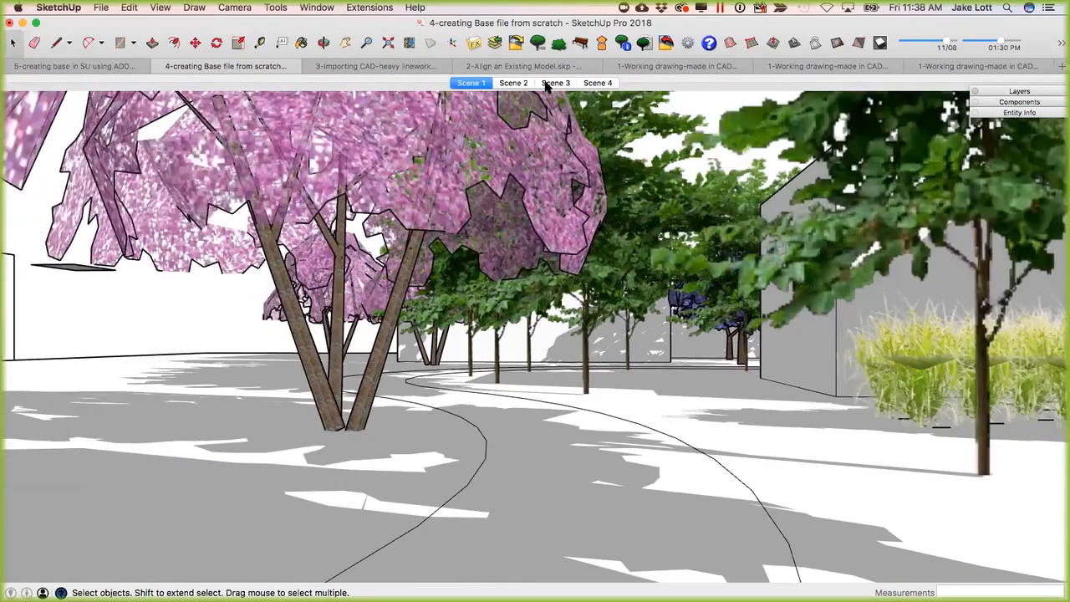
left_click(514, 83)
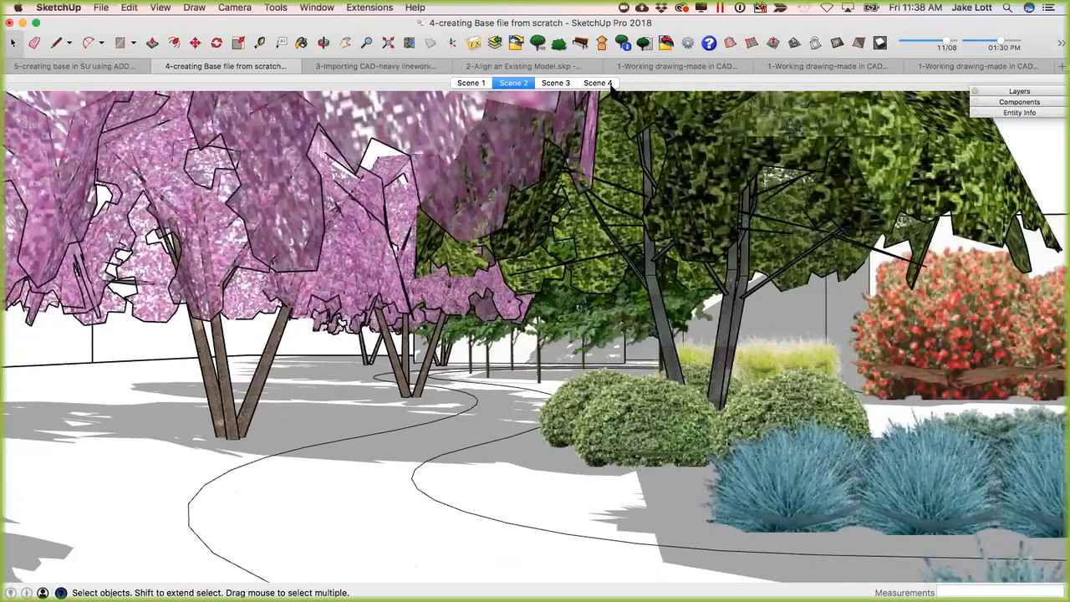
key("Page_Down")
key("Page_Down")
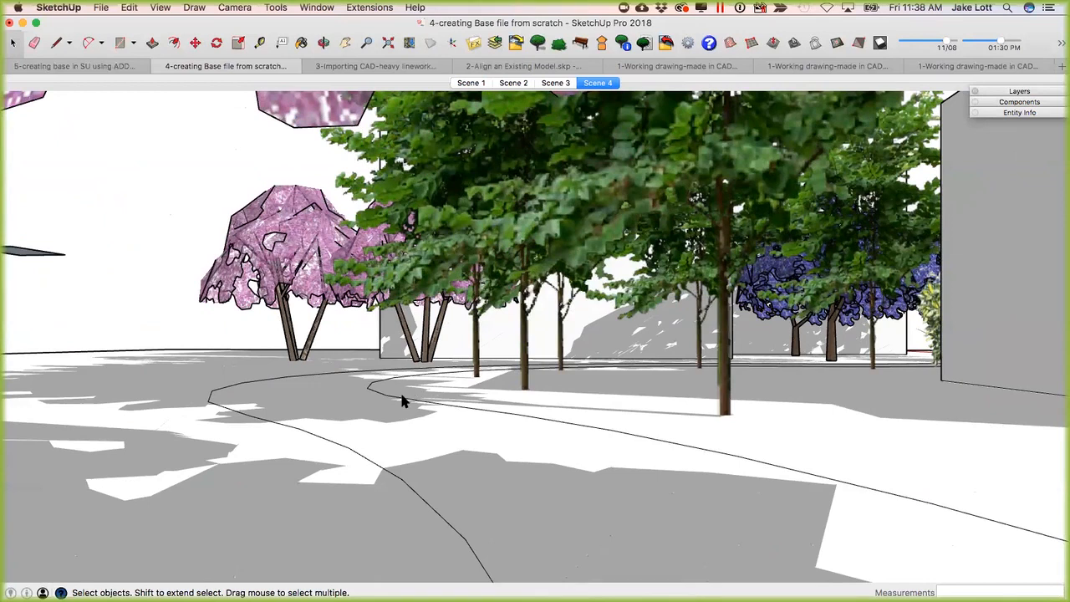
Back the view out along the path and orbit to examine the planting around the green tree and blue grasses.
scroll(420, 397, "down", 1)
scroll(420, 401, "down", 3)
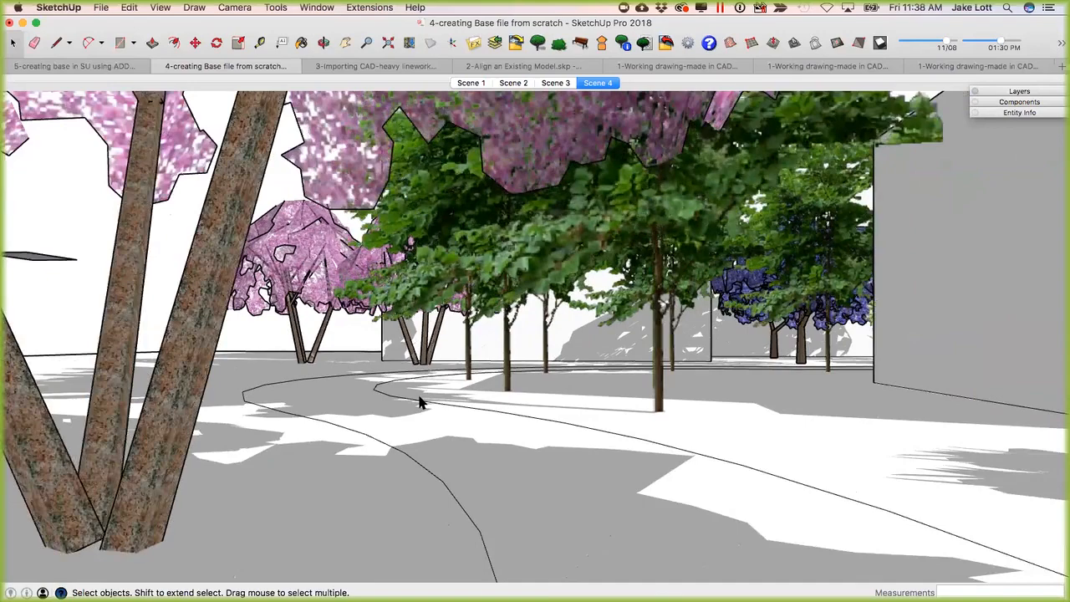
scroll(420, 401, "down", 5)
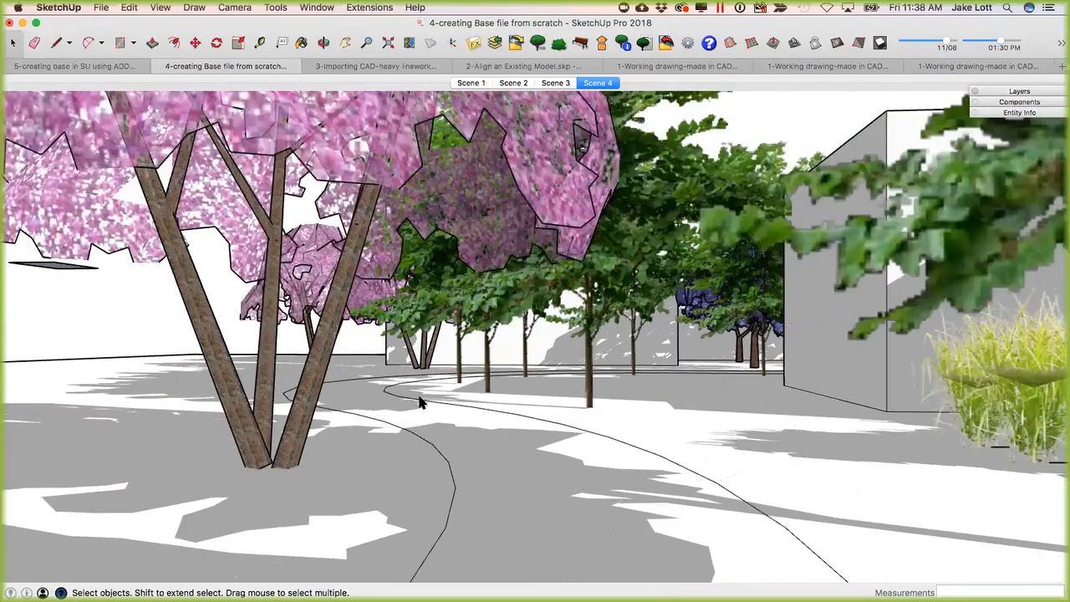
scroll(420, 401, "down", 2)
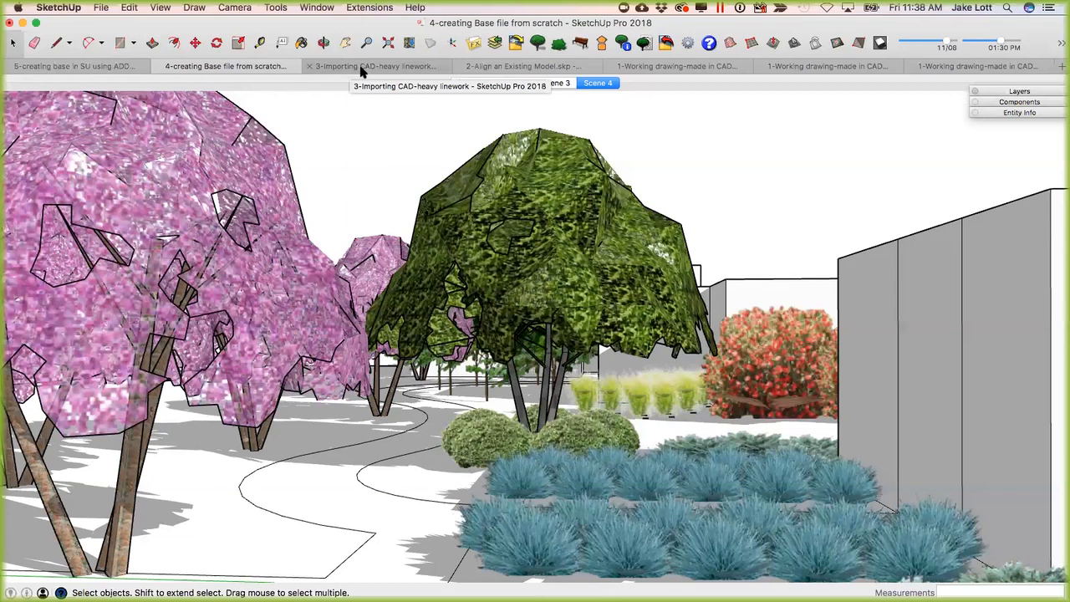
middle_click_drag(440, 446, 343, 424)
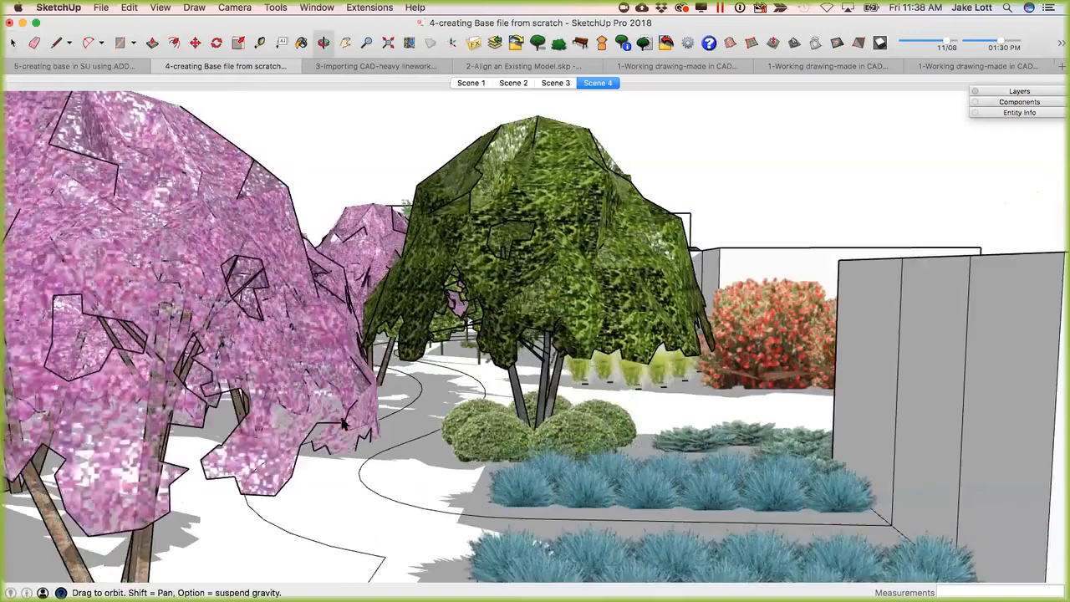
Bring up the 3-Importing CAD-heavy linework model, and switch to F/X CAD to show the 3-Importing CAD-heavy linework-as XREF drawing.
scroll(329, 353, "down", 10)
middle_click_drag(329, 354, 351, 358)
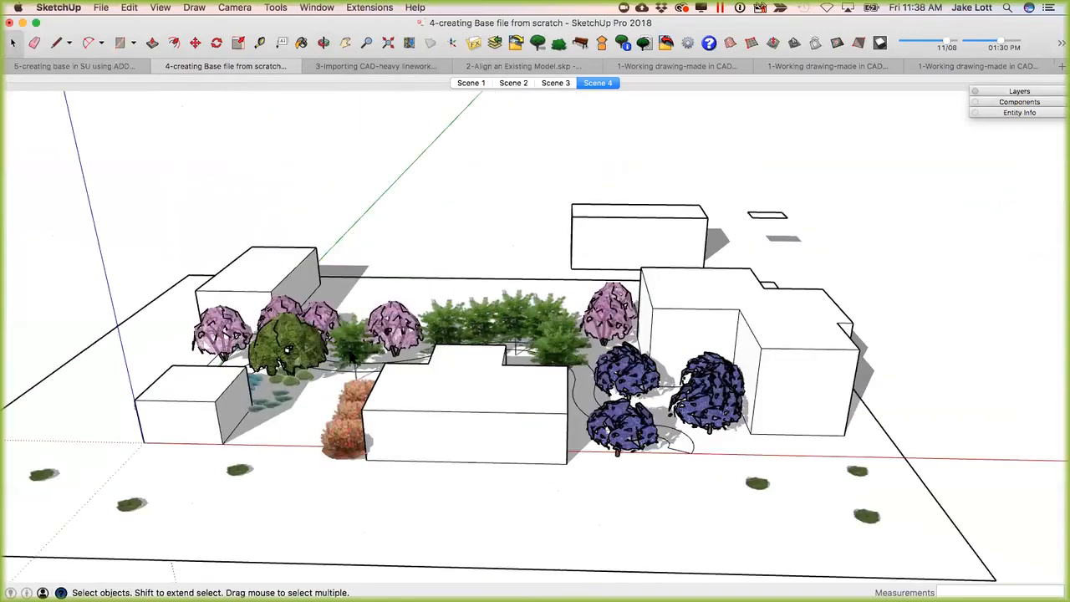
left_click(376, 66)
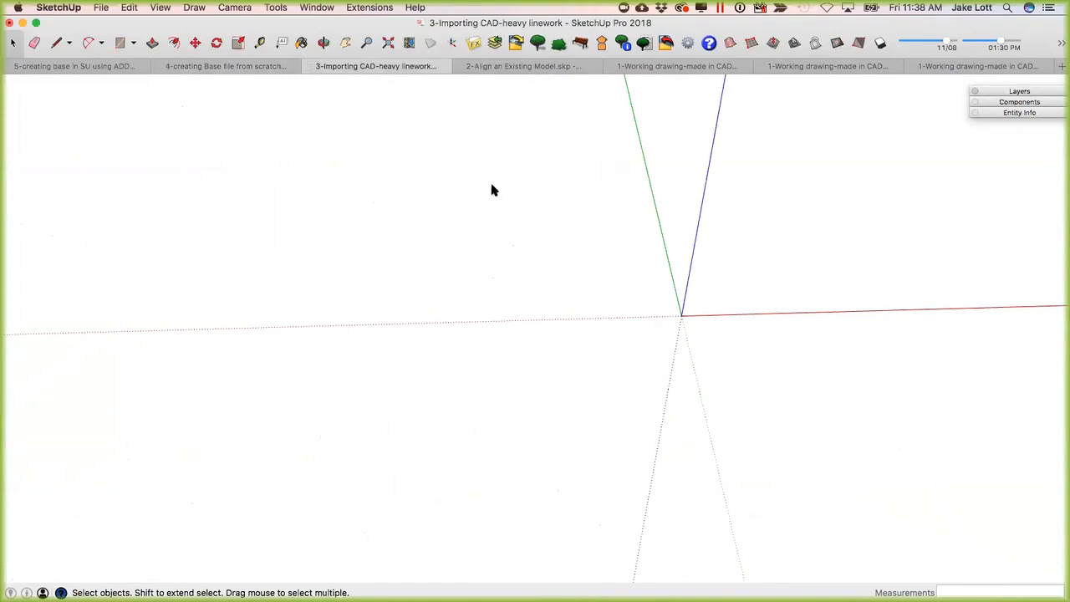
key("super+Tab")
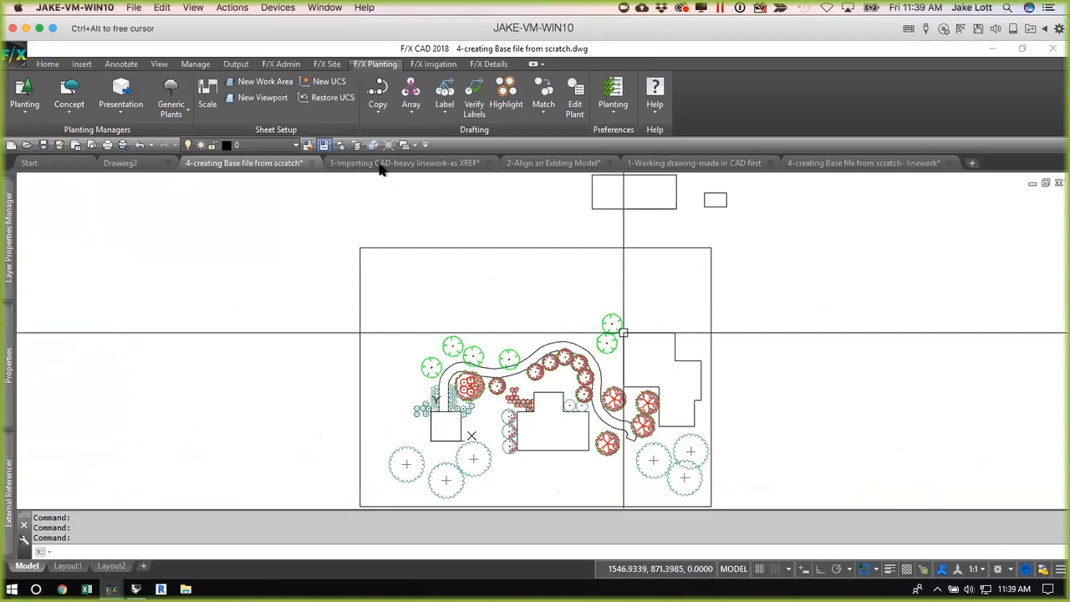
left_click(379, 164)
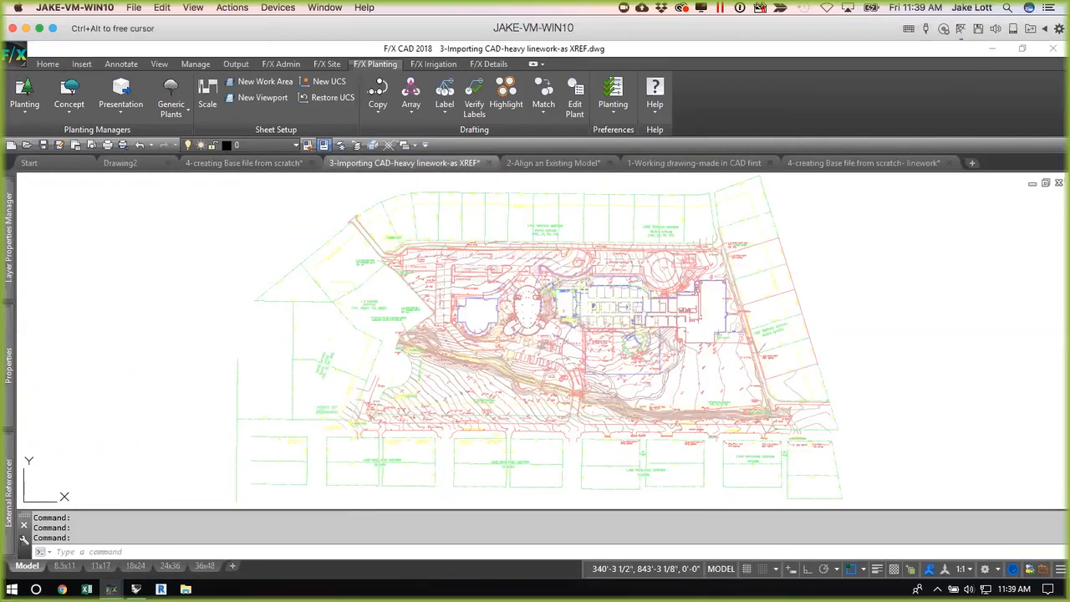
Examine the site plan's contours, parking areas, building outlines and labels to judge how dense the referenced linework is.
scroll(474, 420, "up", 3)
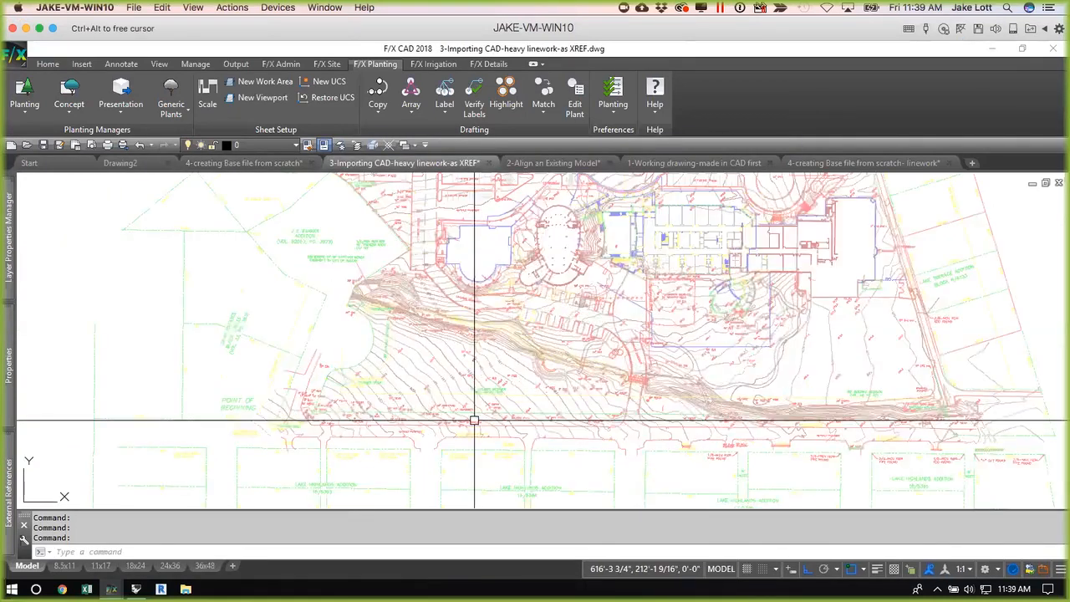
scroll(659, 351, "up", 4)
scroll(694, 300, "down", 2)
middle_click_drag(694, 300, 400, 461)
scroll(283, 312, "up", 2)
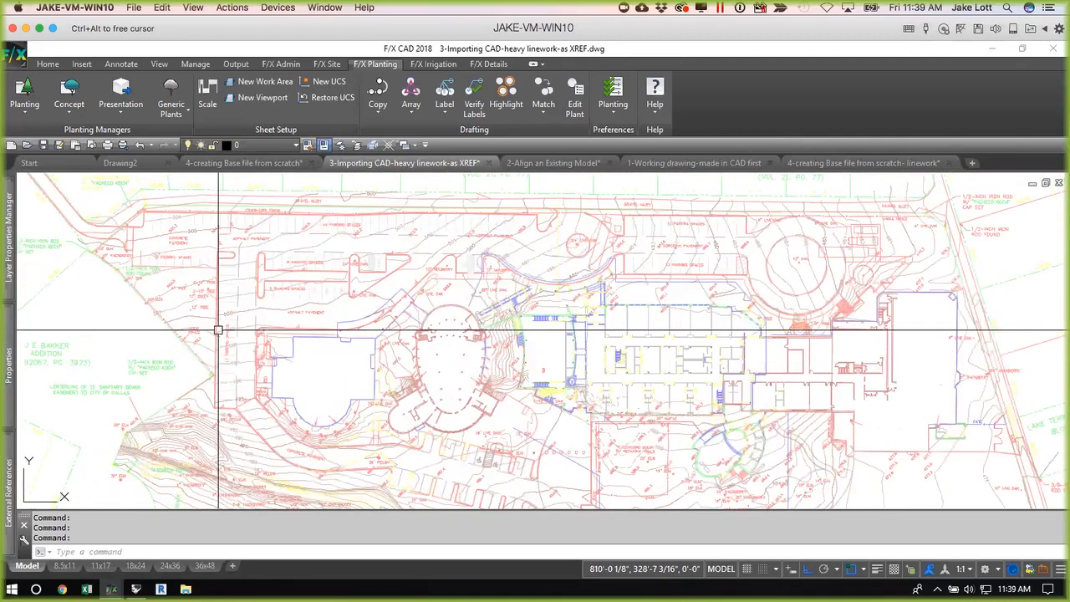
scroll(212, 321, "up", 2)
middle_click_drag(302, 367, 495, 362)
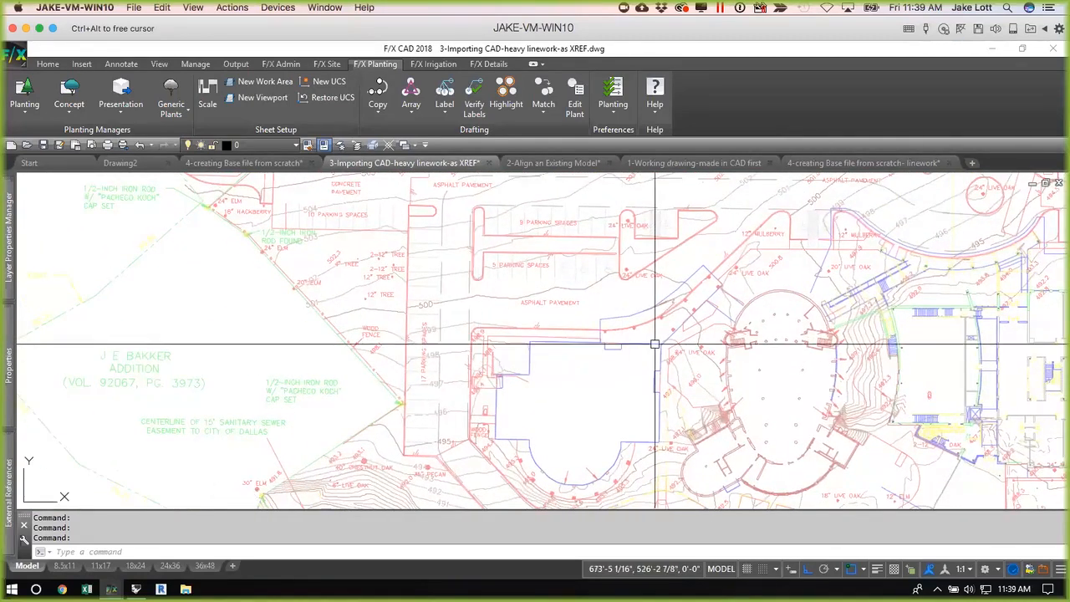
scroll(776, 346, "up", 2)
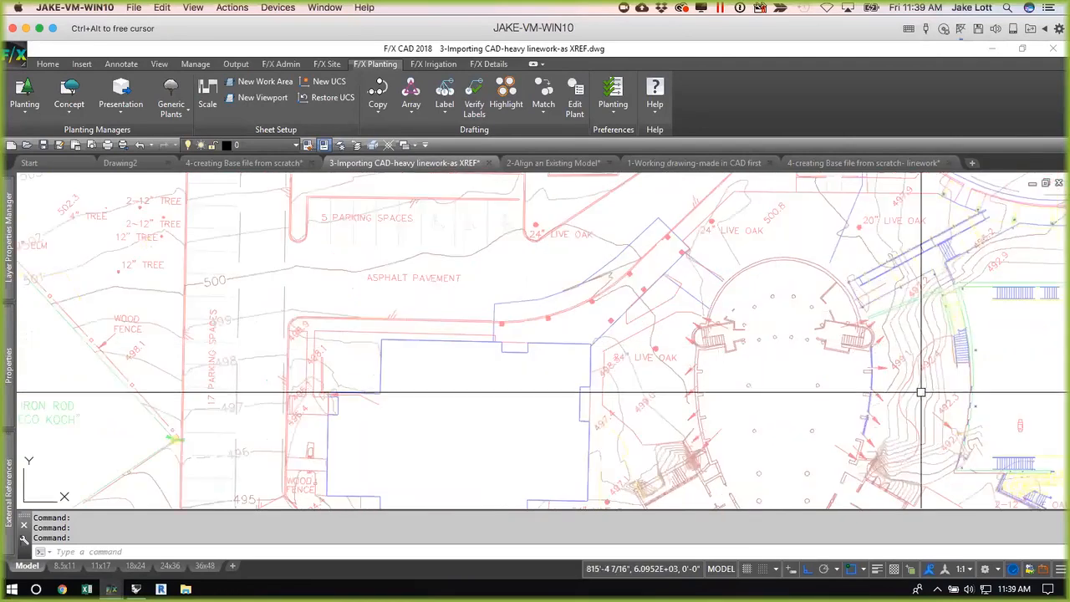
scroll(920, 393, "up", 2)
scroll(910, 365, "down", 2)
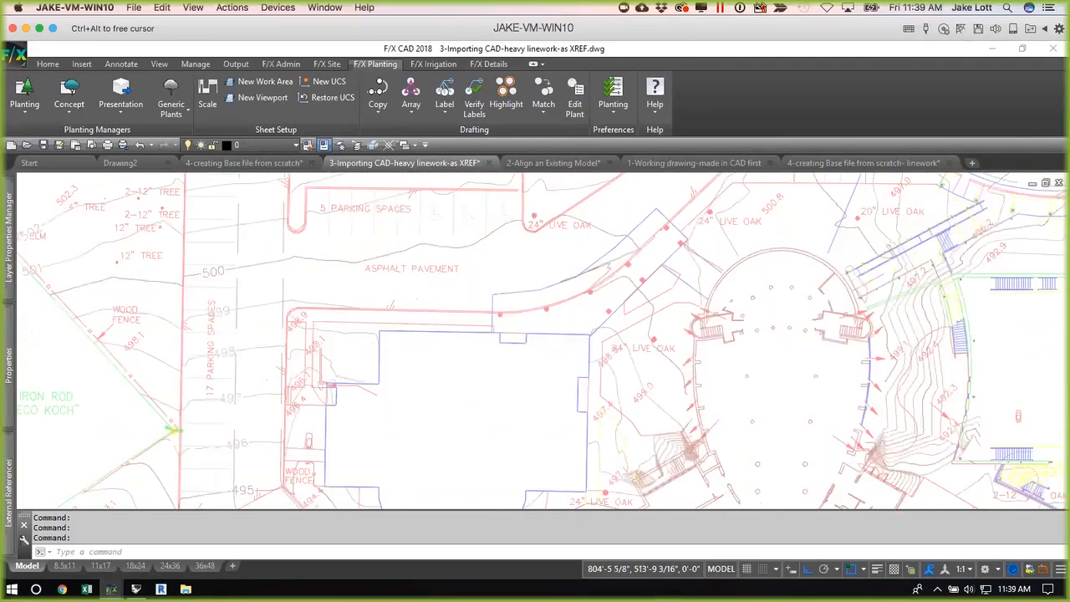
scroll(783, 387, "down", 3)
middle_click_drag(774, 401, 723, 376)
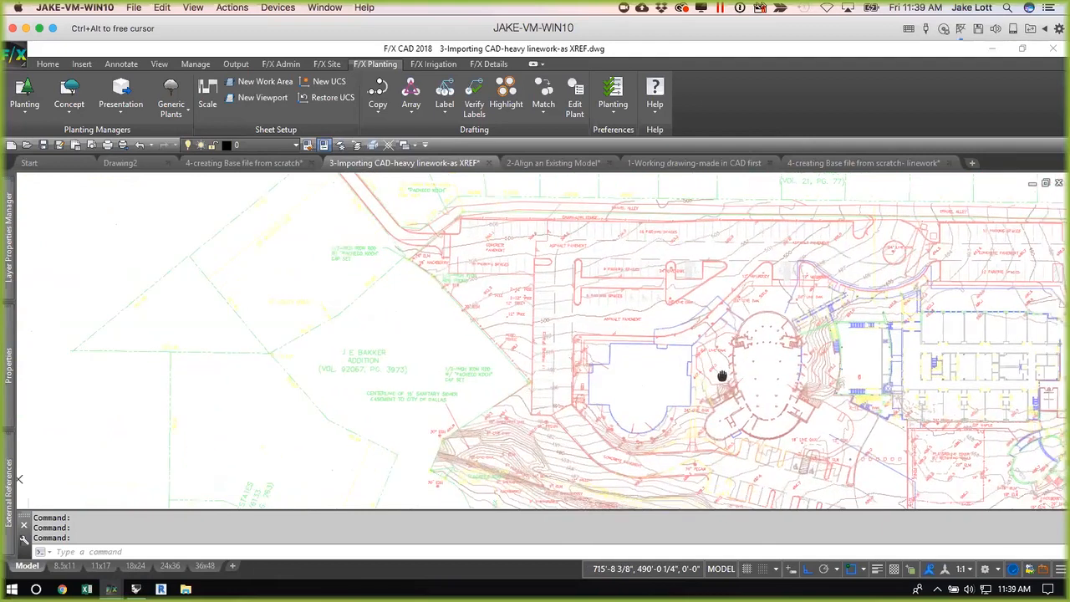
scroll(676, 318, "down", 3)
mouse_move(677, 318)
middle_mouse_down()
mouse_move(671, 342)
mouse_move(609, 356)
middle_mouse_up()
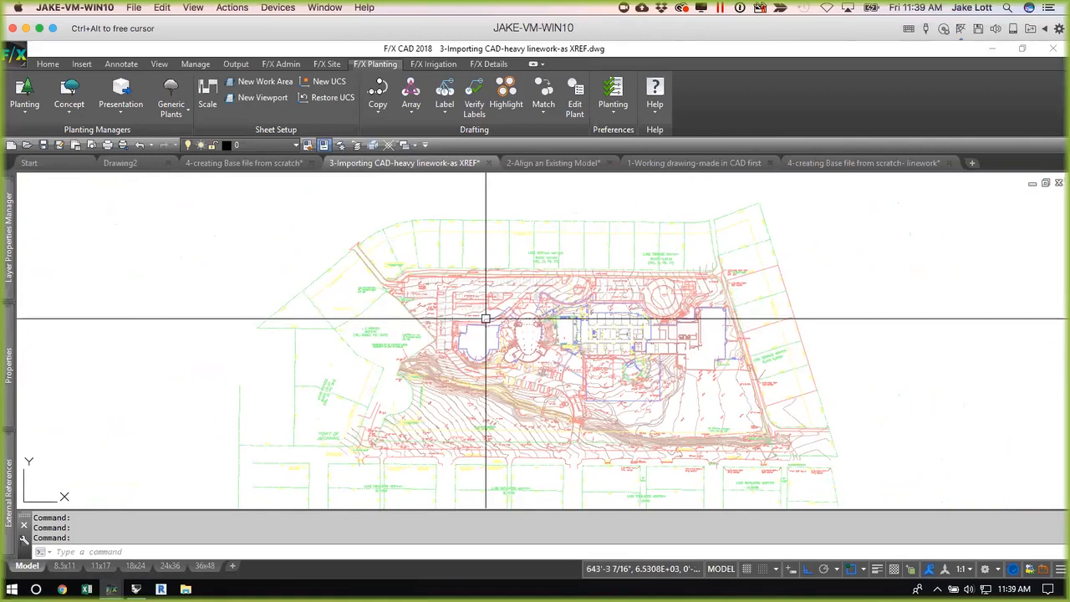
Send the PL-OFF layer to SketchUp using a parcel boundary line as the source object.
scroll(485, 319, "up", 2)
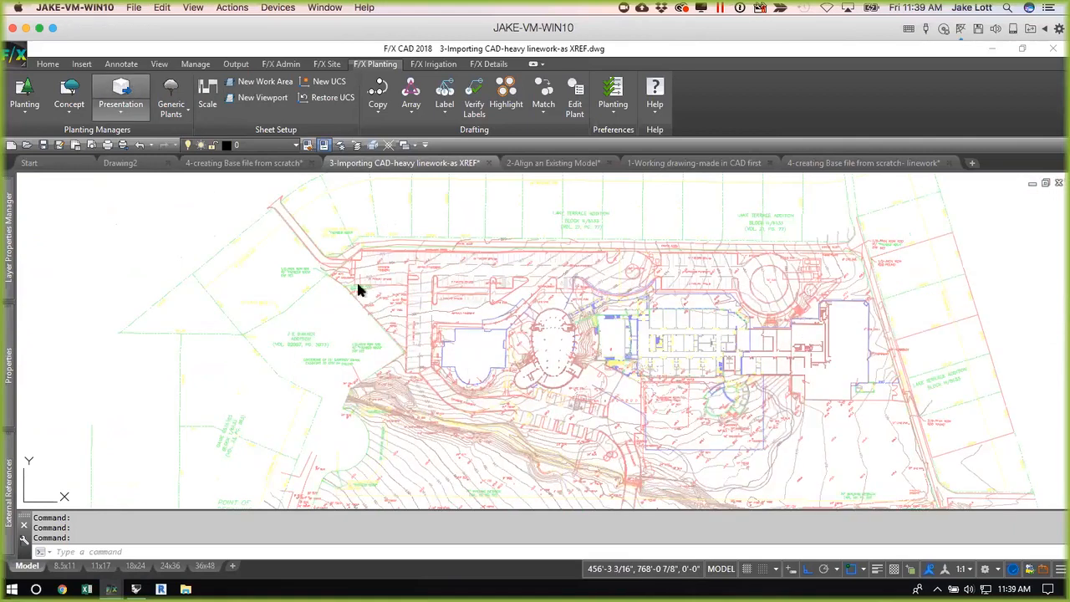
left_click(458, 258)
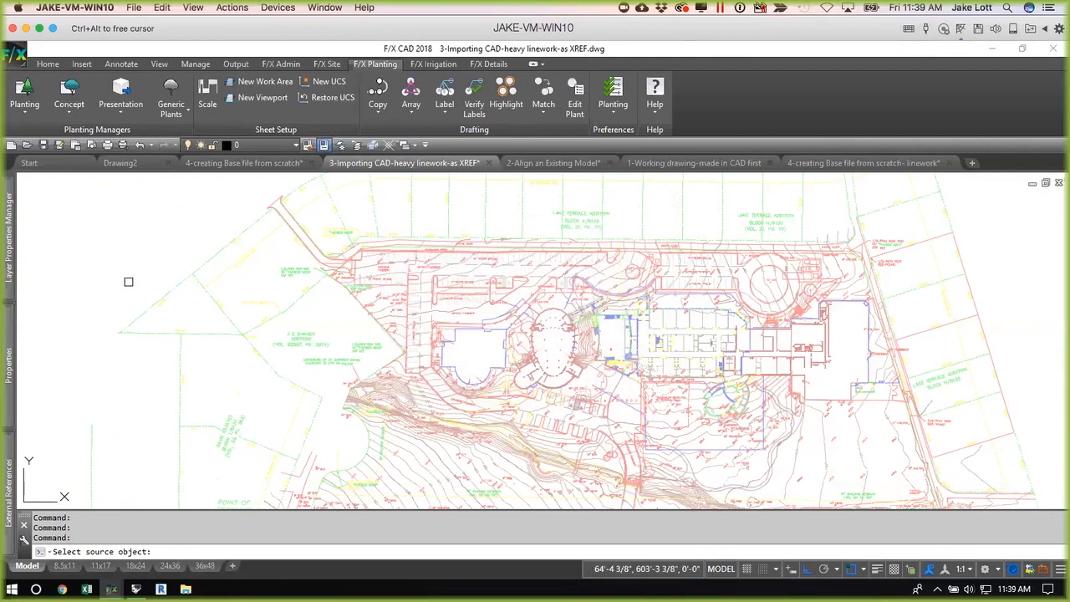
left_click(191, 276)
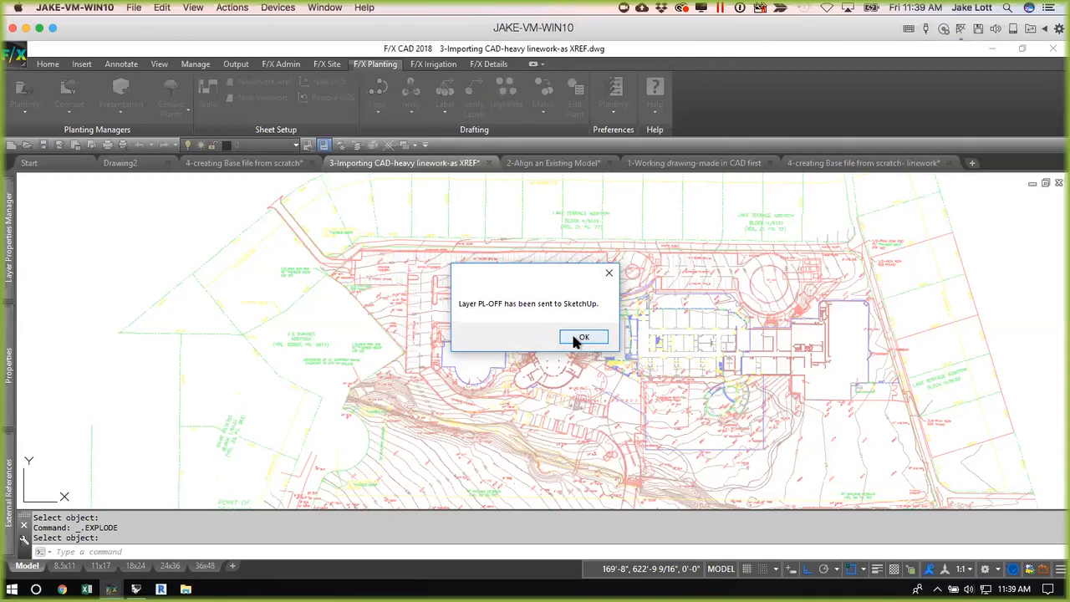
left_click(579, 338)
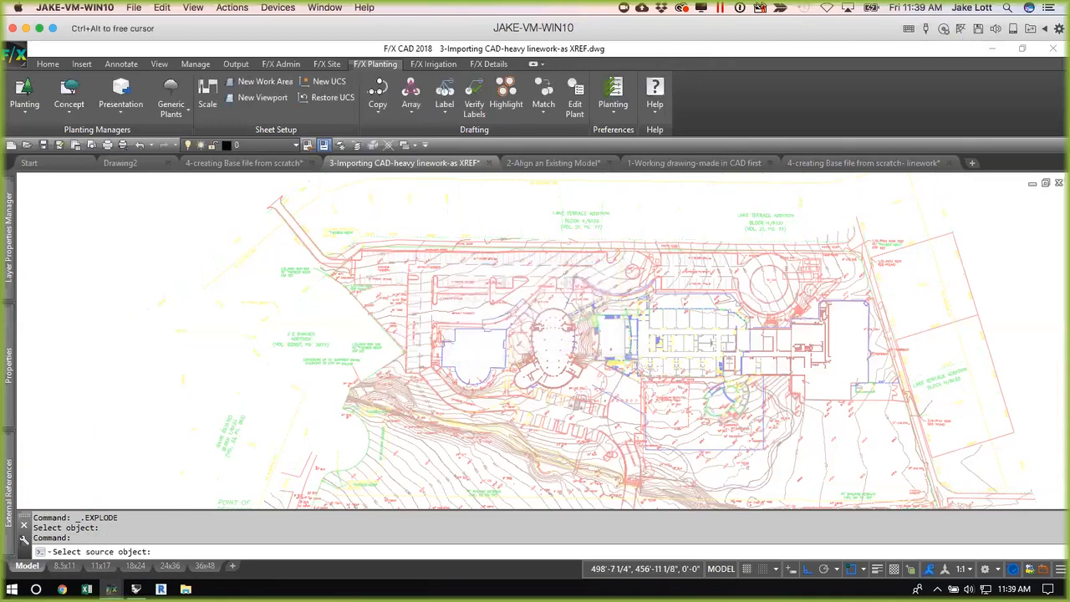
Examine the remaining street, contour and building linework across the site, ending the layer-sending command without another source object.
scroll(355, 506, "down", 3)
scroll(363, 494, "up", 5)
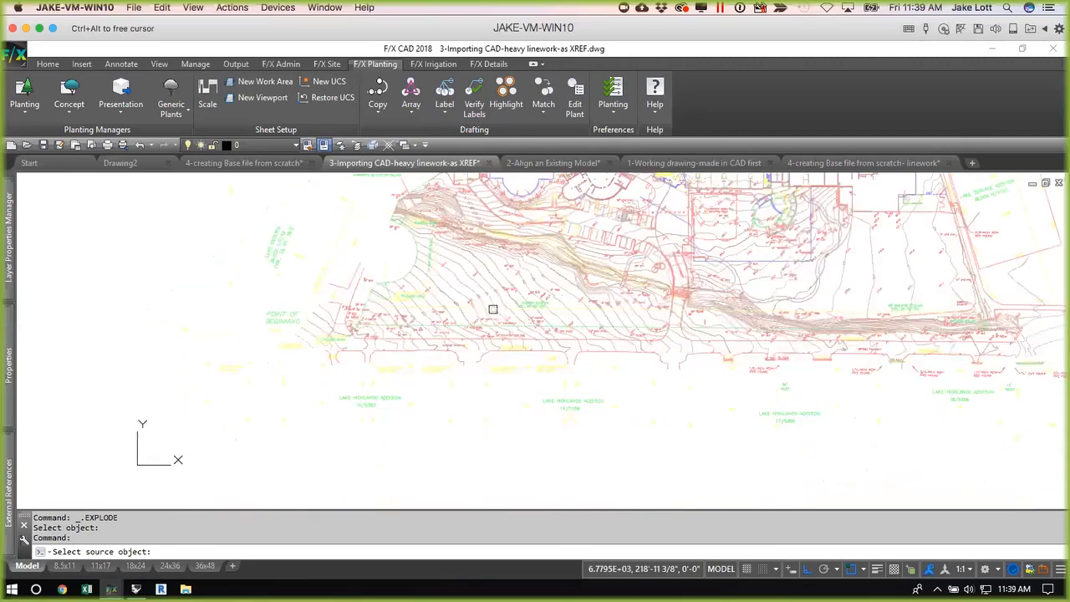
scroll(461, 354, "up", 4)
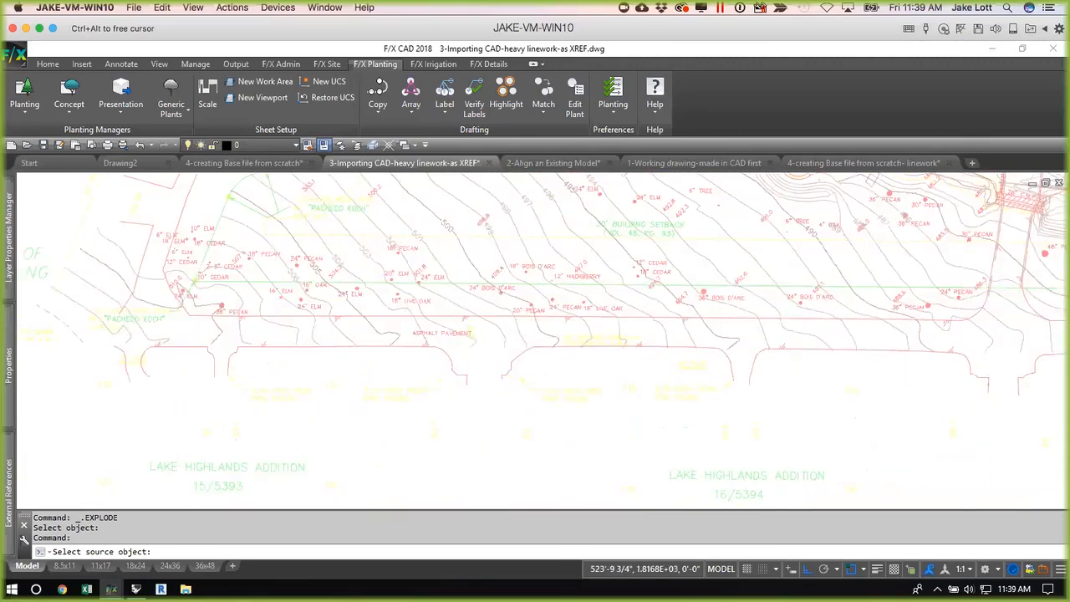
scroll(411, 389, "down", 4)
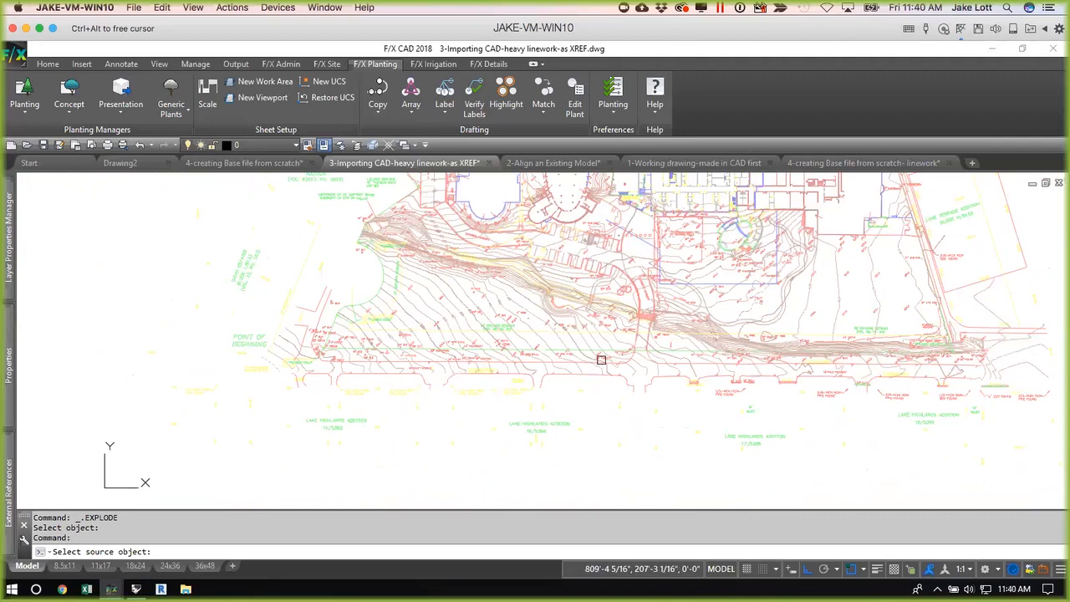
scroll(611, 355, "down", 3)
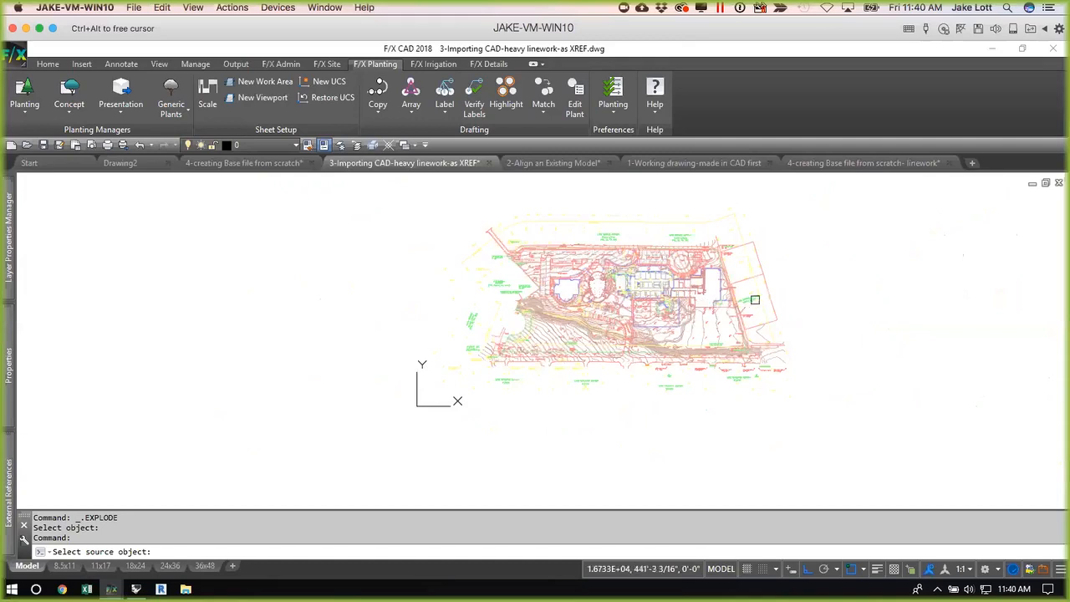
scroll(755, 299, "up", 3)
scroll(611, 354, "up", 3)
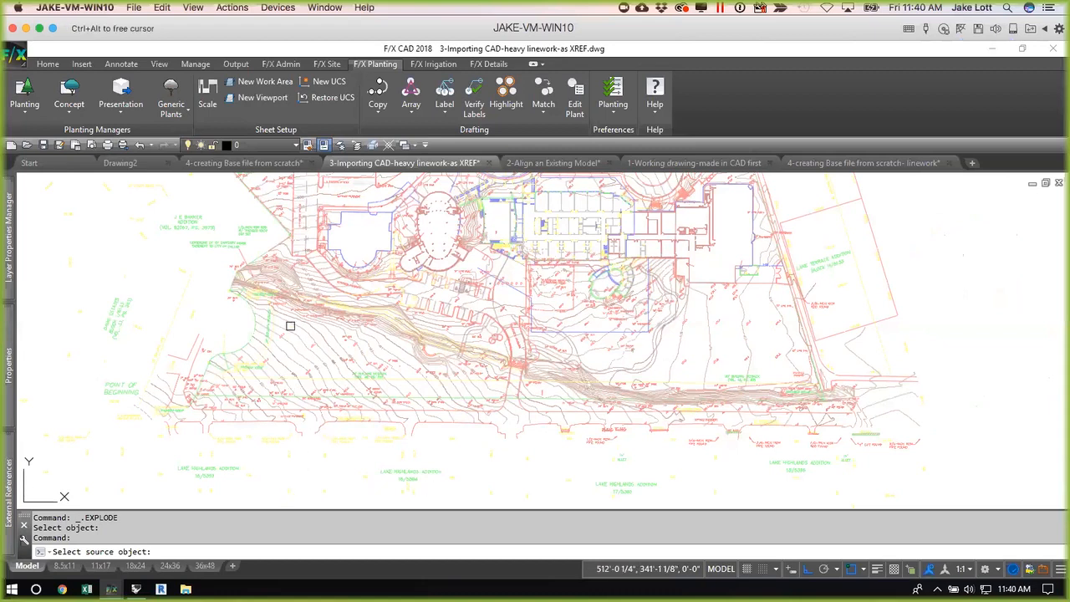
key("Escape")
scroll(313, 358, "up", 3)
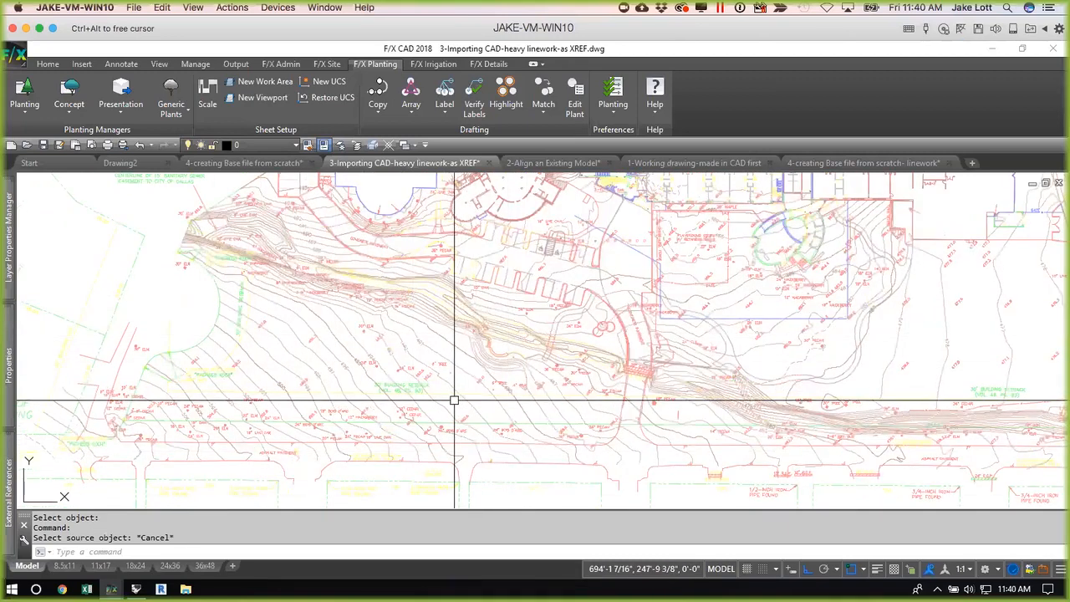
scroll(454, 401, "down", 2)
scroll(454, 401, "down", 2)
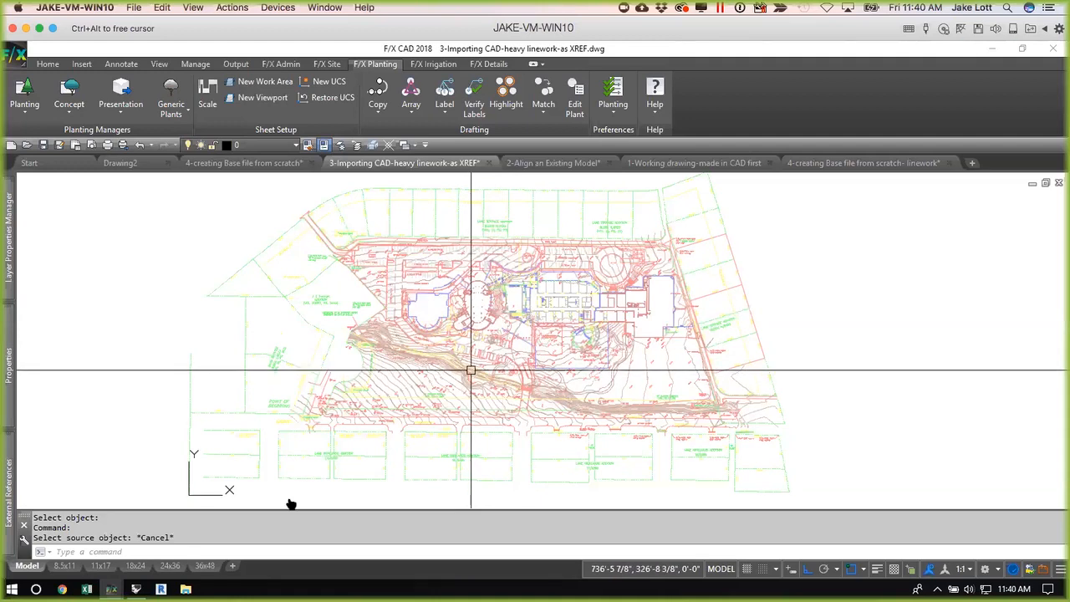
Switch to SketchUp and import 3-Importing CAD-heavy linework-as XREF.dwg from the CAD Files folder, dismissing the import results.
key("super+Tab")
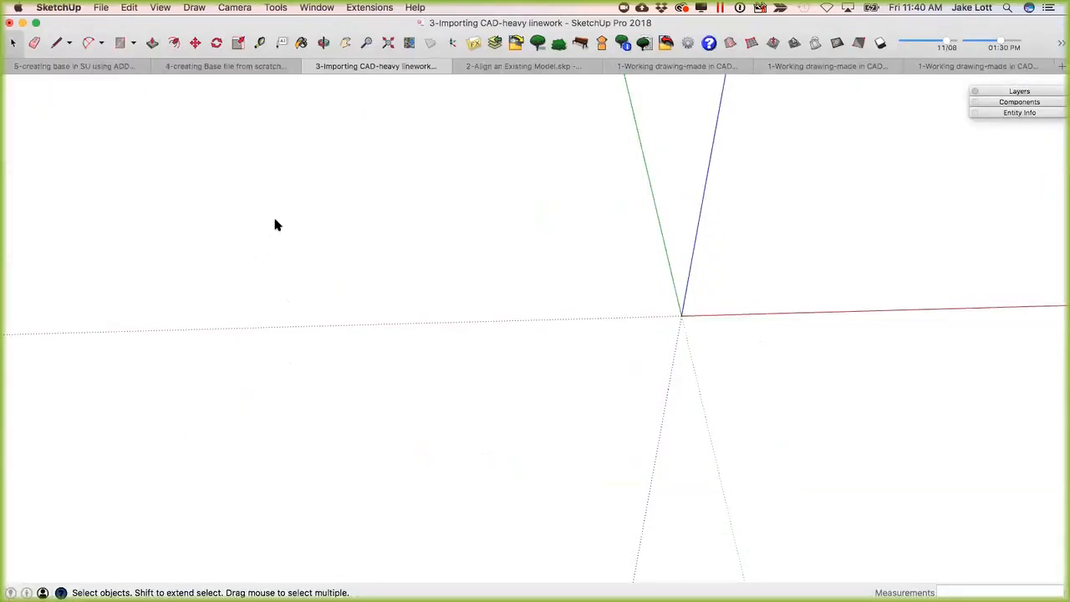
left_click(100, 8)
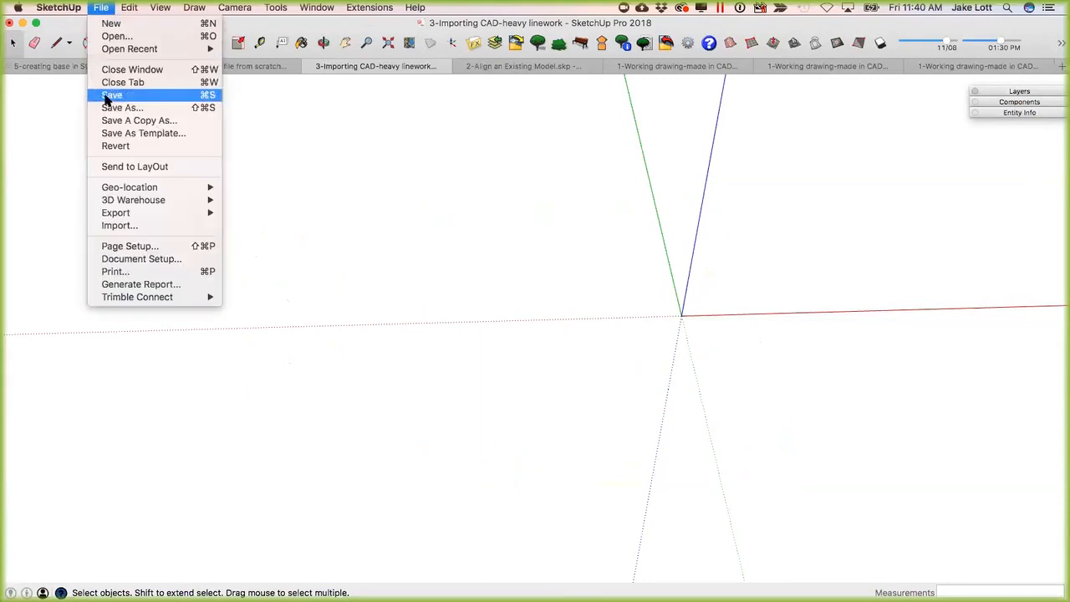
left_click(140, 226)
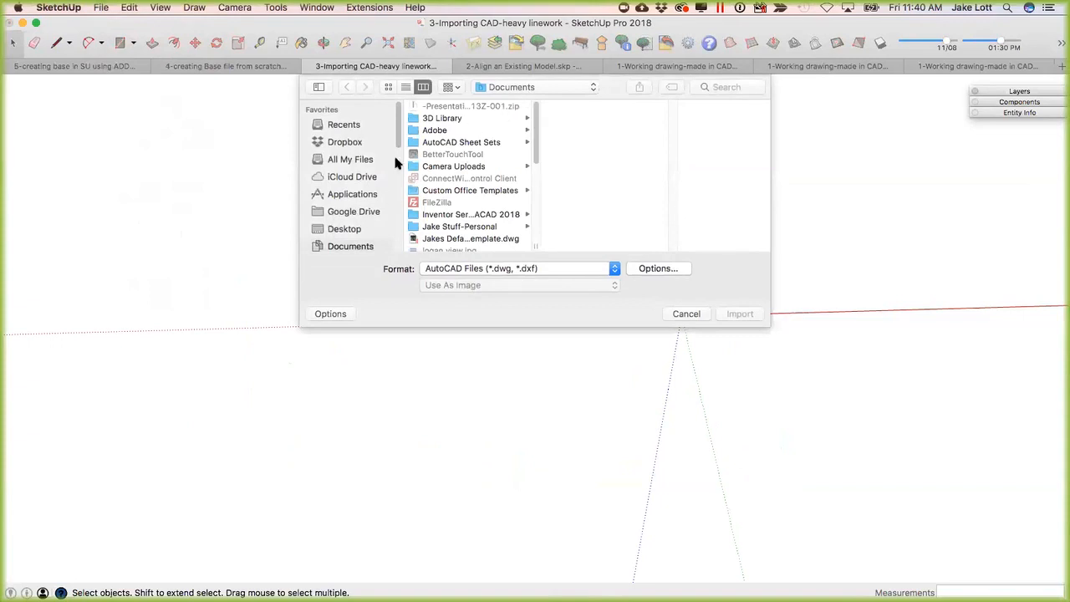
left_click(342, 228)
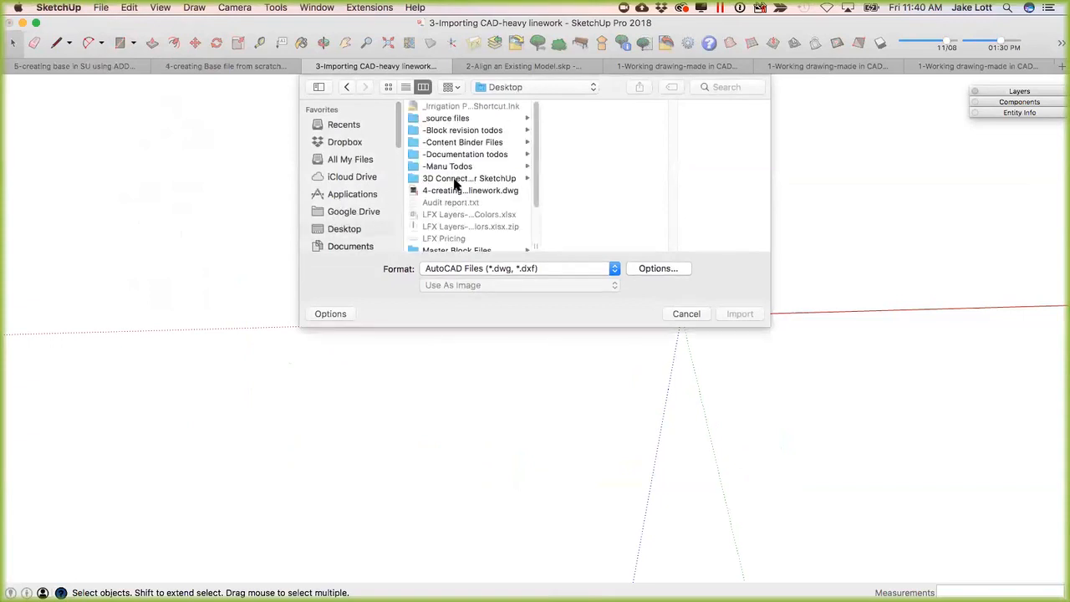
left_click(456, 180)
left_click(567, 108)
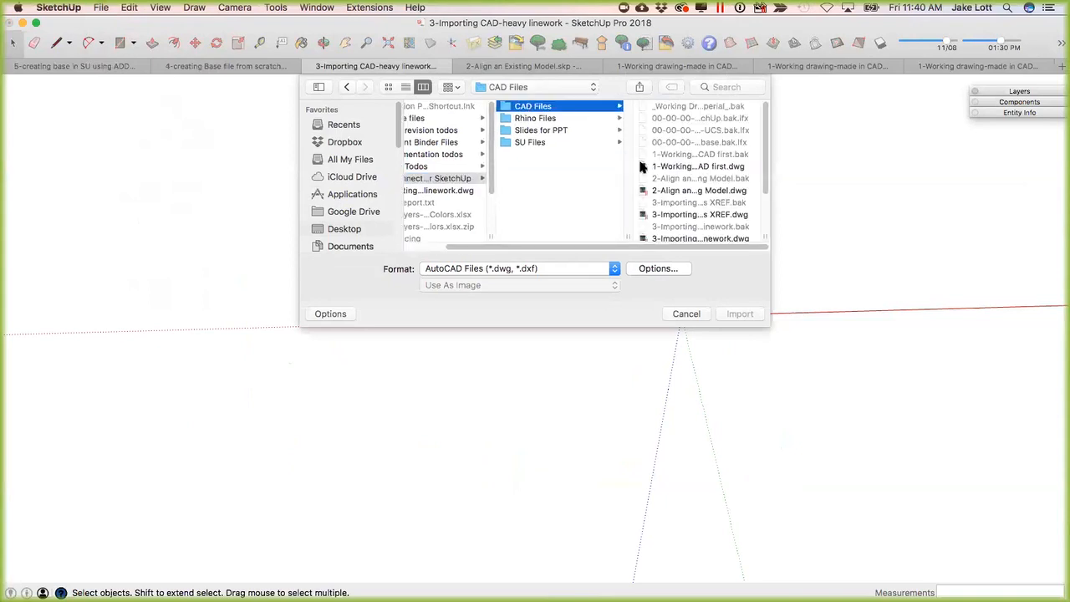
left_click(679, 213)
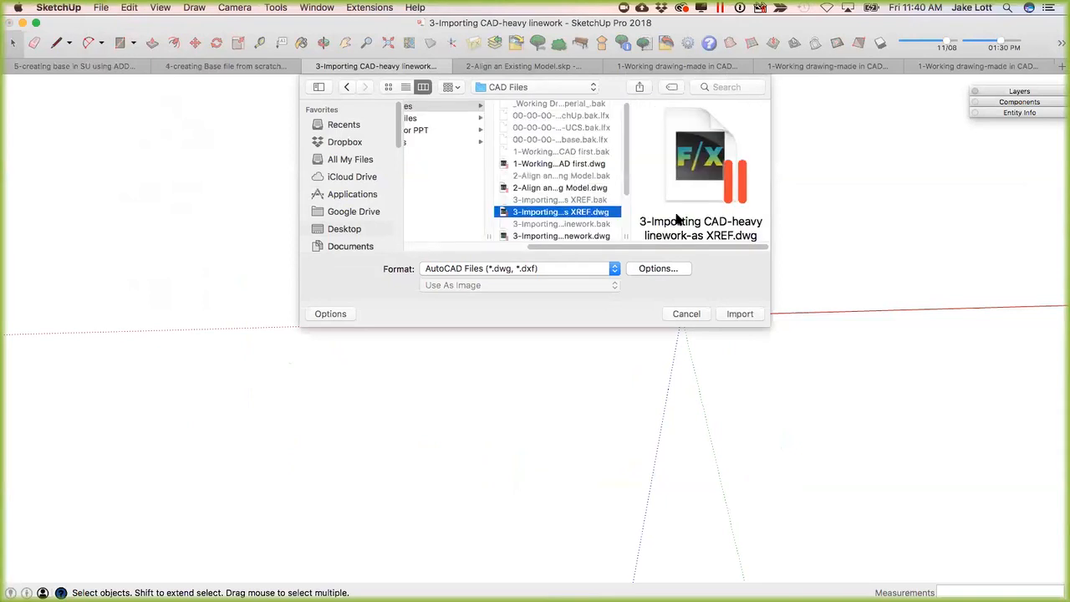
left_click(740, 314)
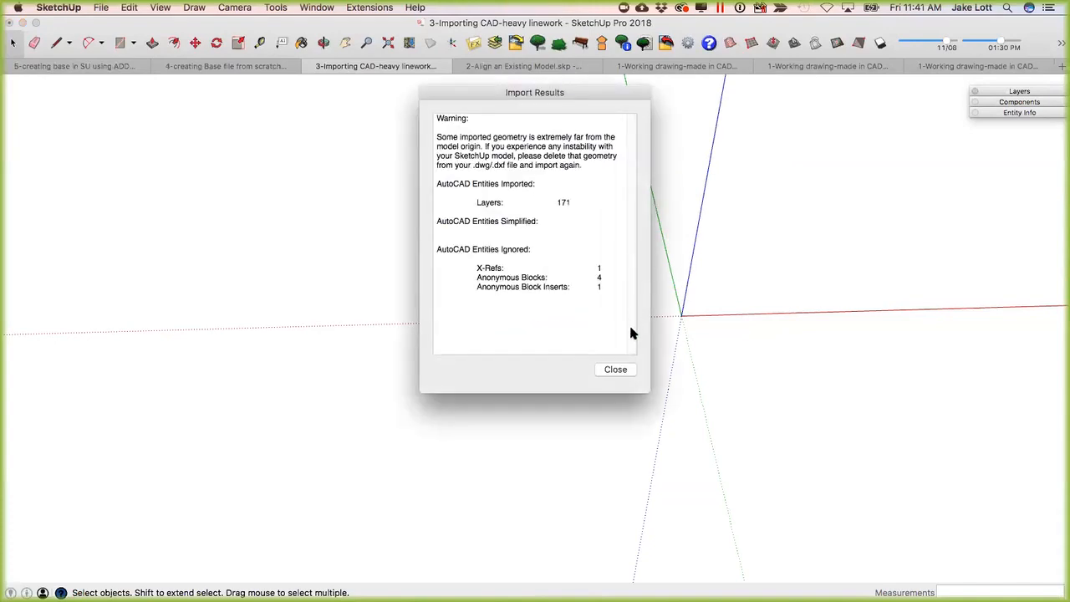
left_click(615, 370)
left_click(631, 219)
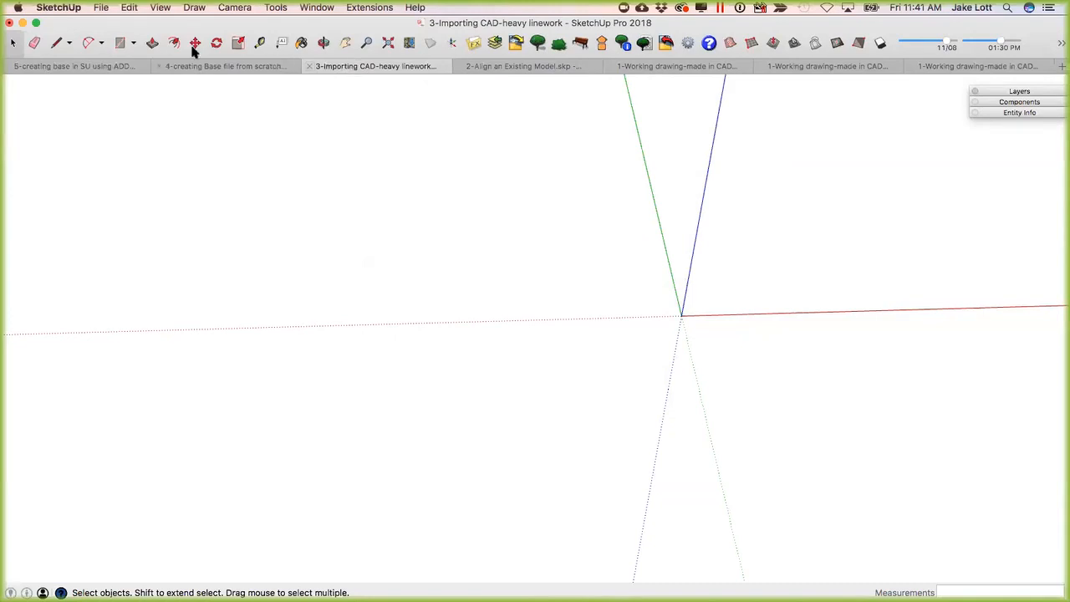
Import BASE.dwg from the XREFs folder inside CAD Files, and dismiss the import results.
left_click(99, 8)
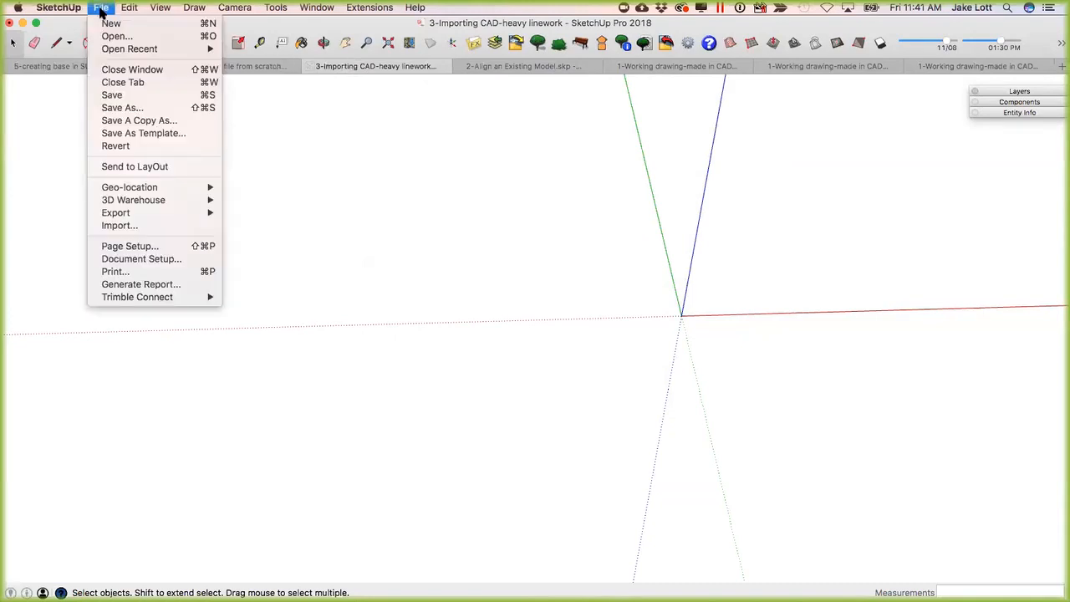
left_click(136, 224)
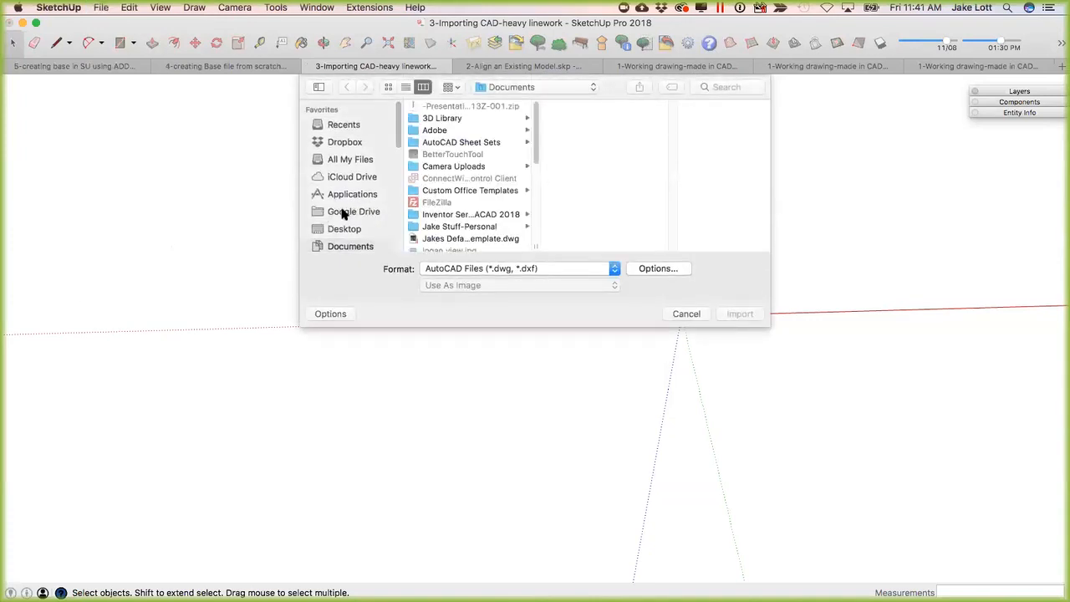
left_click(339, 228)
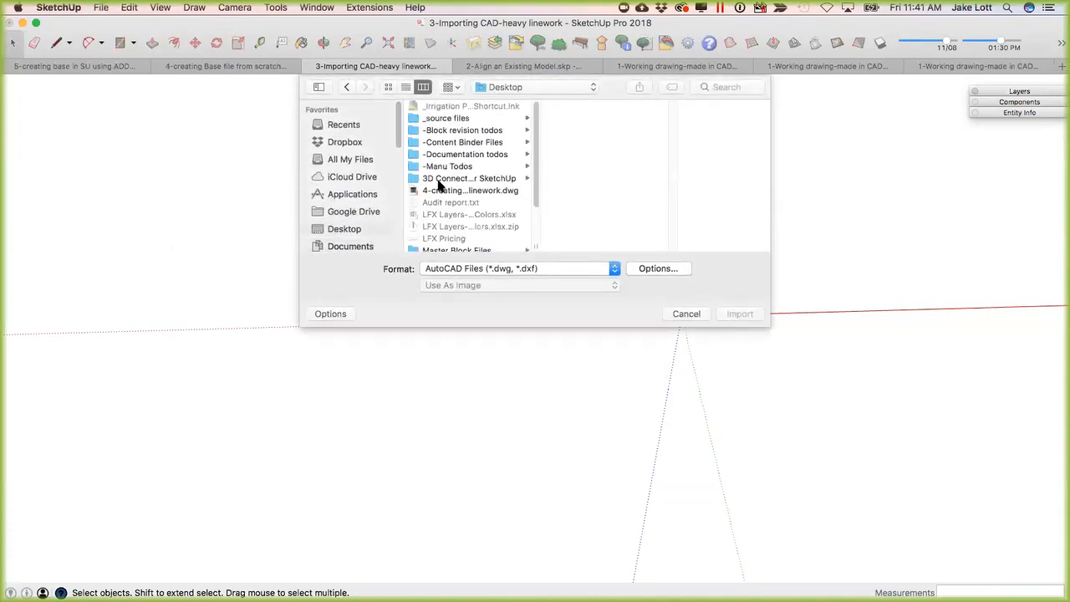
left_click(459, 179)
left_click(566, 107)
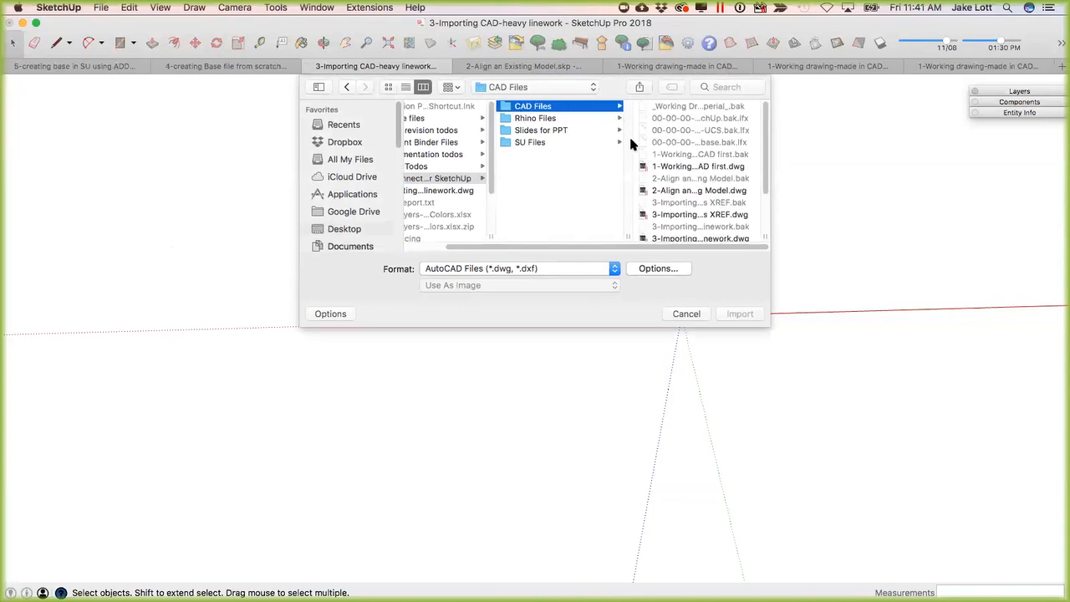
scroll(676, 186, "down", 3)
left_click(669, 235)
left_click(667, 118)
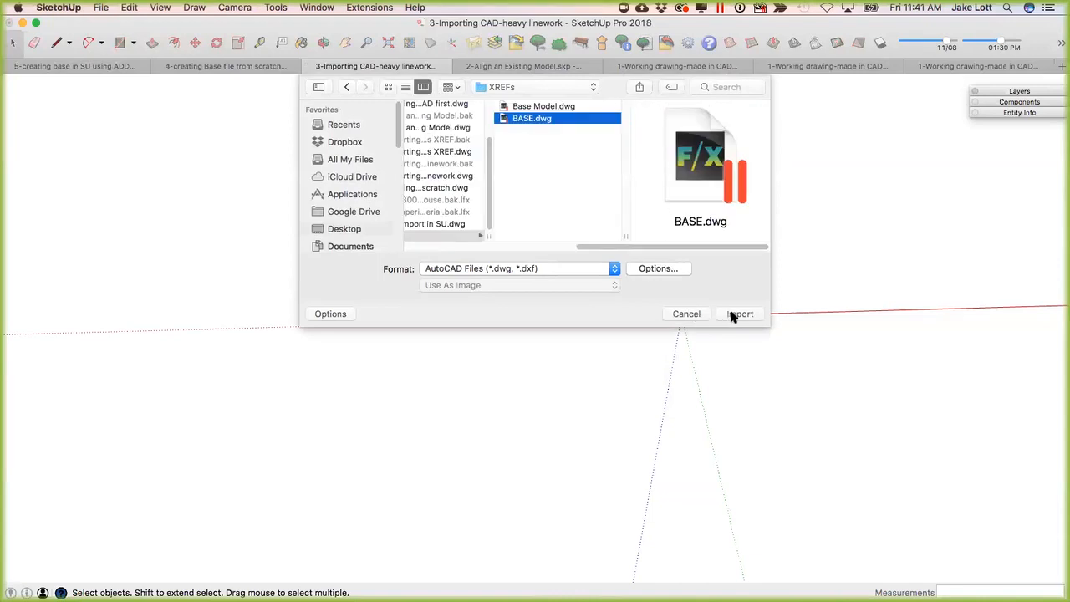
left_click(739, 314)
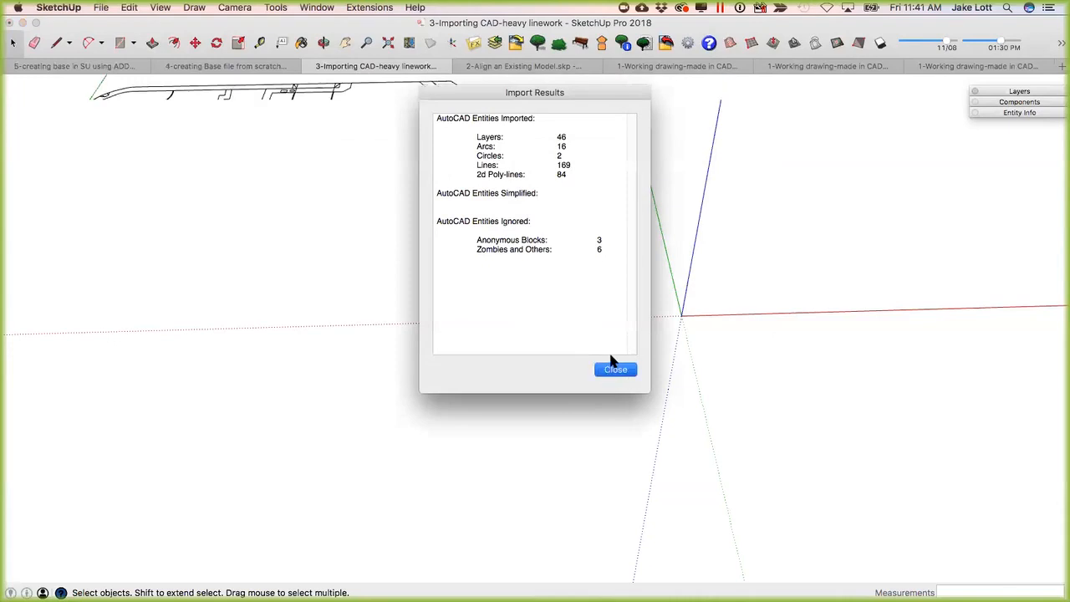
left_click(613, 369)
Erase the imported BASE site linework component from the model.
middle_click_drag(523, 339, 368, 147)
scroll(374, 236, "down", 2)
left_click(441, 266)
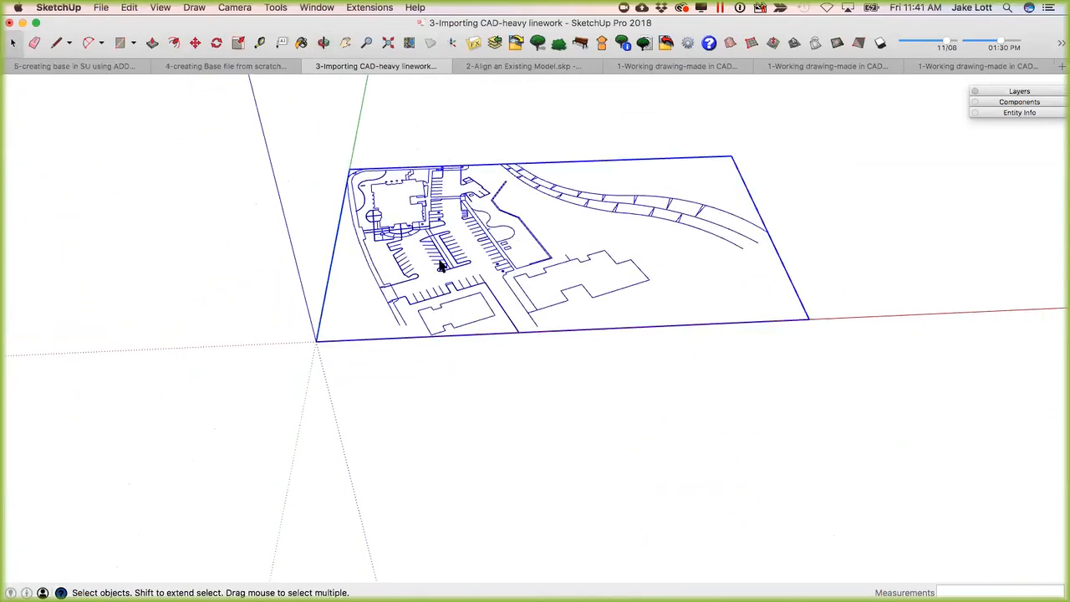
right_click(492, 251)
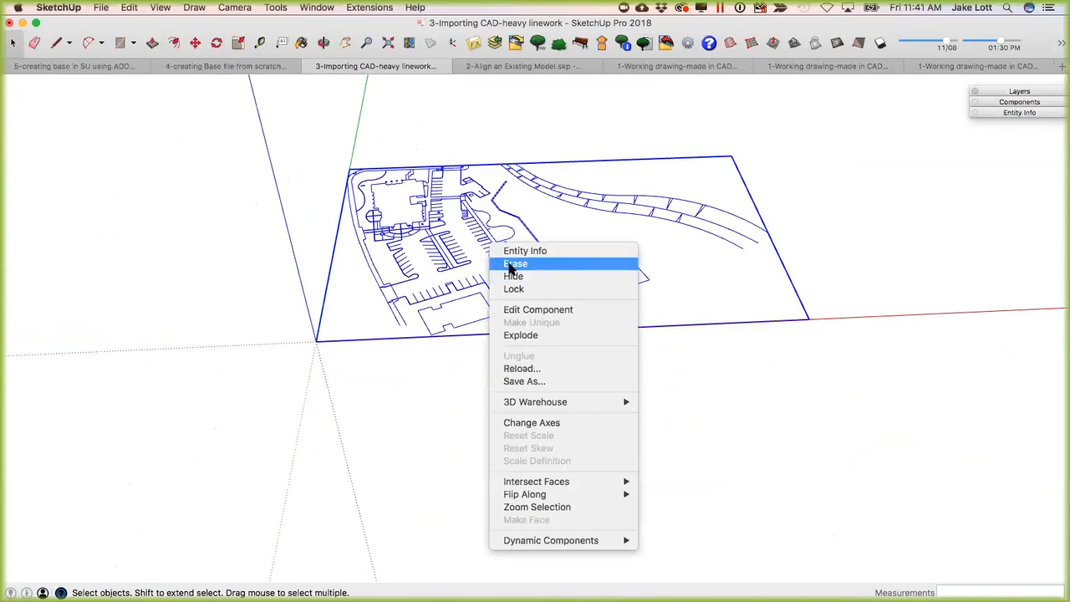
left_click(511, 264)
Import Base Model.dwg from the XREFs folder, dismiss the import results, and inspect the linework.
left_click(101, 7)
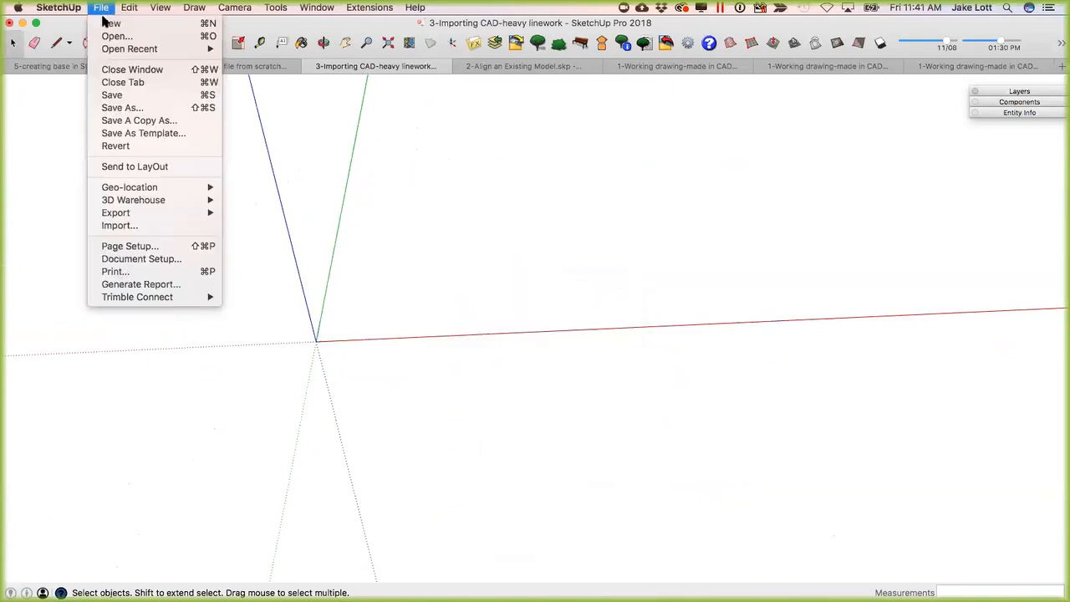
left_click(127, 227)
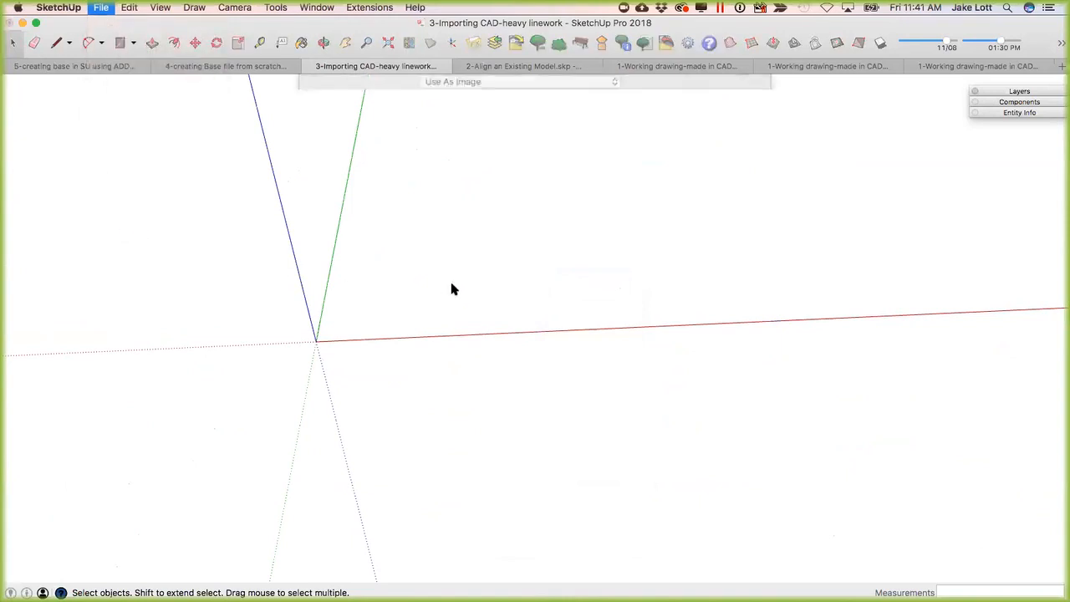
left_click(447, 106)
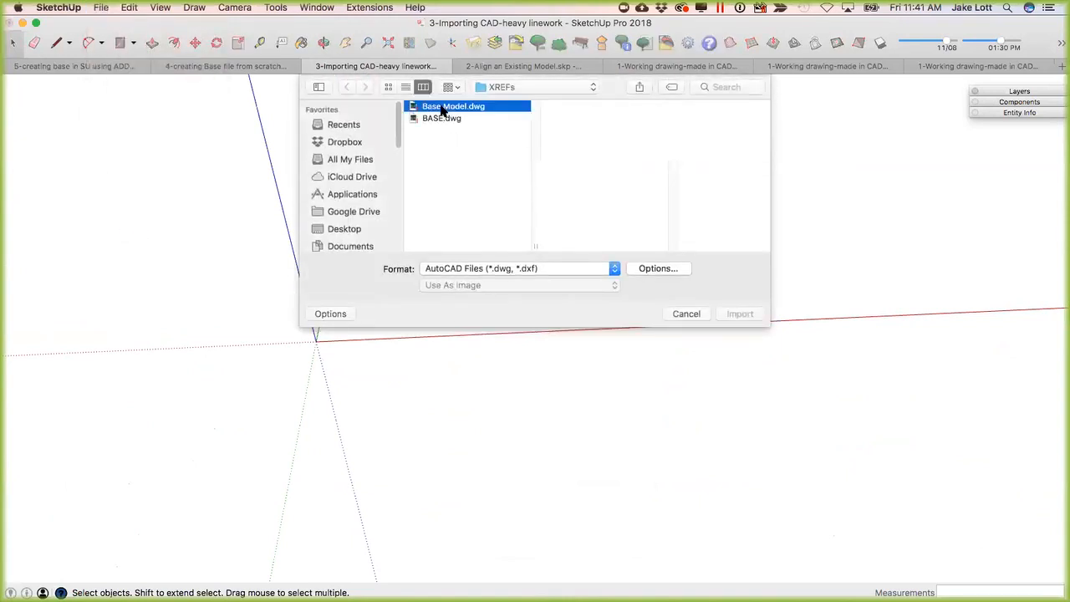
left_click(727, 314)
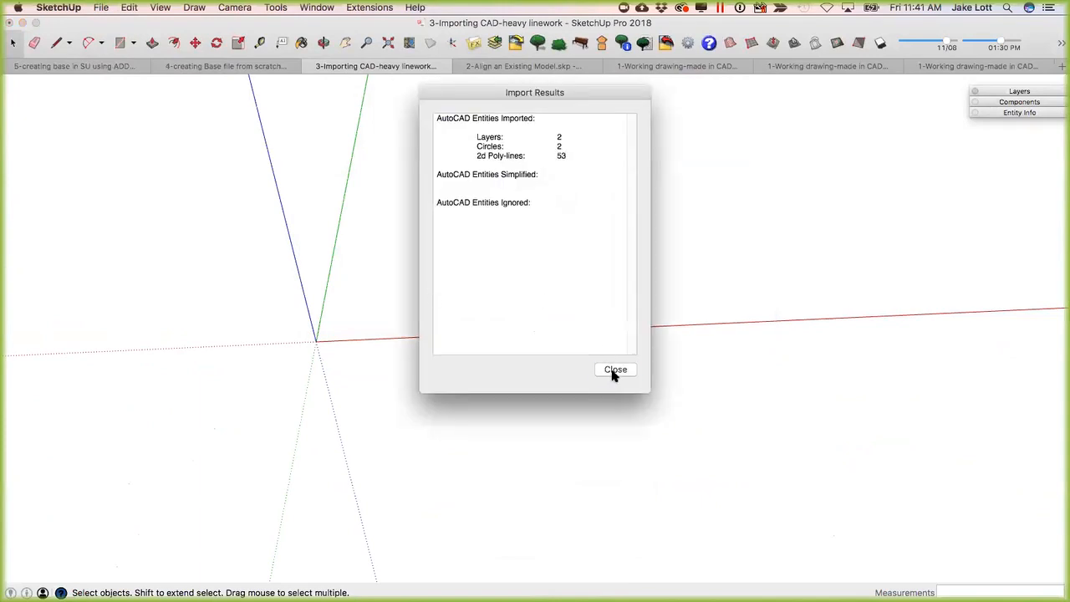
left_click(615, 371)
scroll(572, 340, "down", 3)
mouse_move(490, 337)
middle_mouse_down()
mouse_move(299, 277)
mouse_move(385, 318)
mouse_move(237, 364)
middle_mouse_up()
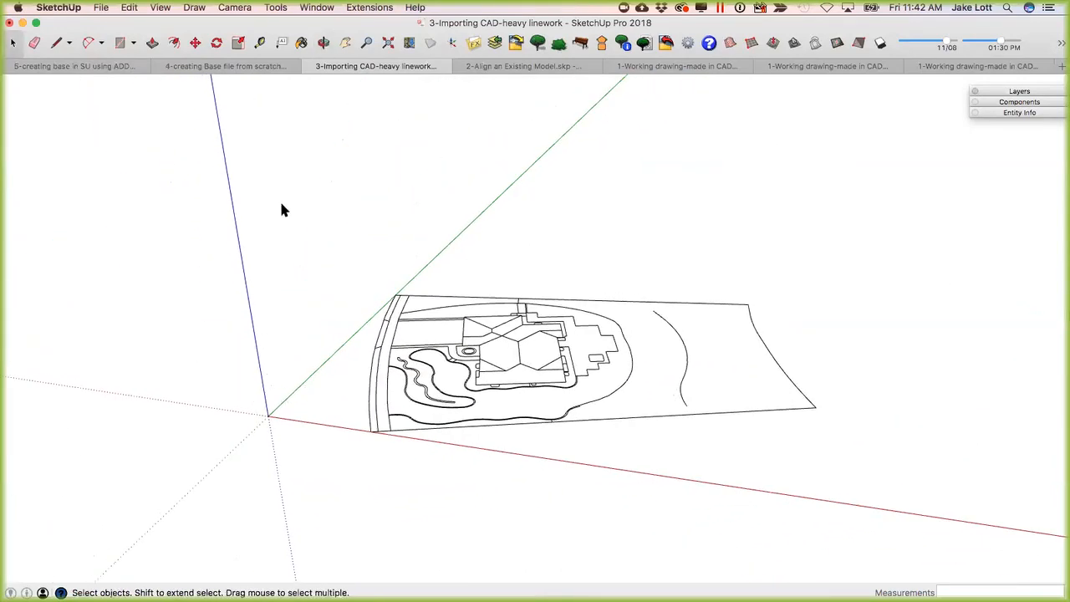
Switch to F/X CAD, open 3-Importing CAD-heavy linework.dwg, and save a copy of it to the Desktop.
key("super+Tab")
key("super+Tab")
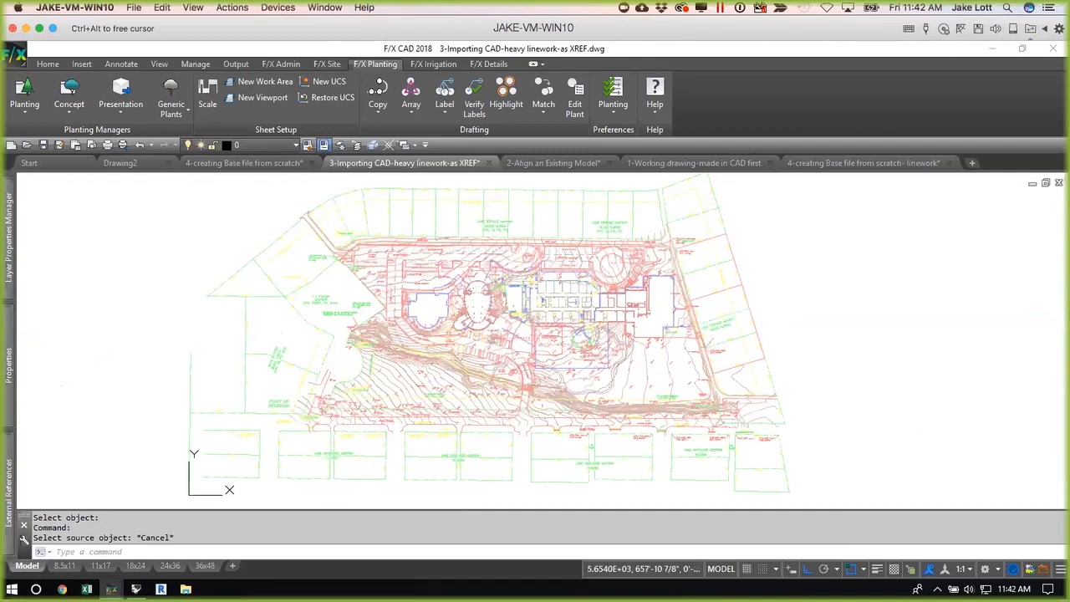
left_click(321, 241)
left_click(115, 102)
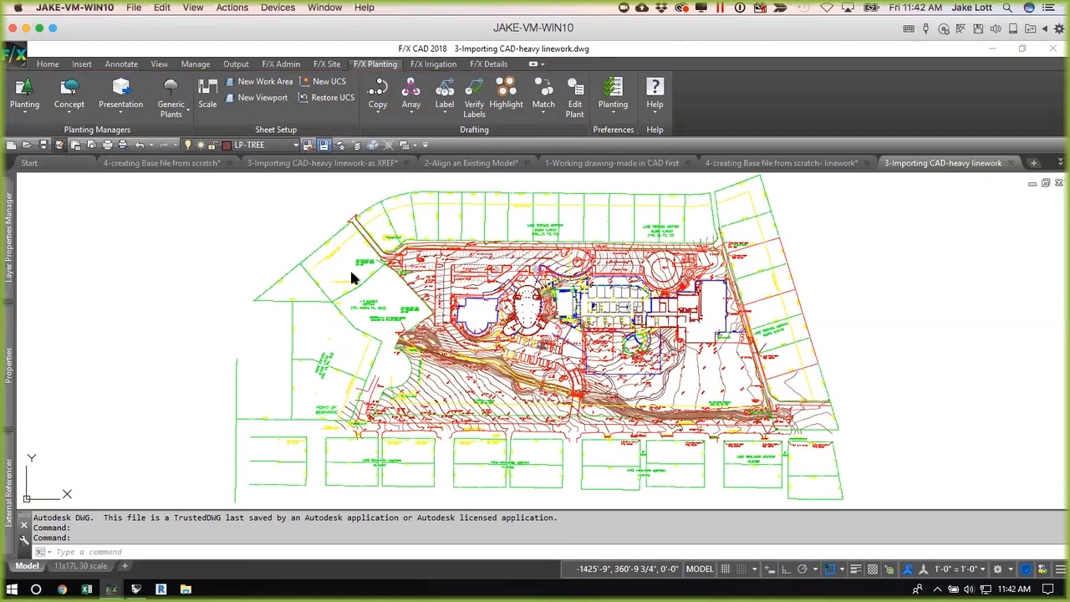
key("ctrl+shift+s")
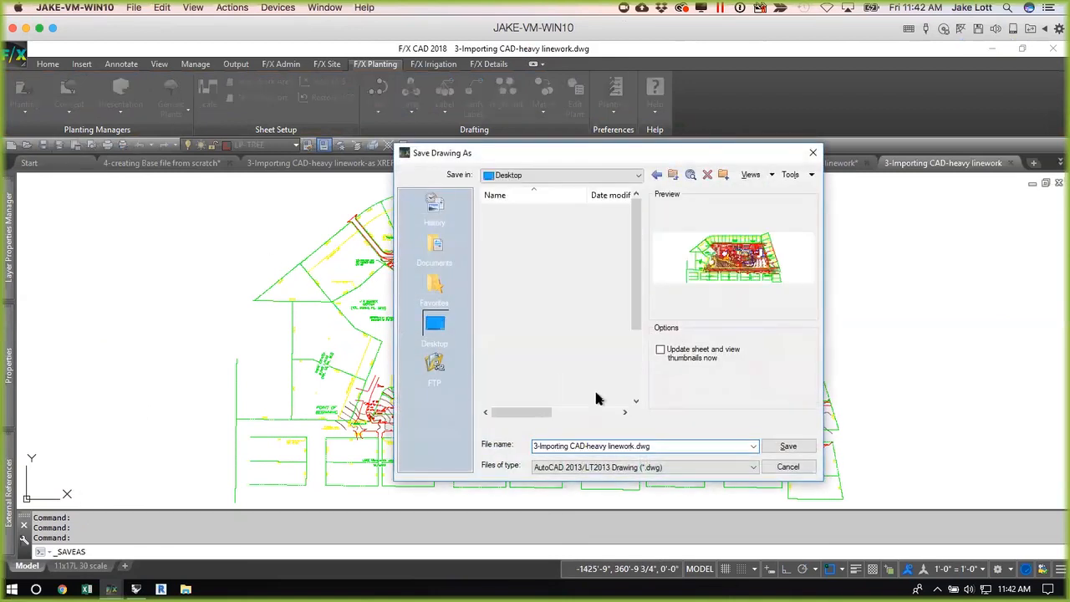
left_click(766, 444)
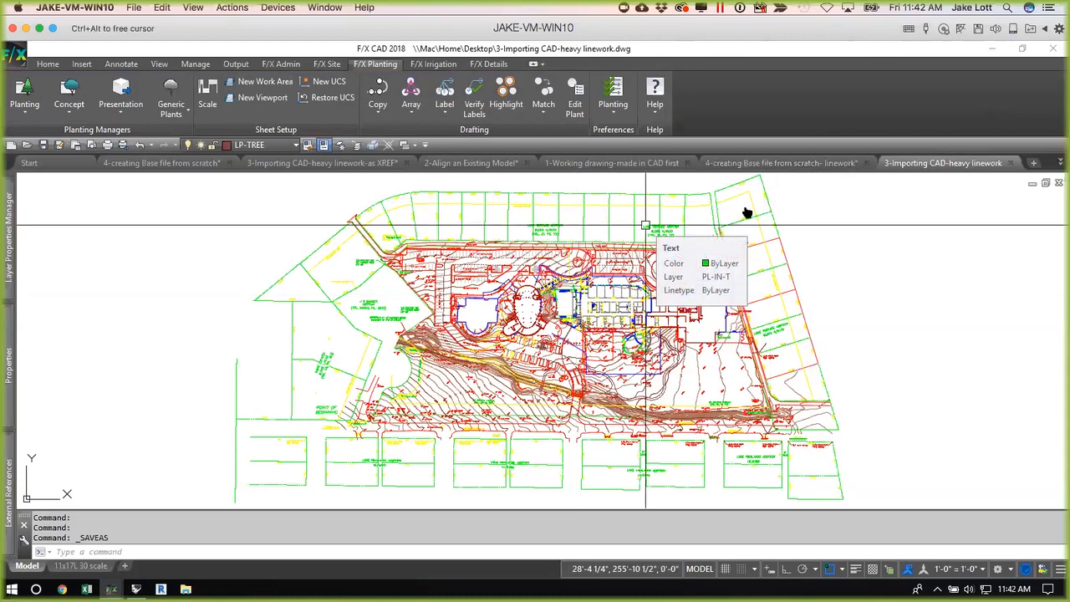
Switch back to SketchUp and delete all the imported Base Model linework.
key("super+Tab")
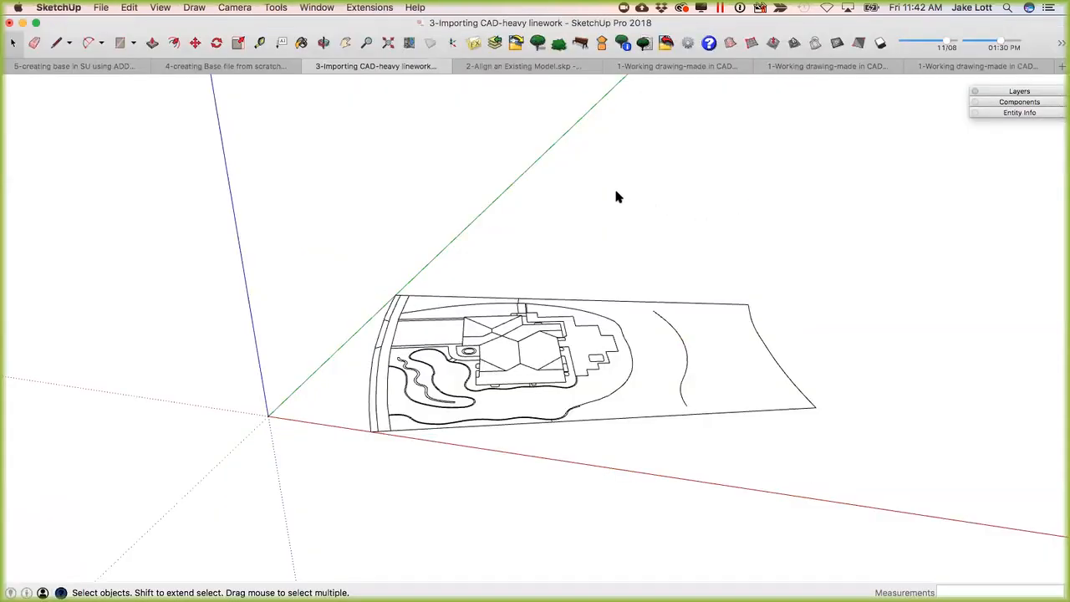
key("super+a")
key("Delete")
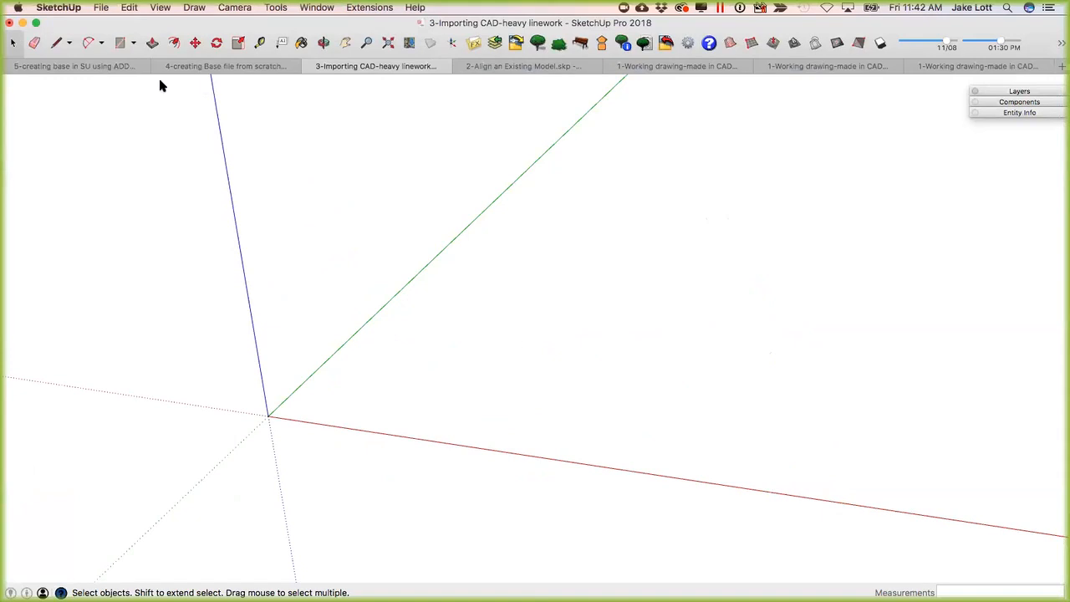
Import 3-Importing CAD-heavy linework.dwg from the Desktop as an AutoCAD file and dismiss the import results.
left_click(101, 7)
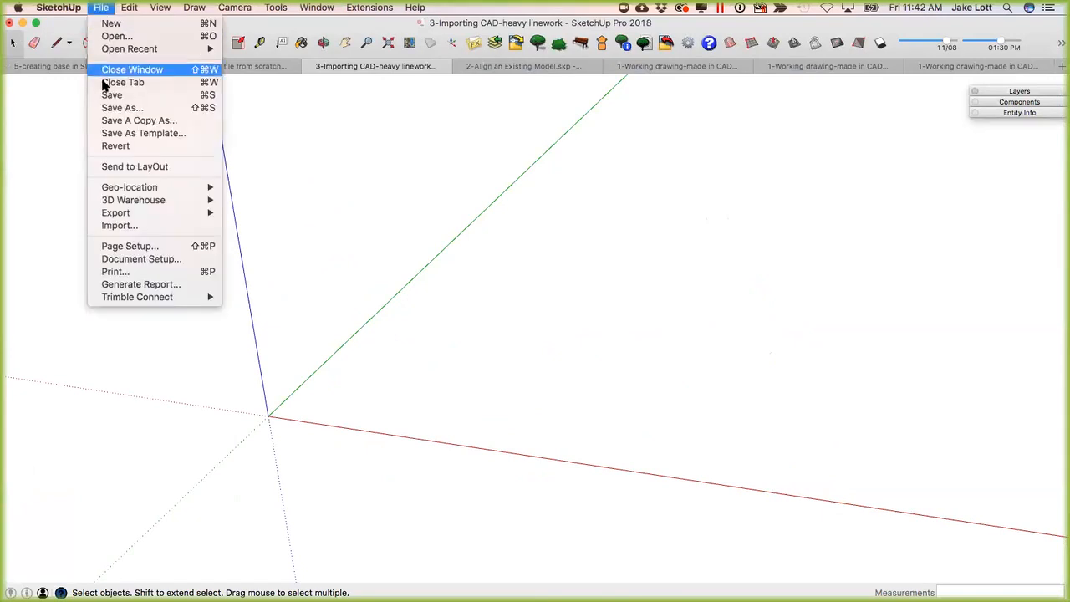
left_click(120, 225)
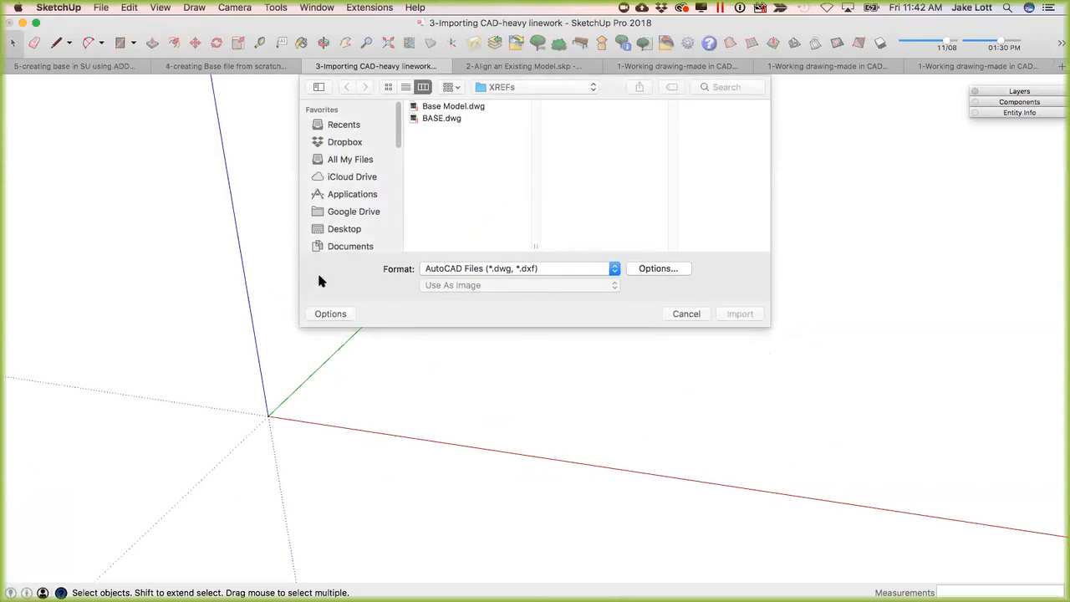
left_click(343, 231)
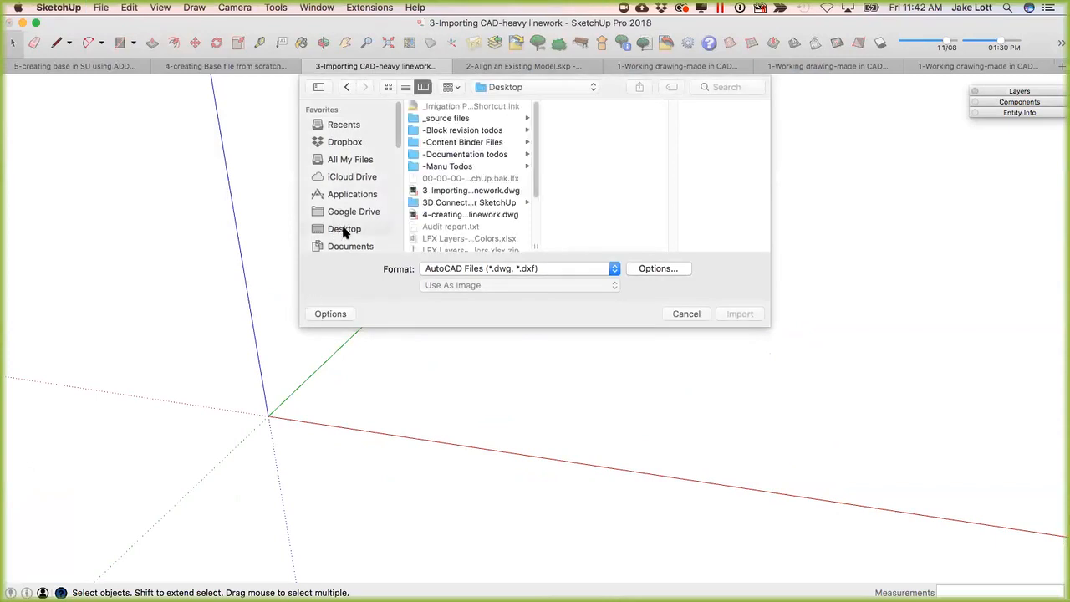
left_click(499, 191)
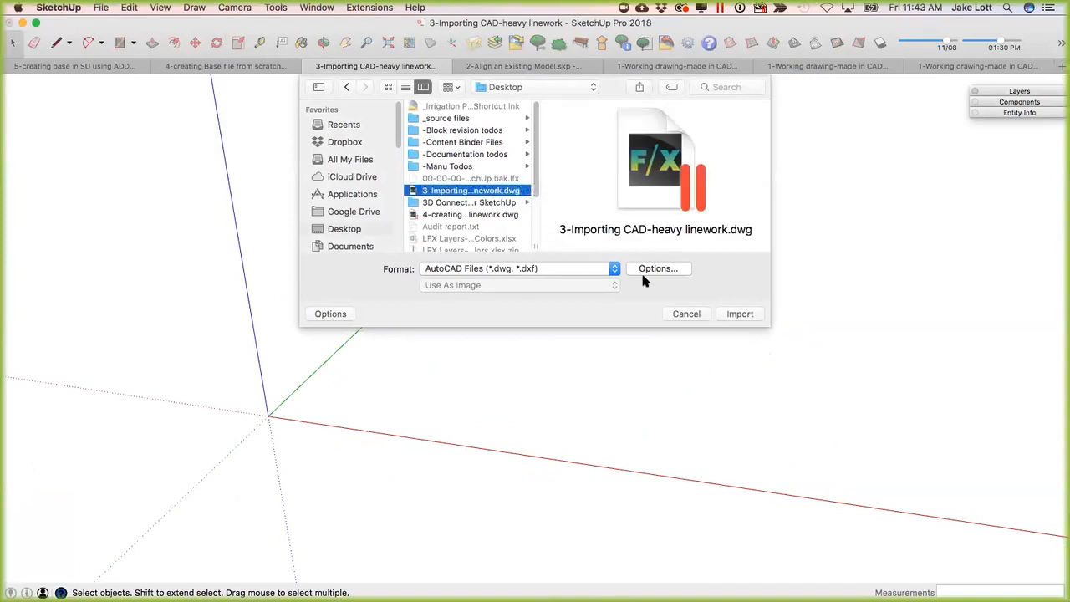
left_click(739, 314)
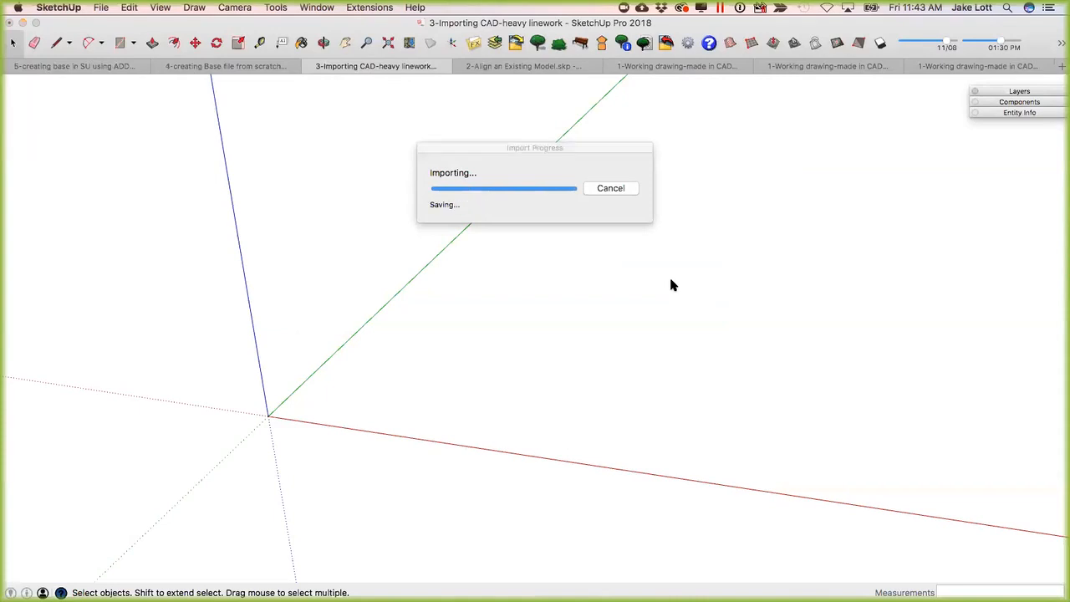
left_click(613, 373)
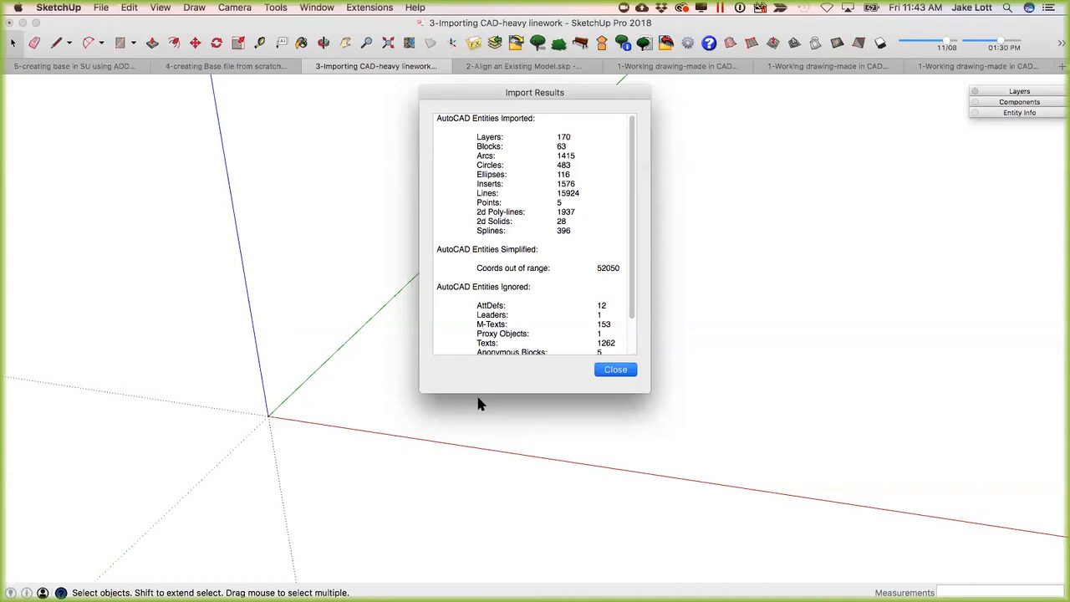
key("Return")
Examine the imported site linework as a whole, checking its density and its position relative to the model origin.
key("o")
left_click_drag(316, 370, 423, 535)
mouse_move(494, 385)
middle_mouse_down("shift")
mouse_move(548, 498)
mouse_move(539, 531)
middle_mouse_up("shift")
scroll(420, 404, "up", 5)
mouse_move(493, 376)
middle_mouse_down()
mouse_move(459, 381)
mouse_move(530, 342)
mouse_move(538, 416)
middle_mouse_up()
scroll(606, 309, "down", 3)
scroll(501, 360, "down", 6)
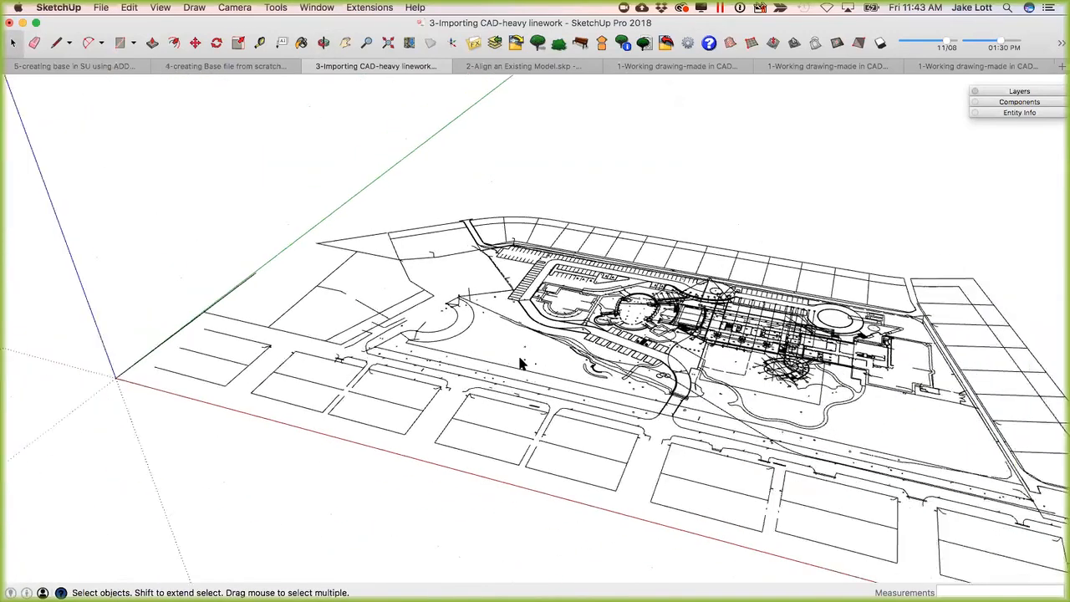
left_click(612, 333)
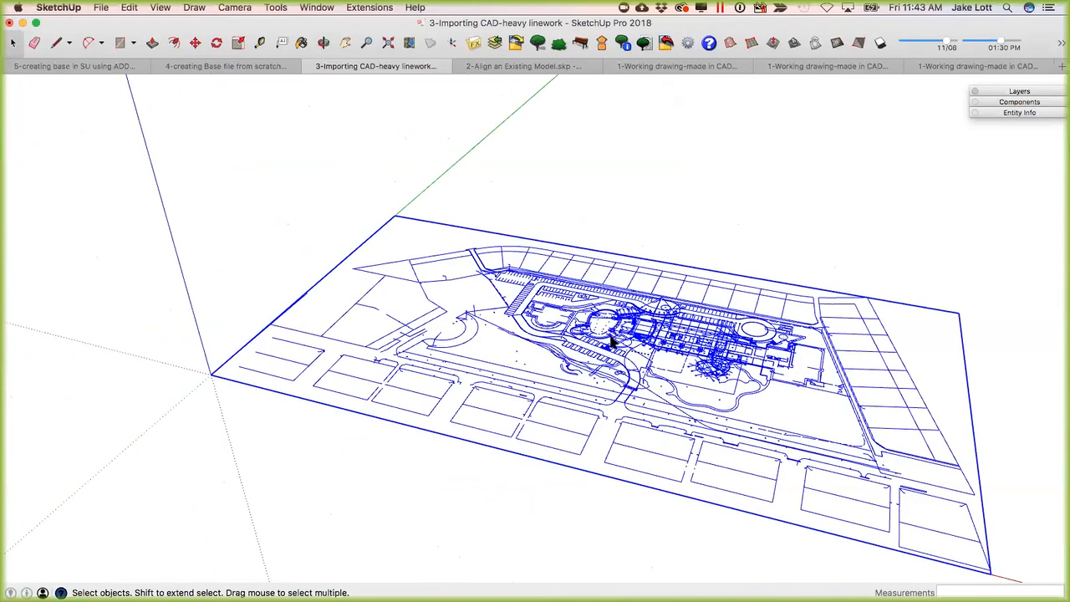
middle_click_drag(528, 381, 679, 294)
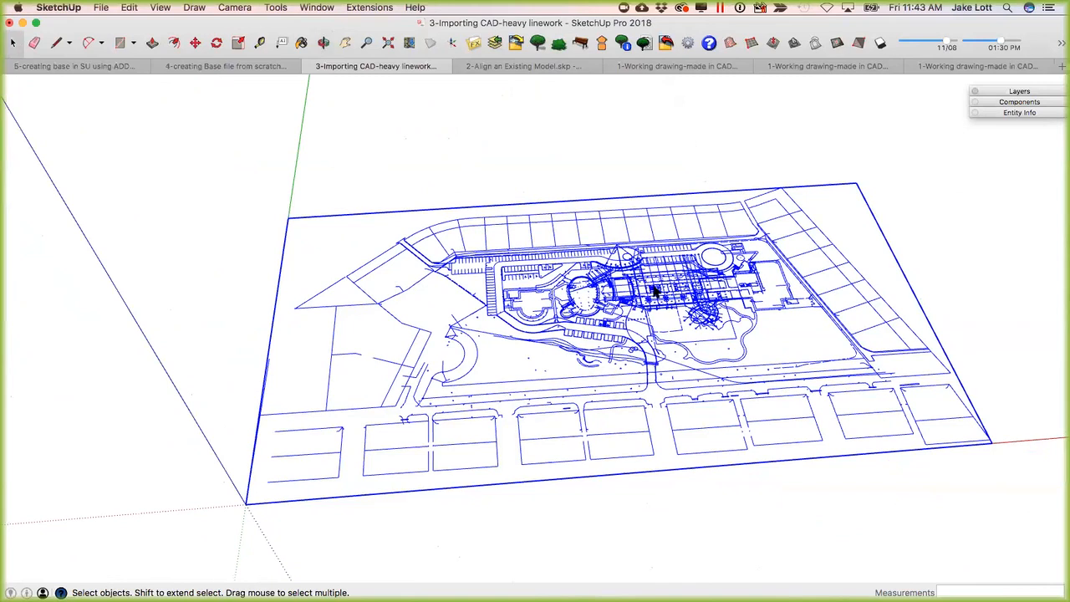
left_click(621, 474)
scroll(631, 301, "up", 3)
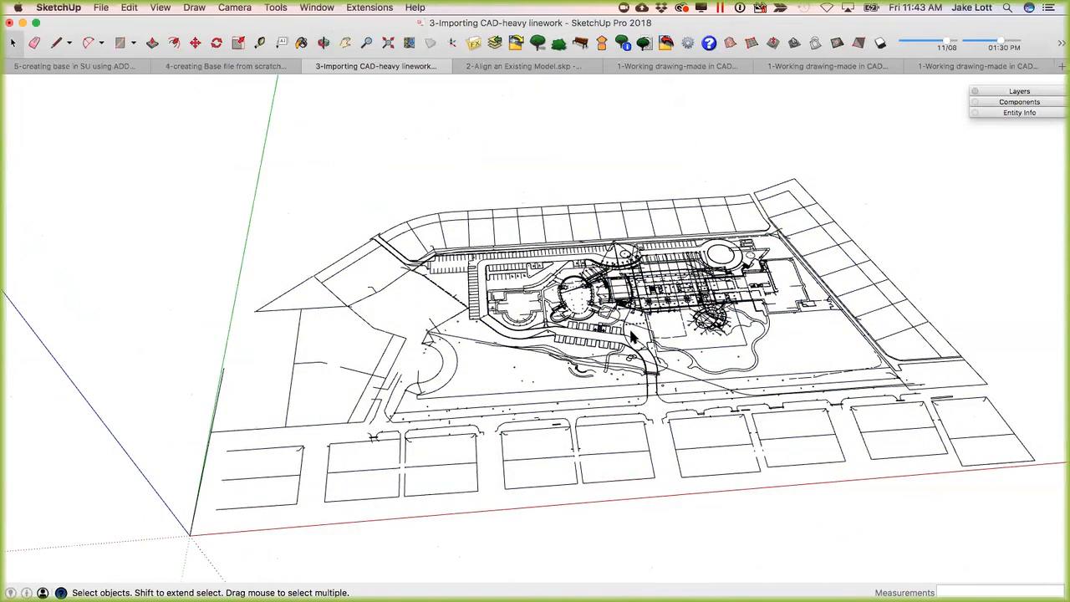
scroll(623, 347, "down", 1)
scroll(448, 435, "down", 1)
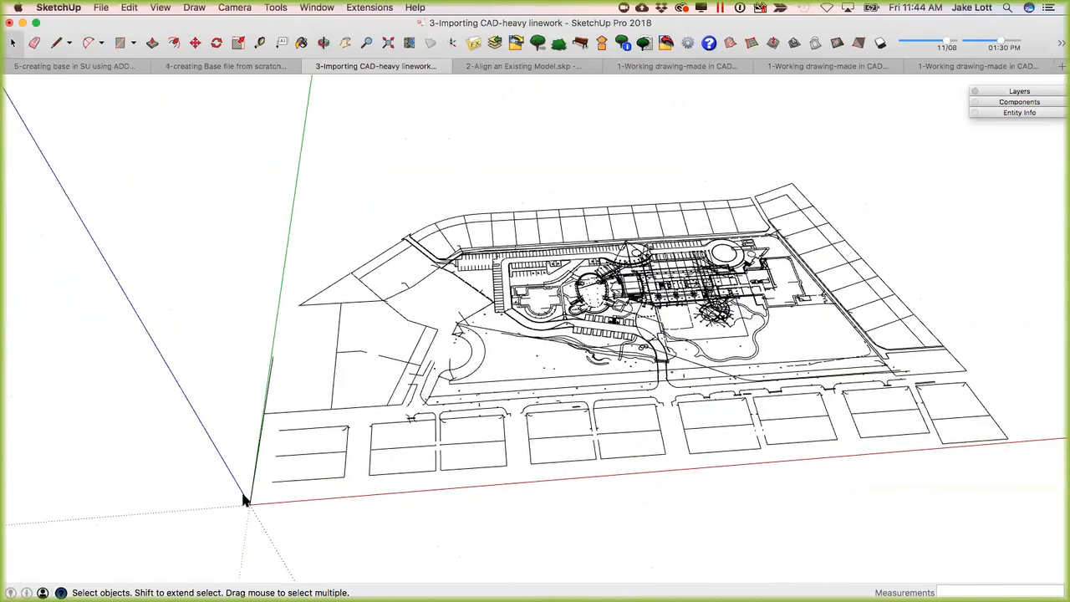
scroll(246, 499, "down", 3)
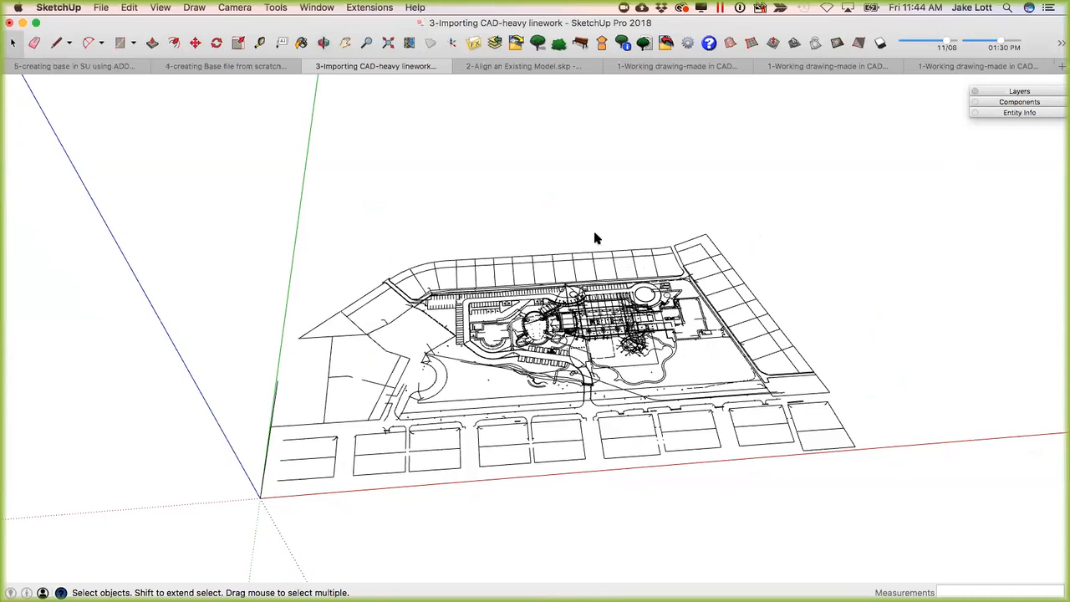
Switch to F/X CAD's 3-Importing CAD-heavy linework-as XREF drawing and place a row of eight Acer davidii trees along the parking island.
key("super+Tab")
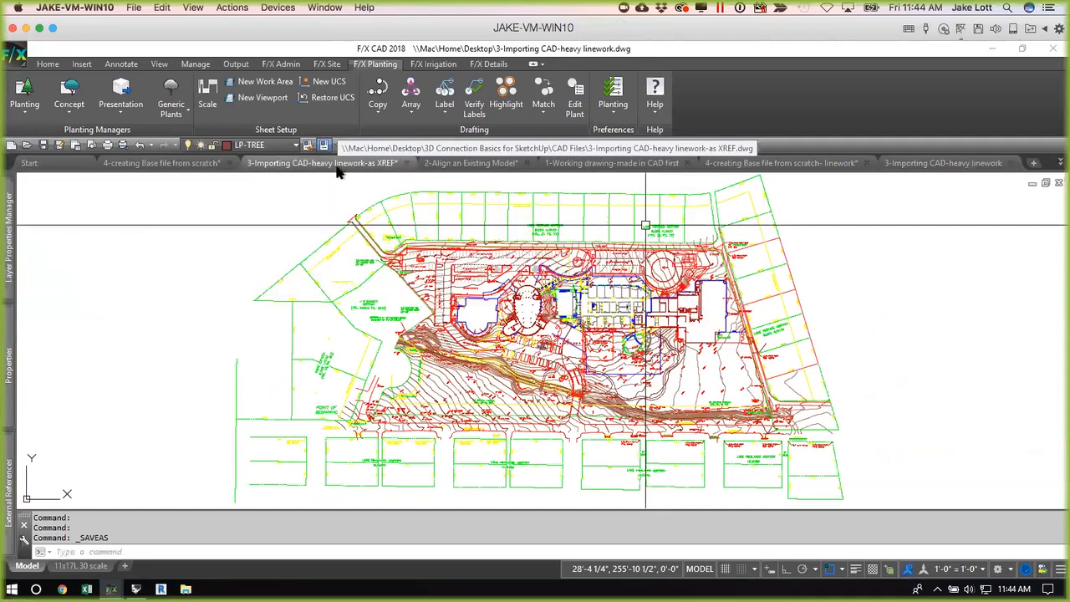
left_click(339, 165)
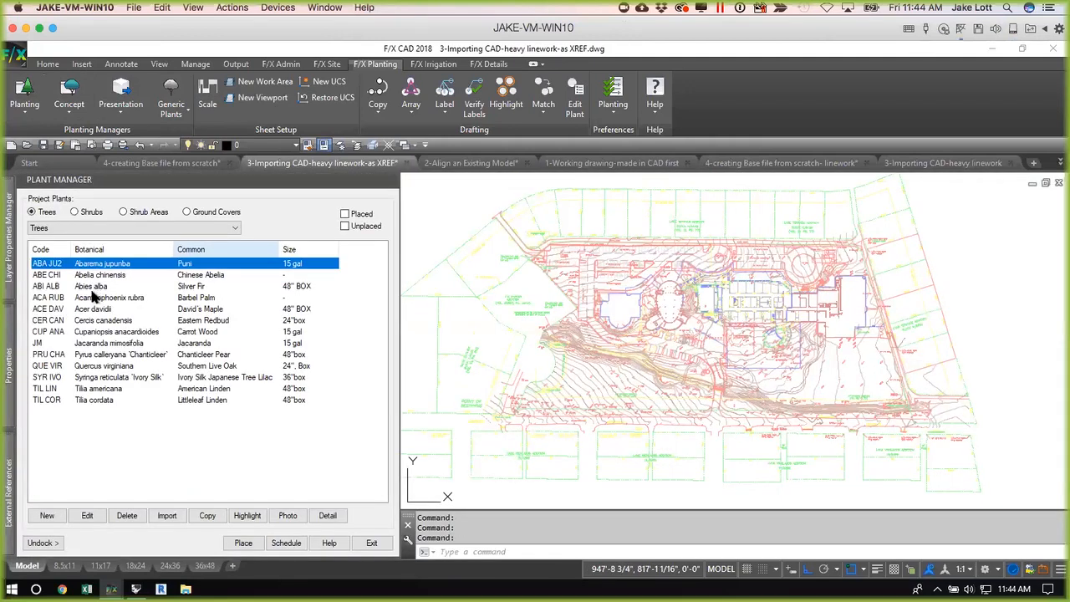
left_click(102, 310)
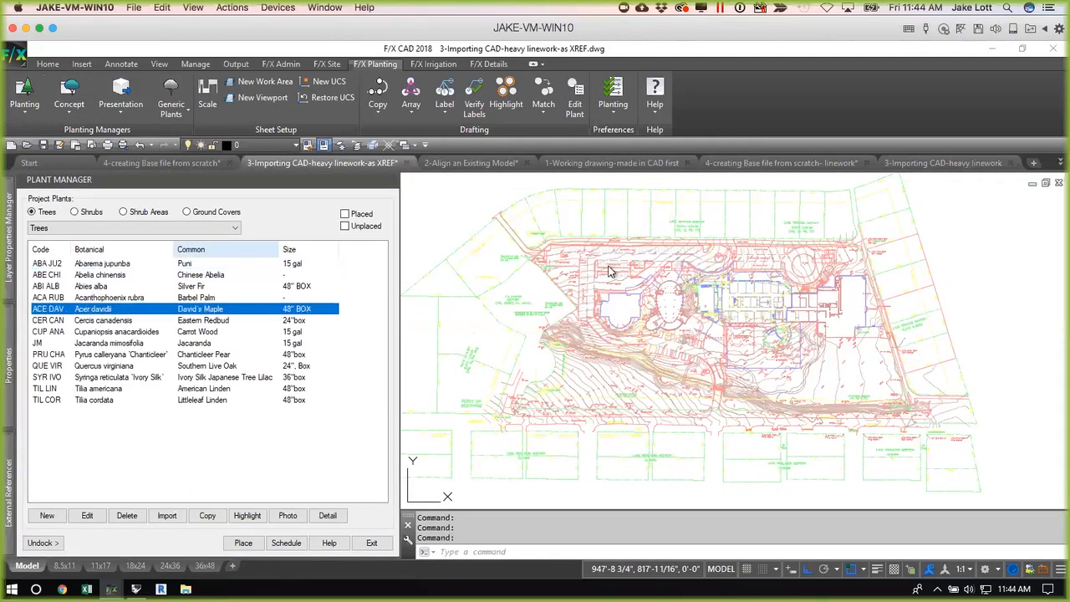
scroll(604, 267, "up", 2)
scroll(604, 267, "up", 4)
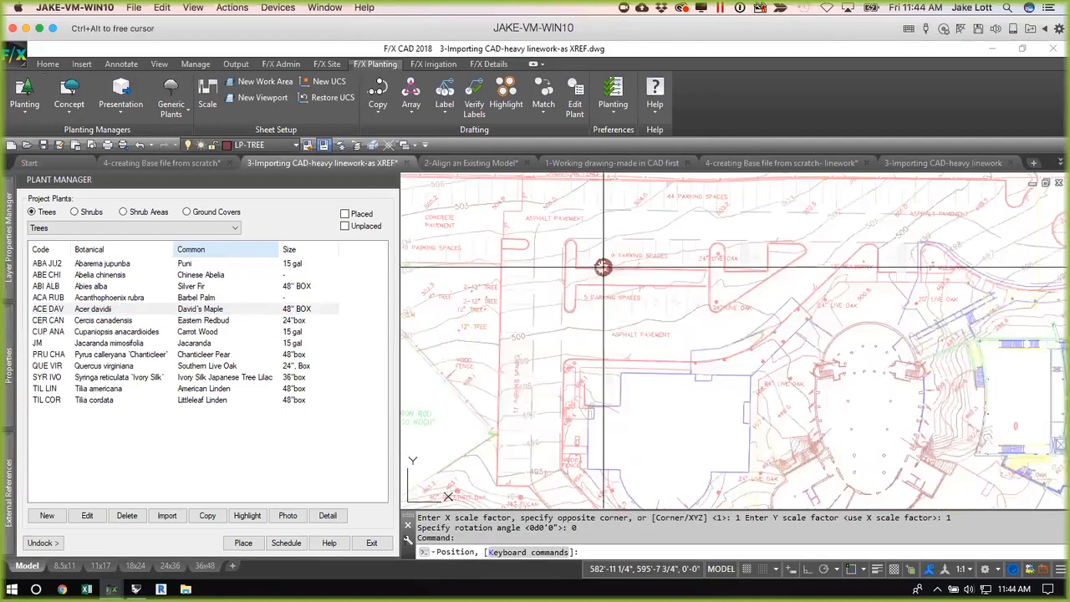
key("Return")
left_click(558, 283)
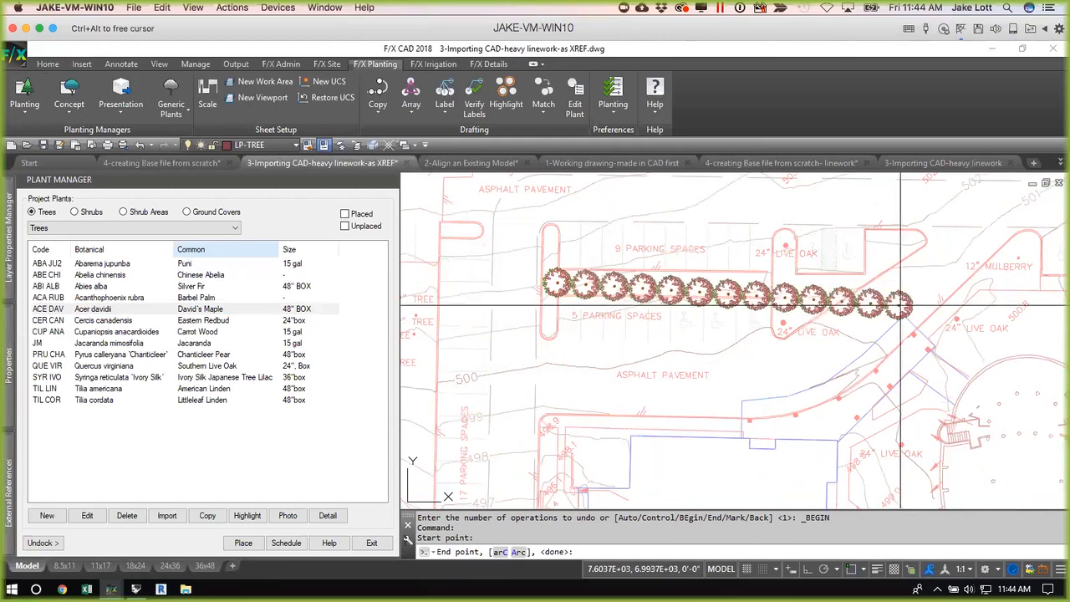
left_click(764, 283)
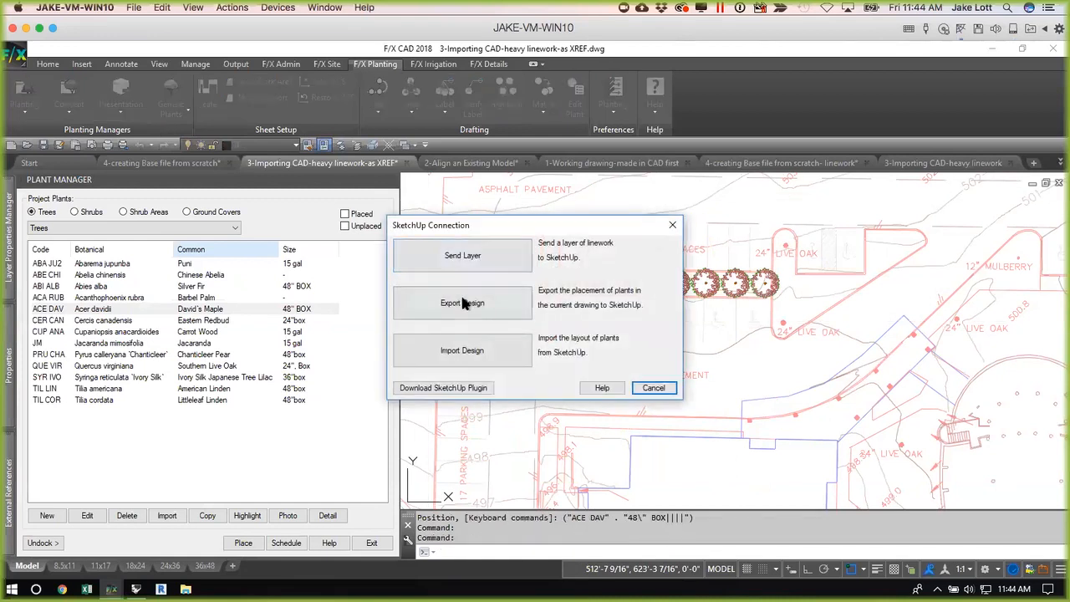
Export the planting design for SketchUp, switch to SketchUp, and bring the Acer davidii trees into the site model with Land F/X Import.
left_click(463, 301)
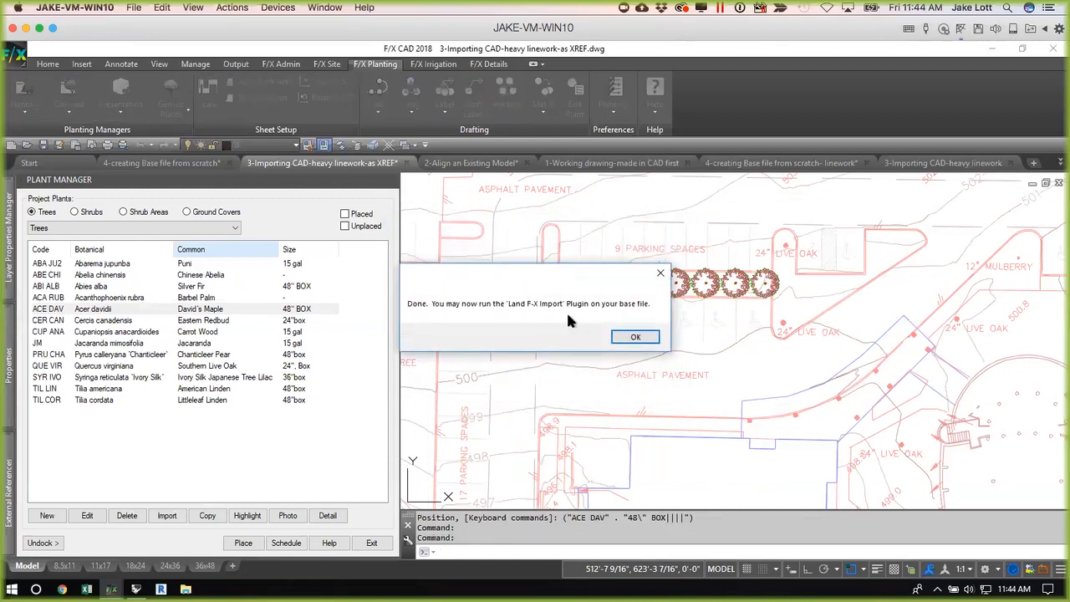
left_click(633, 337)
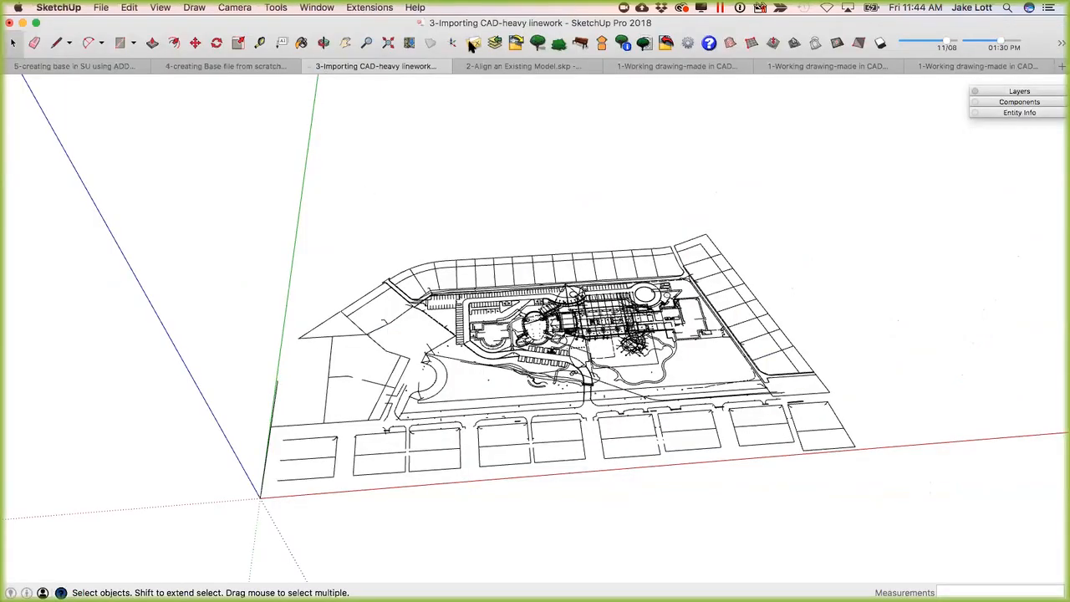
left_click(517, 45)
left_click_drag(74, 251, 587, 151)
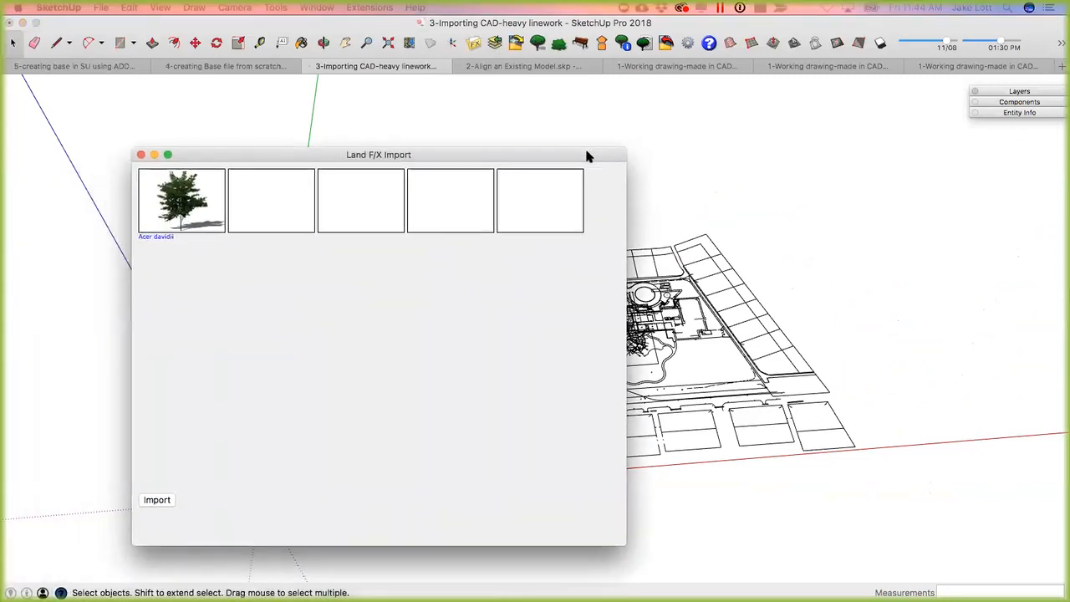
left_click(157, 500)
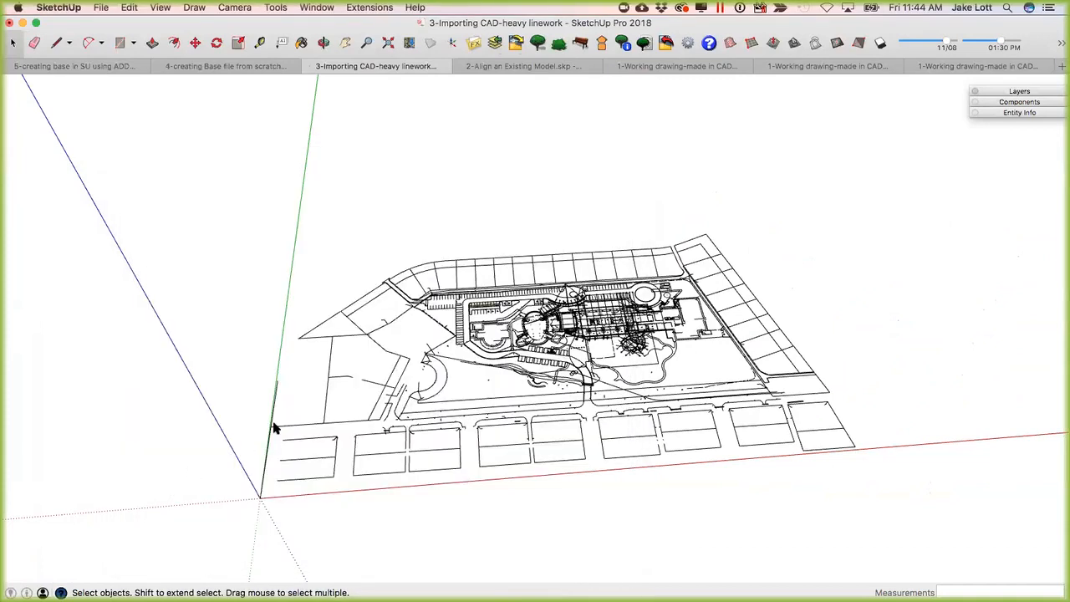
scroll(454, 410, "up", 3)
middle_click_drag(455, 443, 548, 251)
scroll(454, 359, "up", 6)
middle_click_drag(454, 359, 490, 175)
scroll(499, 173, "up", 4)
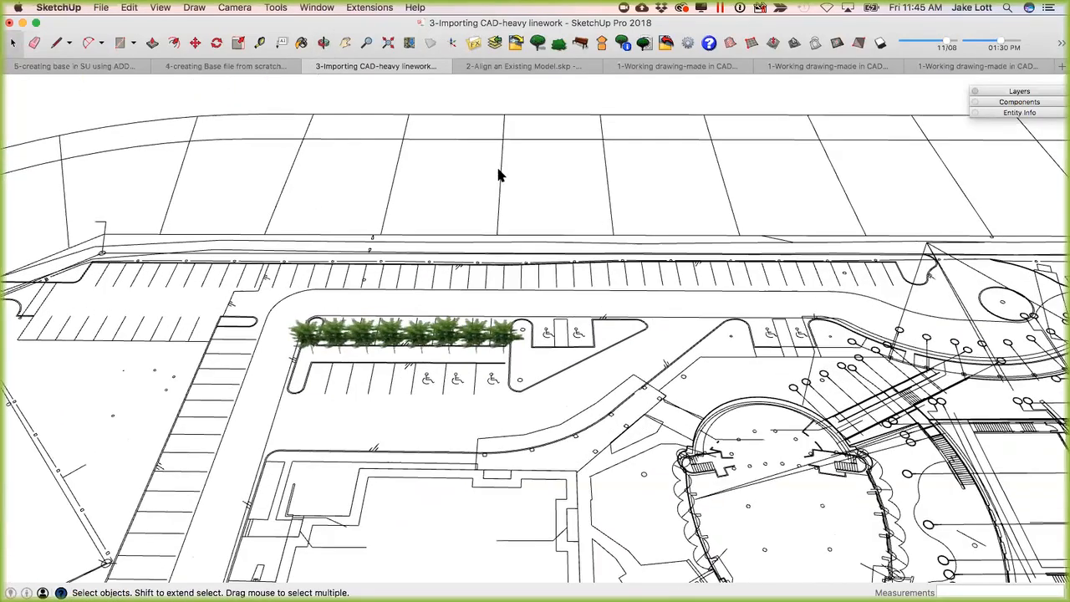
Switch to F/X CAD and restore the World UCS in the XREF drawing.
key("super+Tab")
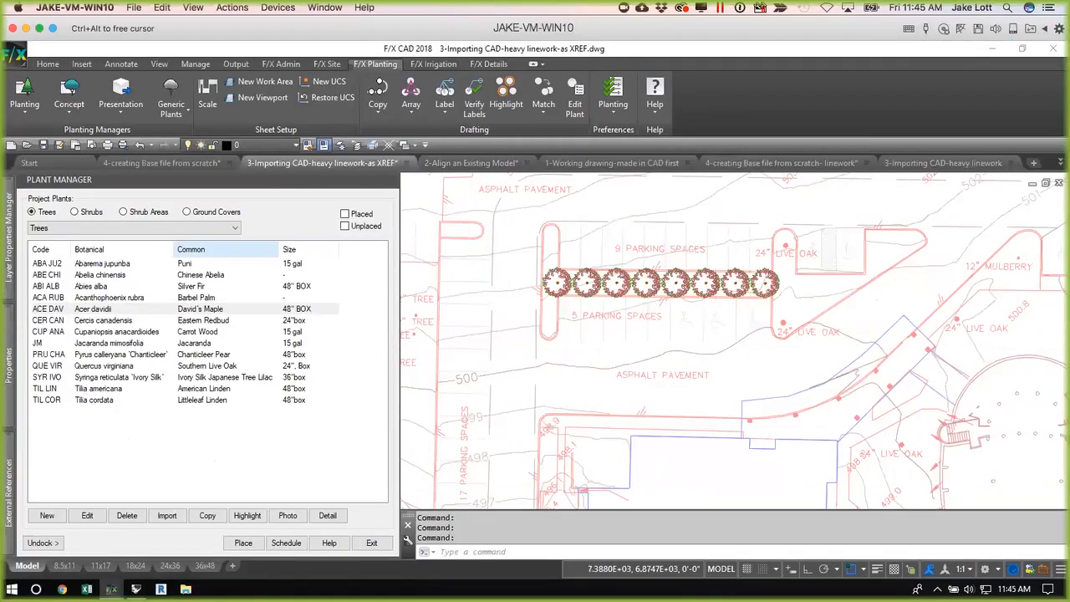
scroll(635, 365, "down", 8)
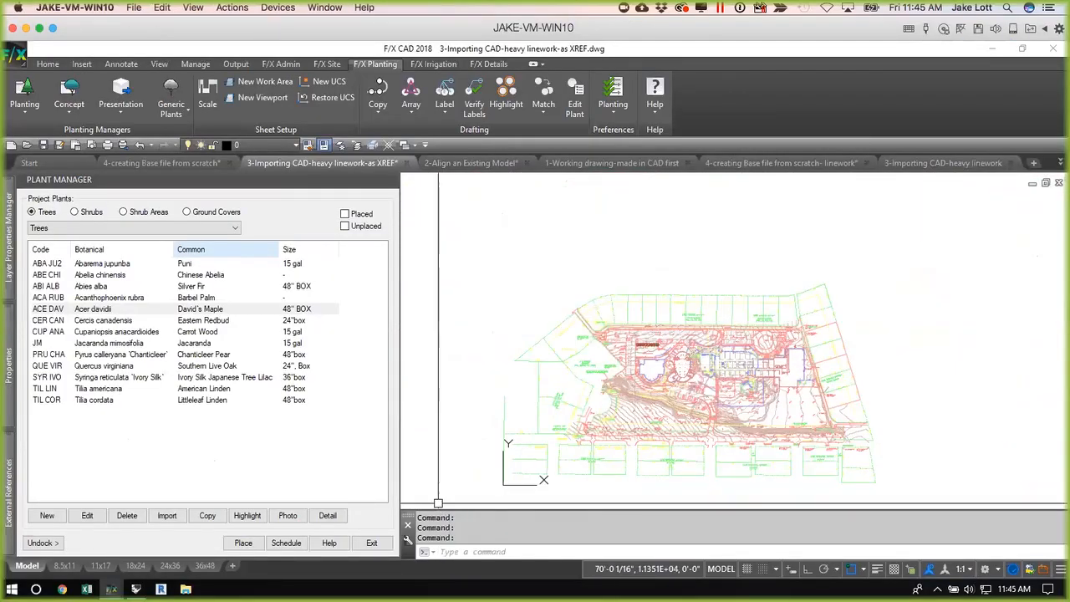
left_click(319, 97)
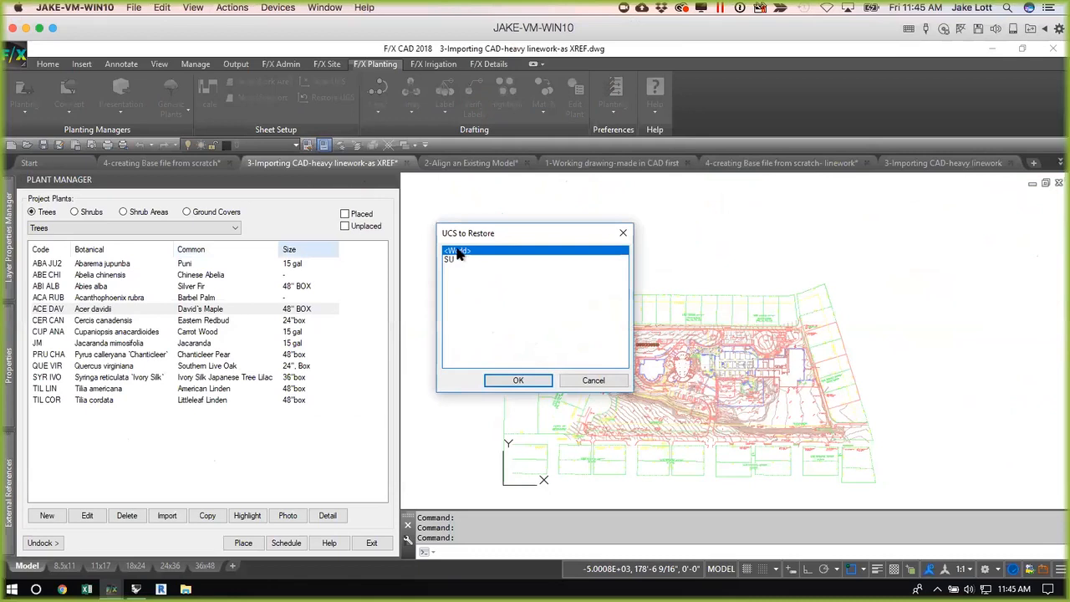
double_click(457, 251)
scroll(708, 365, "up", 4)
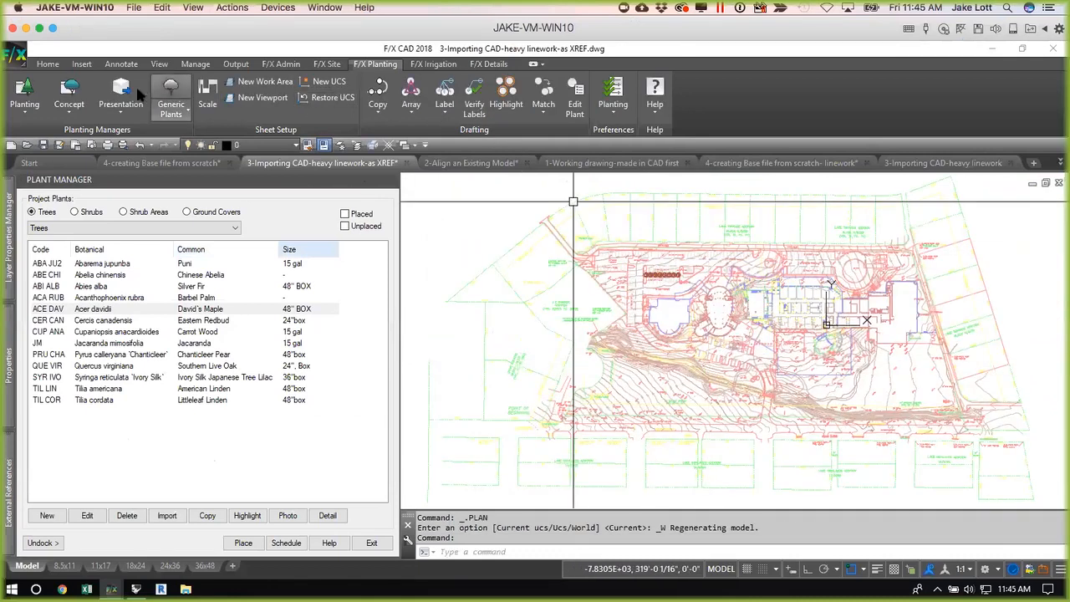
Export the planting design under the World UCS and rerun Land F/X Import on the SketchUp site model.
left_click(141, 98)
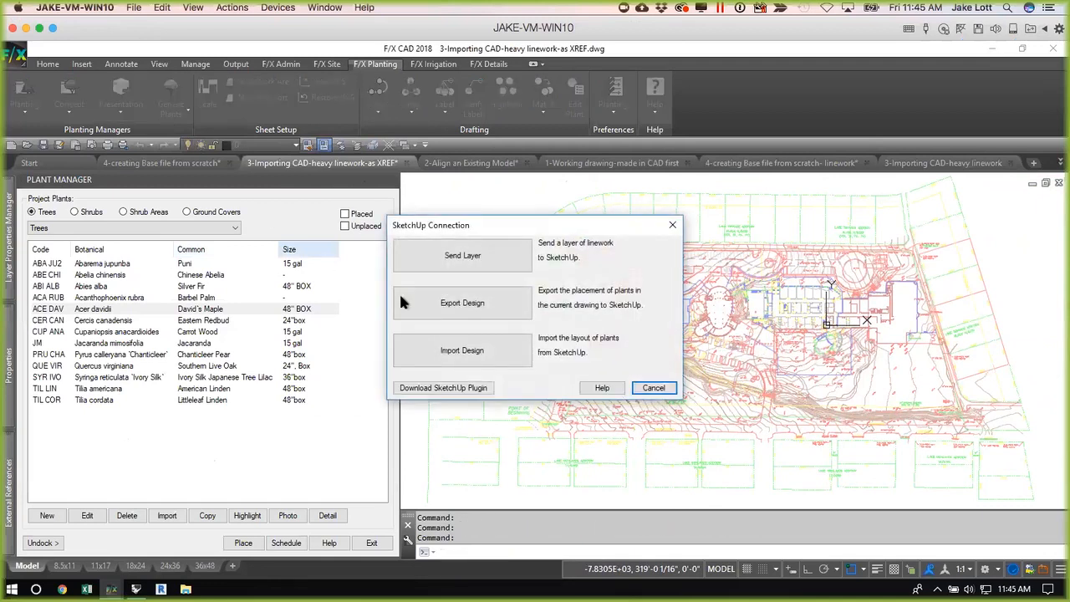
left_click(460, 305)
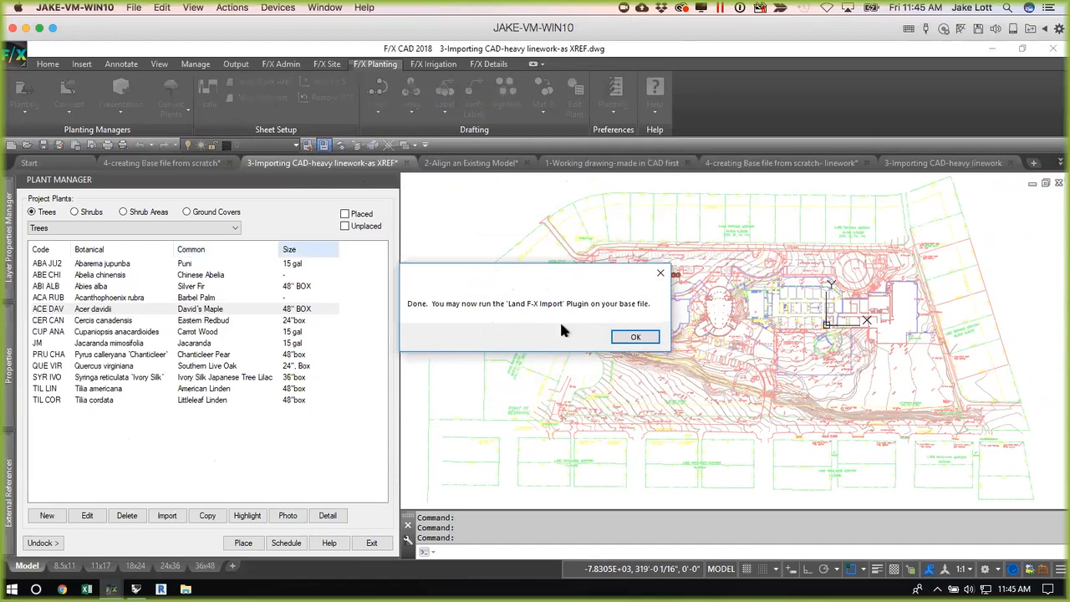
left_click(635, 337)
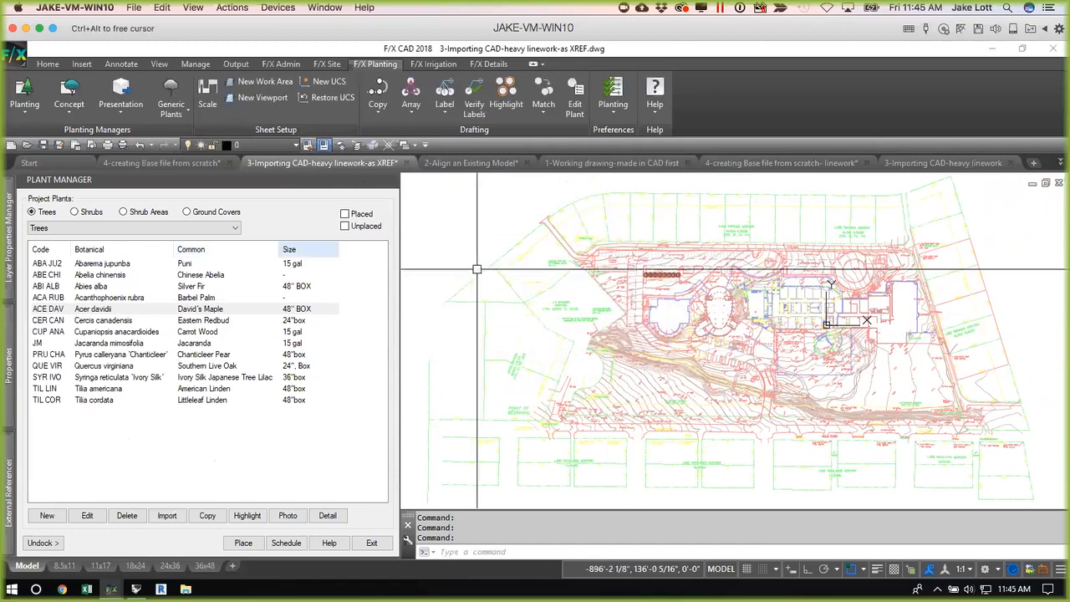
key("super+Tab")
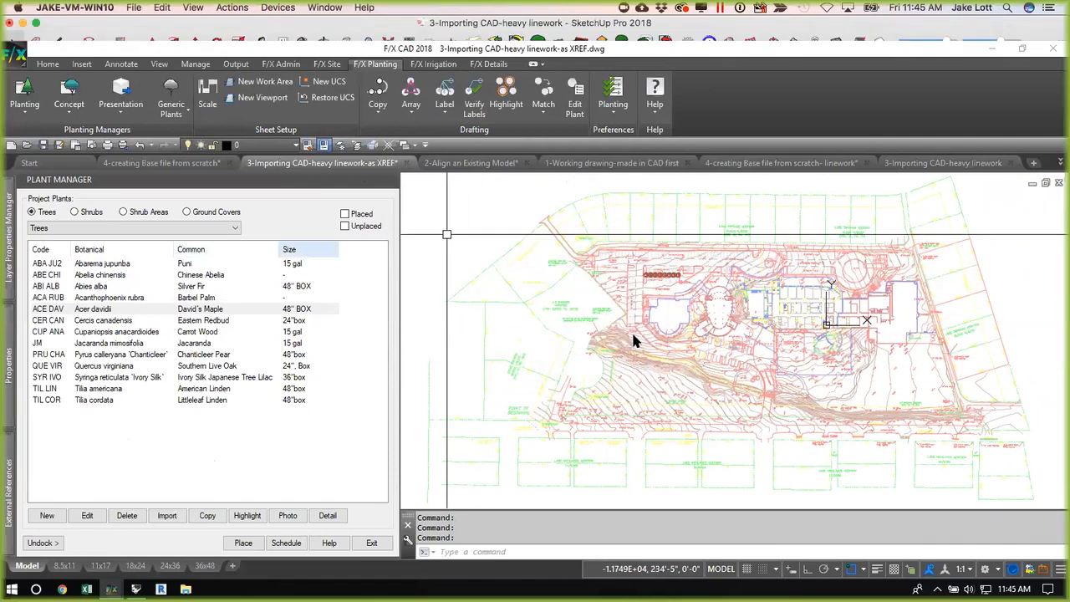
scroll(601, 350, "down", 2)
left_click(506, 44)
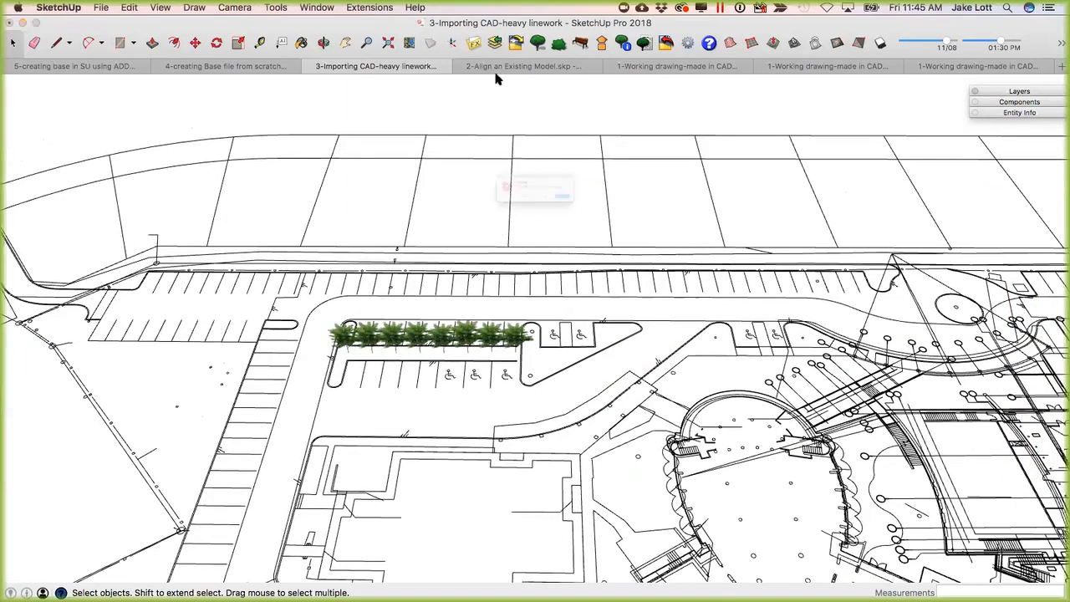
left_click(620, 219)
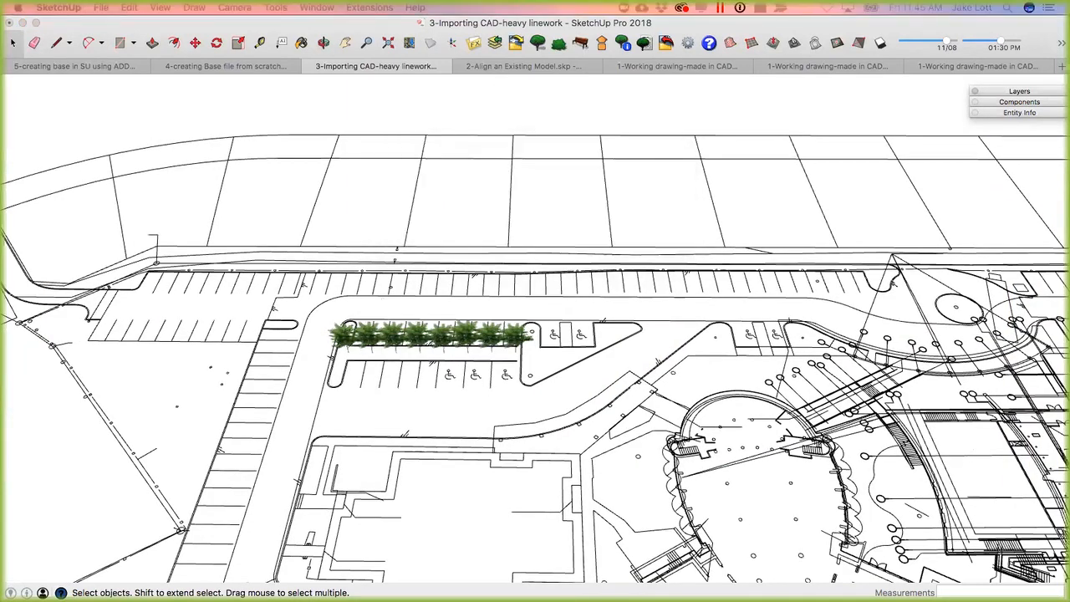
Examine where the imported tree row sits relative to the model origin and the site linework.
scroll(460, 494, "down", 6)
scroll(460, 523, "down", 3)
middle_click_drag(509, 358, 653, 211)
scroll(209, 348, "down", 3)
middle_click_drag(134, 368, 656, 281, "shift")
scroll(479, 351, "up", 3)
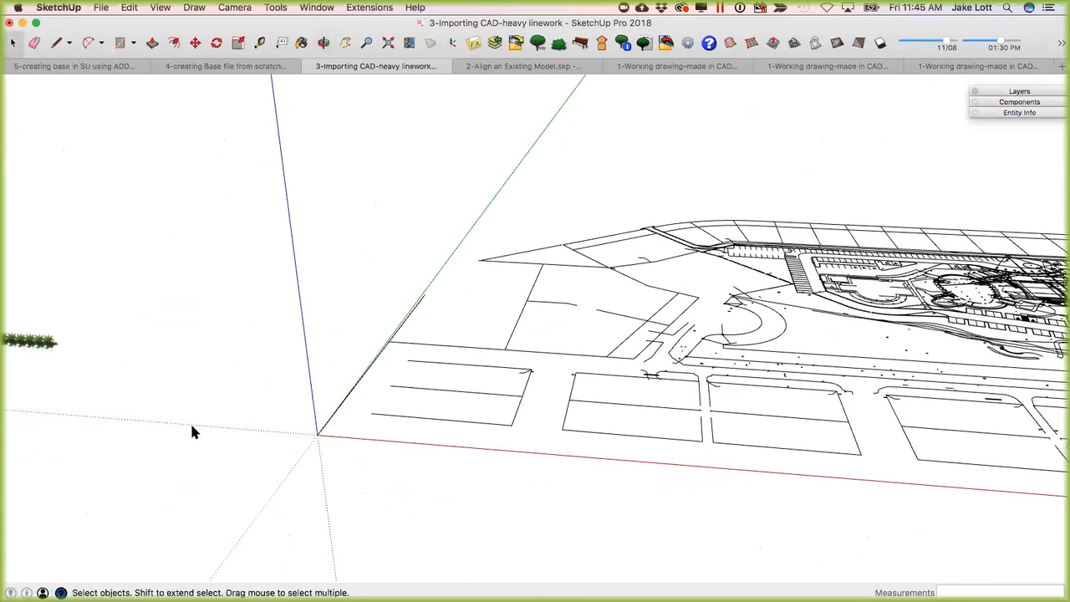
scroll(260, 427, "down", 3)
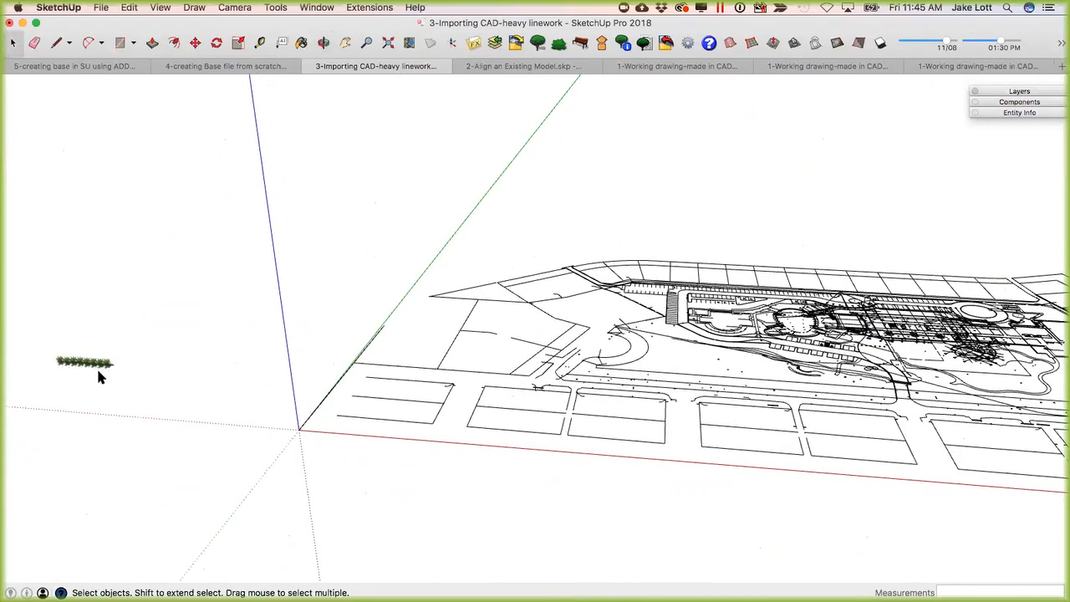
scroll(96, 371, "up", 3)
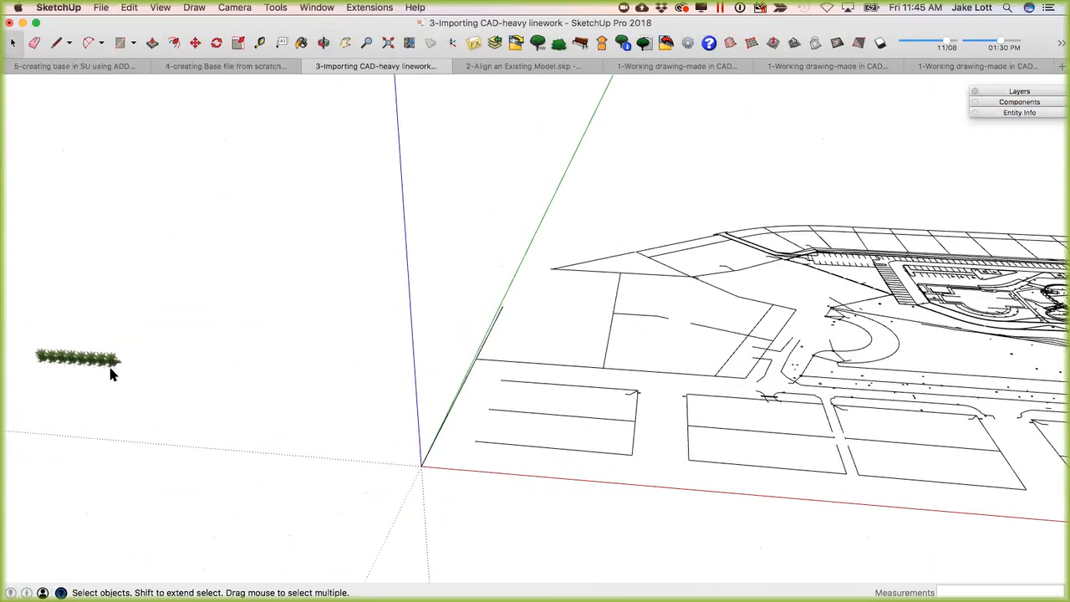
scroll(122, 375, "down", 3)
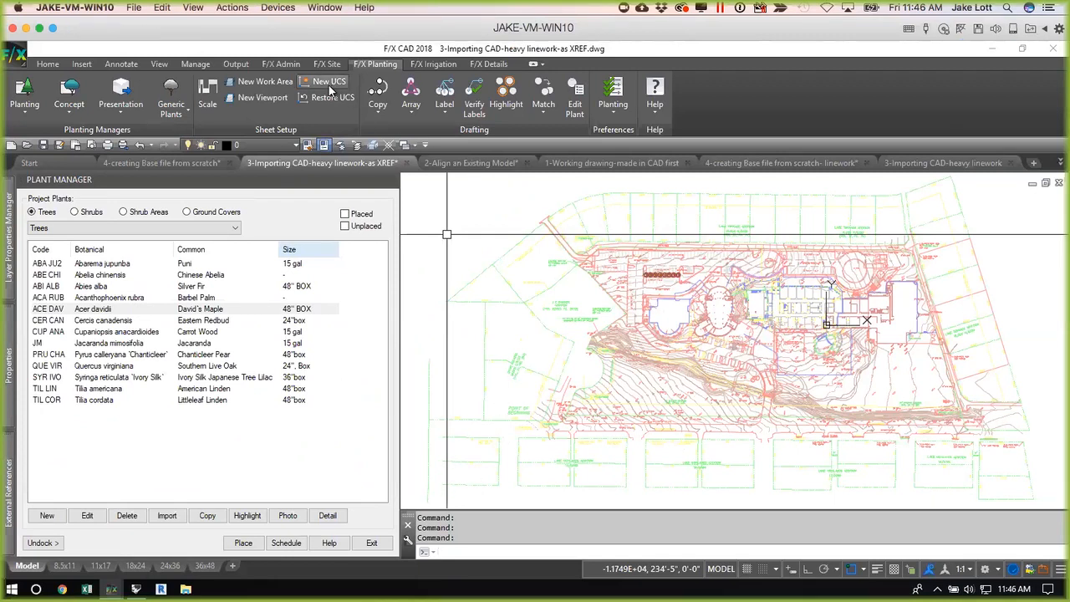
In F/X CAD, create a UCS named 0.1 with its origin at the site linework's lower-left corner and a horizontal X axis.
scroll(502, 316, "down", 5)
scroll(494, 330, "up", 3)
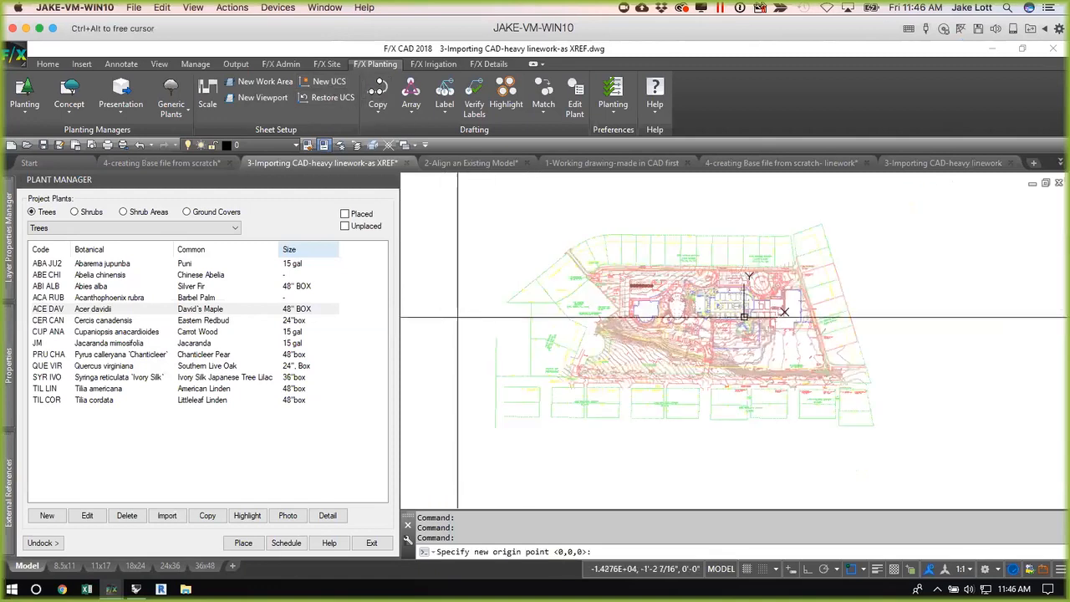
scroll(497, 423, "up", 3)
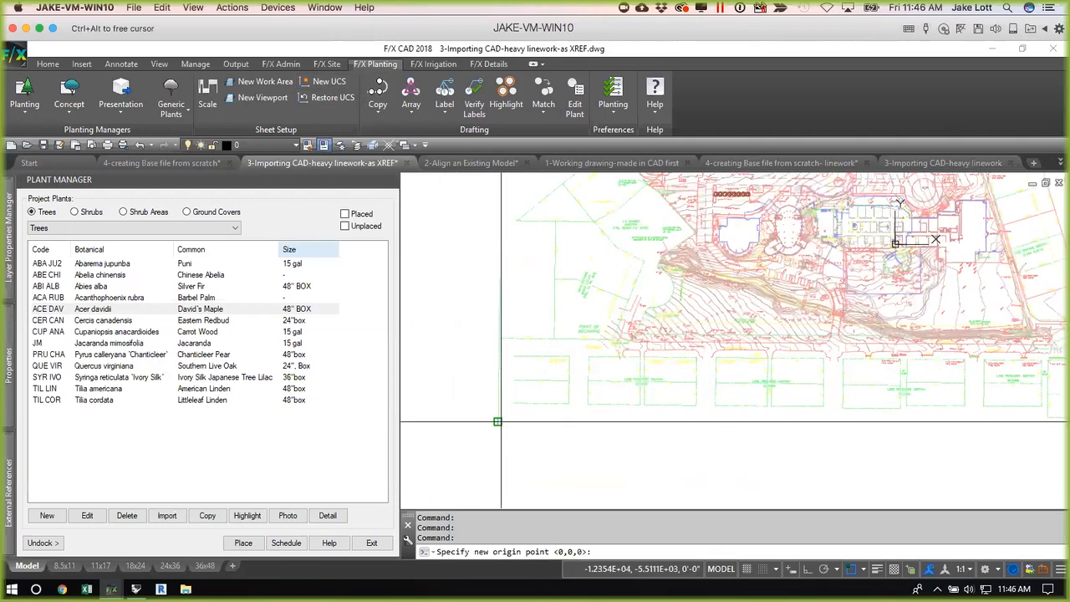
left_click(498, 422)
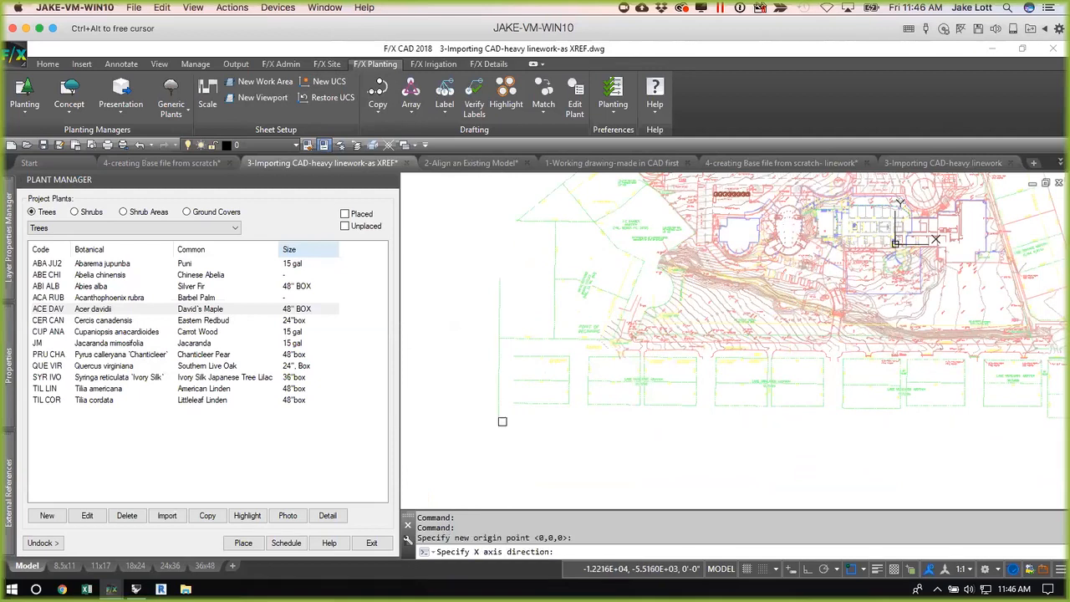
left_click(632, 444)
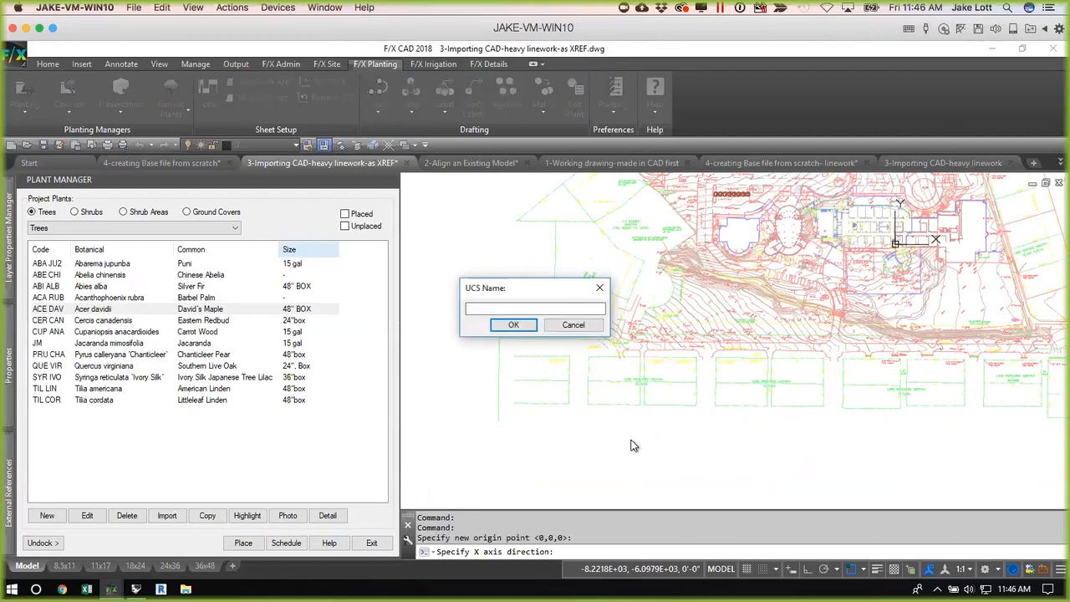
type("0.1")
key("Return")
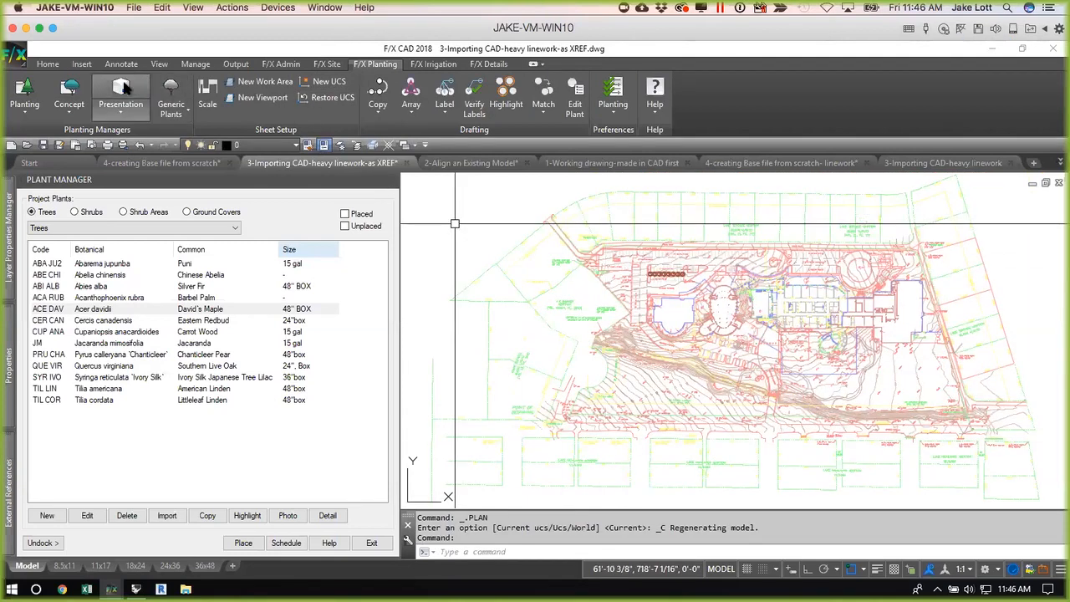
Export the planting design under the new UCS, switch to SketchUp, and reimport the trees onto the site linework.
left_click(449, 304)
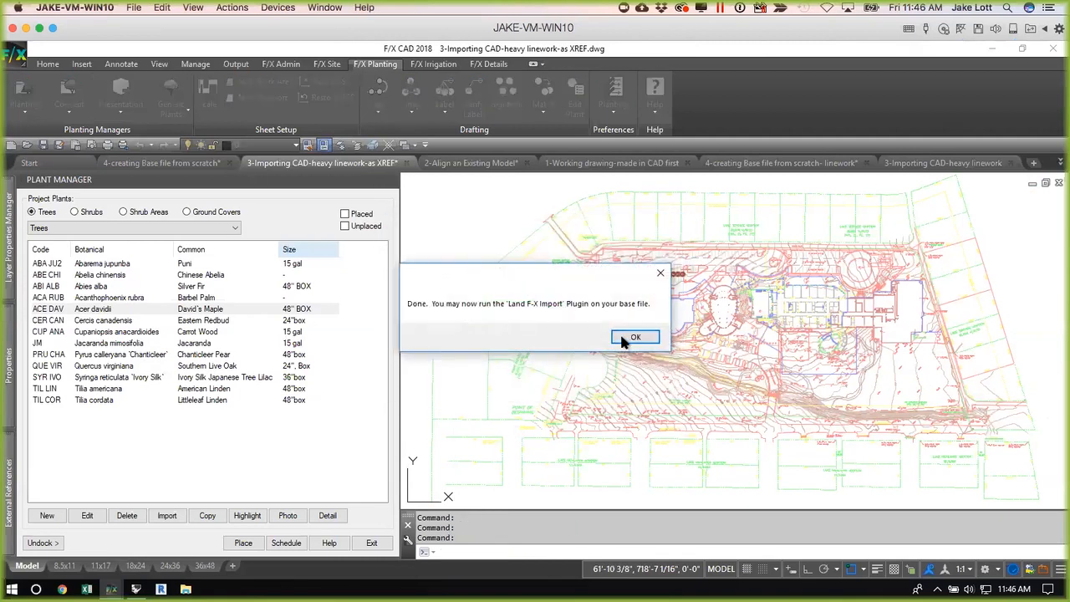
left_click(634, 337)
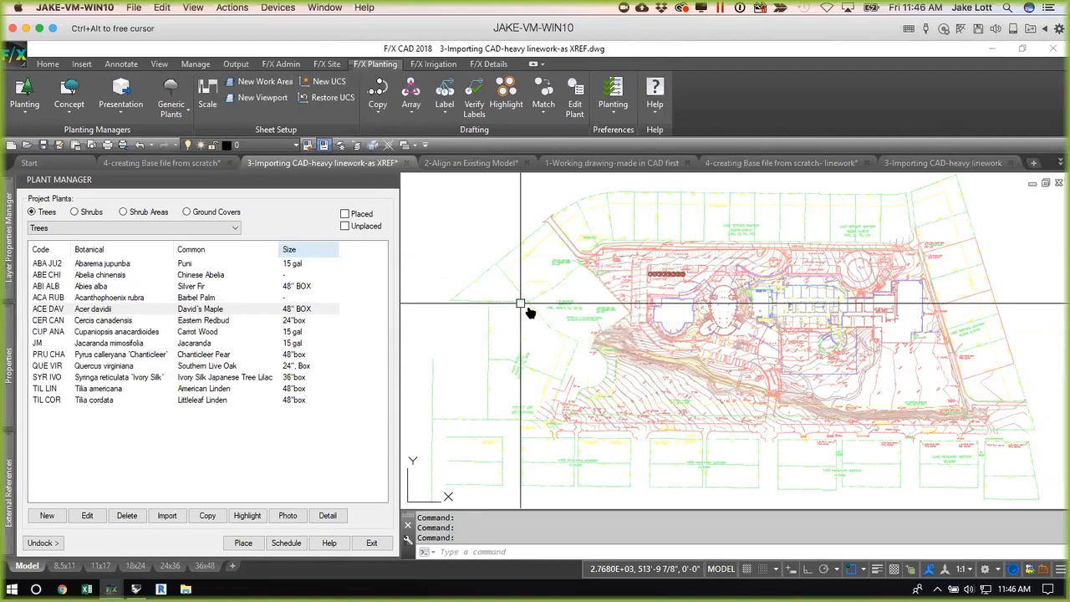
key("super+Tab")
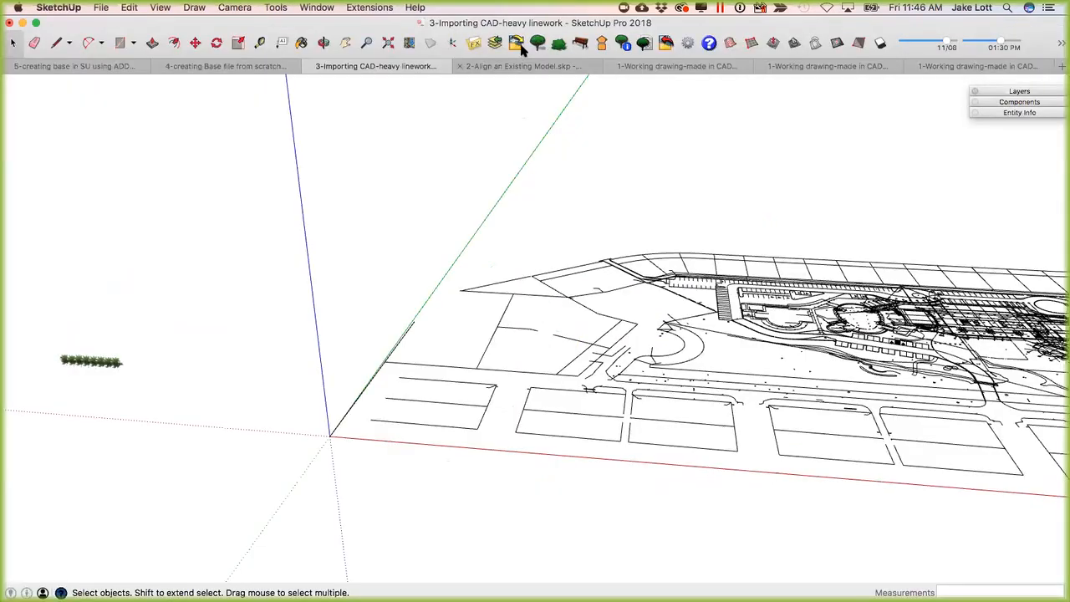
left_click(521, 46)
left_click(637, 219)
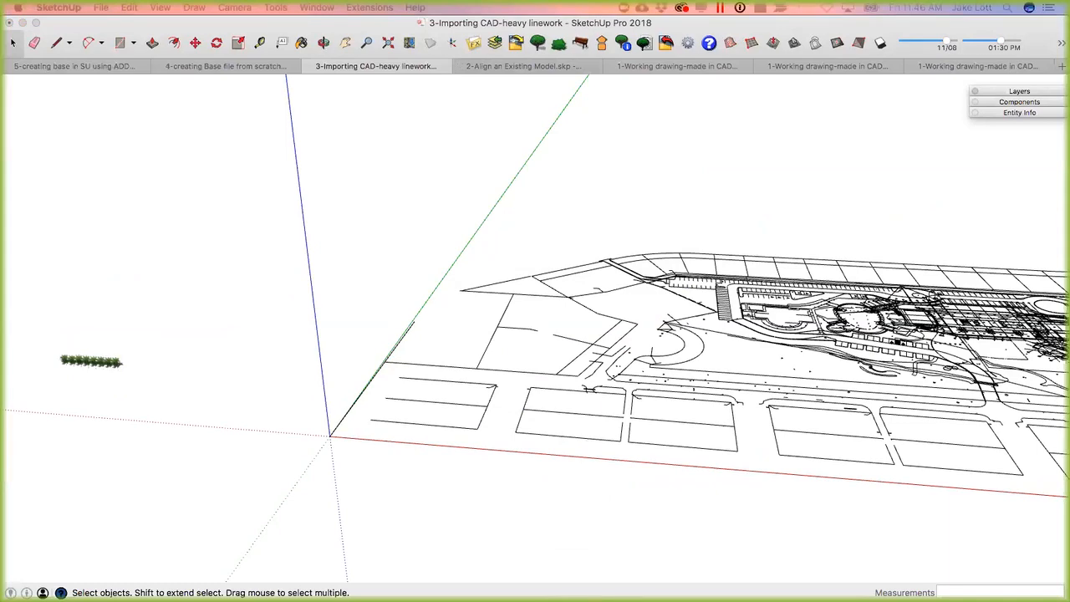
scroll(763, 299, "up", 10)
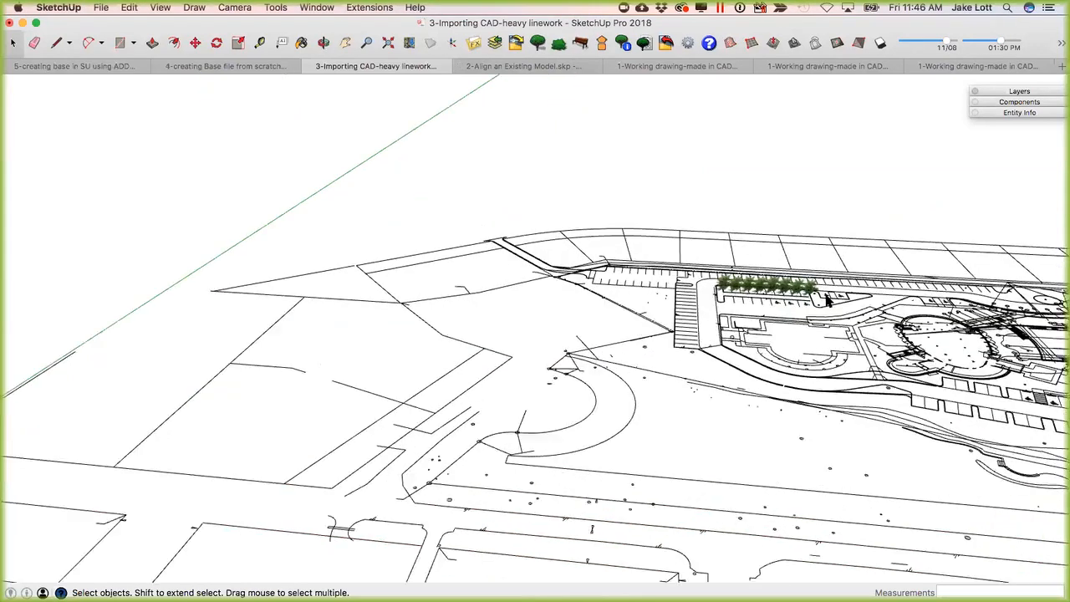
Copy the end tree of the imported row to one rounded end of the parking island, and copy it again about 36' away at the other end.
middle_click_drag(603, 292, 469, 359)
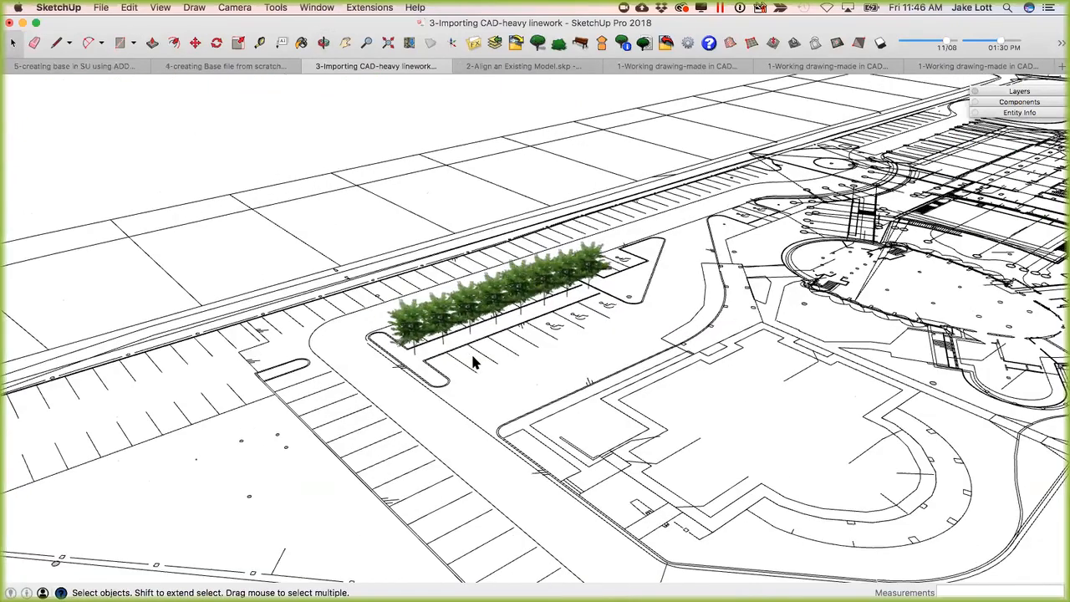
middle_click_drag(611, 357, 418, 347)
scroll(394, 355, "up", 5)
left_click(395, 355)
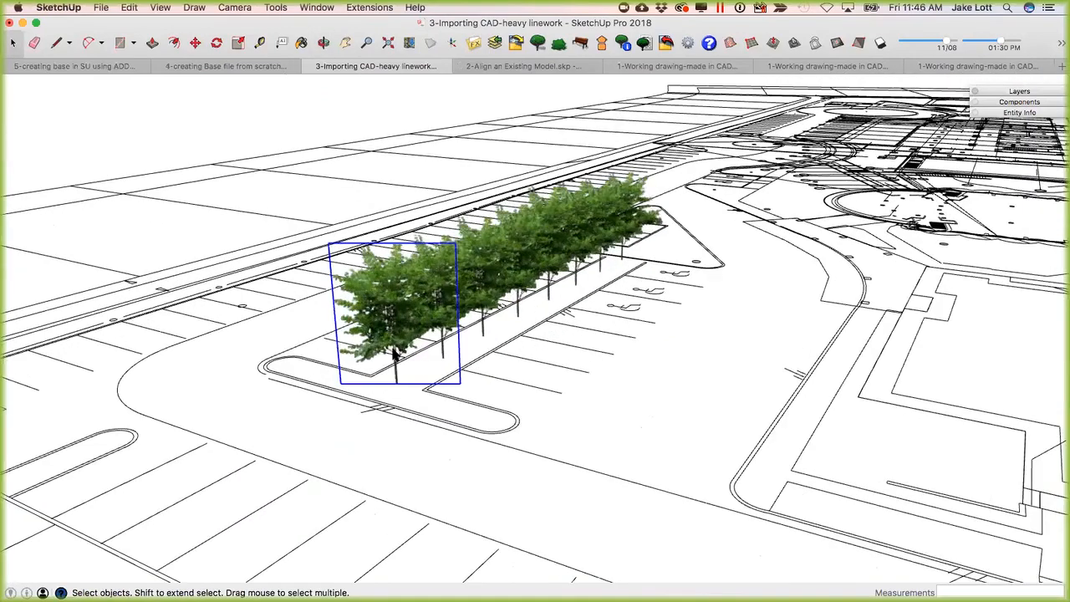
key("m")
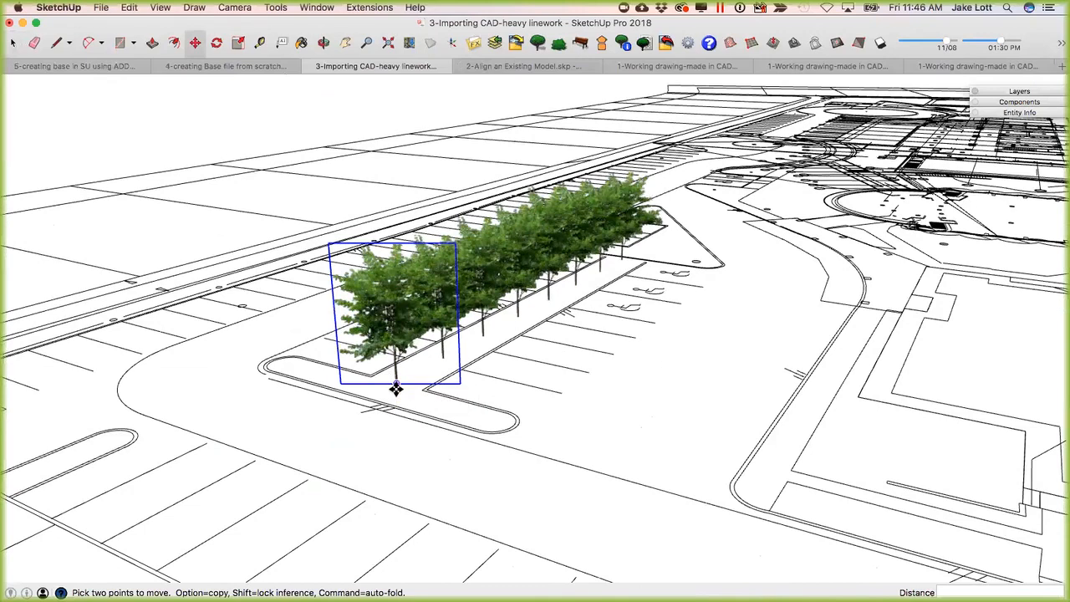
left_click(397, 386)
key("alt")
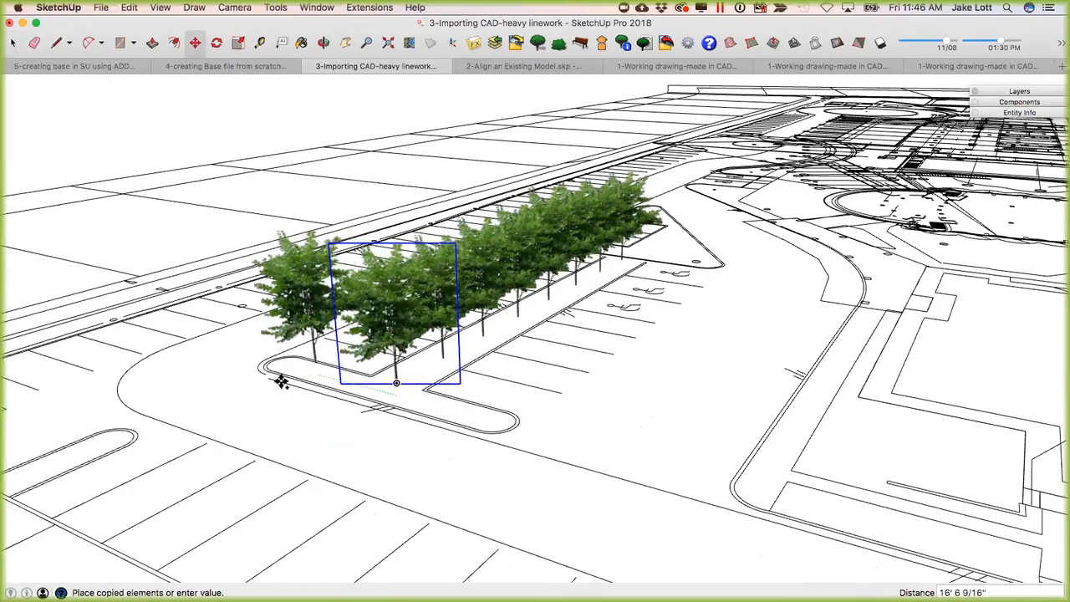
scroll(280, 380, "up", 2)
scroll(281, 381, "up", 3)
left_click(281, 381)
left_click(281, 380)
key("alt")
left_click(660, 496)
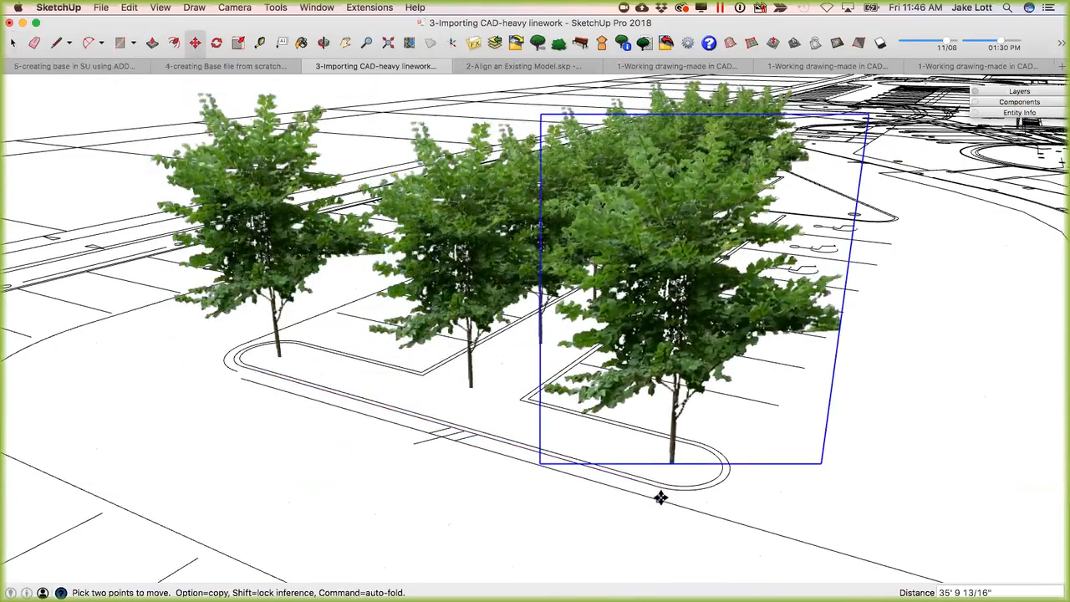
Copy a tree to the curb corner beside the building, and place another copy about 18' further along that curb.
scroll(665, 493, "down", 2)
scroll(664, 493, "down", 2)
left_click(714, 487)
left_click(759, 502)
scroll(819, 523, "down", 5)
middle_click_drag(782, 510, 553, 478, "shift")
key("alt")
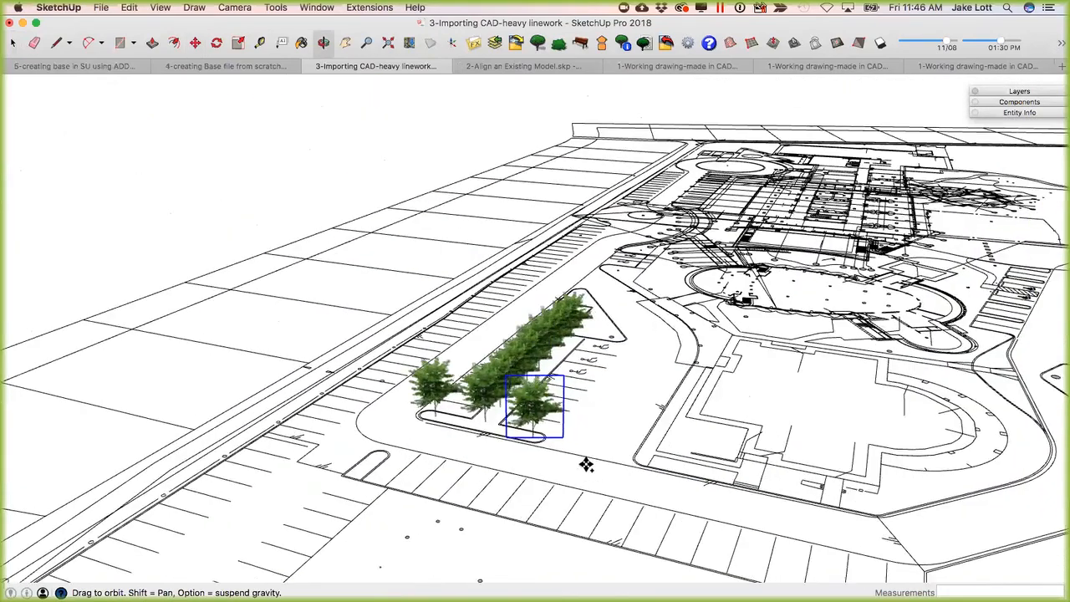
scroll(585, 465, "up", 3)
scroll(588, 457, "up", 5)
left_click(585, 456)
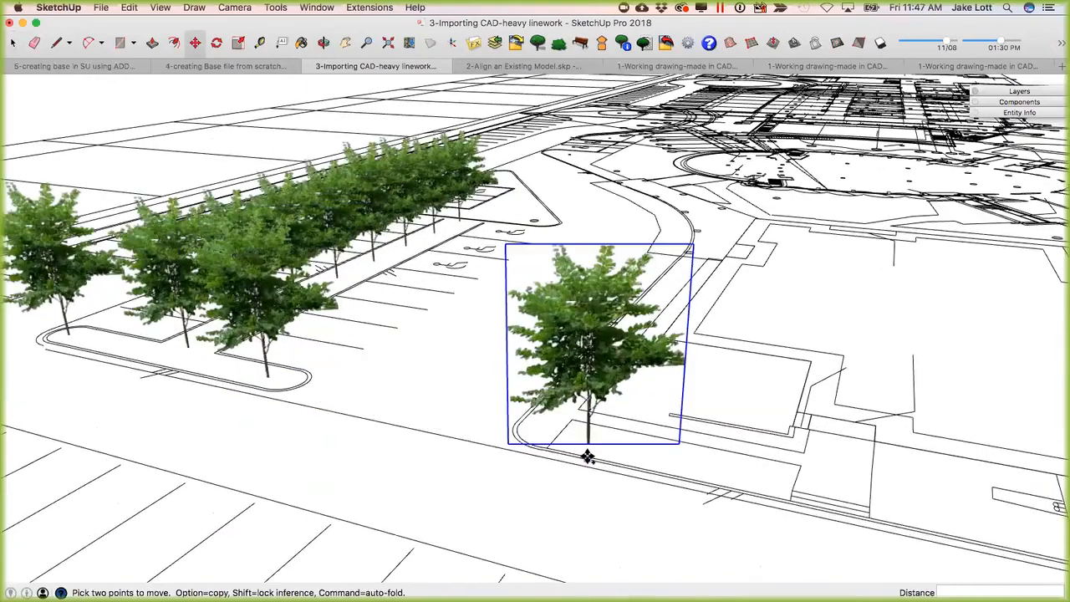
left_click(668, 473)
key("alt")
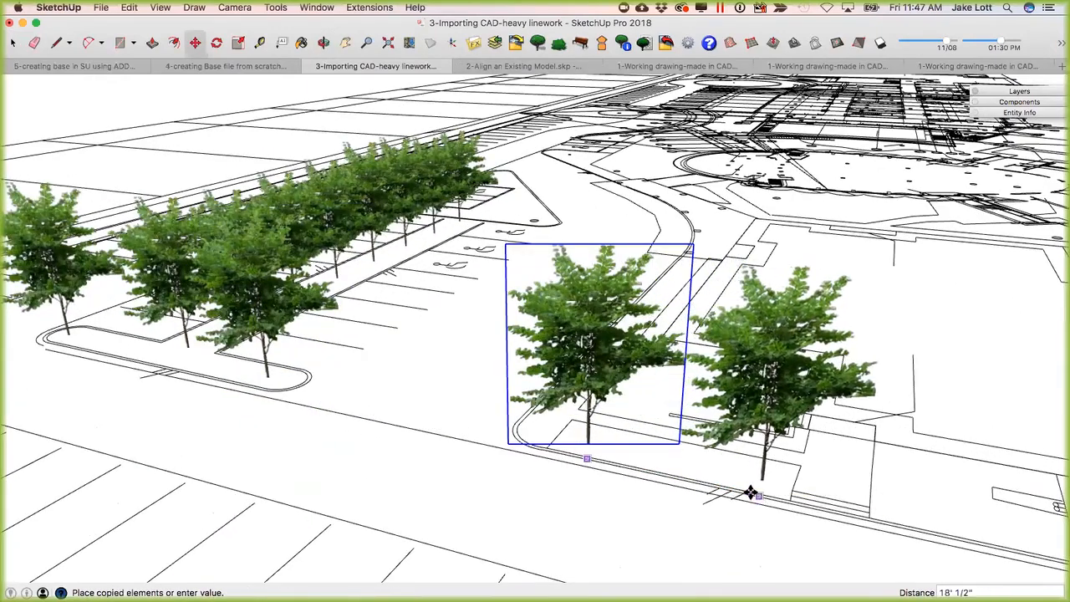
left_click(742, 495)
scroll(713, 500, "down", 4)
middle_click_drag(713, 500, 206, 499)
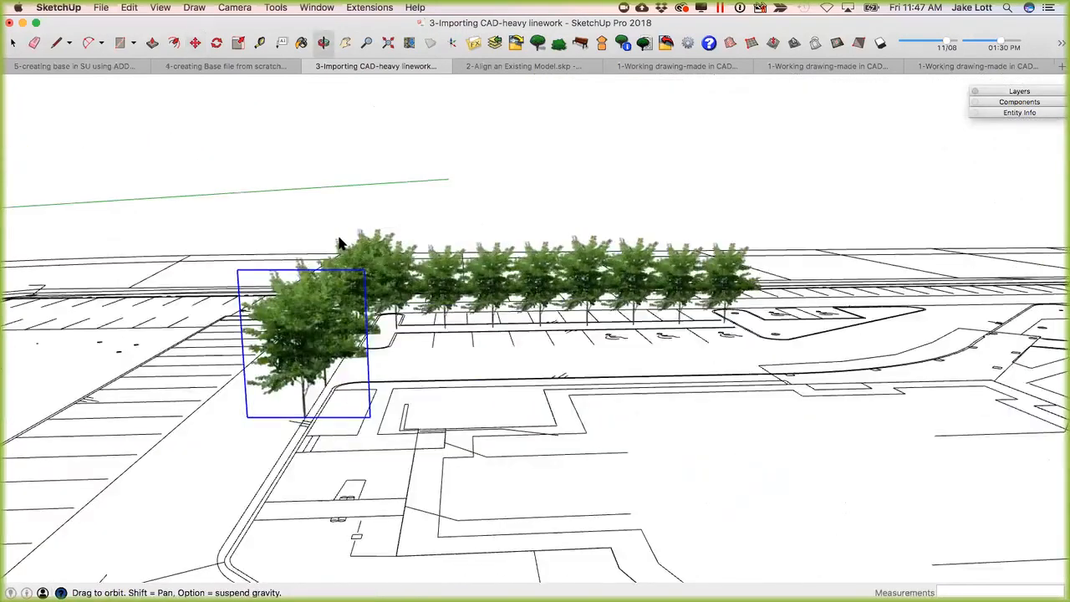
key("space")
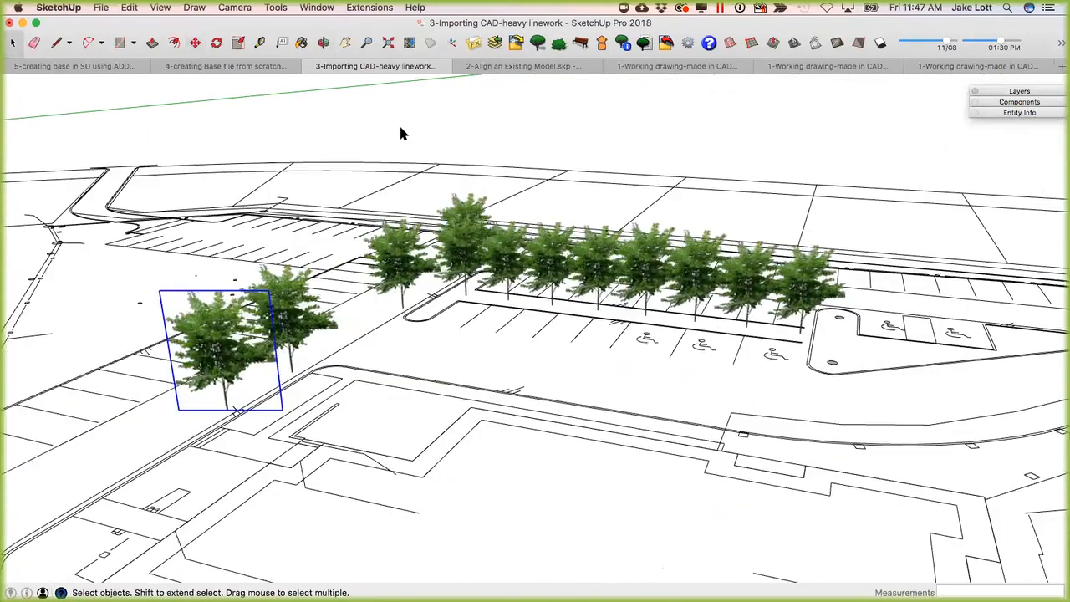
Export the edited tree layout with Land F/X, switch to F/X CAD, and import the SketchUp design into the XREF drawing.
left_click(668, 42)
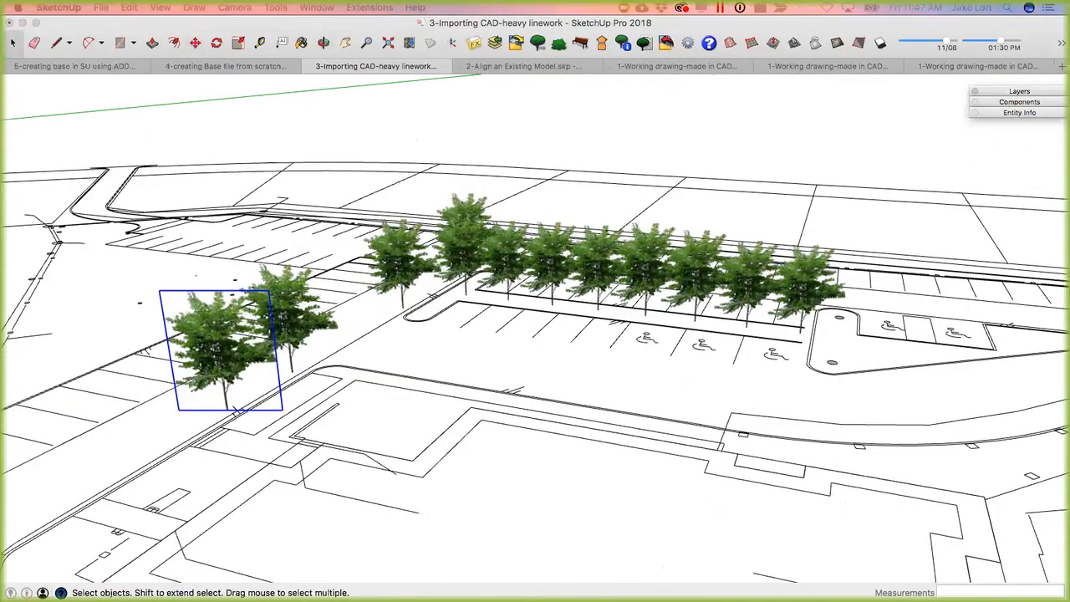
left_click_drag(399, 182, 440, 163)
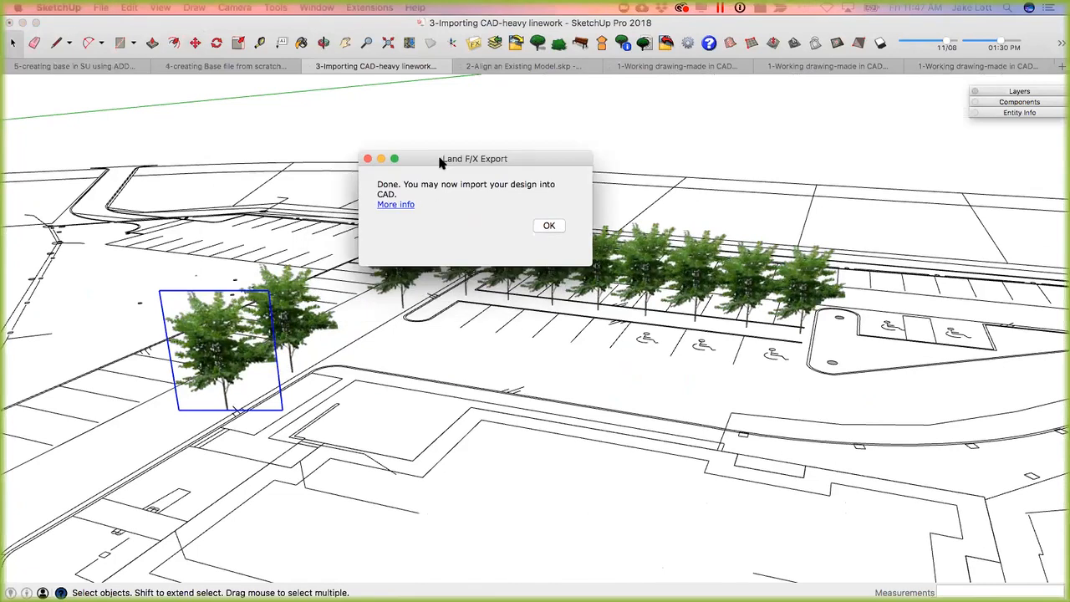
left_click(545, 225)
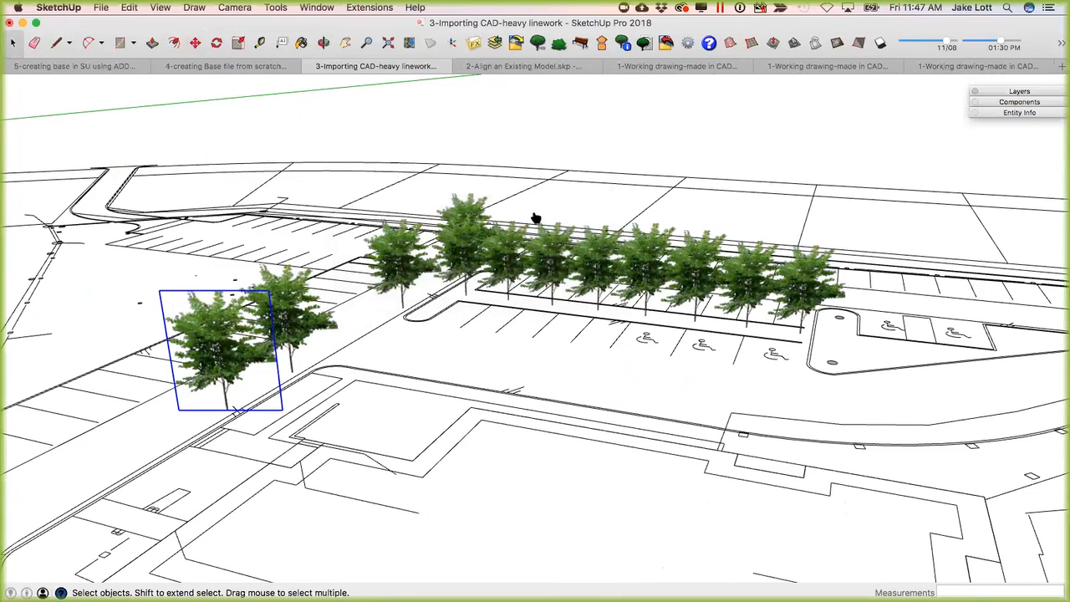
key("super+Tab")
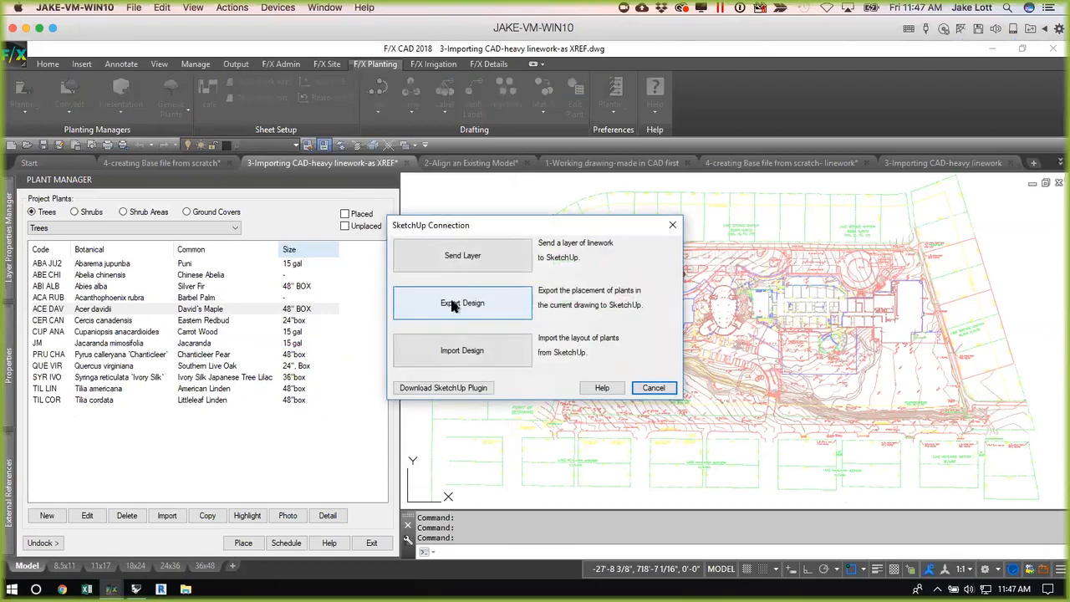
left_click(468, 350)
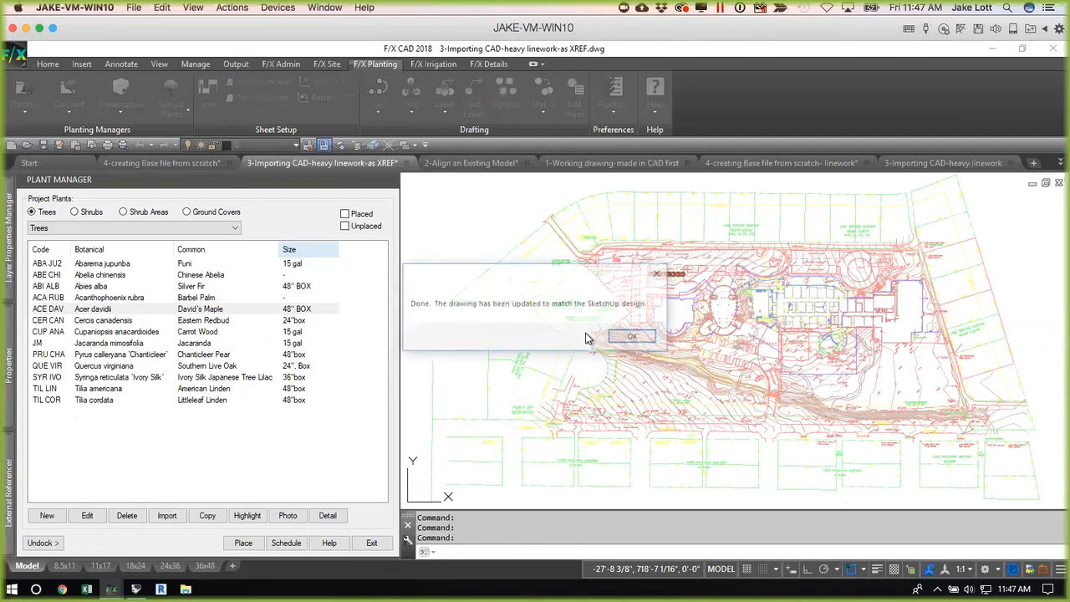
left_click(632, 338)
Examine the added trees around the parking island and building curb against the XREF linework.
scroll(646, 271, "up", 10)
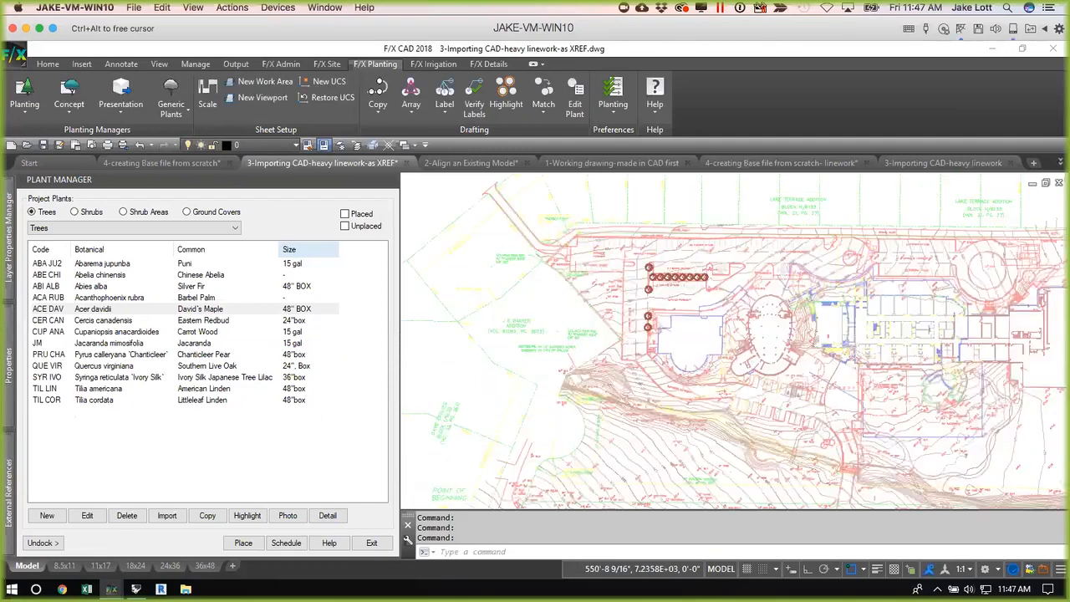
mouse_move(717, 397)
middle_mouse_down()
mouse_move(673, 357)
mouse_move(451, 241)
mouse_move(571, 254)
mouse_move(604, 271)
middle_mouse_up()
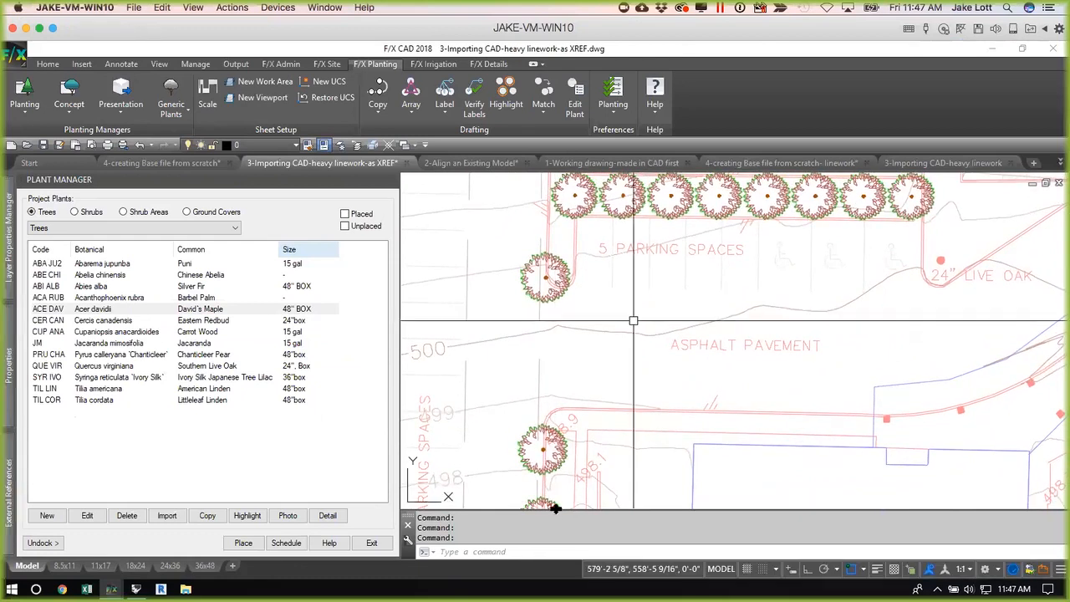
scroll(559, 462, "down", 3)
mouse_move(577, 385)
middle_mouse_down()
mouse_move(417, 358)
mouse_move(595, 358)
middle_mouse_up()
scroll(596, 357, "down", 2)
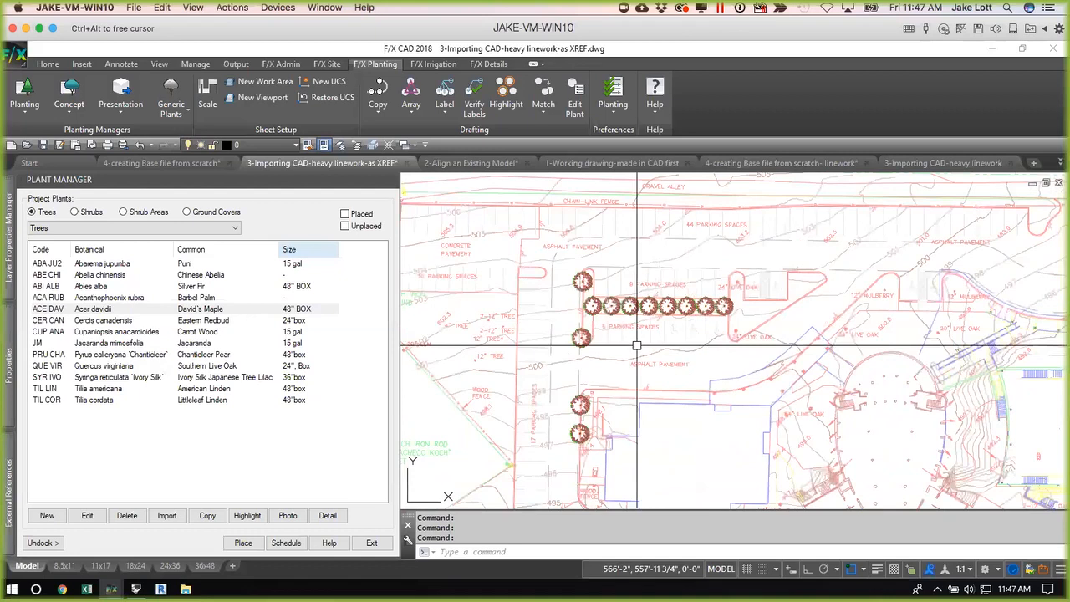
scroll(710, 297, "down", 3)
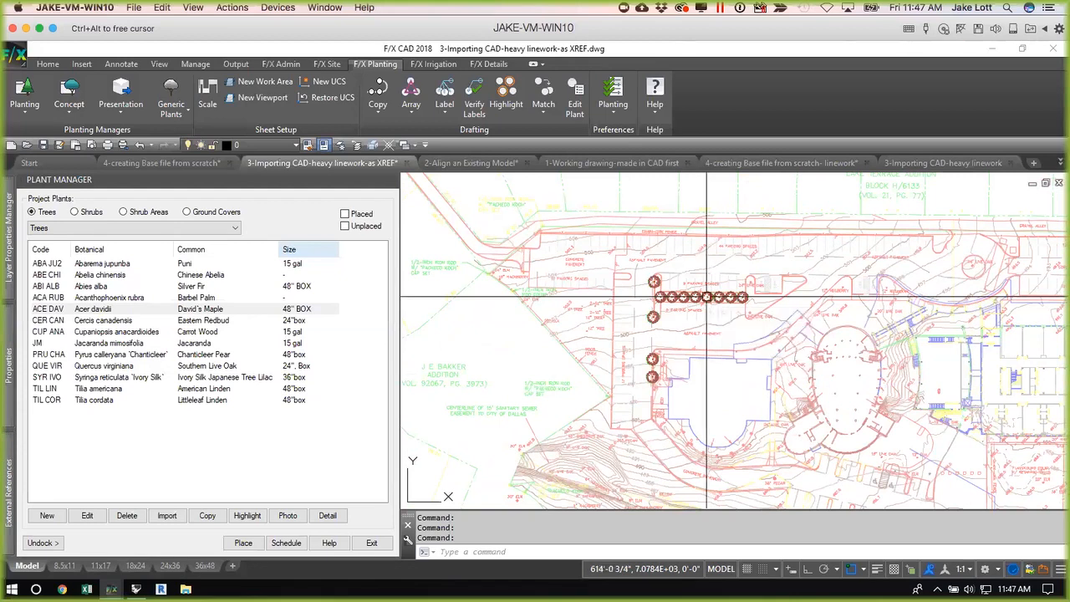
scroll(669, 330, "up", 3)
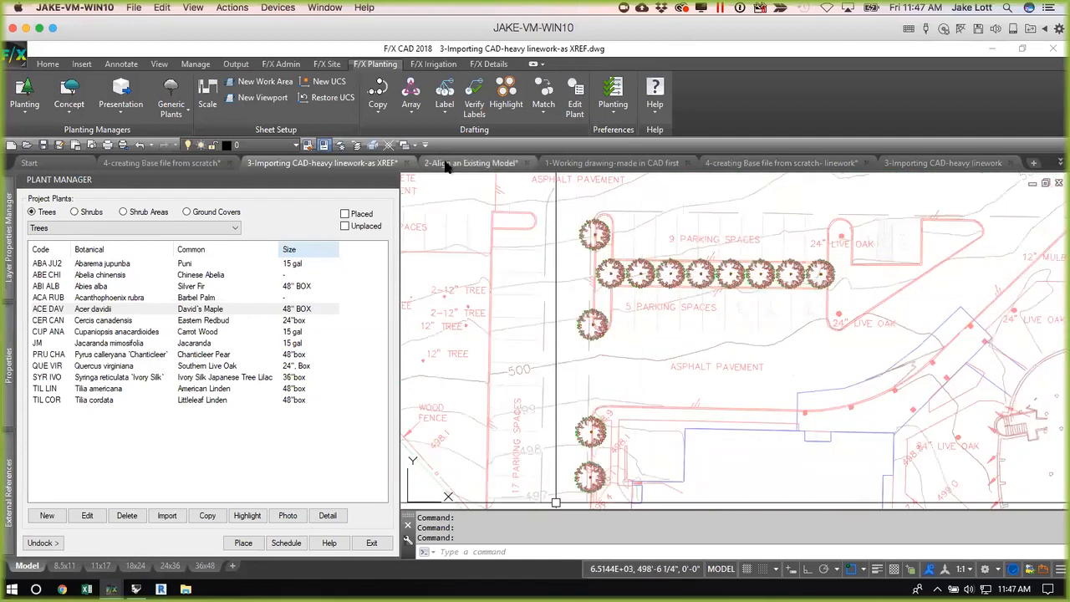
Open the 2-Align an Existing Model drawing and examine its planting plan and UCS origin.
mouse_move(446, 163)
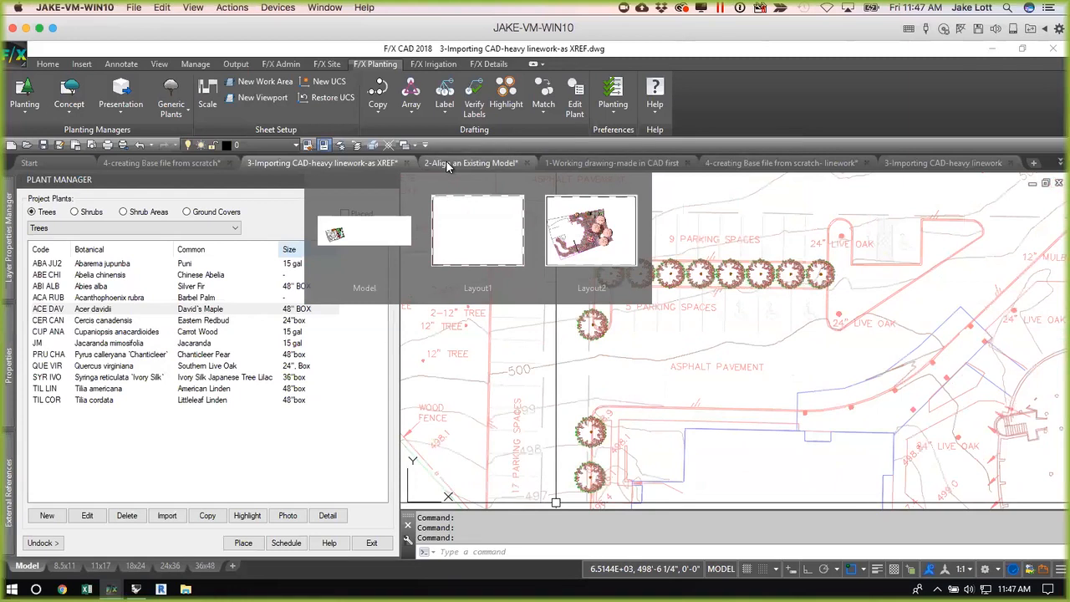
left_click(446, 162)
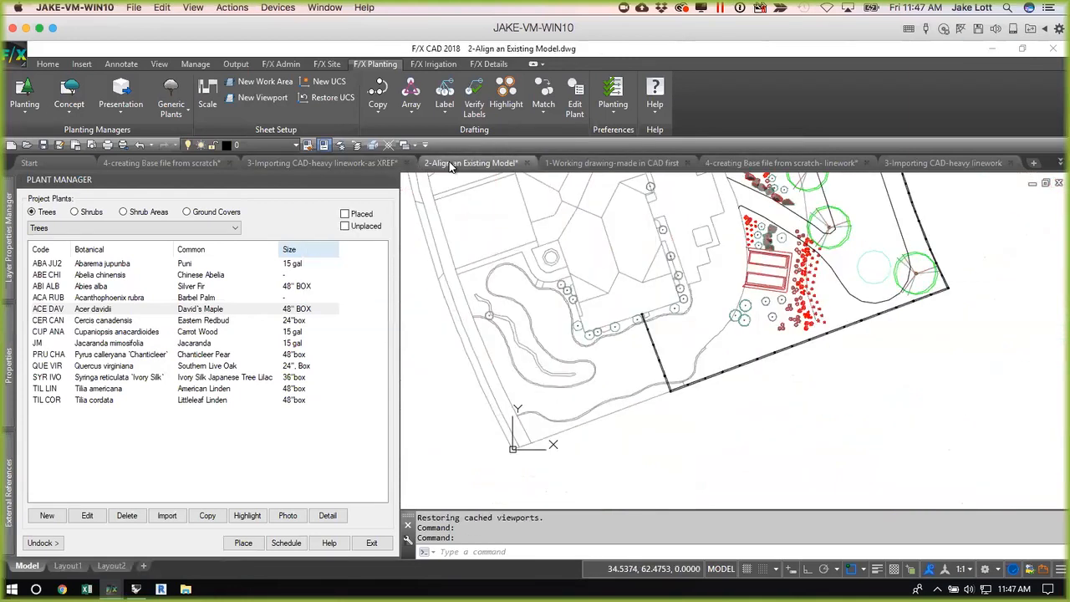
scroll(612, 440, "down", 4)
scroll(638, 296, "up", 4)
middle_click_drag(613, 395, 674, 326)
scroll(674, 326, "down", 3)
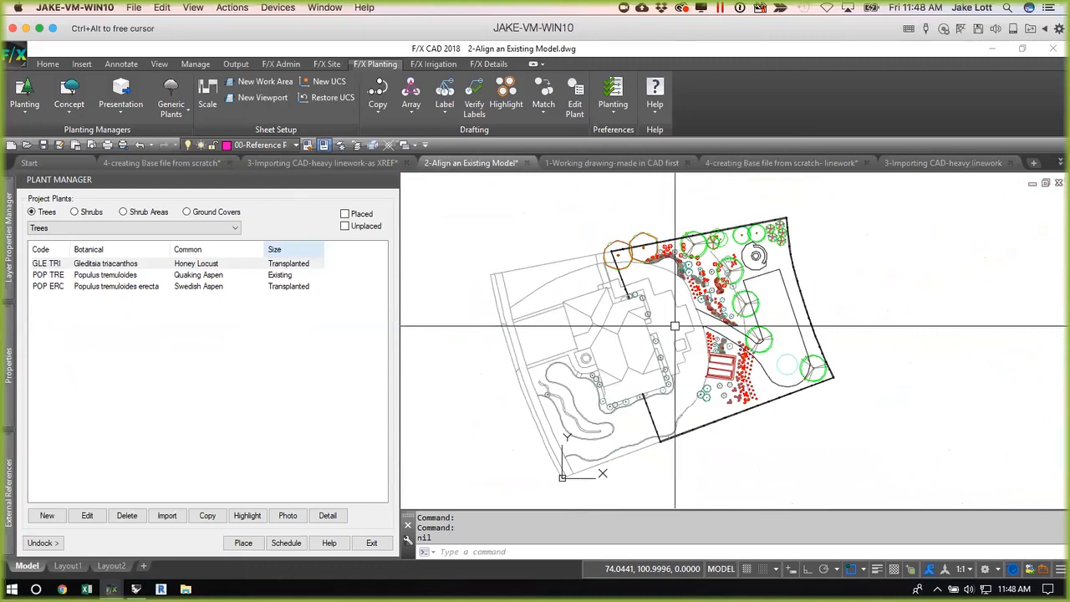
scroll(644, 327, "up", 1)
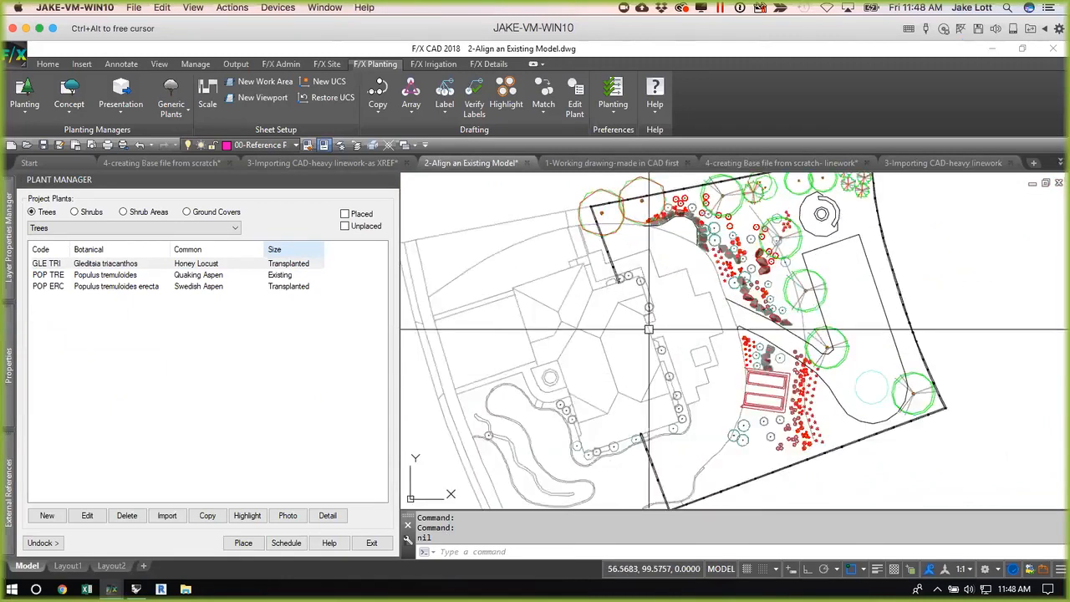
scroll(650, 338, "down", 2)
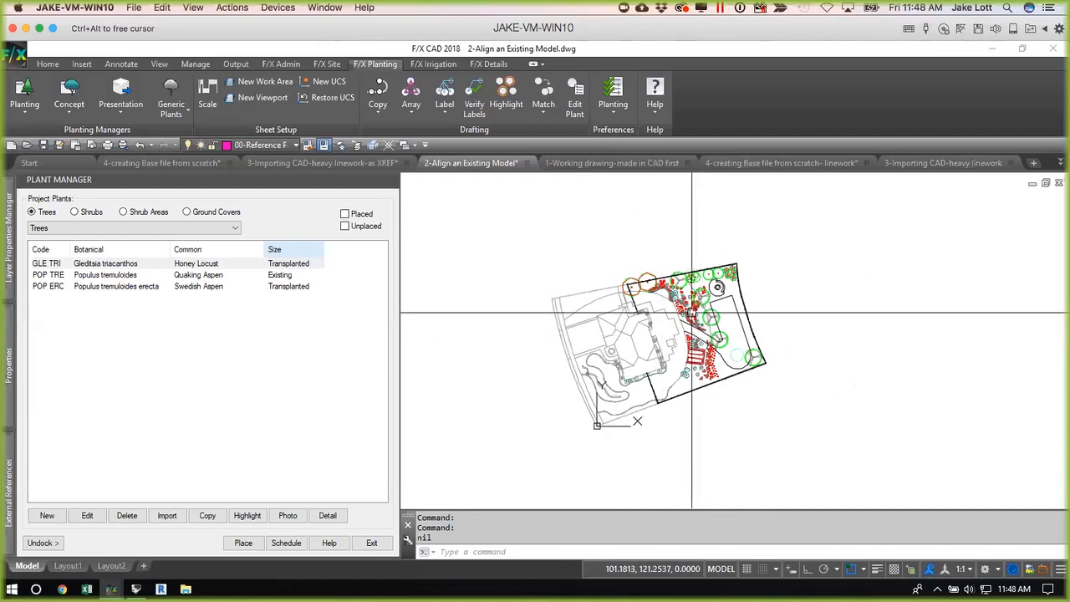
mouse_move(694, 317)
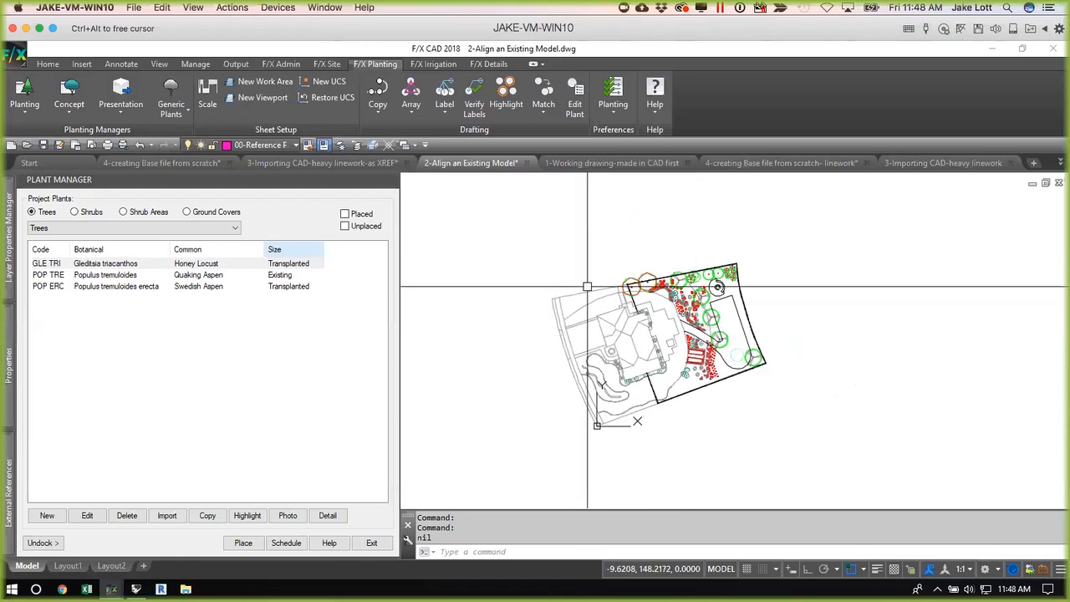
scroll(665, 345, "up", 1)
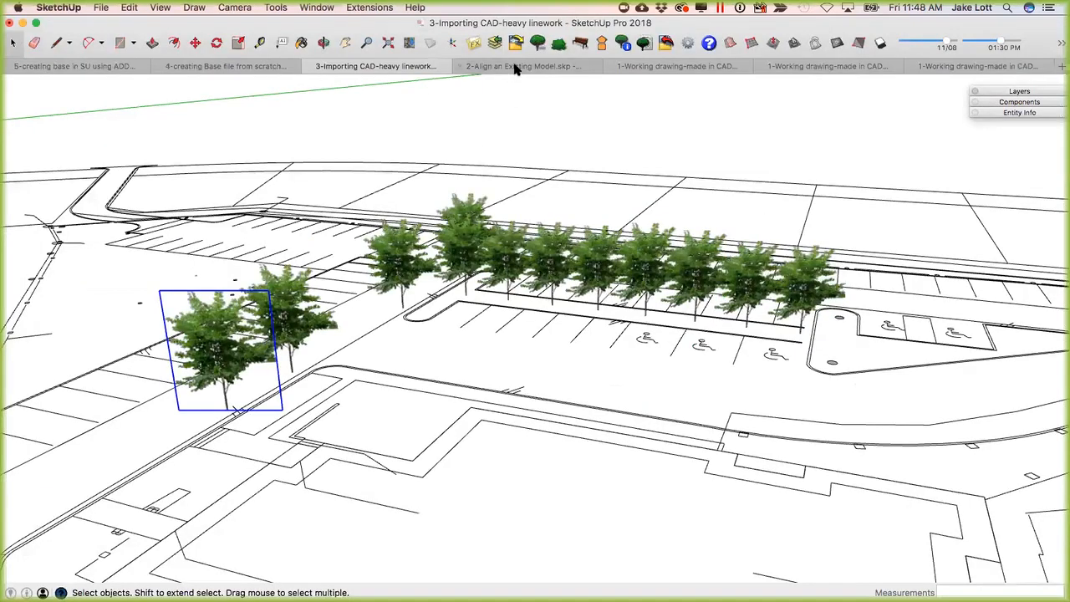
Switch to SketchUp, open the 2-Align an Existing Model file, and examine where the terrain and house sit relative to the origin.
left_click(516, 68)
middle_click_drag(507, 326, 411, 351)
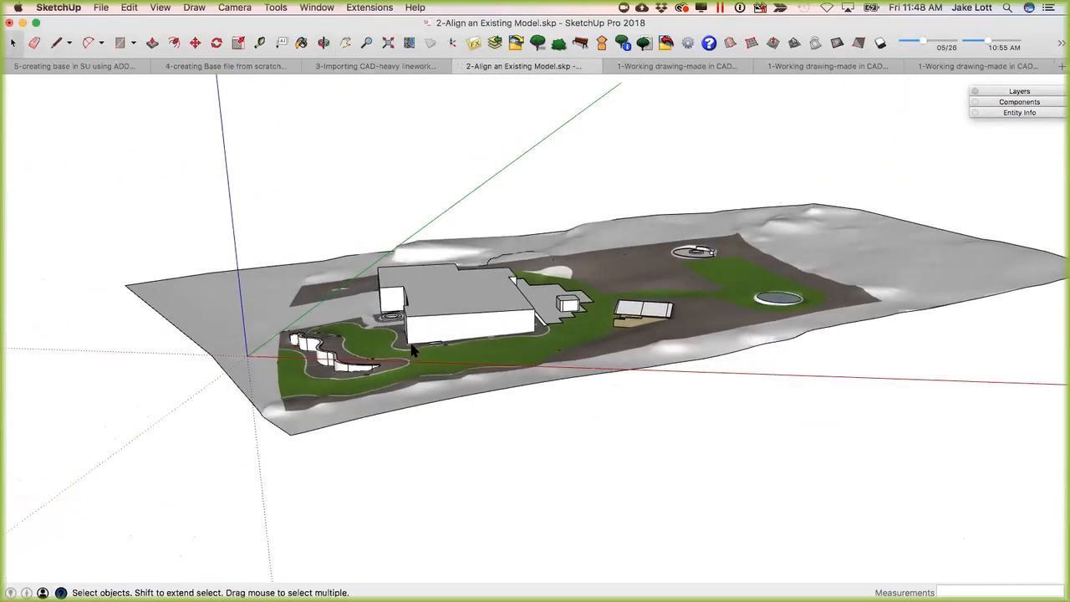
middle_click_drag(411, 359, 388, 359)
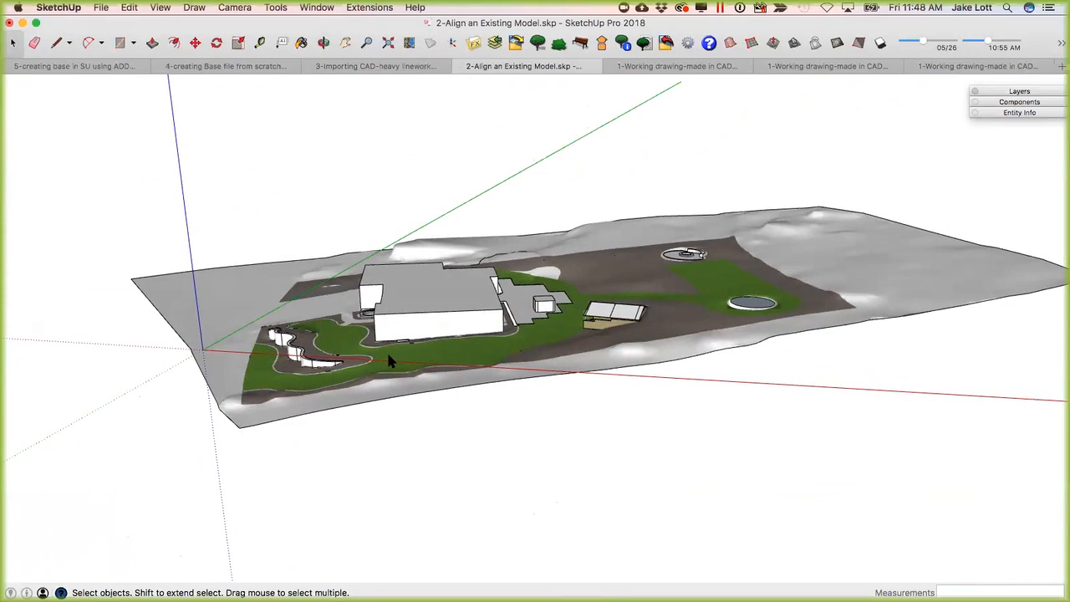
scroll(408, 336, "down", 1)
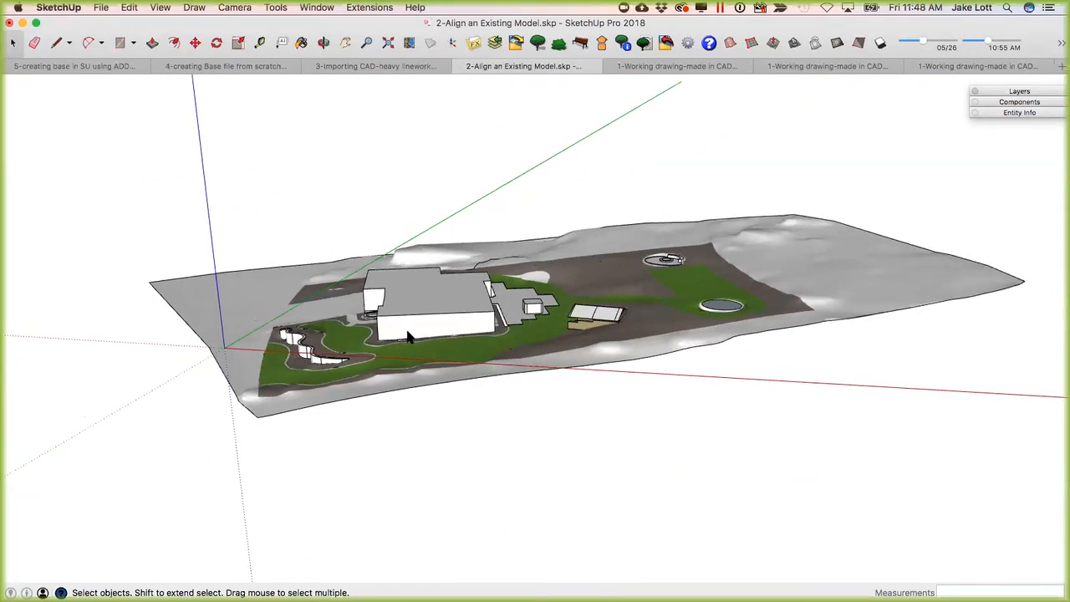
middle_click_drag(474, 313, 521, 223)
scroll(600, 342, "up", 5)
scroll(452, 429, "down", 3)
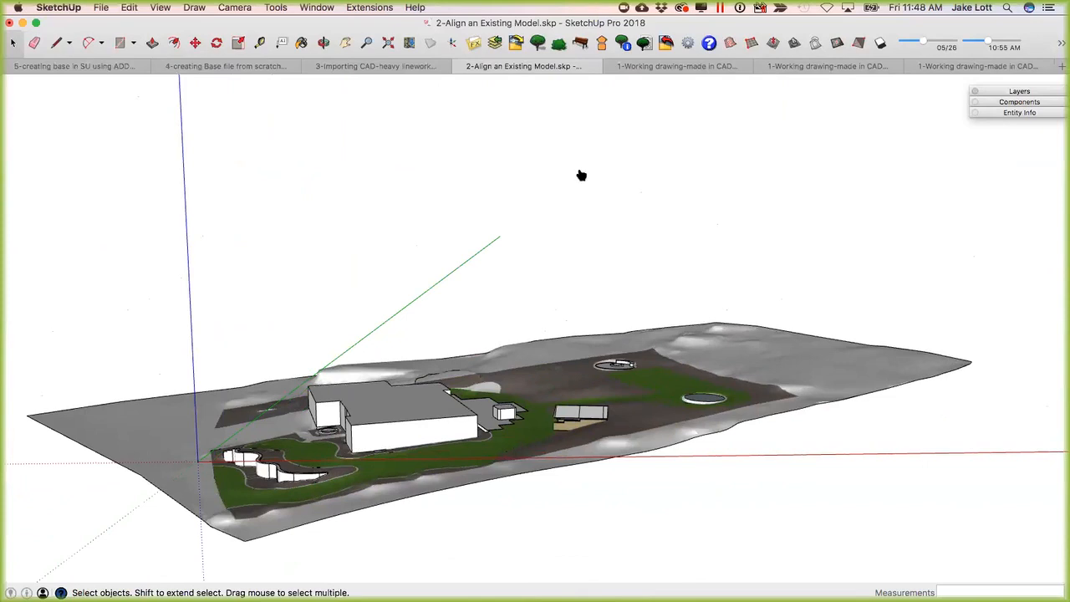
Return to F/X CAD and inspect the UCS origin at the lower corner of the site linework.
key("super+Tab")
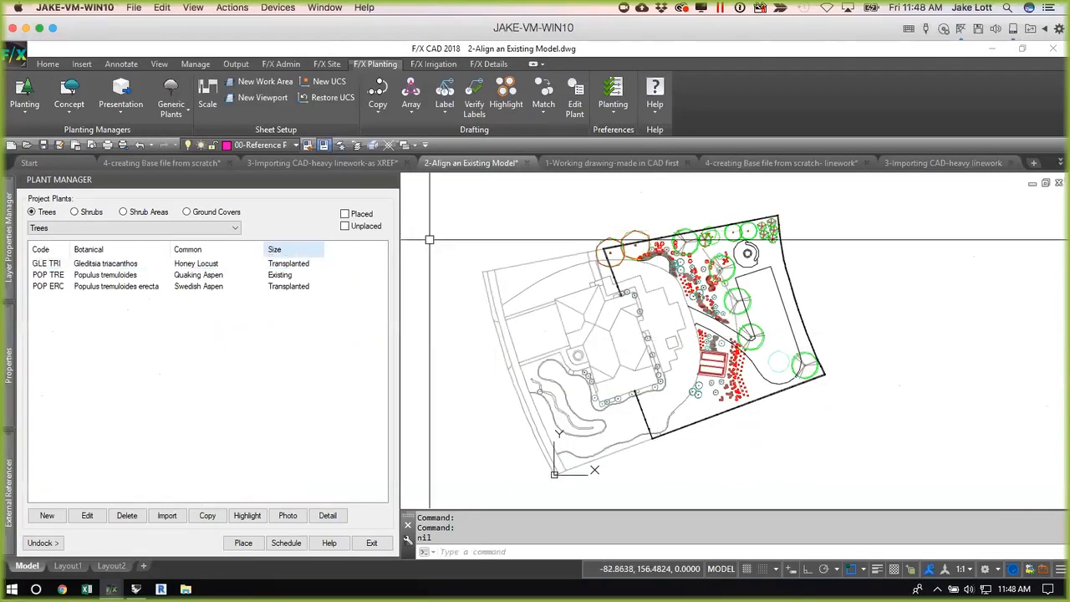
key("Escape")
middle_click_drag(617, 465, 621, 408)
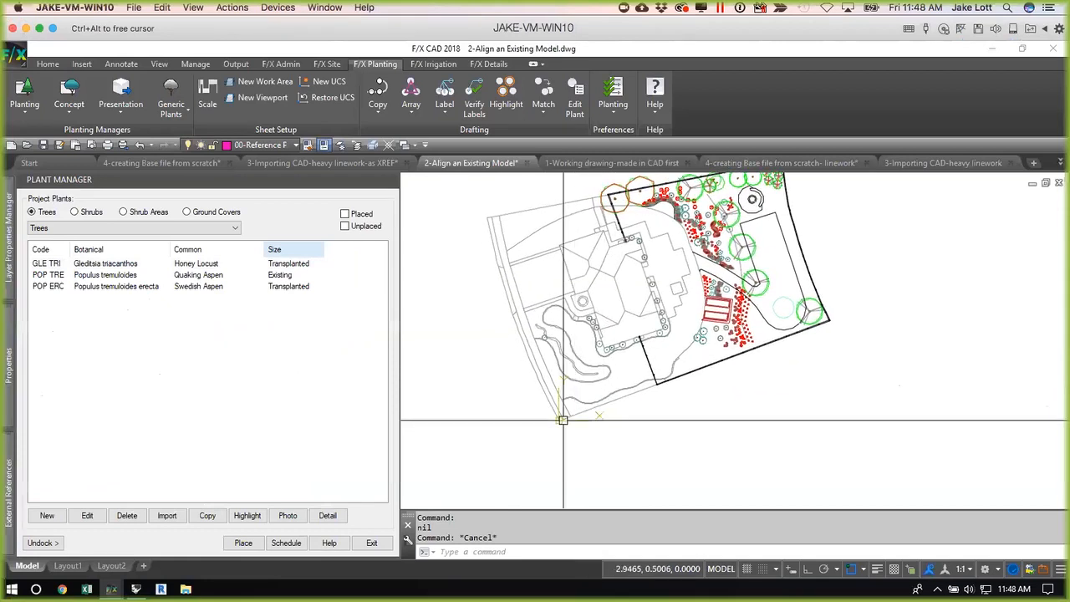
scroll(575, 426, "up", 5)
scroll(557, 434, "down", 5)
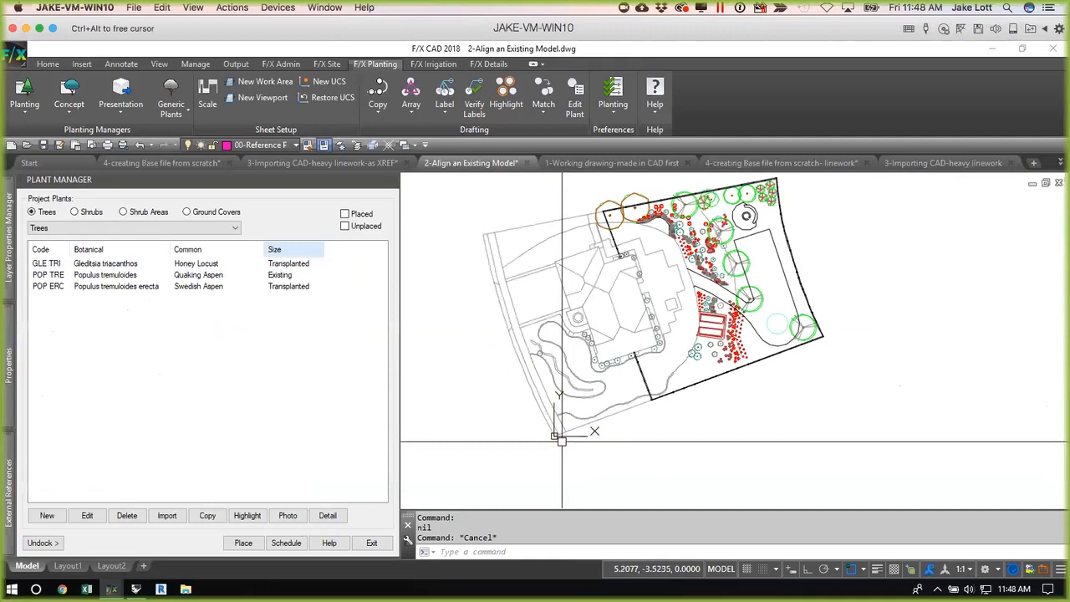
scroll(538, 428, "up", 5)
scroll(538, 428, "down", 5)
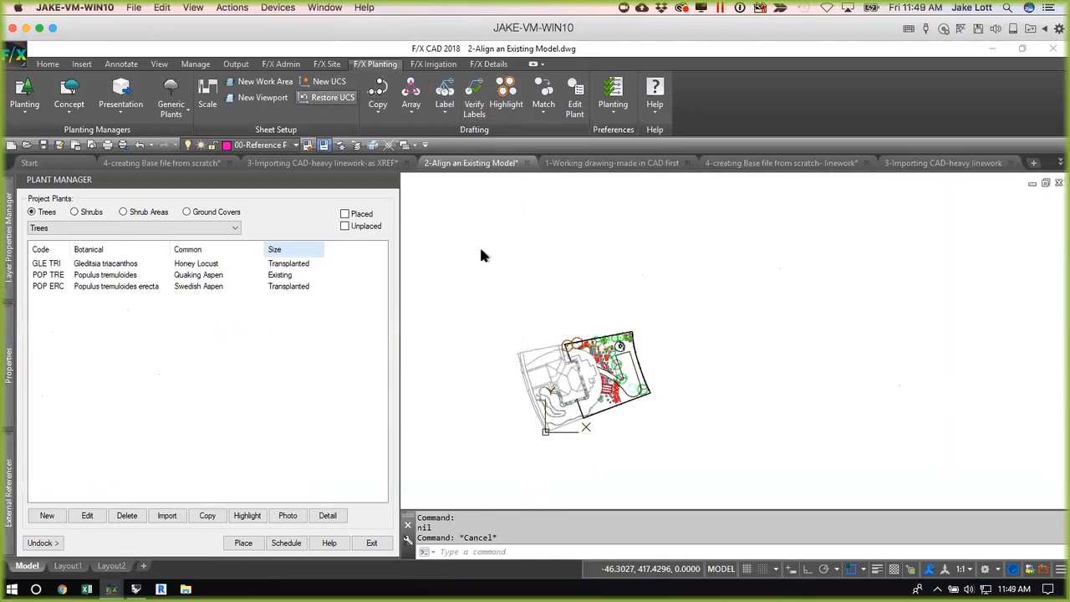
key("Escape")
key("Escape")
key("Escape")
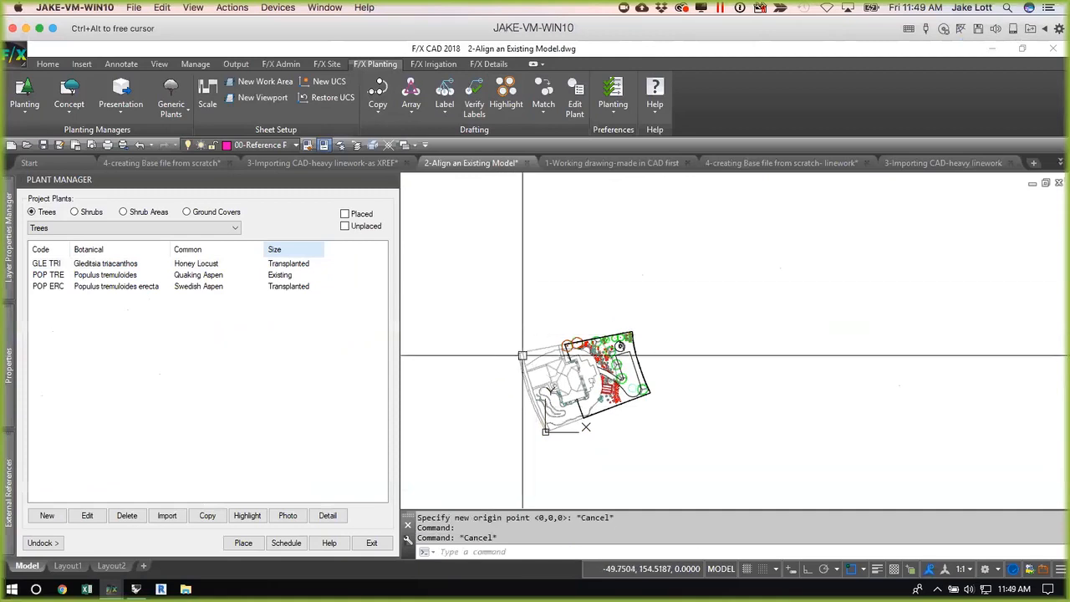
scroll(545, 435, "up", 3)
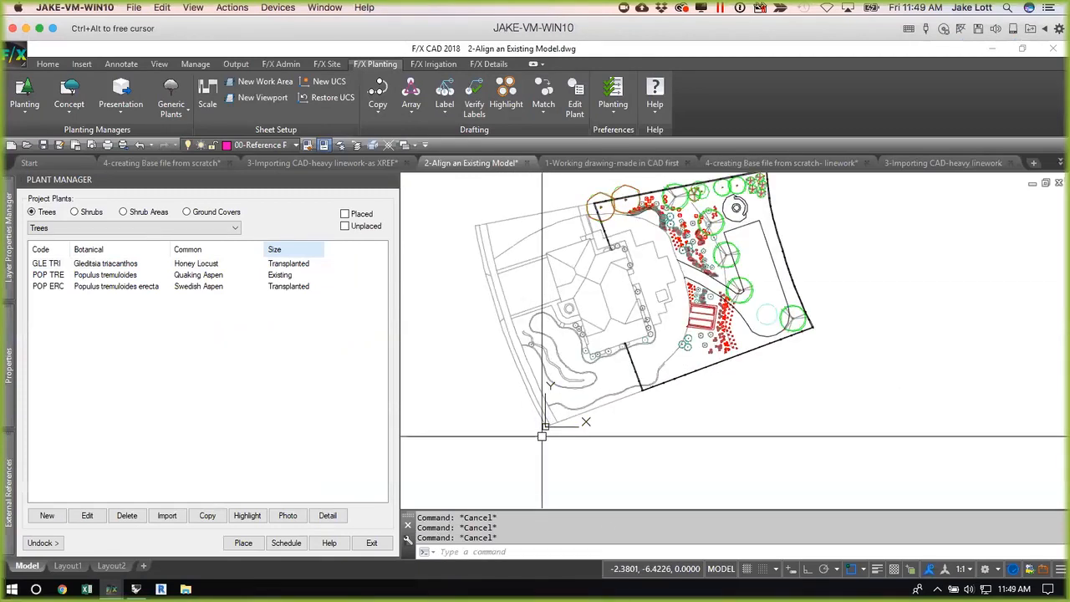
key("Return")
key("Escape")
key("Escape")
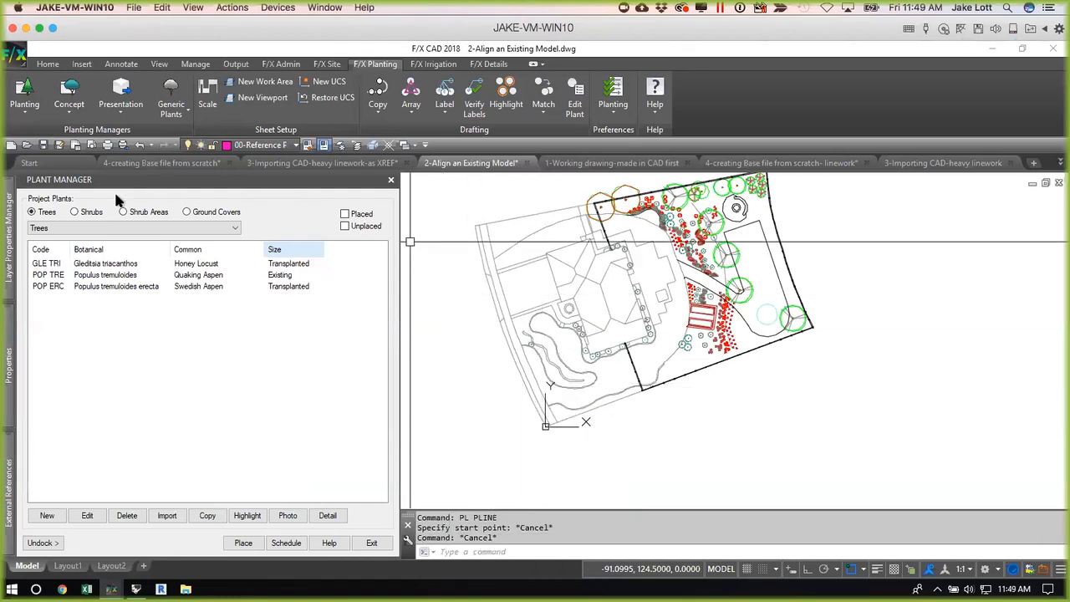
Draw a three-segment polyline tracing the stepped outer corner of the house patio on the 00-Reference Point layer.
left_click(258, 147)
left_click(258, 146)
type("pl")
key("Return")
scroll(551, 397, "up", 5)
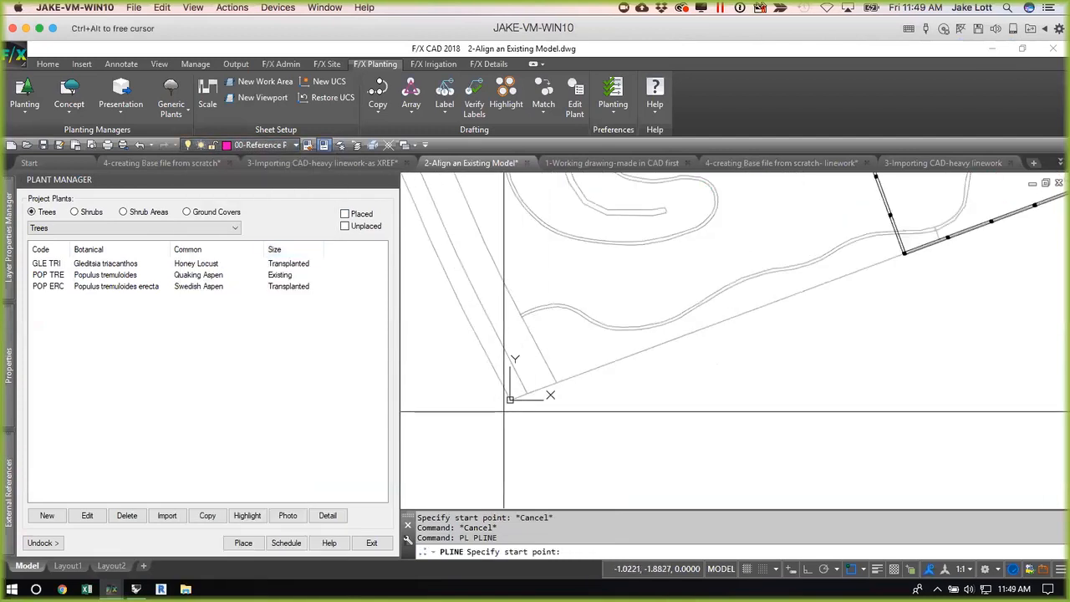
scroll(503, 411, "down", 5)
scroll(662, 383, "up", 2)
scroll(680, 395, "up", 1)
scroll(673, 392, "up", 3)
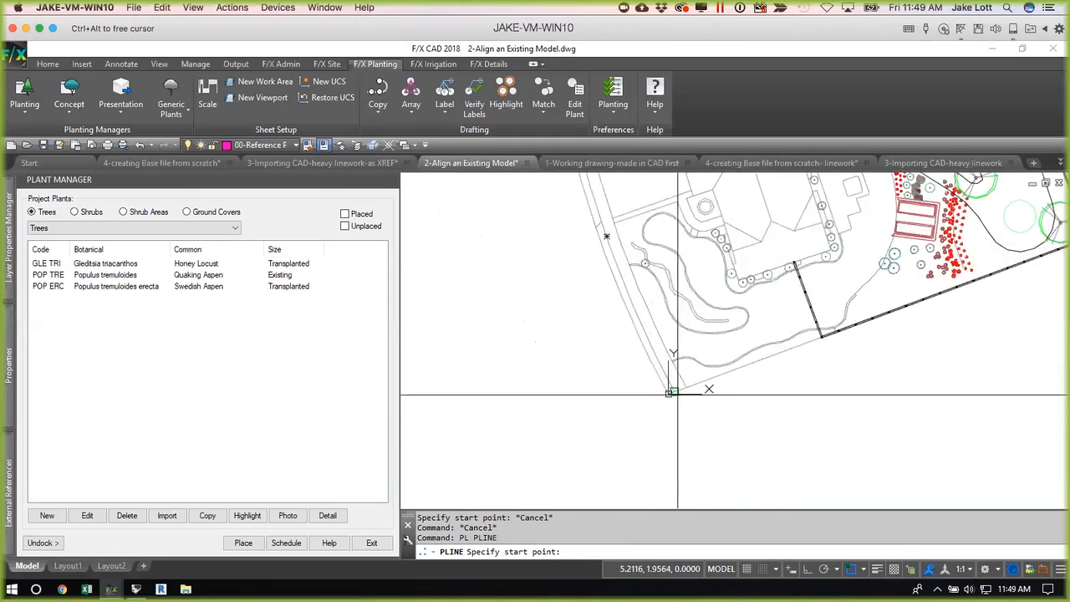
scroll(700, 386, "down", 1)
scroll(701, 386, "down", 5)
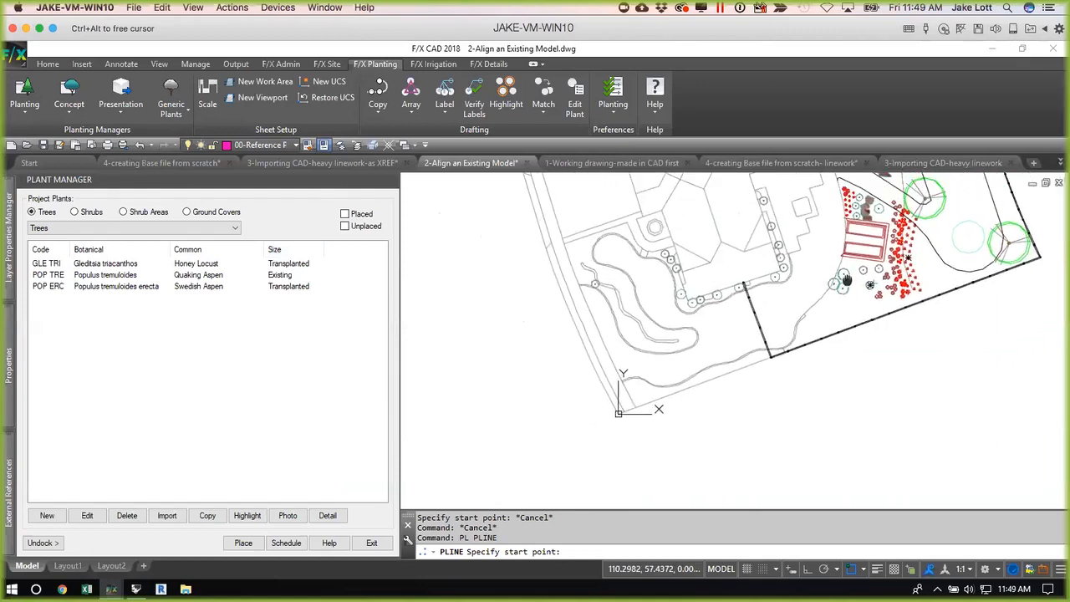
scroll(725, 330, "up", 4)
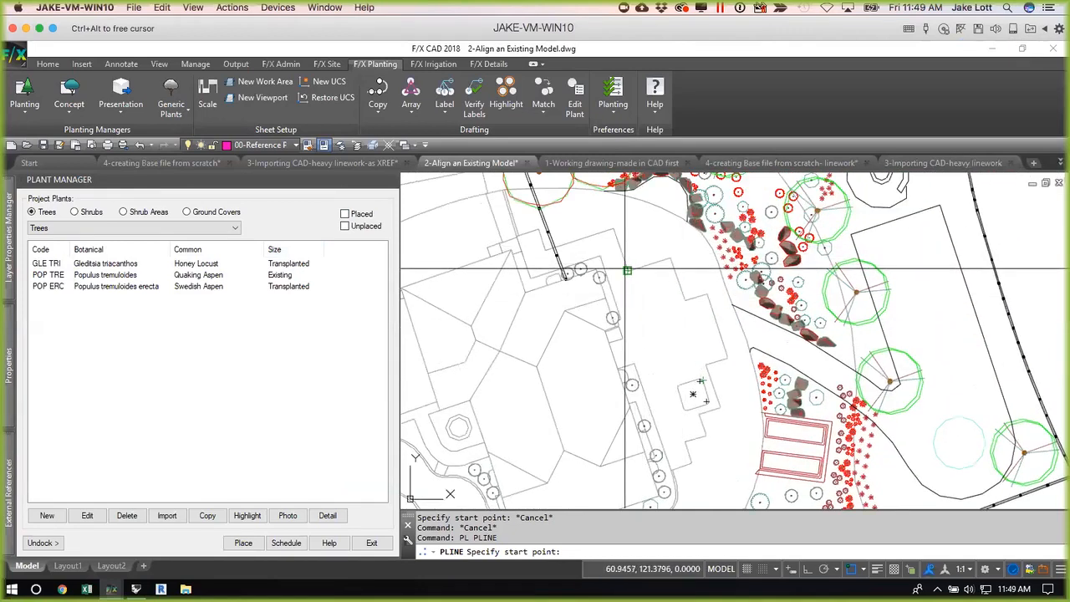
left_click(627, 269)
left_click(669, 260)
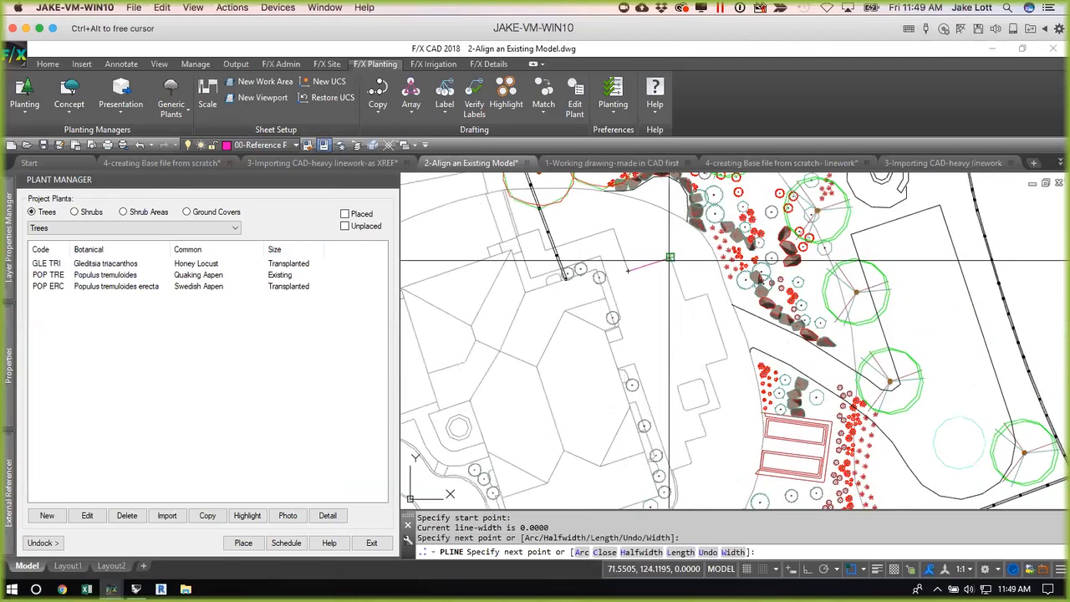
left_click(685, 299)
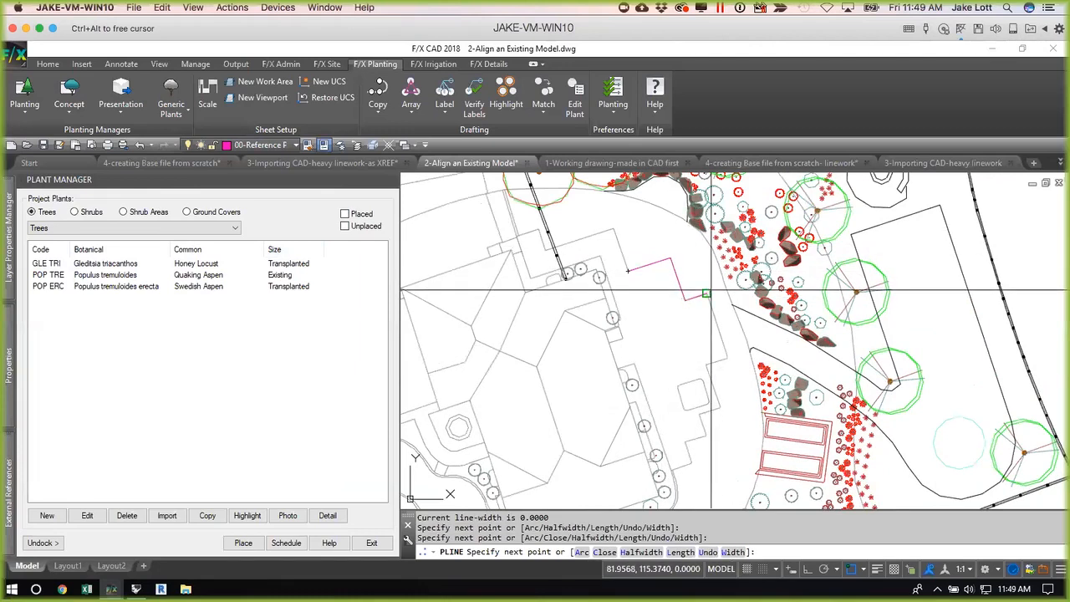
left_click(708, 293)
key("Return")
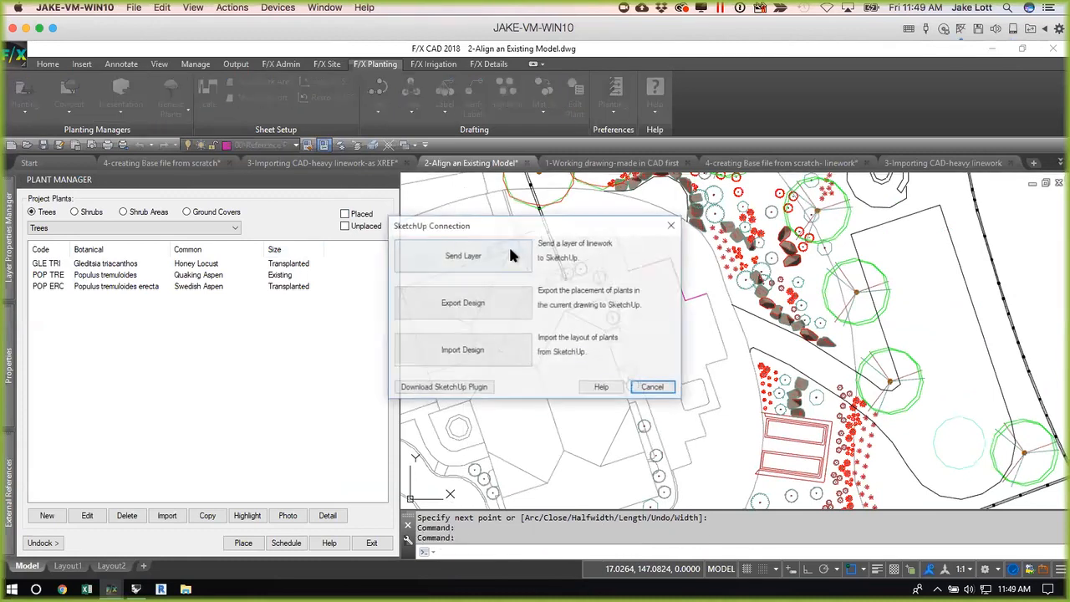
Send the polyline's layer, 00-Reference Point, to SketchUp through the SketchUp Connection.
left_click(465, 256)
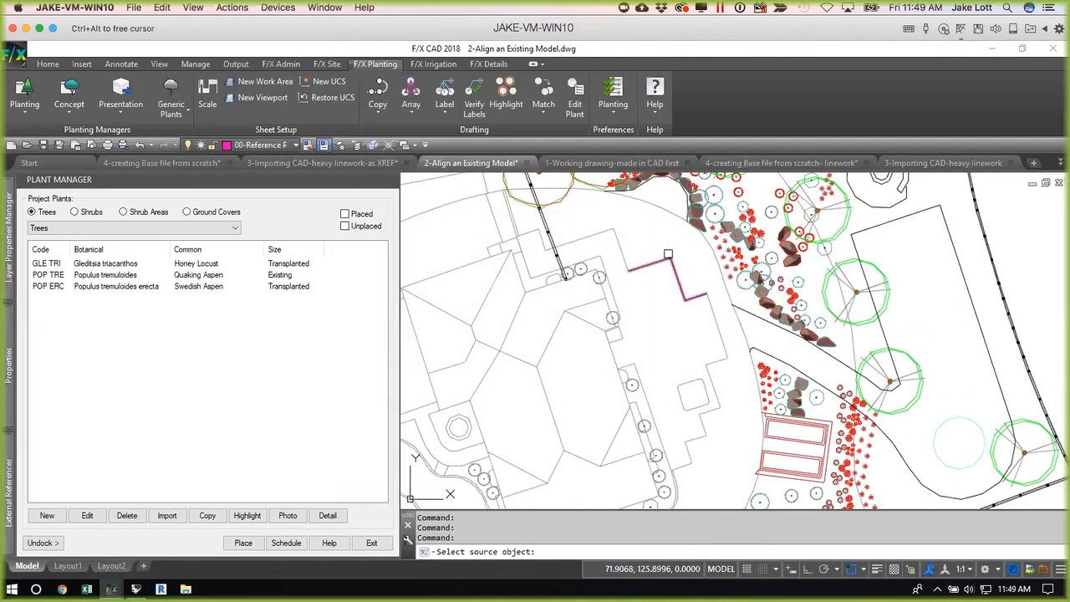
left_click(671, 260)
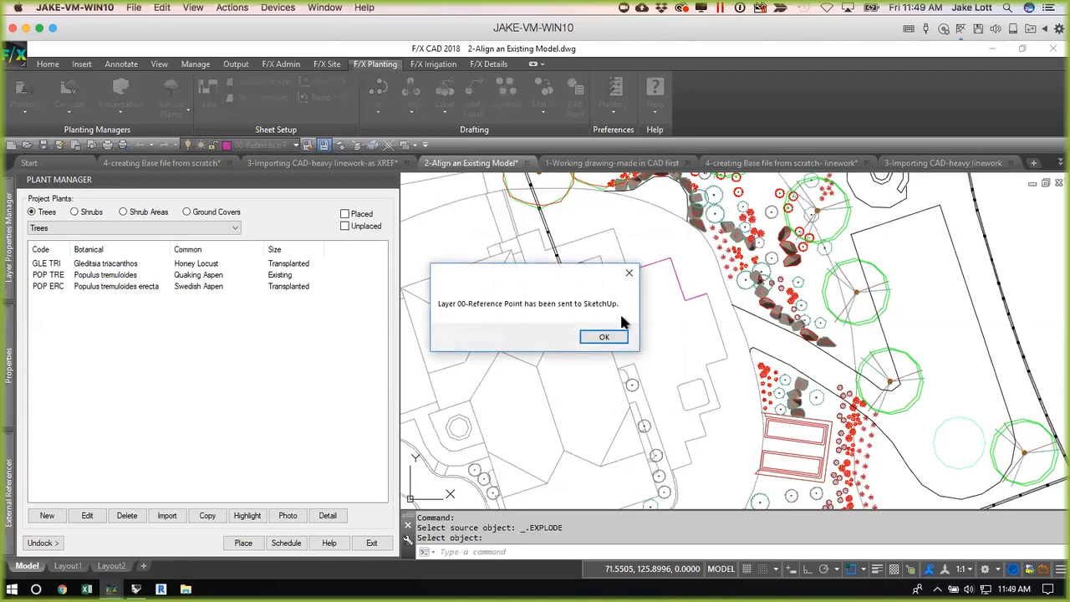
left_click(604, 337)
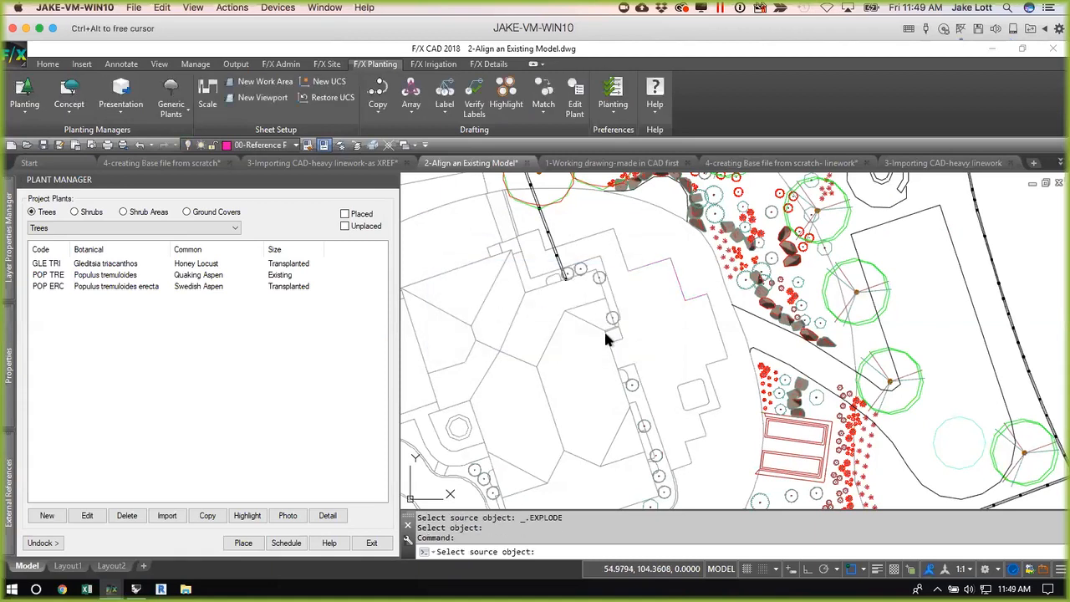
left_click(653, 388)
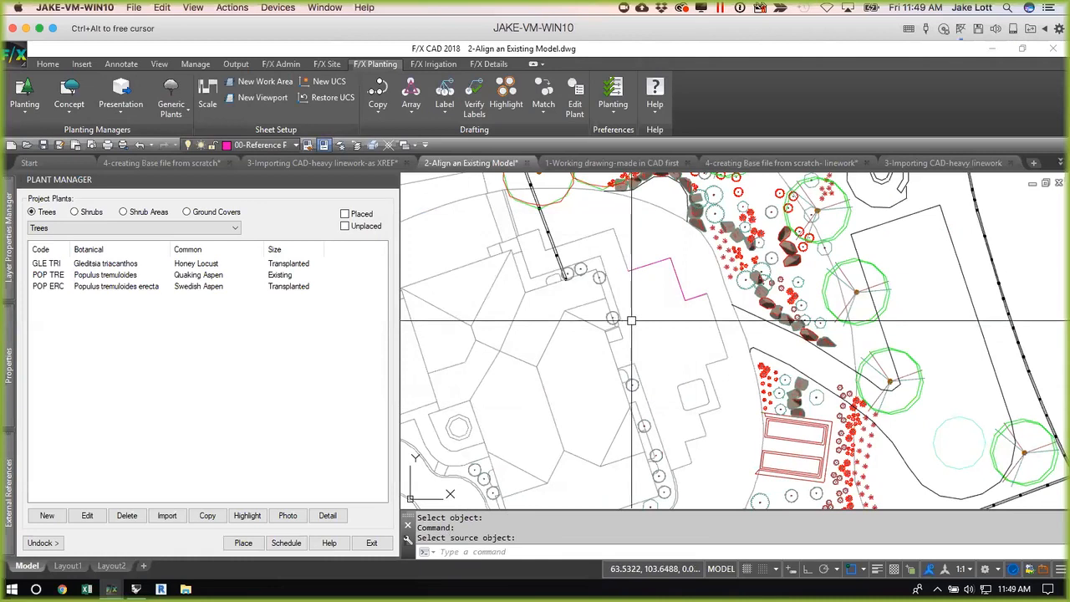
Switch to SketchUp and import the 00-Reference Point layer into the existing model.
key("super+Tab")
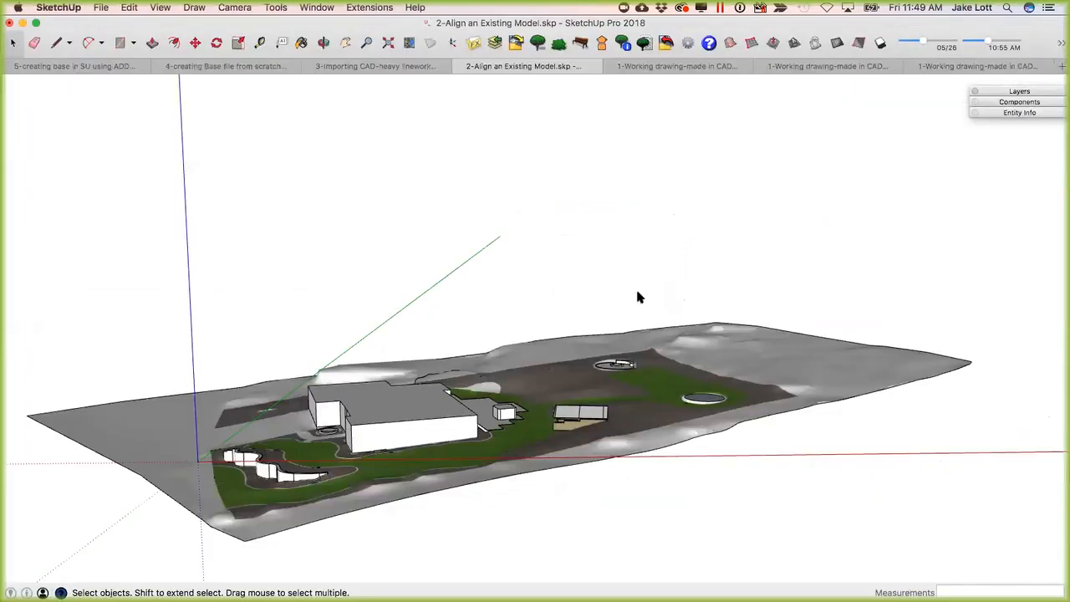
left_click(497, 45)
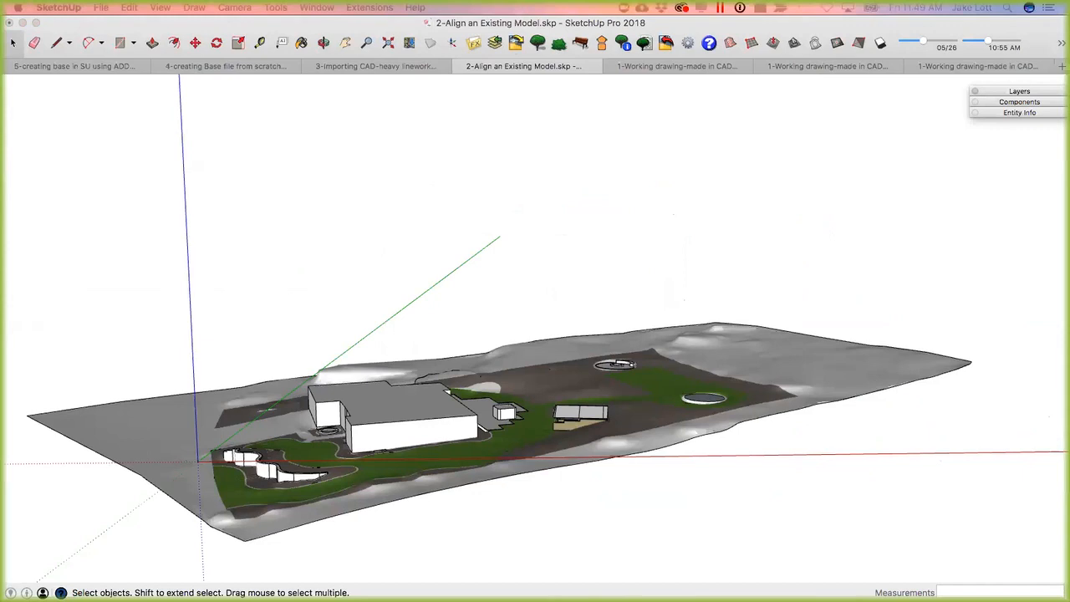
left_click(201, 155)
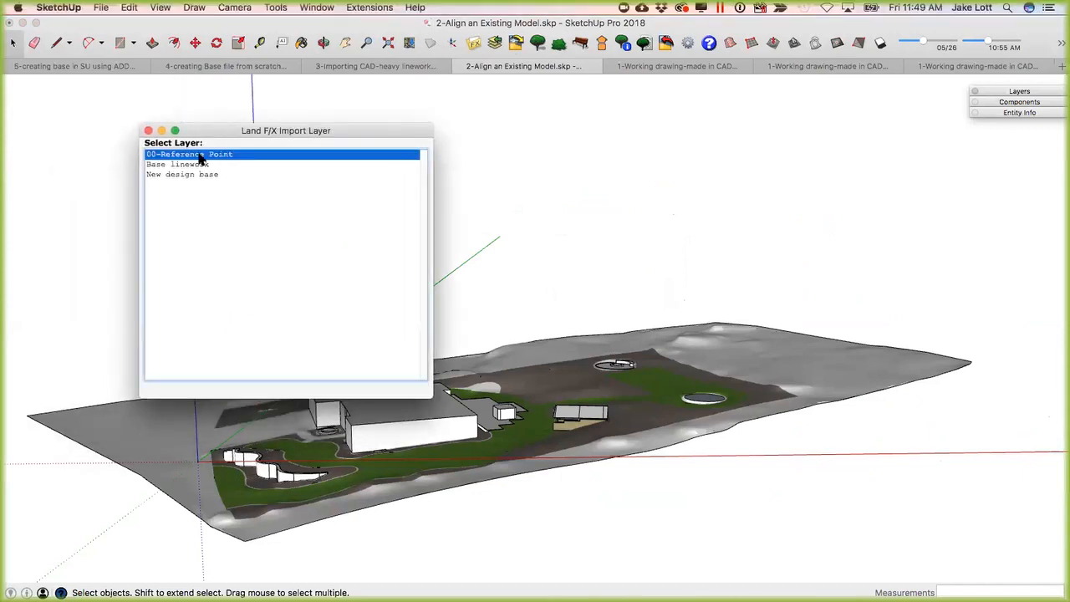
Examine where the imported reference polyline sits relative to the stepped patio edge beside the house.
middle_click_drag(453, 216, 452, 401)
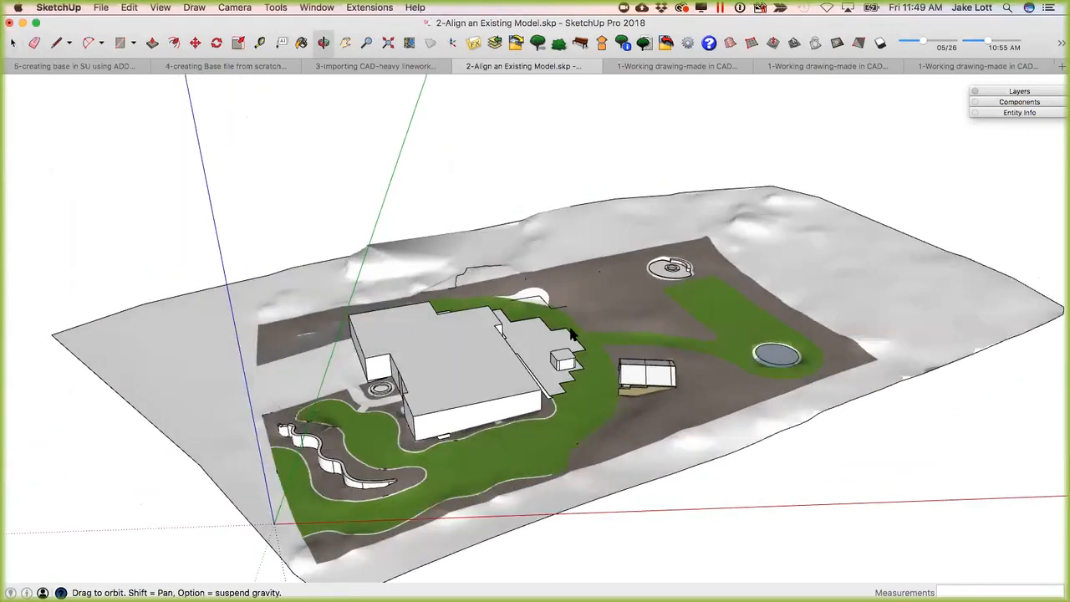
scroll(523, 335, "up", 8)
middle_click_drag(224, 338, 597, 329)
middle_click_drag(419, 326, 434, 347)
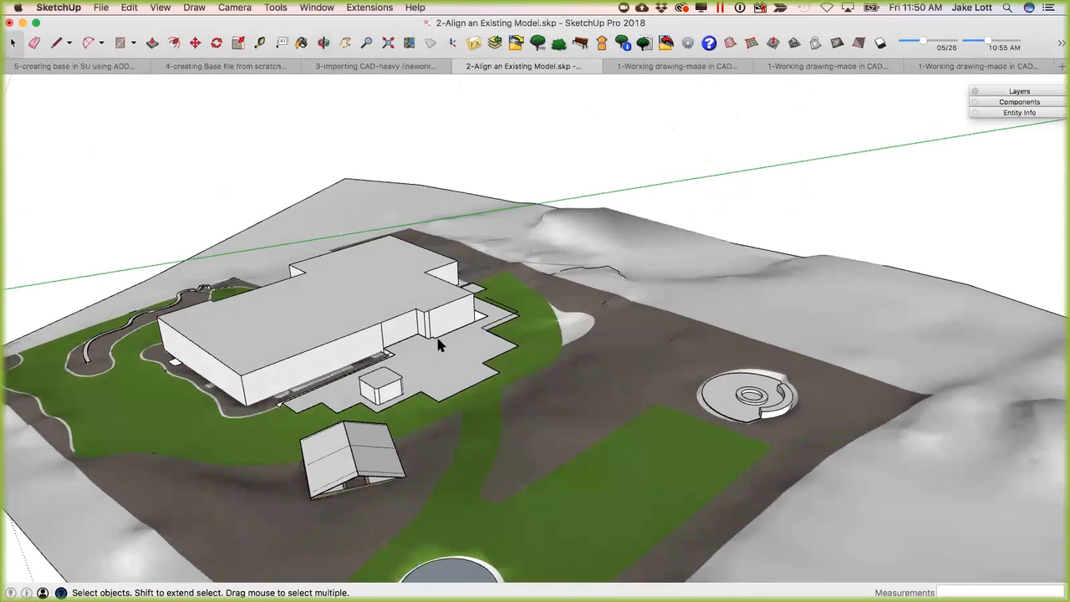
scroll(451, 381, "up", 2)
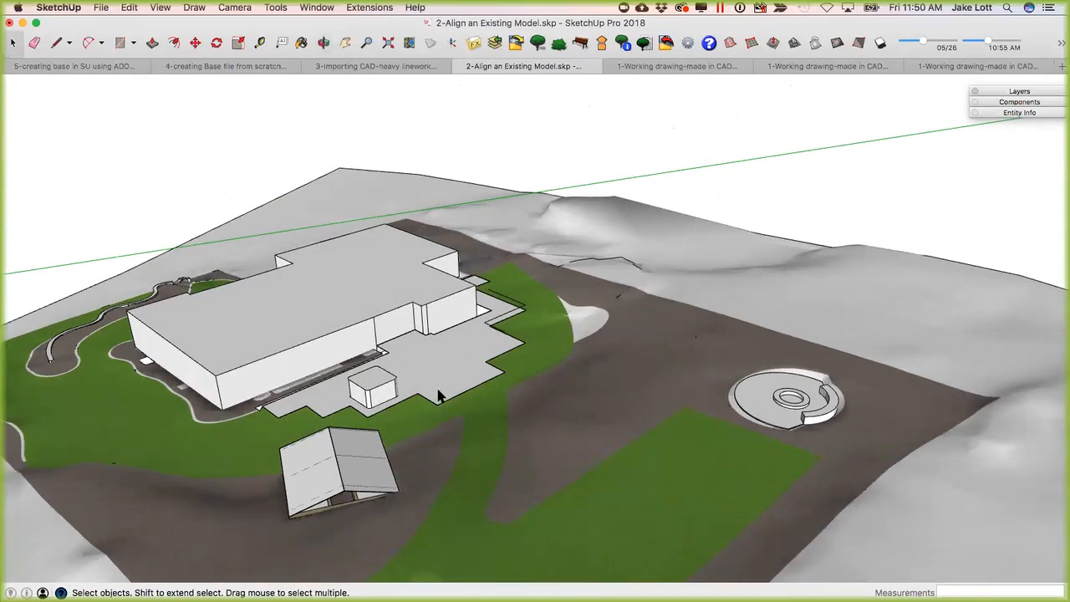
scroll(434, 315, "down", 5)
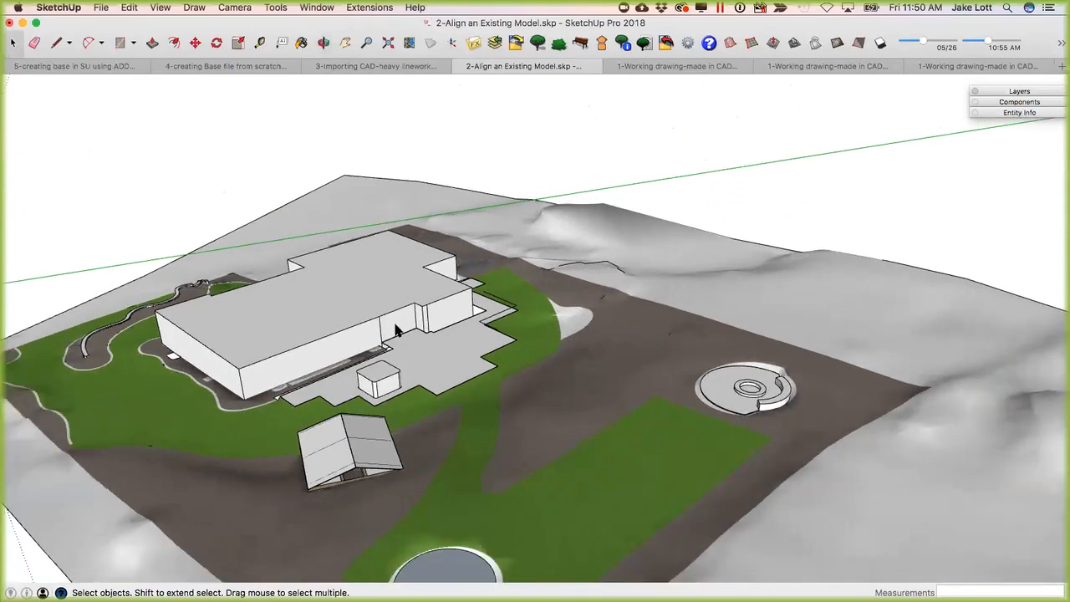
middle_click_drag(433, 315, 460, 160)
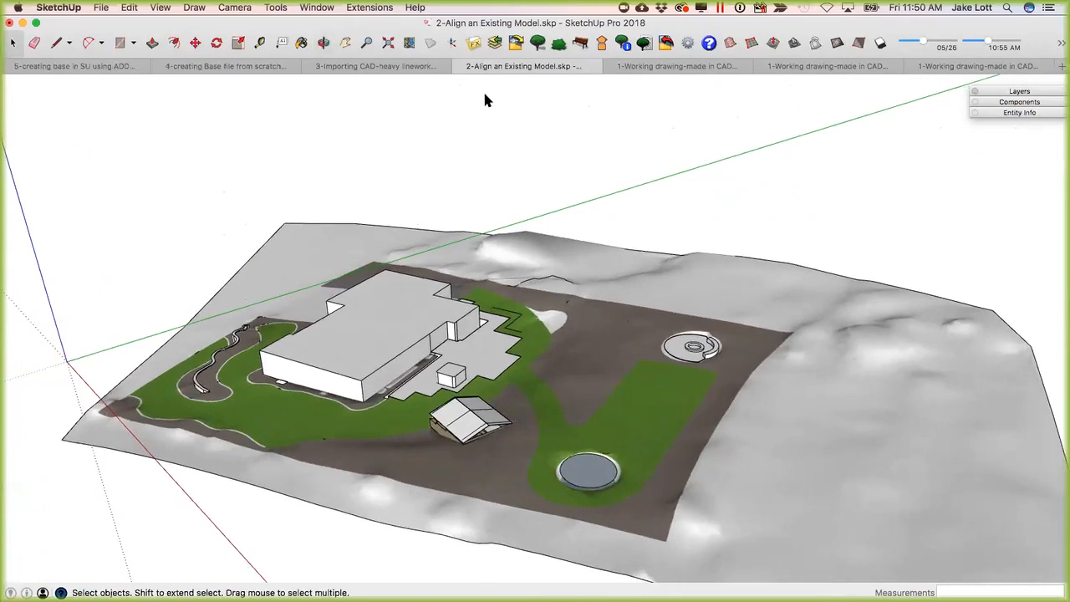
Return to F/X CAD and export the drawing's plant placement to SketchUp.
key("super+Tab")
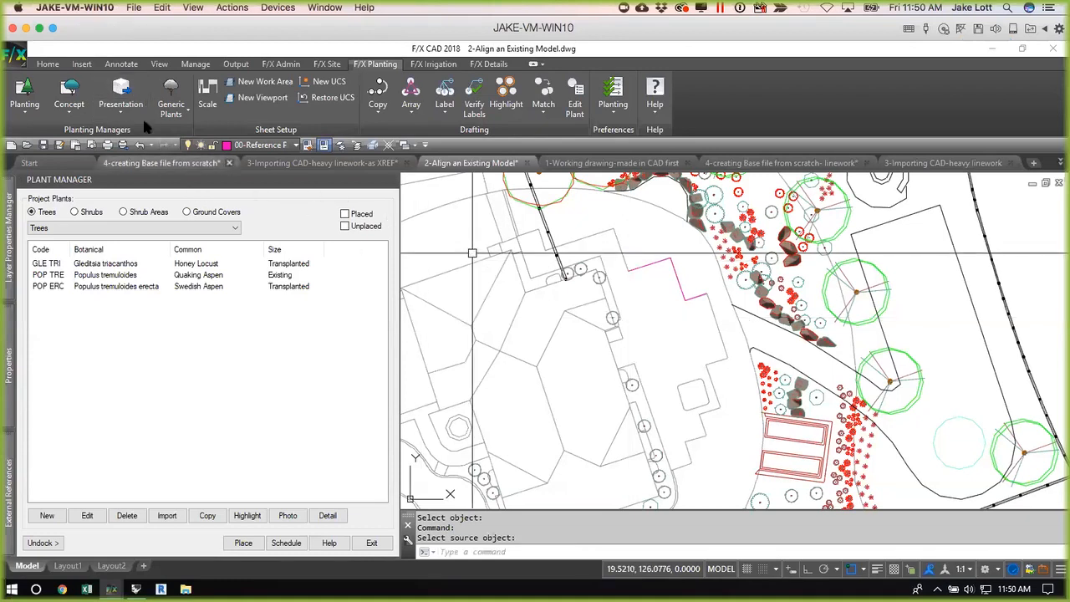
left_click(454, 370)
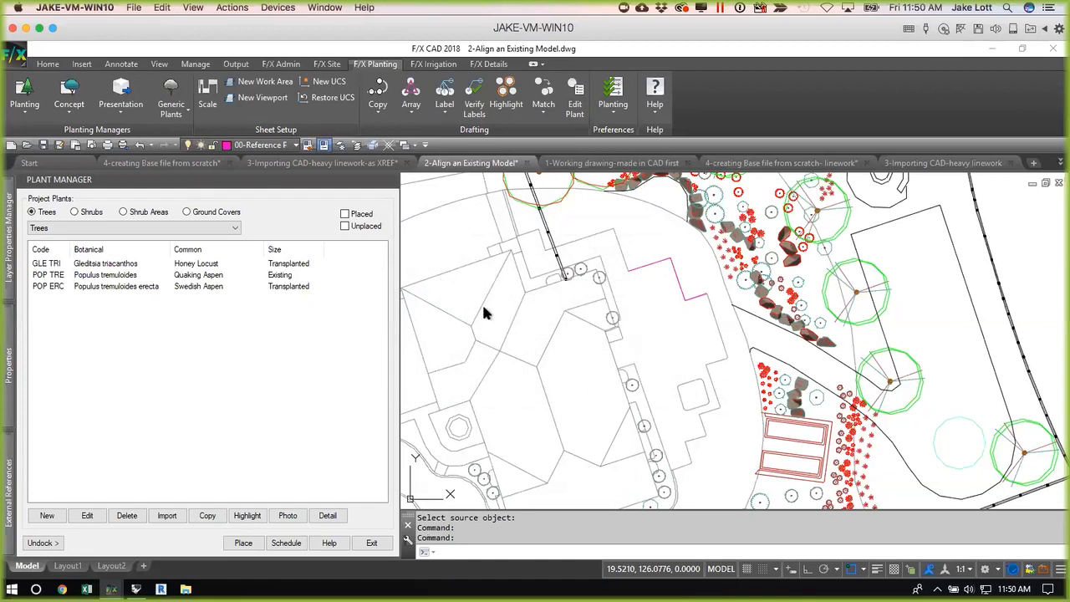
left_click(635, 336)
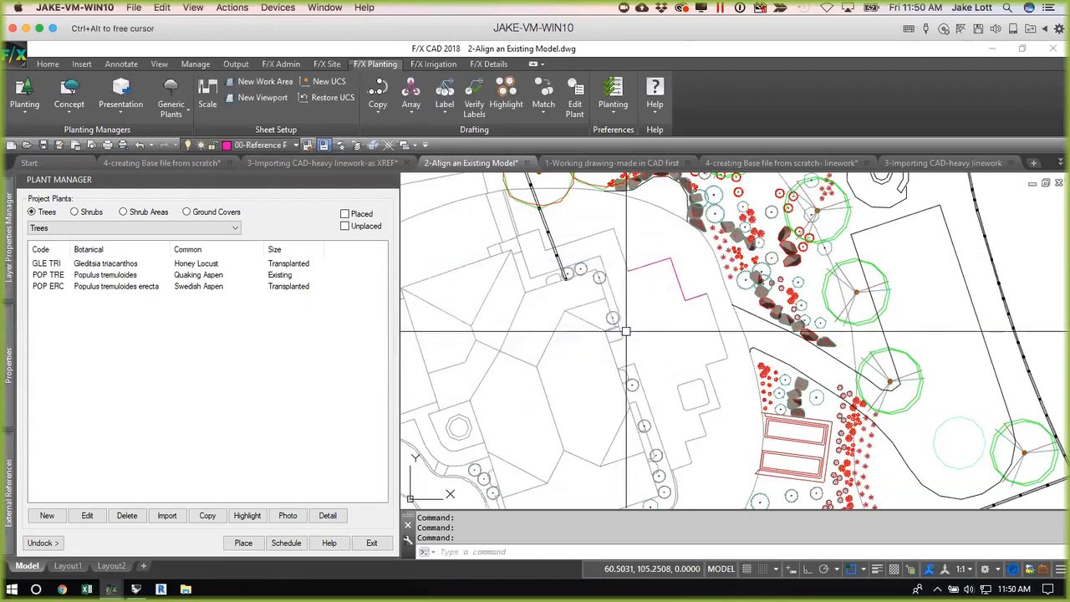
Switch to SketchUp and import the exported plant design into the existing terrain model.
key("super+Tab")
middle_click_drag(606, 379, 602, 213)
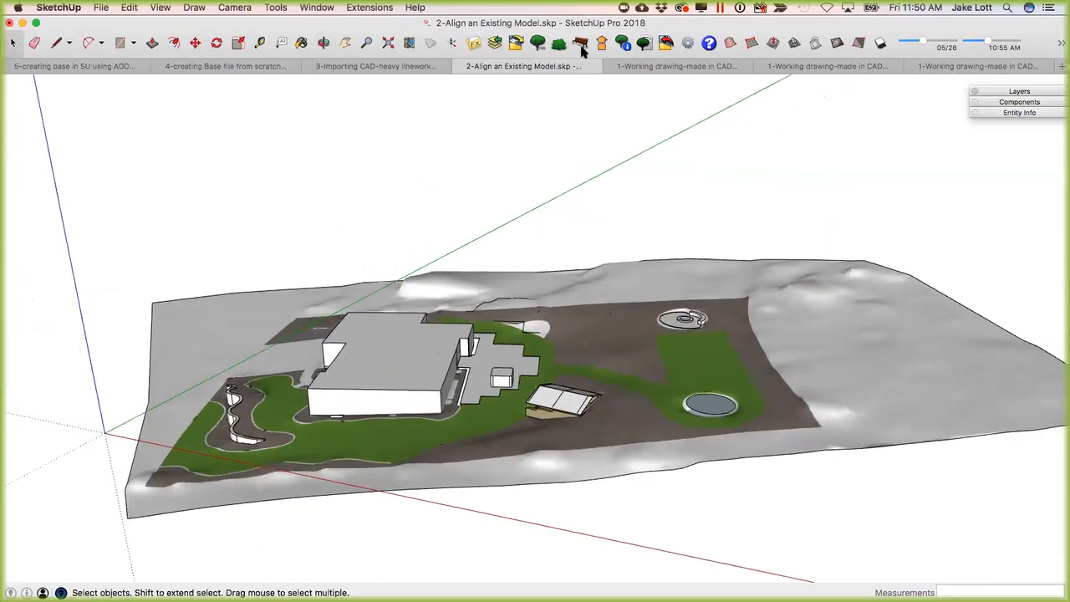
left_click(515, 42)
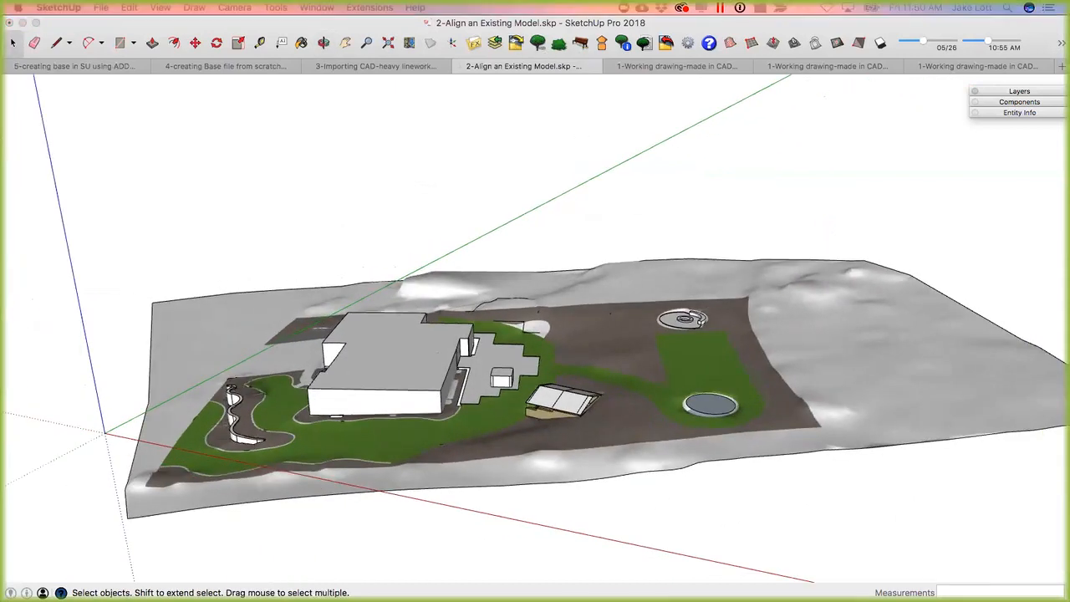
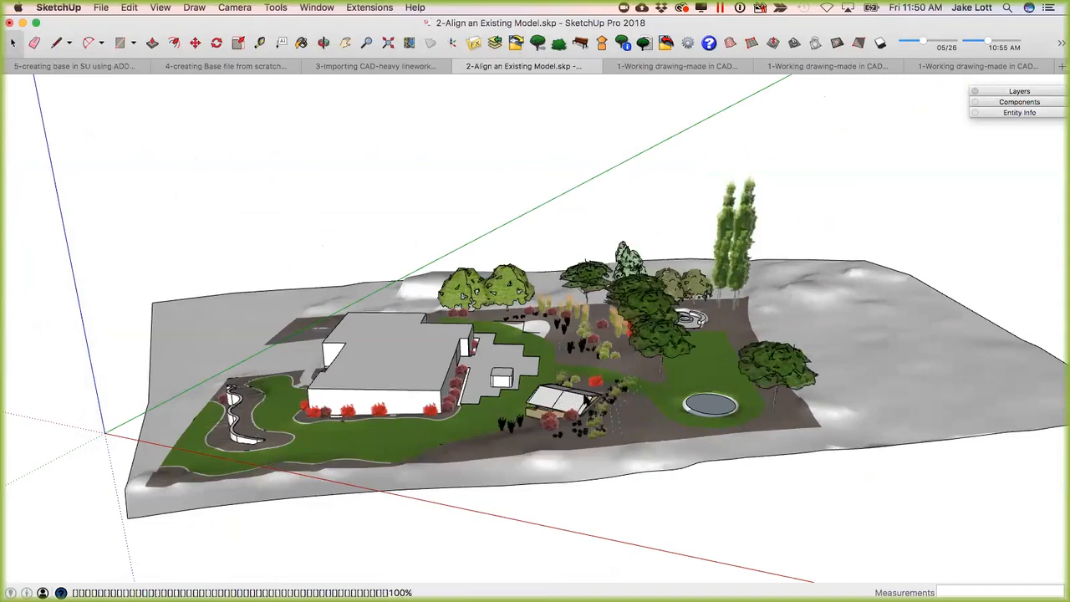
Examine the imported trees and shrubs around the house, planting beds and patio, including their fit on the terrain.
middle_click_drag(607, 400, 608, 388)
scroll(609, 388, "up", 5)
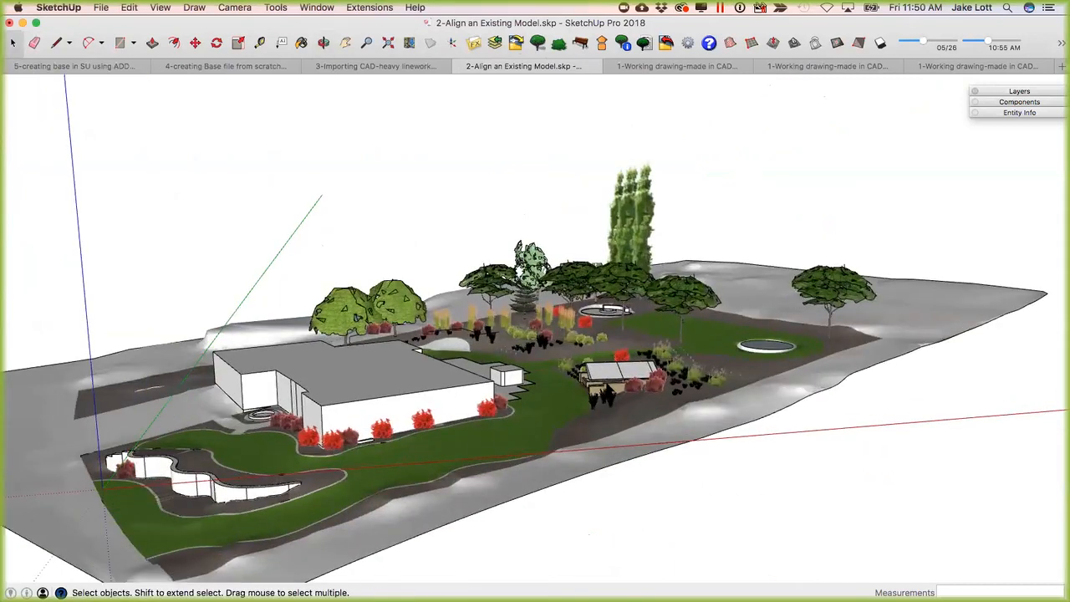
scroll(532, 418, "up", 3)
middle_click_drag(532, 418, 264, 289)
middle_click_drag(360, 424, 544, 421)
scroll(544, 421, "up", 5)
middle_click_drag(545, 347, 387, 393)
middle_click_drag(324, 260, 260, 39)
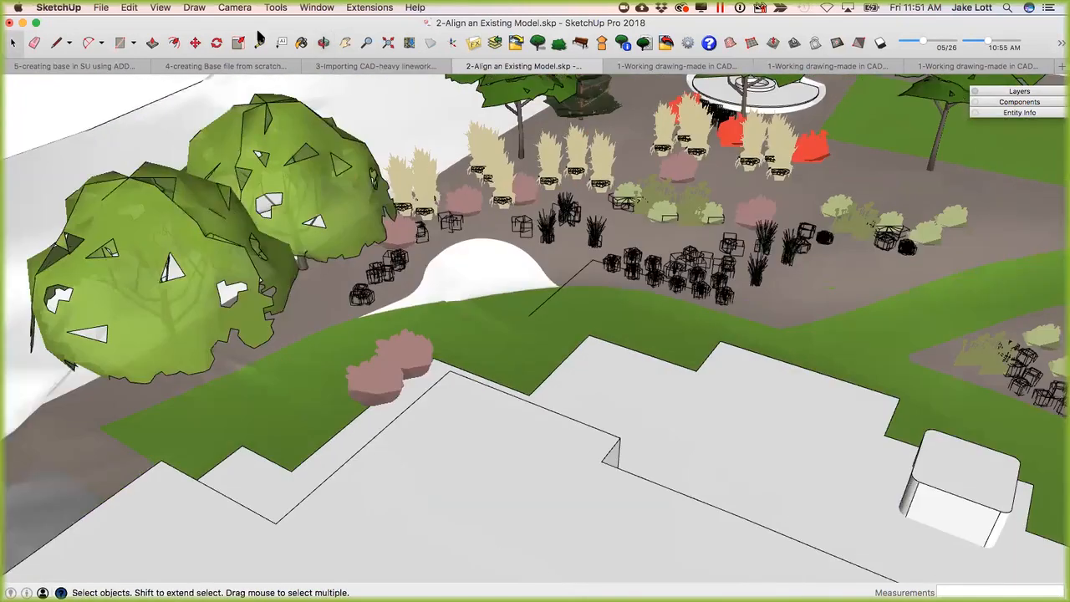
Display the hidden geometry to inspect the terrain mesh beneath the plants, and switch it off again.
left_click(160, 7)
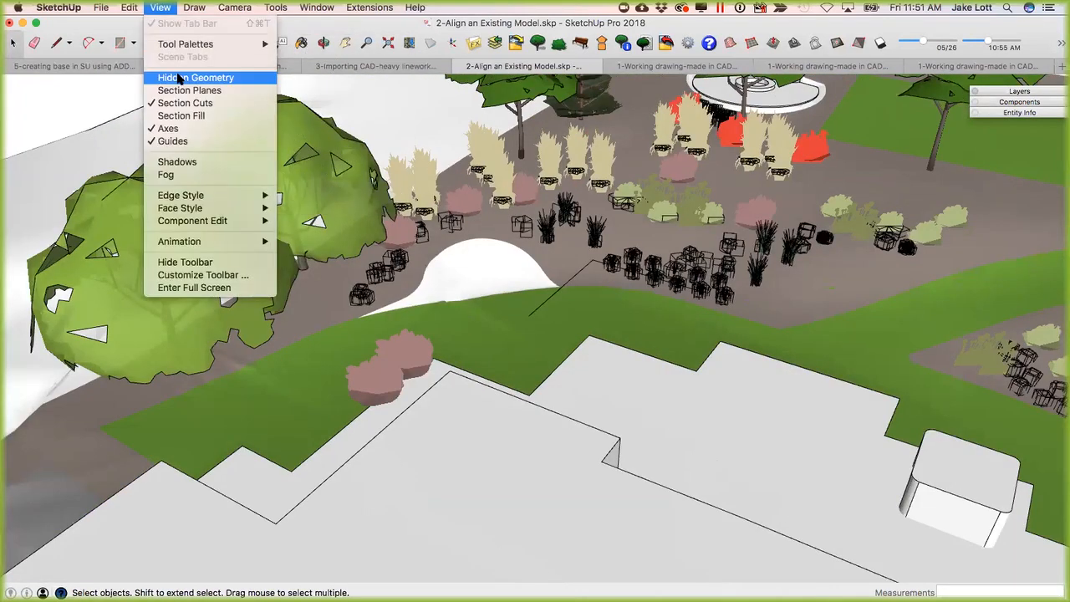
left_click(179, 77)
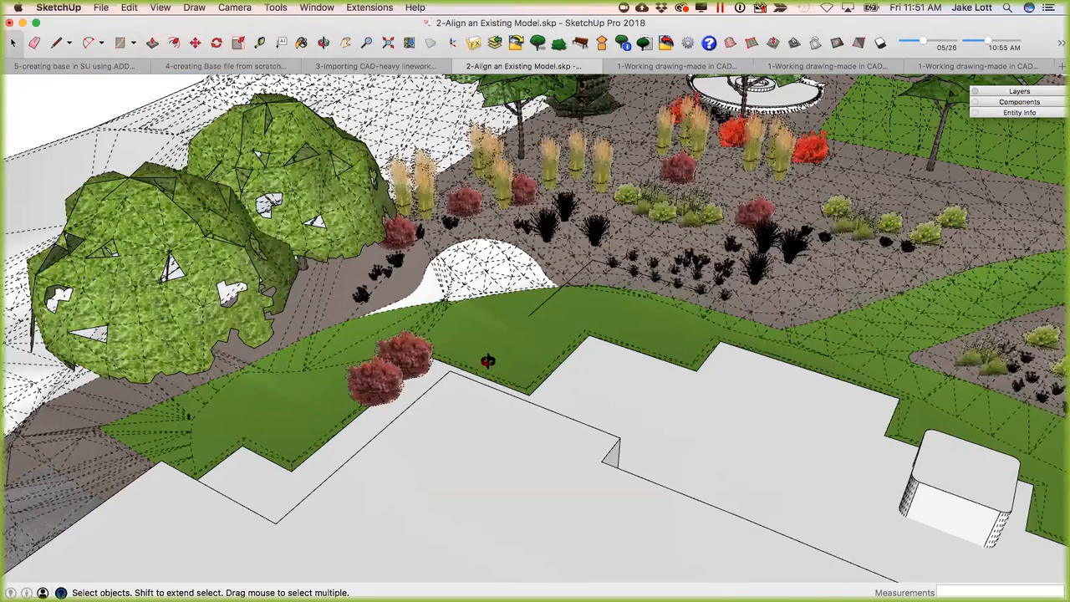
key("o")
left_click_drag(572, 326, 452, 366)
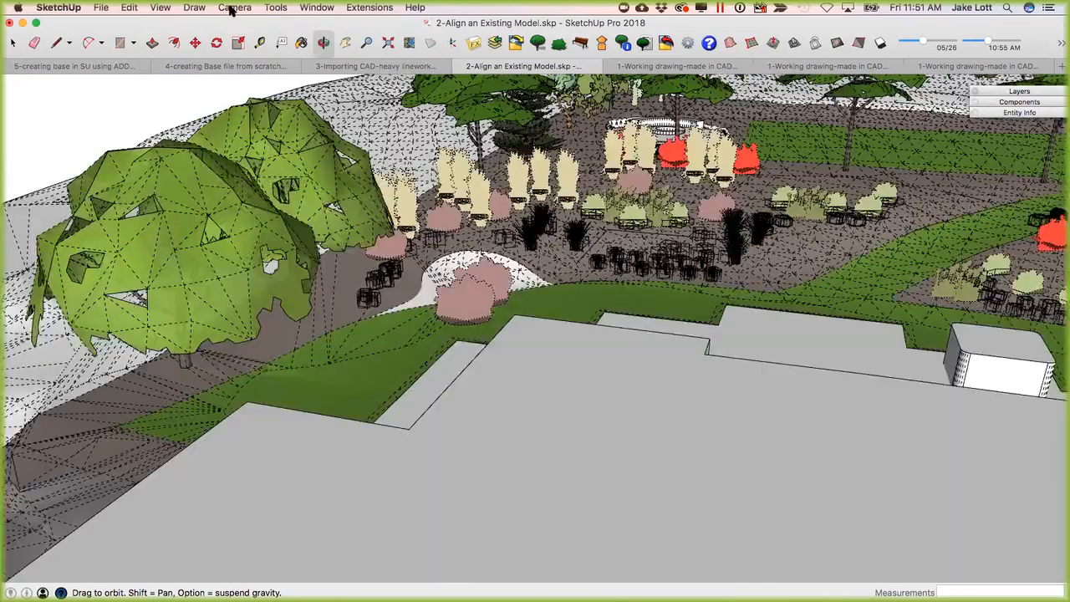
left_click(234, 8)
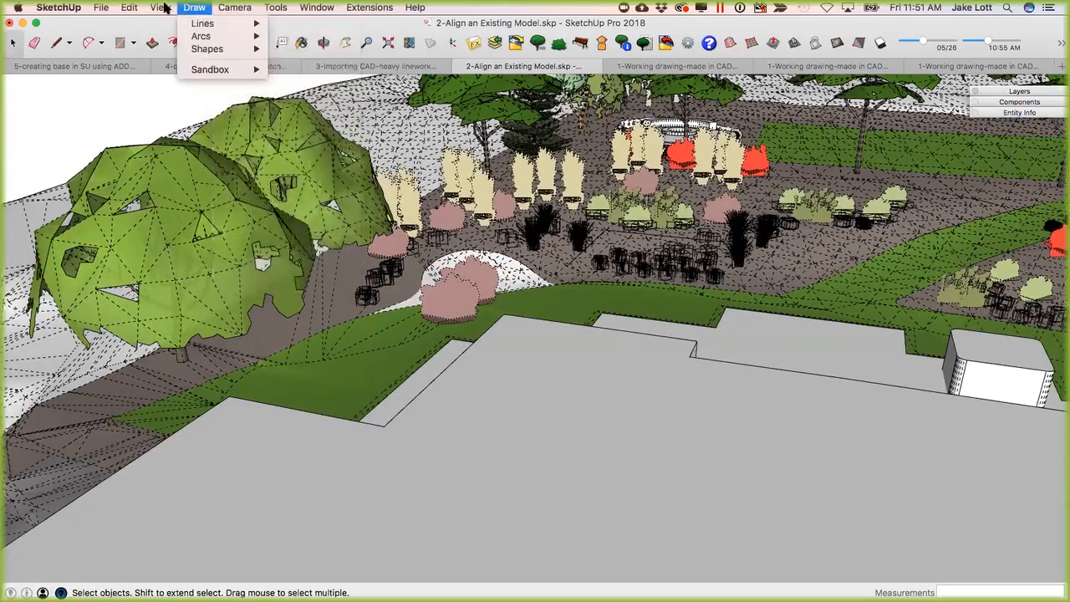
mouse_move(160, 8)
left_click(187, 79)
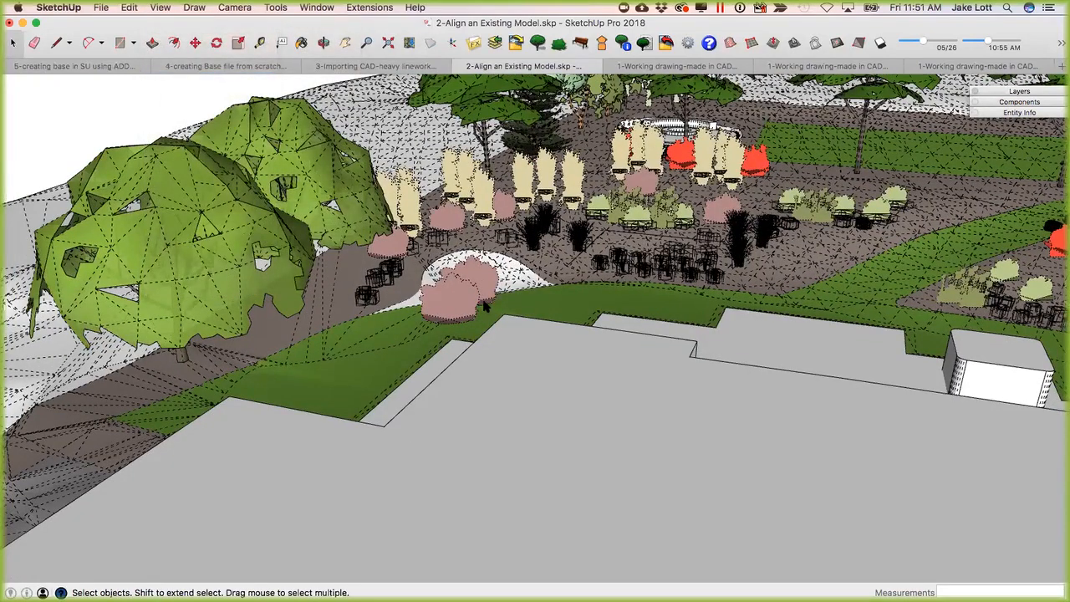
Examine the plants around the covered planter structure and their fit on the terrain near the house.
middle_click_drag(485, 306, 115, 357)
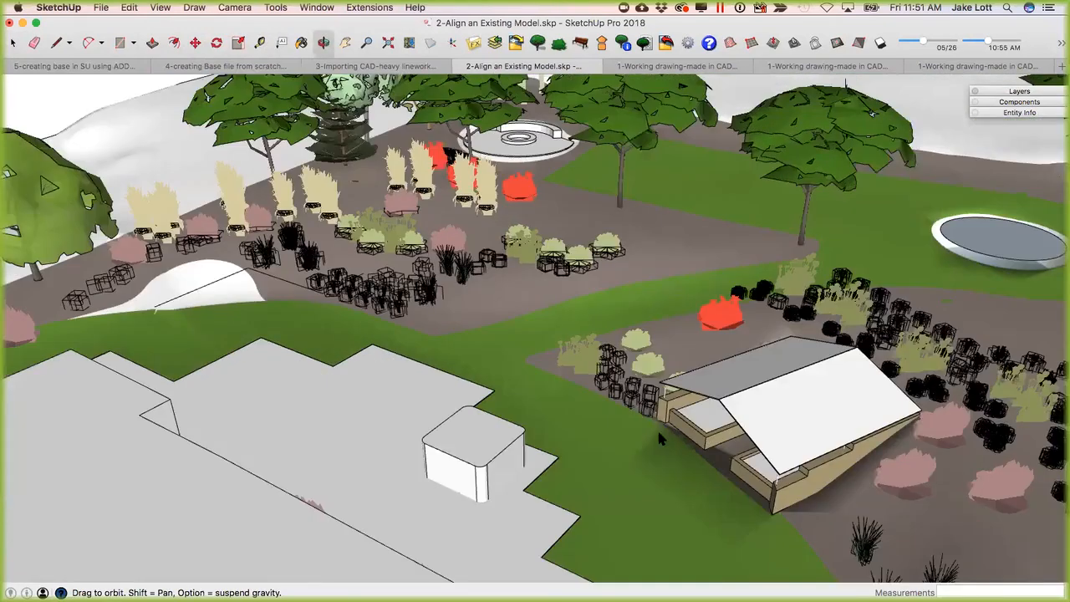
middle_click_drag(659, 431, 576, 443)
scroll(645, 394, "up", 10)
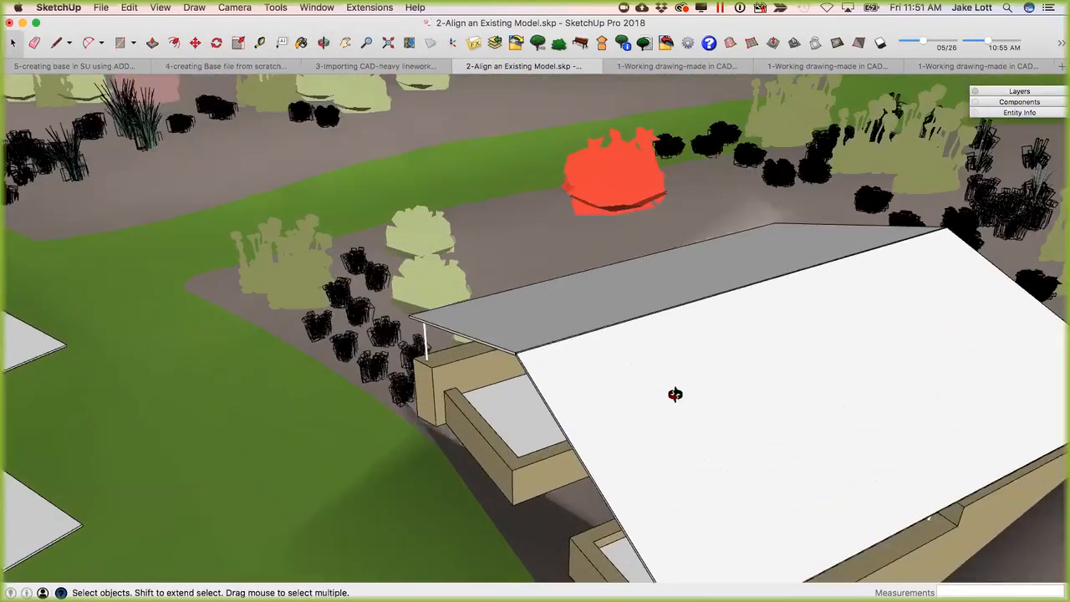
scroll(665, 392, "up", 10)
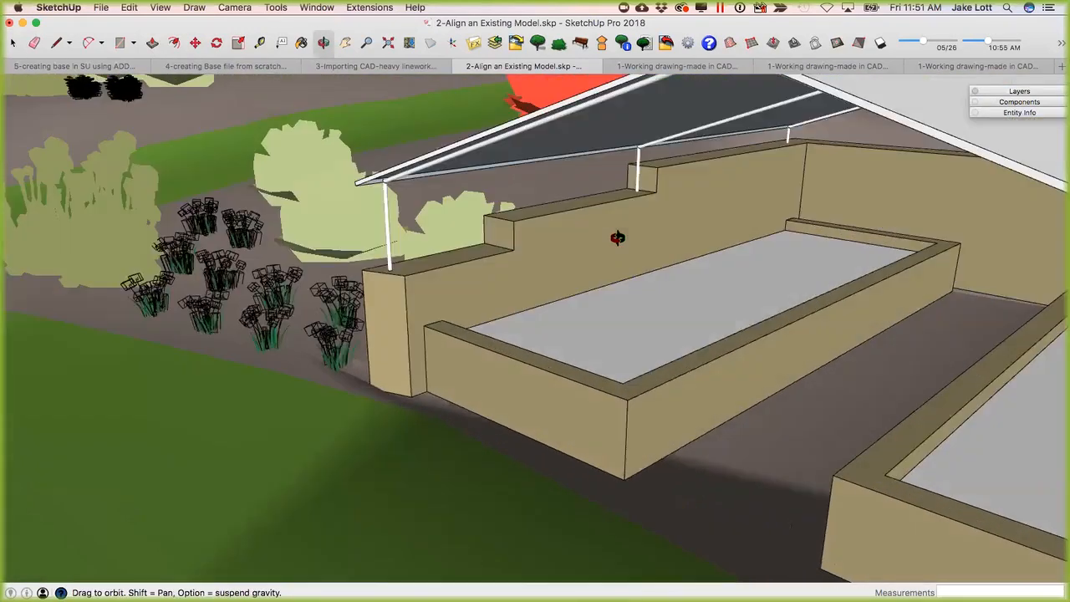
middle_click_drag(617, 238, 603, 341)
scroll(601, 341, "down", 6)
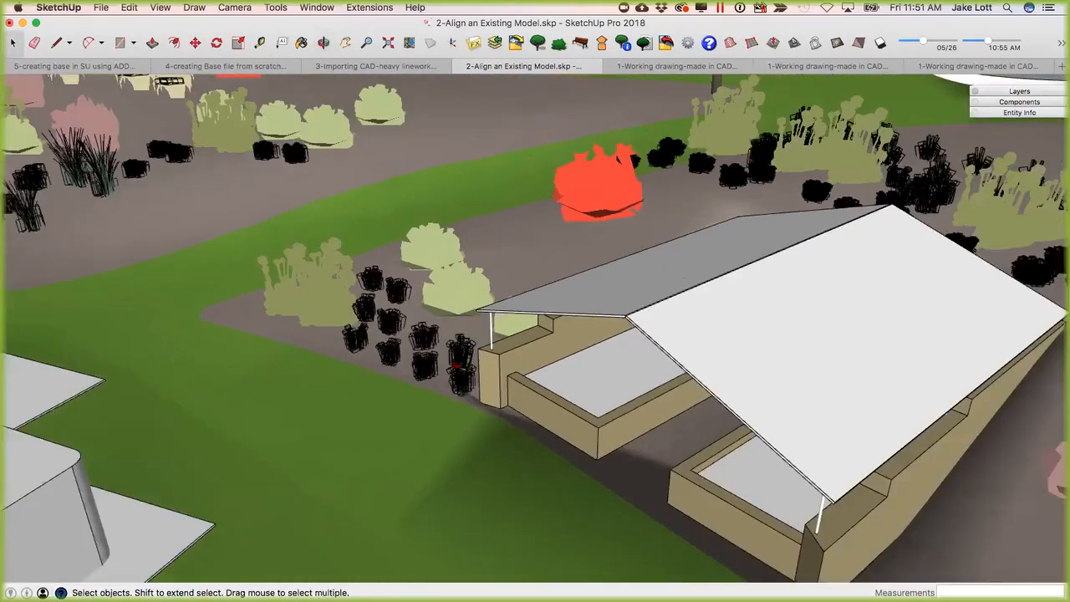
middle_click_drag(436, 351, 368, 314)
Try deleting the house's roof face inside its group, undo the deletion, and leave the group.
double_click(360, 295)
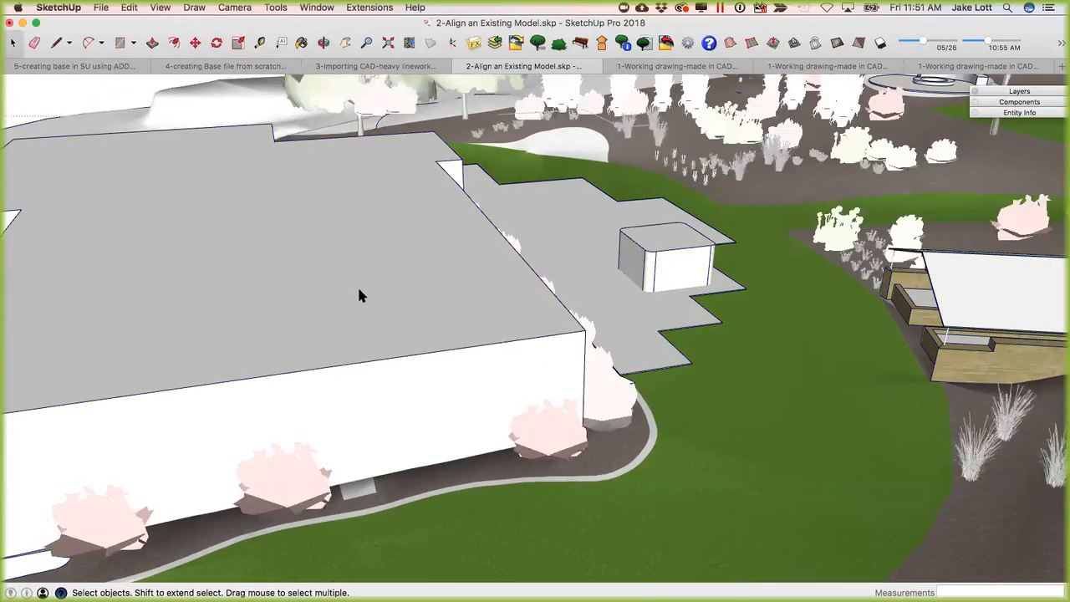
double_click(360, 290)
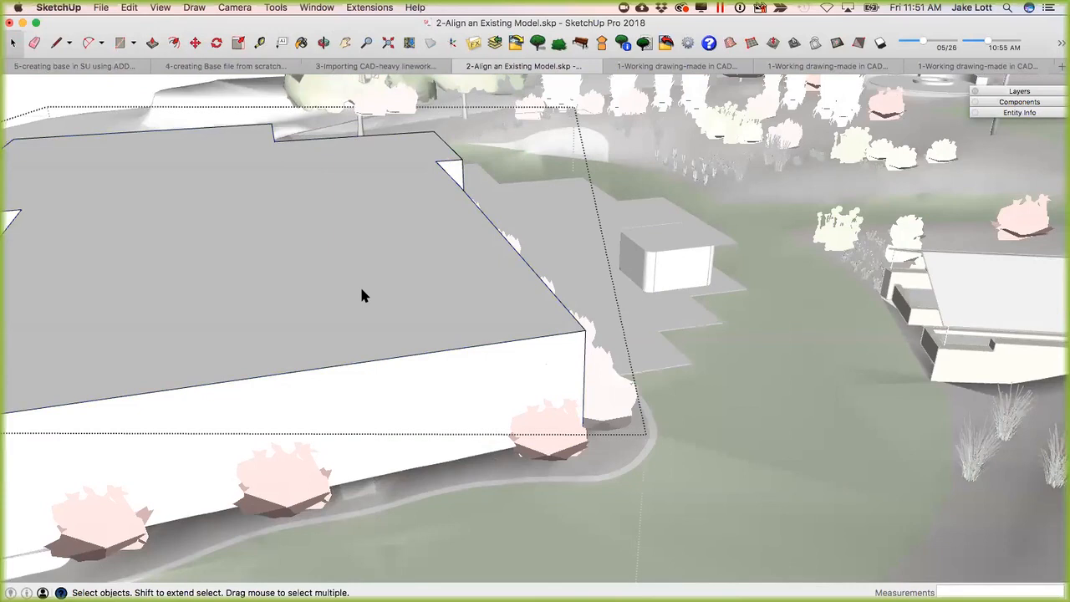
left_click(359, 290)
key("Delete")
middle_click_drag(381, 353, 403, 355)
key("super+z")
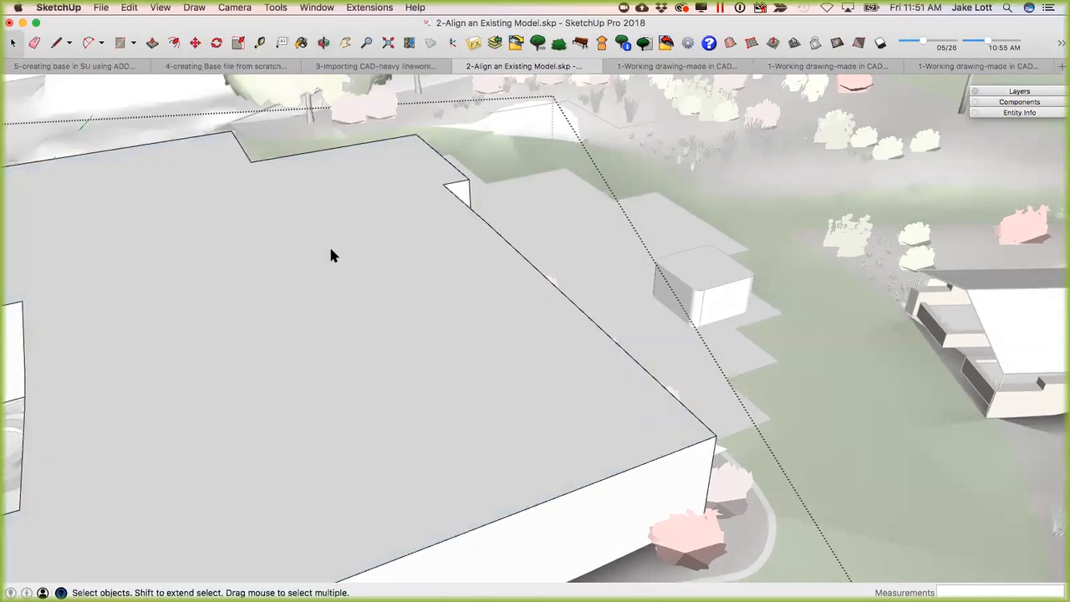
scroll(331, 250, "down", 3)
scroll(299, 262, "down", 2)
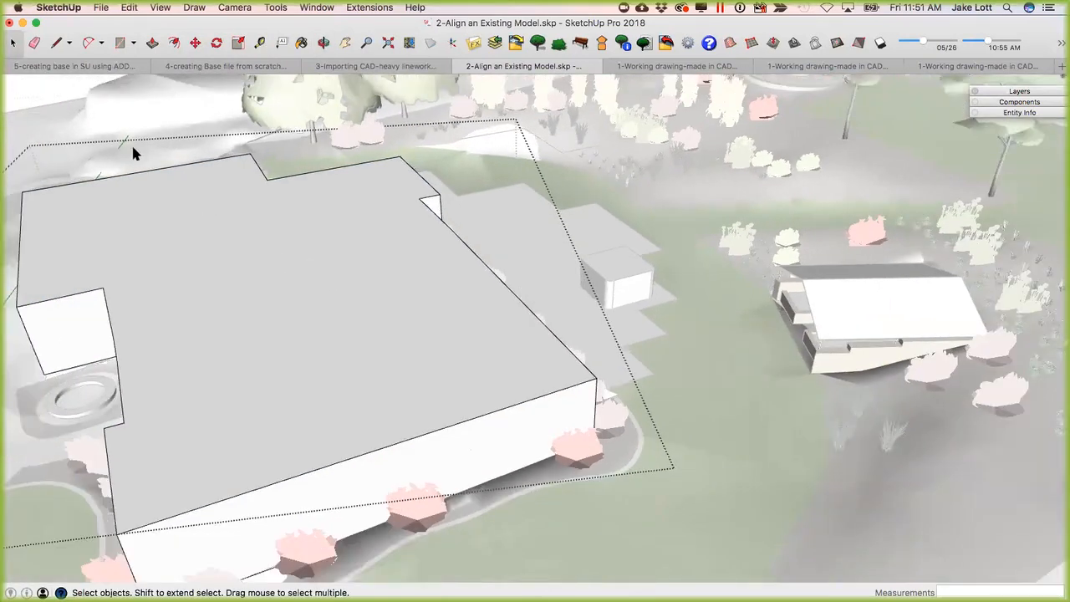
scroll(52, 87, "down", 8)
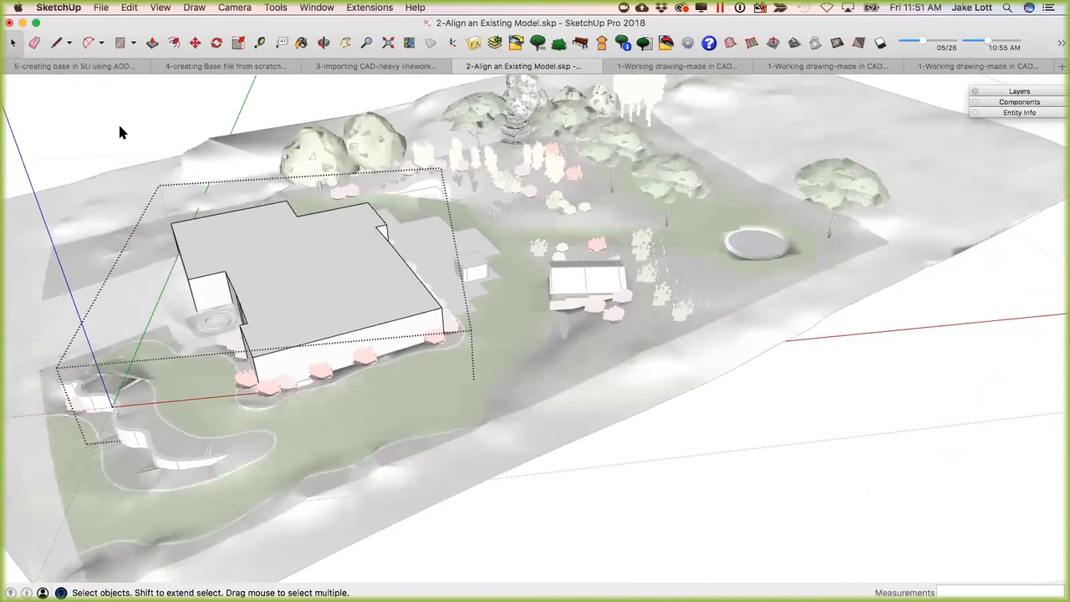
left_click(120, 127)
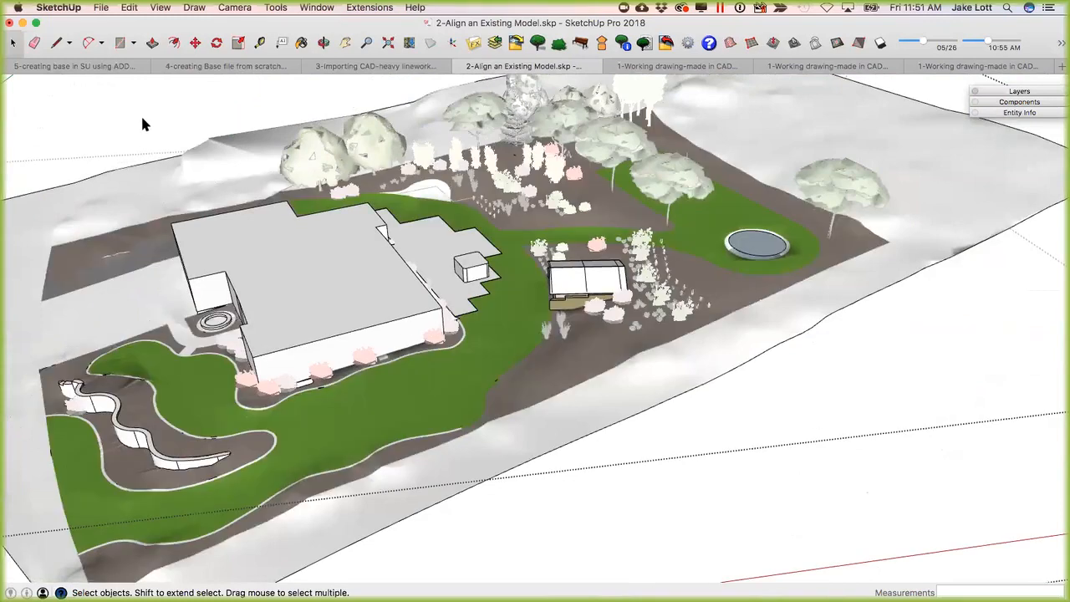
Switch to F/X CAD and place matching Miscanthus sinensis shrubs inside the house footprint in two clusters of three.
key("super+Tab")
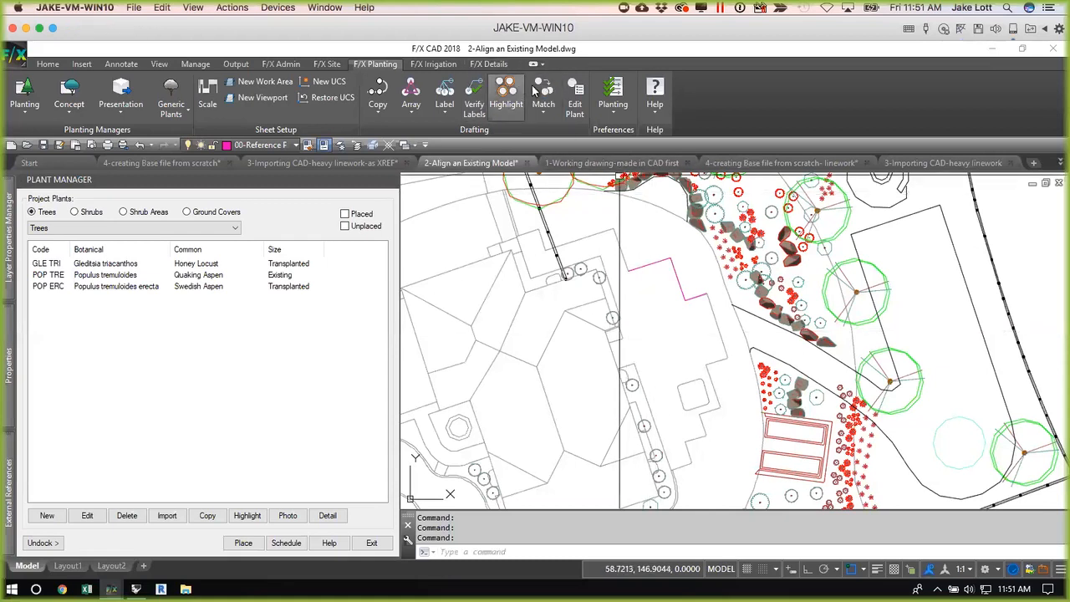
left_click(715, 212)
left_click(615, 315)
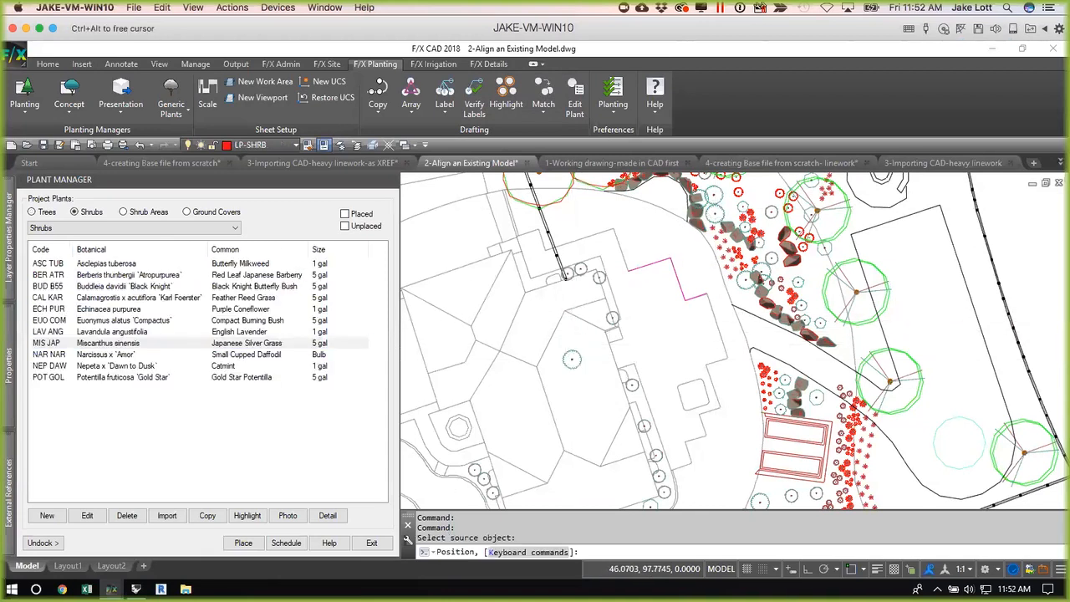
scroll(567, 372, "up", 3)
left_click(599, 325)
left_click(561, 339)
scroll(499, 243, "down", 2)
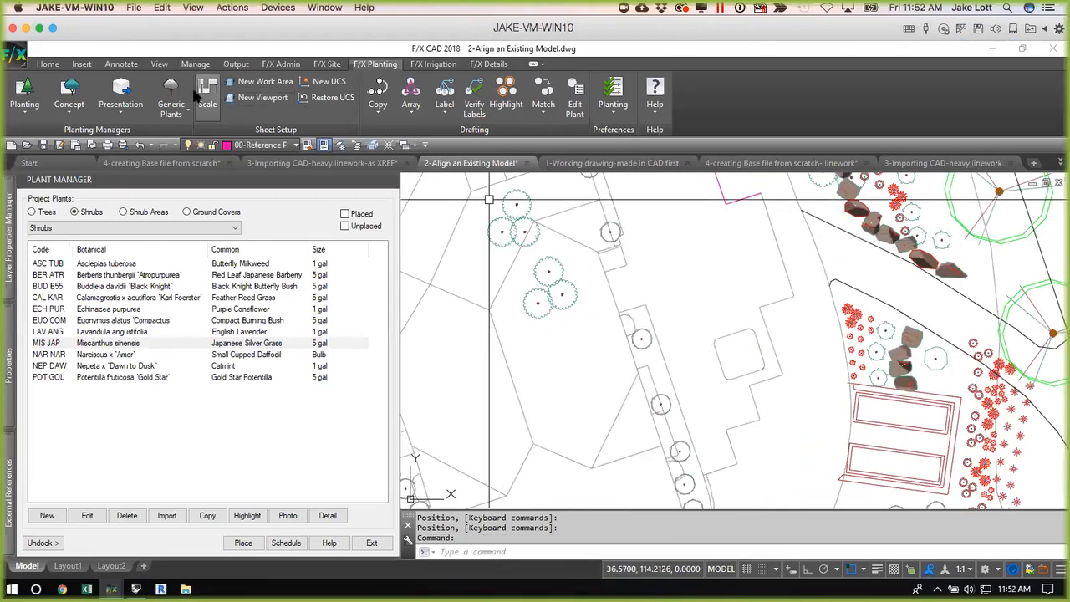
Export the updated plant placement to SketchUp.
left_click(120, 94)
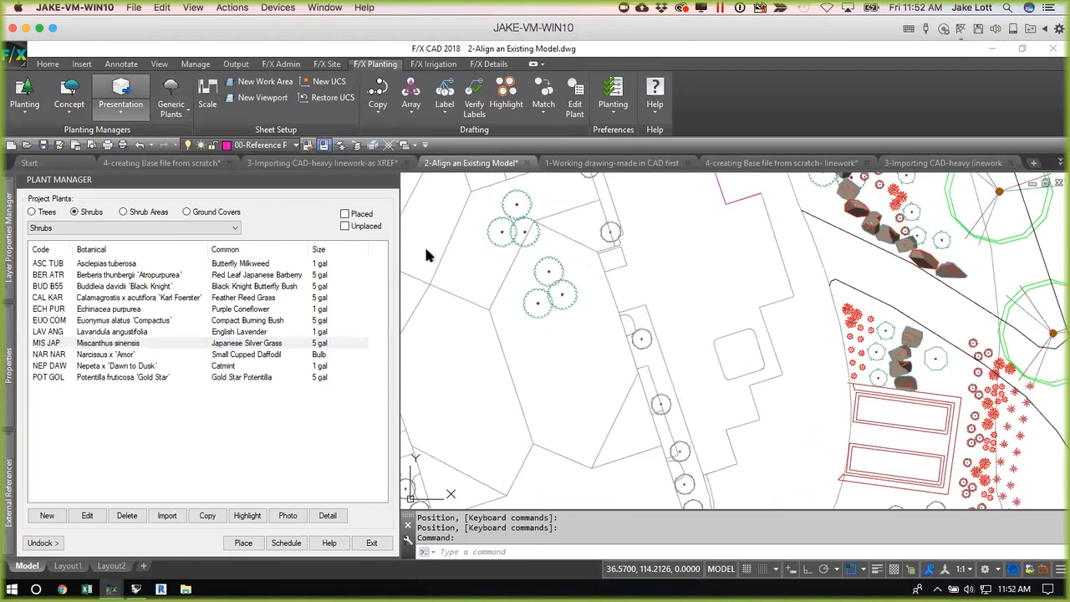
left_click(464, 300)
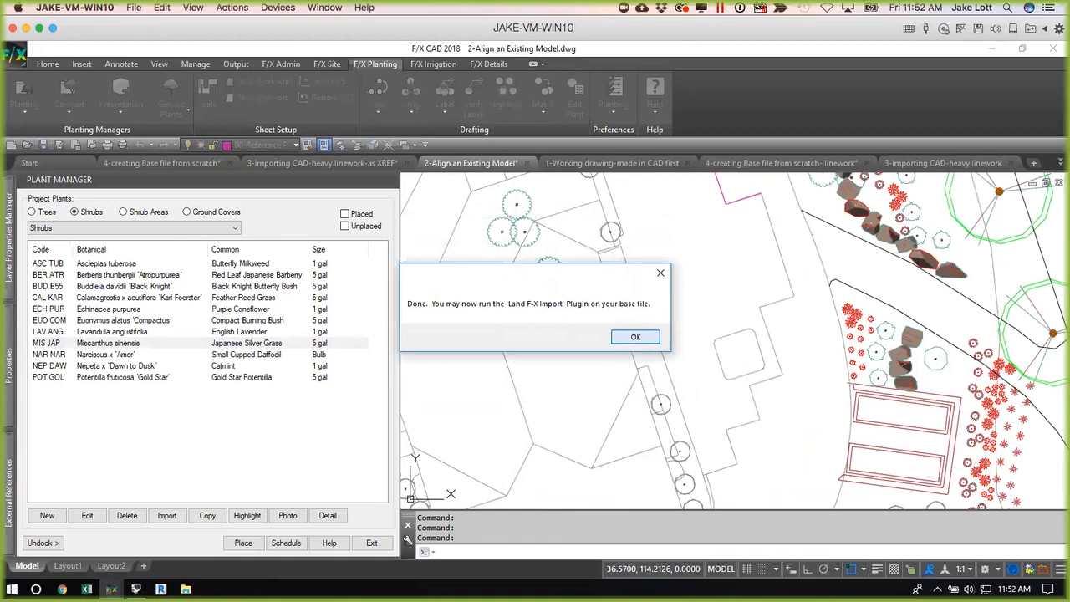
left_click(628, 335)
Switch to SketchUp, close the open group, and import the updated plants, deleting the existing plant objects first.
key("super+Tab")
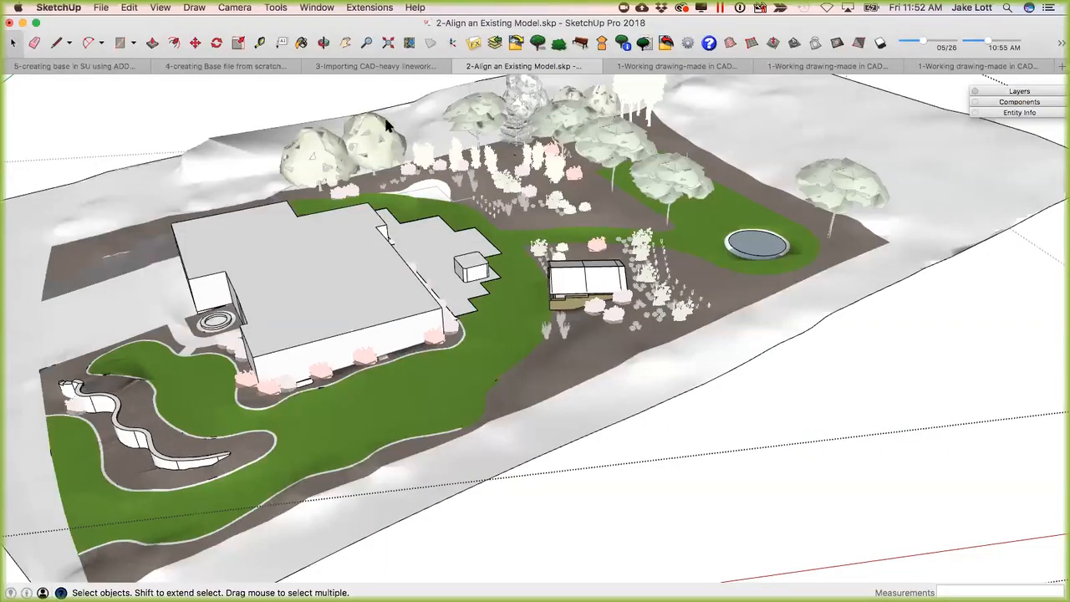
right_click(297, 87)
left_click(316, 99)
left_click(515, 43)
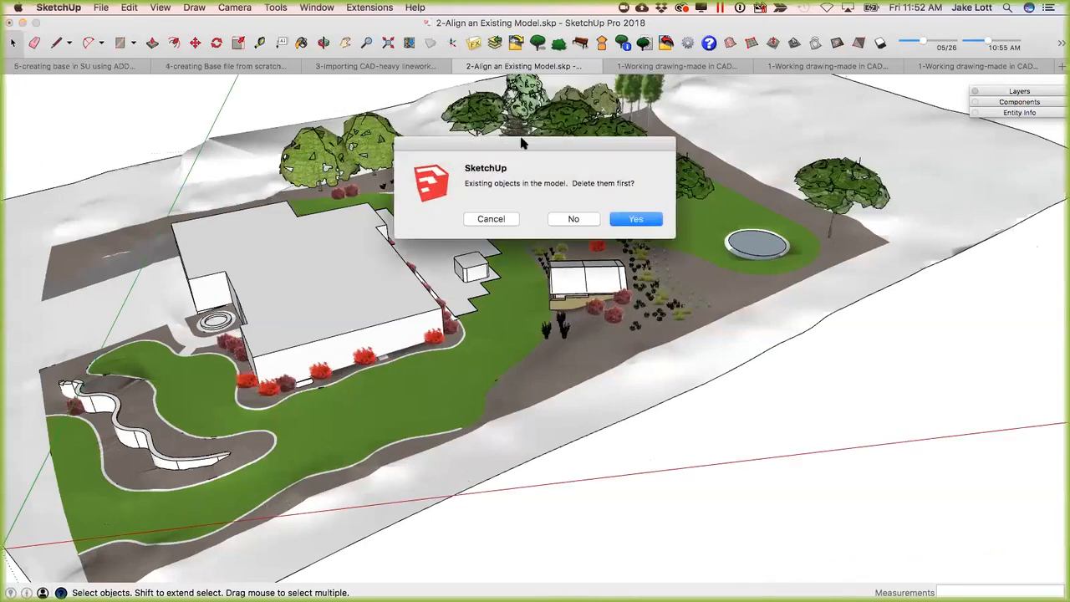
left_click(631, 218)
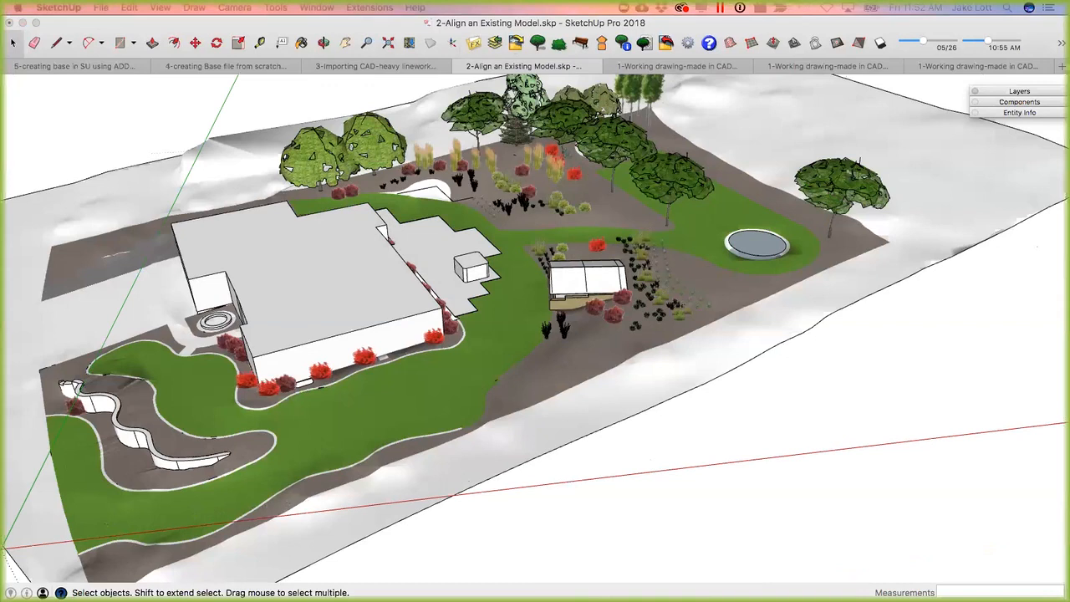
Select the house and site model and turn on X-ray display to see through the walls and roof.
left_click(334, 253)
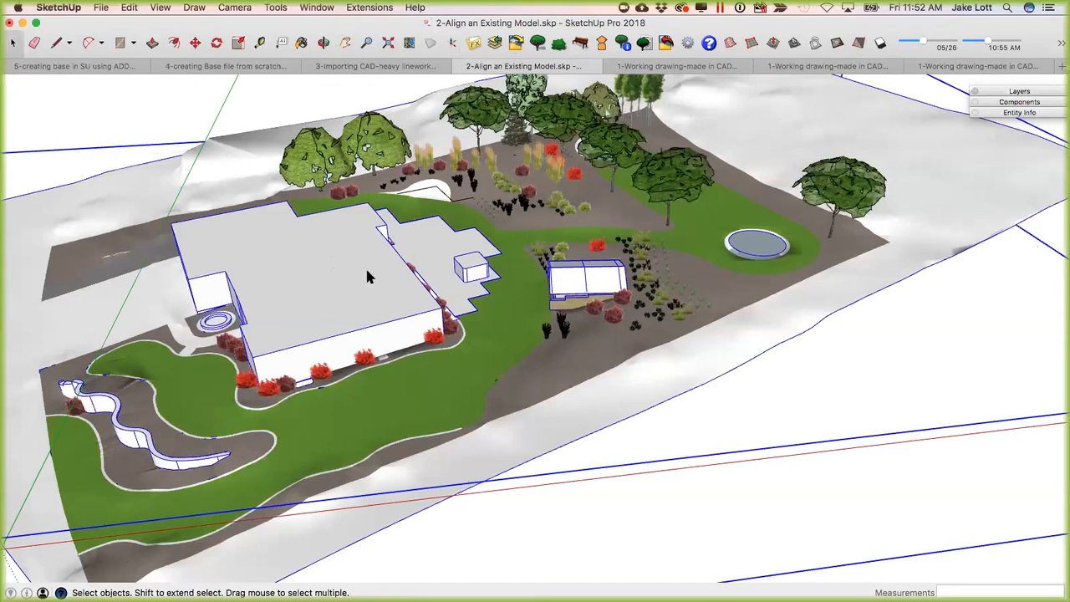
scroll(368, 267, "up", 2)
scroll(377, 284, "up", 3)
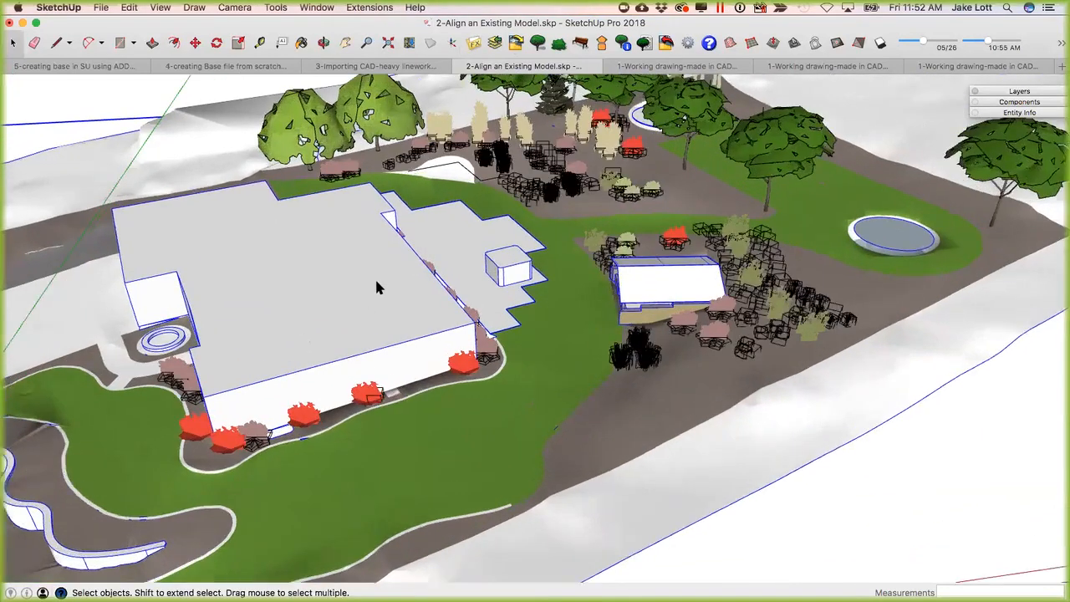
scroll(364, 285, "down", 5)
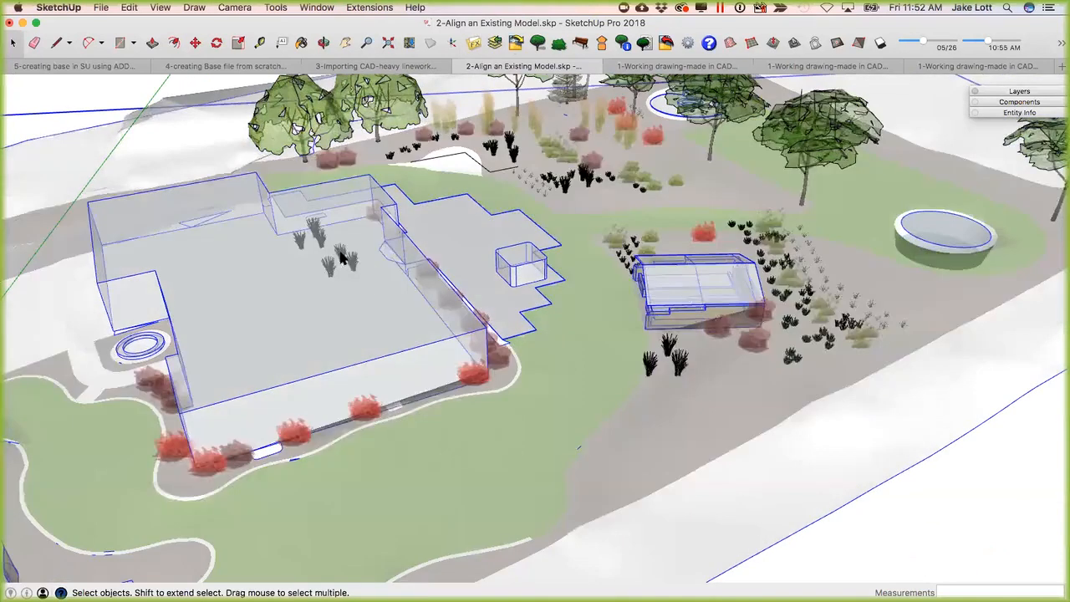
Examine the newly imported grasses inside the house and how they sit on its floor.
scroll(326, 264, "up", 4)
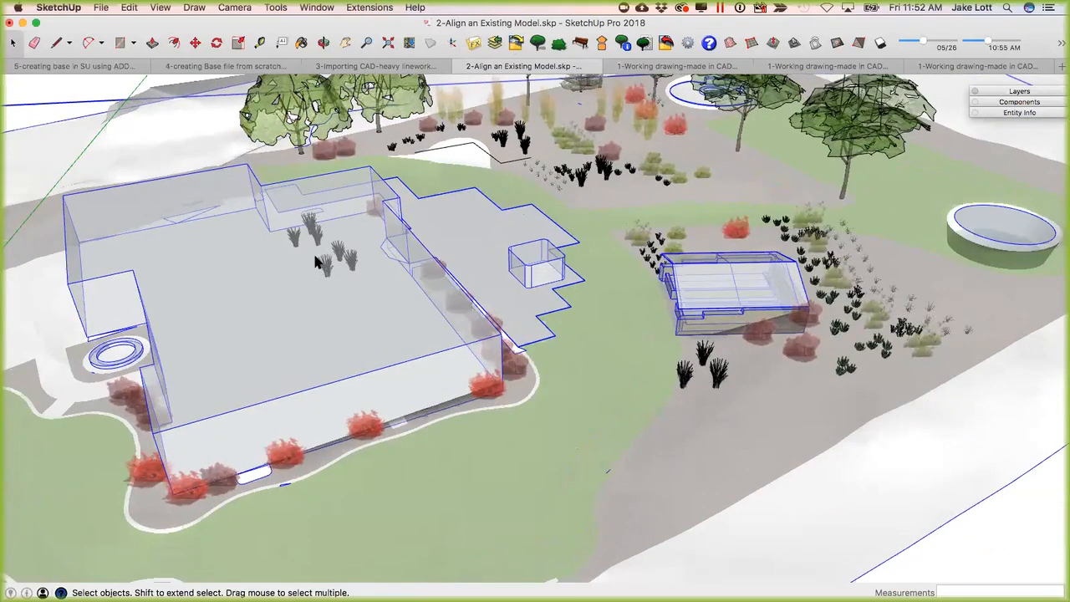
scroll(316, 264, "up", 1)
scroll(316, 266, "up", 1)
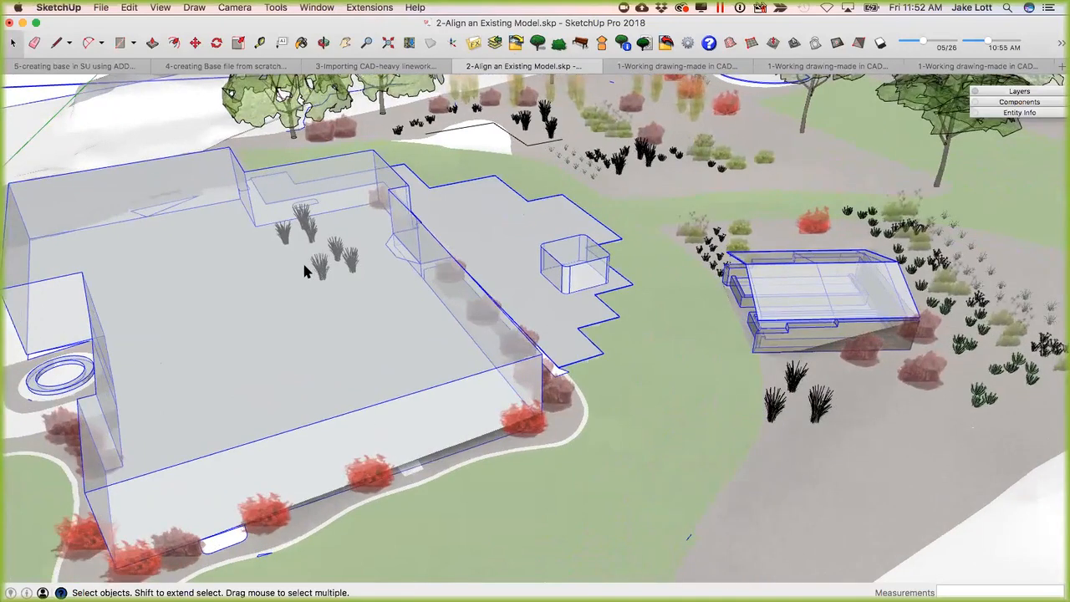
scroll(318, 266, "up", 1)
scroll(286, 226, "up", 4)
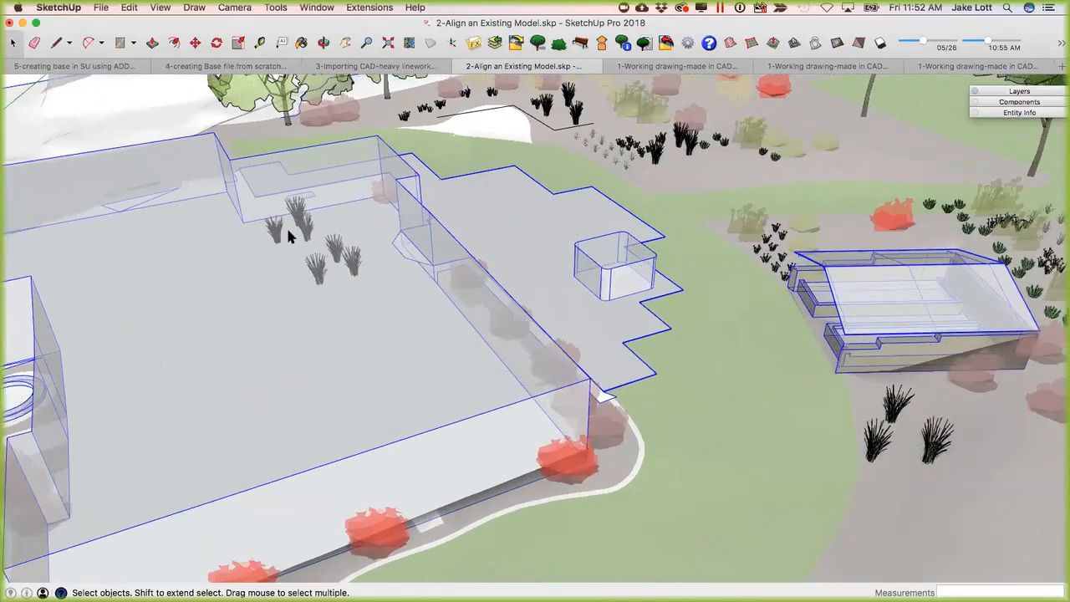
scroll(322, 255, "up", 5)
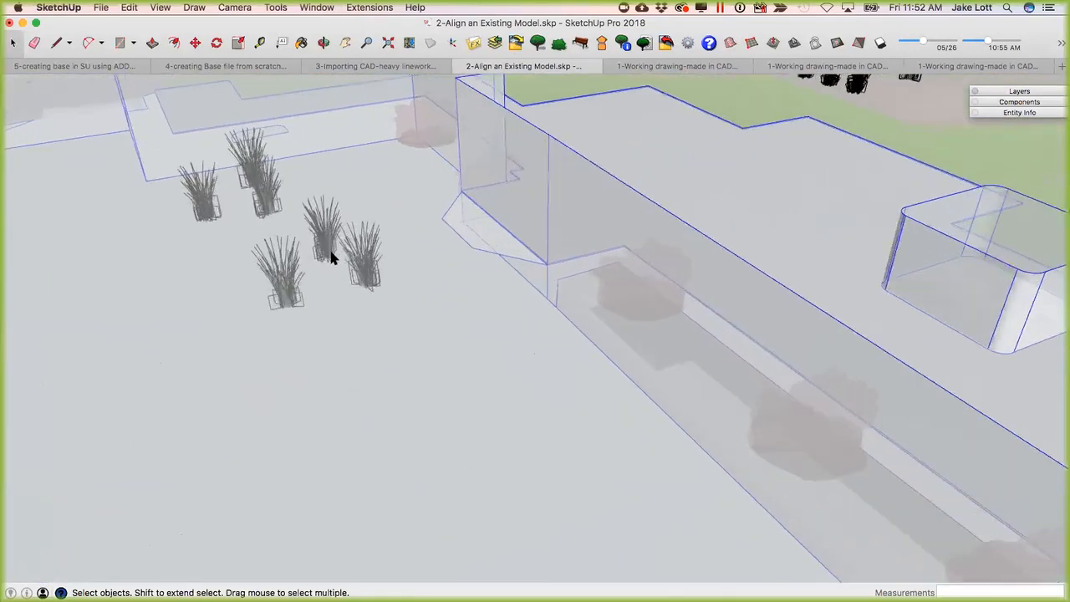
mouse_move(335, 291)
middle_mouse_down()
mouse_move(270, 220)
mouse_move(263, 172)
mouse_move(341, 314)
mouse_move(477, 398)
middle_mouse_up()
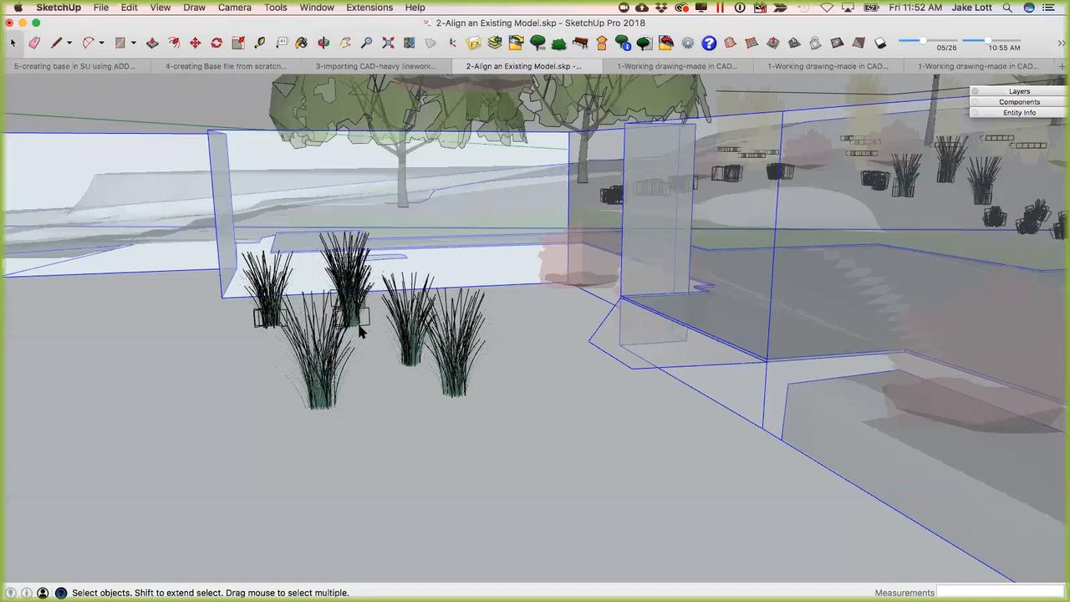
middle_click_drag(322, 355, 627, 136)
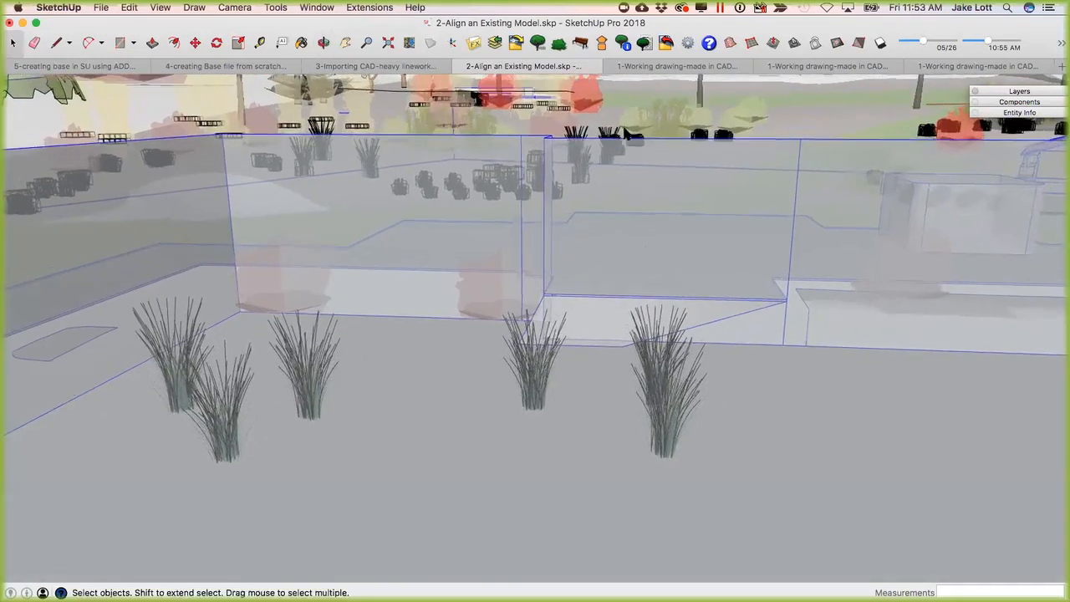
scroll(638, 76, "down", 5)
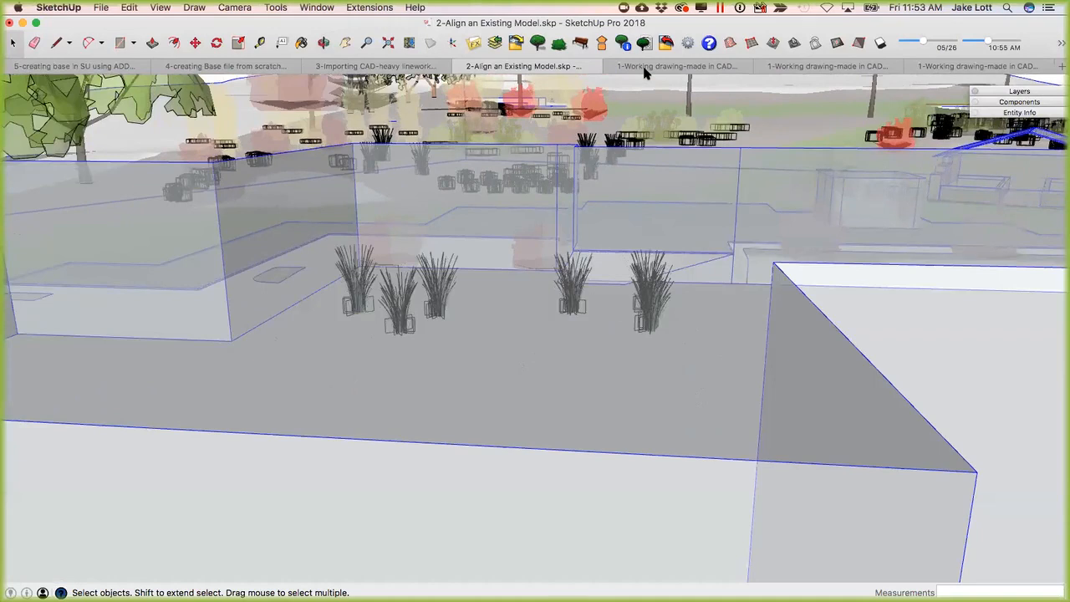
scroll(644, 74, "down", 3)
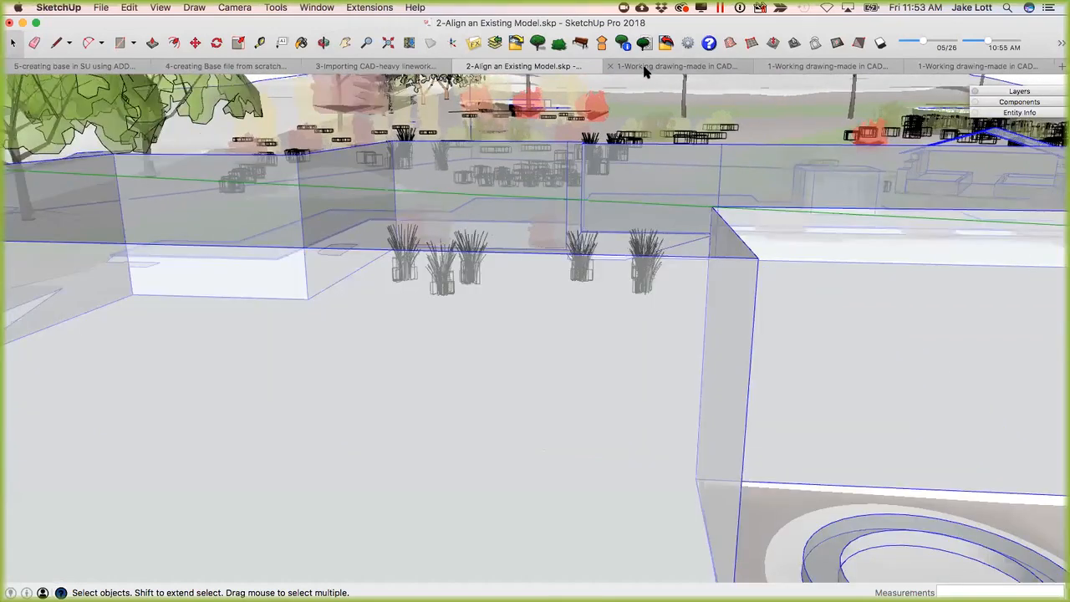
Bring up SketchUp's blank working-drawing model, and switch to F/X CAD's "1-Working drawing-made in CAD first" drawing at its UCS origin.
left_click(644, 67)
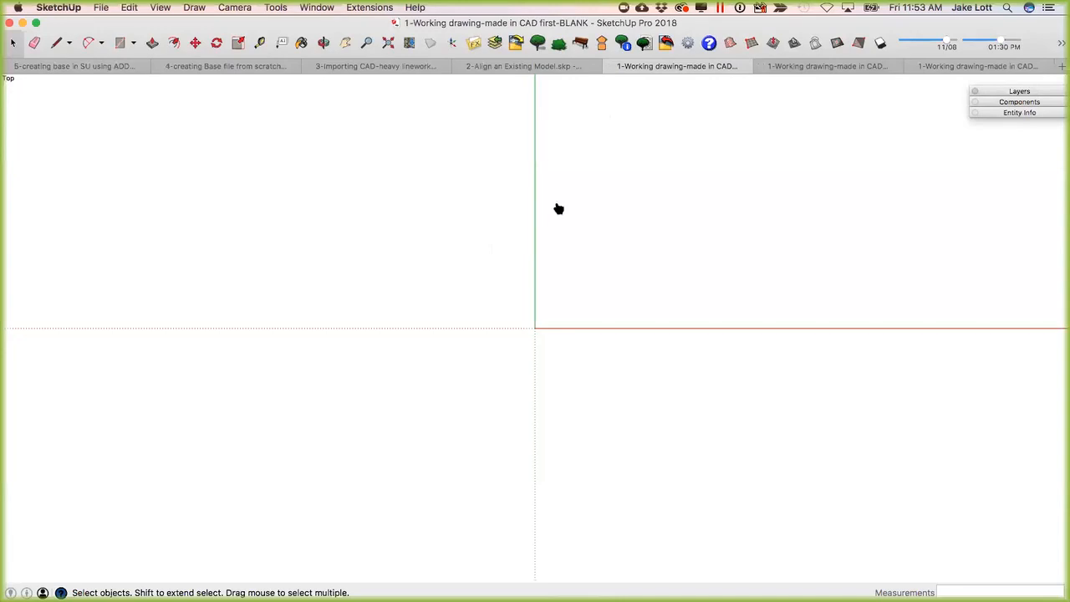
key("super+Tab")
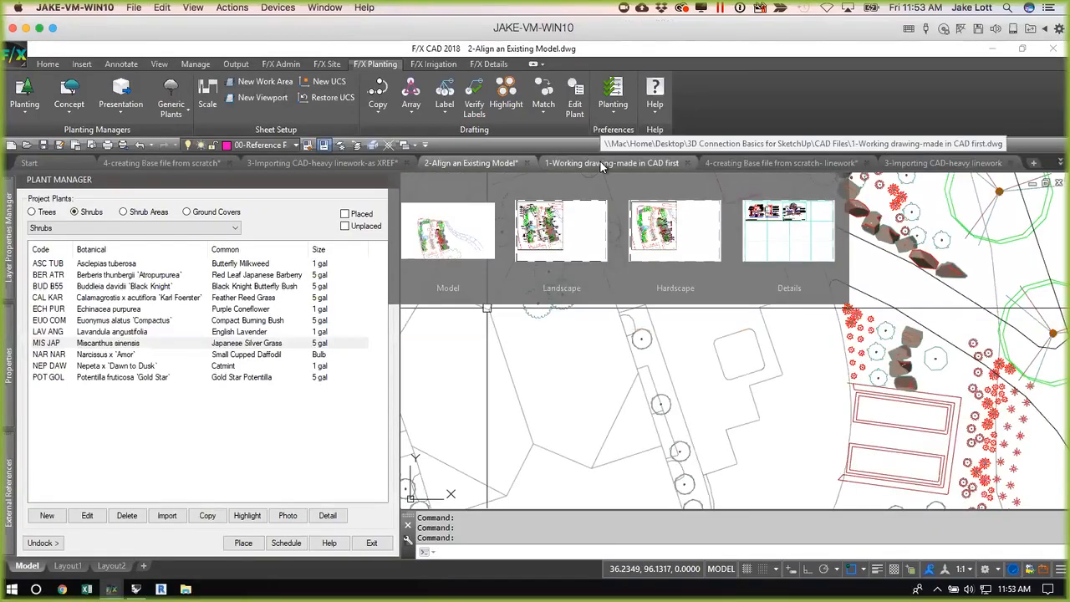
left_click(600, 163)
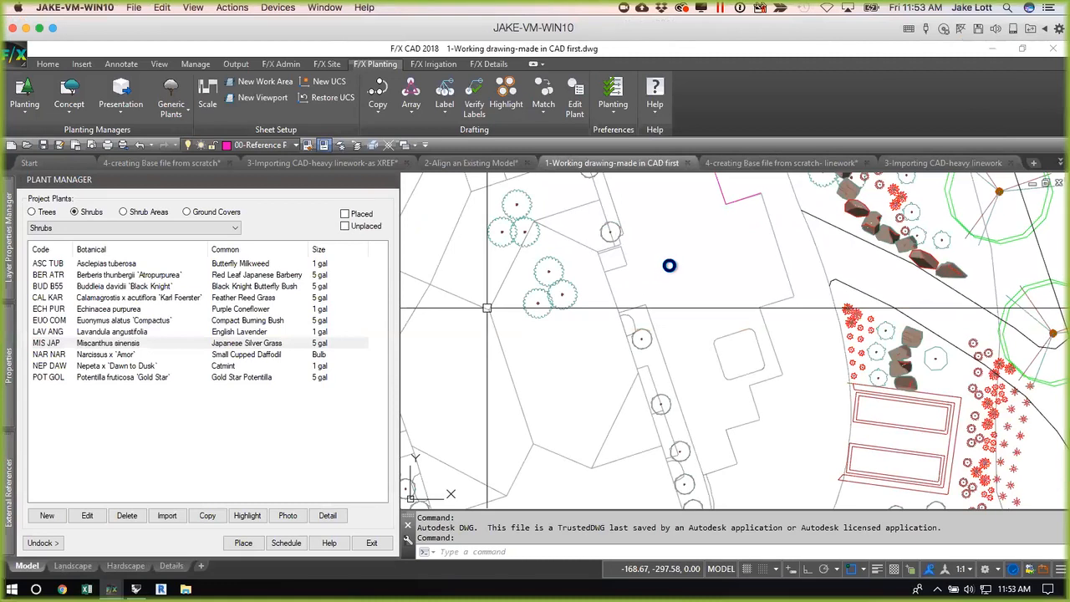
scroll(661, 267, "down", 6)
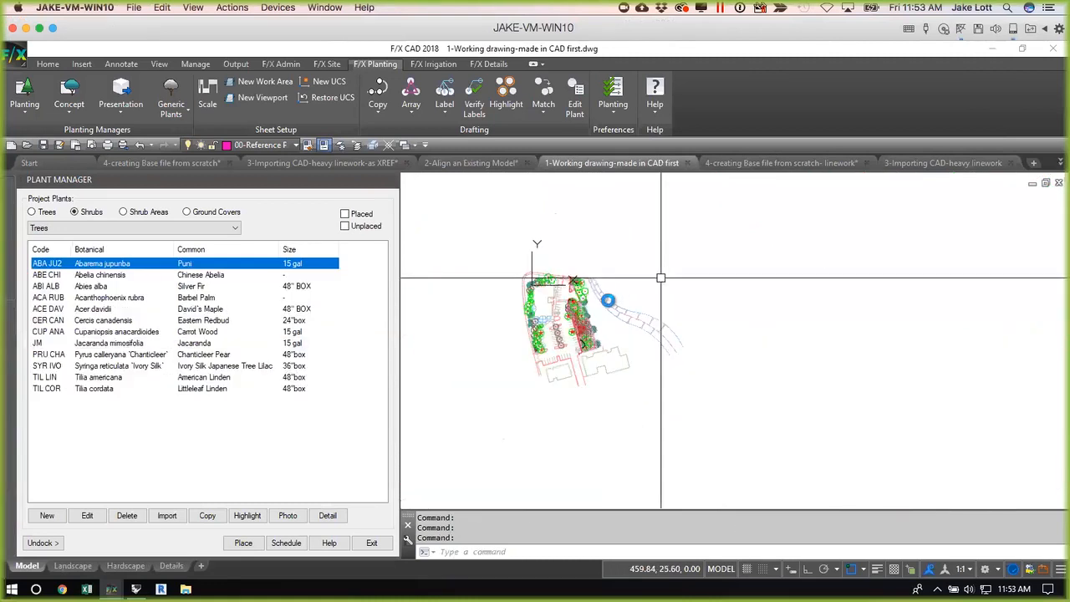
scroll(585, 318, "up", 6)
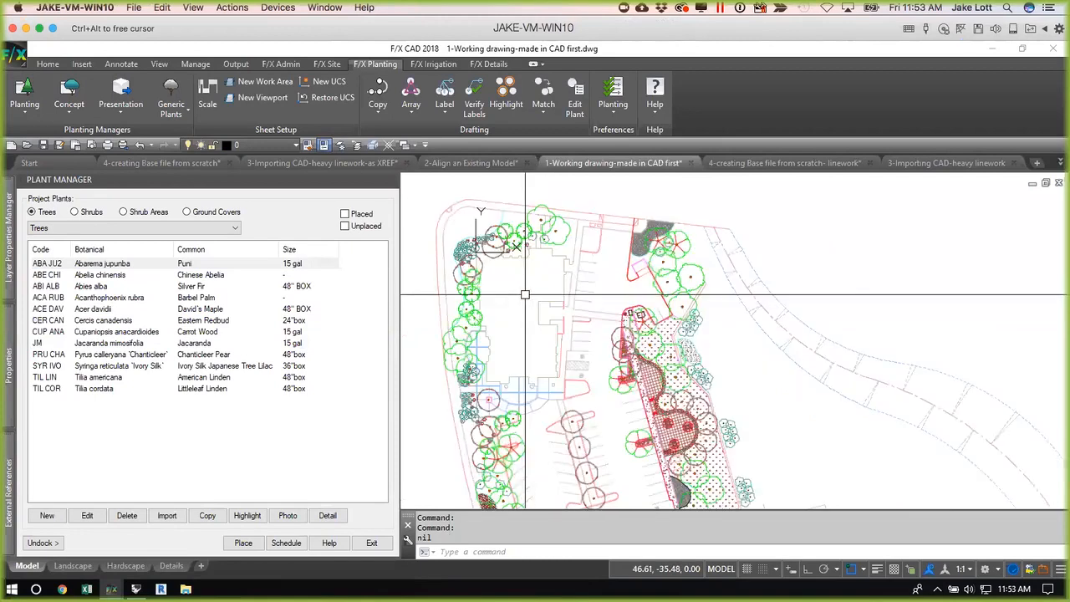
mouse_move(569, 362)
middle_mouse_down()
mouse_move(674, 437)
mouse_move(713, 412)
middle_mouse_up()
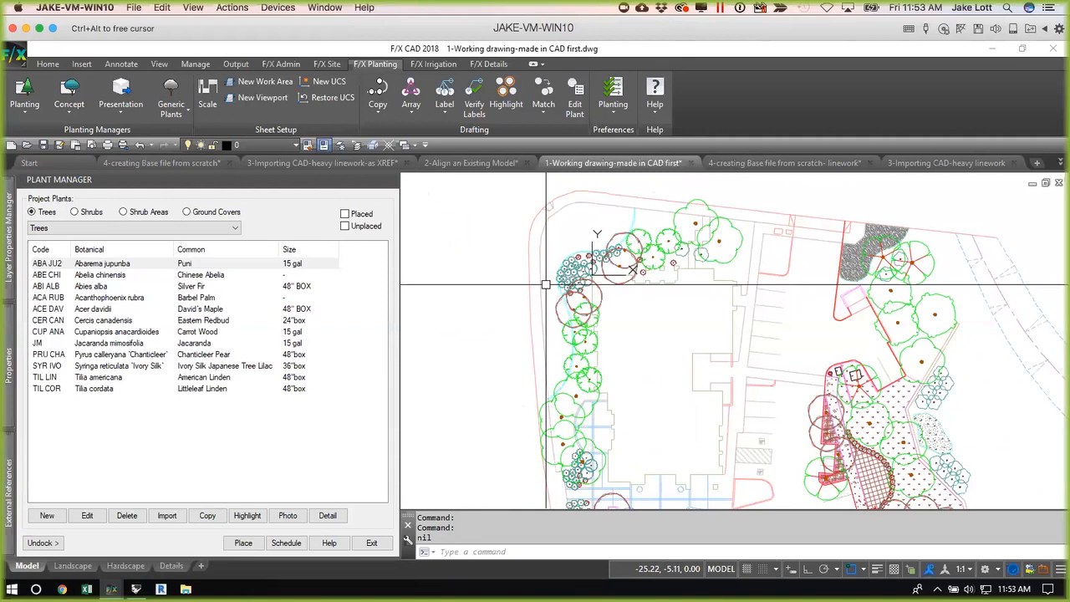
Check the CAD drawing's length type, precision and insertion scale units in the drawing units settings.
scroll(729, 288, "down", 3)
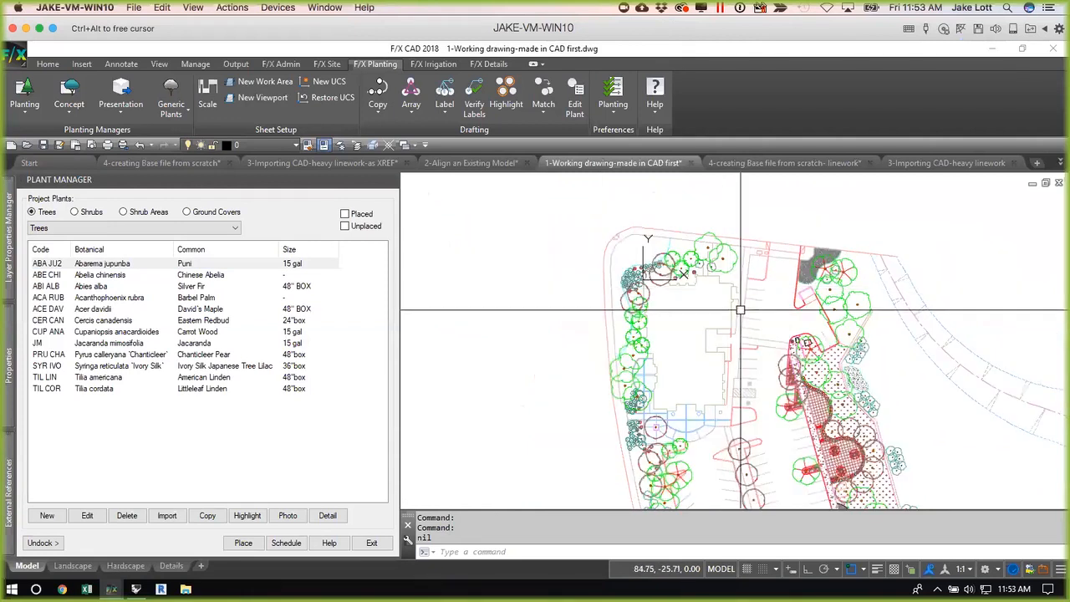
scroll(741, 310, "up", 3)
scroll(740, 311, "down", 3)
scroll(762, 345, "up", 3)
scroll(754, 343, "down", 3)
scroll(746, 341, "up", 3)
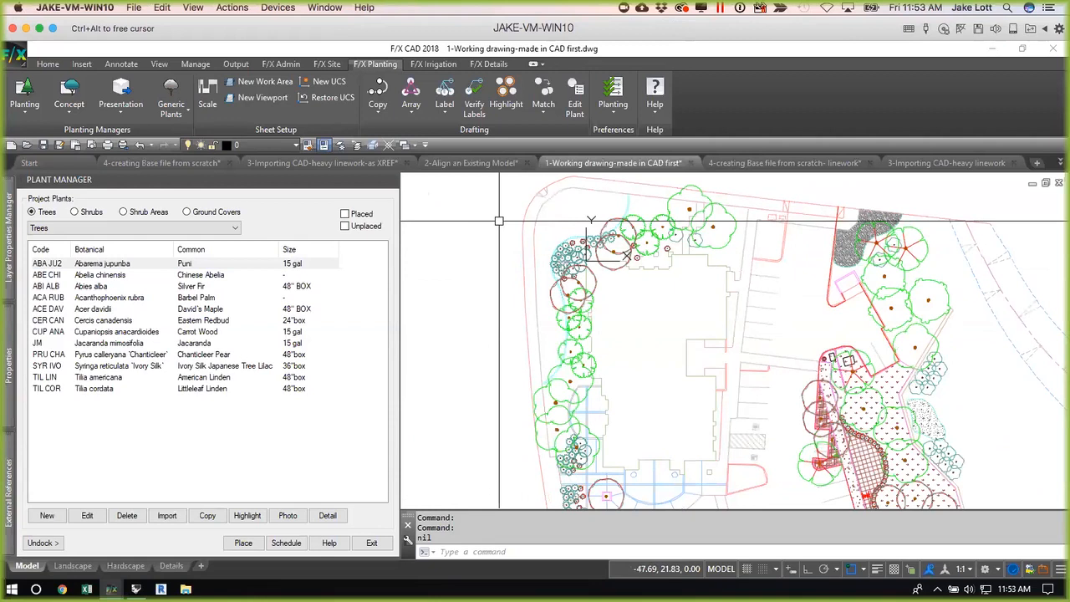
type("UN")
key("Return")
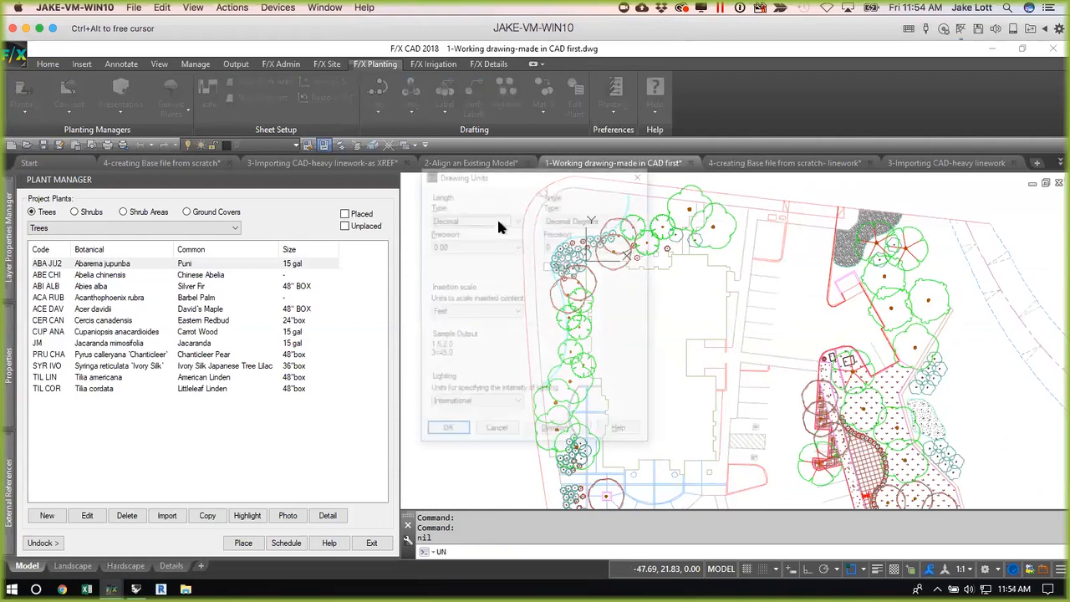
key("Tab")
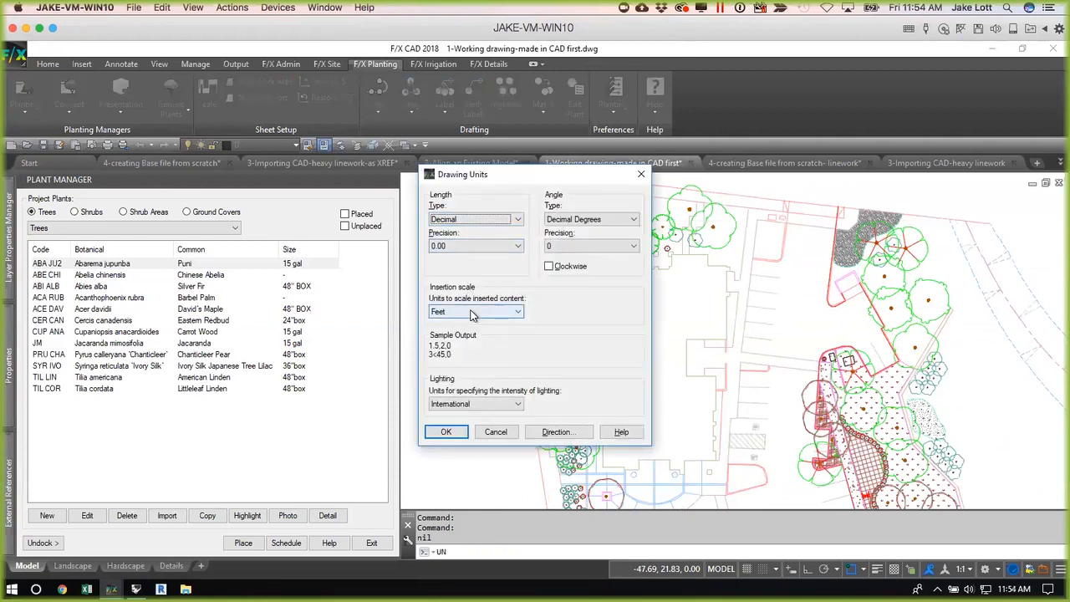
key("Return")
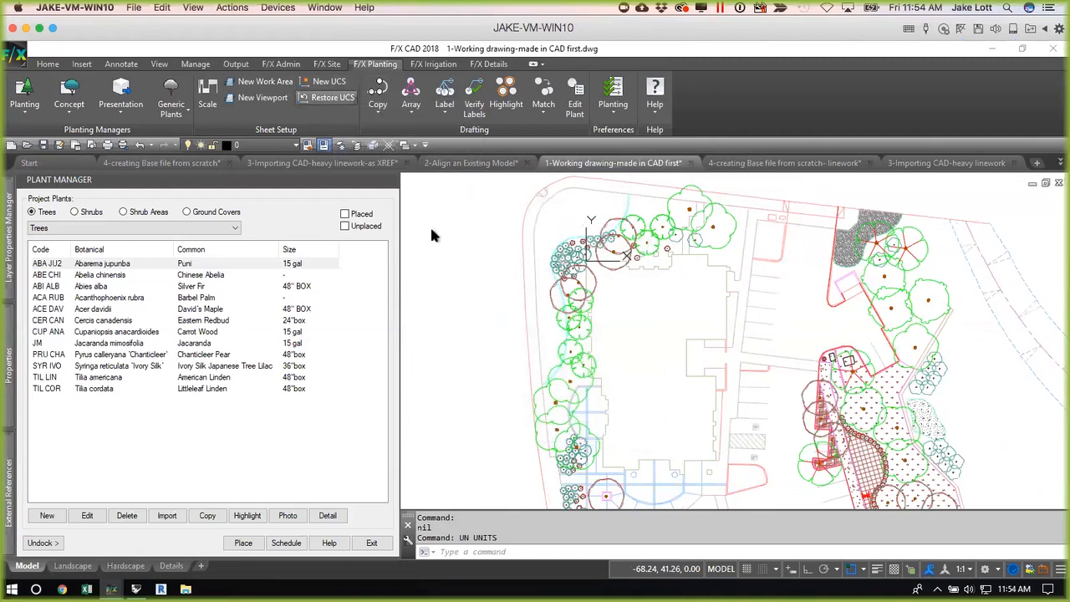
Restore the saved SketchUp UCS in the working drawing and check its origin at the building corner.
left_click(460, 260)
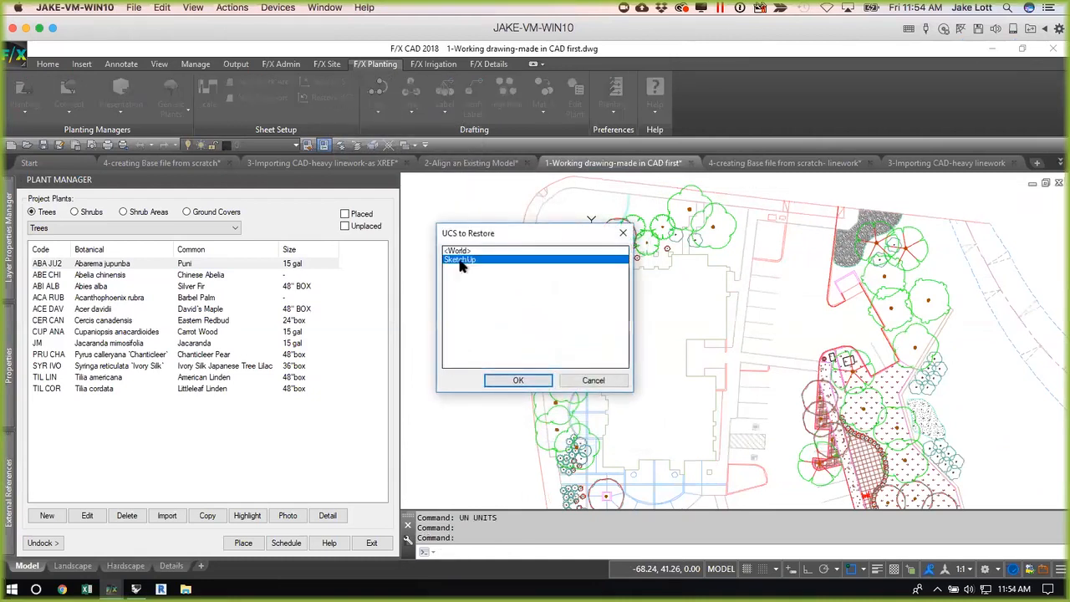
left_click(512, 380)
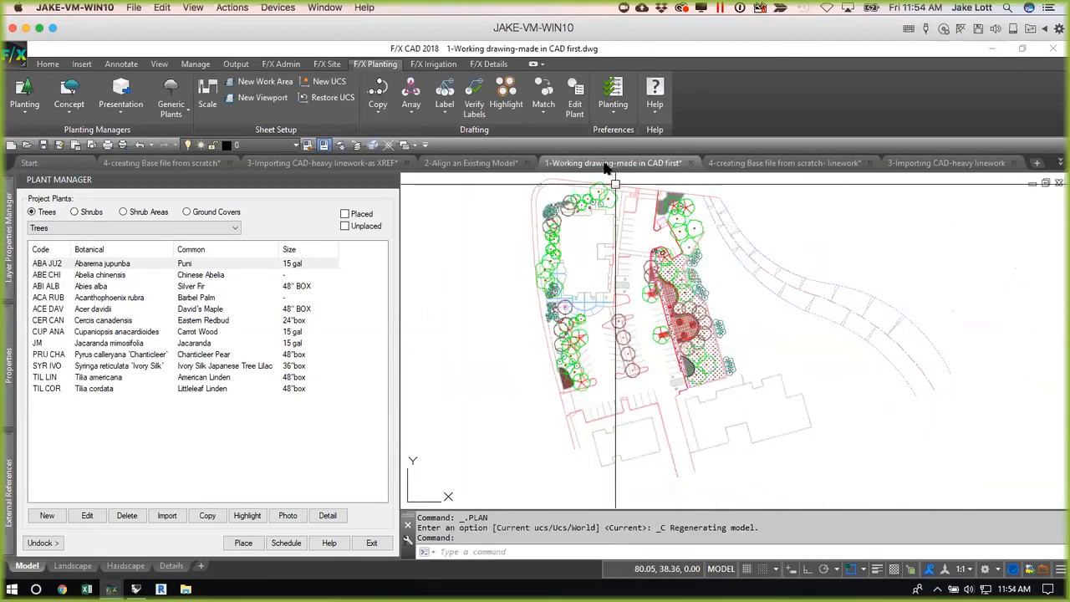
scroll(588, 177, "up", 5)
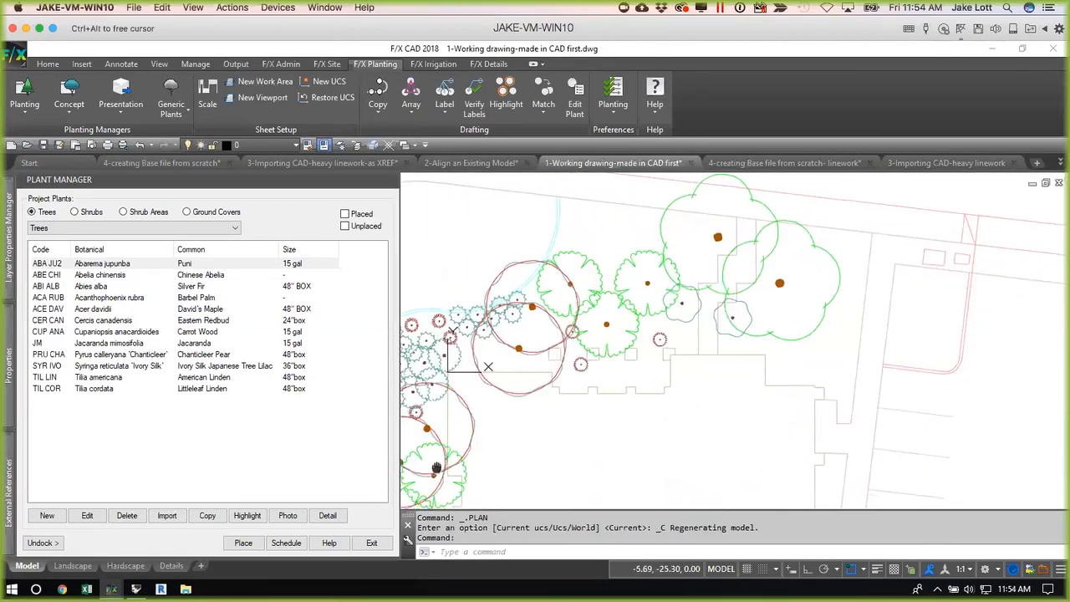
middle_click_drag(435, 471, 496, 422)
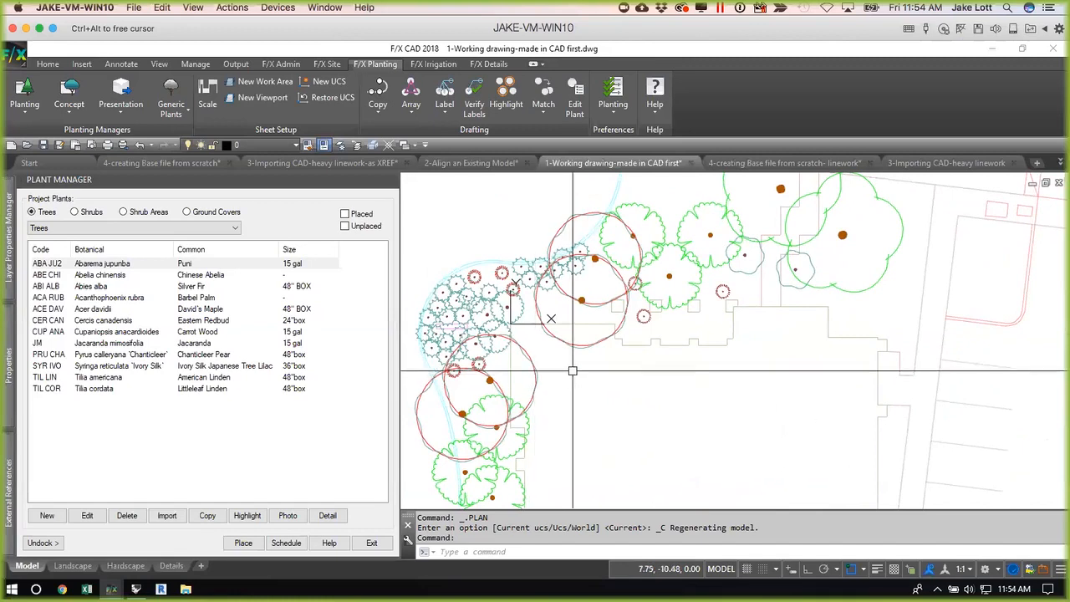
scroll(632, 375, "down", 2)
scroll(632, 376, "down", 3)
mouse_move(643, 212)
middle_mouse_down()
mouse_move(623, 278)
mouse_move(600, 210)
mouse_move(607, 247)
middle_mouse_up()
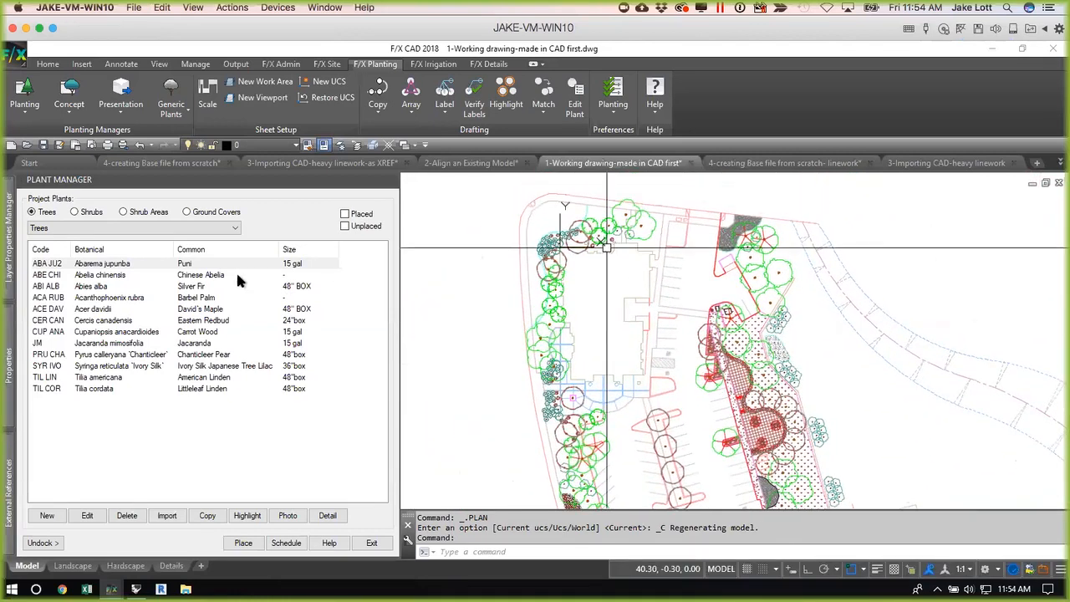
Freeze all layers in the Planting layer filter so that only the linework shows.
left_click(10, 266)
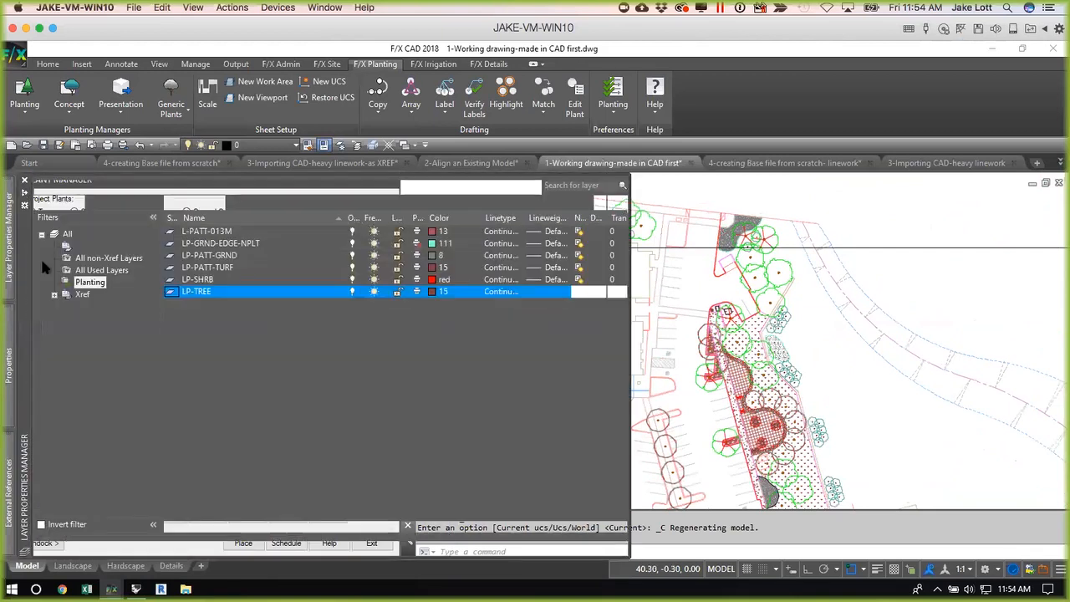
right_click(92, 284)
mouse_move(143, 292)
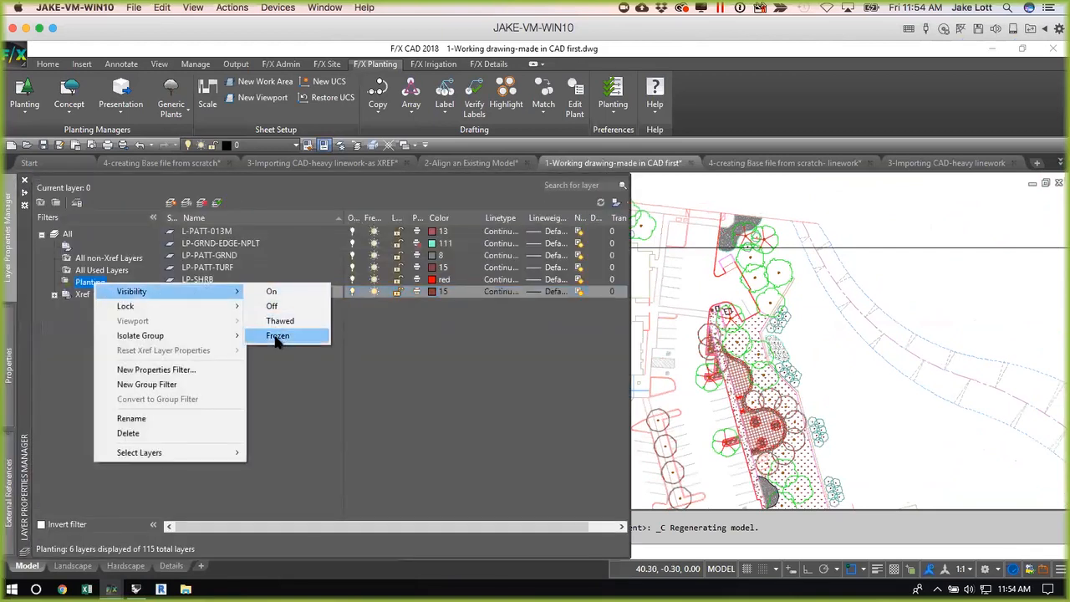
left_click(278, 337)
mouse_move(776, 369)
middle_mouse_down()
mouse_move(915, 364)
mouse_move(840, 425)
middle_mouse_up()
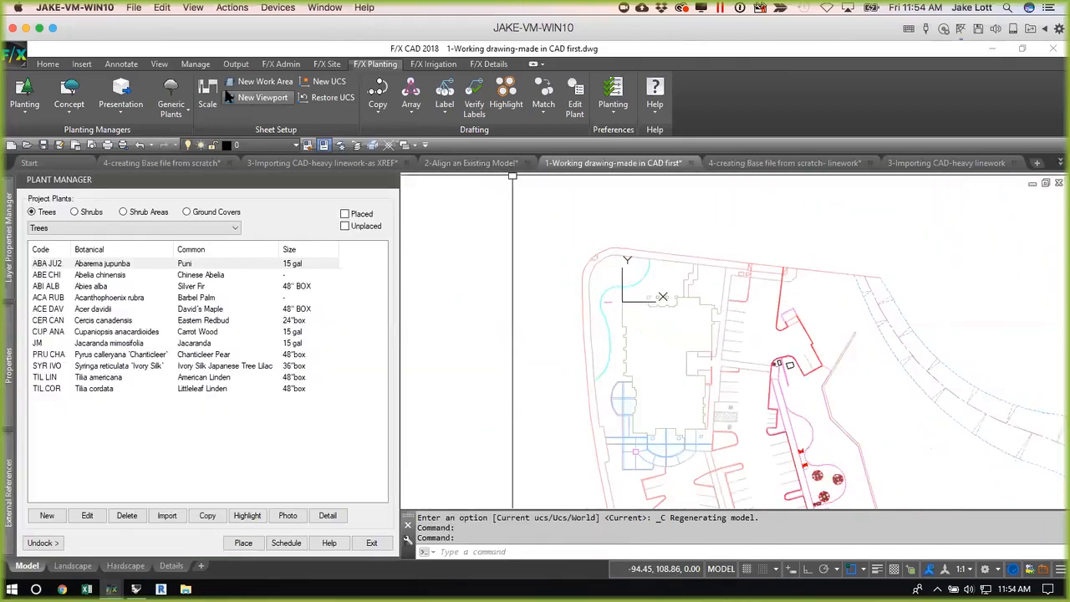
Send the linework layers C-PAVE, A-WALL, C-CURB and L-HEDR to SketchUp through the SketchUp Connection.
left_click(122, 93)
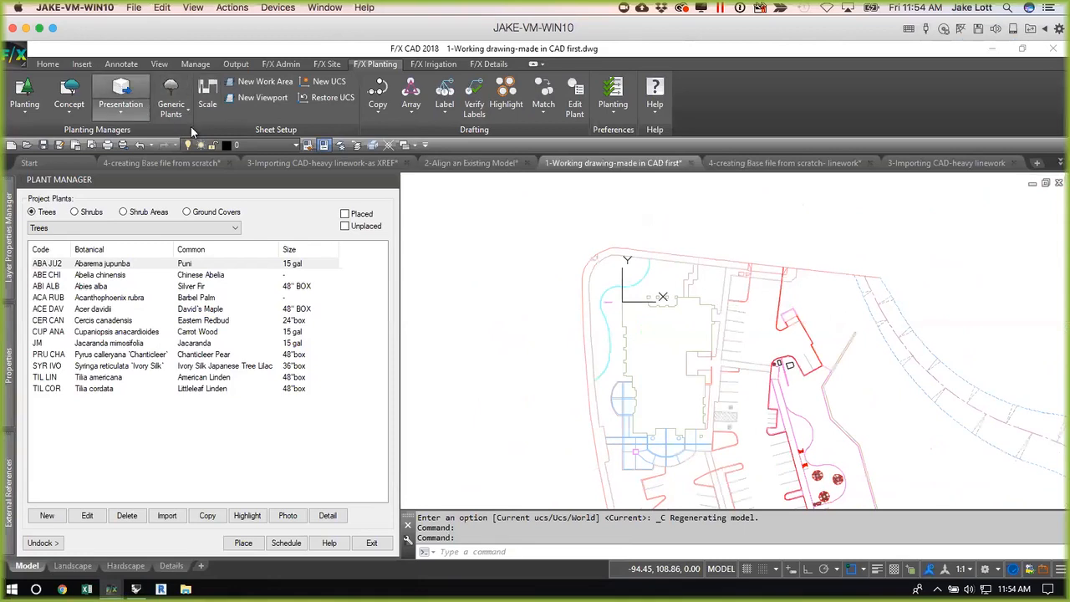
left_click(465, 257)
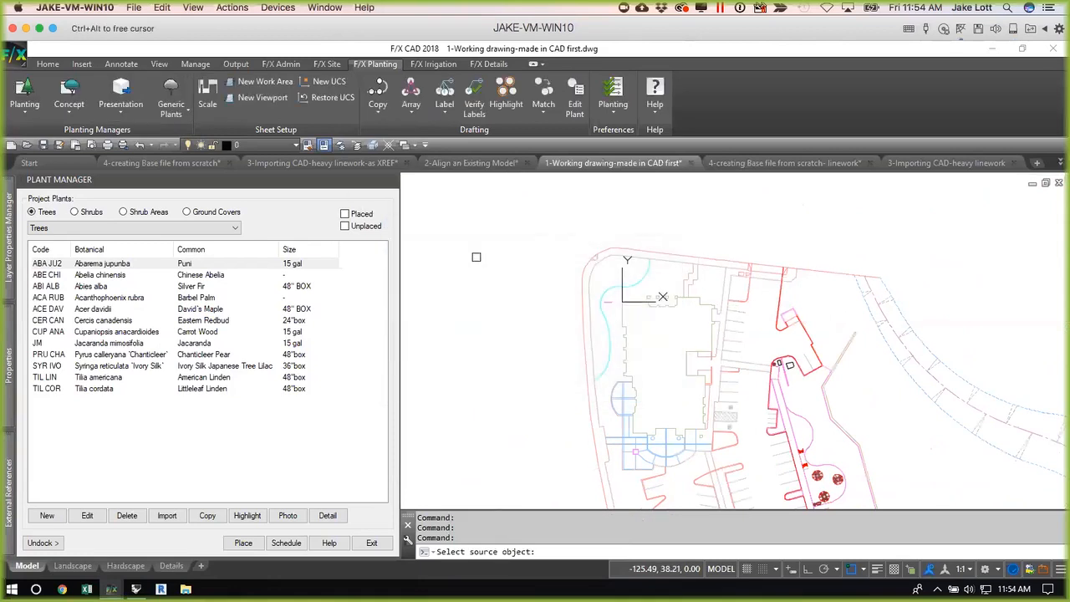
left_click(612, 258)
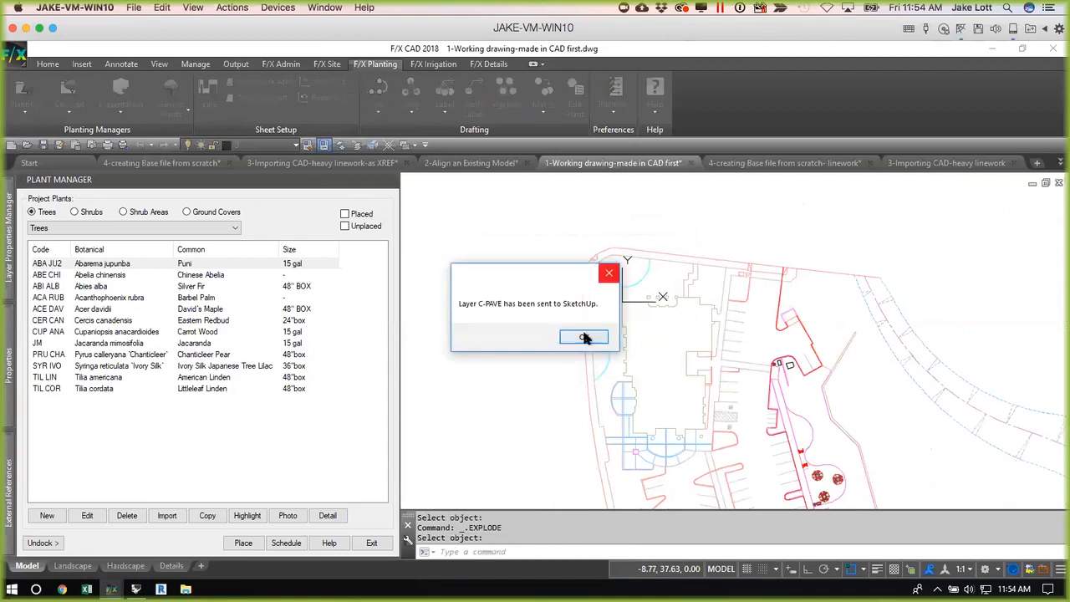
left_click(584, 338)
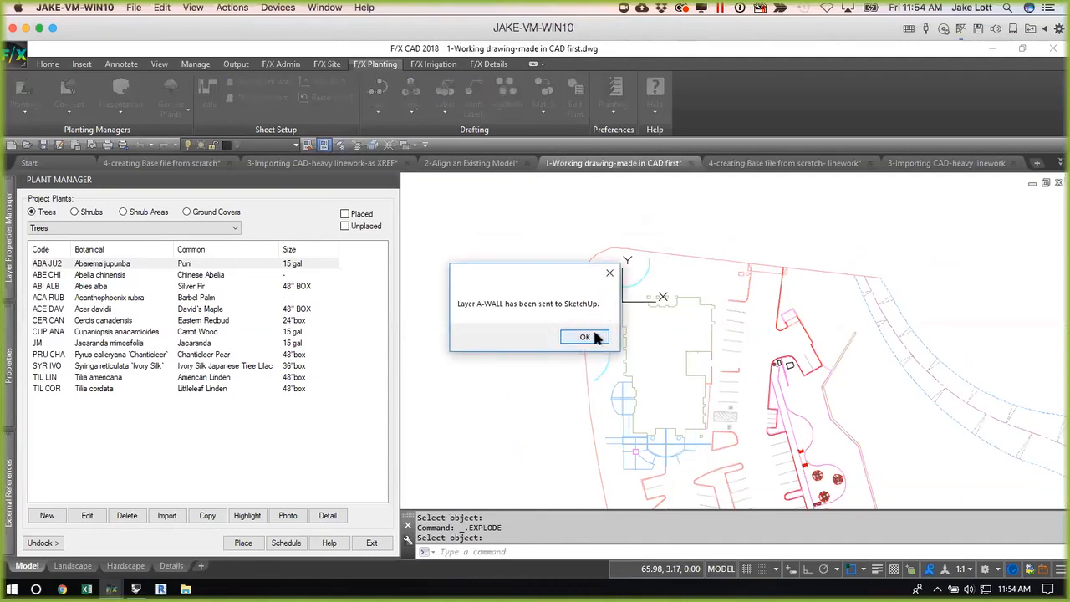
left_click(584, 338)
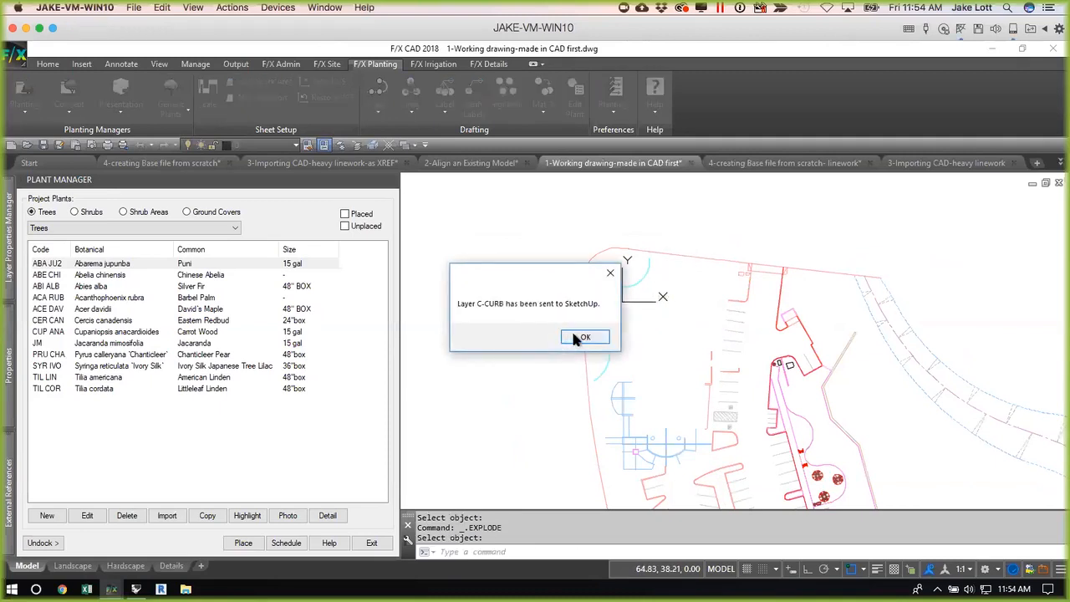
left_click(577, 337)
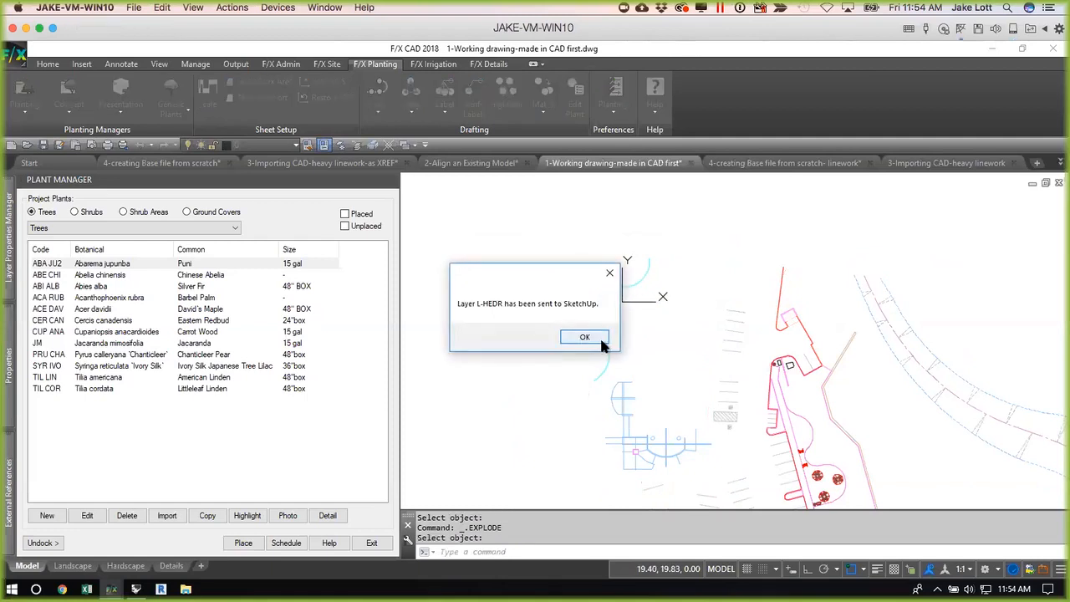
left_click(587, 337)
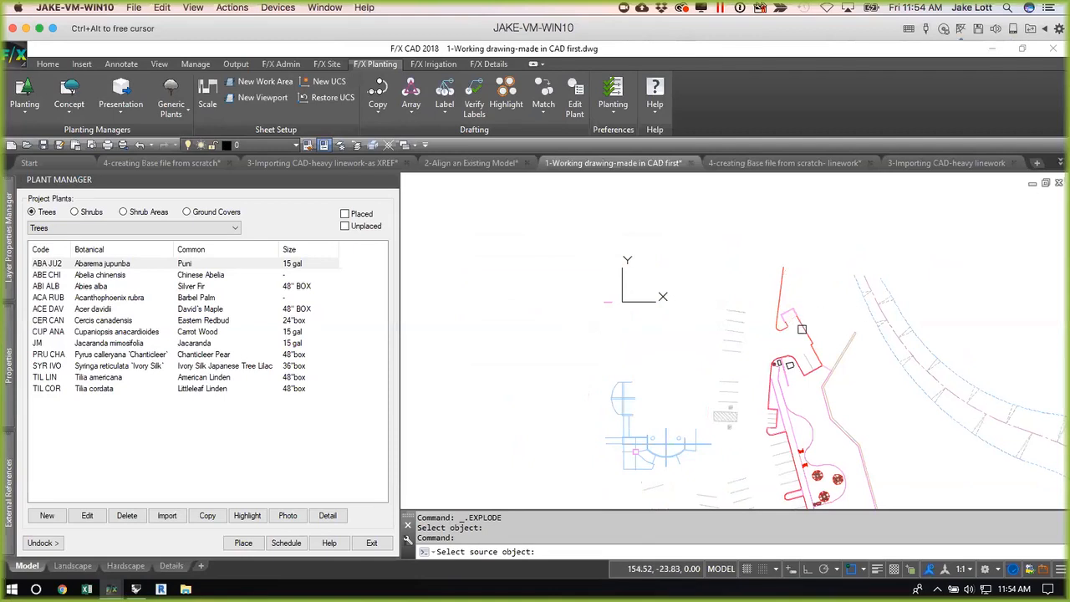
Send the layers L-S-P-CURB and L-BRDR-NPLT to SketchUp, and close the SketchUp Connection.
left_click(804, 330)
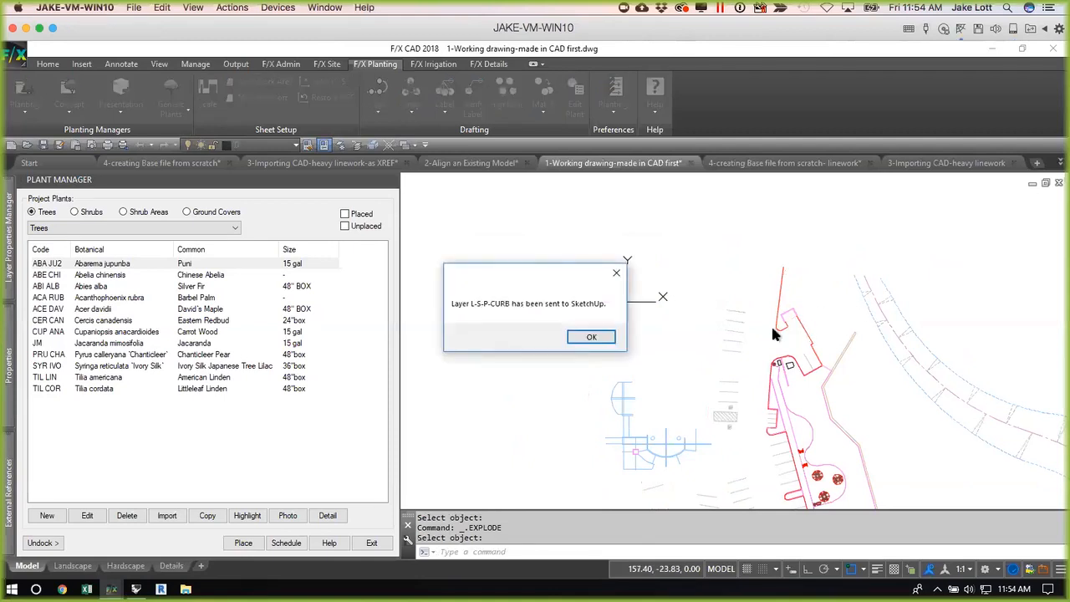
left_click(590, 337)
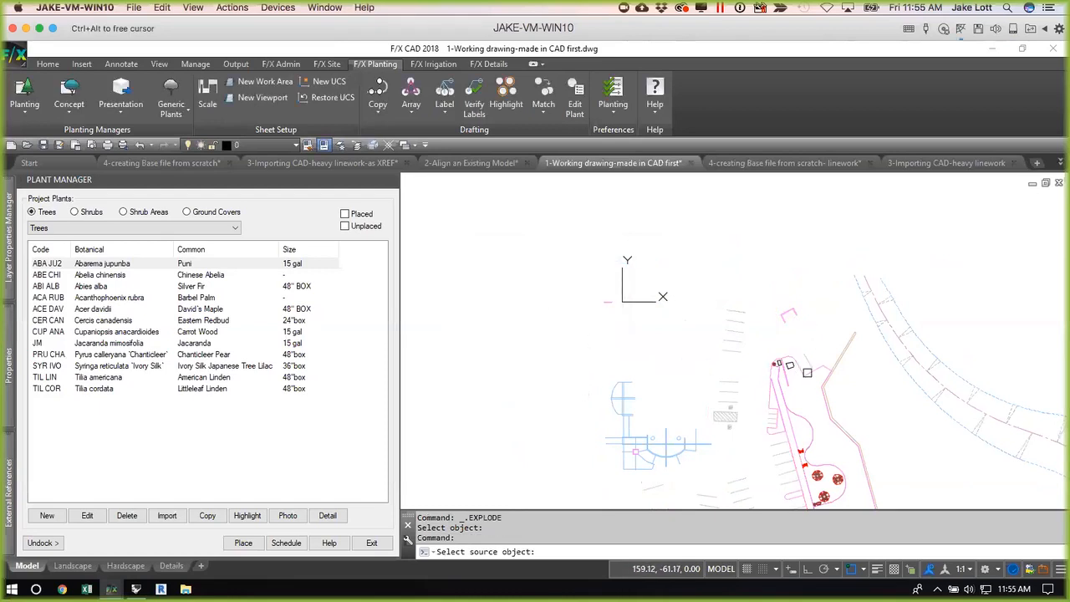
left_click(806, 370)
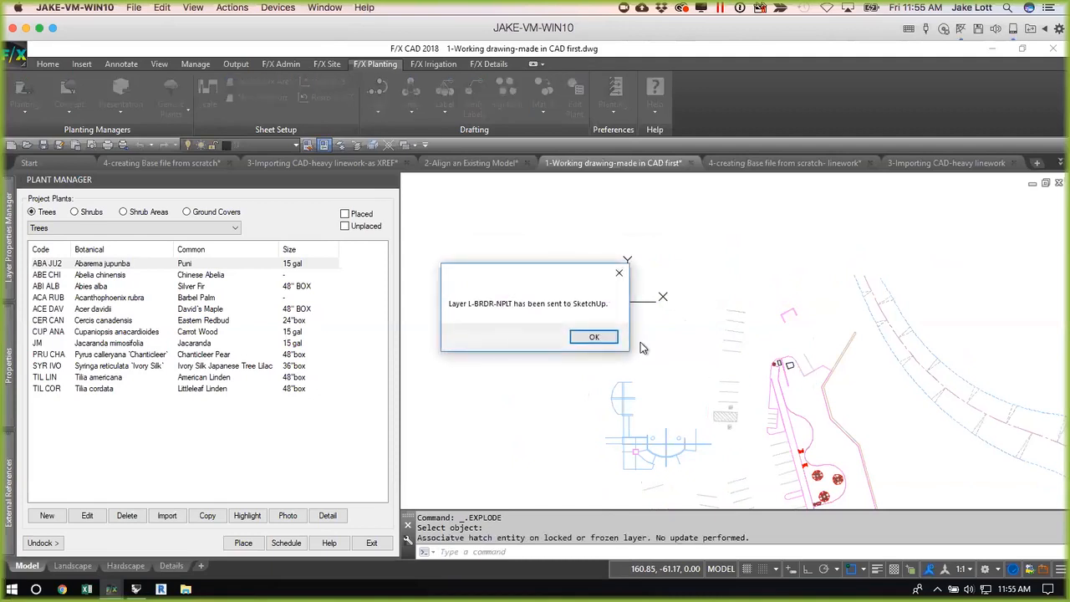
left_click(593, 338)
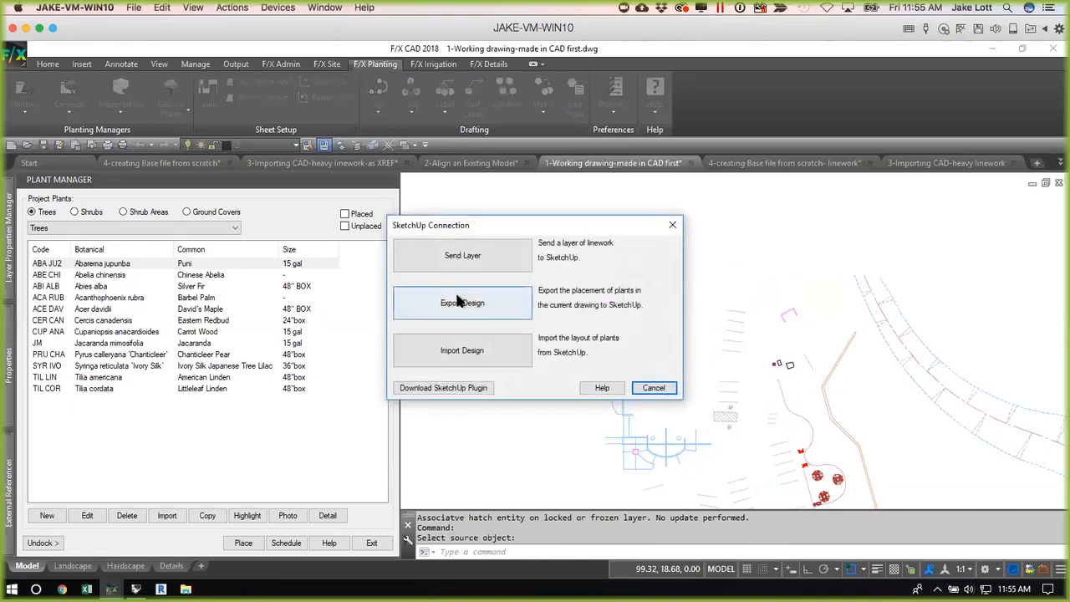
left_click(654, 389)
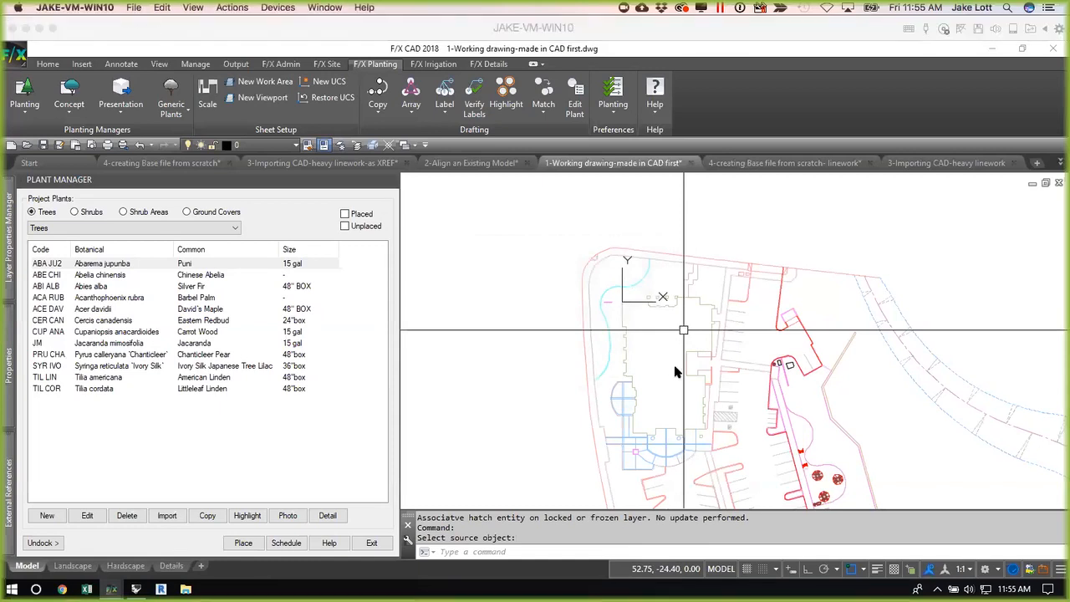
Switch to SketchUp and open the Land F/X project "3D Connection Basics For SketchUp" for the blank model.
key("super+Tab")
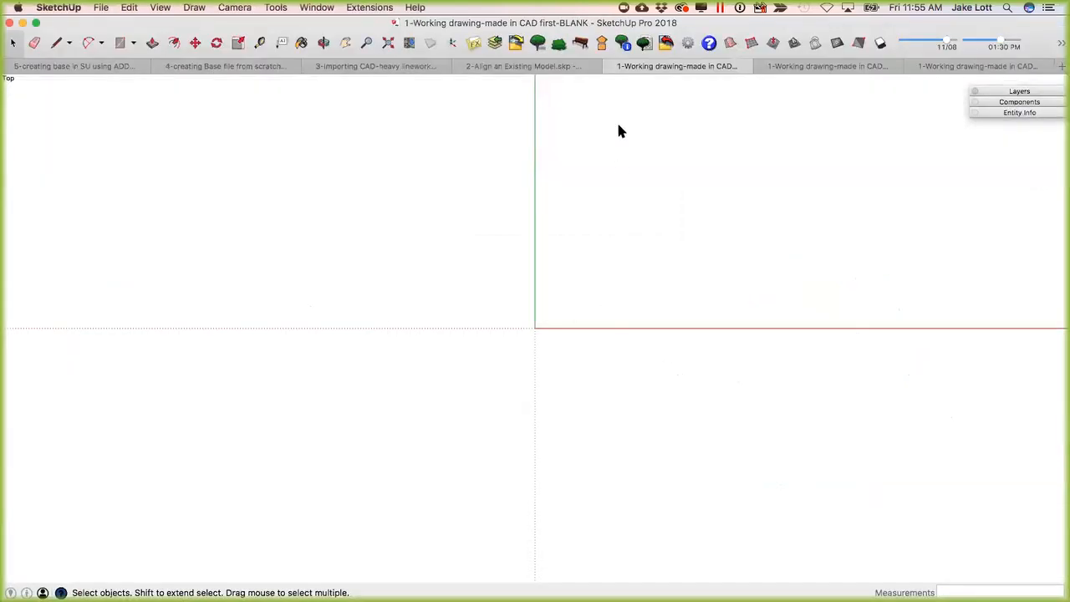
left_click(474, 44)
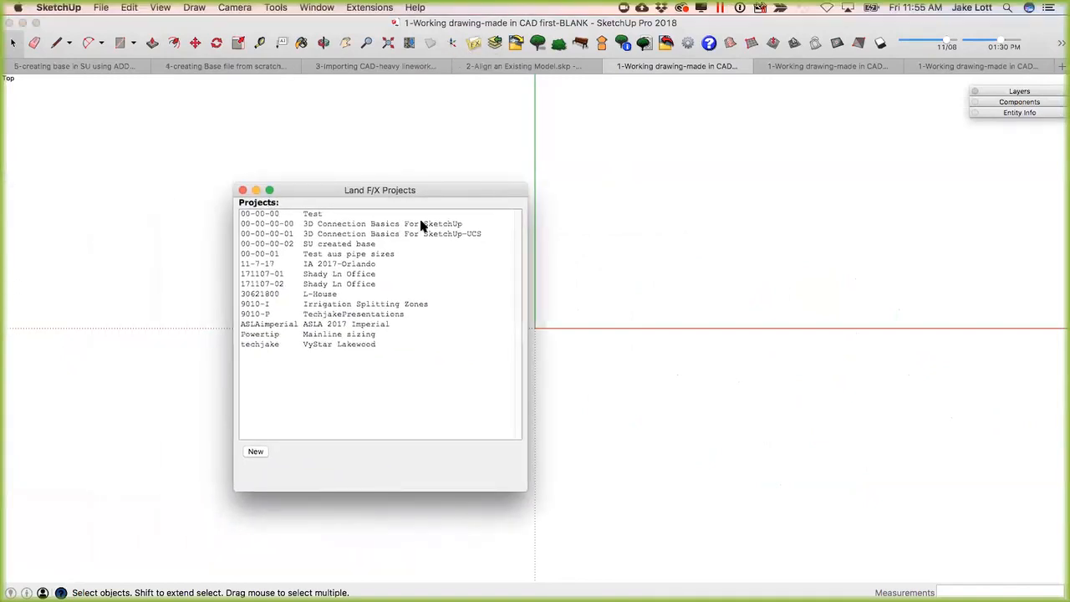
double_click(424, 225)
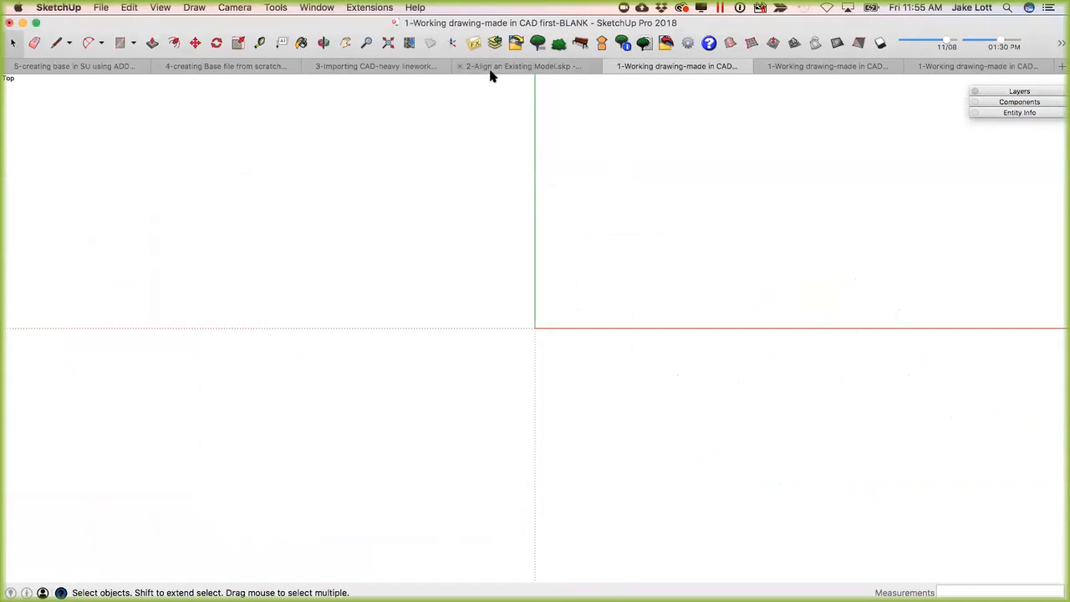
Switch to F/X CAD and look up which Land F/X project the working drawing is assigned to.
key("super+Tab")
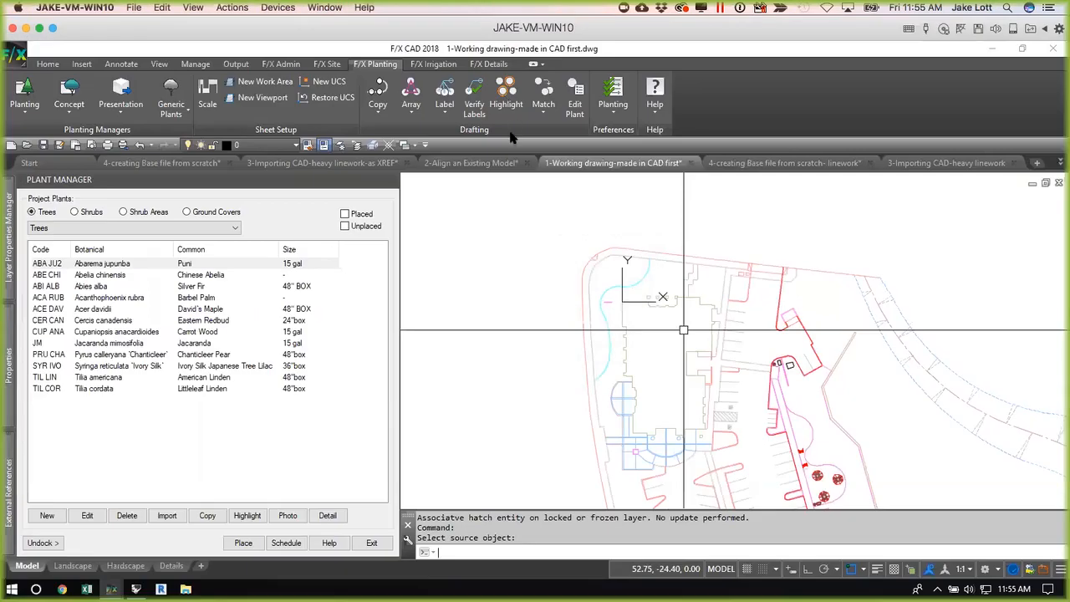
left_click(282, 65)
left_click(42, 98)
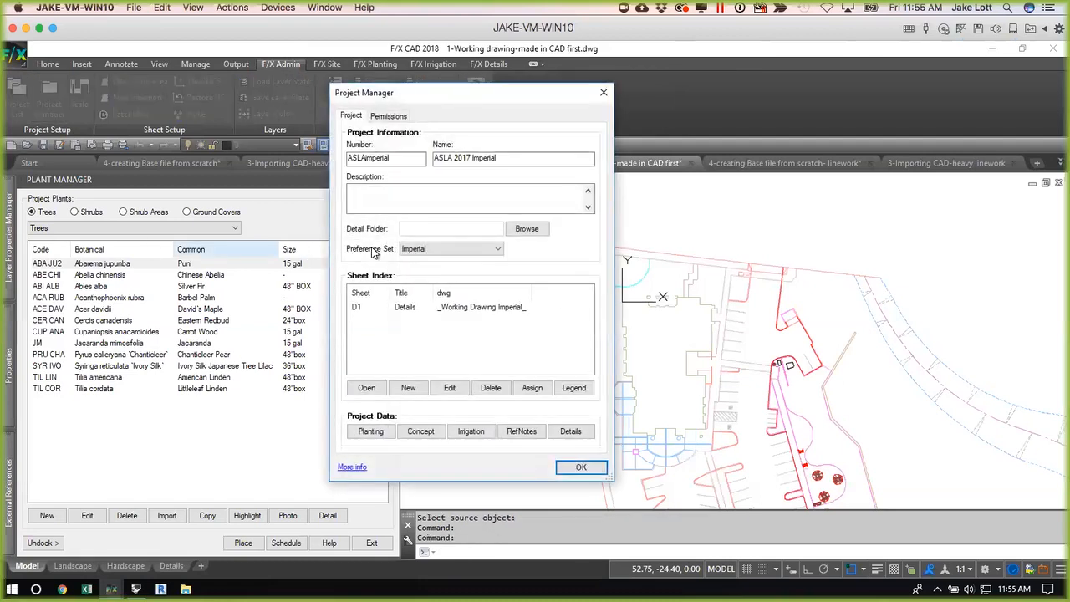
key("Escape")
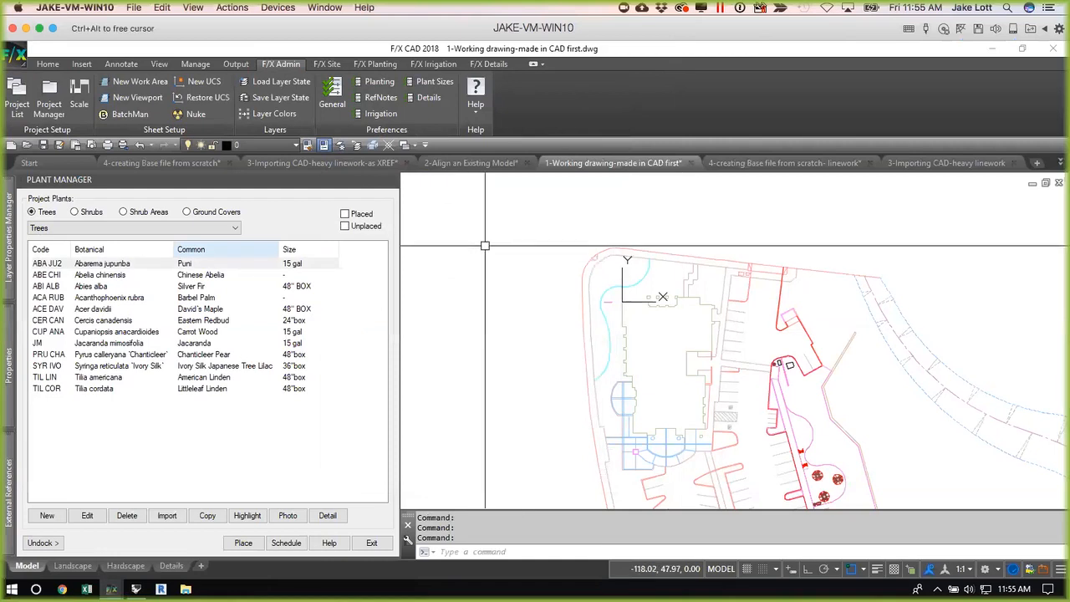
Switch back to SketchUp and open the Land F/X project "ASLA 2017 Imperial" for the blank model.
key("super+Tab")
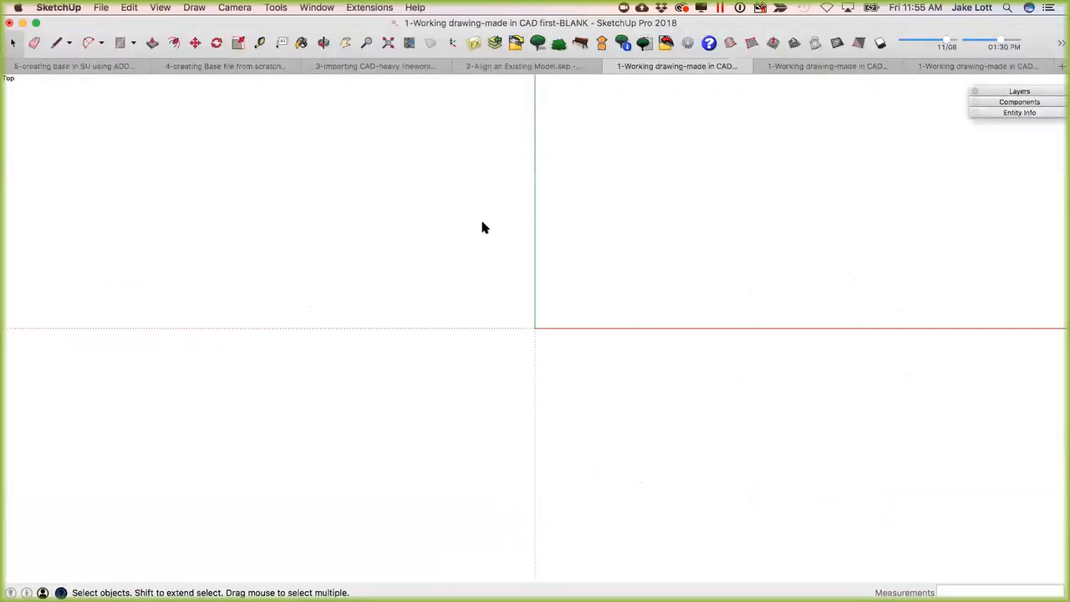
key("super+Tab")
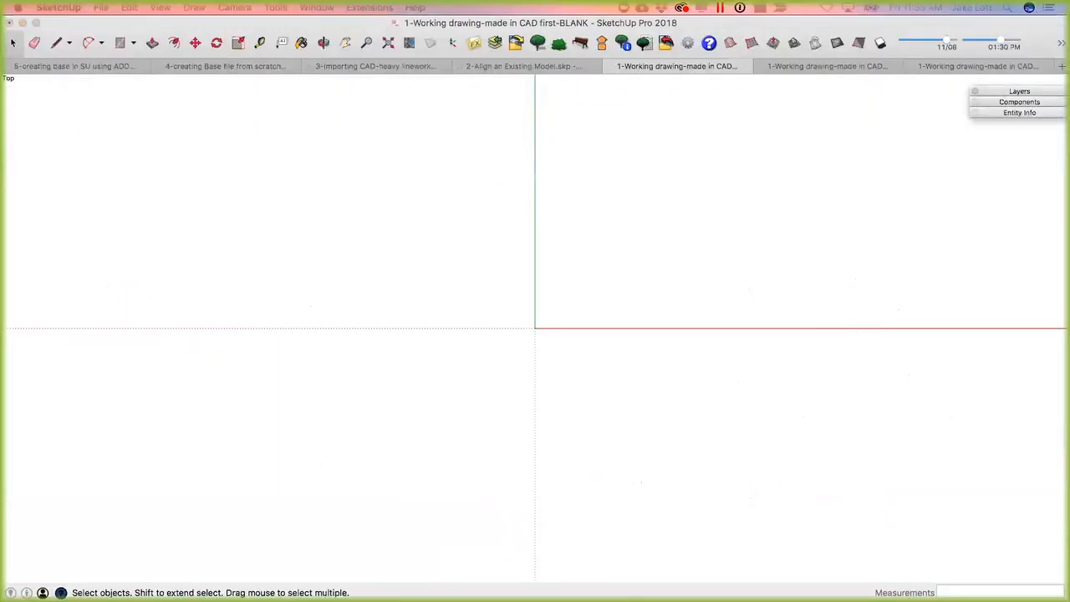
left_click_drag(168, 221, 498, 132)
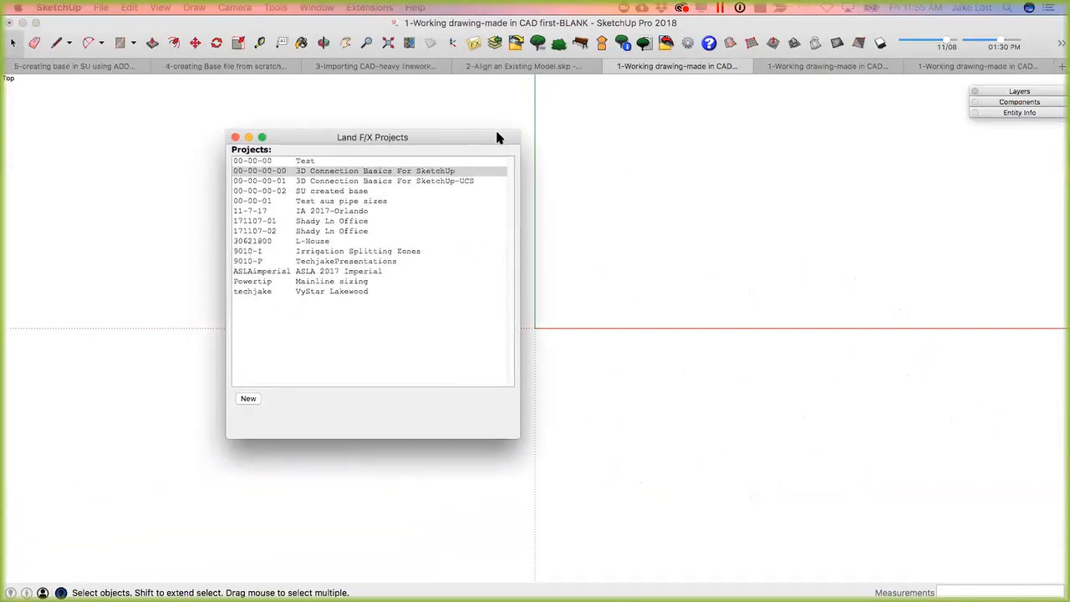
double_click(307, 273)
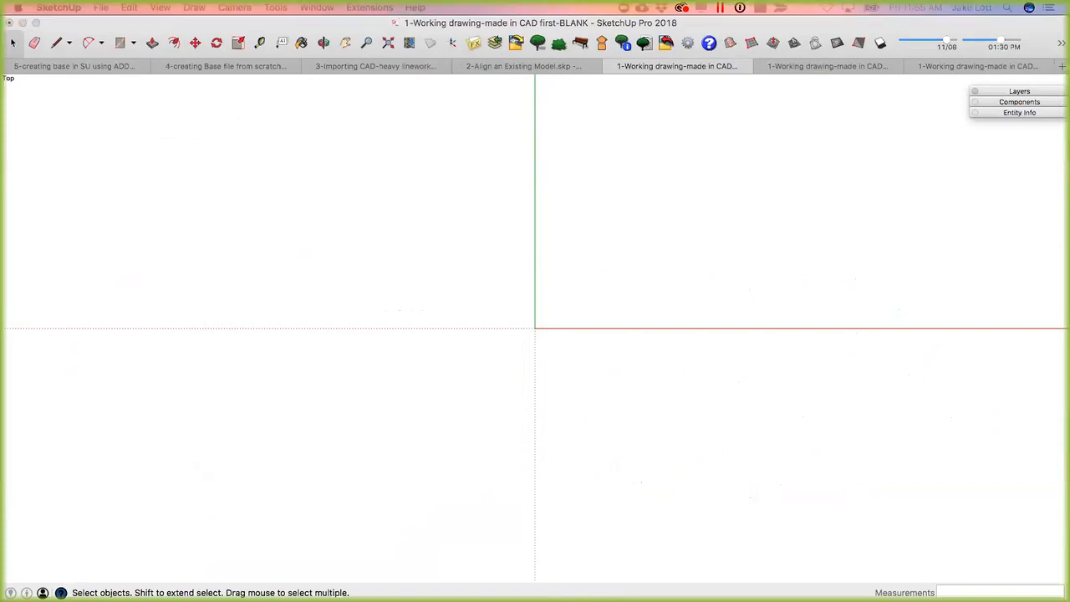
Import the layer C-PARK-STRP from the Land F/X layer list into the blank model.
left_click_drag(309, 131, 340, 123)
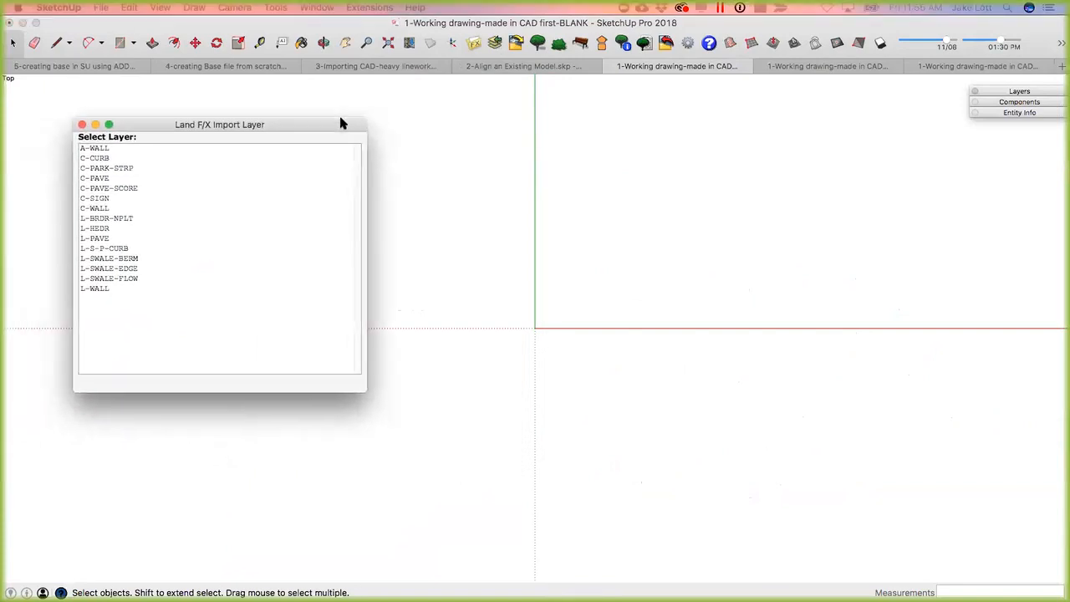
left_click(101, 170)
double_click(101, 171)
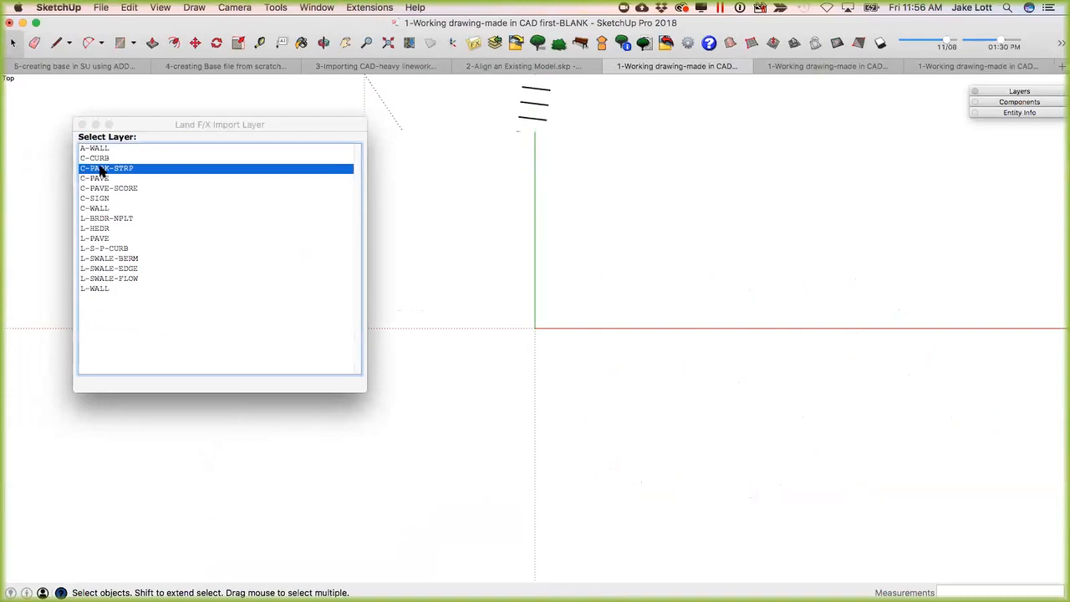
mouse_move(504, 335)
middle_mouse_down()
mouse_move(631, 101)
mouse_move(503, 352)
middle_mouse_up()
middle_click_drag(476, 391, 483, 363)
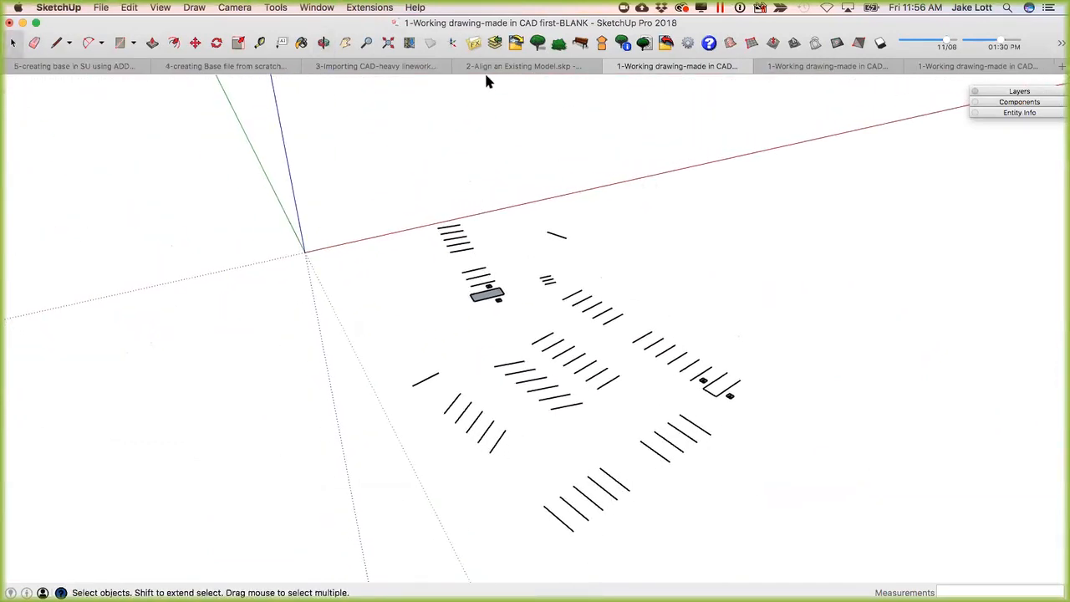
Import further Land F/X layers with the building outlines, curbs and walls into the blank model.
left_click(491, 44)
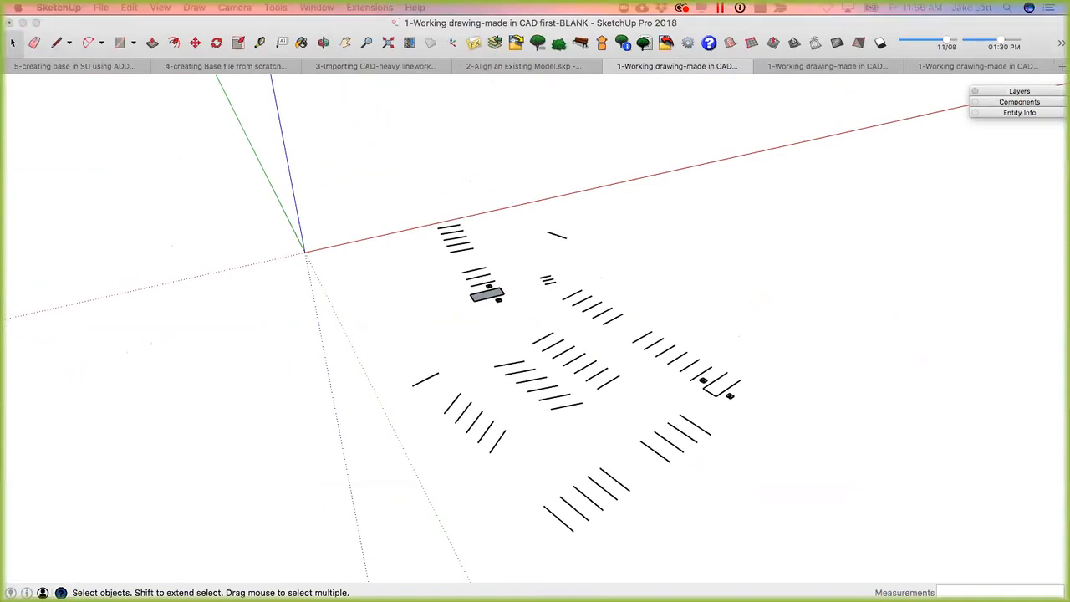
mouse_move(240, 410)
middle_mouse_down()
mouse_move(590, 434)
mouse_move(717, 377)
mouse_move(459, 398)
mouse_move(602, 504)
mouse_move(607, 432)
mouse_move(516, 421)
mouse_move(445, 307)
middle_mouse_up()
left_click(516, 420)
Switch to the model "1-Working drawing-made in CAD first-All layers" and examine its faces and complete linework.
left_click(784, 67)
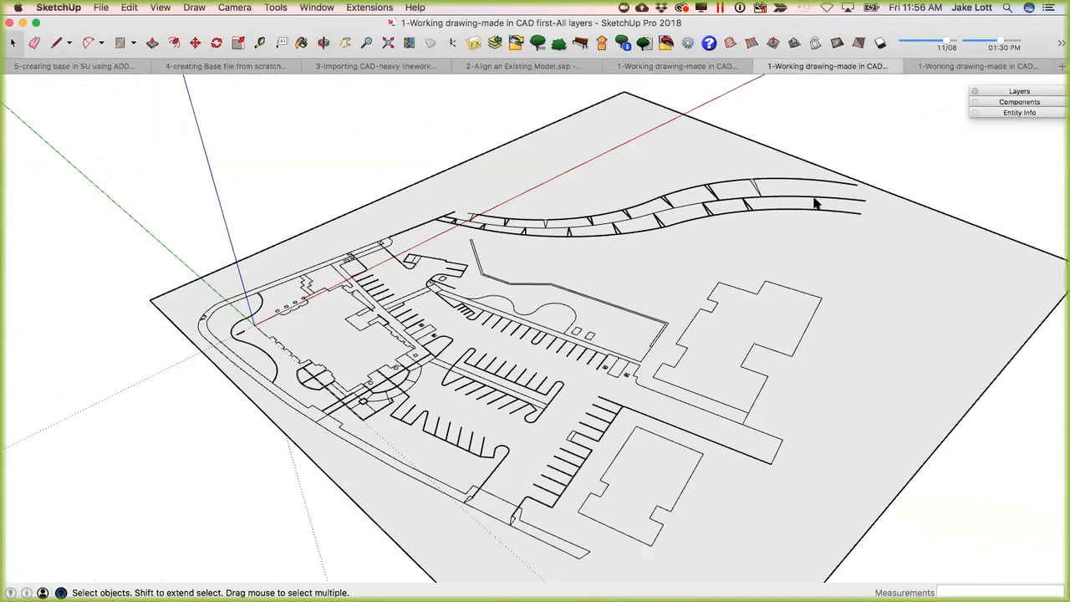
middle_click_drag(459, 400, 310, 415)
left_click(310, 420)
mouse_move(470, 424)
middle_mouse_down()
mouse_move(490, 411)
mouse_move(311, 373)
middle_mouse_up()
scroll(400, 359, "up", 6)
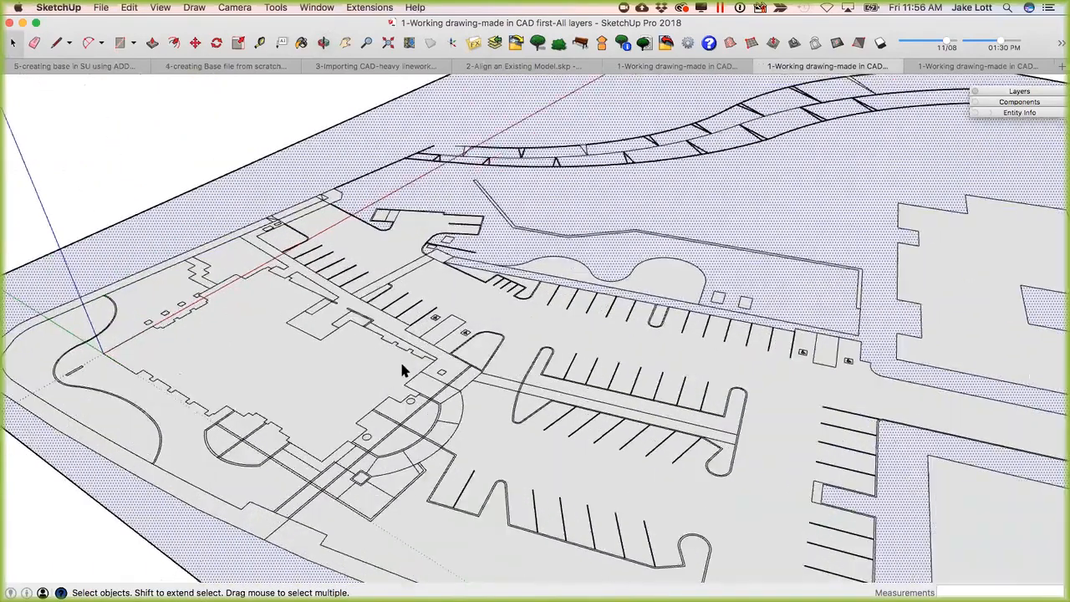
scroll(400, 373, "down", 10)
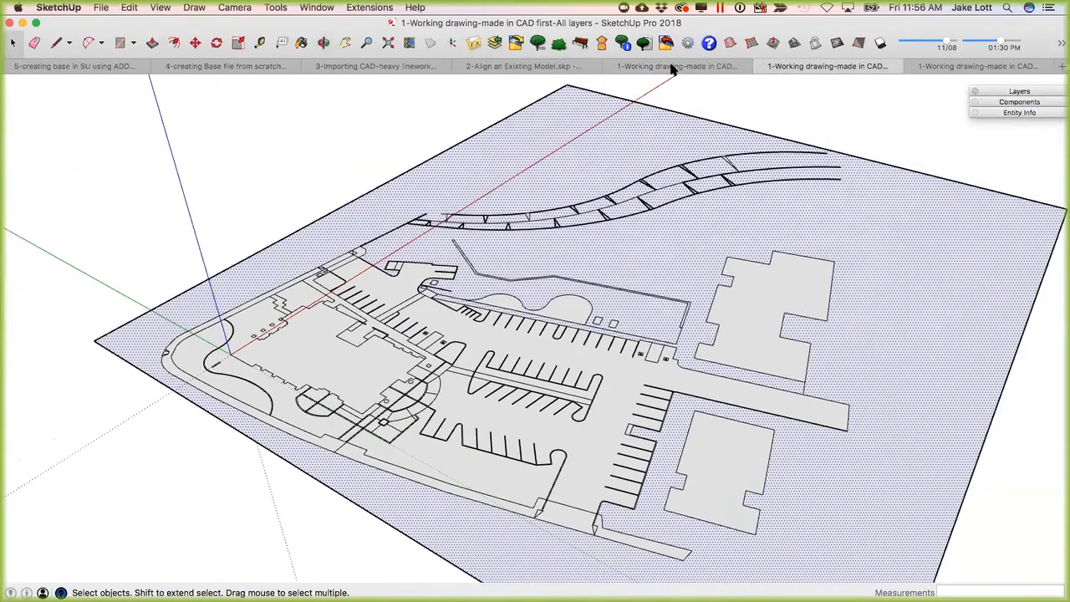
Return to the BLANK model and check which areas around the main building's curved plaza form separate faces.
left_click(674, 67)
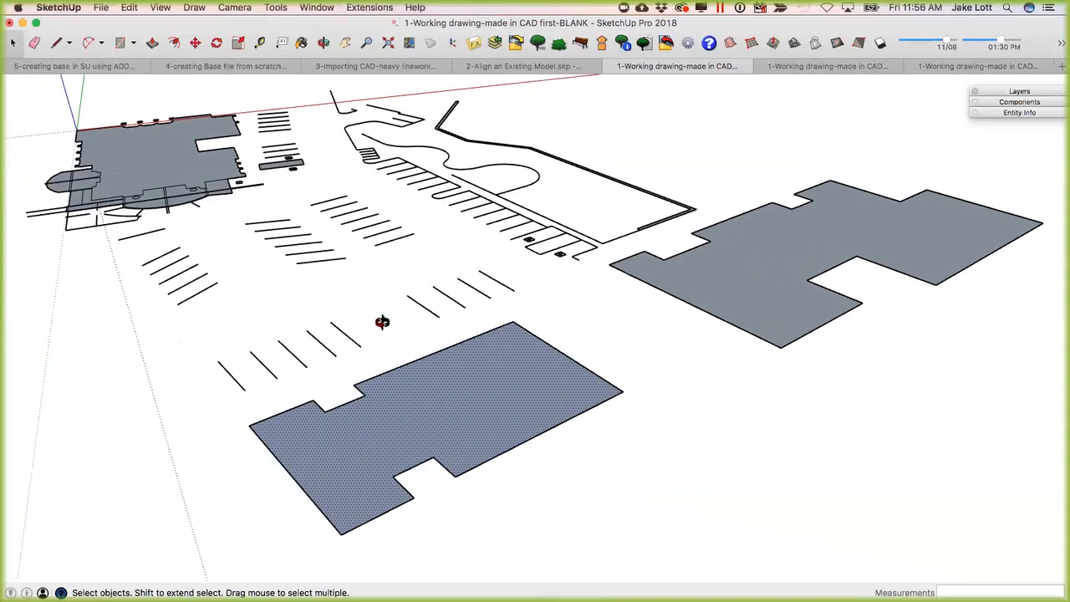
middle_click_drag(382, 322, 622, 291)
scroll(610, 289, "up", 4)
left_click(603, 285)
scroll(609, 284, "up", 1)
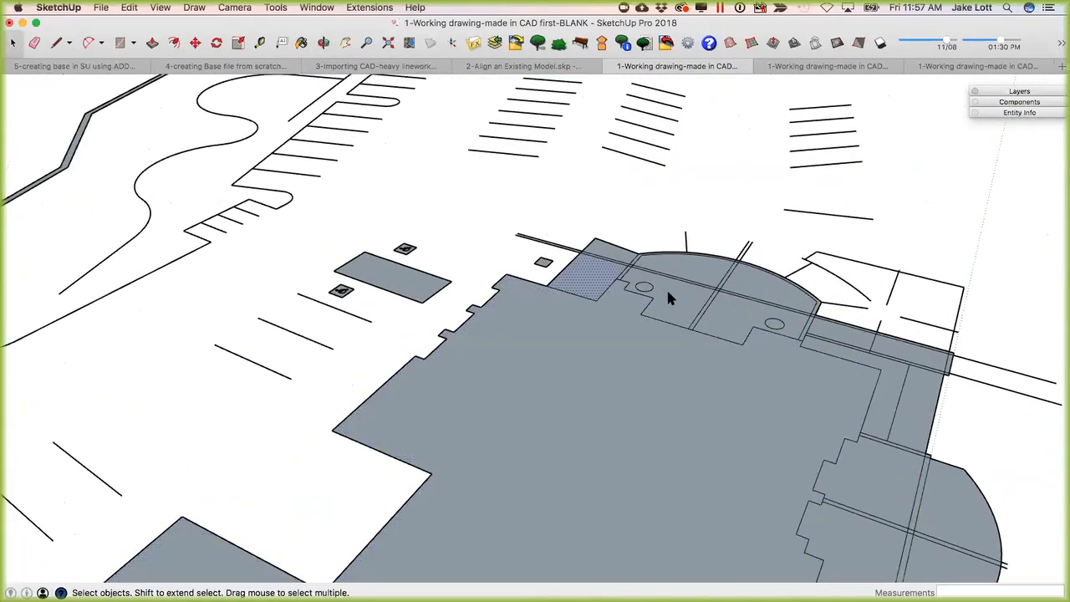
left_click(667, 288)
scroll(668, 286, "up", 3)
left_click(693, 255)
scroll(397, 283, "down", 4)
Inspect the accessible-parking symbol's figure for closed faces and look up the Profiles edge style setting.
left_click(349, 287)
middle_click_drag(277, 290, 324, 457)
scroll(267, 278, "up", 3)
scroll(266, 276, "up", 4)
scroll(418, 353, "up", 4)
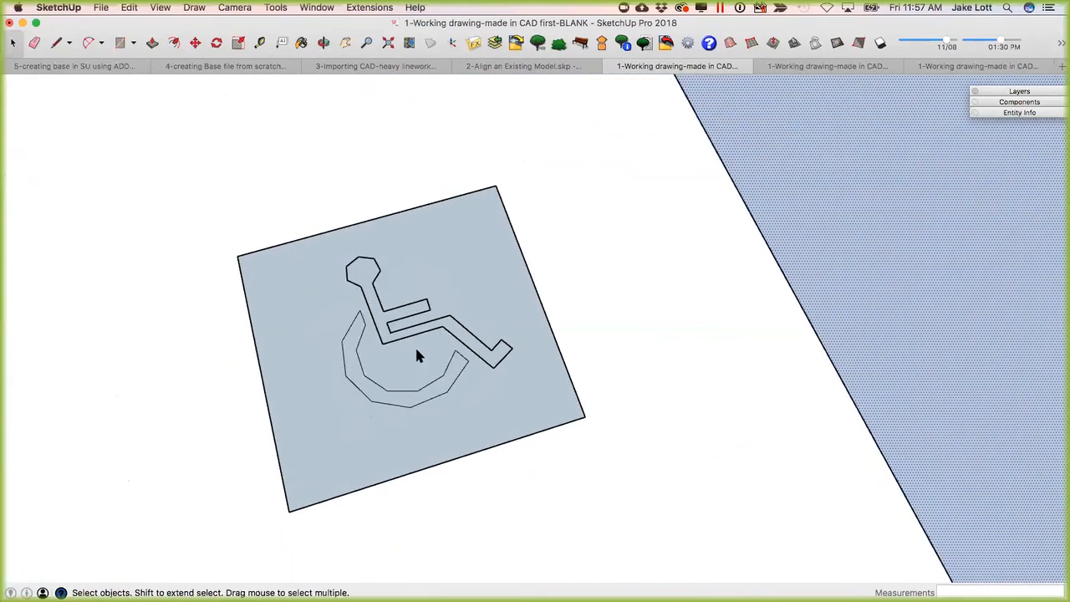
middle_click_drag(485, 371, 392, 396)
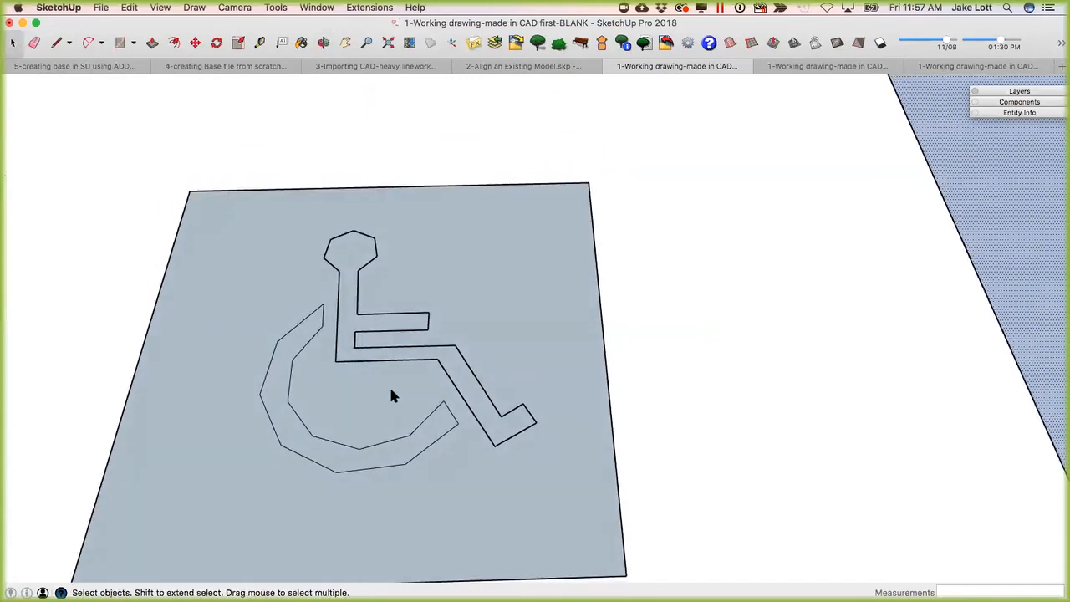
left_click(161, 7)
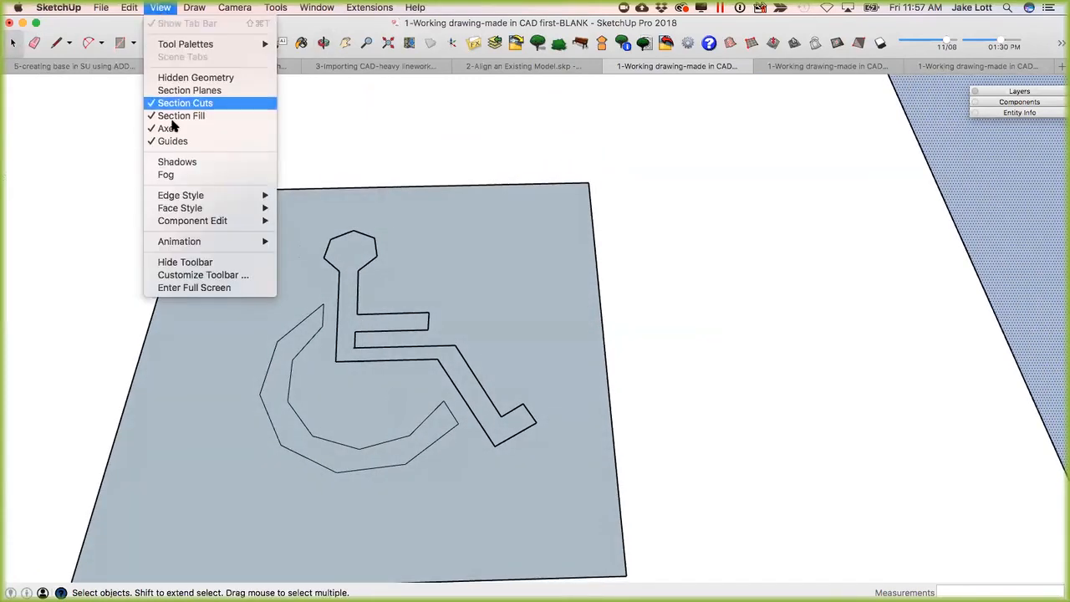
mouse_move(189, 197)
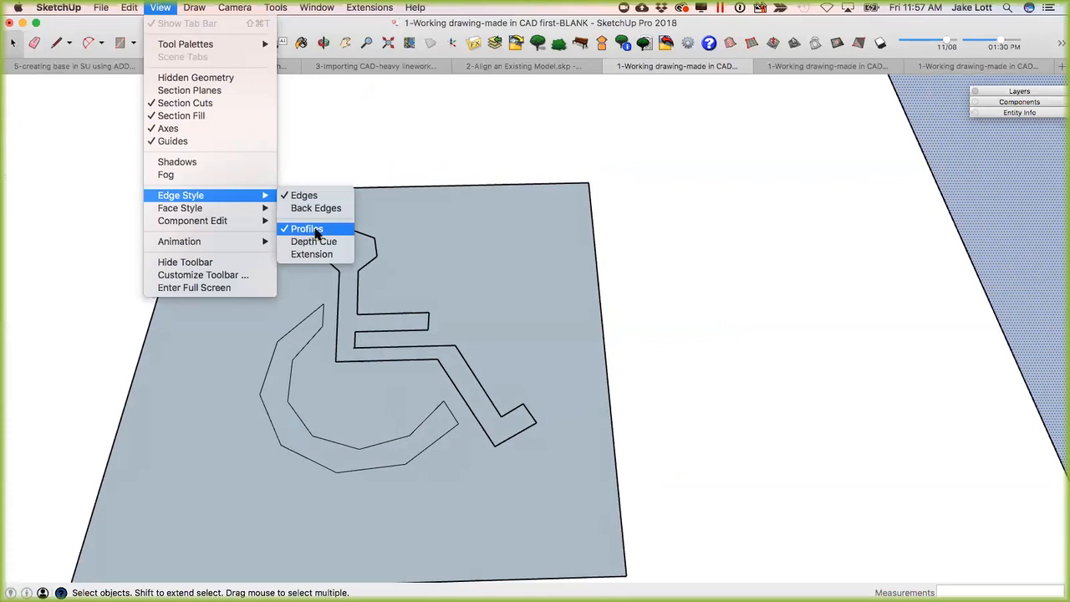
left_click(449, 226)
left_click(362, 247)
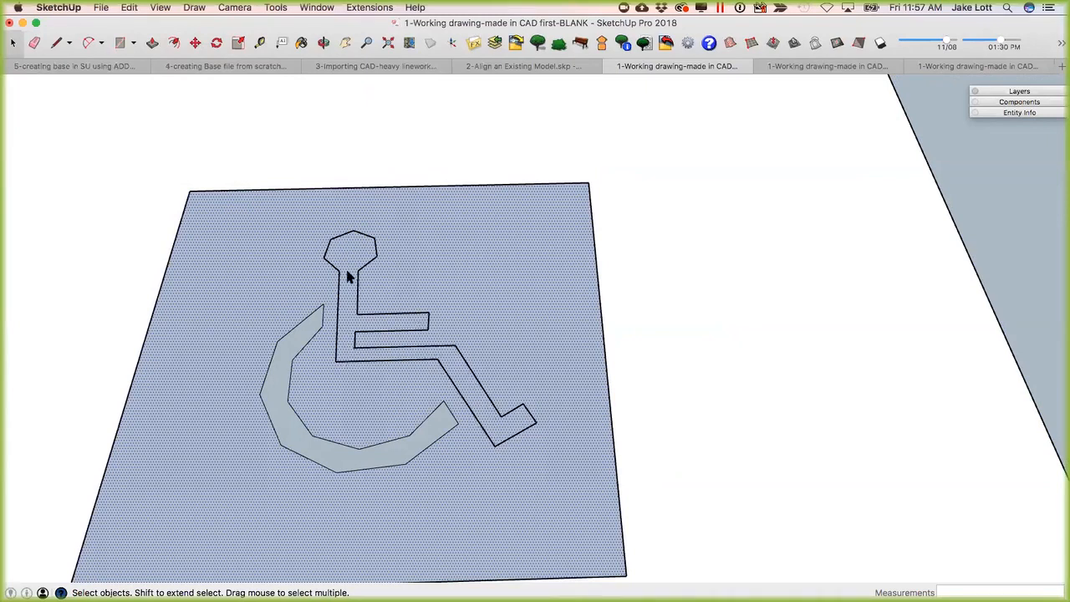
Try to close the symbol figure's face by retracing its back and lower seat edges with the Line tool.
key("l")
left_click(336, 303)
left_click(337, 333)
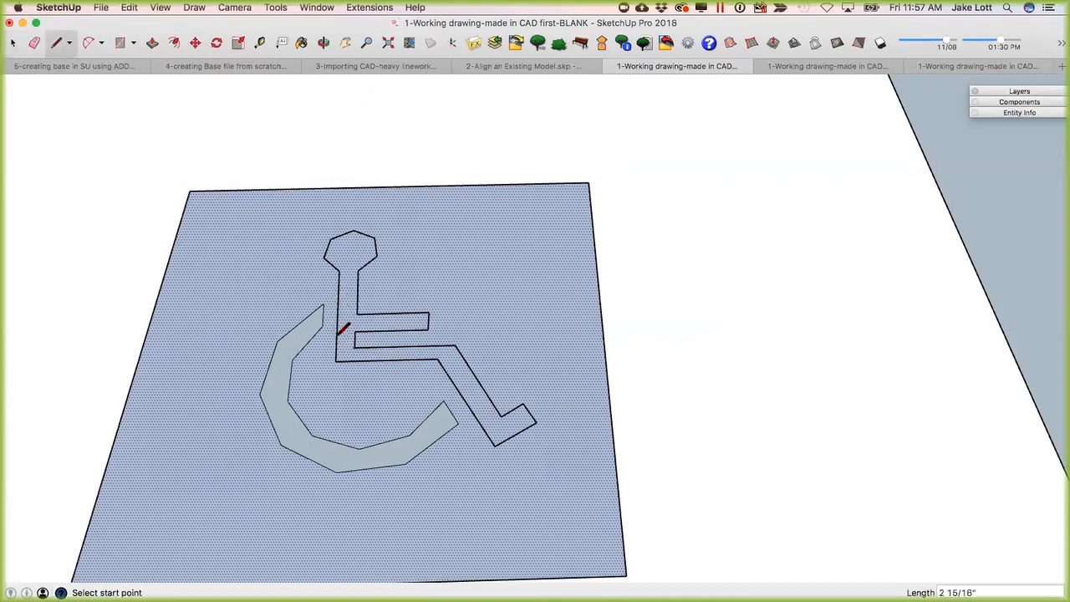
left_click(335, 360)
left_click(433, 357)
middle_click_drag(418, 370, 423, 338)
Erase the symbol figure's overshooting upper thigh line and redraw it from the armrest corner to the leg line.
scroll(370, 390, "up", 10)
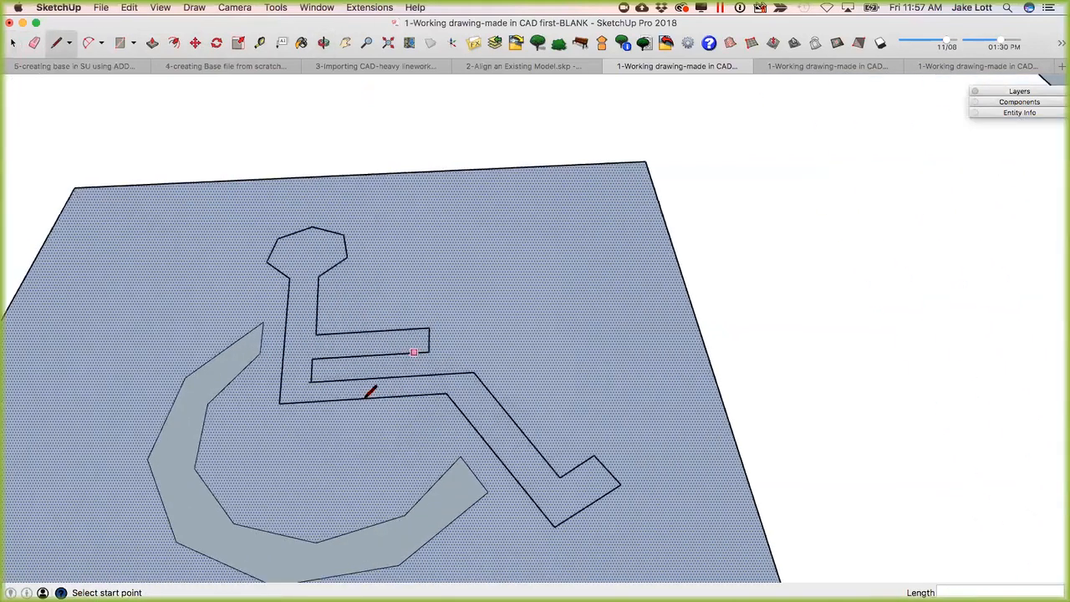
scroll(285, 372, "up", 5)
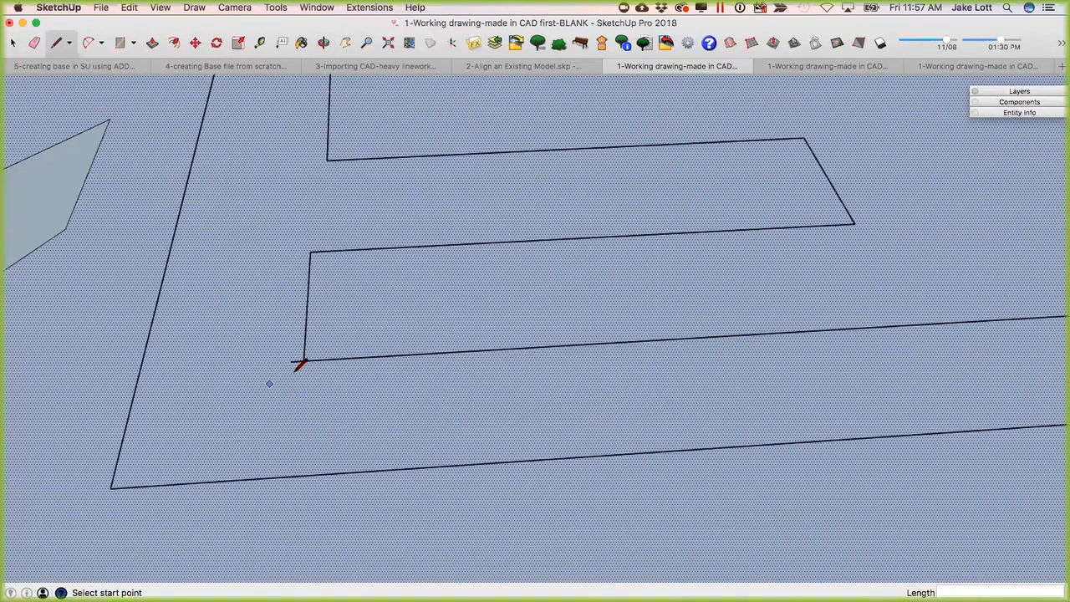
key("e")
left_click(303, 352)
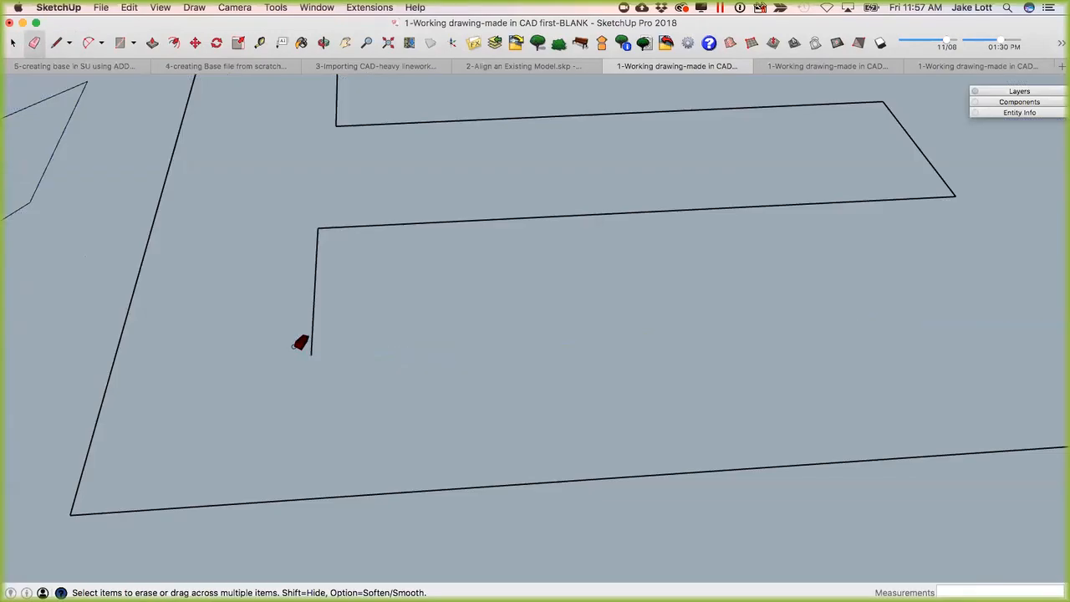
scroll(303, 354, "down", 3)
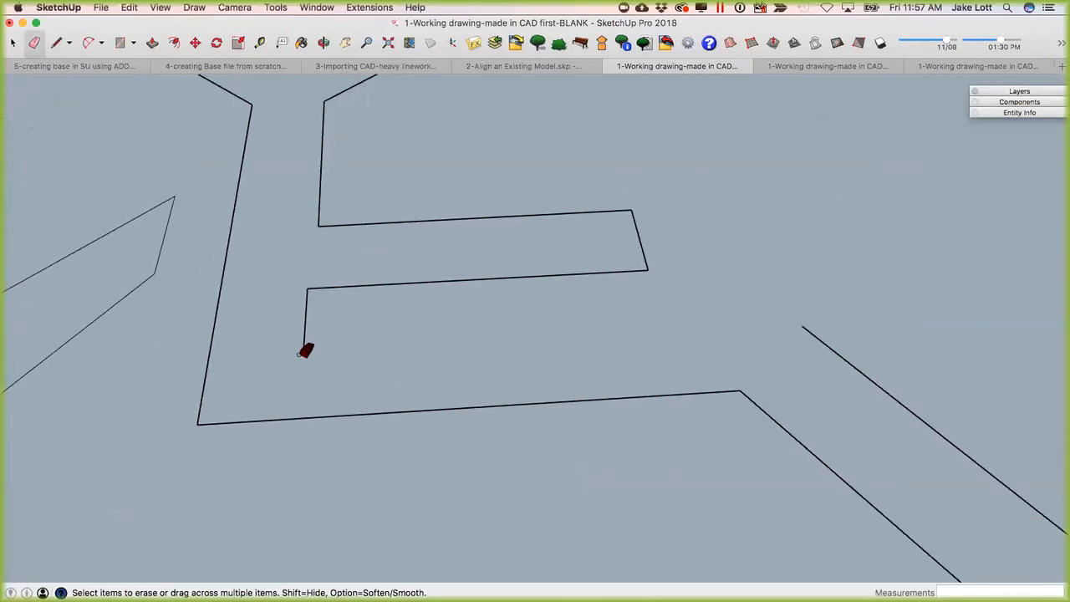
key("l")
scroll(304, 352, "down", 1)
left_click(303, 354)
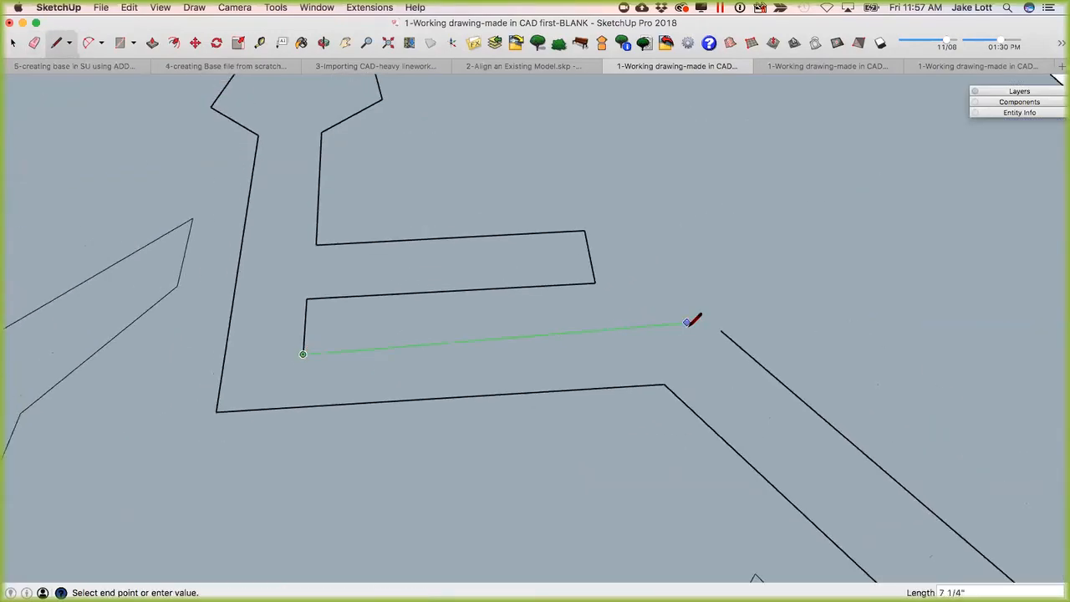
left_click(721, 328)
scroll(651, 319, "down", 4)
scroll(577, 336, "down", 3)
middle_click_drag(575, 341, 540, 435)
key("space")
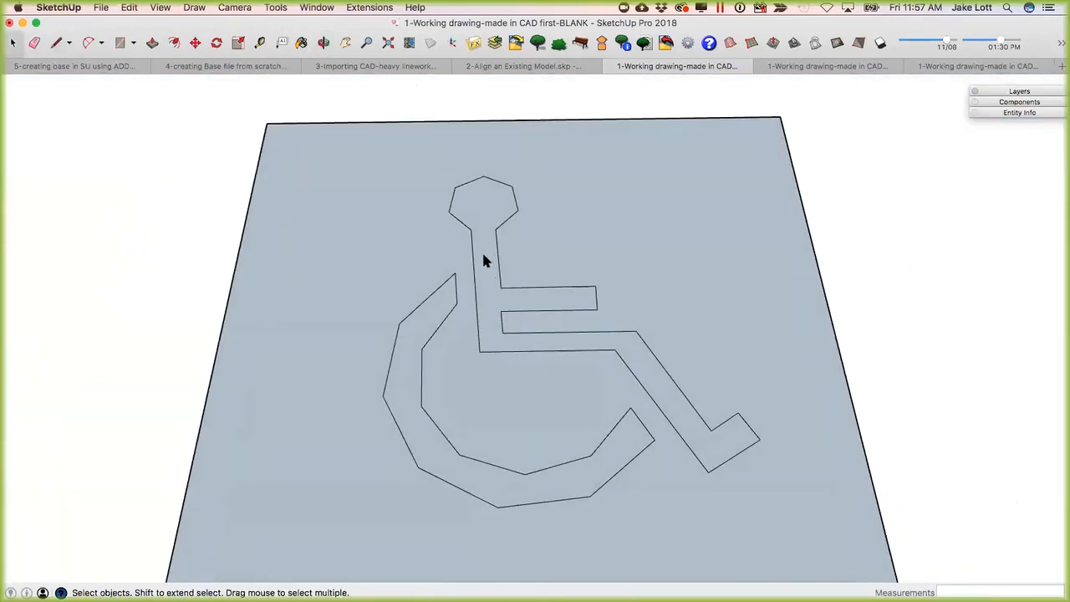
Compare the repaired accessible-parking symbol with the unrepaired one across the hatched aisle area.
left_click(403, 241)
scroll(495, 304, "down", 10)
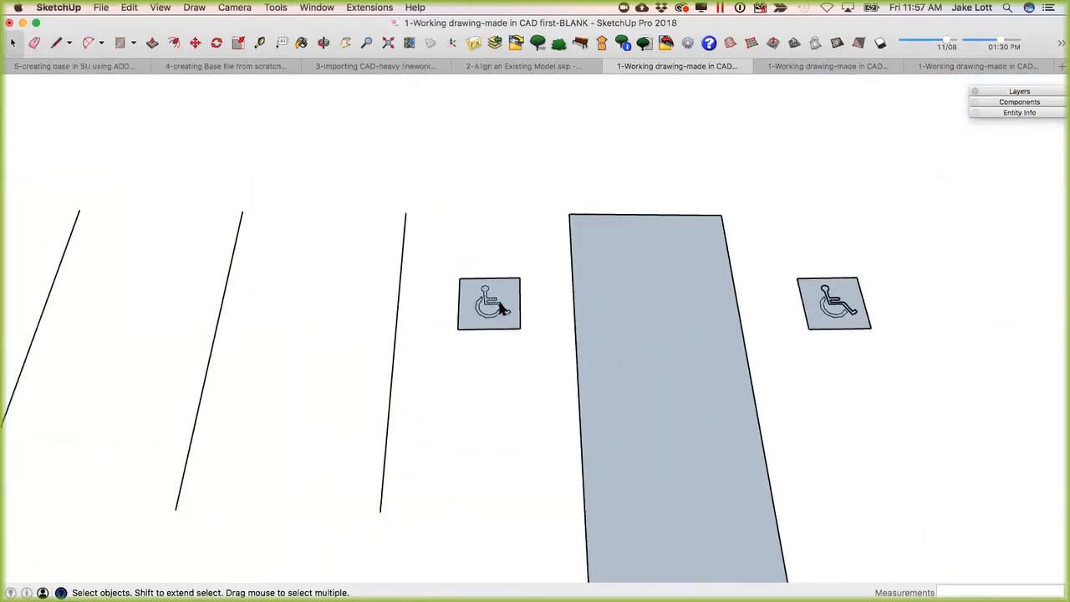
scroll(605, 303, "down", 4)
middle_click_drag(609, 306, 573, 418)
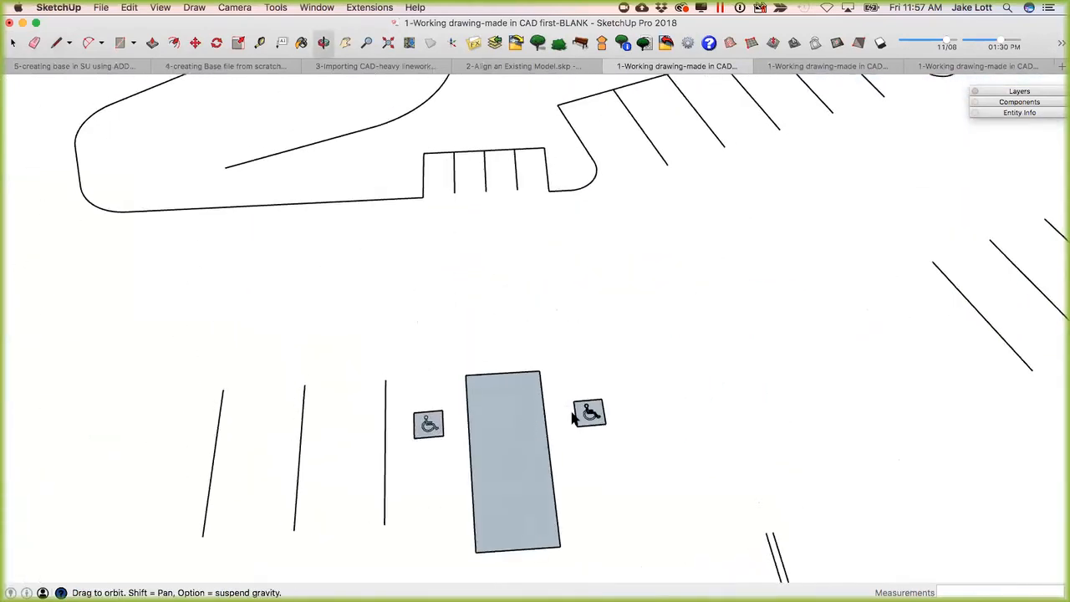
scroll(573, 419, "up", 8)
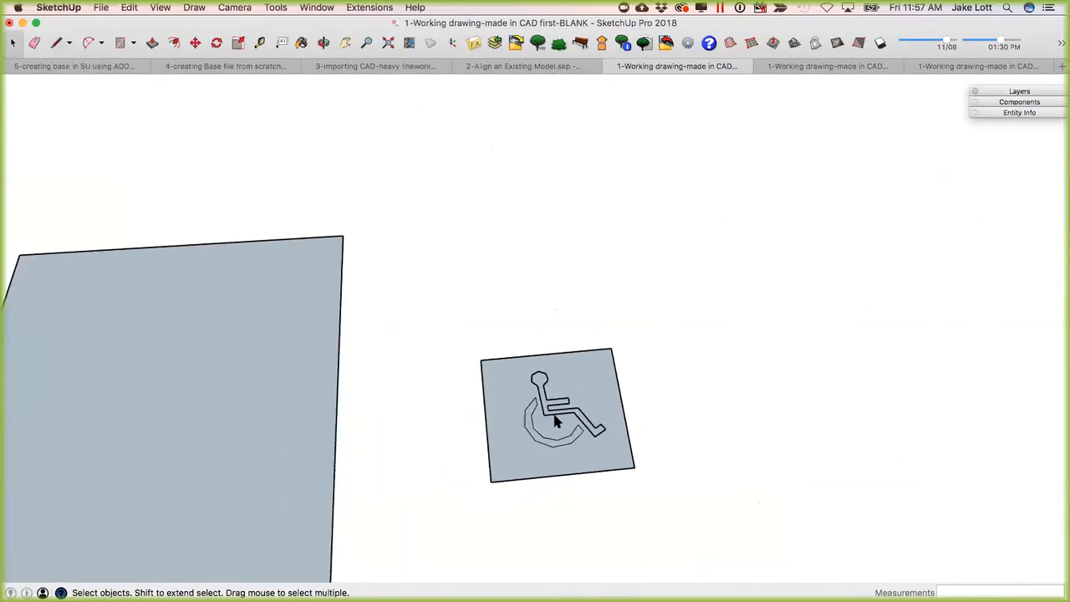
scroll(555, 418, "down", 10)
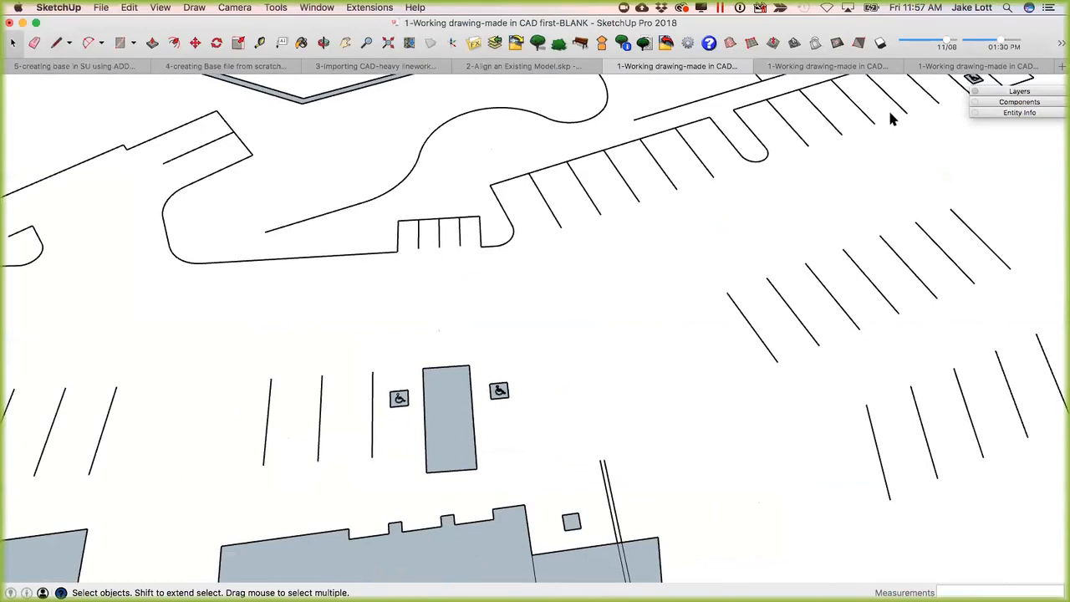
Run Find Edge Gaps on the BLANK model and examine the open ends around the main building and parking stalls.
left_click(1059, 45)
mouse_move(1058, 45)
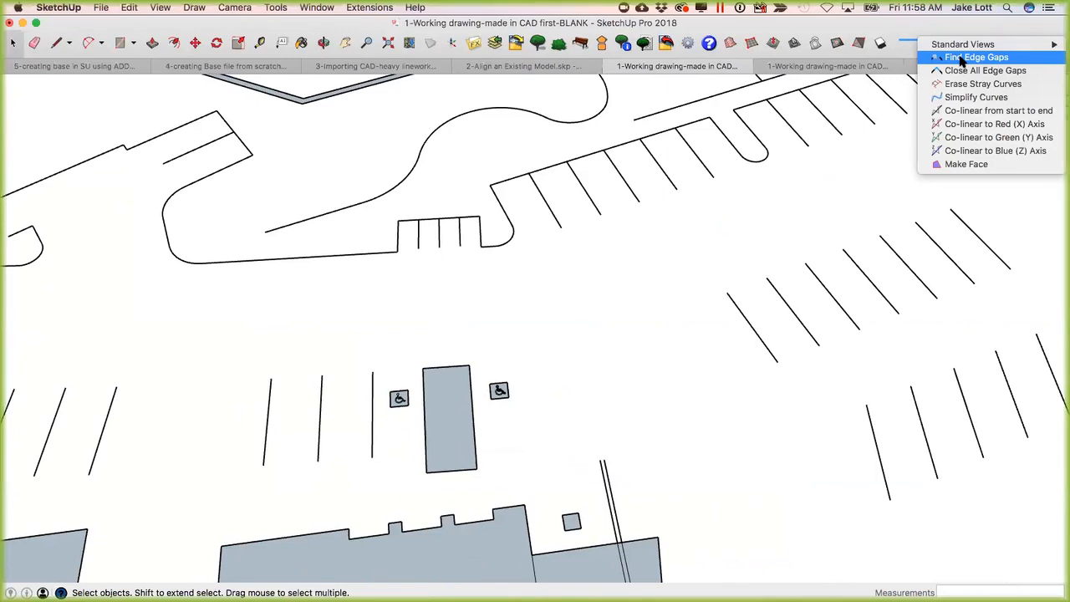
left_click(962, 58)
scroll(615, 188, "down", 4)
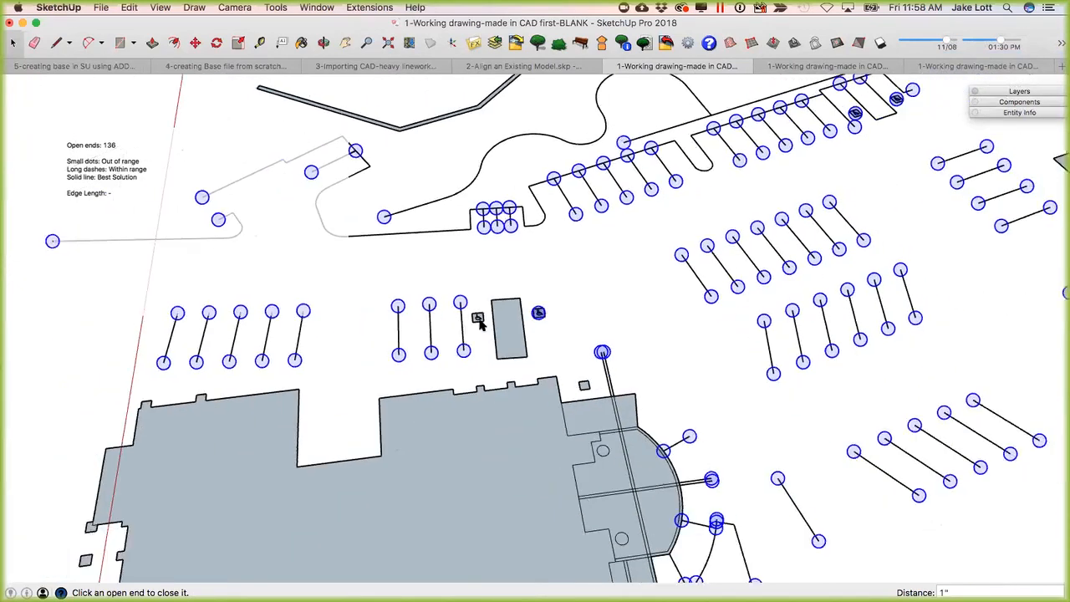
scroll(500, 386, "down", 4)
scroll(560, 485, "up", 4)
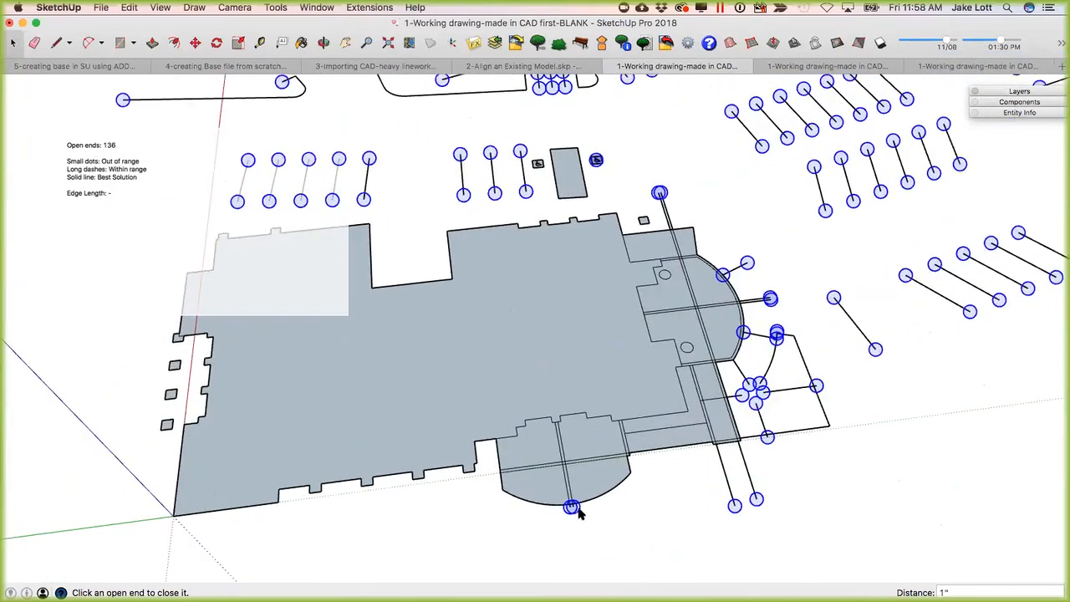
scroll(571, 508, "up", 6)
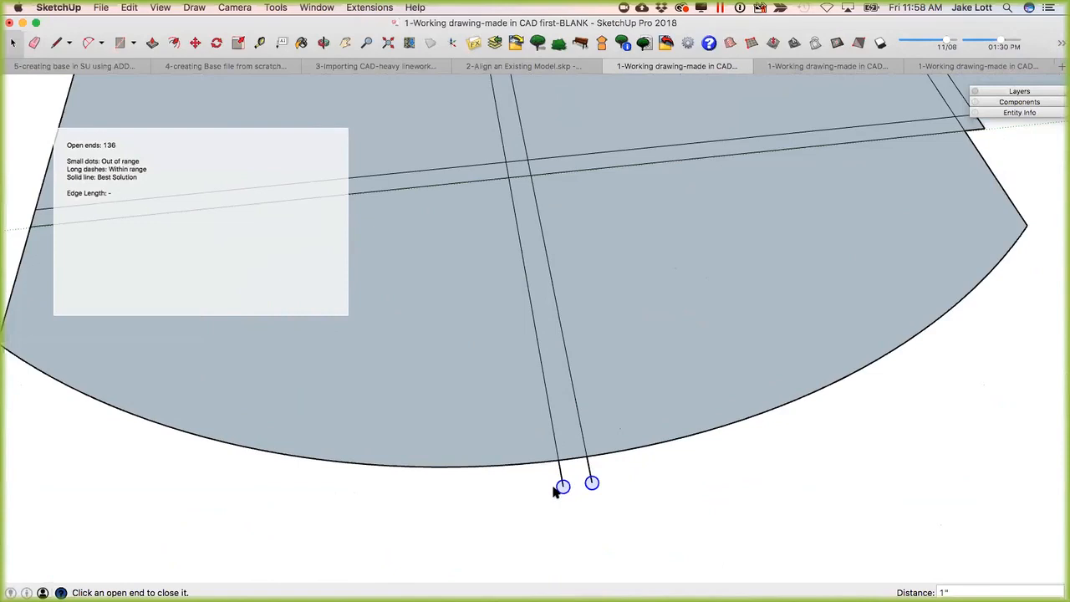
scroll(554, 491, "down", 8)
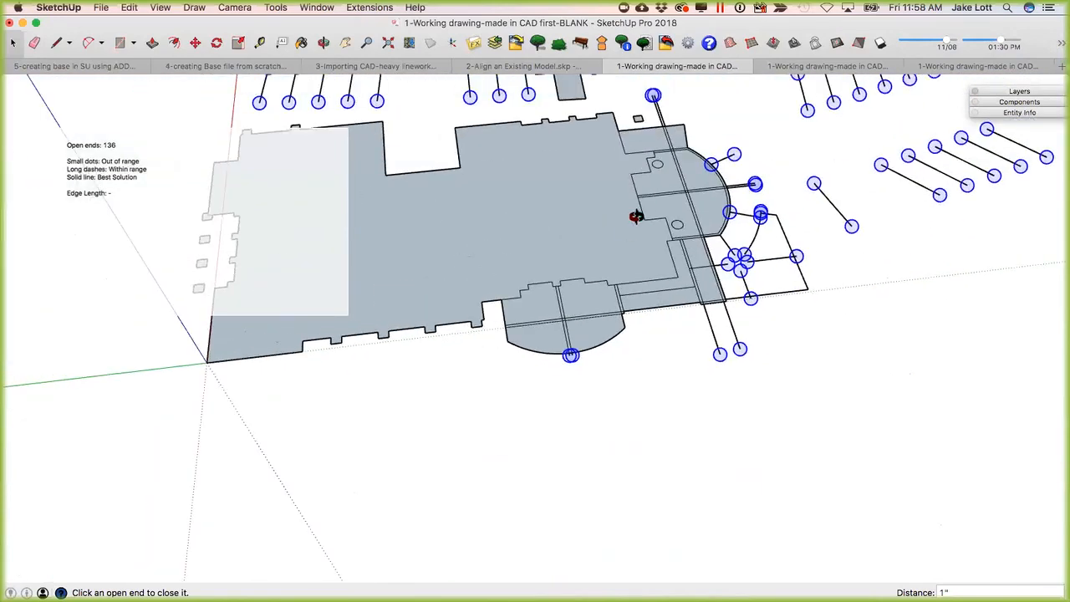
middle_click_drag(636, 216, 593, 418, "shift")
middle_click_drag(725, 301, 628, 276)
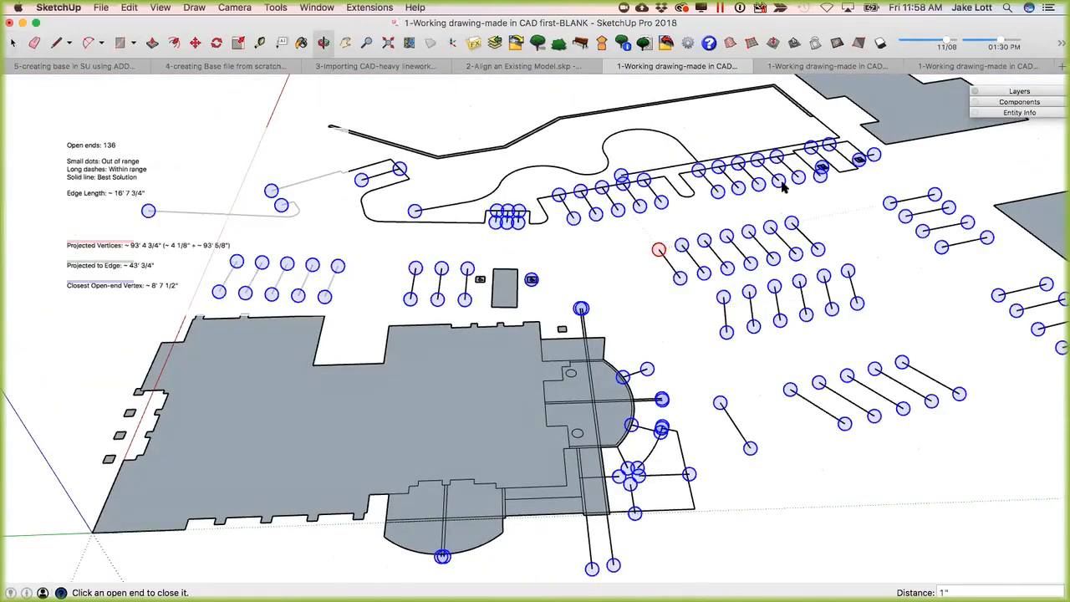
Switch to the All layers model and Push/Pull the main building footprint up about 13' 7".
left_click(823, 66)
middle_click_drag(602, 380, 540, 407)
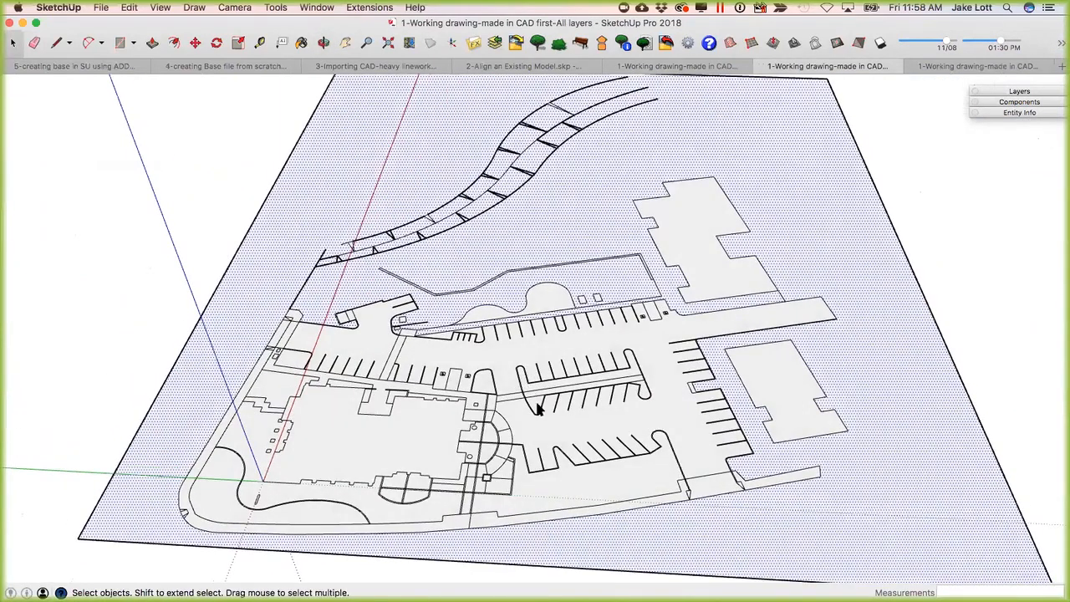
left_click(582, 440)
scroll(403, 427, "up", 1)
left_click(313, 427)
middle_click_drag(423, 453, 306, 385)
key("p")
left_click(339, 367)
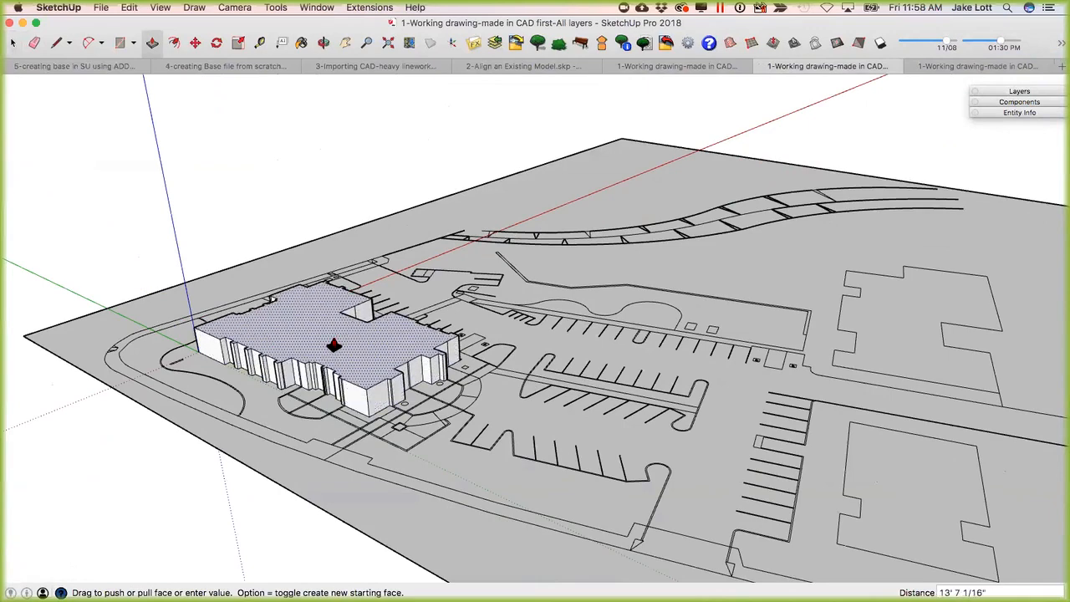
left_click(333, 342)
Push/Pull the two other building footprints beyond the parking lot up into volumes.
left_click(859, 342)
left_click(885, 286)
left_click(913, 463)
left_click(903, 444)
Push/Pull the long angled wall behind the parking lot up about 11'.
middle_click_drag(549, 401, 795, 308)
scroll(798, 311, "up", 3)
left_click(798, 312)
left_click(800, 287)
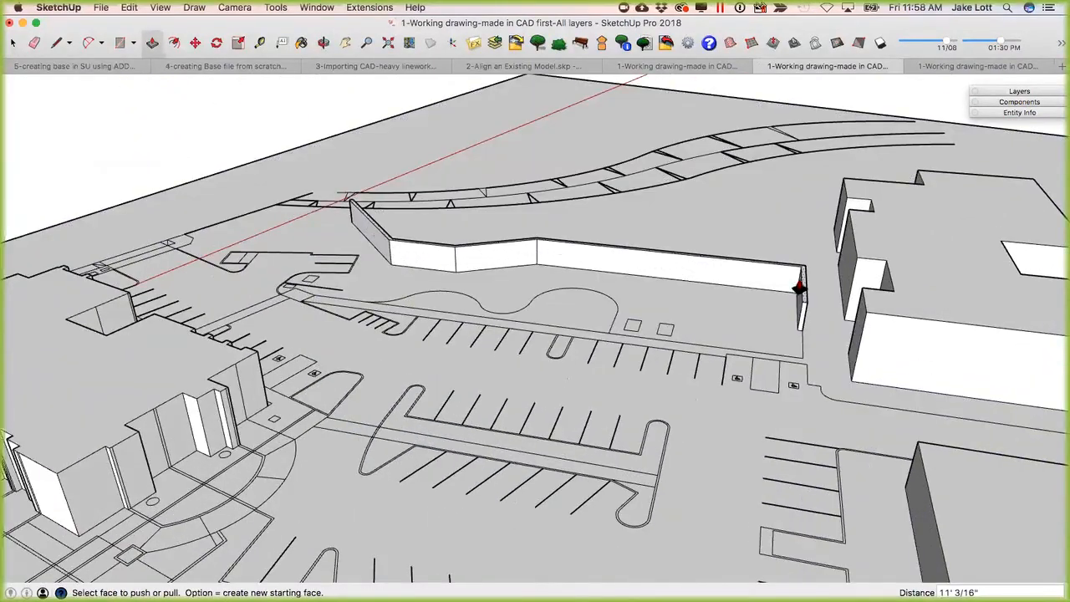
middle_click_drag(399, 466, 349, 433)
scroll(353, 447, "down", 5)
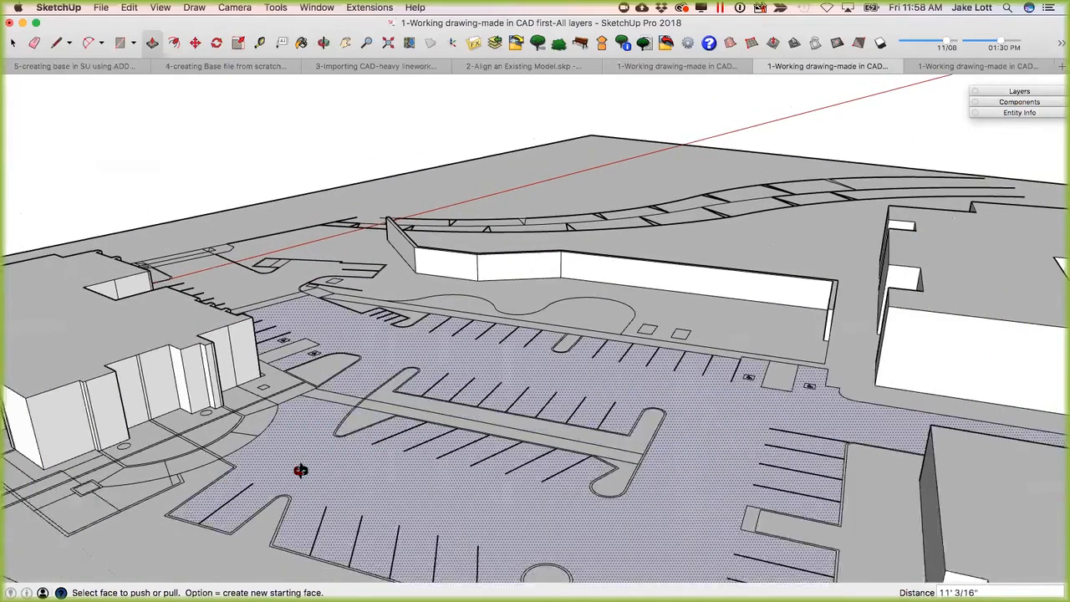
Switch to the Built Out model and examine its finished buildings, walls, paving and selected site geometry from several angles.
middle_click_drag(200, 511, 521, 359)
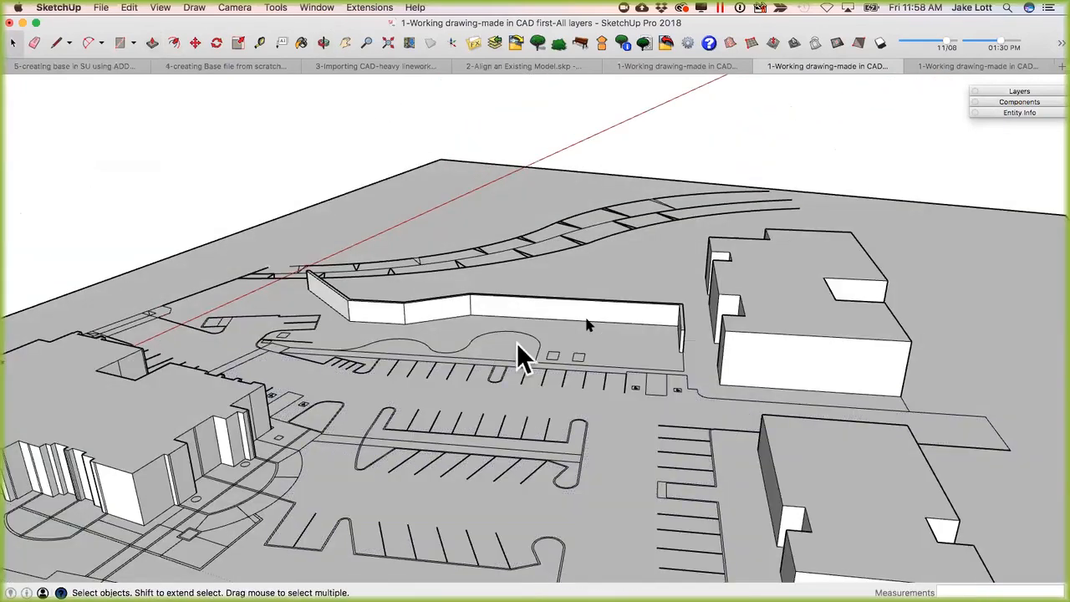
left_click(958, 69)
middle_click_drag(572, 363, 746, 285)
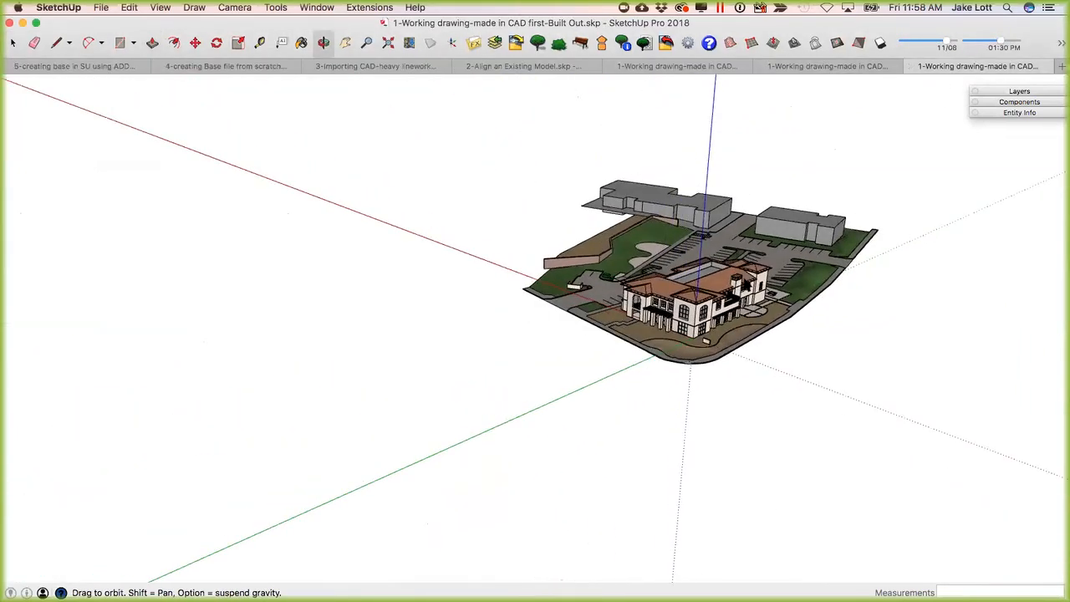
scroll(746, 285, "up", 5)
middle_click_drag(528, 334, 620, 334)
middle_click_drag(608, 307, 436, 361)
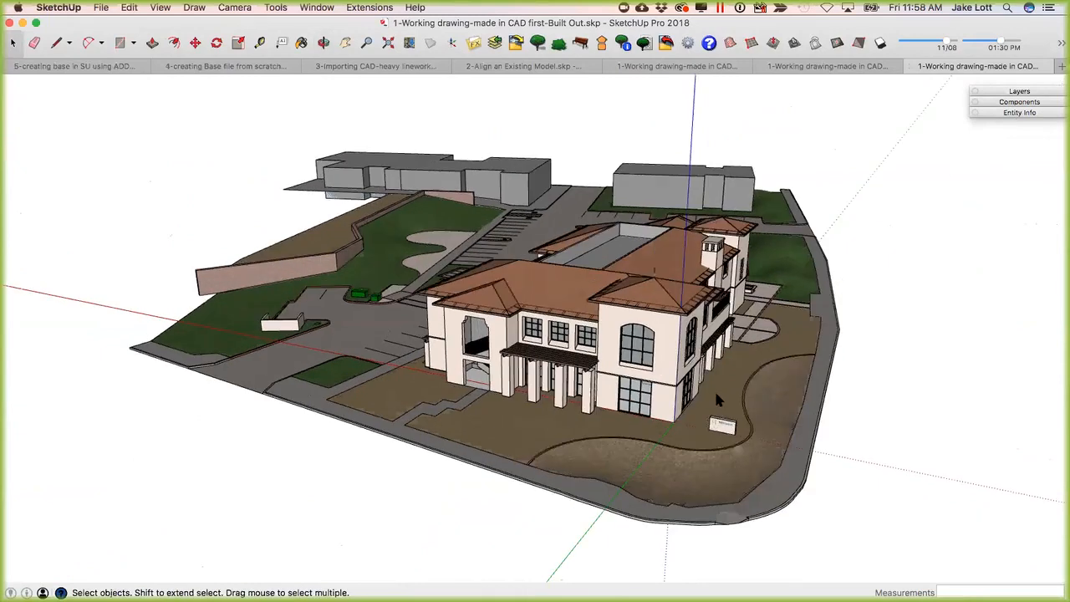
left_click(436, 361)
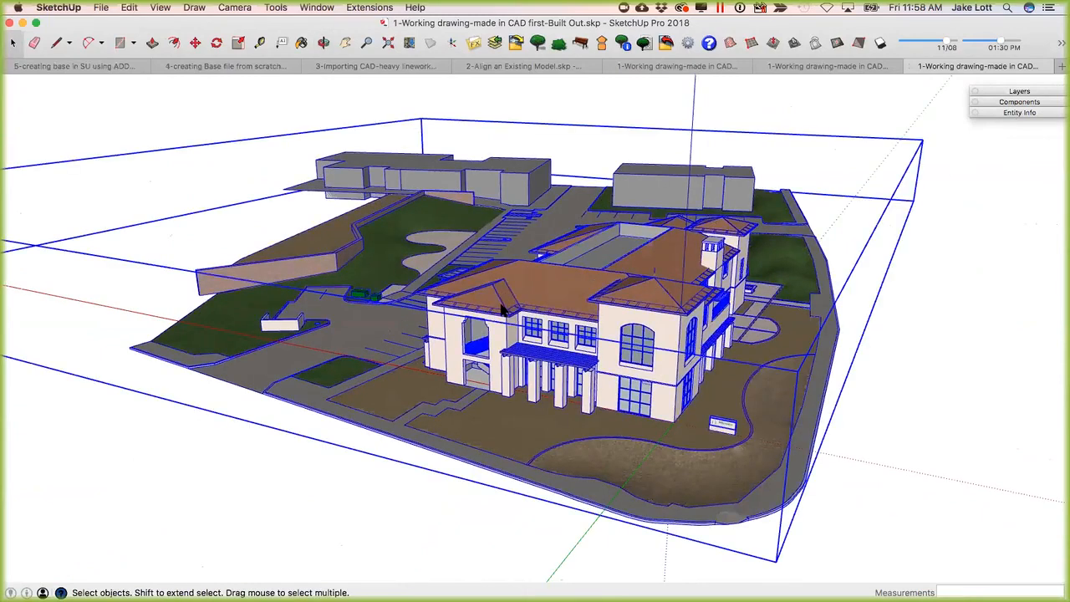
middle_click_drag(577, 337, 476, 289)
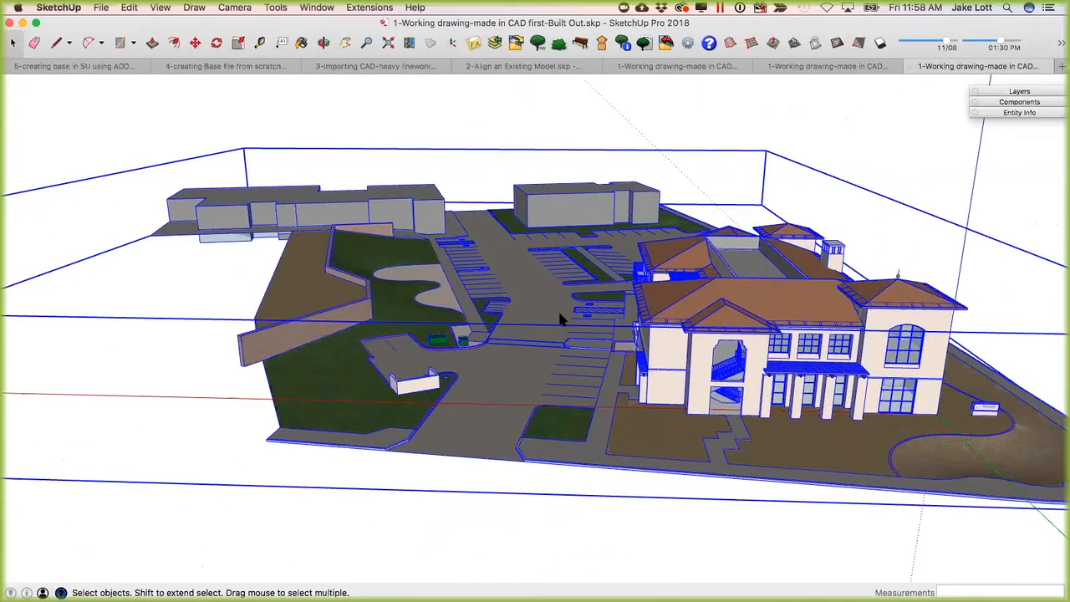
left_click(588, 137)
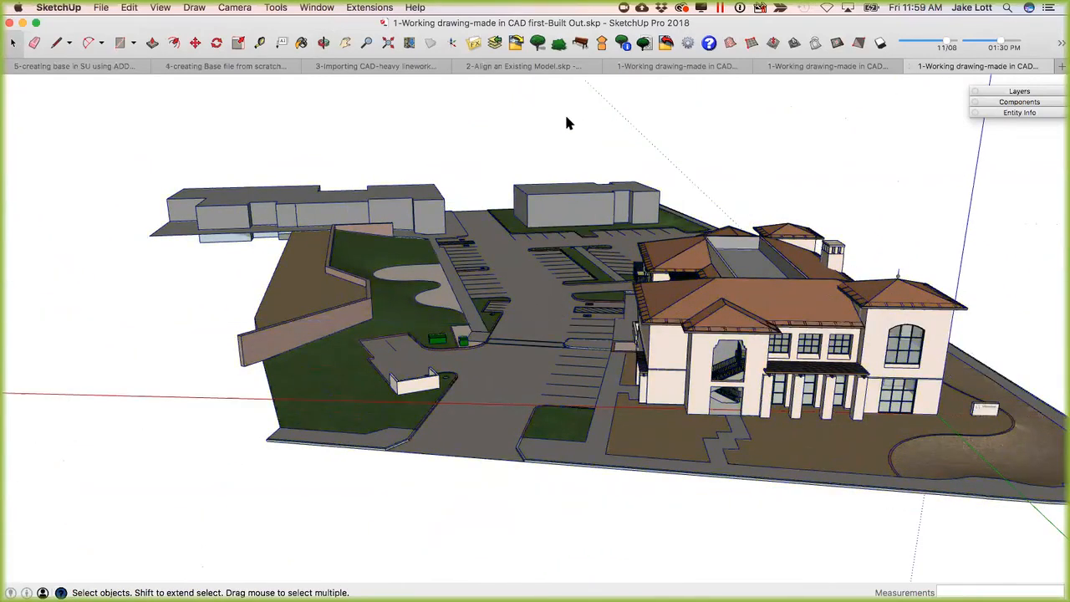
Switch to F/X CAD and thaw the Planting layer group in the 1-Working drawing-made in CAD first drawing.
key("super+Tab")
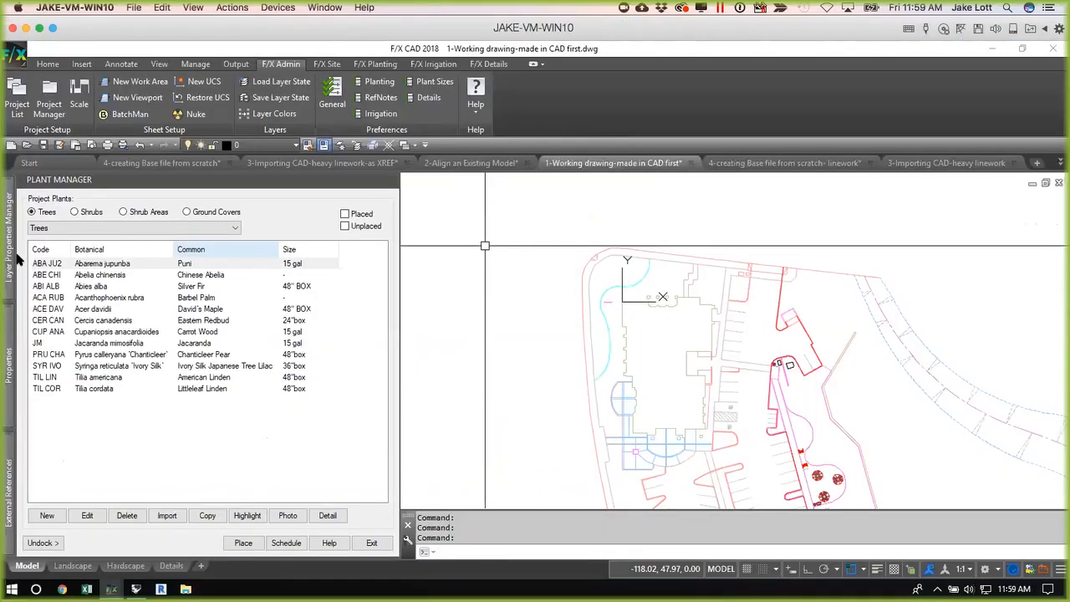
left_click(10, 272)
left_click(90, 283)
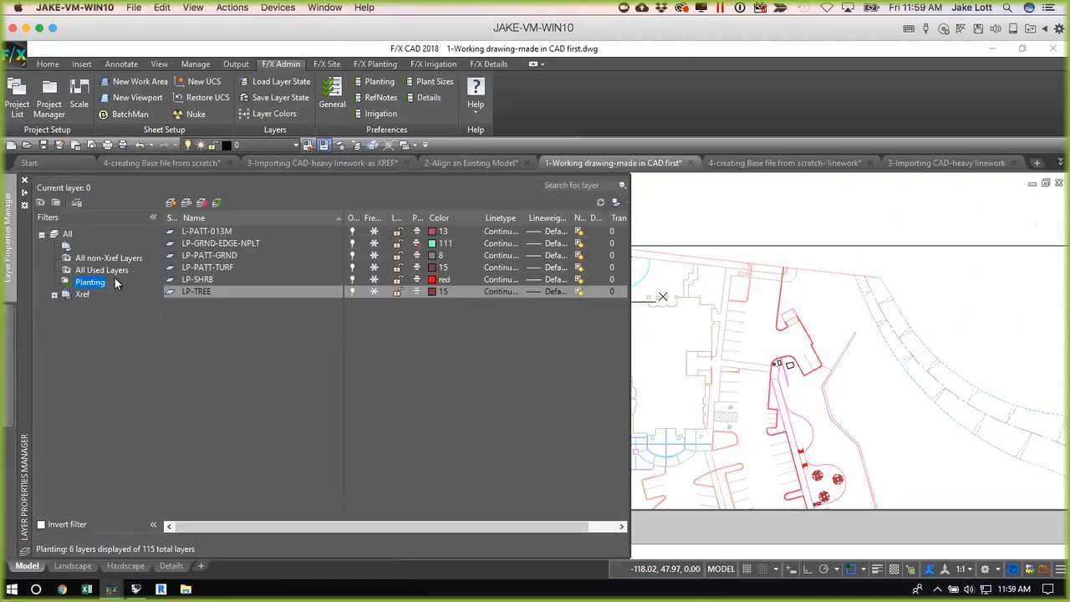
right_click(94, 286)
mouse_move(190, 291)
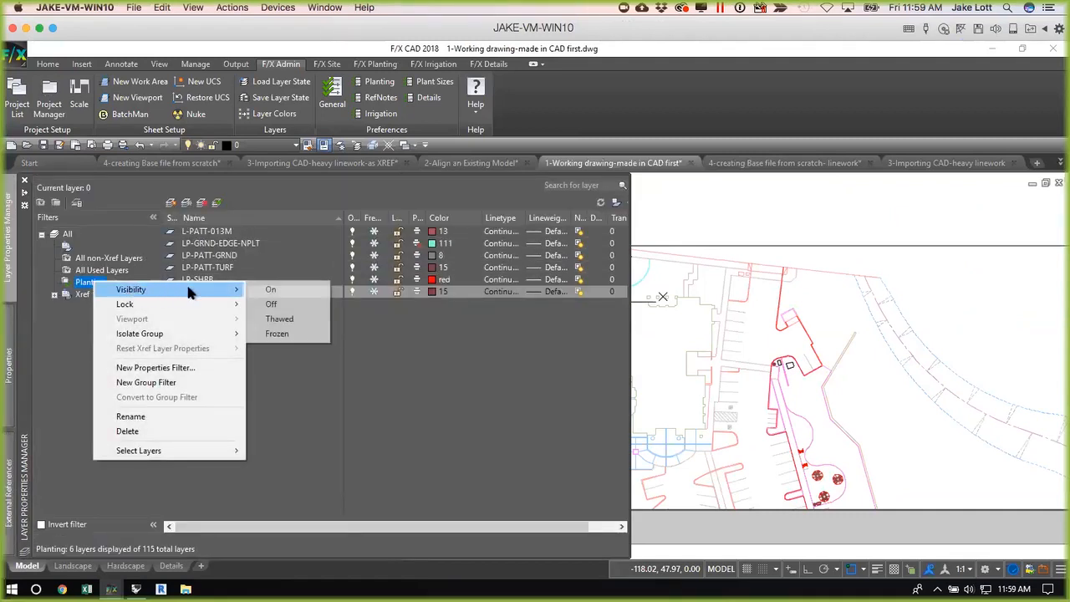
left_click(279, 320)
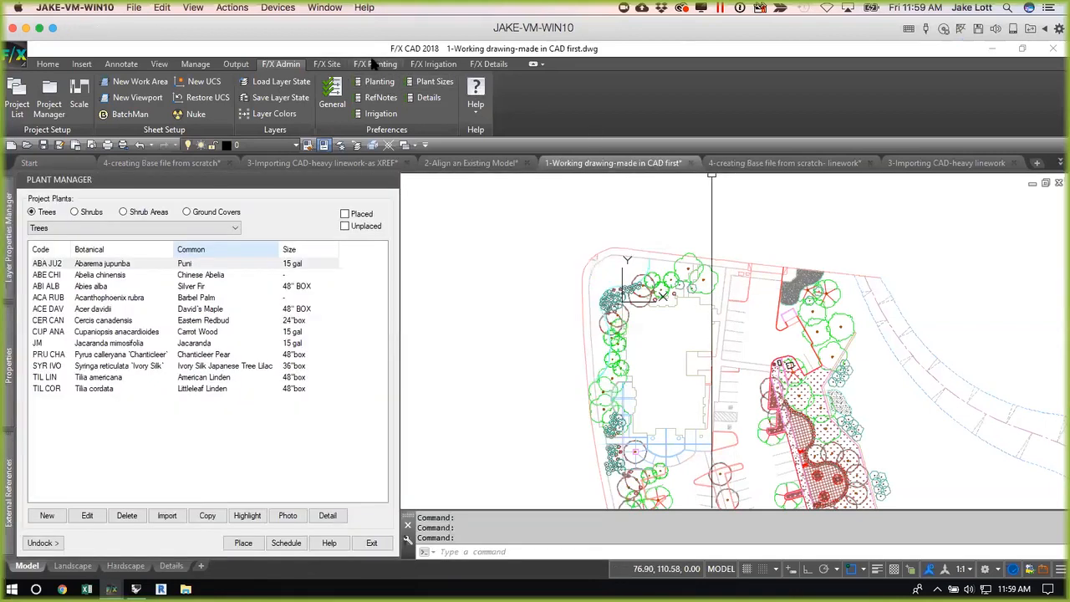
Export the plant placement of the current drawing through SketchUp Connection and clear the stray selection window.
left_click(375, 64)
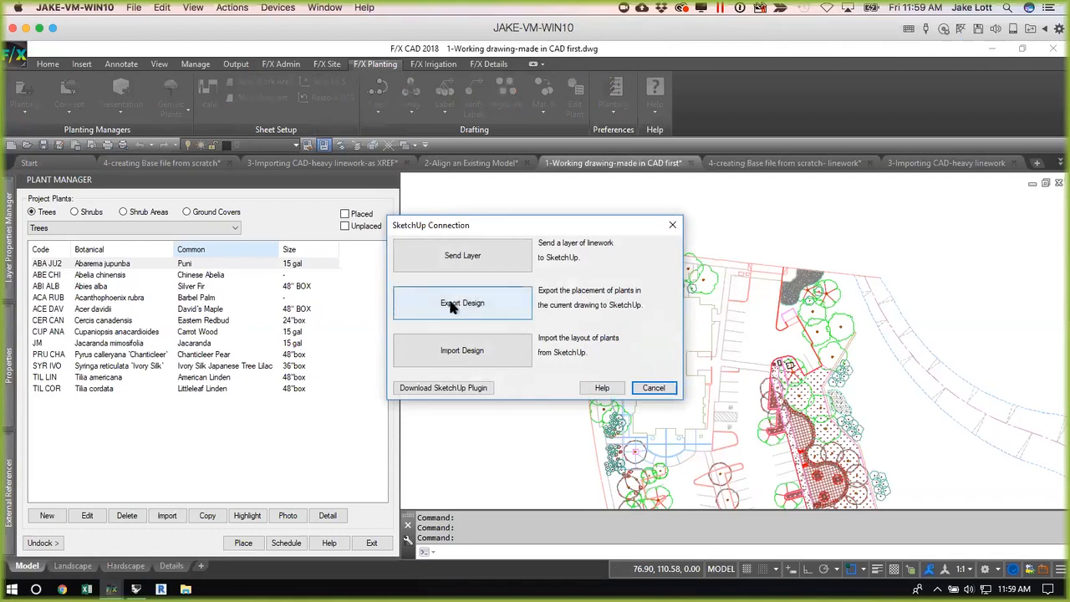
left_click(448, 296)
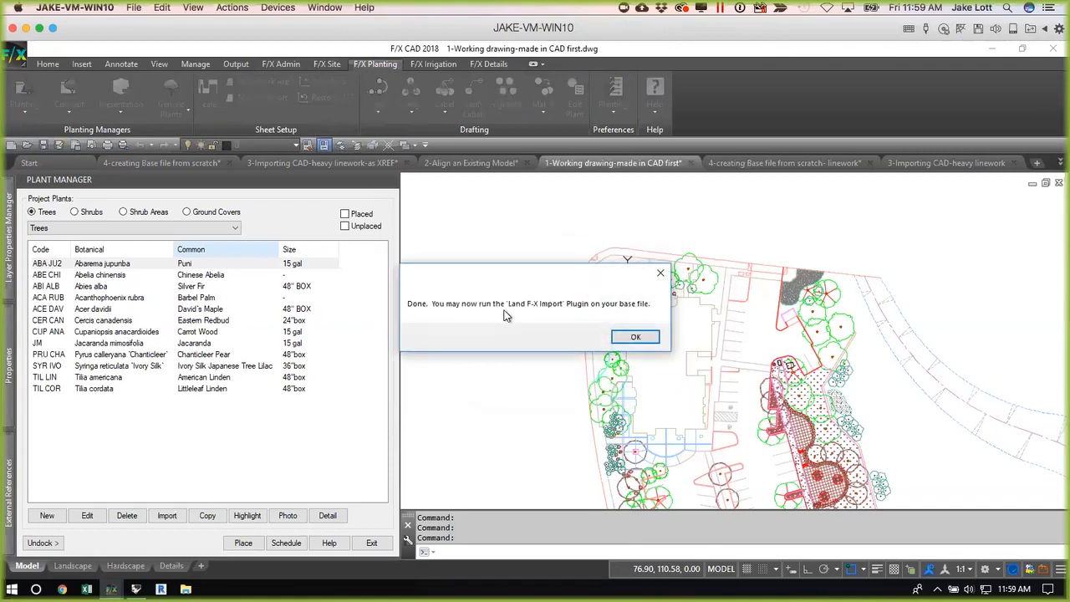
left_click(632, 335)
left_click(631, 334)
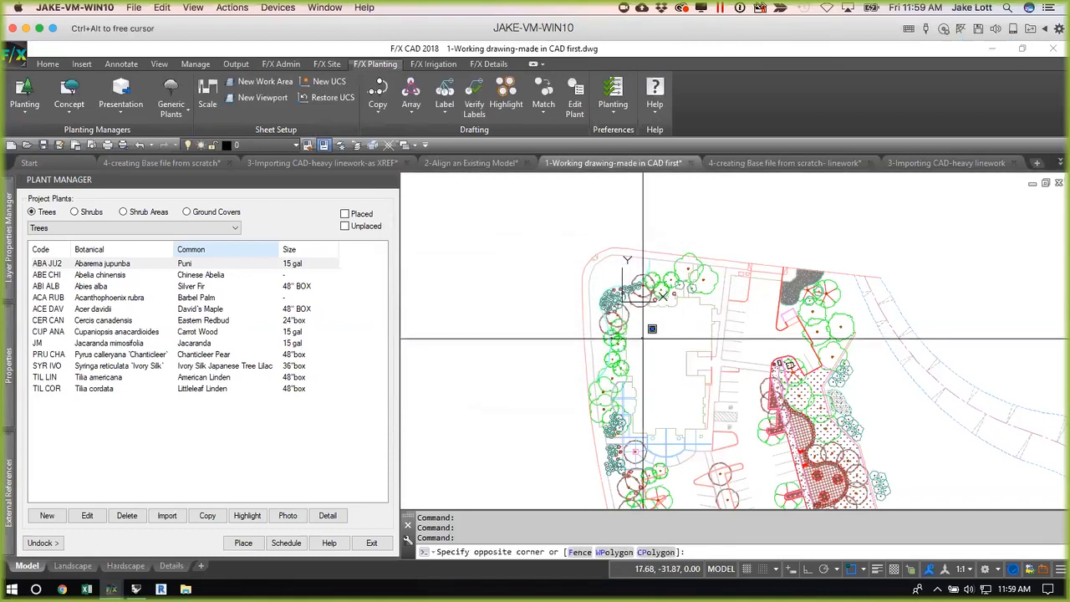
key("Escape")
key("Escape")
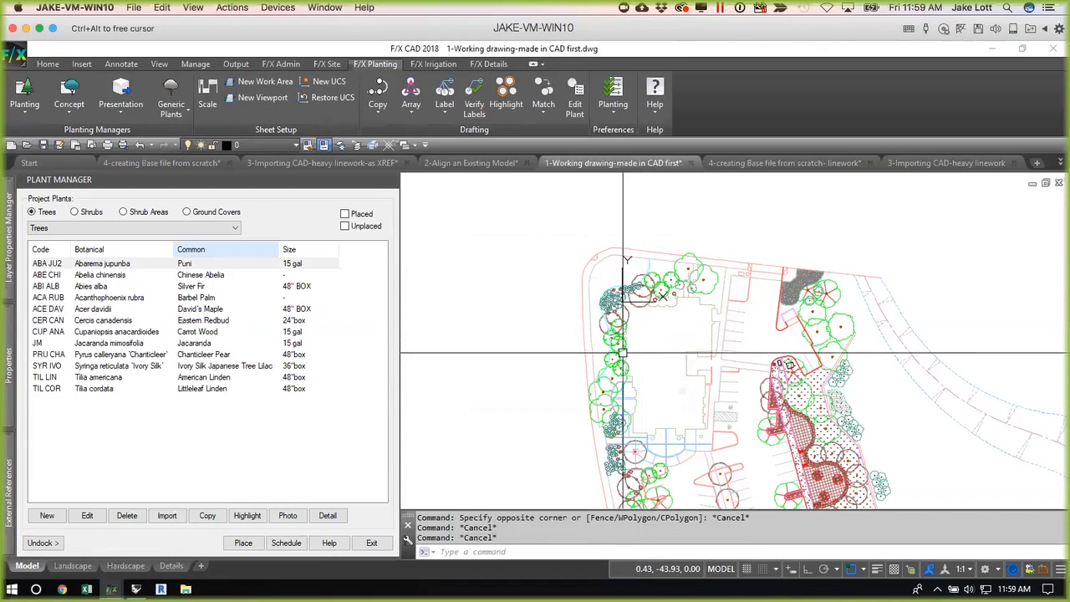
key("Escape")
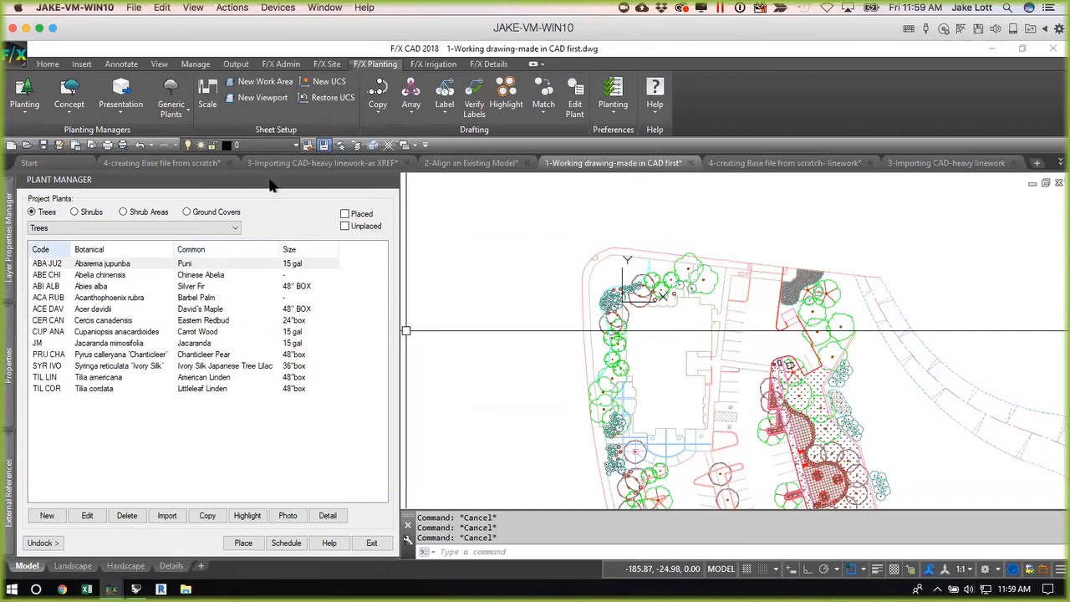
Replace the Plant Manager with the RefNote Manager and place the Anova L1378OH 32 gallon trash receptacle in the seating patio near the tables.
left_click(393, 180)
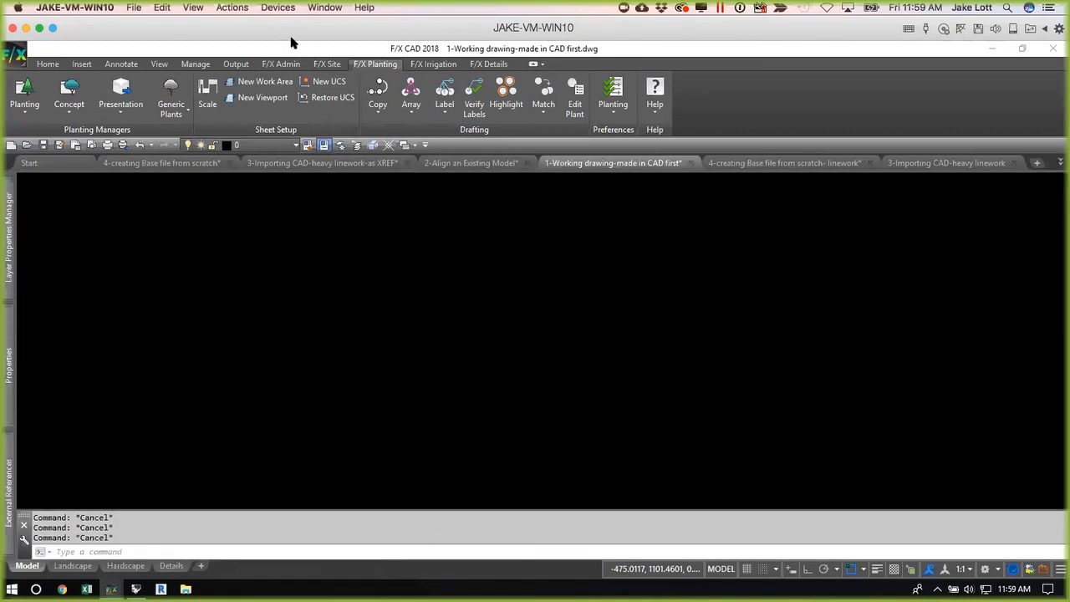
left_click(327, 65)
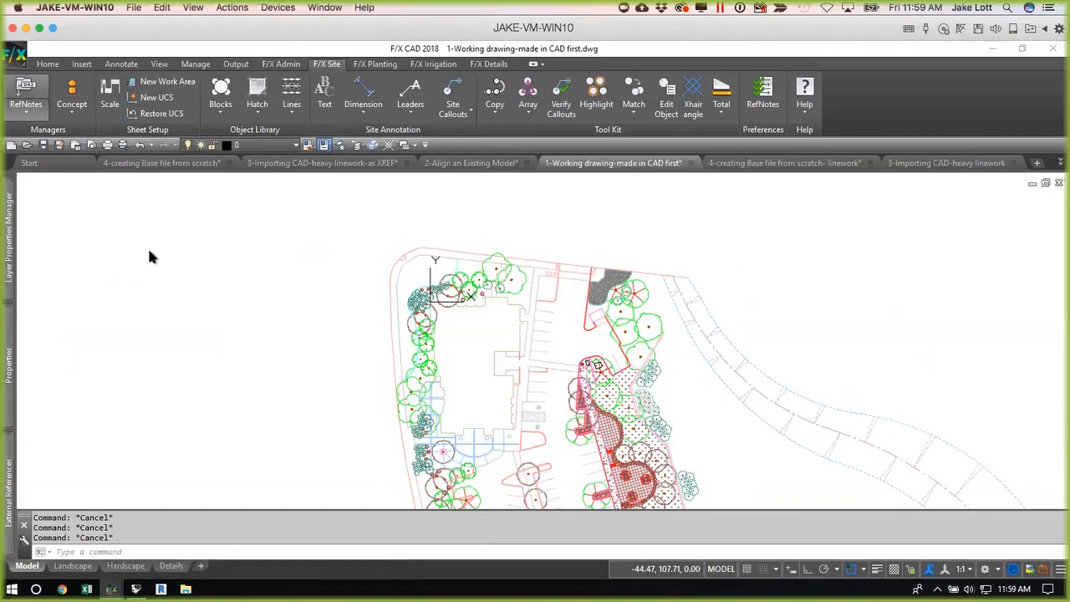
left_click(96, 257)
double_click(98, 260)
left_click(799, 449)
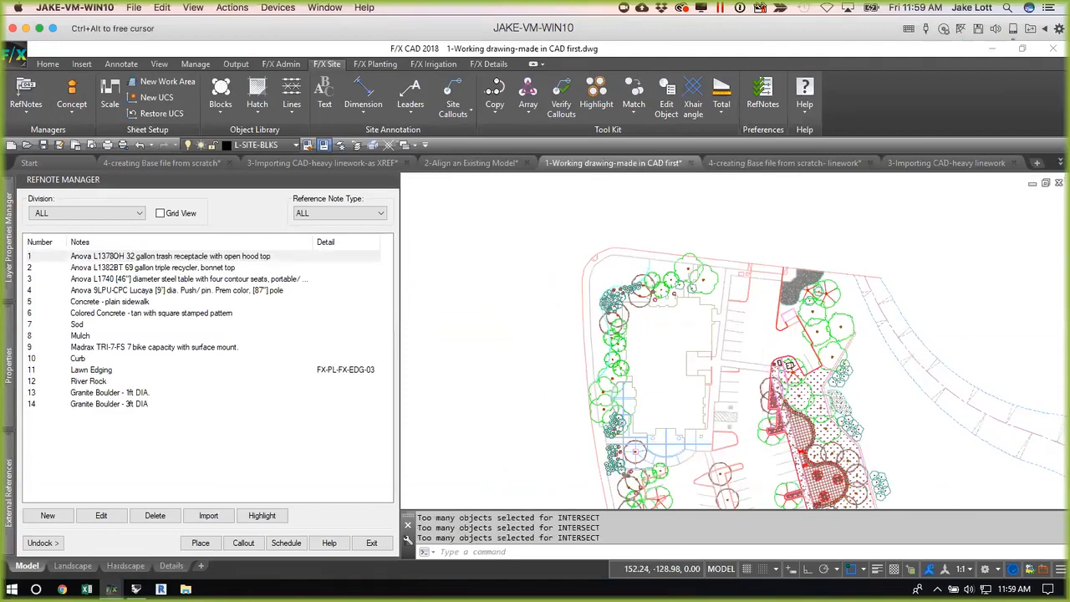
scroll(801, 449, "up", 12)
middle_click_drag(859, 431, 776, 275)
middle_click_drag(1003, 485, 834, 375)
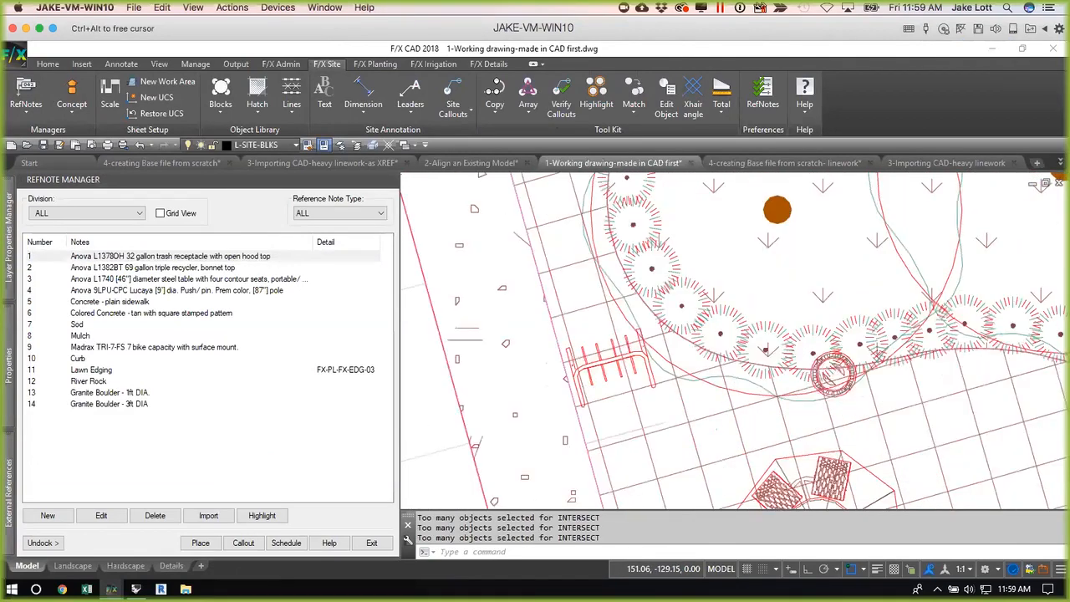
scroll(832, 375, "down", 5)
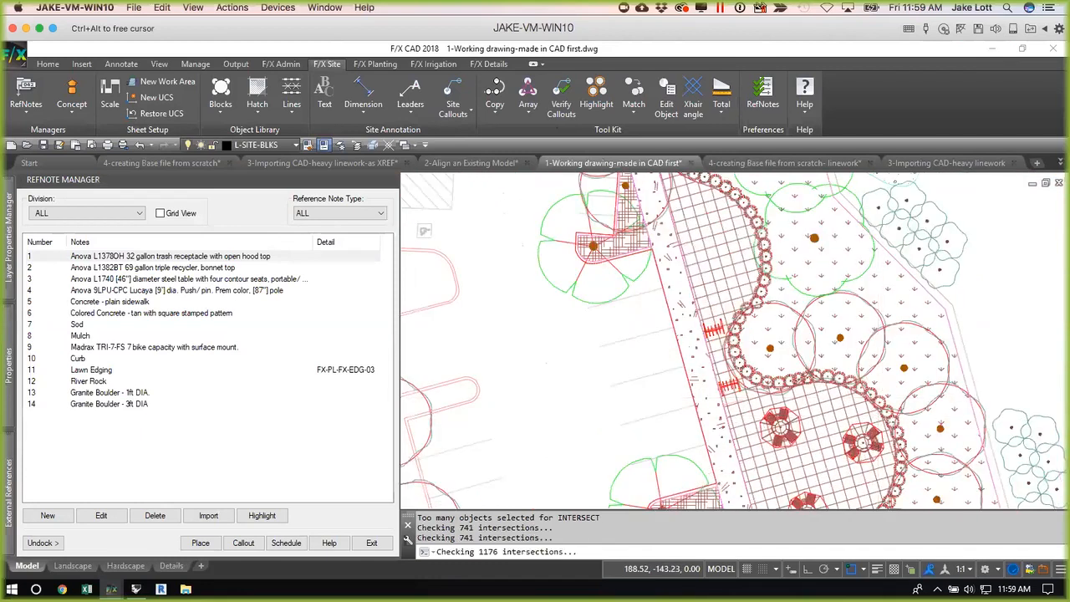
scroll(862, 388, "up", 2)
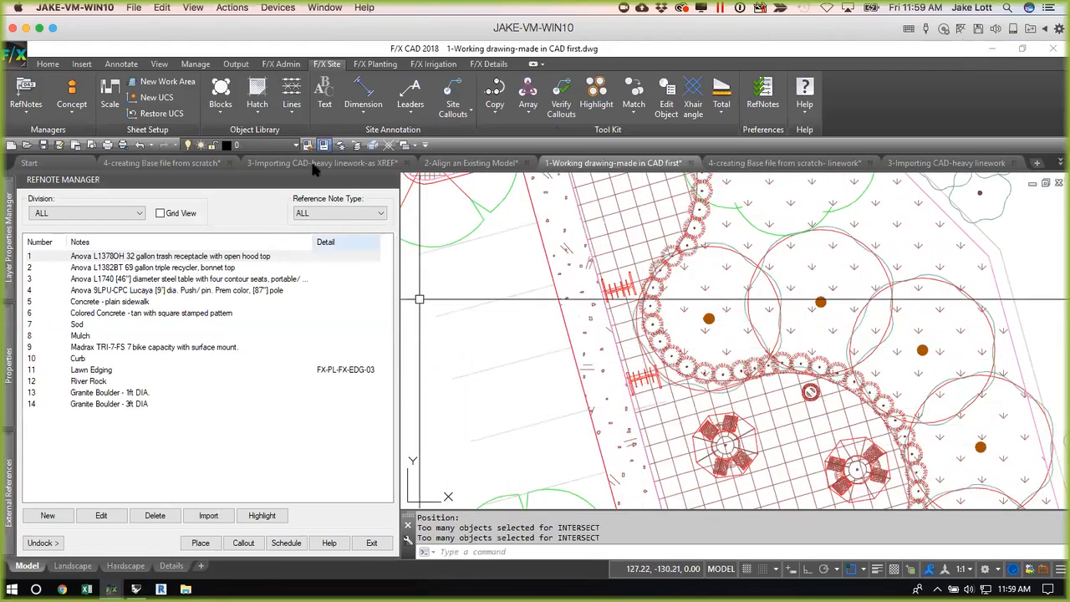
Export the design again with the added site furnishing and import all its plants and furnishings into the Built Out model in SketchUp.
left_click(376, 64)
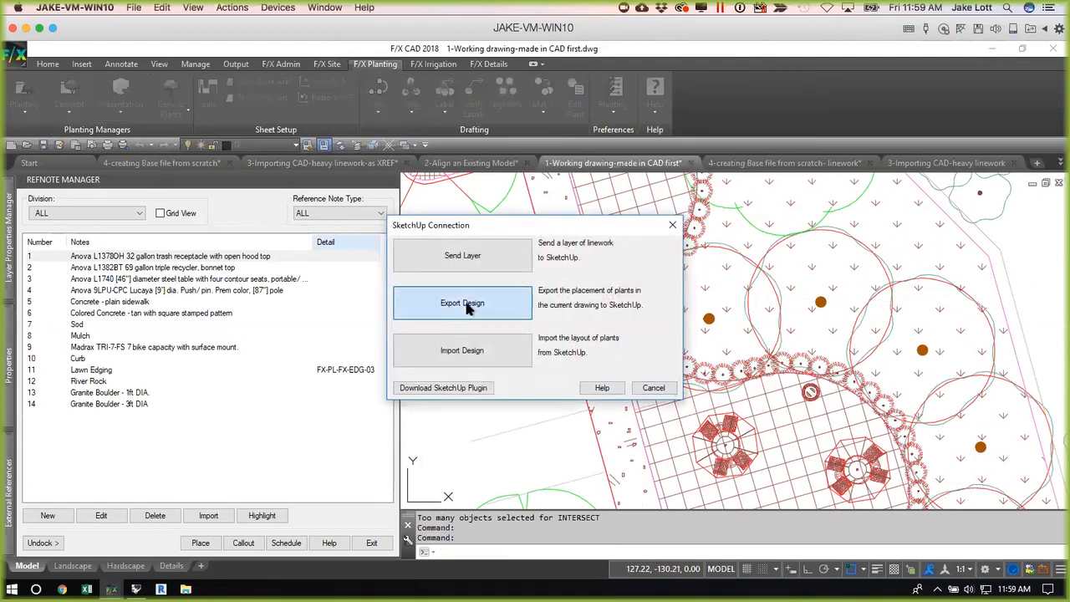
left_click(466, 306)
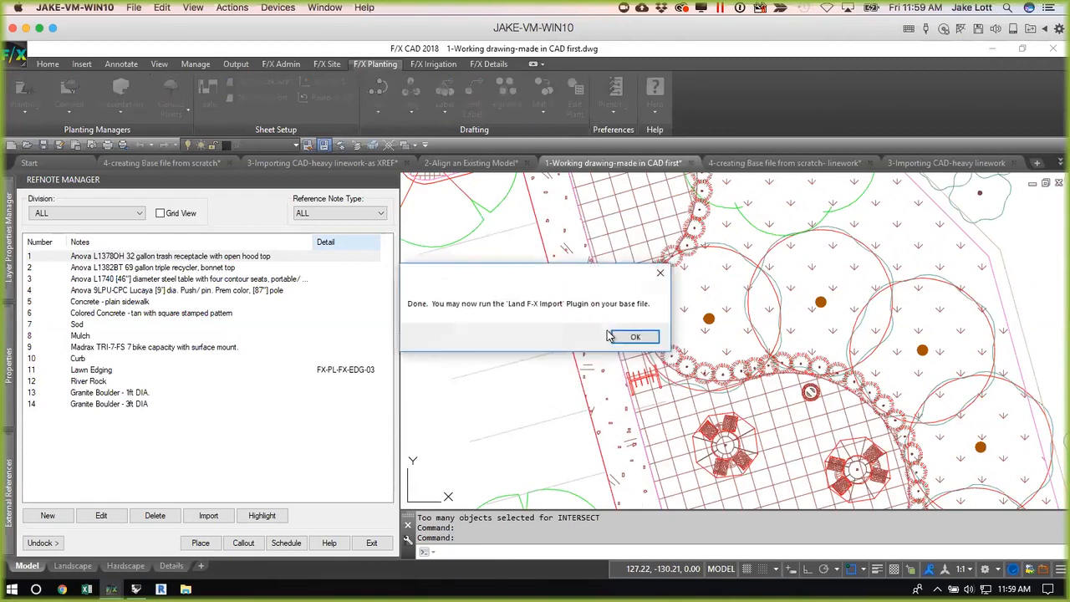
left_click(631, 336)
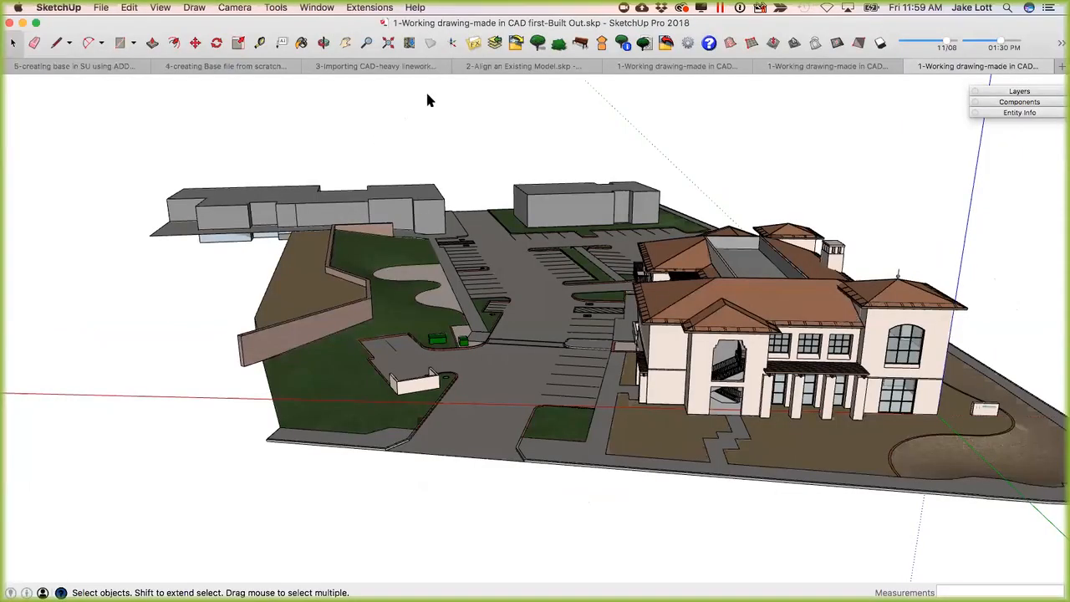
left_click(516, 42)
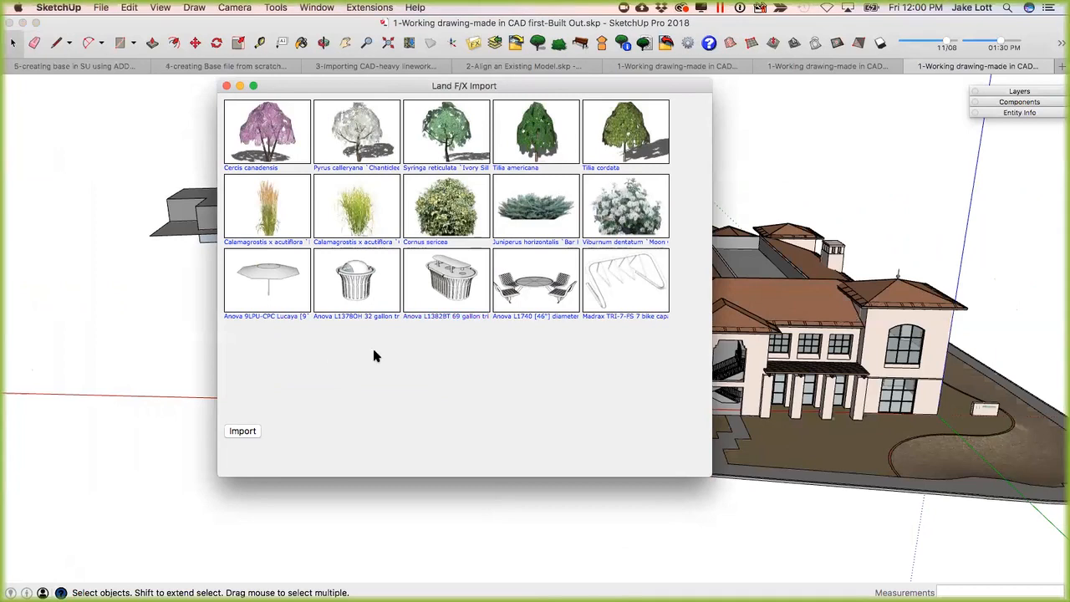
left_click(259, 430)
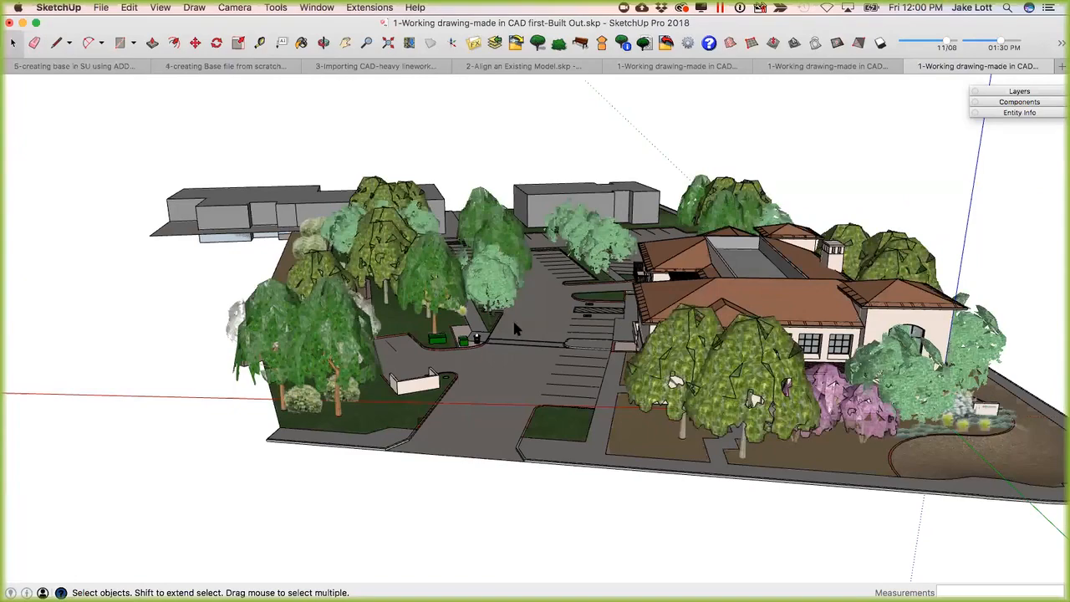
Preview shadows over the umbrella-table patio with the date set to 11/02 and time to 11:40 AM, and turn shadows back off.
key("o")
left_click_drag(431, 334, 653, 222)
scroll(653, 222, "up", 6)
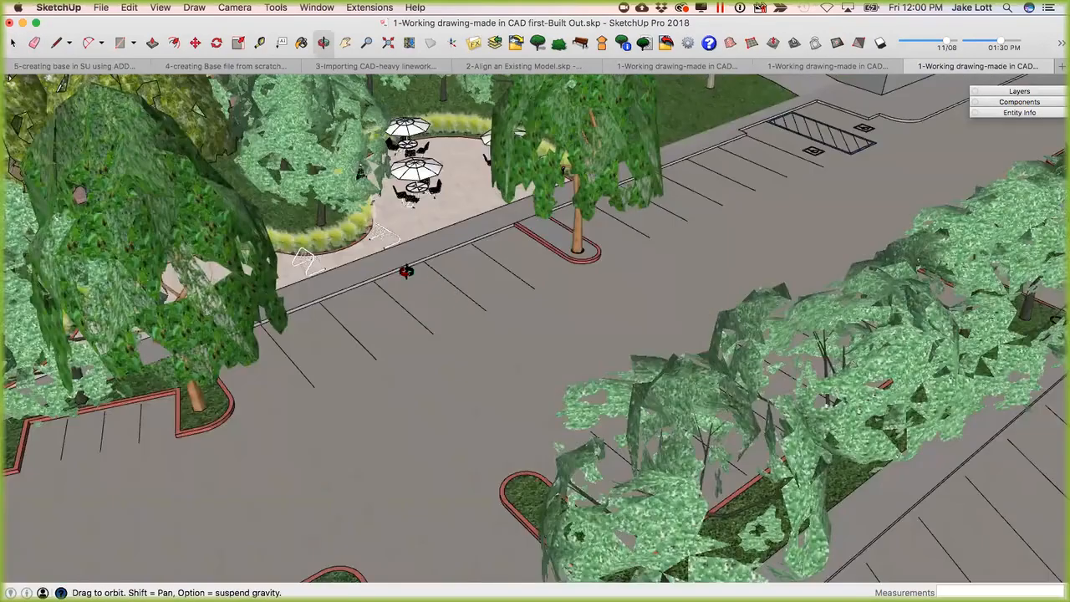
left_click_drag(405, 272, 565, 347)
scroll(545, 312, "up", 4)
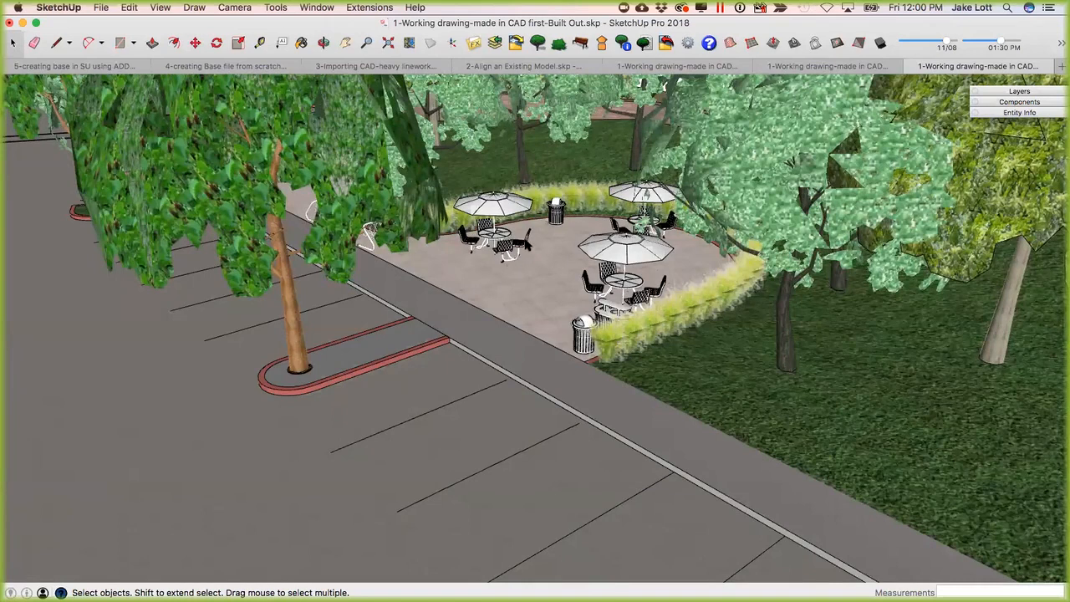
key("shift+s")
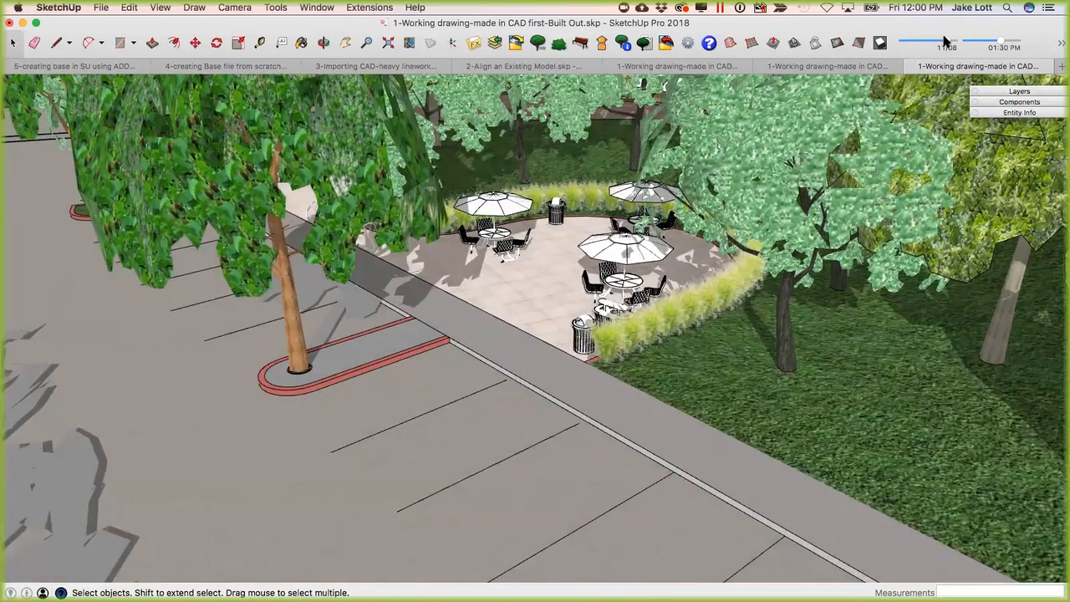
left_click_drag(934, 42, 949, 43)
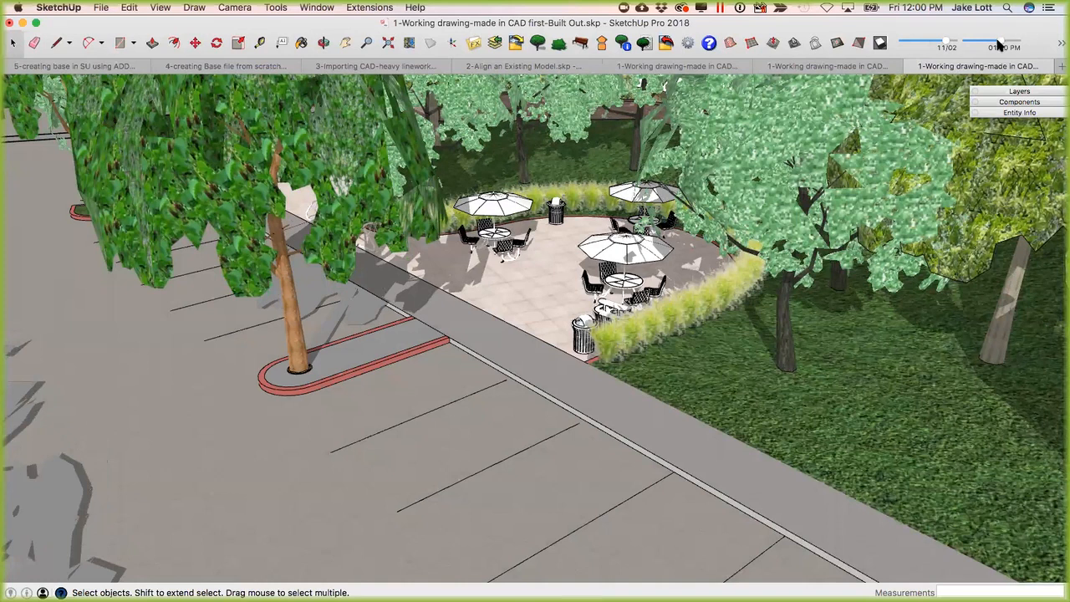
left_click(988, 42)
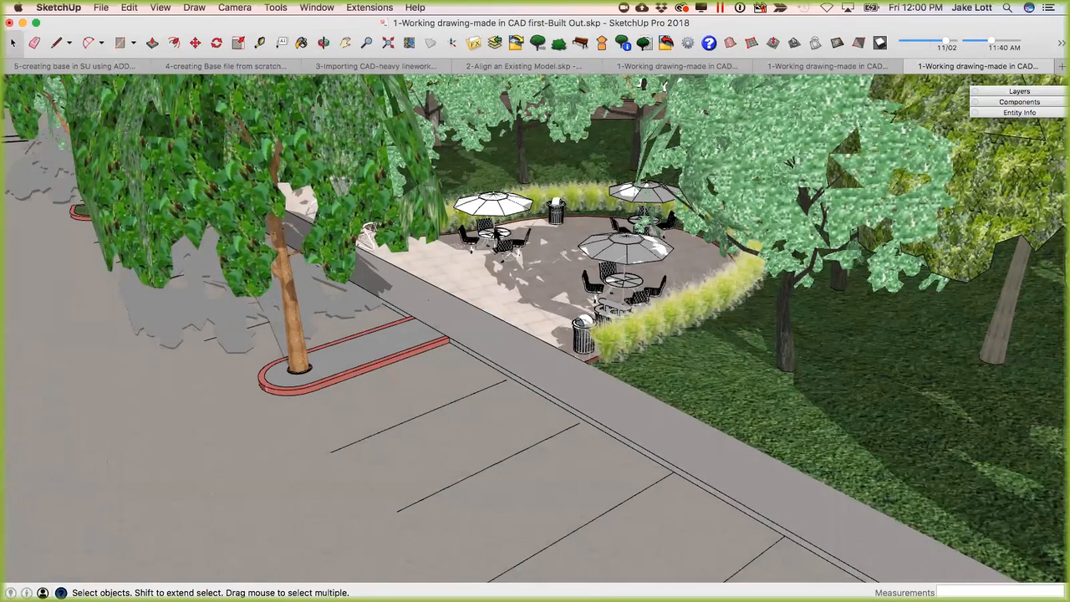
key("shift+s")
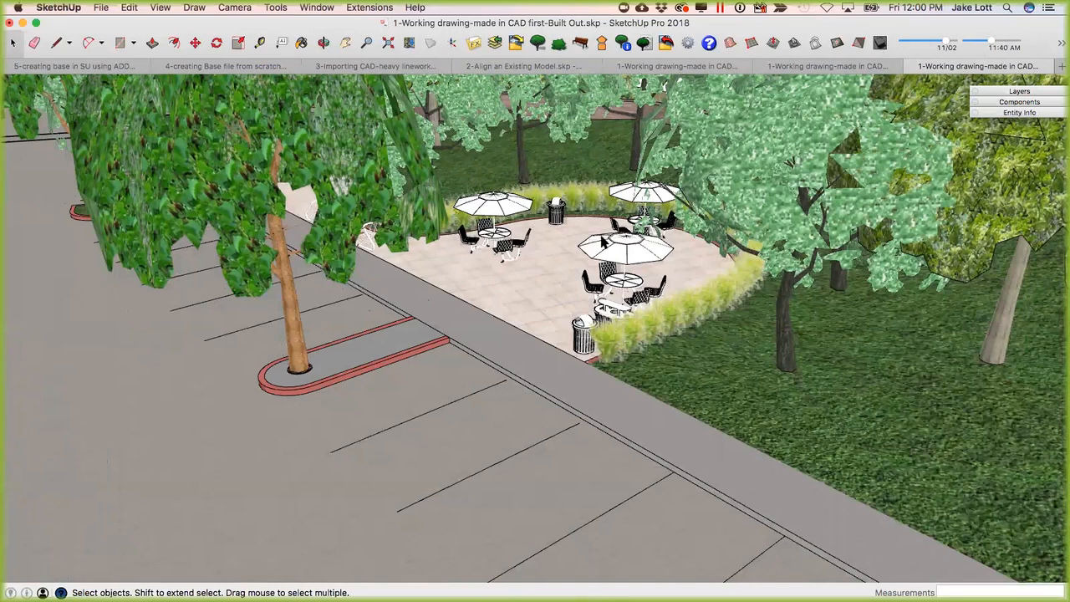
key("shift+s")
Move the trash receptacle at the back of the patio about 36.3' onto the curbed tree island in the parking lot.
left_click(559, 214)
key("m")
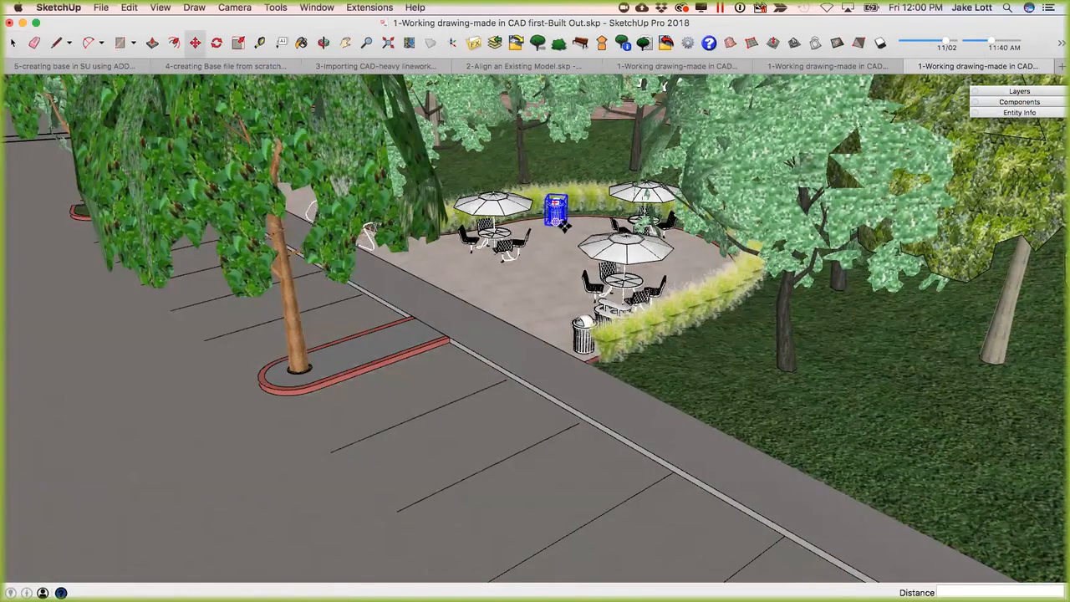
left_click(555, 232)
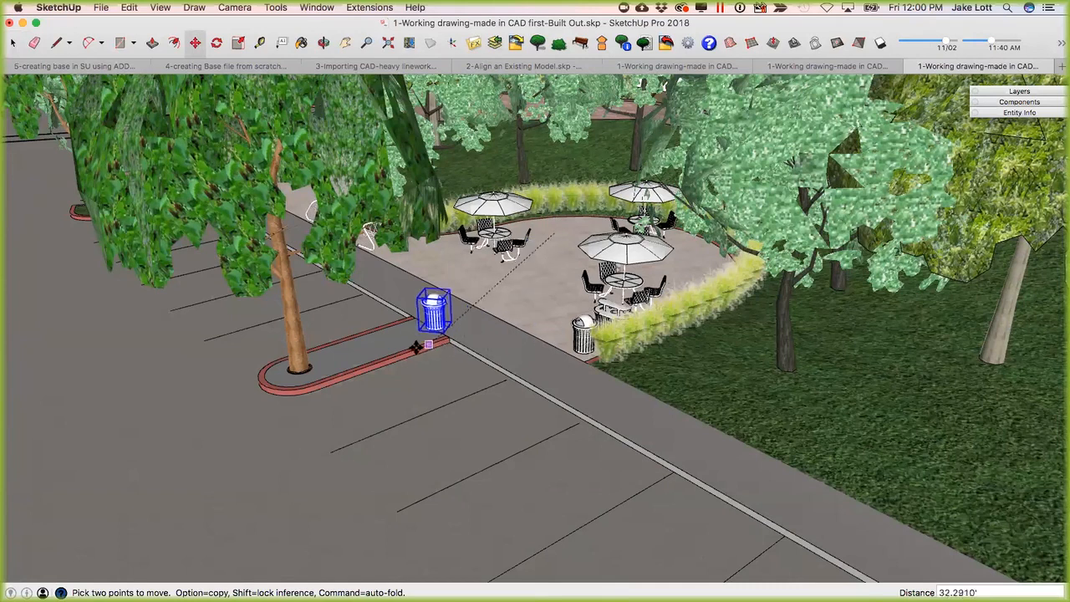
left_click(388, 357)
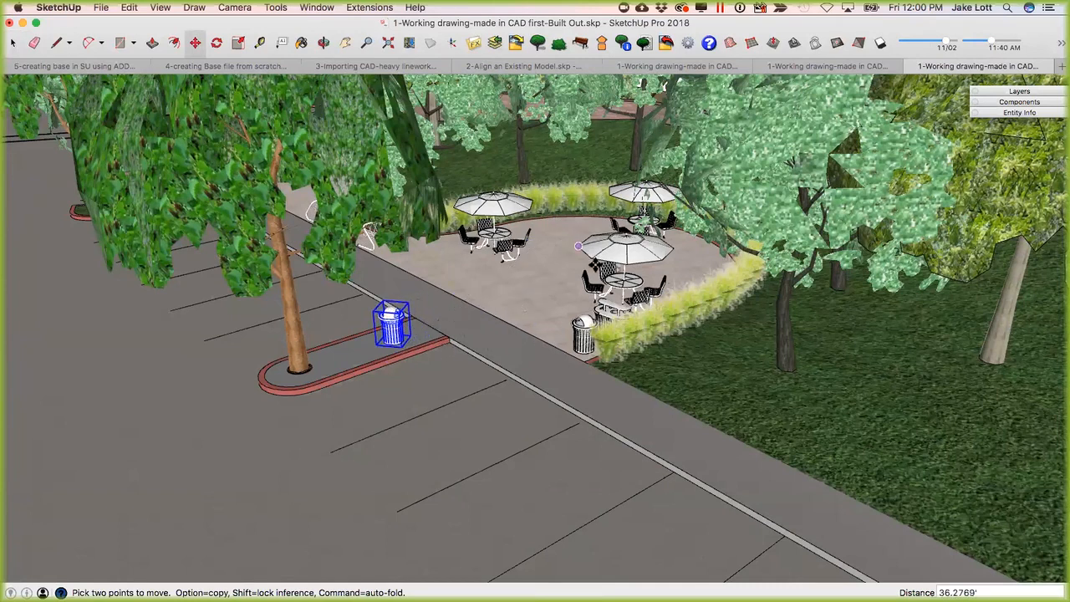
Move the front table set and its umbrella slightly away from the ornamental grasses on the patio, and delete that umbrella.
key("space")
left_click(616, 284)
left_click(634, 260)
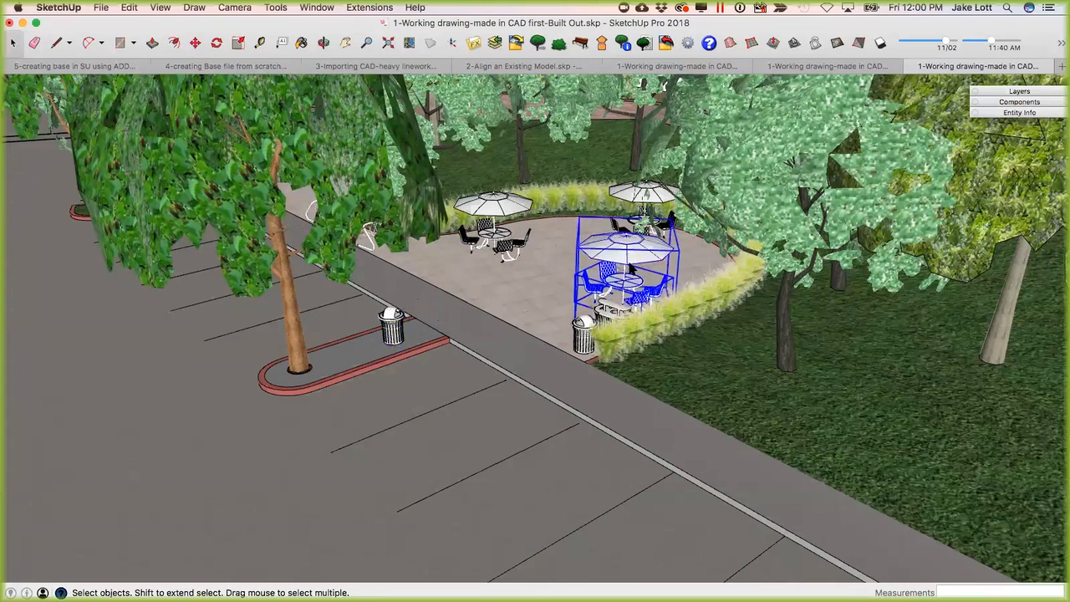
key("m")
left_click(553, 288)
left_click(533, 278)
key("space")
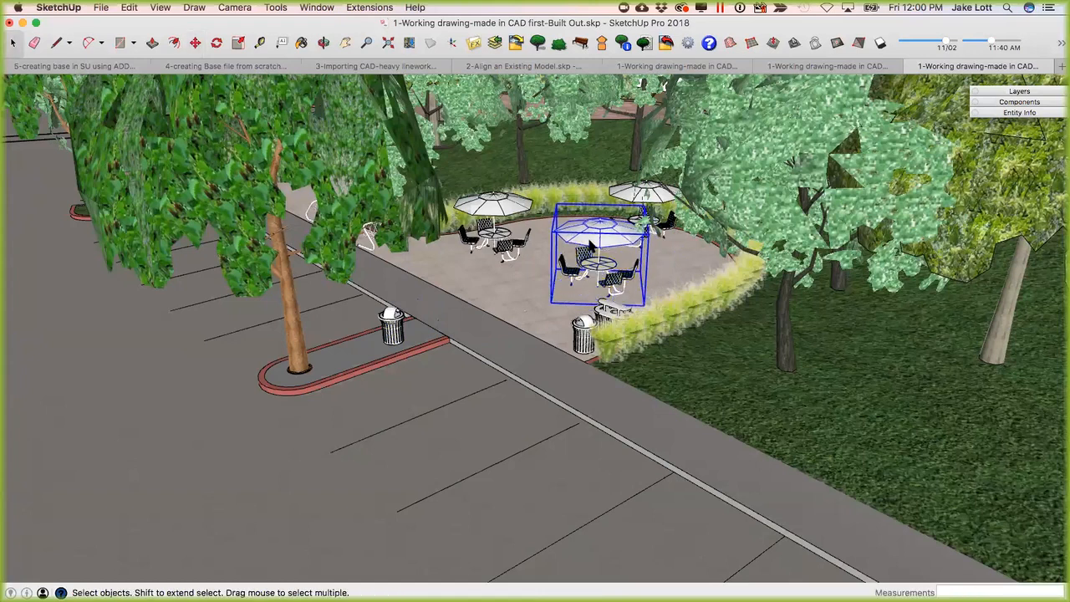
key("Delete")
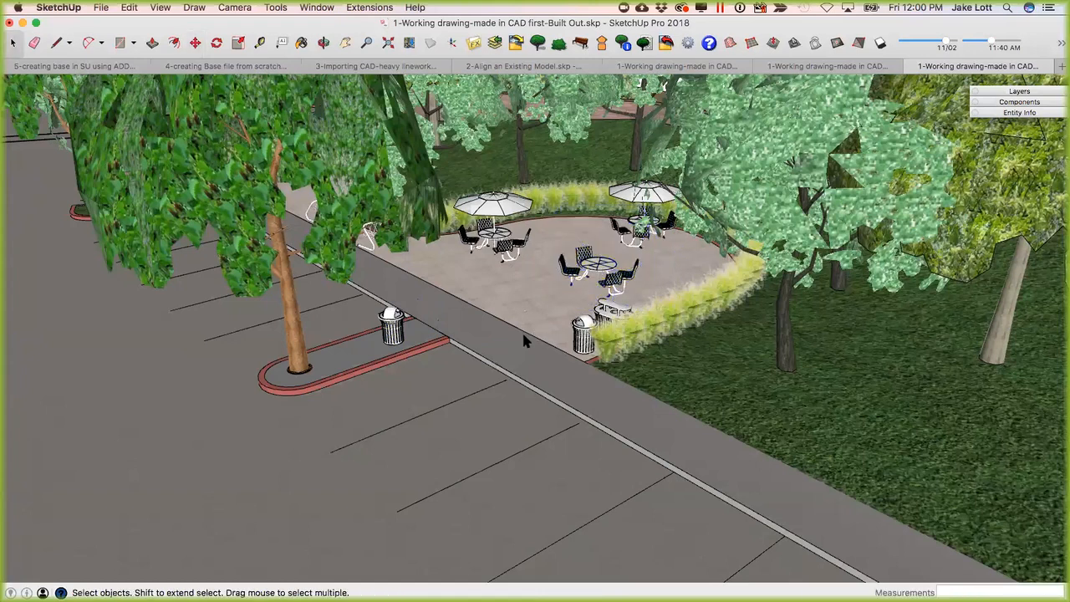
Export the edited design from SketchUp with Land F/X, switch to F/X CAD and import it into the working drawing.
left_click(666, 47)
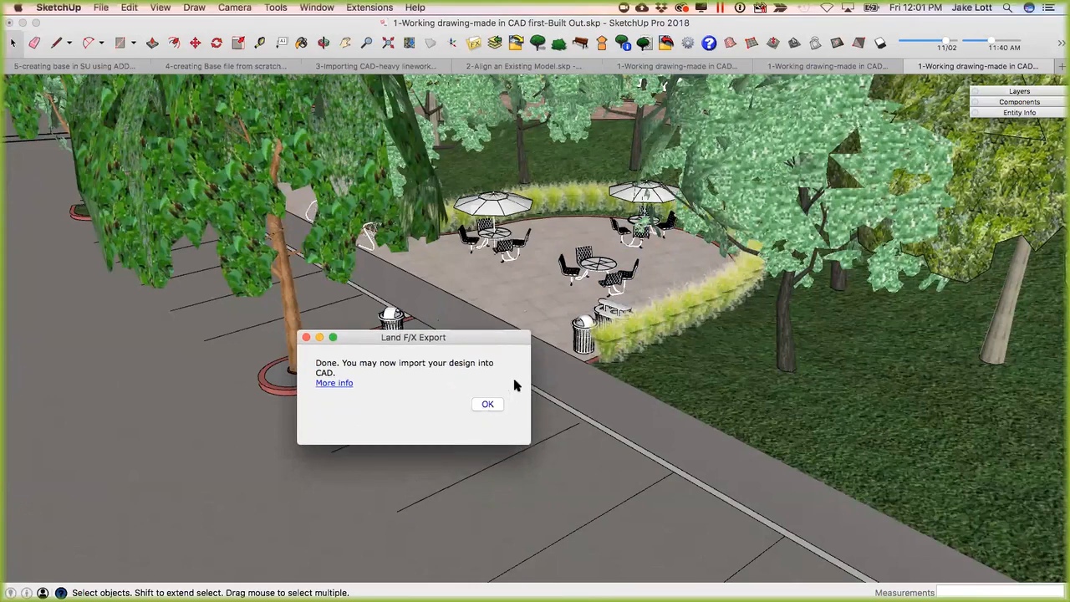
key("Return")
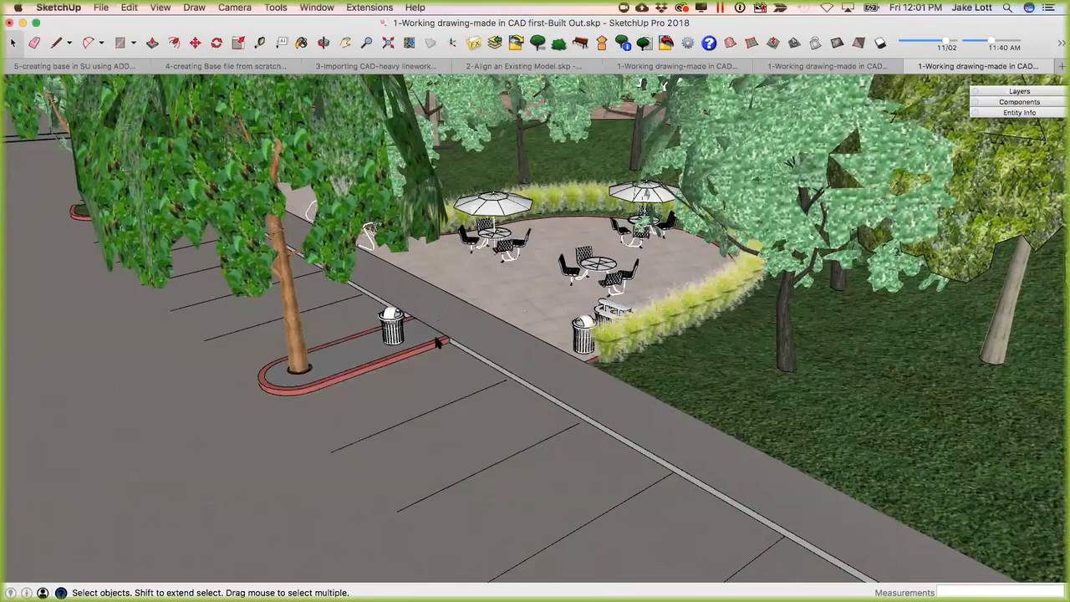
key("super+Tab")
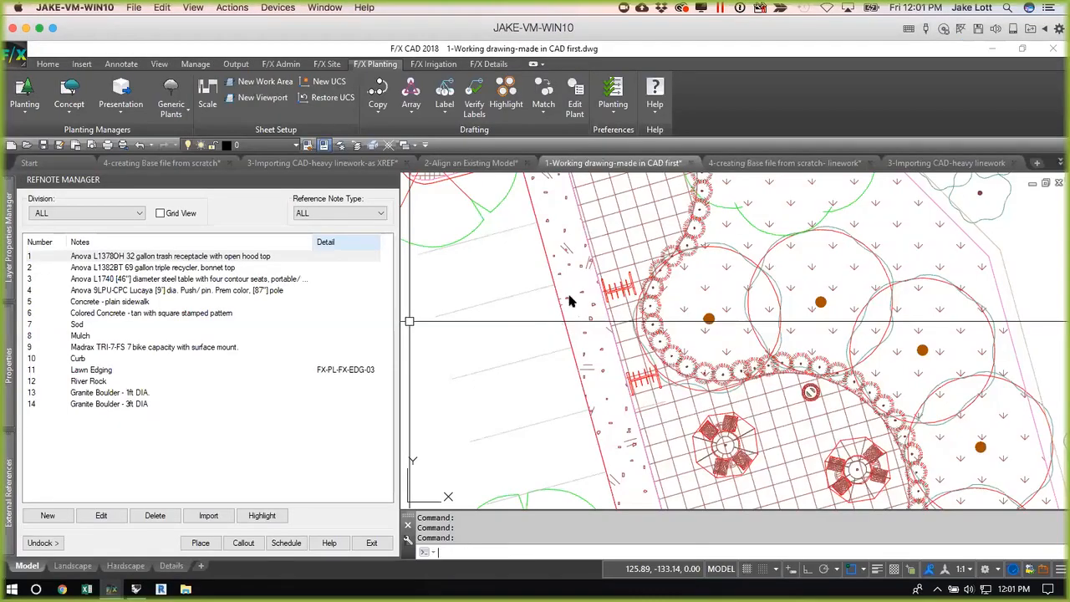
left_click(126, 96)
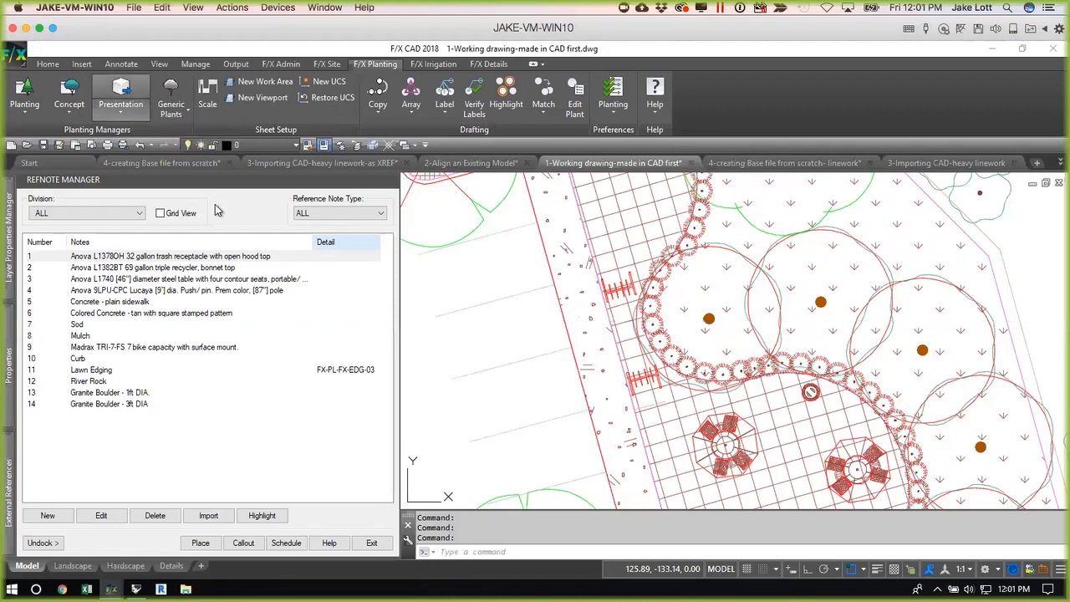
left_click(453, 350)
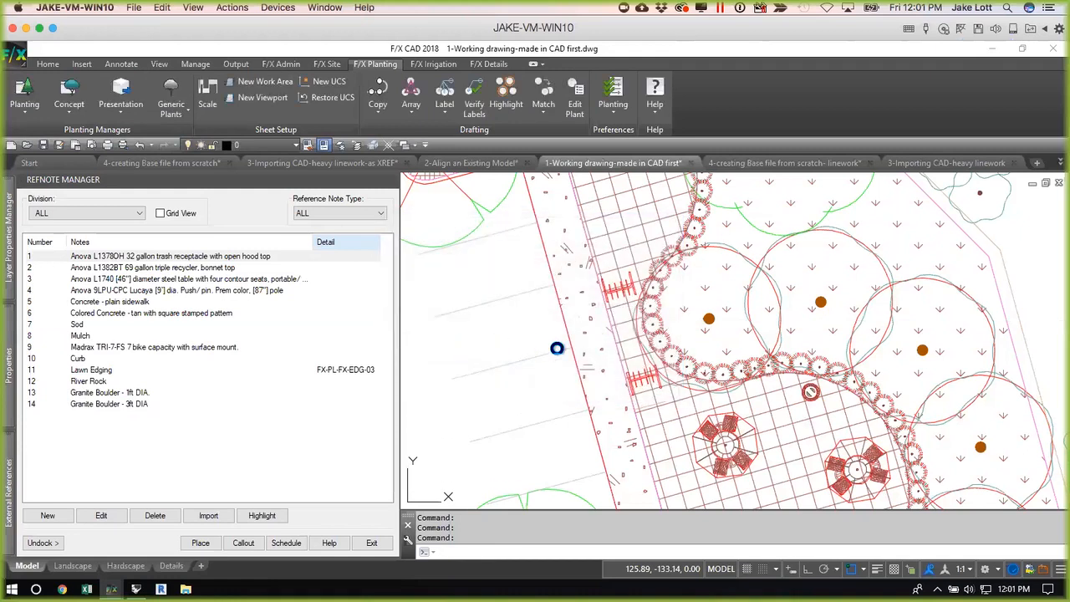
left_click(633, 336)
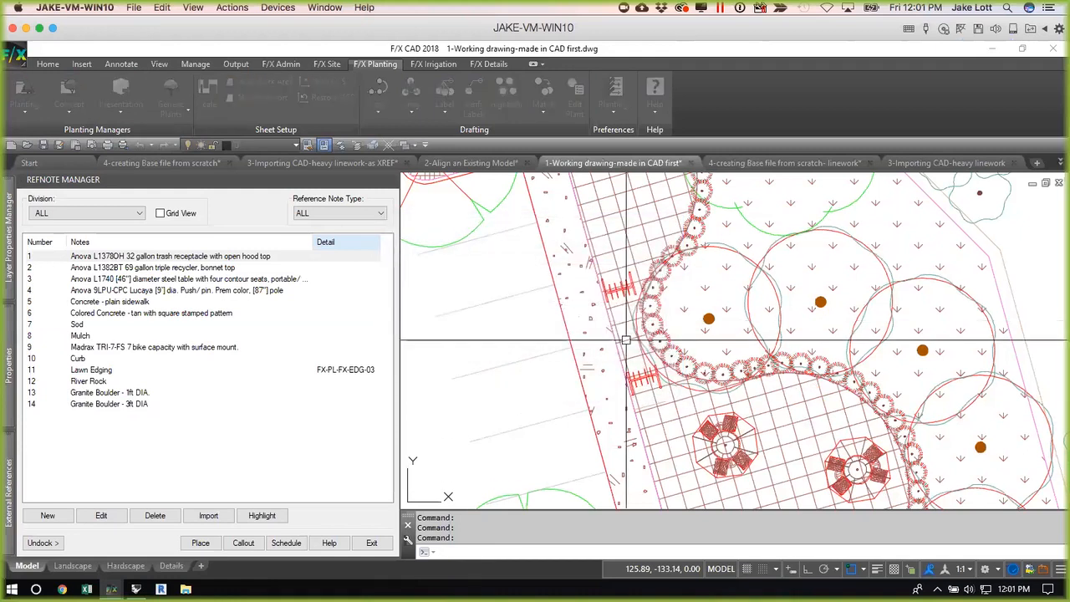
mouse_move(823, 442)
middle_mouse_down()
mouse_move(805, 419)
mouse_move(745, 202)
middle_mouse_up()
middle_click_drag(731, 322, 790, 404)
scroll(789, 404, "down", 3)
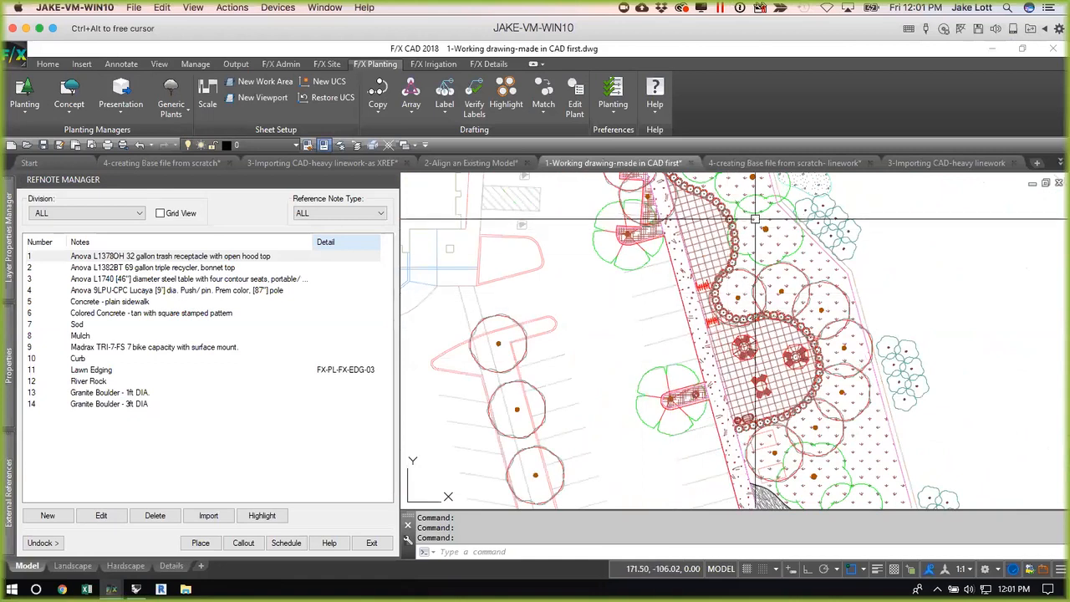
mouse_move(754, 214)
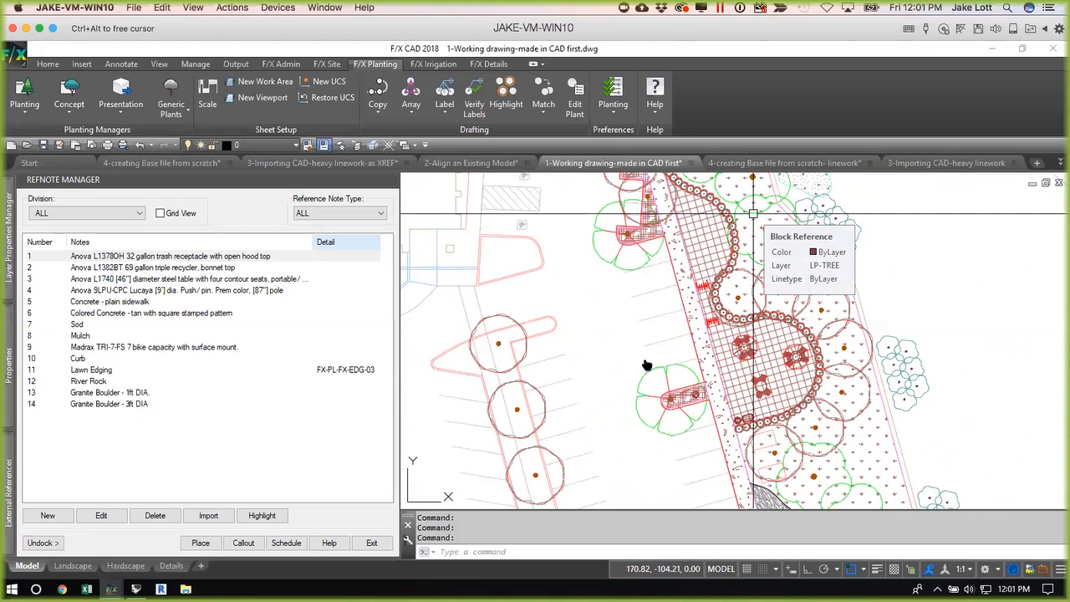
Switch to Rhino and set the perspective viewport of the site base model to Wireframe display.
left_click(136, 590)
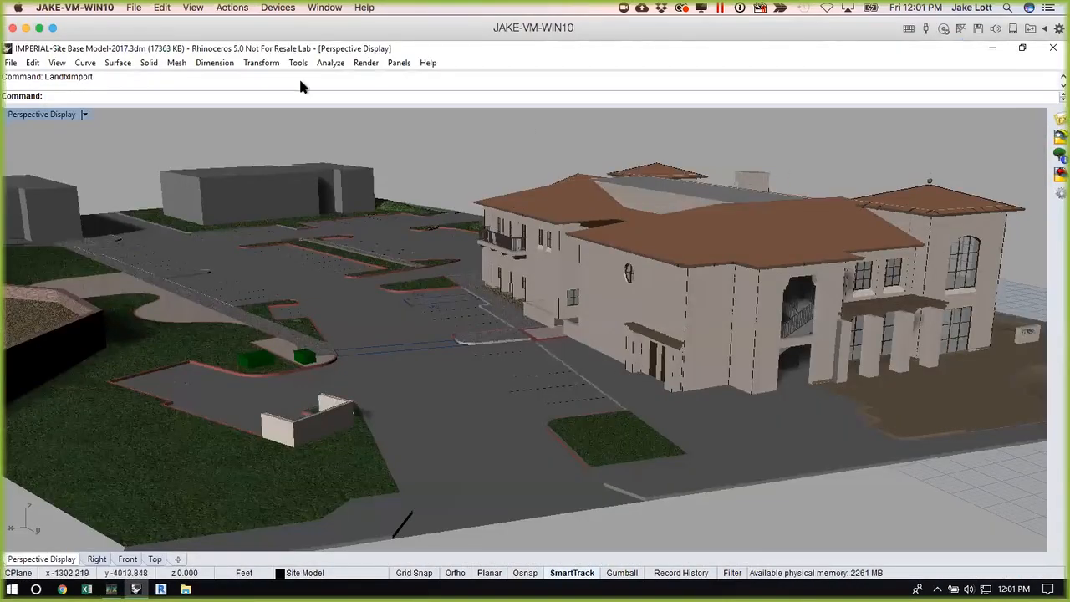
right_click_drag(428, 294, 389, 279)
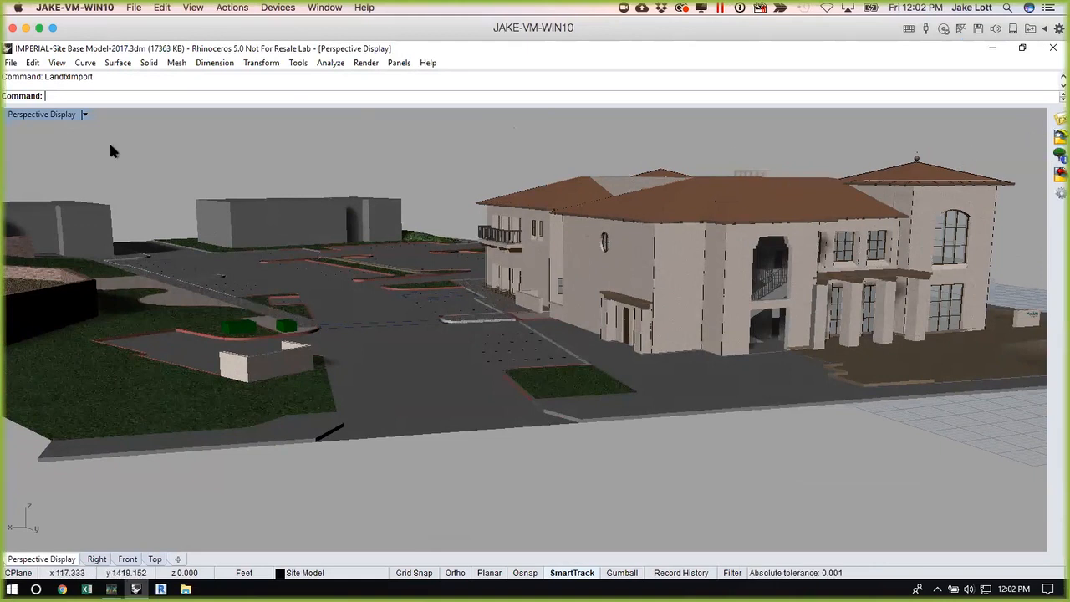
left_click(56, 63)
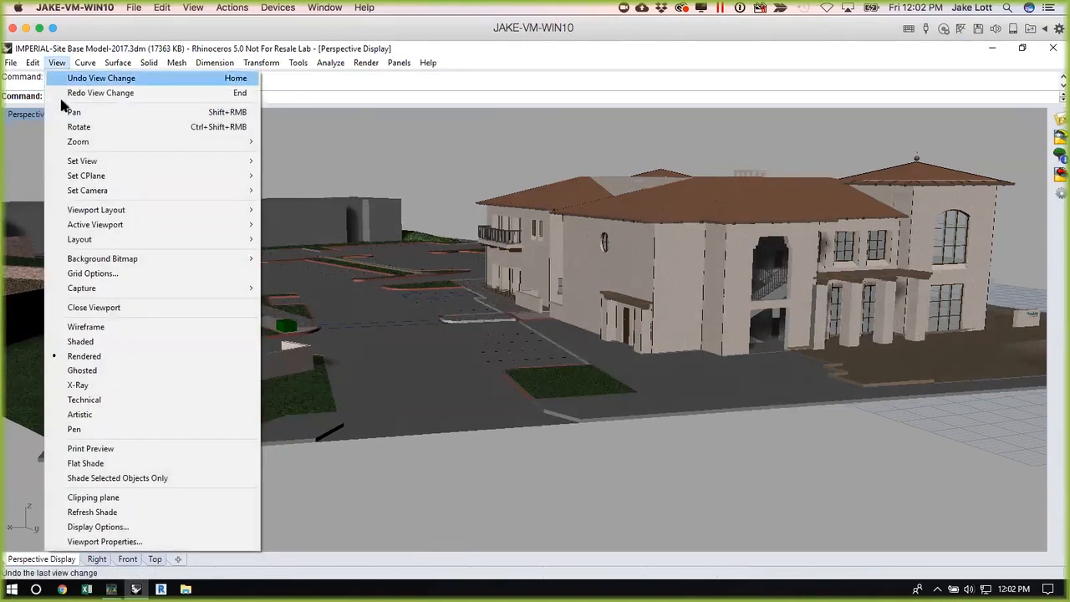
left_click(85, 327)
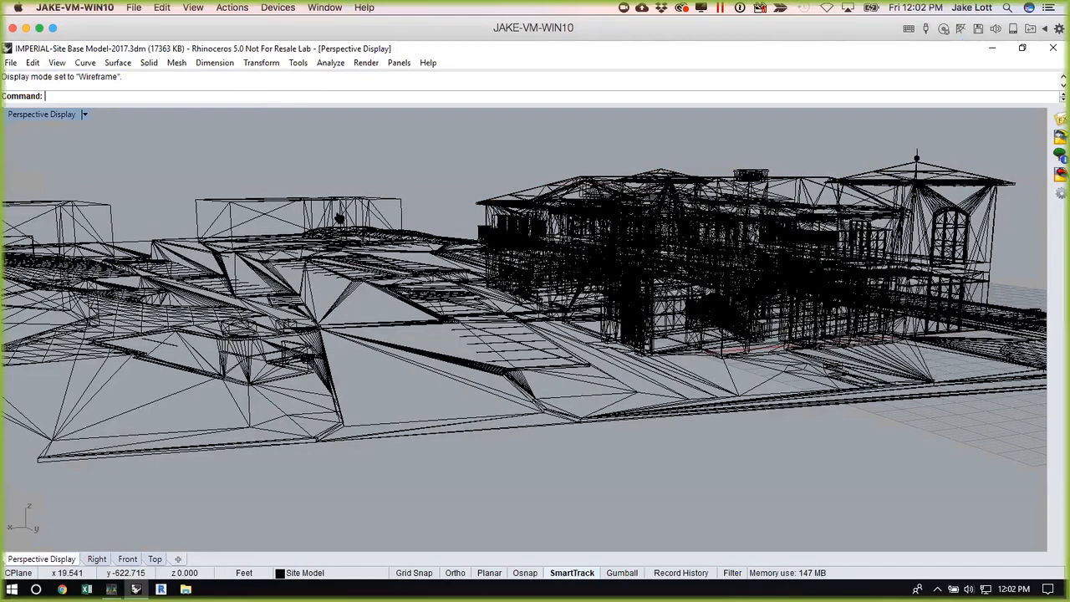
Return to F/X CAD and freeze the LP-SHRB layer by picking a shrub with the FR command.
left_click(670, 318)
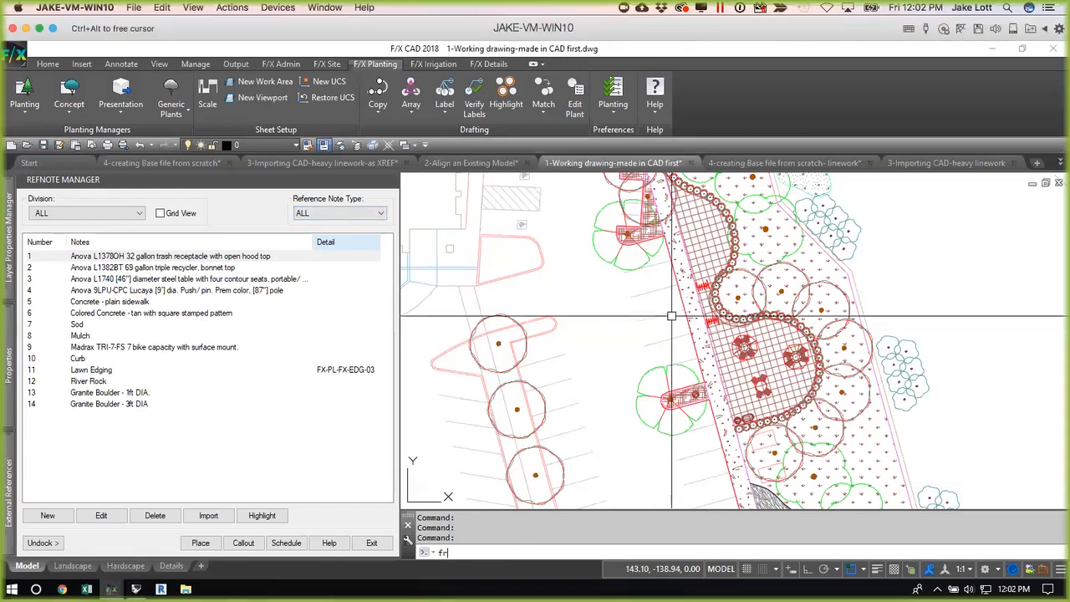
key("Return")
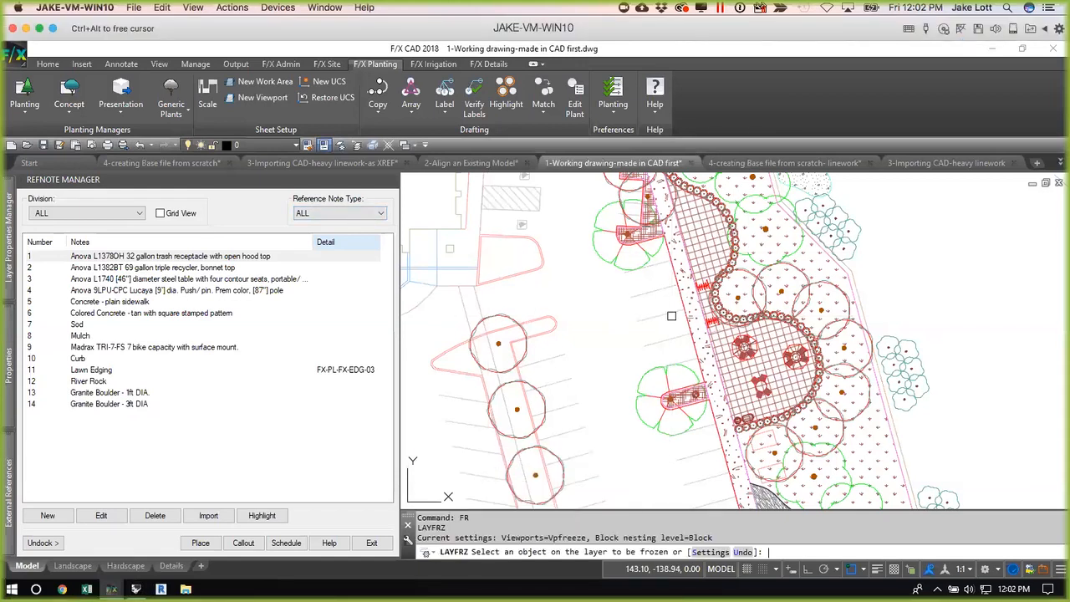
left_click(837, 248)
key("Return")
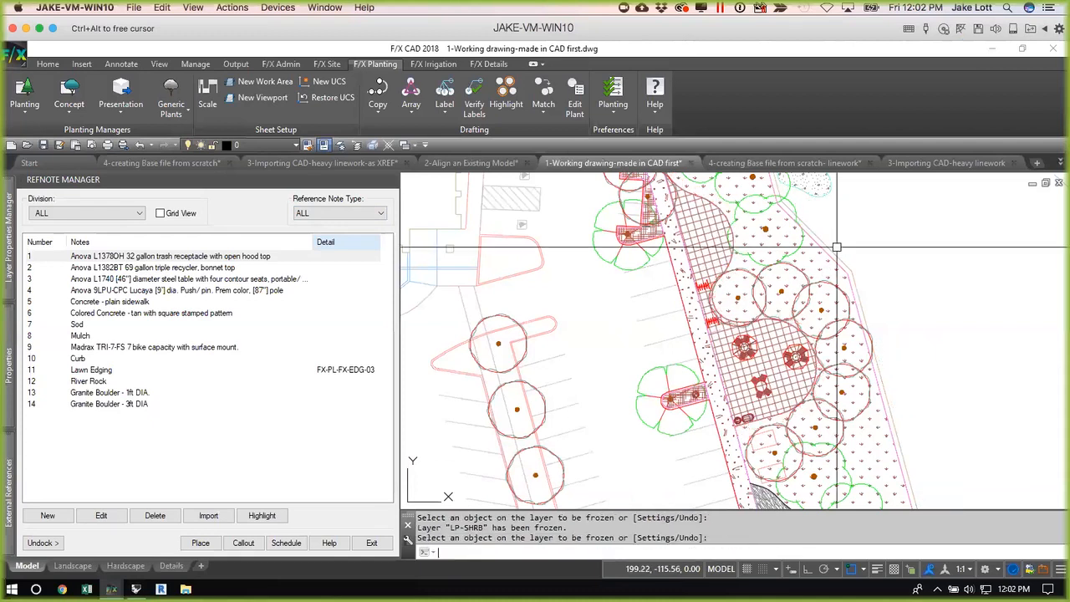
Export the placement of the drawing's plants through the SketchUp Connection.
left_click(122, 91)
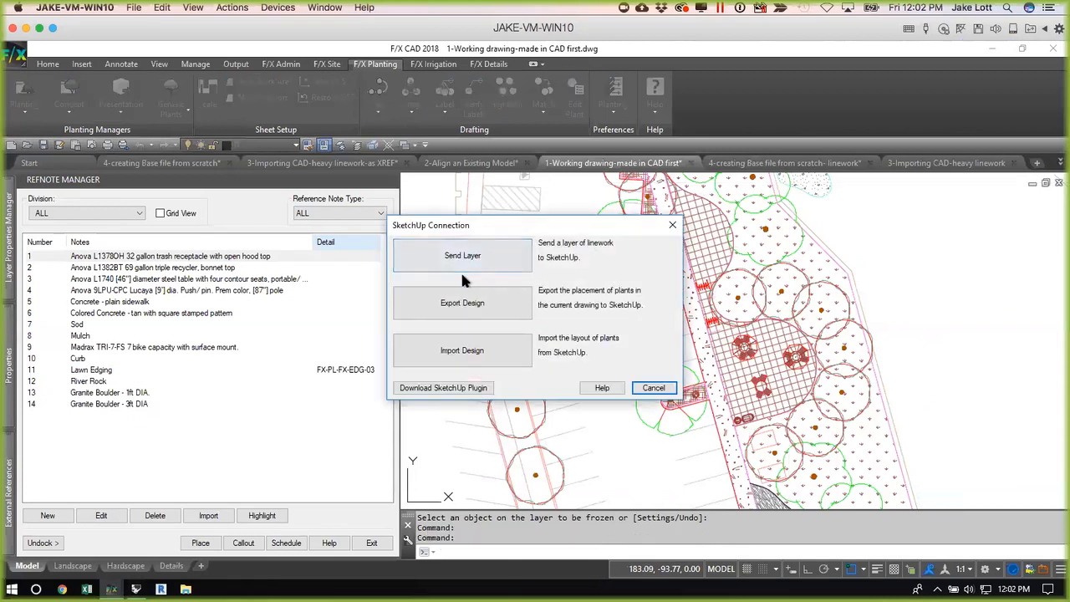
left_click(455, 303)
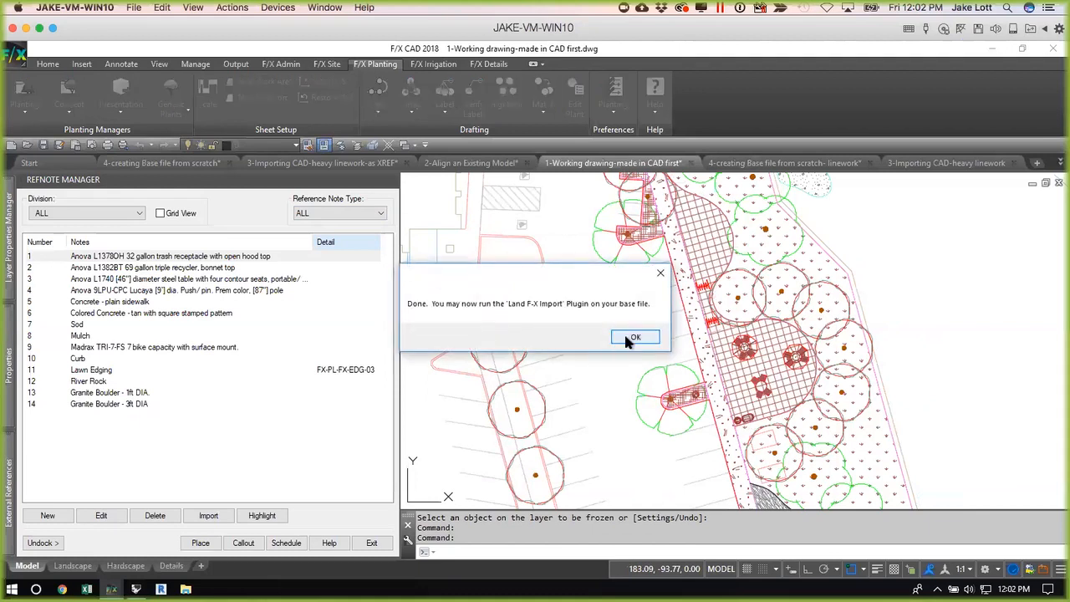
left_click(633, 337)
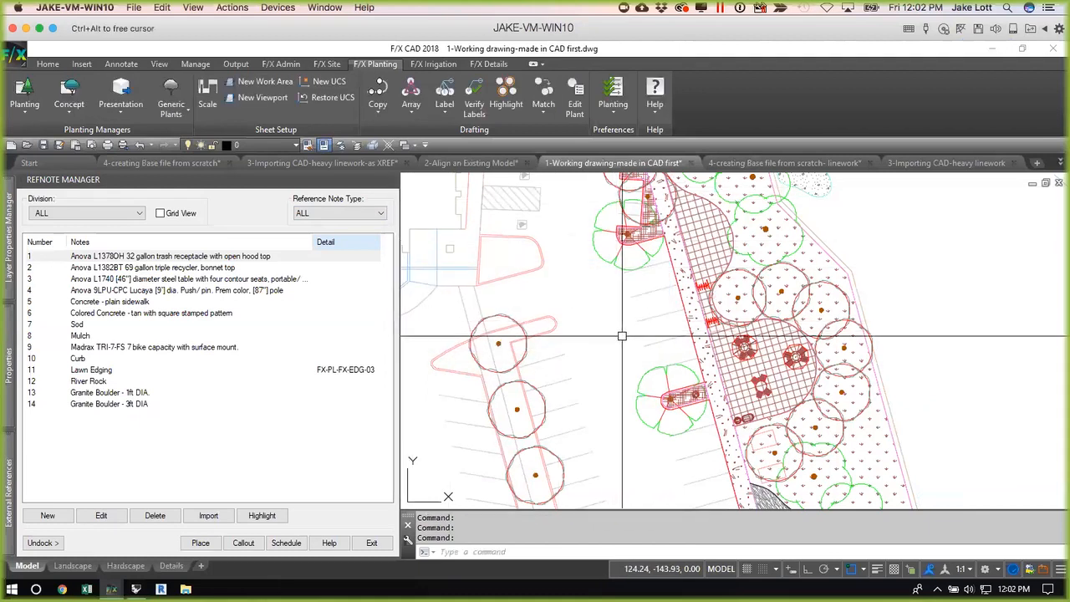
Switch to Rhino and import the exported trees with Land F/X Import, keeping the other objects in the model.
key("alt+Tab")
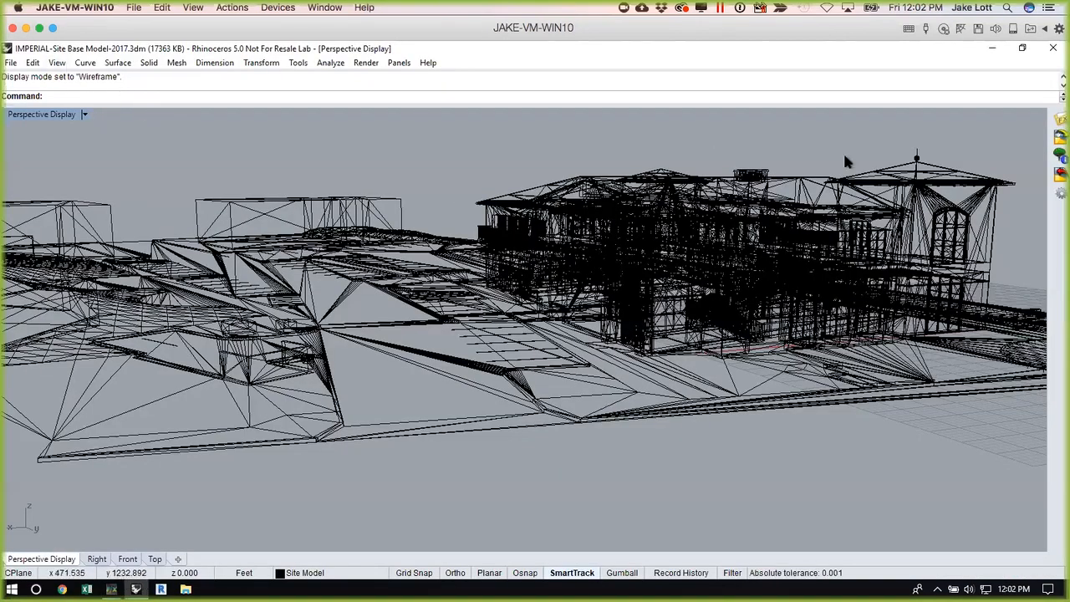
left_click(1058, 136)
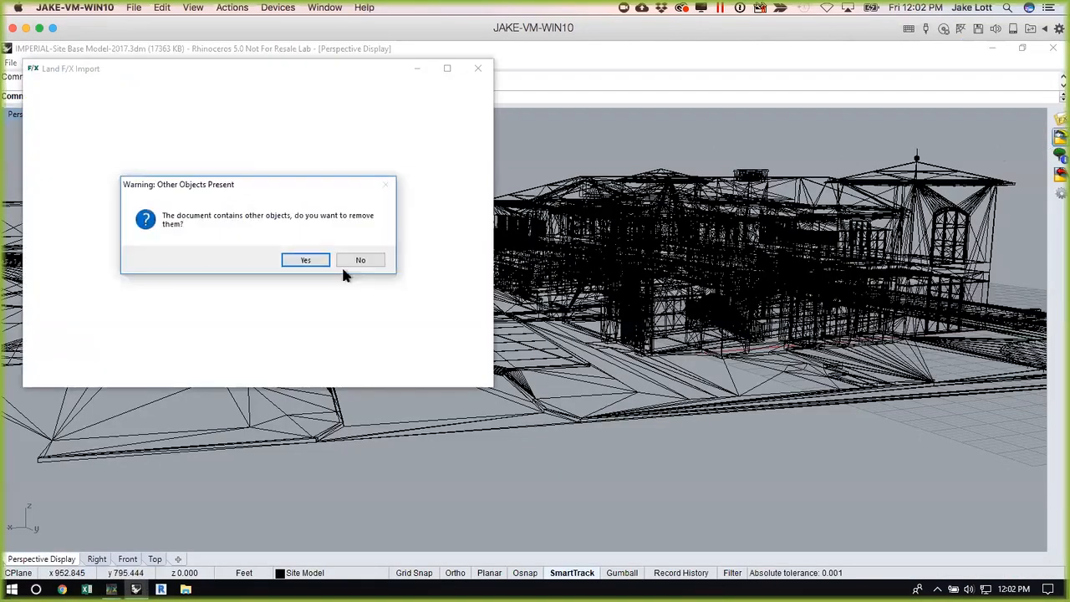
left_click(339, 261)
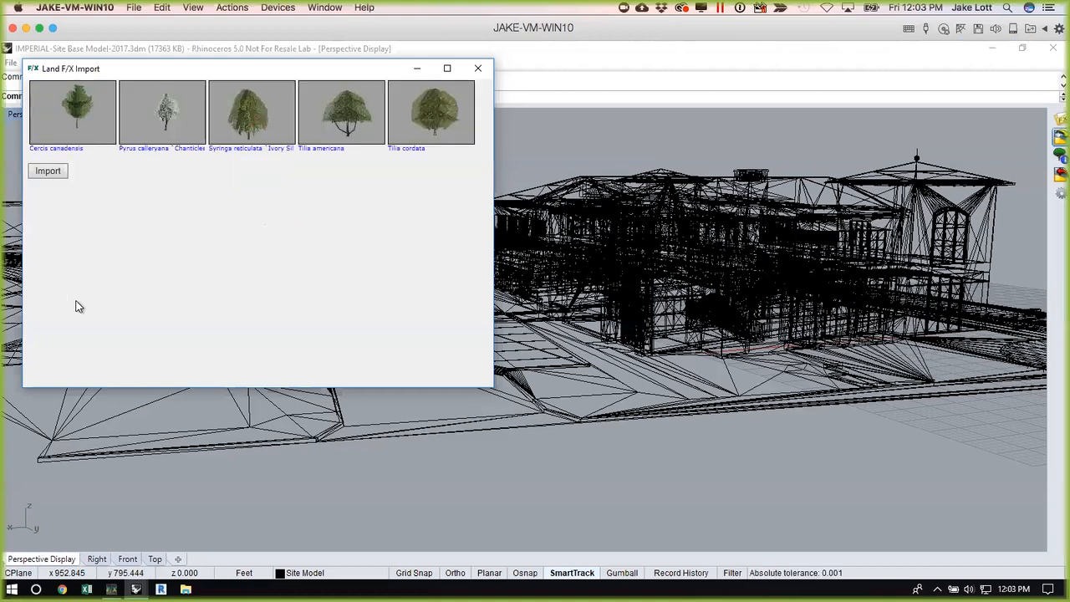
left_click(48, 171)
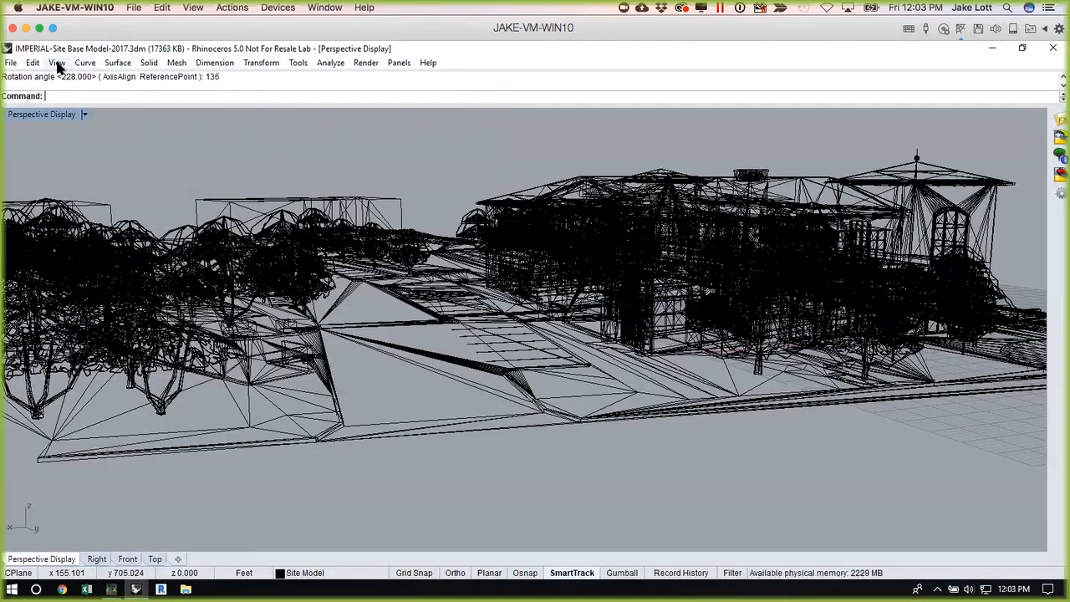
Set the viewport to Rendered display and view the imported trees around the building and parking lot.
left_click(57, 62)
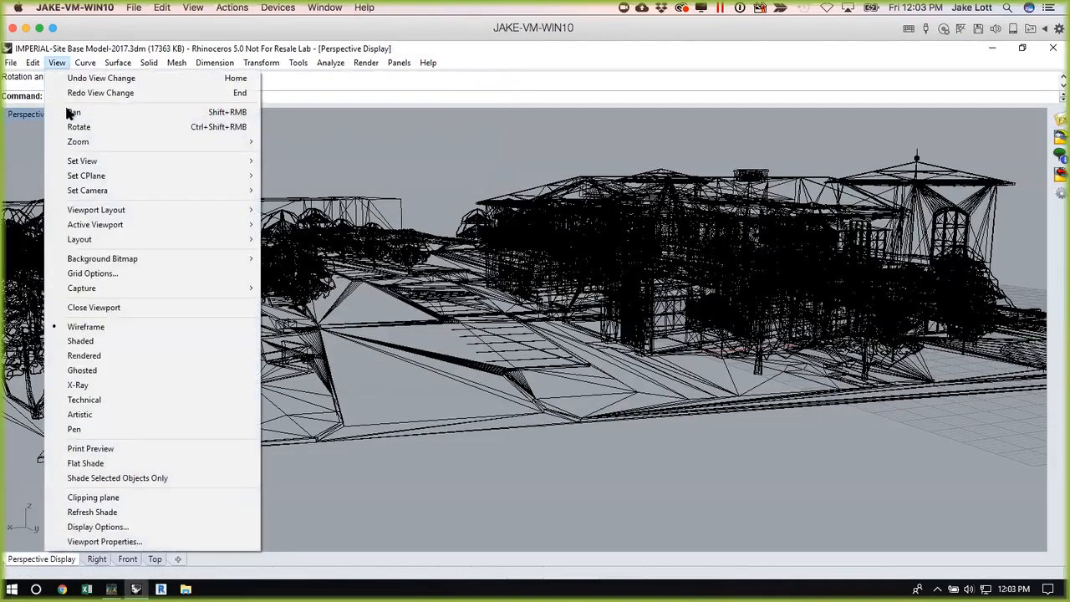
left_click(84, 355)
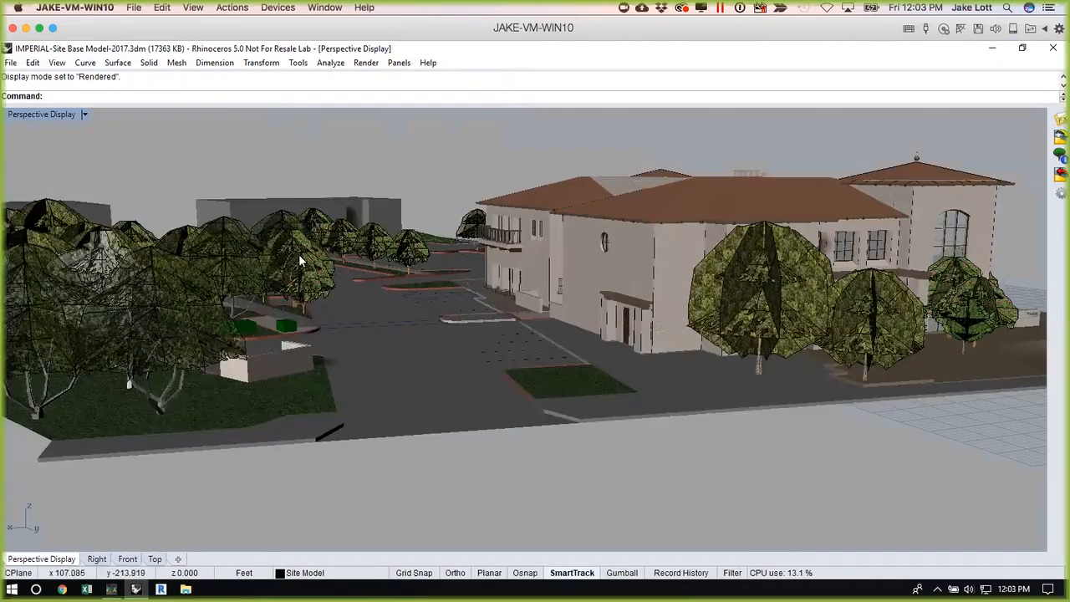
right_click_drag(311, 308, 650, 308)
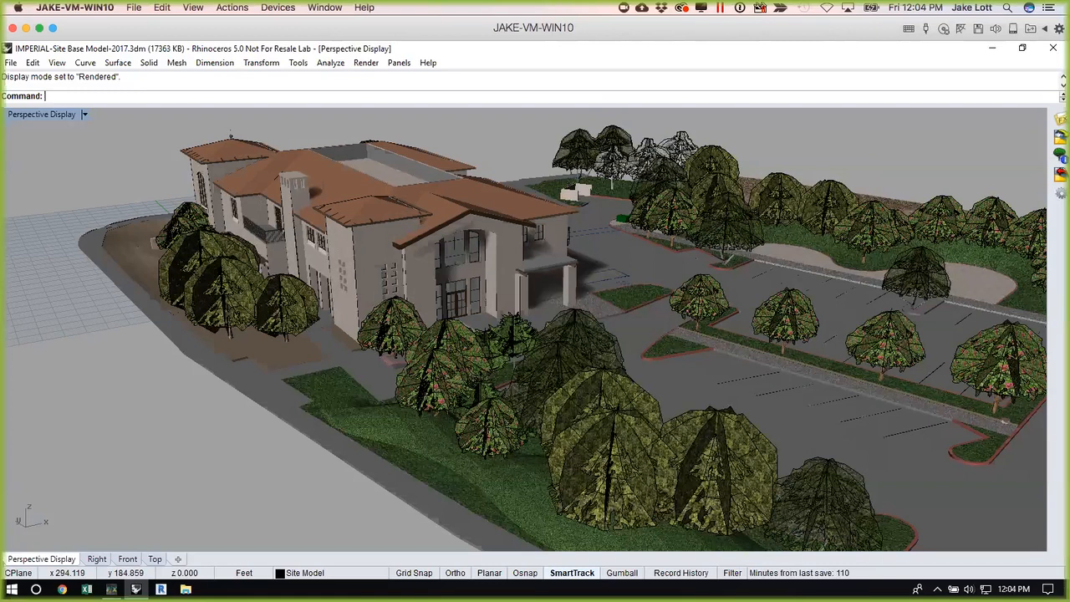
middle_click(148, 310)
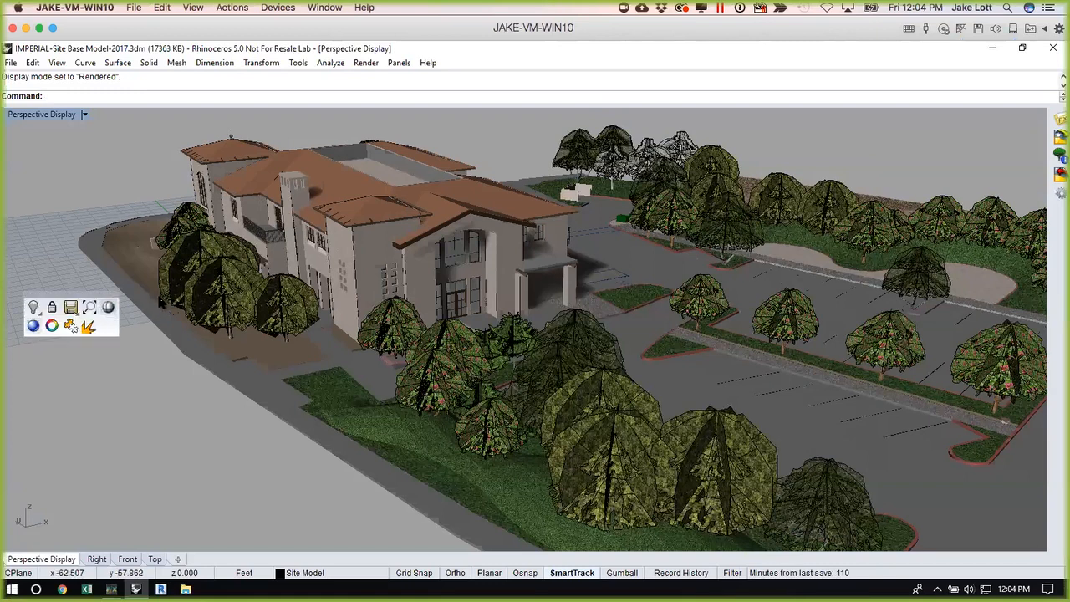